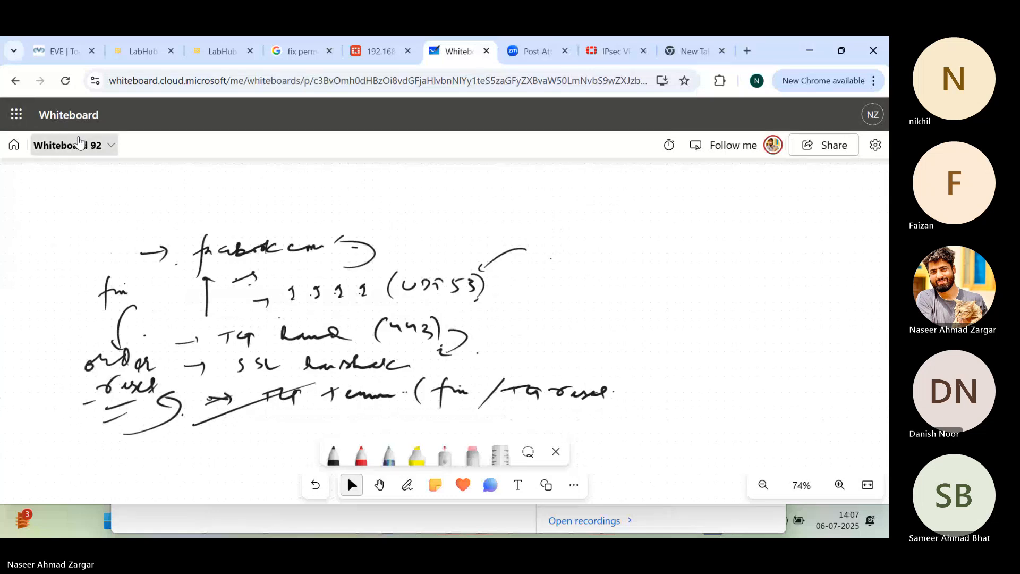
click(79, 143)
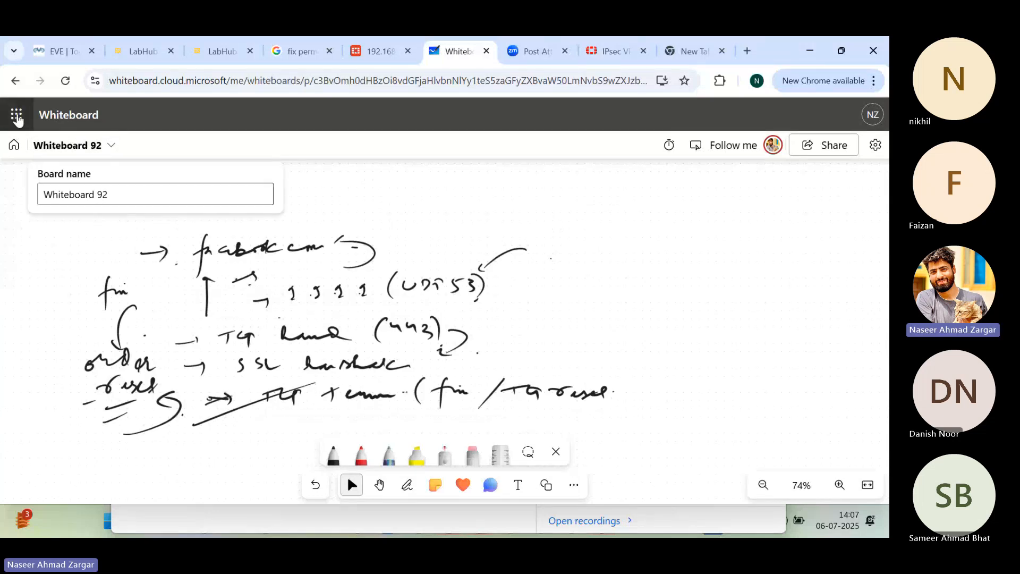
click(60, 126)
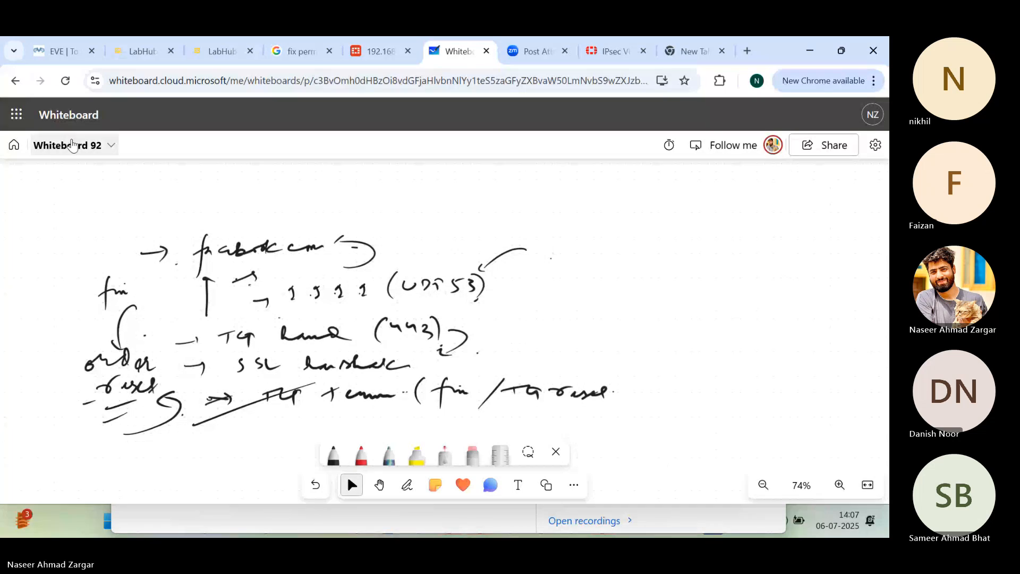
click(16, 115)
click(33, 226)
click(510, 51)
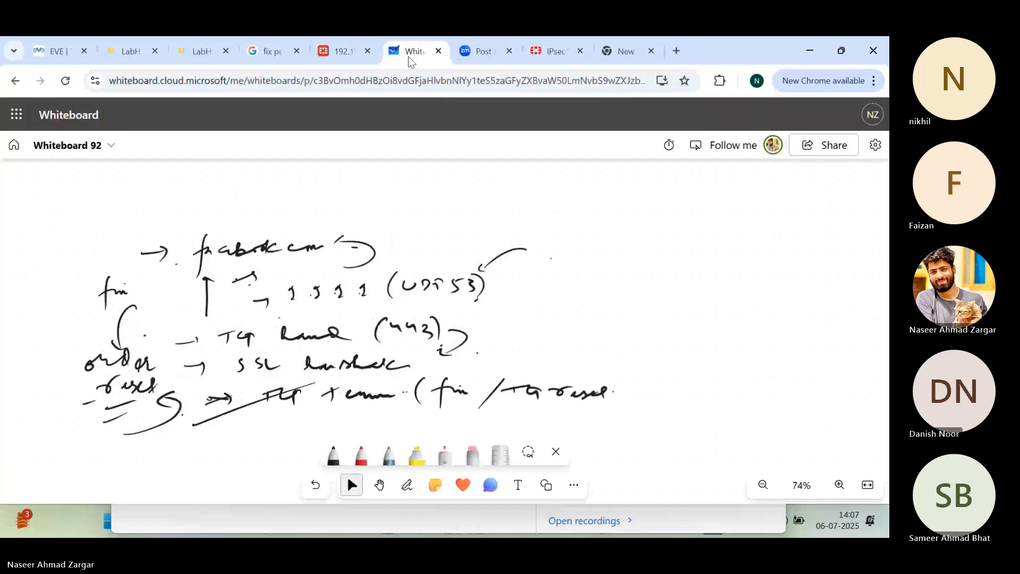
click(92, 149)
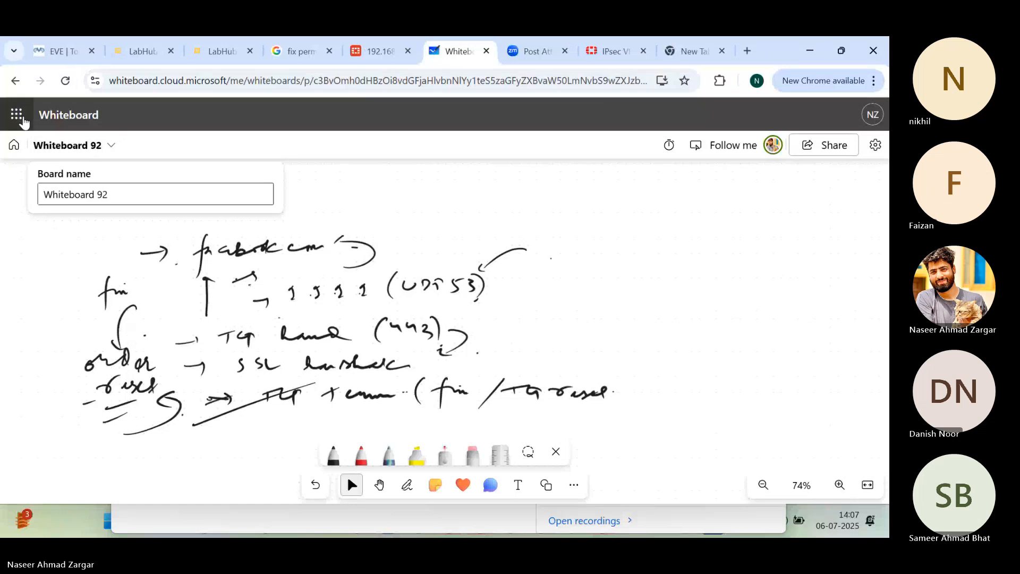
click(17, 115)
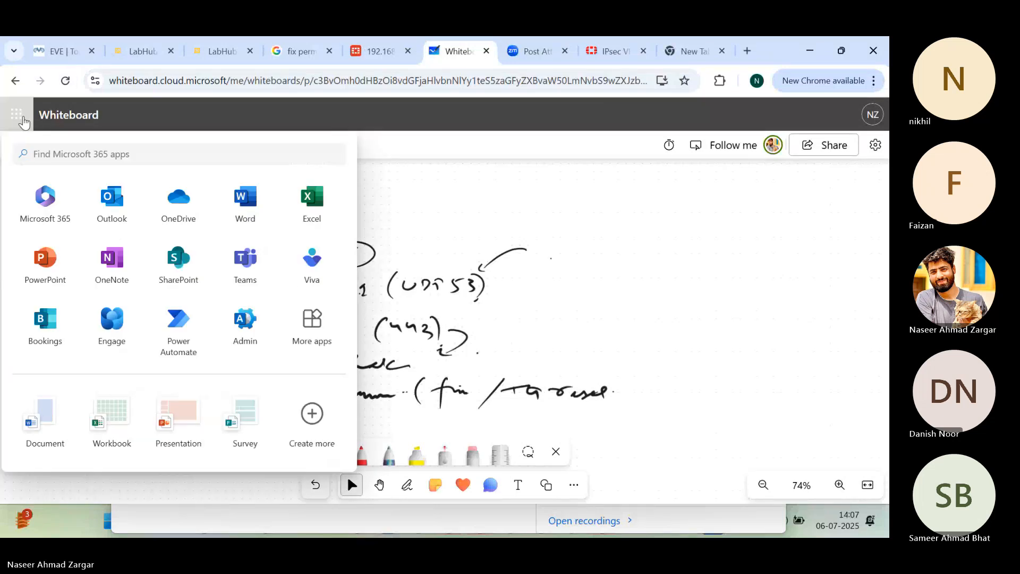
click(23, 120)
Step: Go back to the list of whiteboards and create a new blank whiteboard, dismissing the template gallery
click(14, 146)
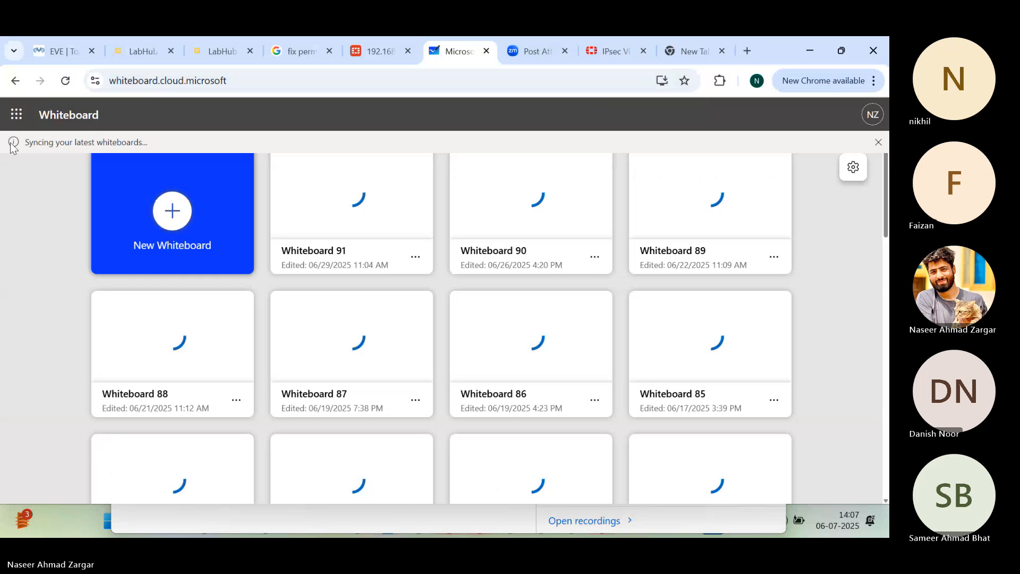
click(173, 210)
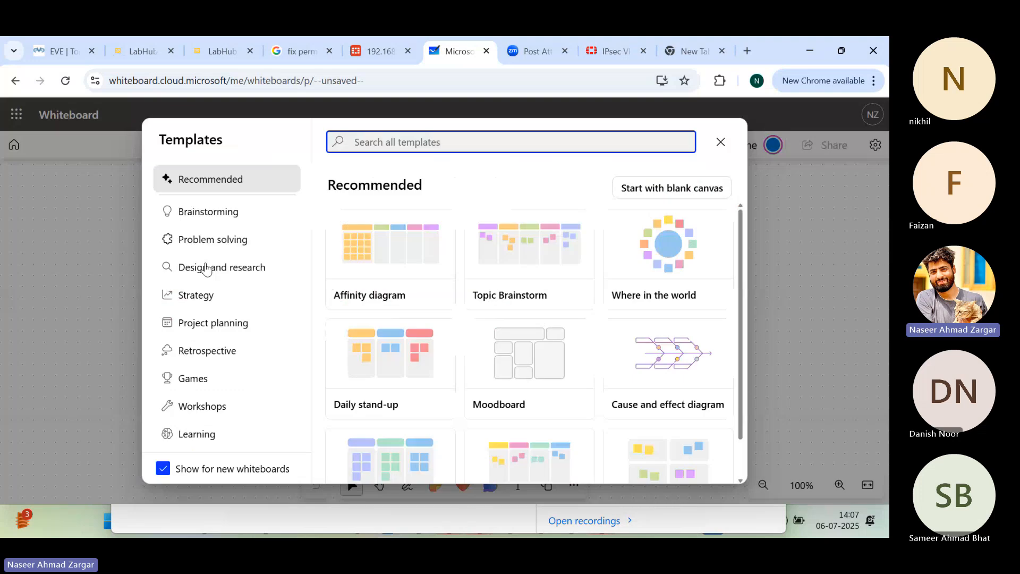
click(721, 149)
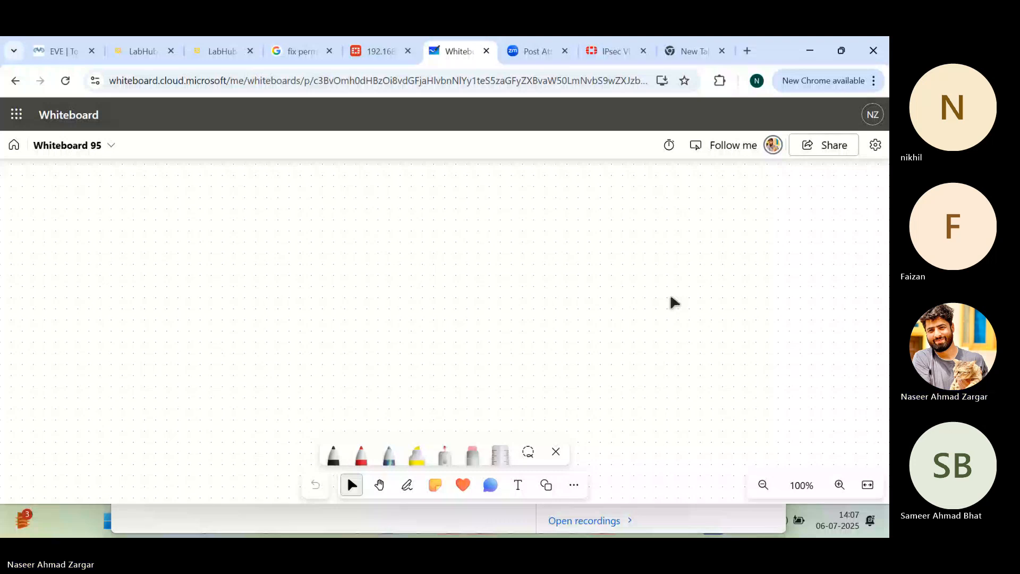
Step: Handwrite the heading "Basic Configuration on Fortigate" in black ink along the upper edge of the board
click(407, 485)
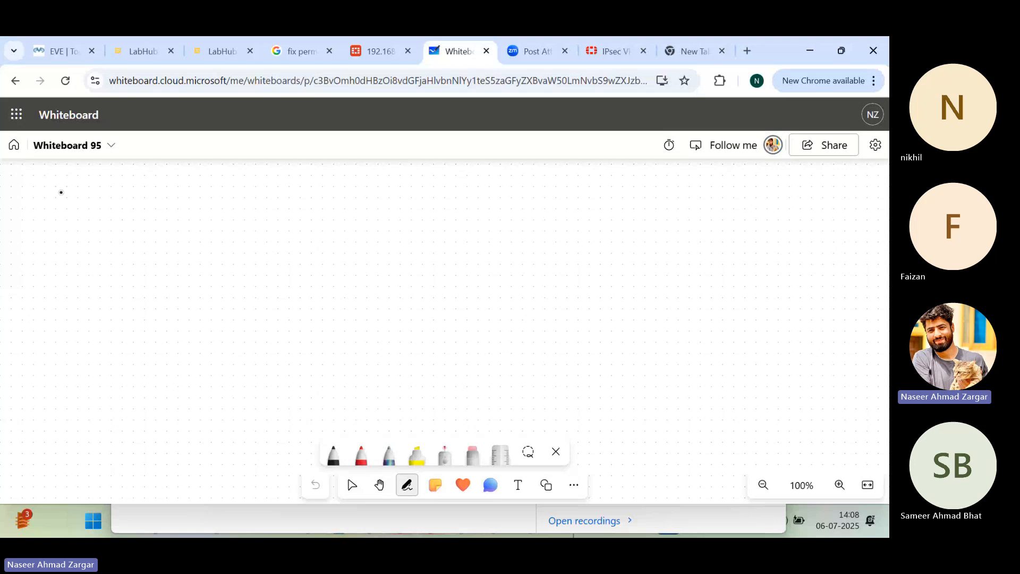
drag(59, 183, 99, 192)
click(105, 186)
drag(107, 187, 112, 197)
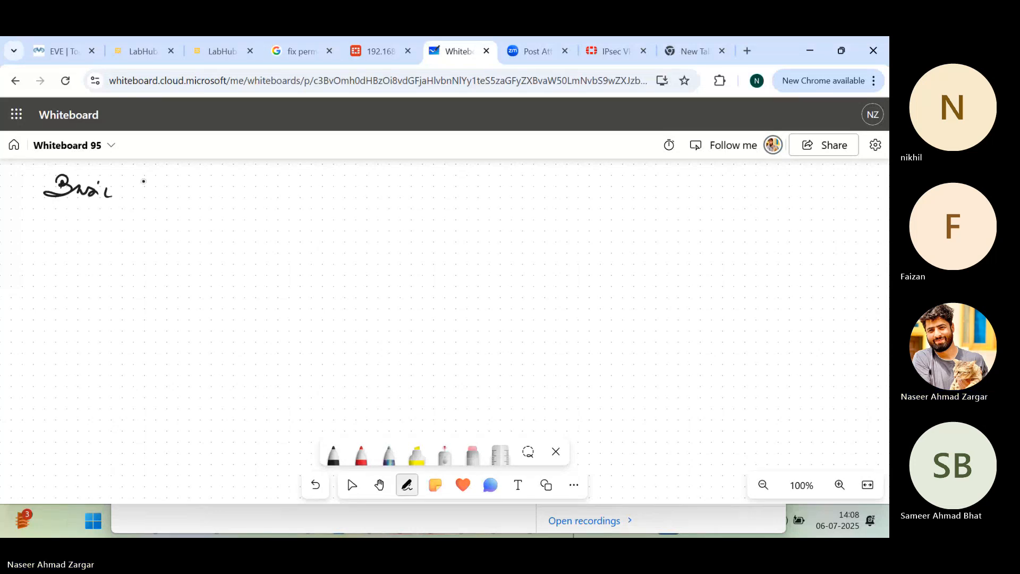
drag(139, 182, 257, 194)
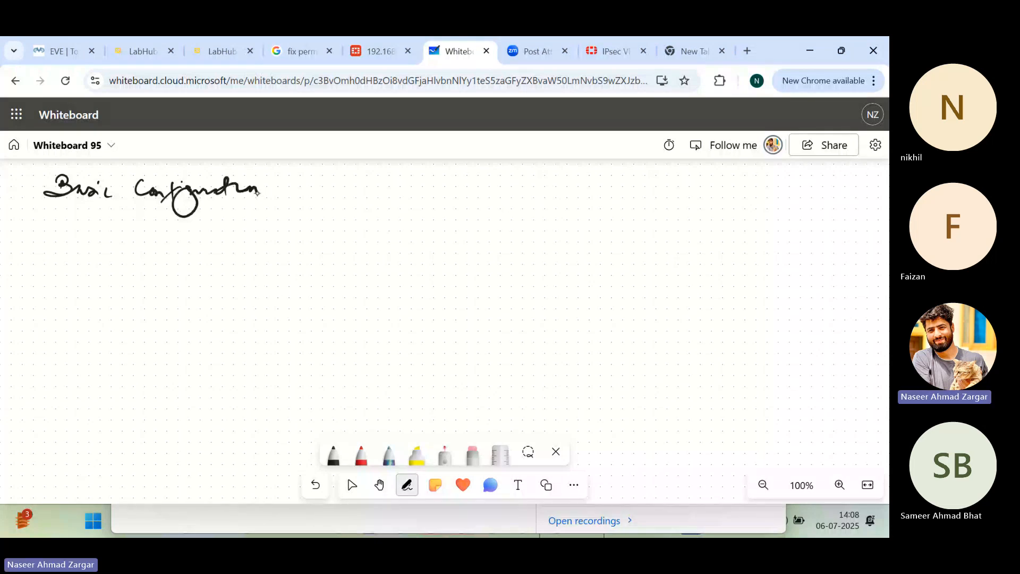
drag(280, 189, 302, 186)
drag(308, 197, 336, 167)
drag(319, 184, 383, 183)
drag(382, 183, 361, 212)
drag(391, 181, 423, 183)
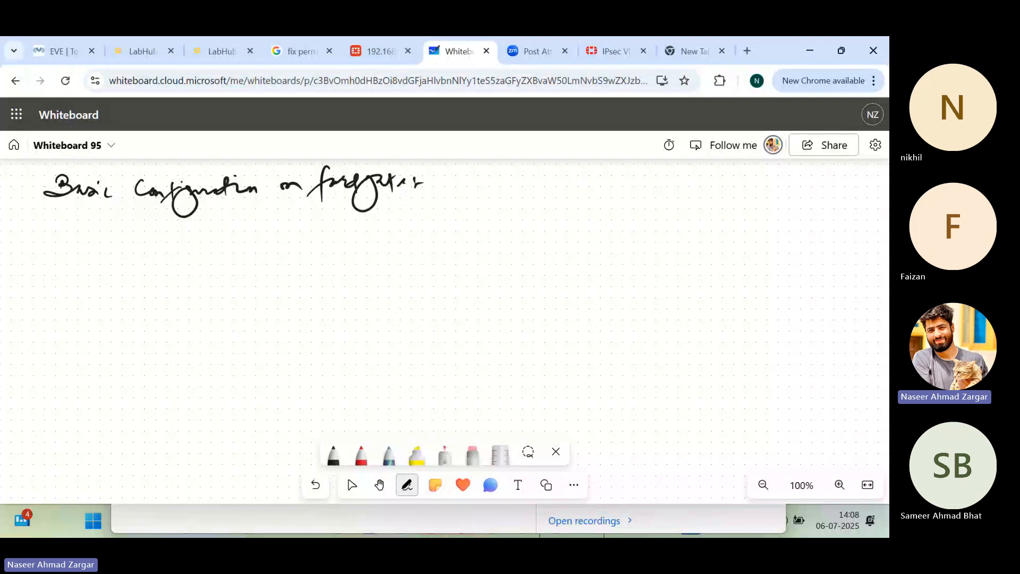
Step: Sketch a computer below the heading, add an arrow pointing to it and label it "HR"
drag(101, 253, 104, 275)
mouse_move(105, 250)
mouse_down()
mouse_move(120, 281)
mouse_move(143, 289)
mouse_up()
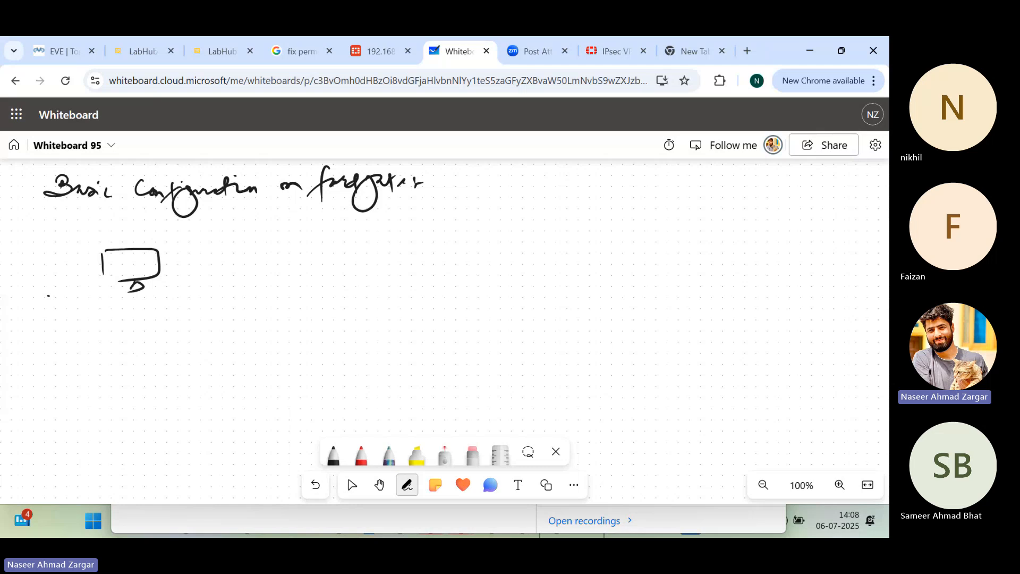
drag(48, 296, 94, 270)
drag(12, 253, 26, 244)
drag(19, 244, 18, 253)
mouse_move(27, 244)
mouse_down()
mouse_move(40, 238)
mouse_move(45, 250)
mouse_up()
click(57, 259)
Step: Sketch two more computers below the HR one and label them "Fin" and "Marketing"
mouse_move(140, 361)
mouse_down()
mouse_move(155, 340)
mouse_move(157, 372)
mouse_up()
drag(36, 349, 34, 366)
mouse_move(32, 352)
mouse_down()
mouse_move(53, 346)
mouse_move(65, 364)
mouse_up()
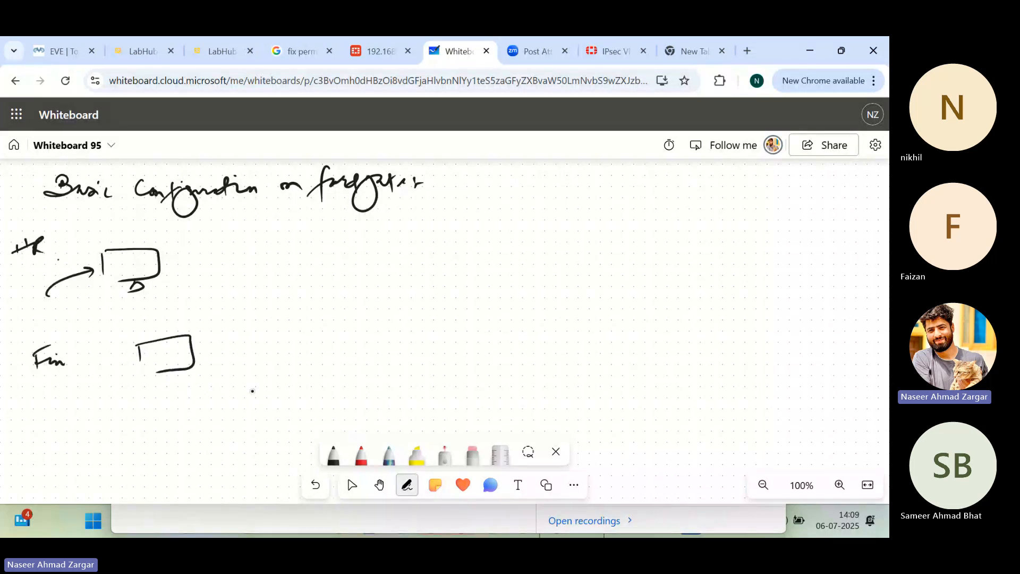
drag(253, 388, 258, 409)
mouse_move(255, 382)
mouse_down()
mouse_move(279, 380)
mouse_move(281, 434)
mouse_up()
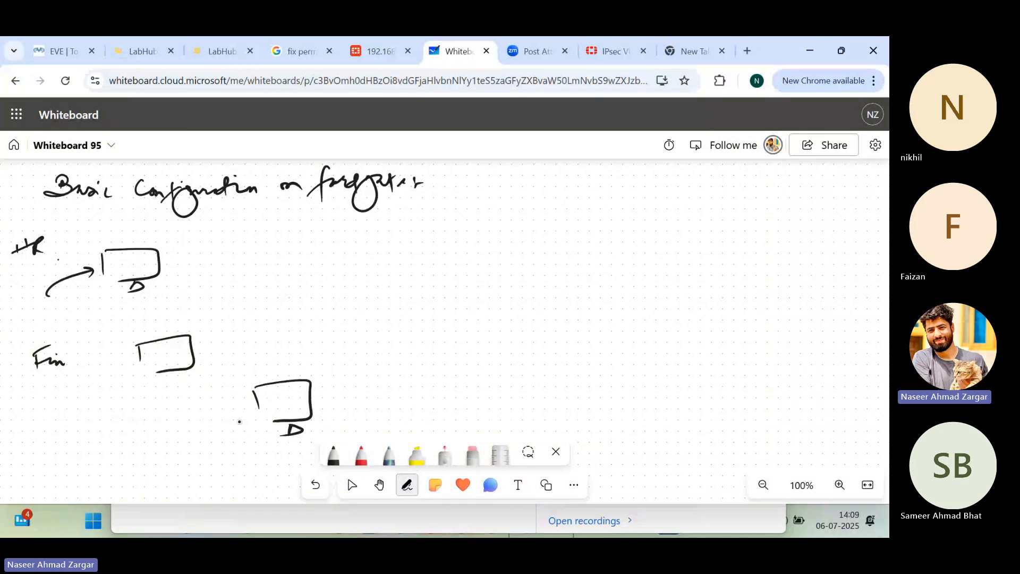
mouse_move(142, 420)
mouse_down()
mouse_move(225, 409)
mouse_move(238, 423)
mouse_up()
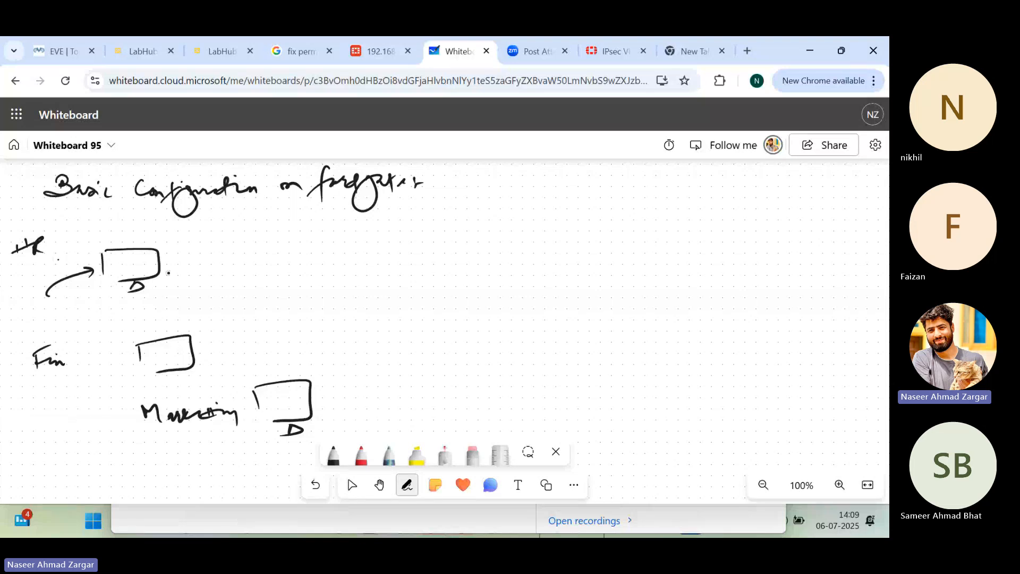
Step: Draw lines from the three computers to a central box and label that box "Switch"
drag(160, 264, 266, 264)
drag(197, 352, 260, 318)
drag(287, 308, 291, 381)
drag(274, 269, 279, 308)
drag(275, 268, 293, 315)
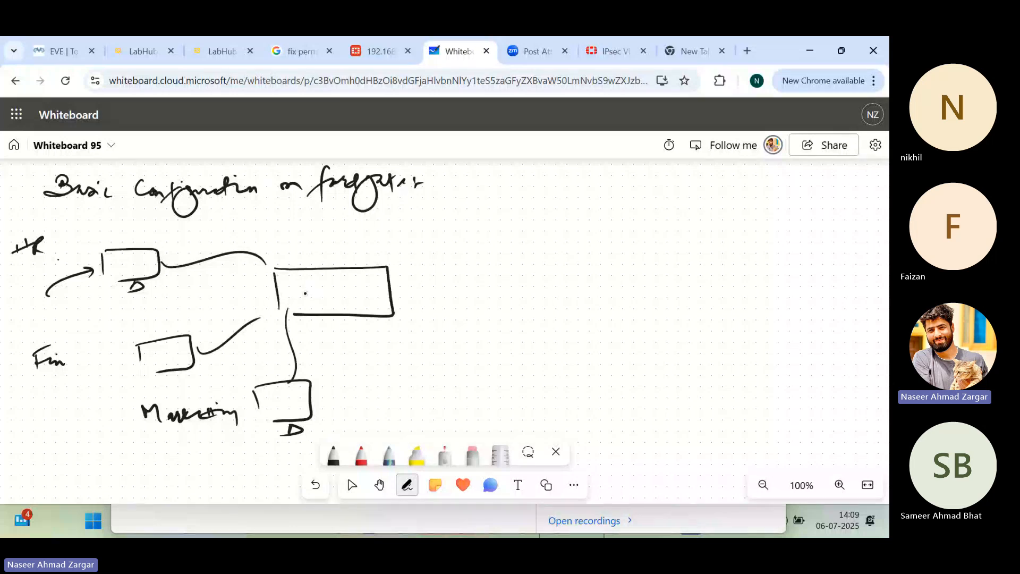
drag(305, 293, 380, 291)
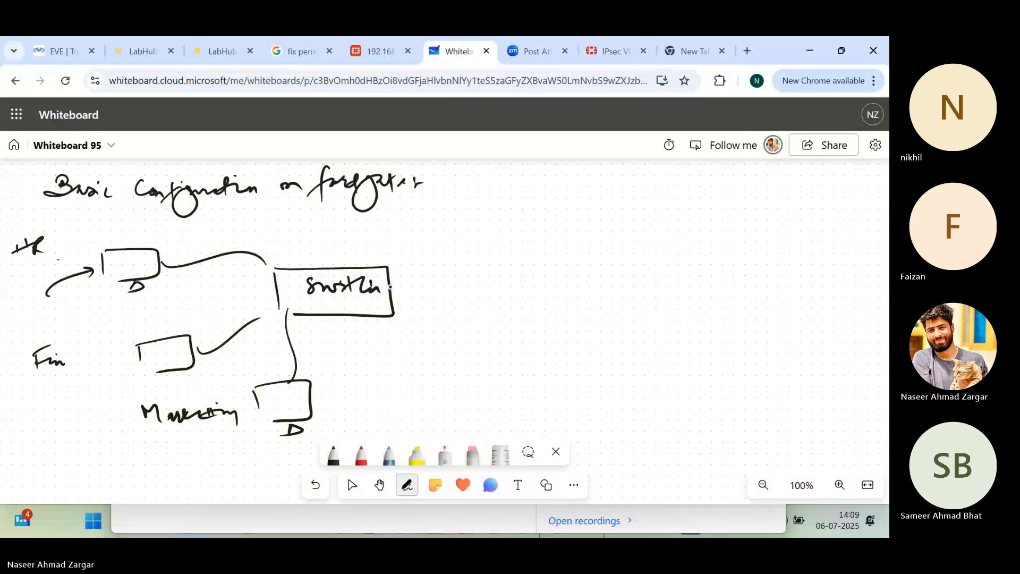
Step: Connect the switch to a newly drawn firewall box filled with a brick pattern
mouse_move(390, 287)
mouse_down()
mouse_move(466, 288)
mouse_move(465, 306)
mouse_up()
mouse_move(466, 260)
mouse_down()
mouse_move(555, 310)
mouse_move(494, 315)
mouse_up()
drag(475, 279, 547, 273)
drag(471, 293, 512, 287)
Step: Draw a line from the firewall to a cloud and write "Internet" above the cloud
mouse_move(556, 274)
mouse_down()
mouse_move(629, 261)
mouse_move(646, 280)
mouse_up()
drag(674, 243, 702, 282)
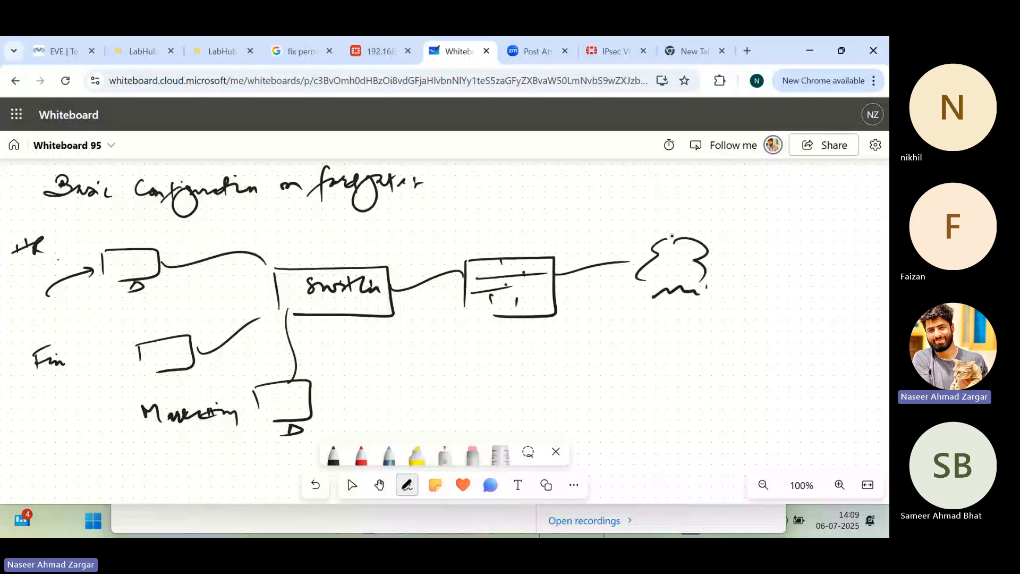
mouse_move(668, 180)
mouse_down()
mouse_move(698, 209)
mouse_move(786, 194)
mouse_up()
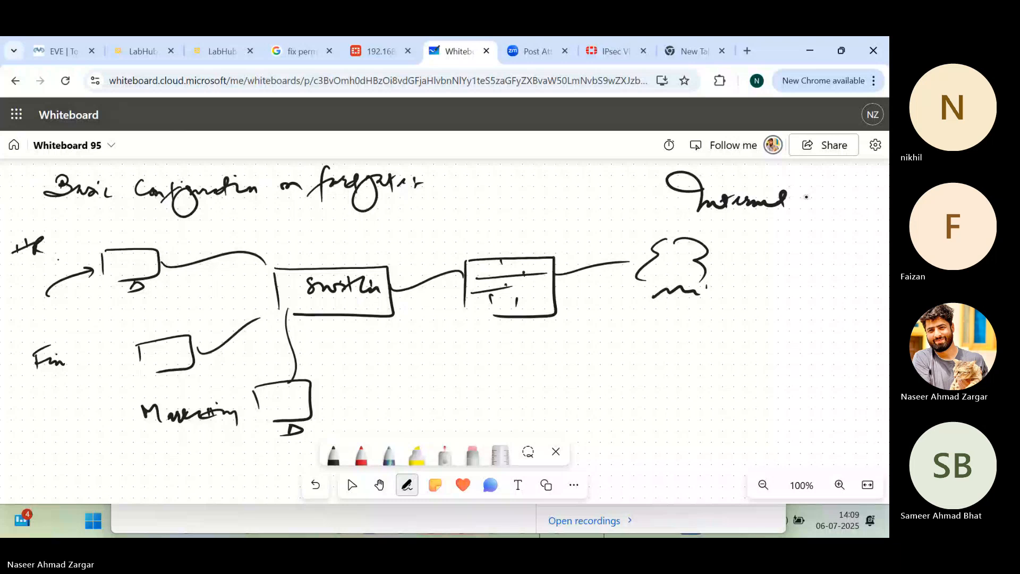
click(802, 200)
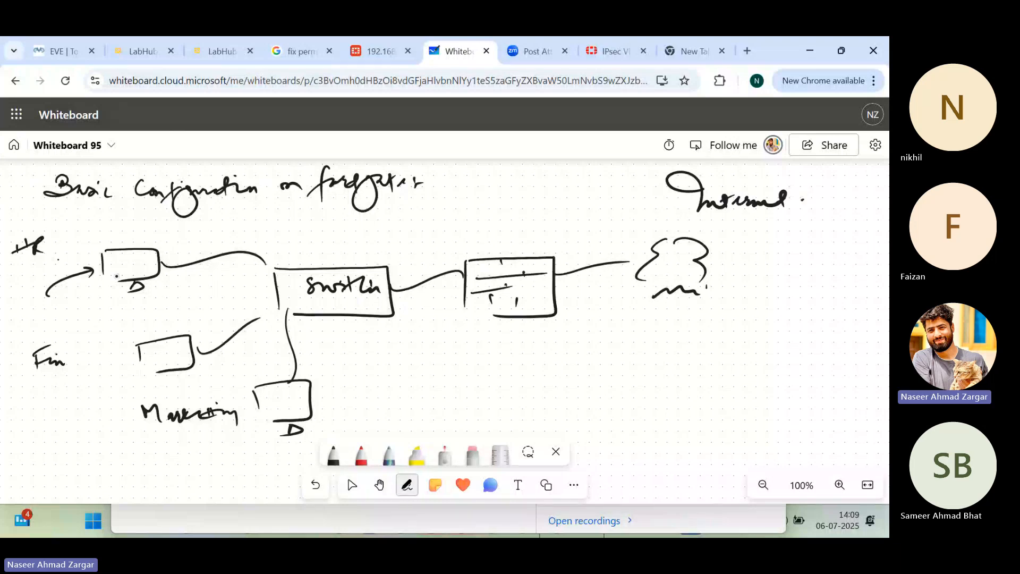
Step: Label the HR, Fin and Marketing computers "vlan10", "vlan20" and "vlan30"
drag(56, 219, 101, 230)
drag(106, 224, 112, 232)
drag(78, 323, 121, 330)
drag(128, 325, 143, 330)
drag(183, 390, 190, 396)
mouse_move(201, 375)
mouse_down()
mouse_move(197, 397)
mouse_move(227, 397)
mouse_up()
mouse_move(230, 386)
mouse_down()
mouse_move(234, 399)
mouse_move(257, 404)
mouse_up()
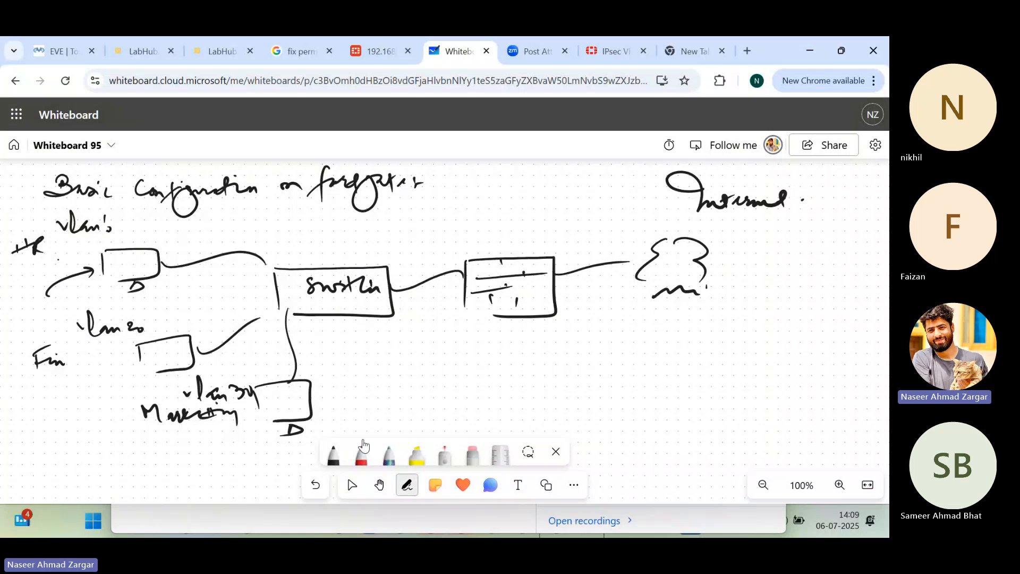
Step: With the red pen, label the firewall's switch-side link "port 2" and its Internet-side link "port 1"
click(361, 453)
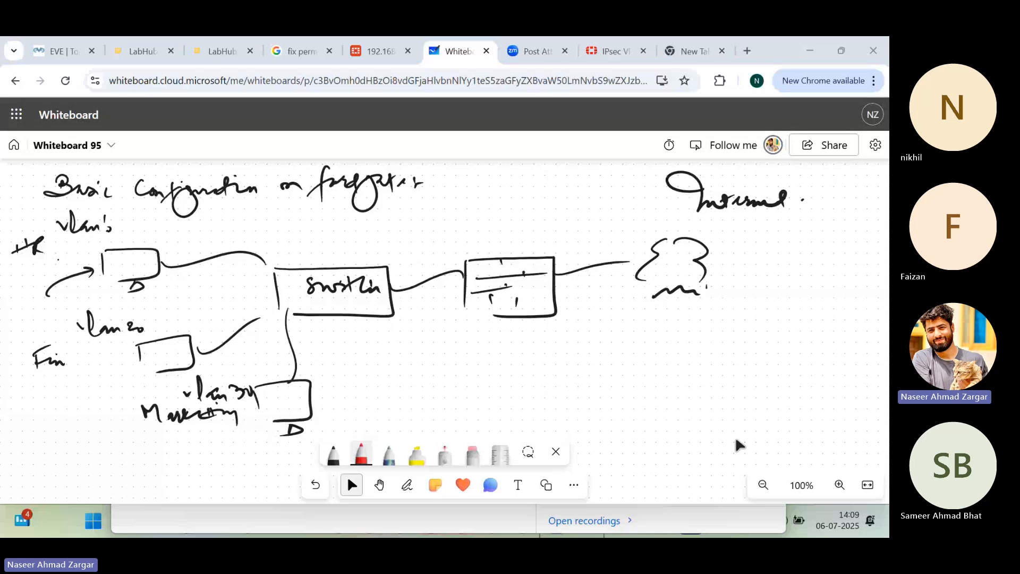
click(874, 483)
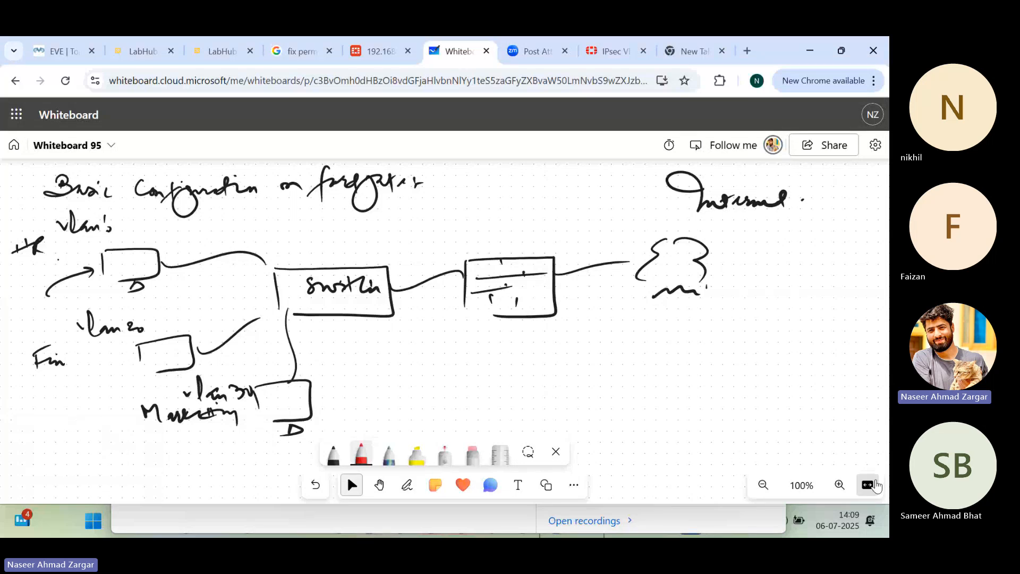
click(874, 484)
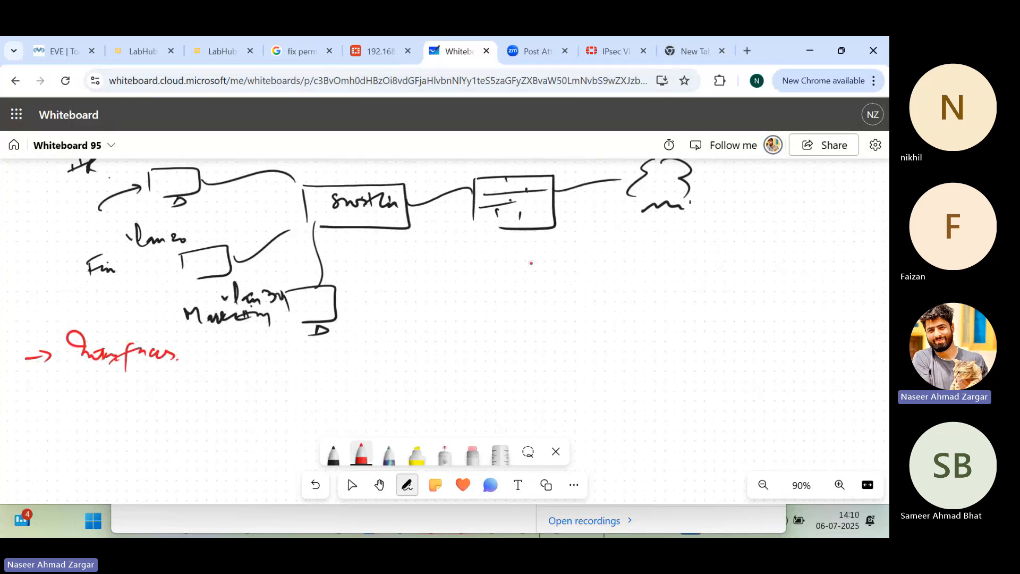
drag(424, 177, 456, 181)
drag(464, 174, 486, 171)
drag(561, 210, 598, 217)
drag(616, 208, 617, 224)
click(633, 222)
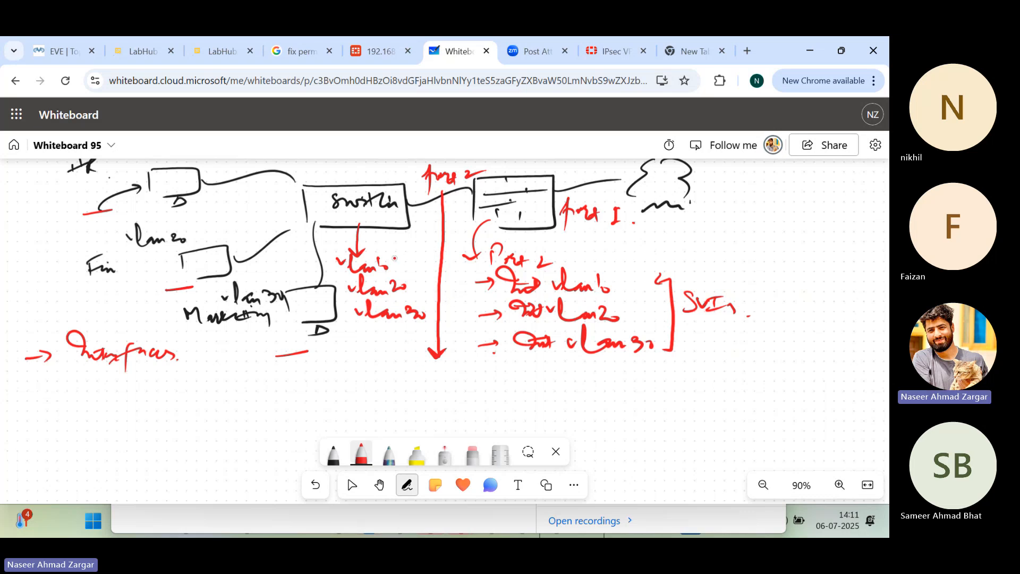
Step: Draw a red tick beside each of the three VLANs listed under the switch
drag(392, 256, 429, 242)
drag(413, 275, 436, 261)
drag(423, 297, 455, 283)
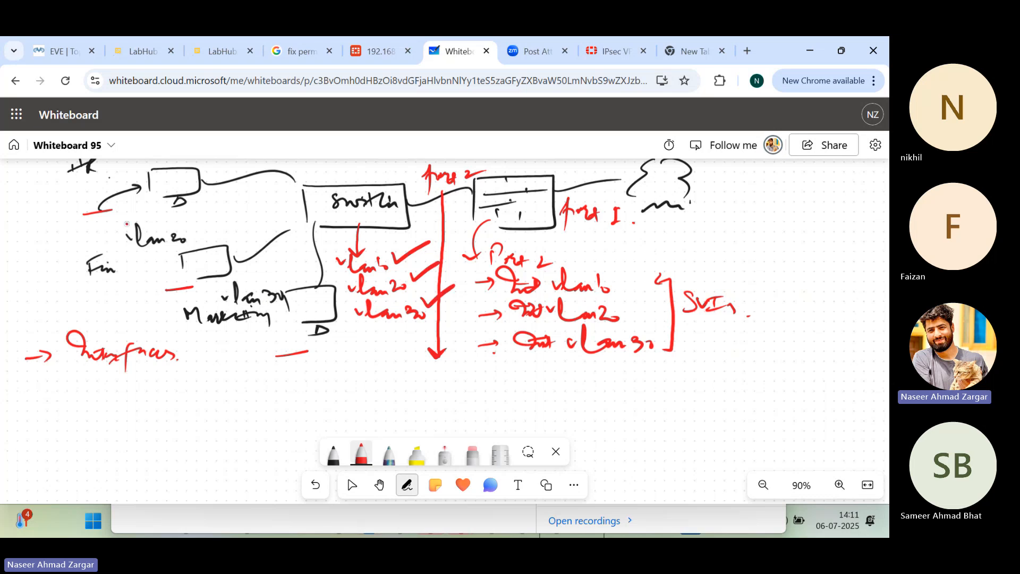
Step: Write the IP address 10.15.255.2/24 in red beside the HR computer
mouse_move(21, 199)
mouse_down()
mouse_move(19, 212)
mouse_move(38, 208)
mouse_move(18, 235)
mouse_up()
click(32, 233)
drag(25, 230, 39, 233)
mouse_move(49, 228)
mouse_down()
mouse_move(48, 239)
mouse_move(58, 225)
mouse_up()
click(64, 235)
drag(71, 230, 81, 234)
drag(84, 230, 81, 237)
drag(91, 230, 89, 239)
click(102, 236)
drag(91, 229, 128, 225)
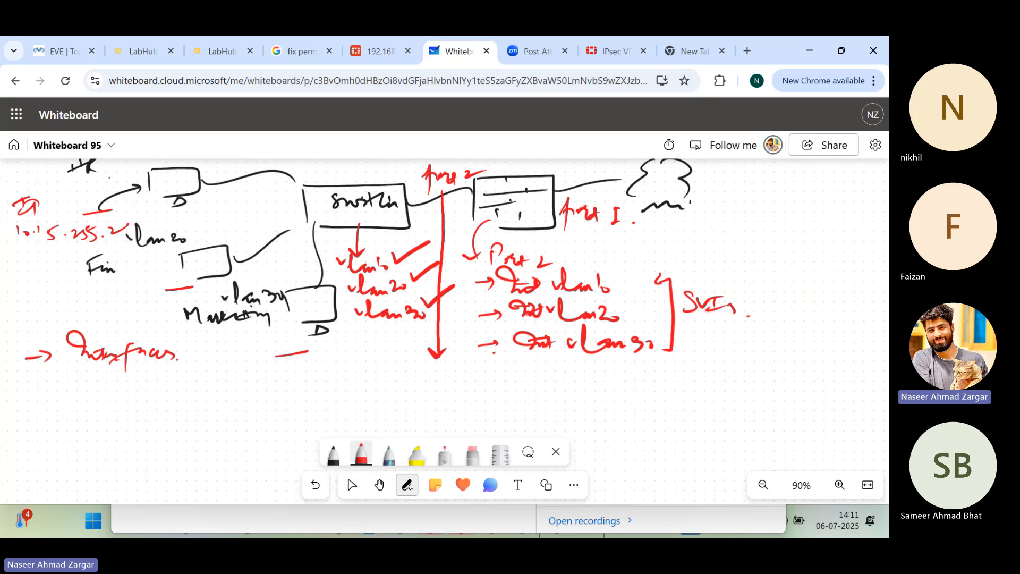
drag(126, 225, 121, 239)
drag(128, 227, 134, 234)
drag(136, 227, 143, 230)
Step: Add an arrow after the "int vlan10" entry under port 2 and write the address 10.15.255.1
drag(614, 280, 630, 280)
drag(622, 273, 621, 288)
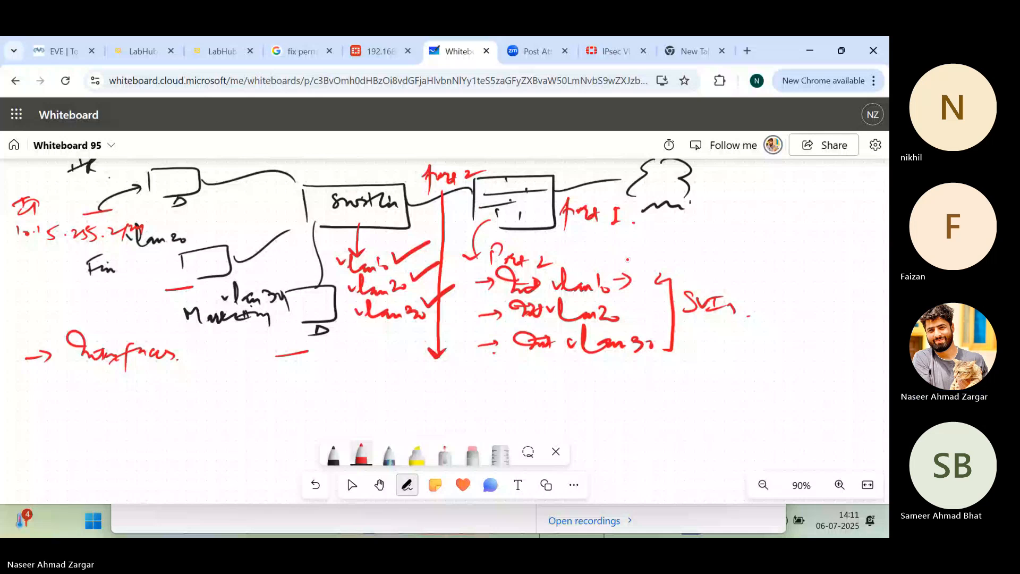
drag(624, 257, 627, 265)
drag(632, 260, 633, 261)
key(Escape)
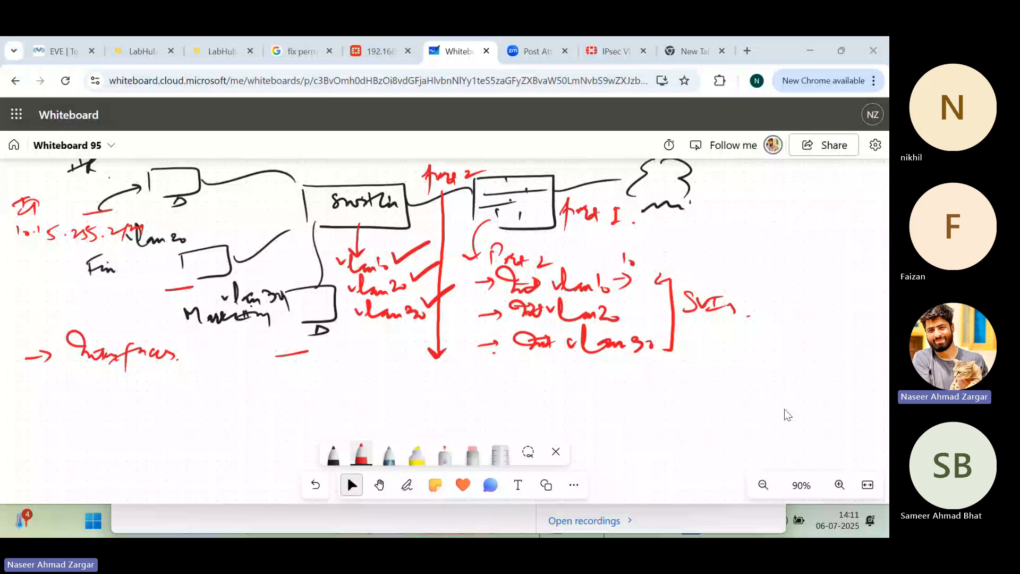
click(643, 264)
drag(650, 254, 651, 265)
click(673, 261)
mouse_move(661, 254)
mouse_down()
mouse_move(658, 265)
mouse_move(690, 262)
mouse_up()
drag(694, 254, 692, 262)
click(713, 261)
mouse_move(704, 253)
mouse_down()
mouse_move(702, 263)
mouse_move(722, 267)
mouse_up()
Step: Write the IP address 10.16.255.2/24 in red beside the Fin computer
drag(25, 282, 26, 291)
drag(48, 280, 49, 289)
drag(60, 278, 63, 287)
drag(91, 288, 110, 297)
drag(138, 290, 148, 298)
drag(159, 284, 152, 301)
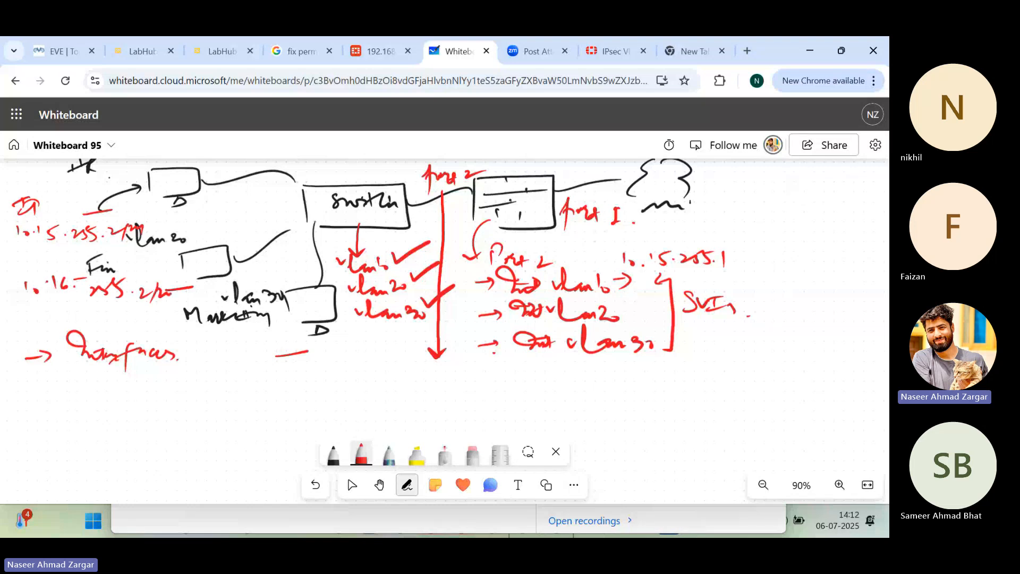
Step: Draw an arrow from the "int vlan20" entry and write the address 10.15.255.1/24 beside it
mouse_move(638, 319)
mouse_down()
mouse_move(693, 319)
mouse_move(679, 326)
mouse_up()
drag(737, 307, 744, 316)
drag(751, 308, 757, 316)
click(768, 313)
drag(778, 313, 780, 322)
mouse_move(787, 311)
mouse_down()
mouse_move(786, 324)
mouse_move(812, 323)
mouse_up()
mouse_move(819, 311)
mouse_down()
mouse_move(814, 320)
mouse_move(825, 324)
mouse_move(843, 317)
mouse_up()
click(833, 320)
drag(850, 321, 874, 320)
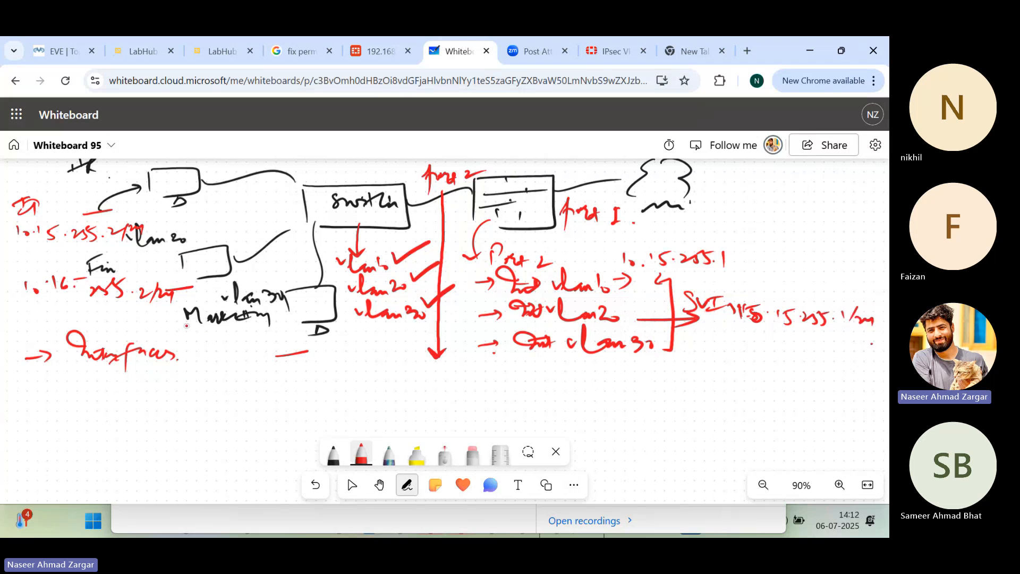
Step: Draw a downward arrow under the Marketing label and write the address 10.16.255.2/24 below it
drag(234, 330, 234, 346)
mouse_move(229, 349)
mouse_down()
mouse_move(245, 350)
mouse_move(259, 376)
mouse_move(365, 379)
mouse_up()
click(267, 374)
click(355, 371)
drag(375, 363, 388, 378)
drag(391, 368, 396, 381)
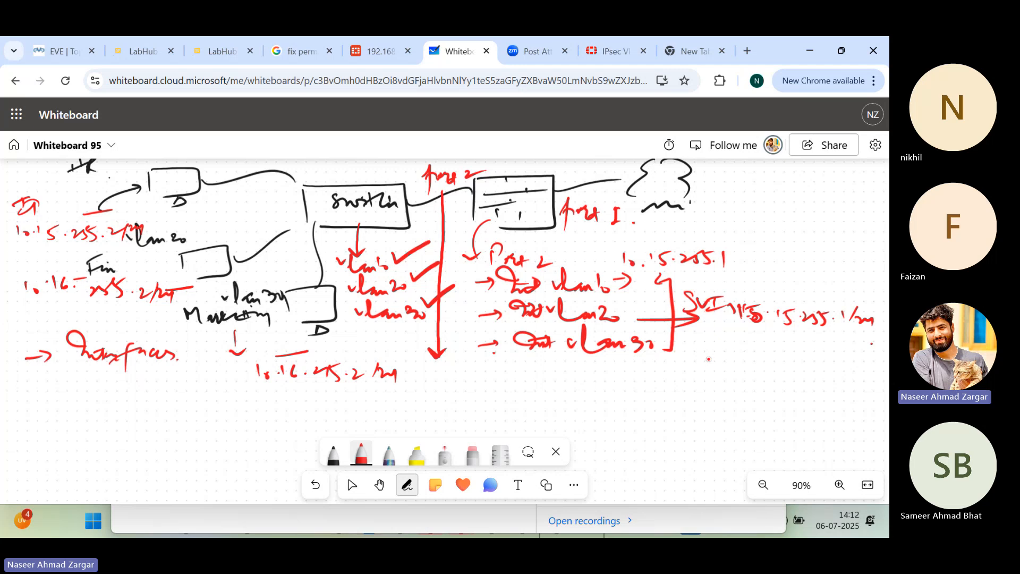
Step: Write 10.17.255.1/24 with an arrow beside "int vlan30" and overwrite the Marketing address's second octet with 17
drag(665, 348, 687, 347)
drag(681, 341, 682, 351)
drag(704, 335, 708, 349)
drag(714, 343, 715, 343)
click(730, 346)
drag(290, 364, 296, 383)
drag(290, 373, 308, 373)
drag(741, 338, 742, 351)
drag(749, 340, 757, 355)
click(776, 349)
drag(785, 341, 792, 350)
click(807, 350)
mouse_move(799, 340)
mouse_down()
mouse_move(790, 353)
mouse_move(818, 354)
mouse_up()
drag(834, 342, 827, 357)
drag(839, 351, 846, 362)
drag(848, 350, 855, 365)
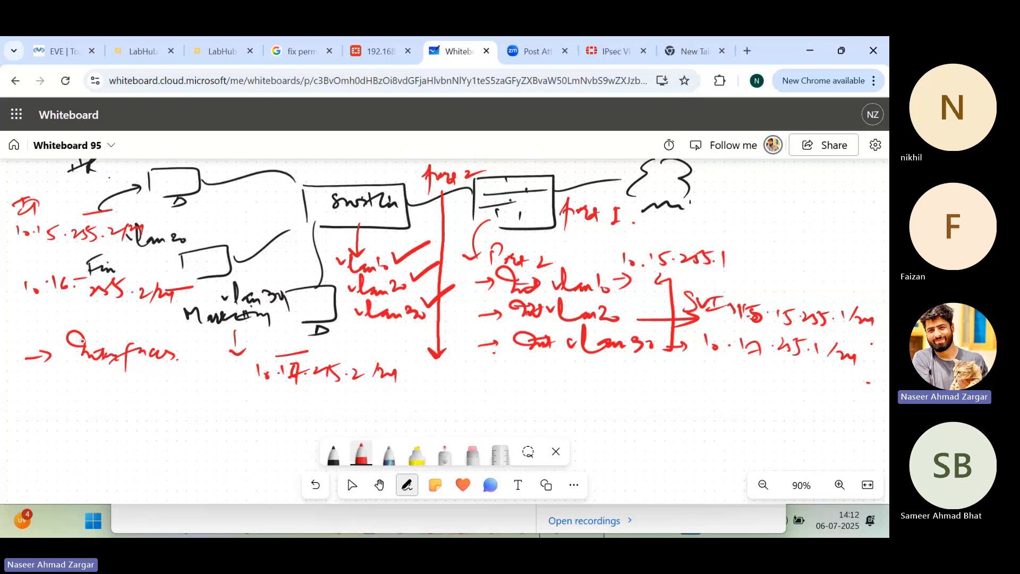
Step: Draw a curved stroke above the "Interfaces" item and add an arrowed "DNS" item below it
drag(49, 301, 52, 336)
mouse_move(39, 393)
mouse_down()
mouse_move(60, 391)
mouse_move(53, 397)
mouse_move(89, 378)
mouse_move(80, 398)
mouse_up()
mouse_move(106, 397)
mouse_down()
mouse_move(109, 385)
mouse_move(127, 384)
mouse_up()
drag(139, 378, 130, 401)
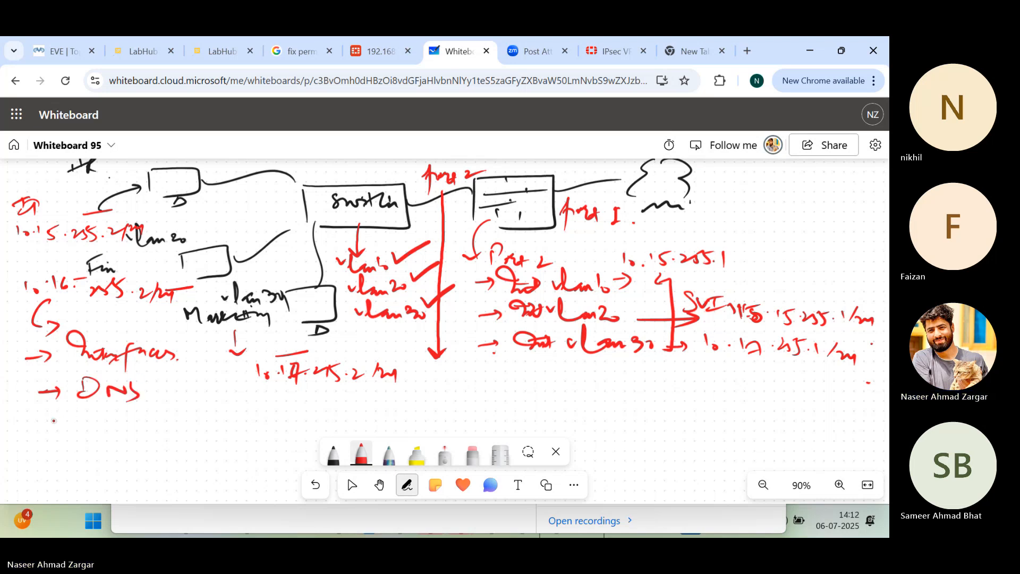
Step: Add arrowed "Static Routing" and "Policies" items below the "DNS" item and tick off all four list items
drag(47, 423, 70, 423)
mouse_move(85, 425)
mouse_down()
mouse_move(139, 419)
mouse_move(145, 429)
mouse_up()
mouse_move(165, 430)
mouse_down()
mouse_move(202, 423)
mouse_move(242, 441)
mouse_up()
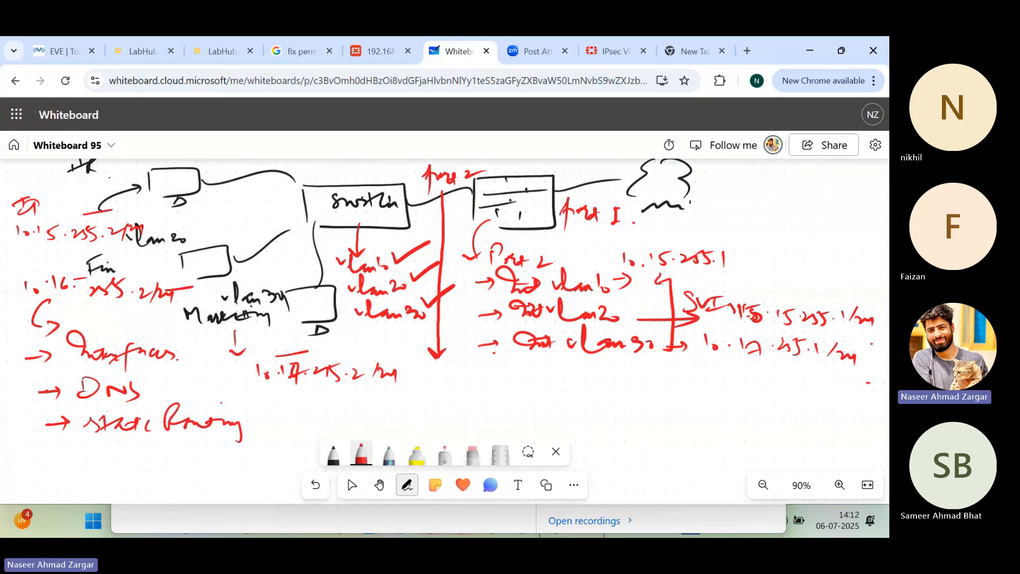
mouse_move(53, 465)
mouse_down()
mouse_move(108, 451)
mouse_move(112, 472)
mouse_move(121, 455)
mouse_move(140, 466)
mouse_move(178, 462)
mouse_move(311, 409)
mouse_up()
drag(154, 390, 245, 348)
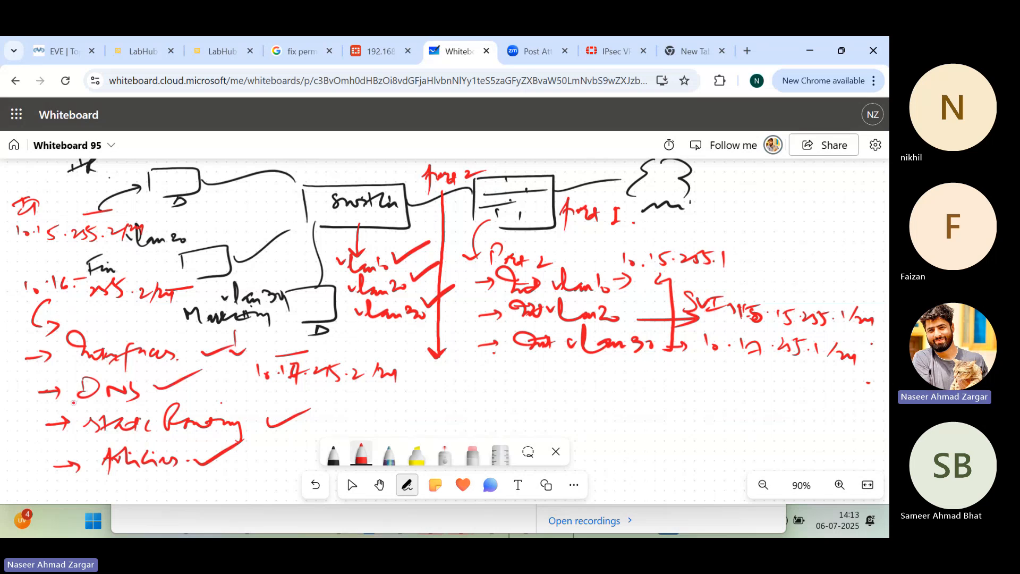
Step: Draw a box around the Interfaces, DNS, Static Routing and Policies list and separate the four items with horizontal lines
drag(27, 340, 42, 454)
mouse_move(26, 343)
mouse_down()
mouse_move(221, 366)
mouse_move(159, 483)
mouse_move(36, 447)
mouse_up()
drag(53, 486, 118, 483)
drag(64, 377, 210, 370)
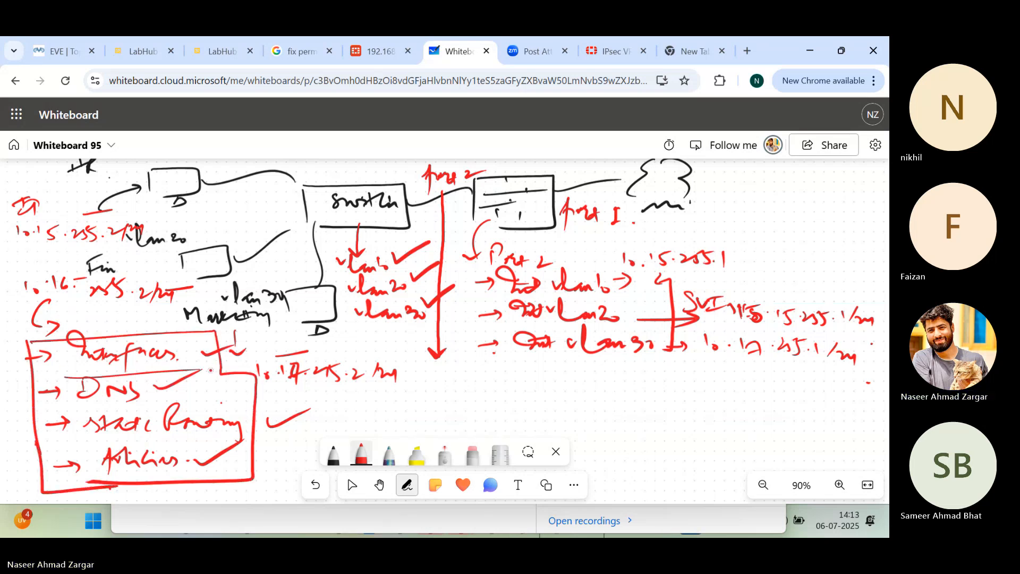
drag(30, 417, 236, 404)
drag(41, 452, 252, 441)
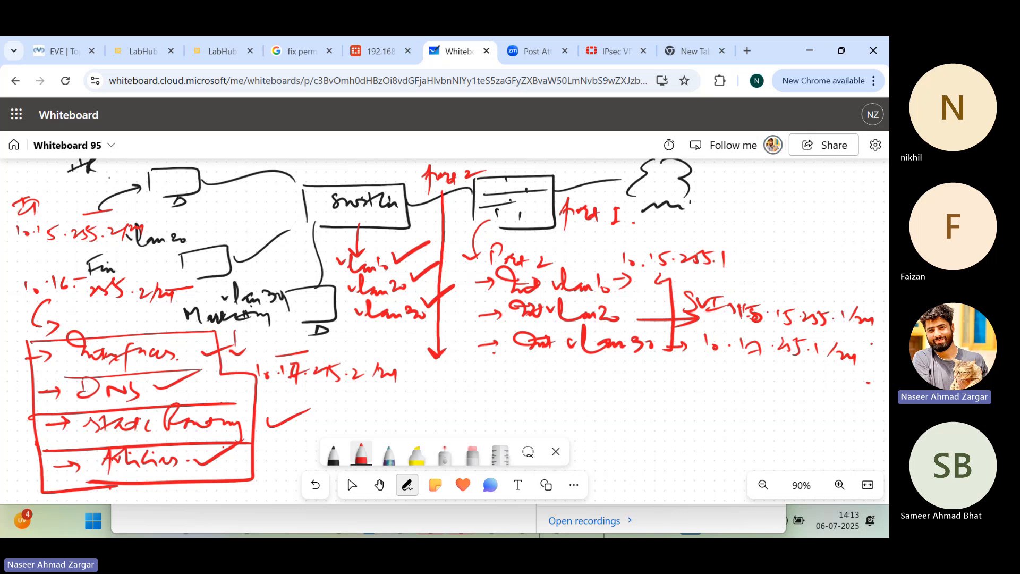
click(352, 485)
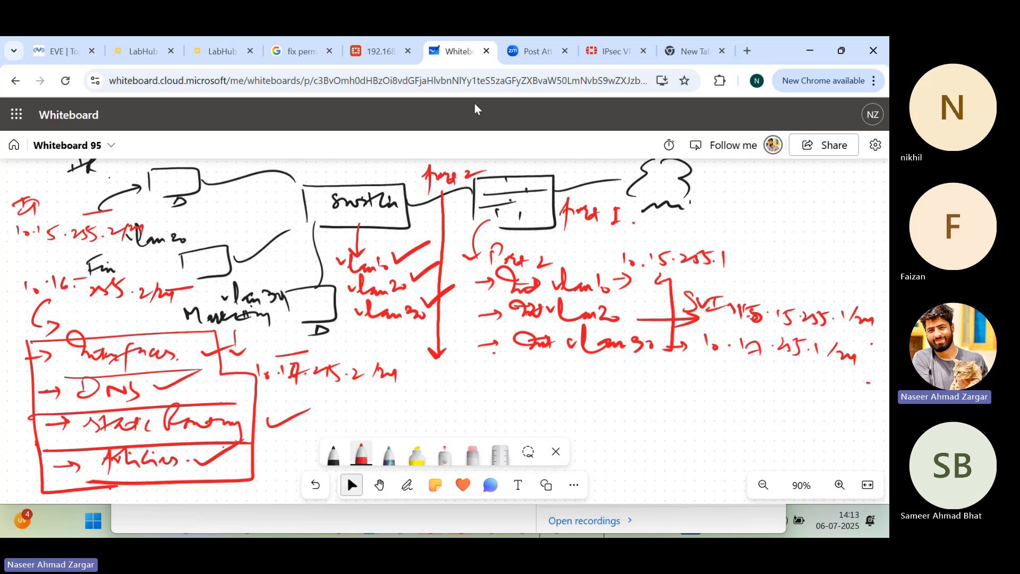
Step: Switch from the whiteboard to the FortiGate web interface and log in as admin with the account password
click(55, 54)
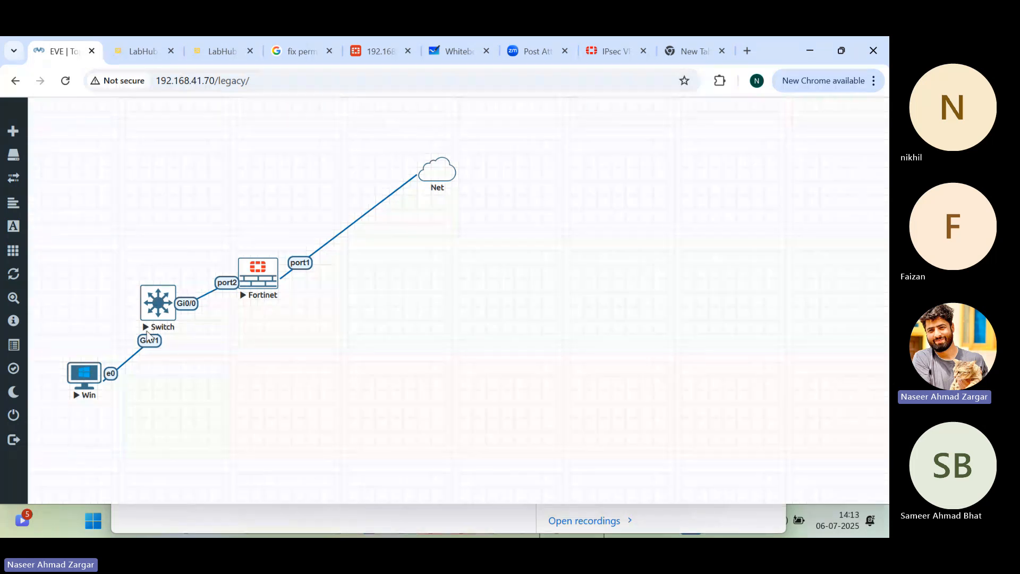
click(386, 55)
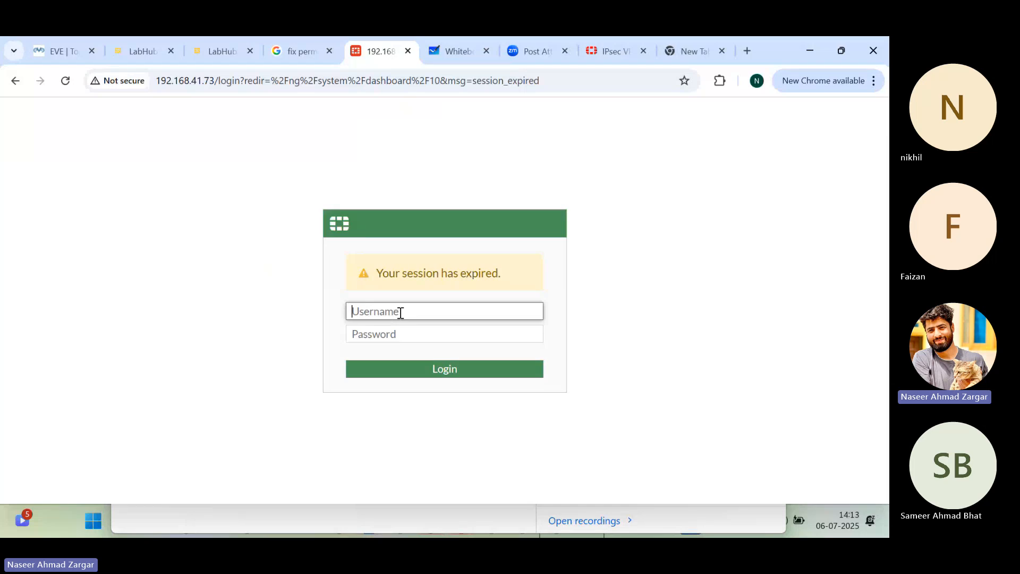
text(admin)
click(399, 331)
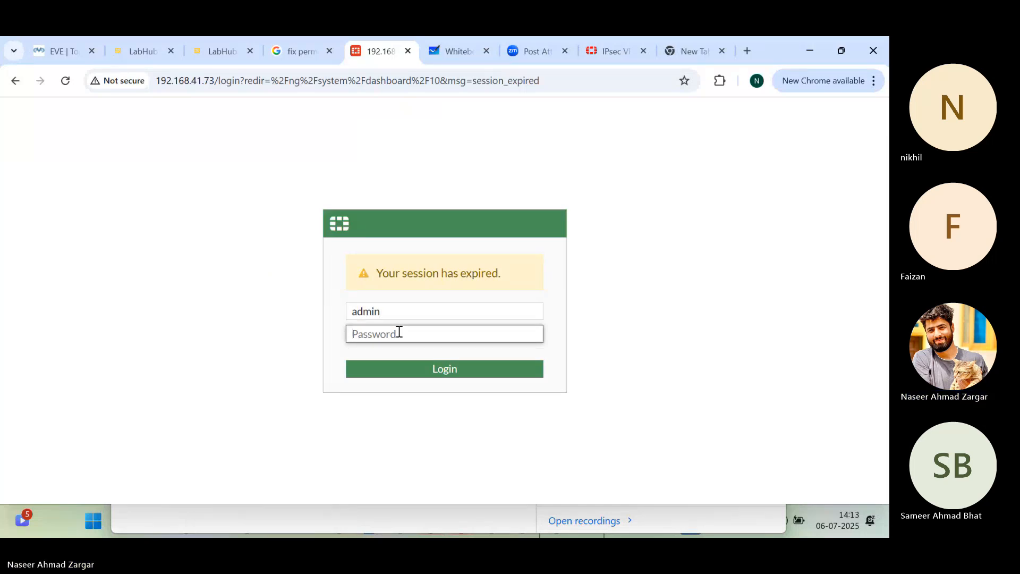
text(***)
key(Return)
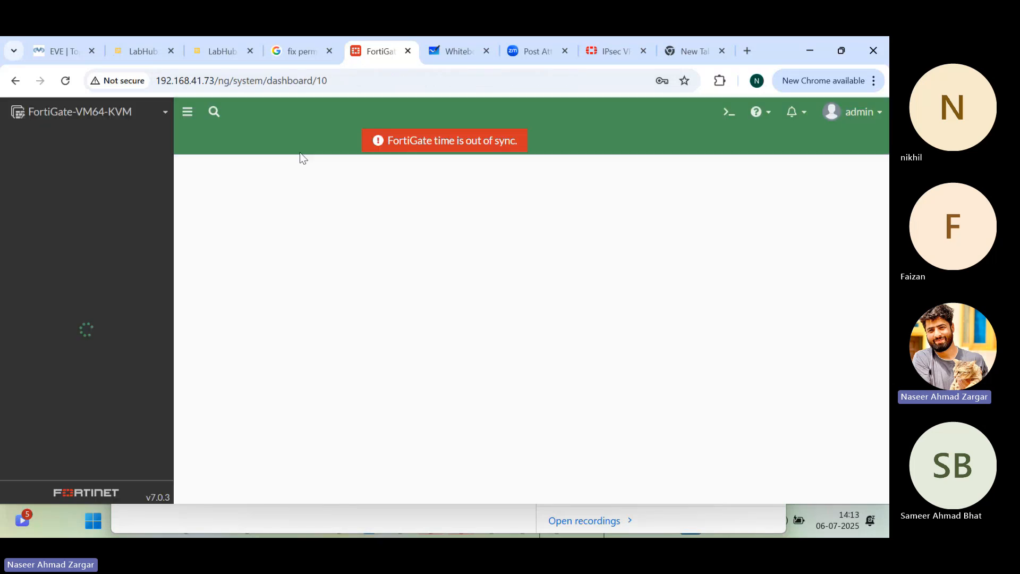
Step: Return to the whiteboard and write an arrowed "DHCP server on firewall" item below the boxed list
click(51, 53)
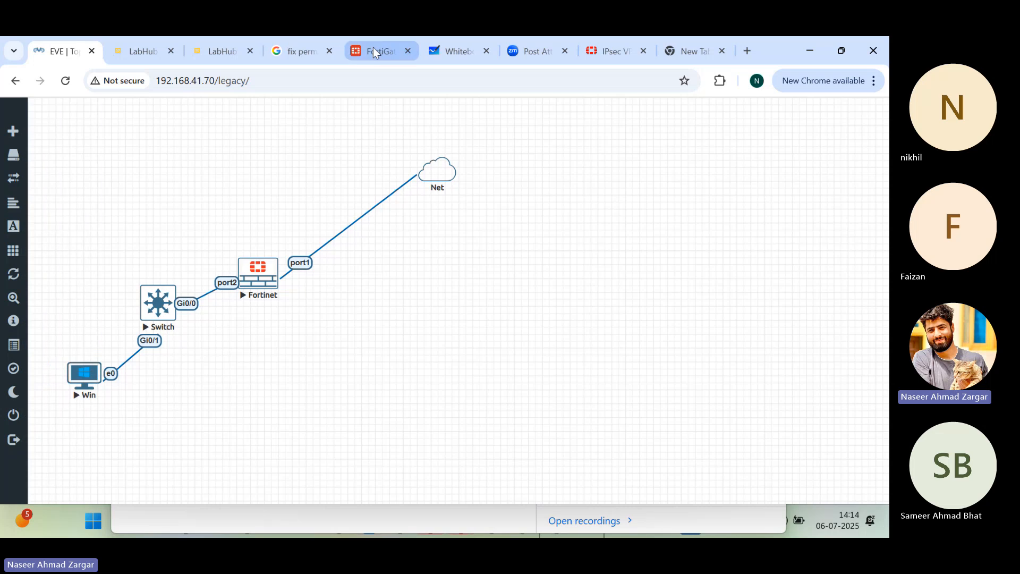
click(439, 51)
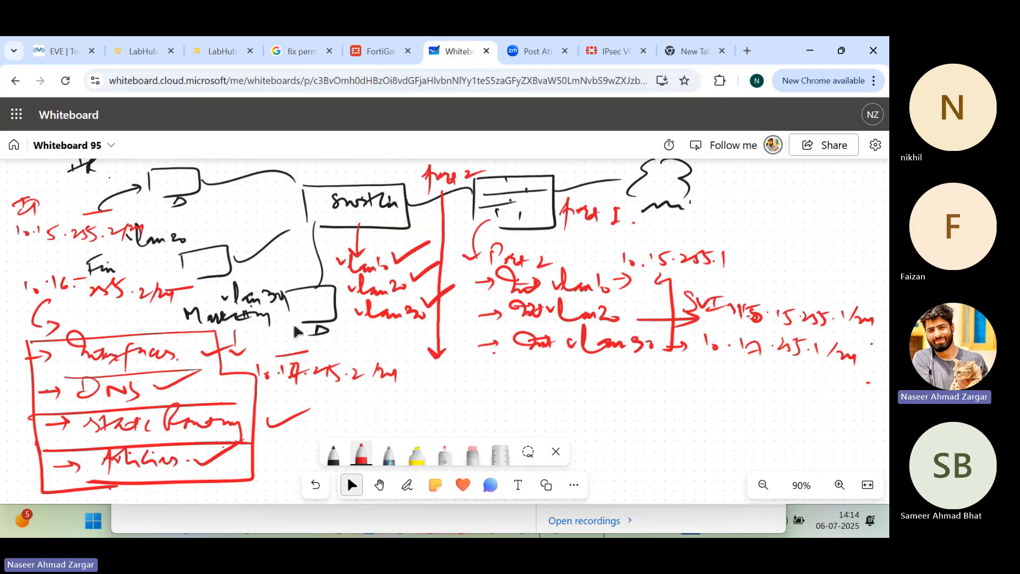
scroll(294, 327, down, 4)
drag(36, 269, 55, 267)
mouse_move(55, 261)
mouse_down()
mouse_move(55, 272)
mouse_move(148, 255)
mouse_move(209, 268)
mouse_move(293, 259)
mouse_up()
drag(321, 241, 397, 243)
click(409, 262)
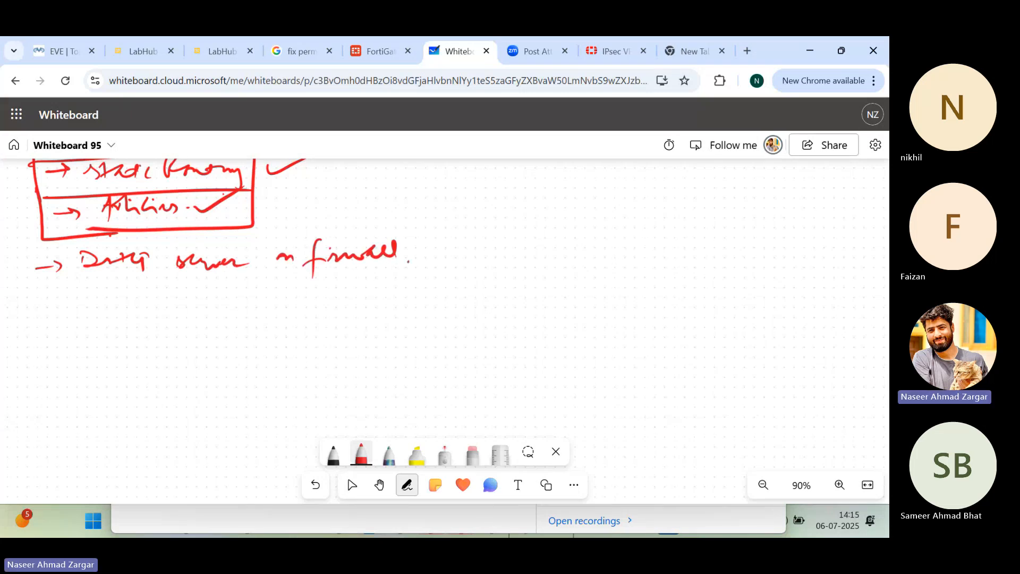
Step: Add arrowed "Backup & revision" and "Admin" items below the DHCP server item
drag(34, 306, 55, 311)
mouse_move(84, 283)
mouse_down()
mouse_move(83, 302)
mouse_move(153, 297)
mouse_move(171, 312)
mouse_up()
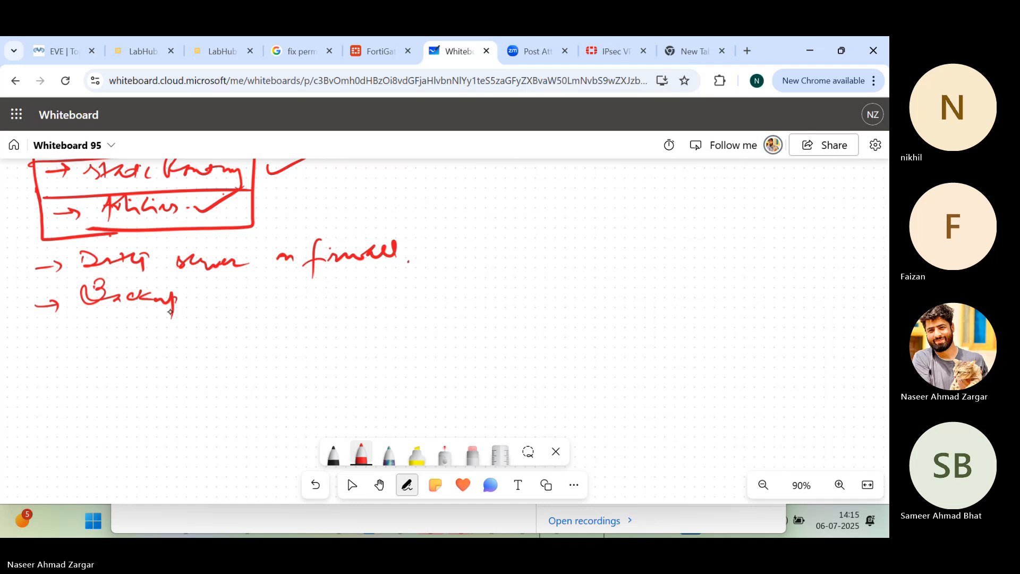
drag(229, 296, 230, 287)
drag(256, 282, 339, 302)
drag(365, 289, 392, 295)
drag(397, 269, 394, 285)
drag(394, 294, 395, 295)
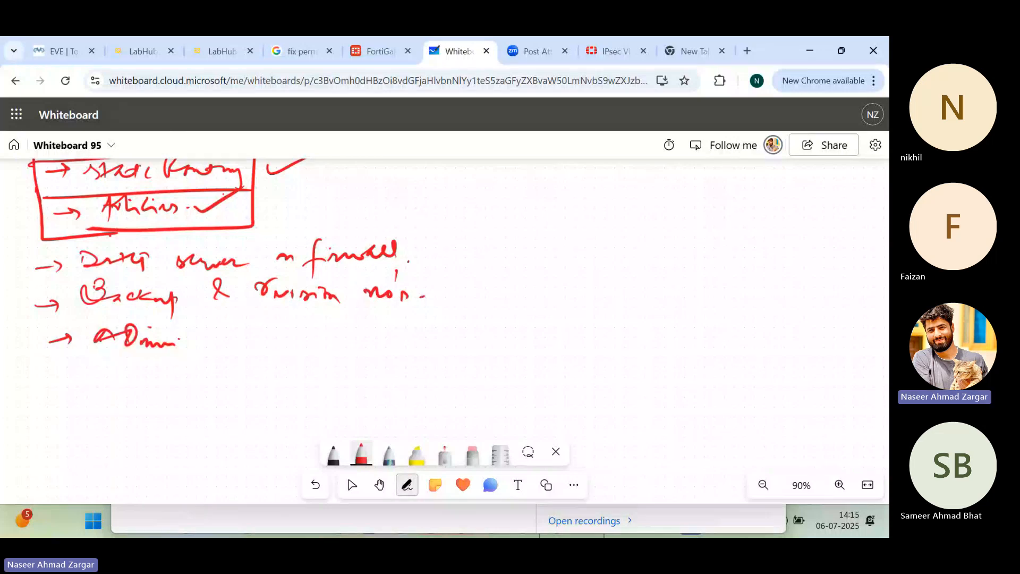
Step: Switch to the EVE topology, open the Switch node's console and enter privileged mode with "en"
click(379, 52)
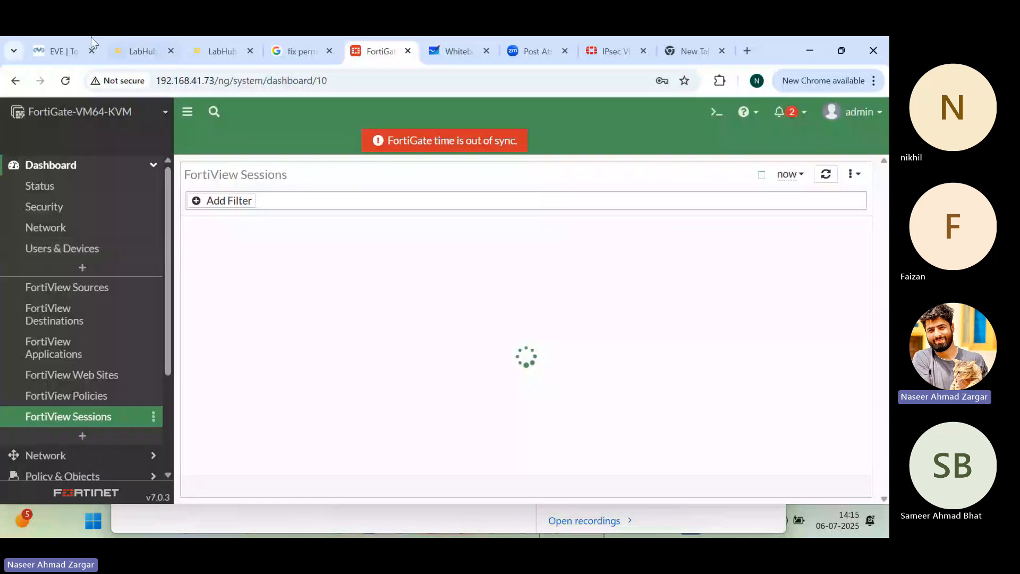
click(91, 37)
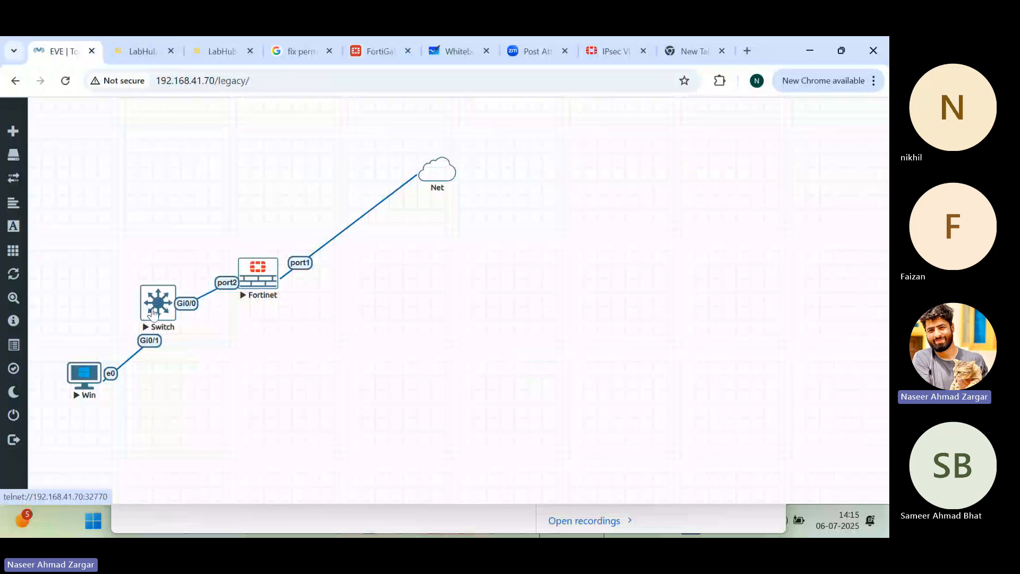
click(153, 312)
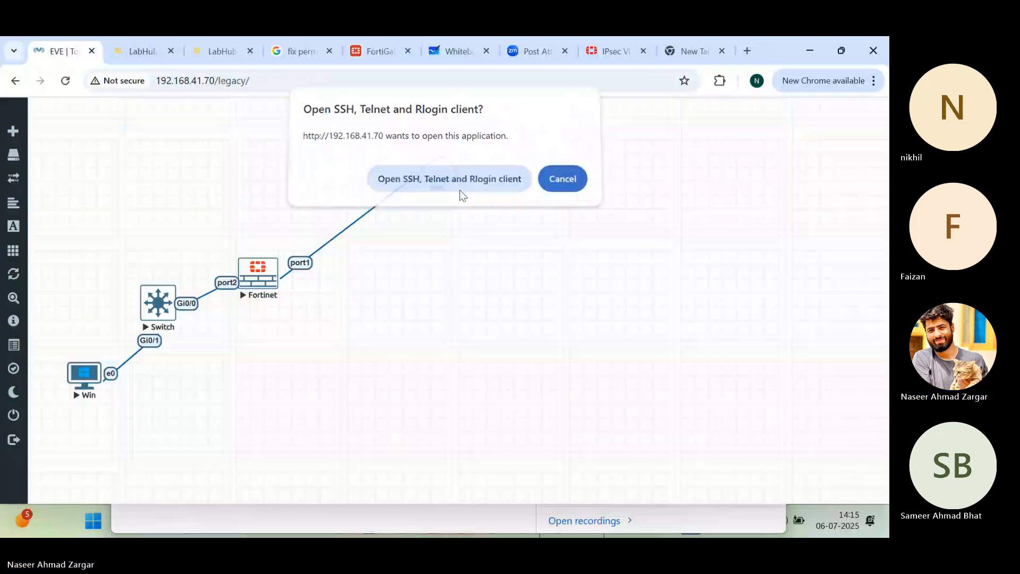
click(460, 190)
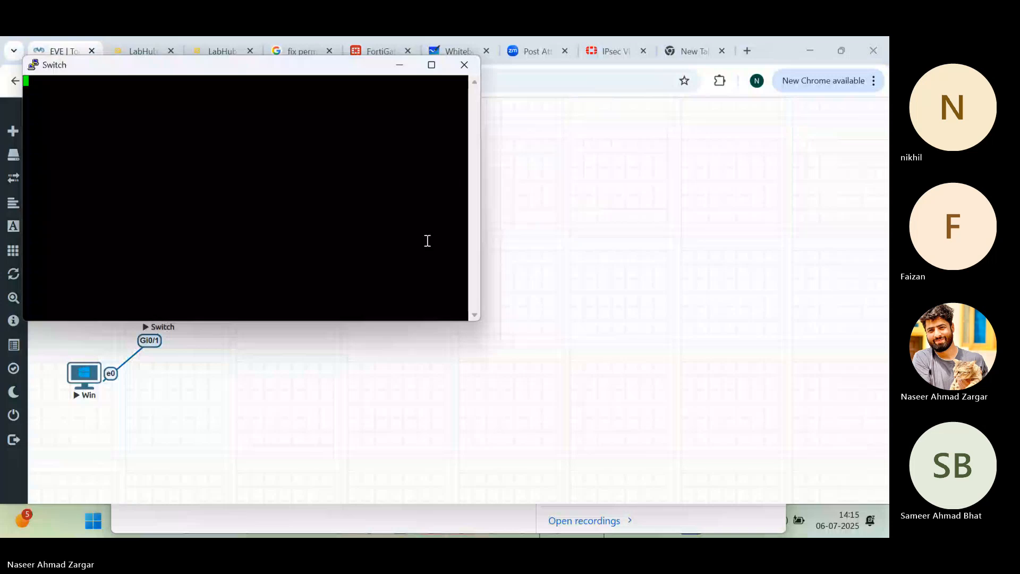
key(Return)
key(Return)
key(Return)
key(Return)
key(Return)
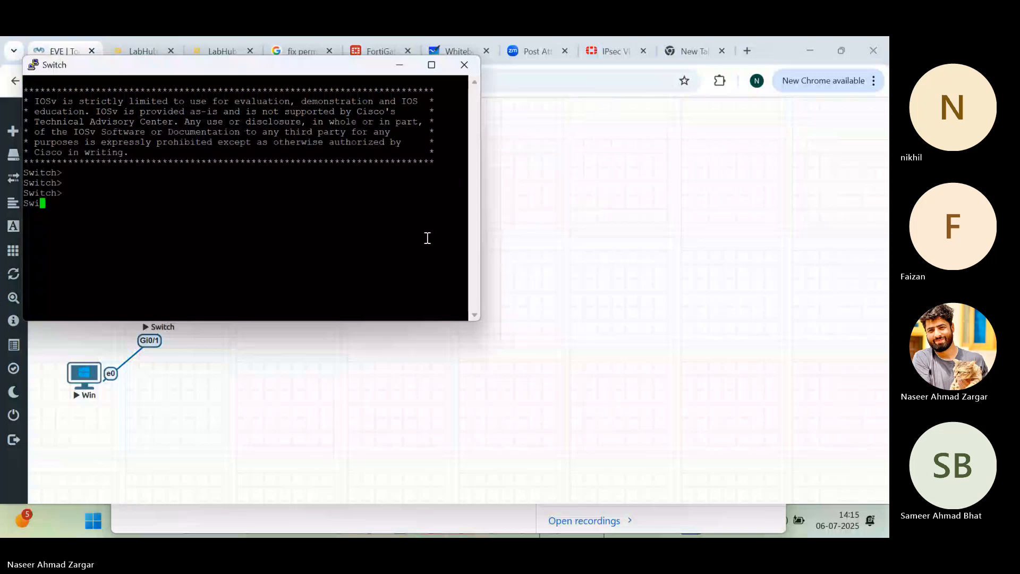
text(en)
key(Return)
key(Return)
Step: List the switch's port status with "sh int status" and move the console window clear of the topology
text(sh int stauts)
key(Return)
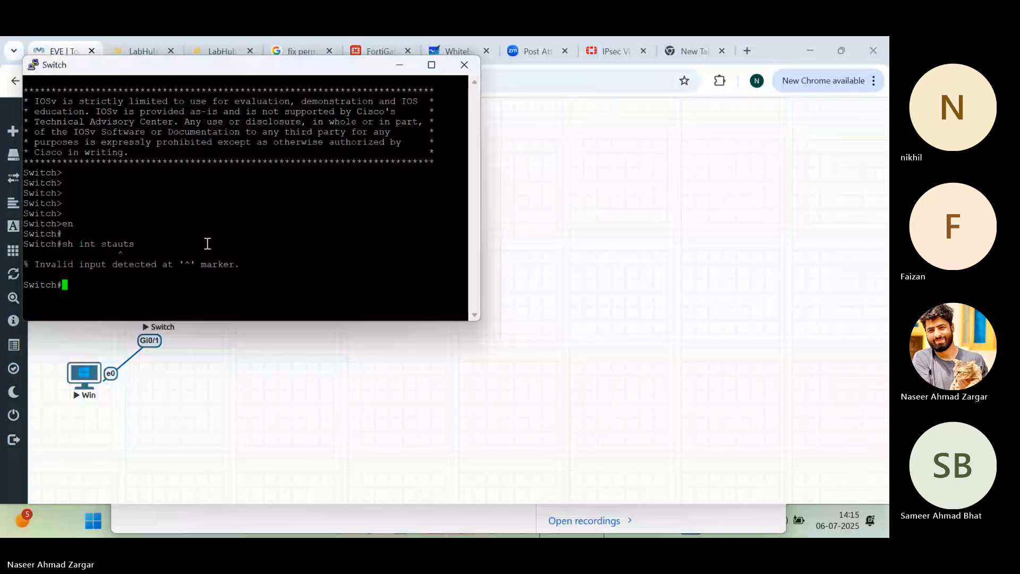
text(sh int status)
key(Return)
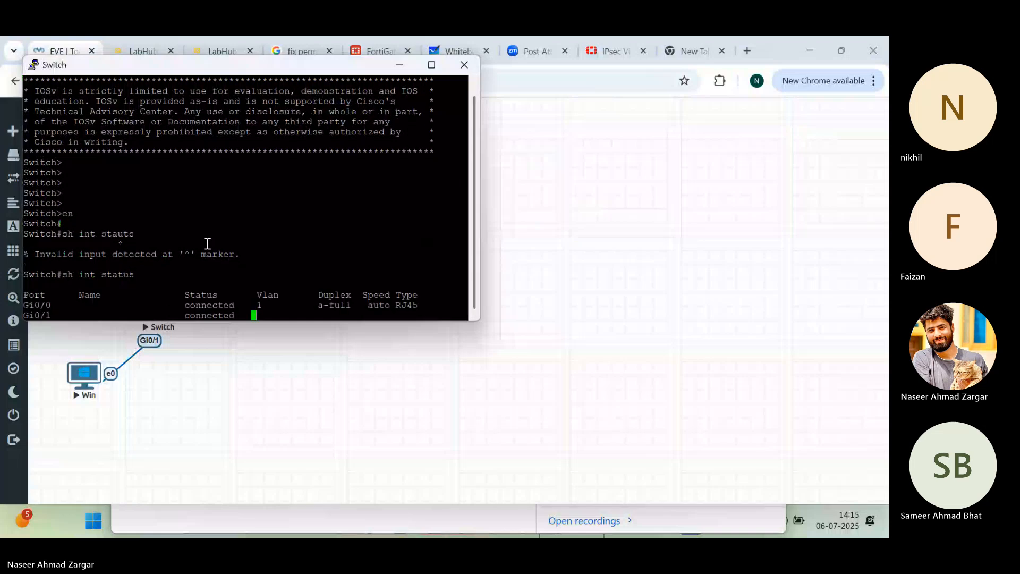
key(Return)
key(Return)
key(Return)
key(Return)
key(Return)
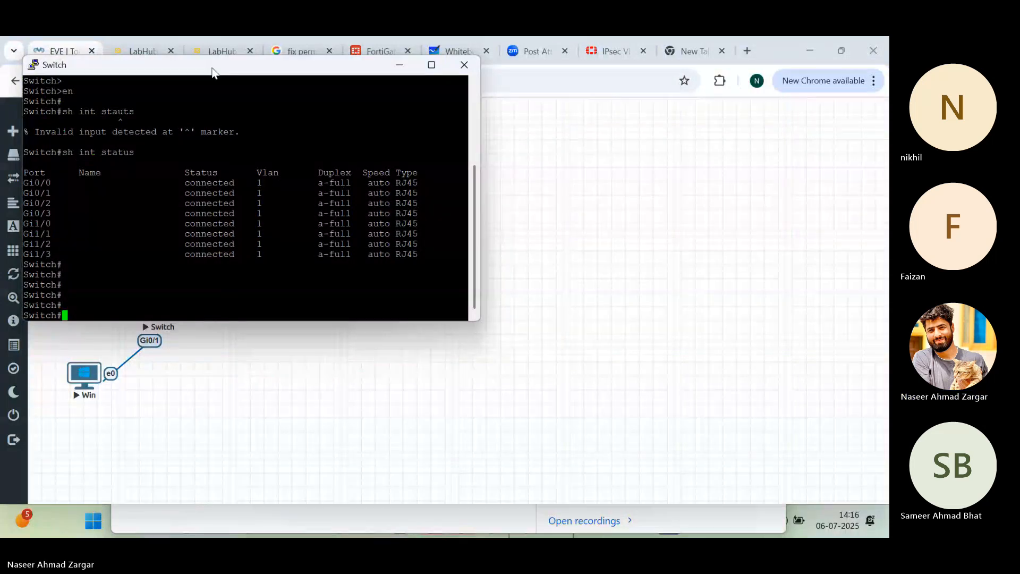
drag(212, 72, 788, 75)
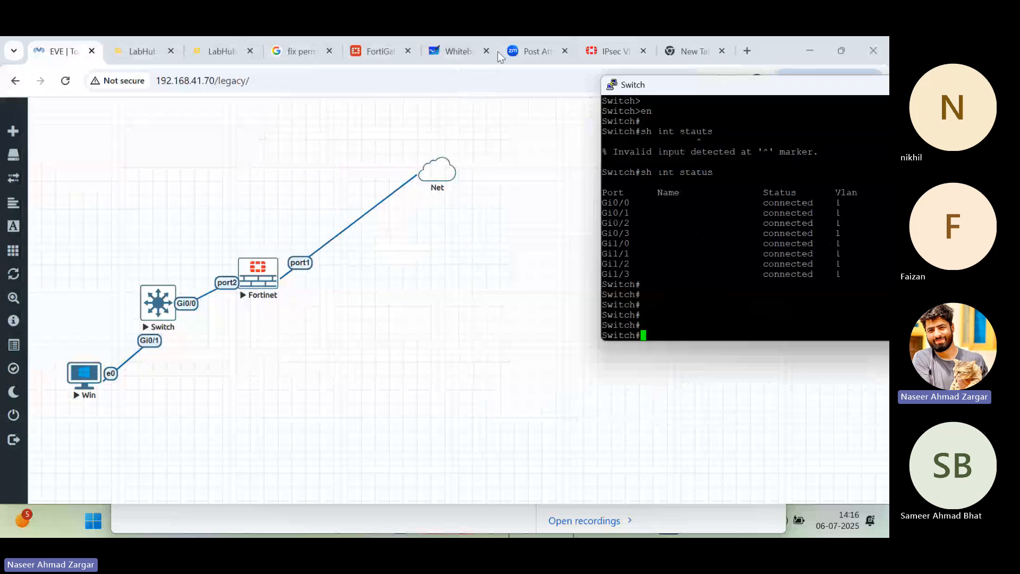
Step: Switch to the FortiGate web interface and open the LAN (port2) network interface for editing
click(381, 51)
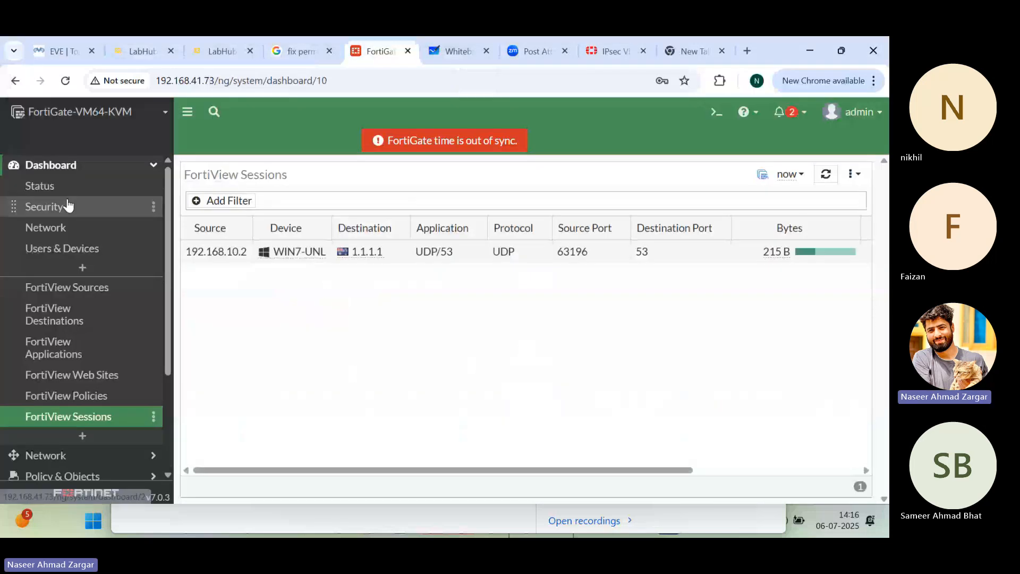
click(75, 455)
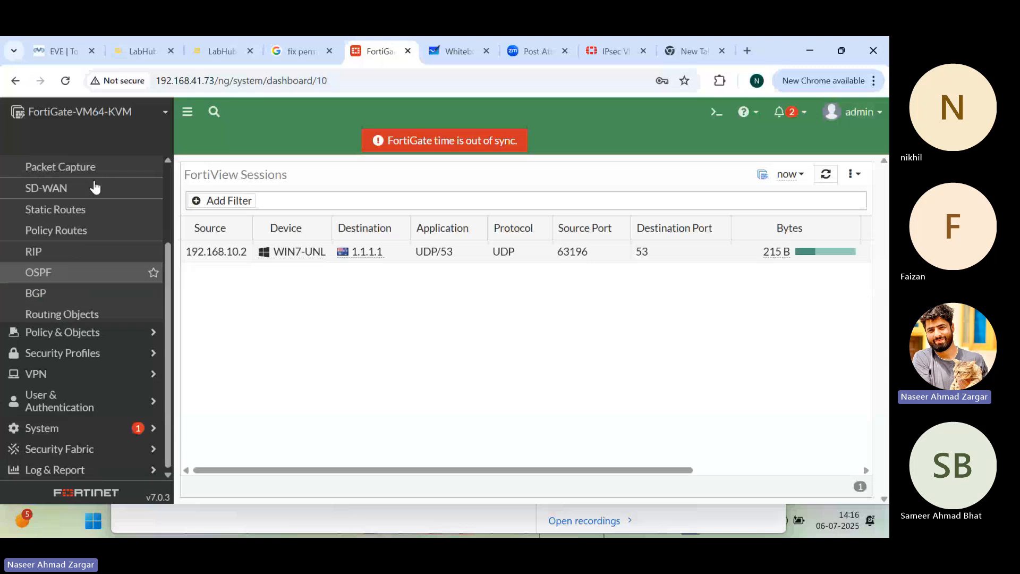
scroll(94, 187, up, 2)
click(85, 206)
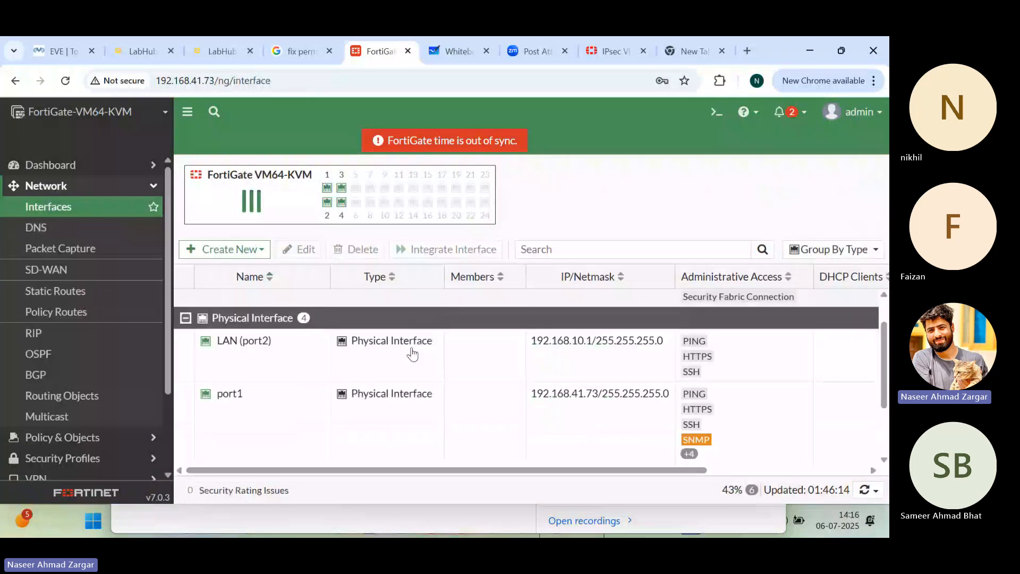
double_click(269, 341)
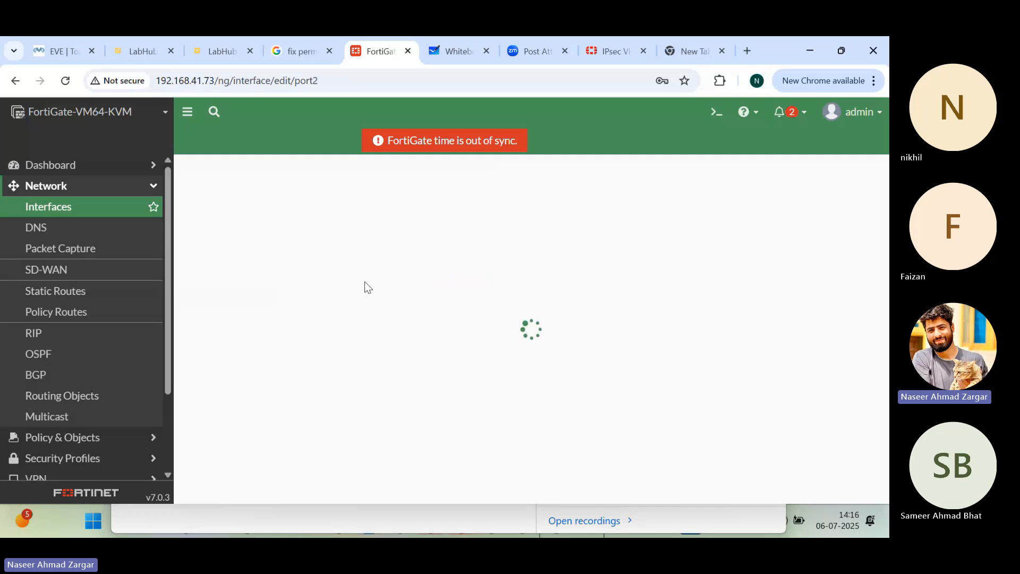
Step: Set the port2 interface's IP/Netmask to 0.0.0.0/0 and its role to Undefined
scroll(272, 436, down, 2)
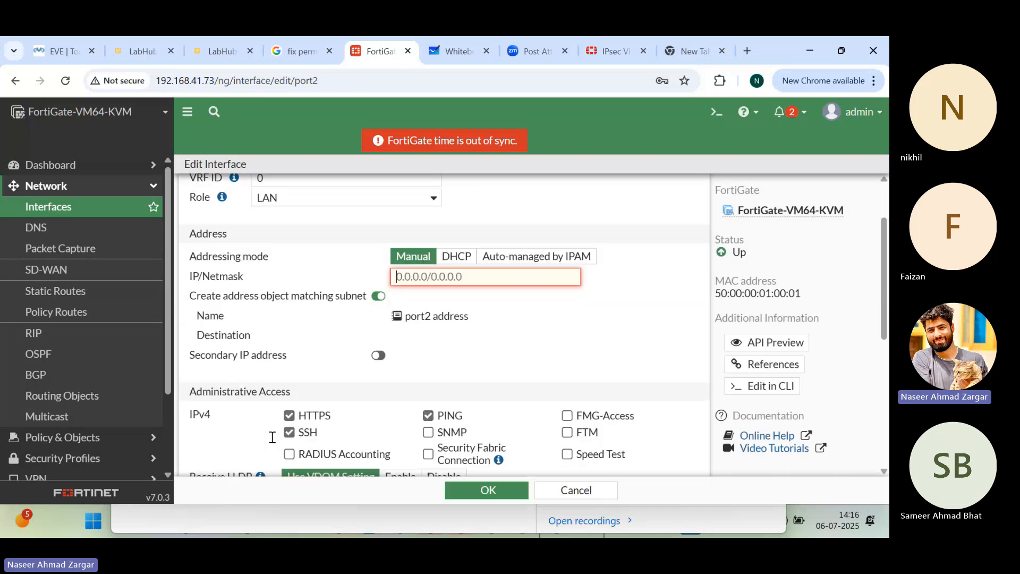
text(0.0.0.0/0)
click(523, 362)
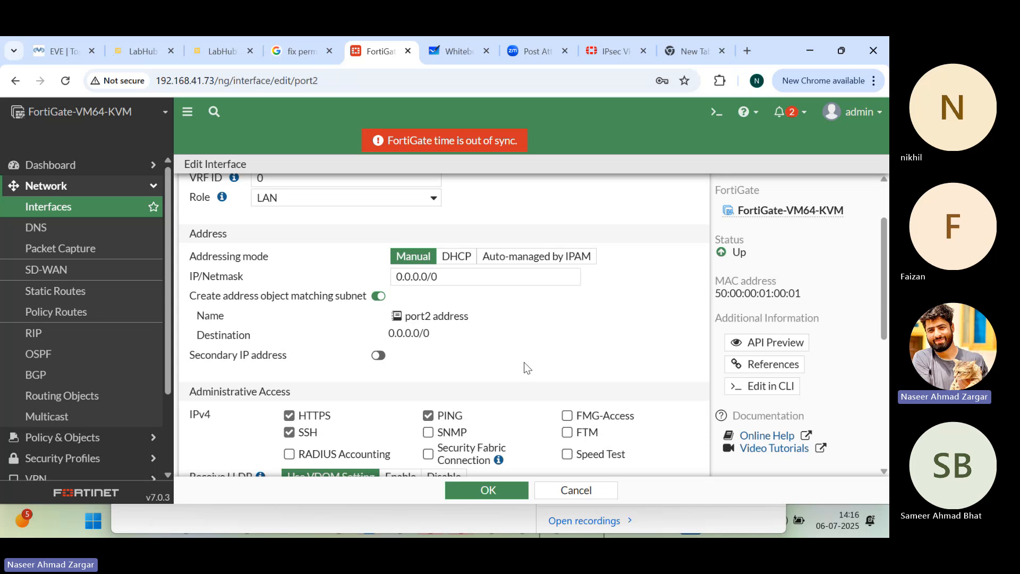
scroll(524, 362, up, 2)
scroll(496, 374, down, 1)
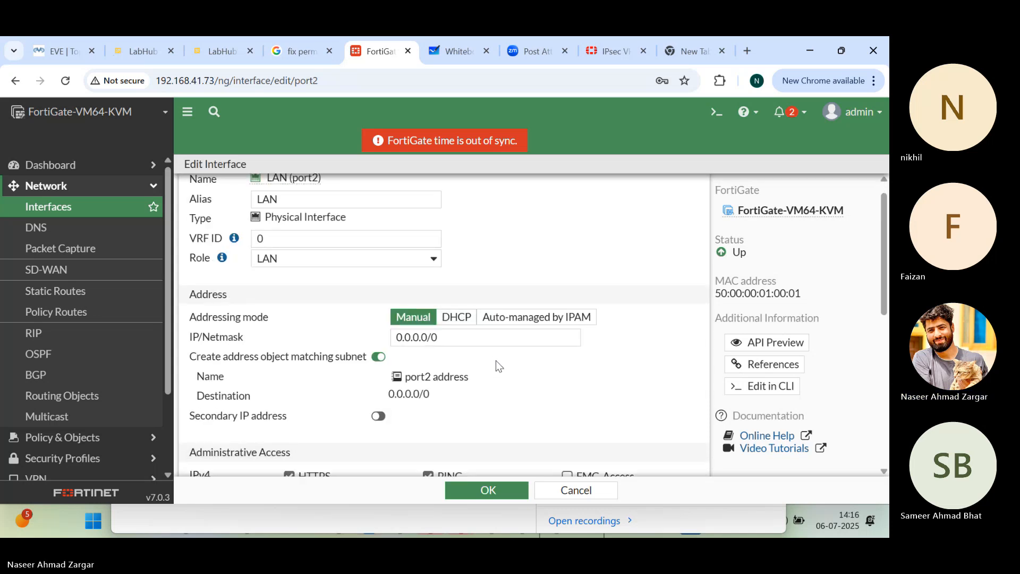
click(408, 262)
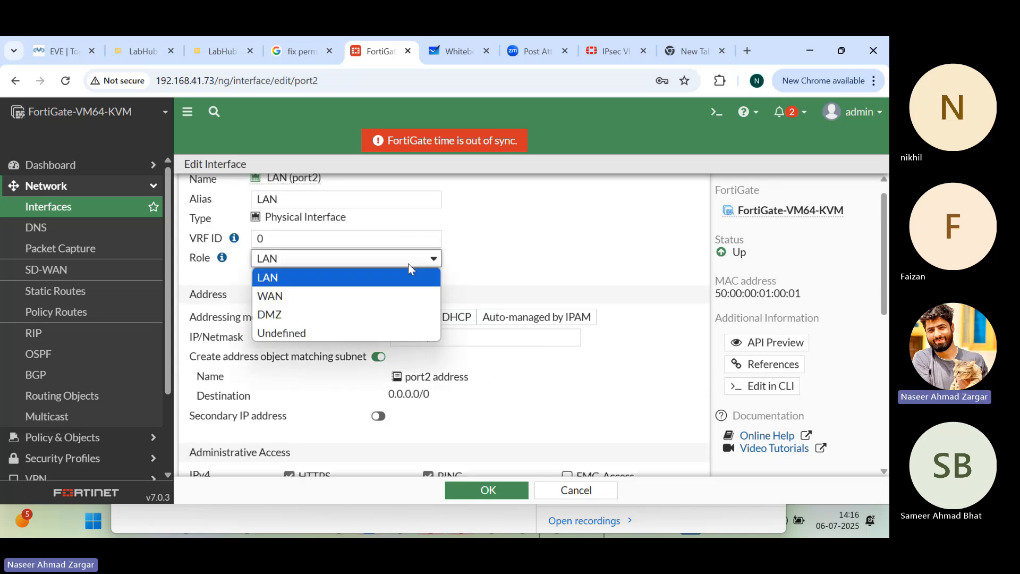
click(348, 334)
Step: Disable HTTPS, SSH and PING administrative access on port2 and save the interface
scroll(527, 350, down, 2)
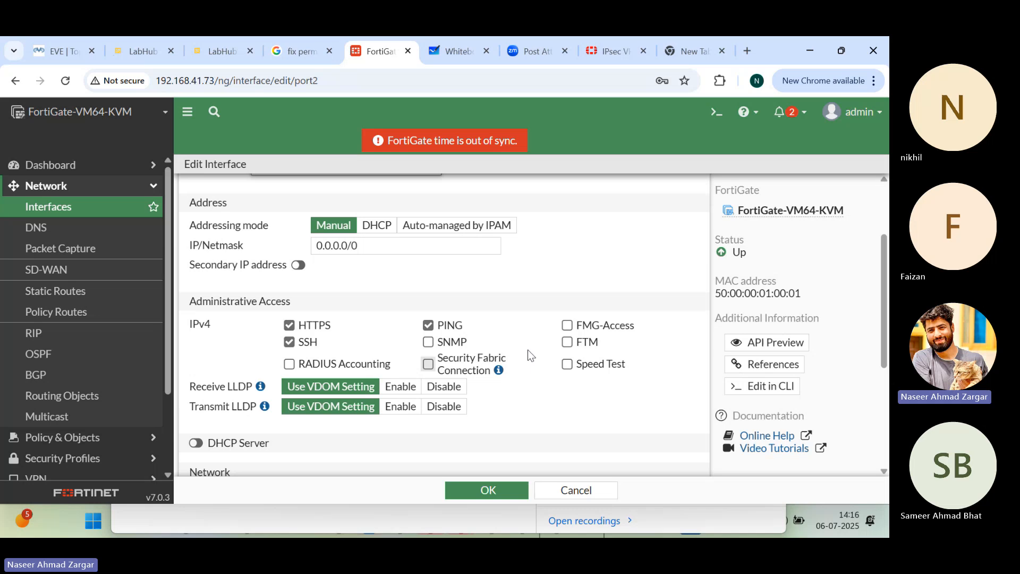
click(289, 342)
click(289, 325)
click(427, 324)
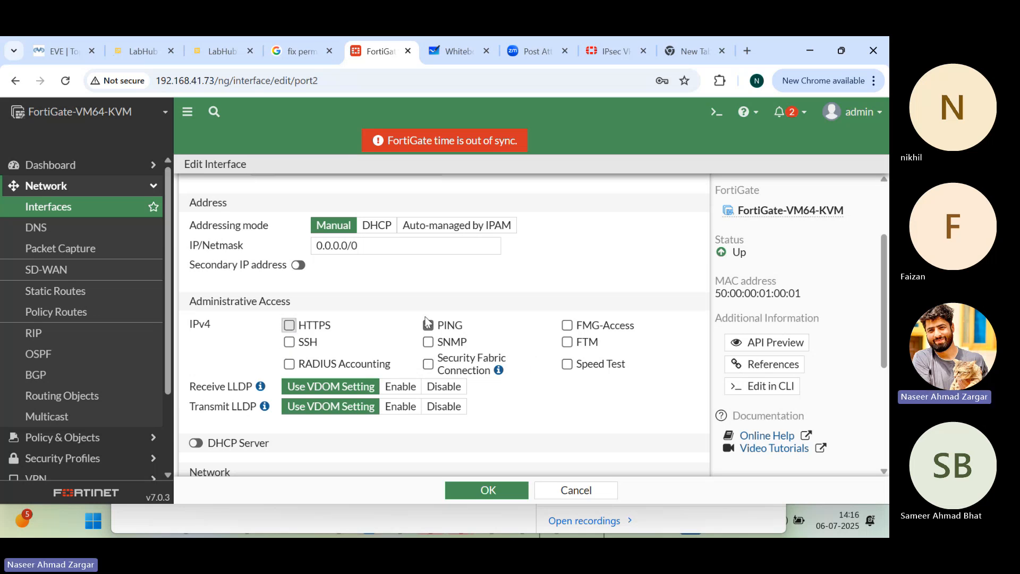
click(429, 325)
scroll(508, 365, down, 3)
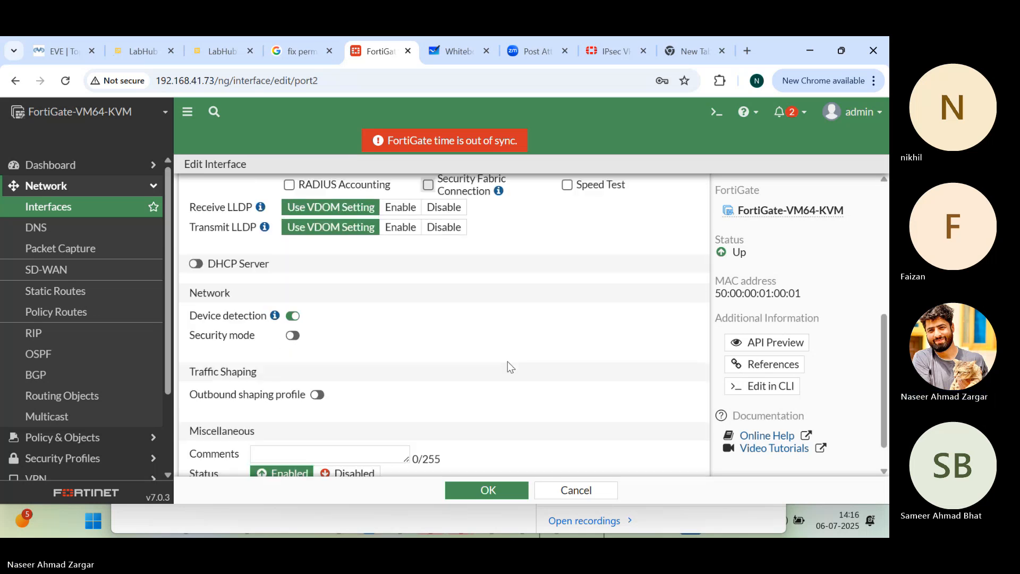
scroll(508, 361, down, 1)
click(486, 490)
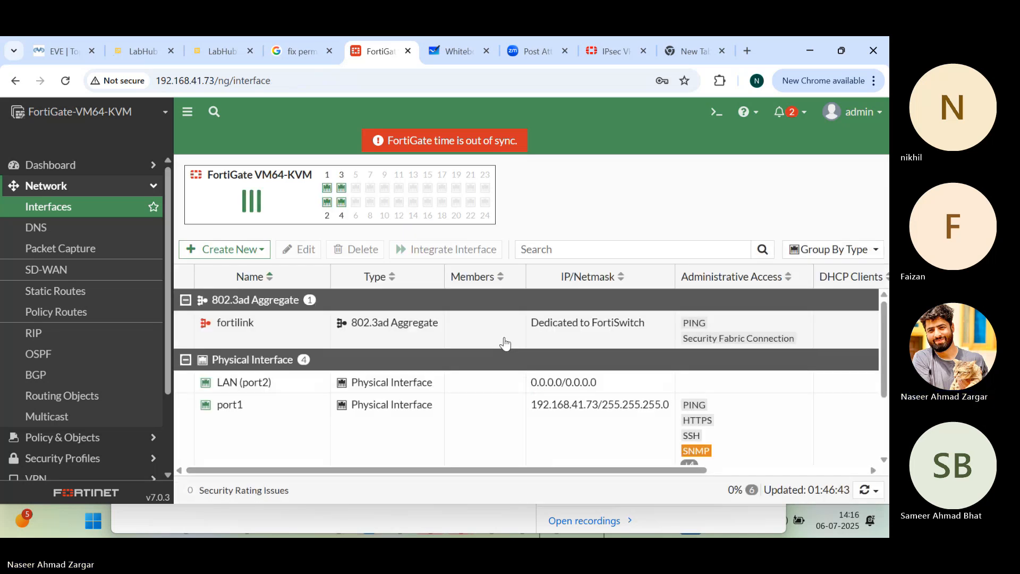
Step: Start a new FortiGate network interface of type VLAN named VLAN10 with the alias HR
click(226, 250)
click(215, 266)
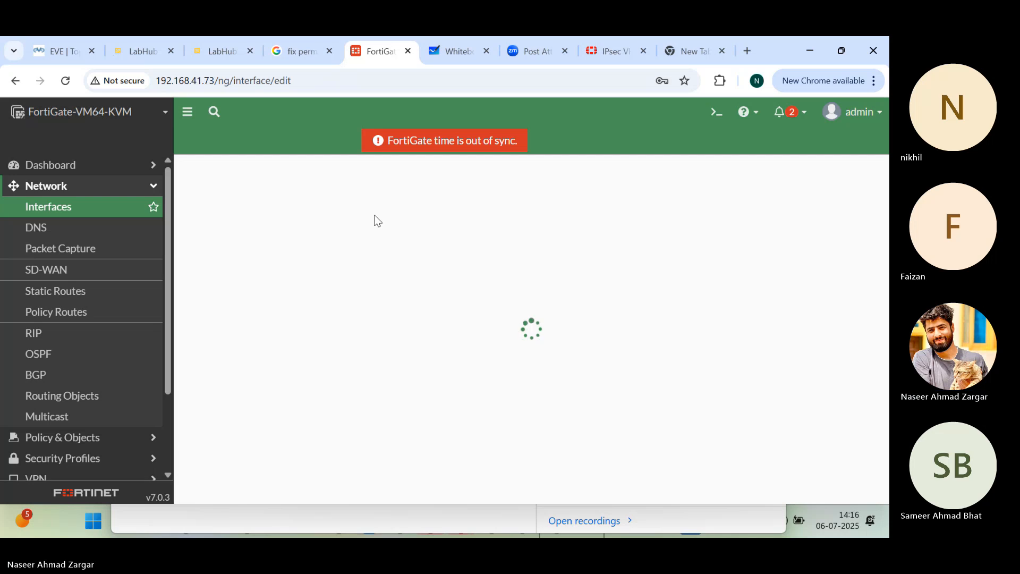
text(VLA)
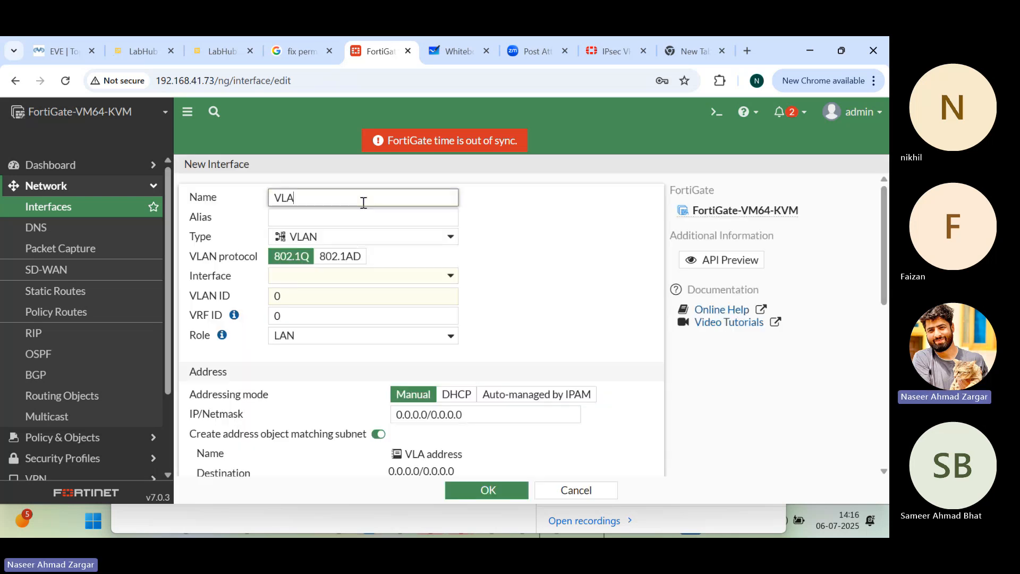
key(BackSpace)
text(AN10)
click(329, 214)
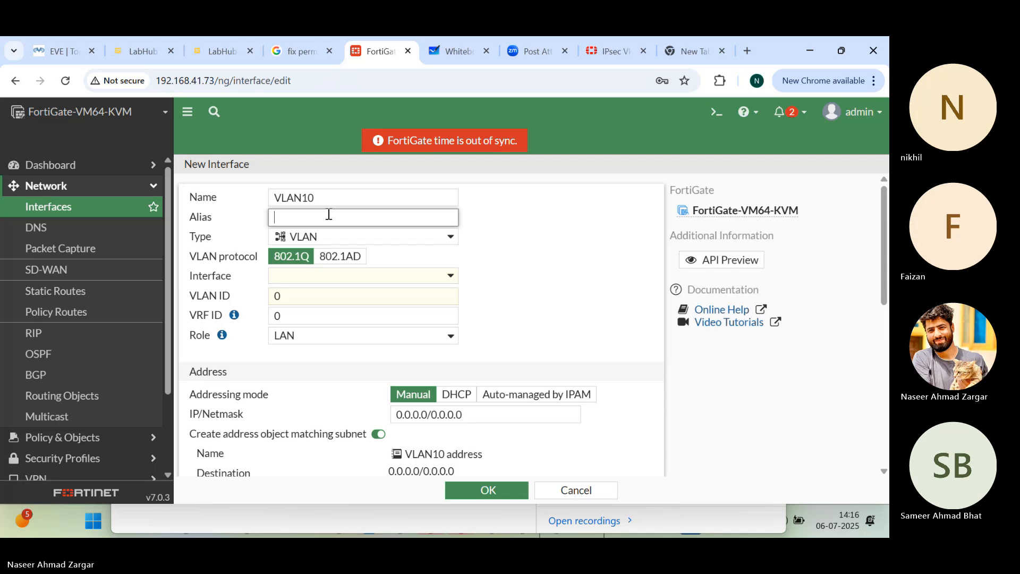
text(HR)
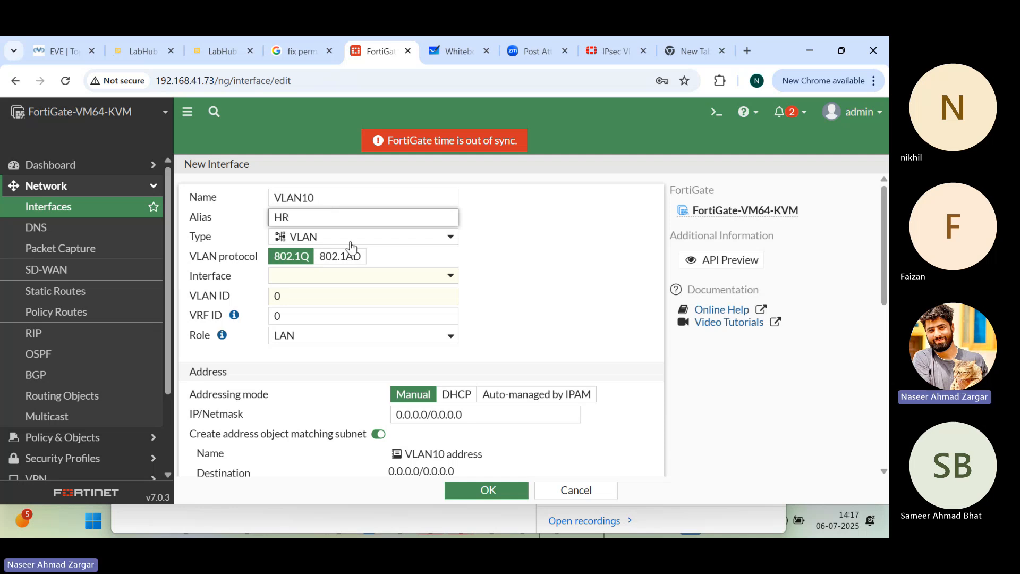
Step: Assign the VLAN10 interface to LAN (port2) and set its VLAN ID to 10
click(332, 276)
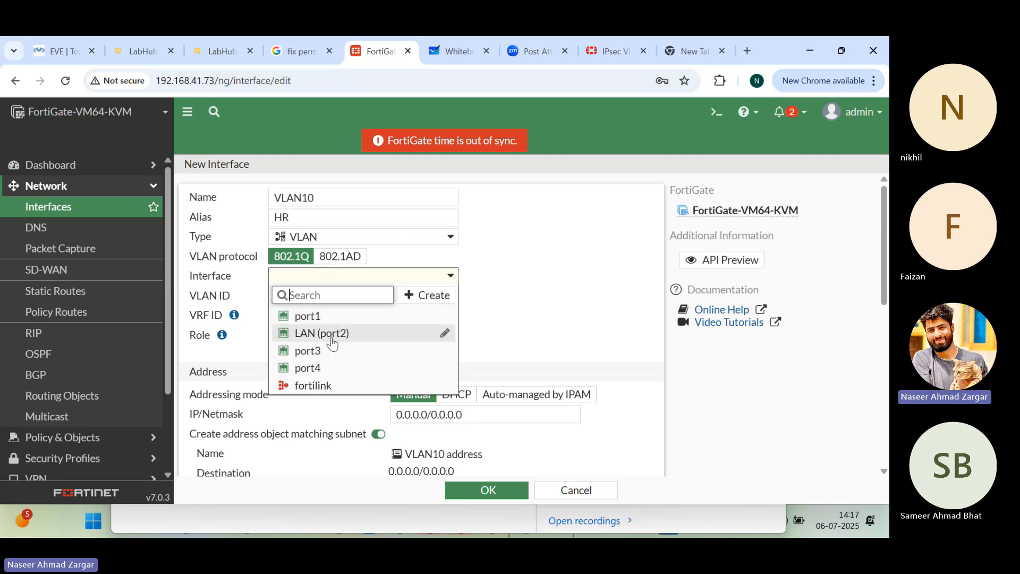
click(325, 333)
click(322, 301)
key(BackSpace)
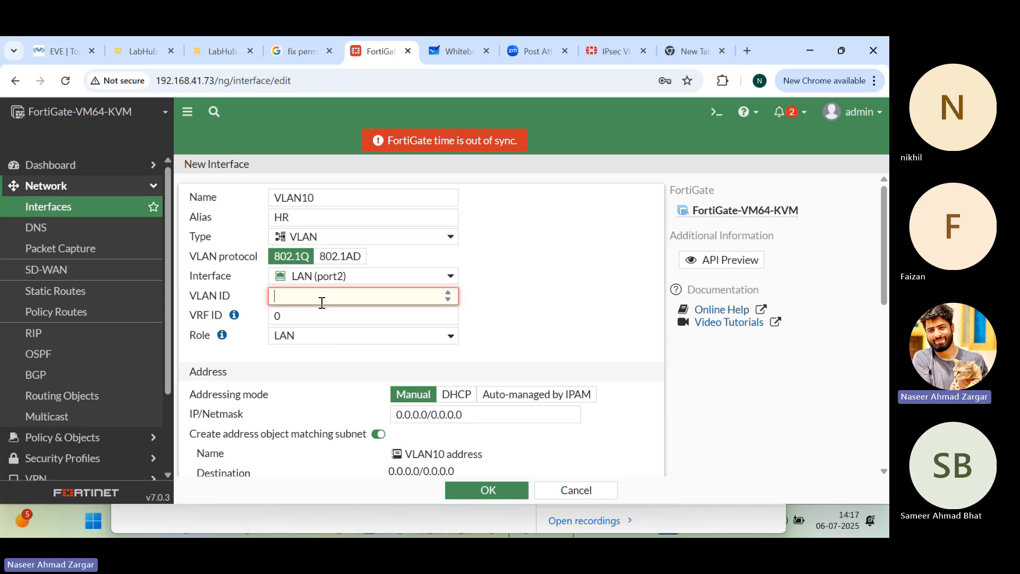
text(10)
Step: Set the VLAN10 interface's manual IP/Netmask to 10.15.255.1/24
scroll(339, 324, down, 1)
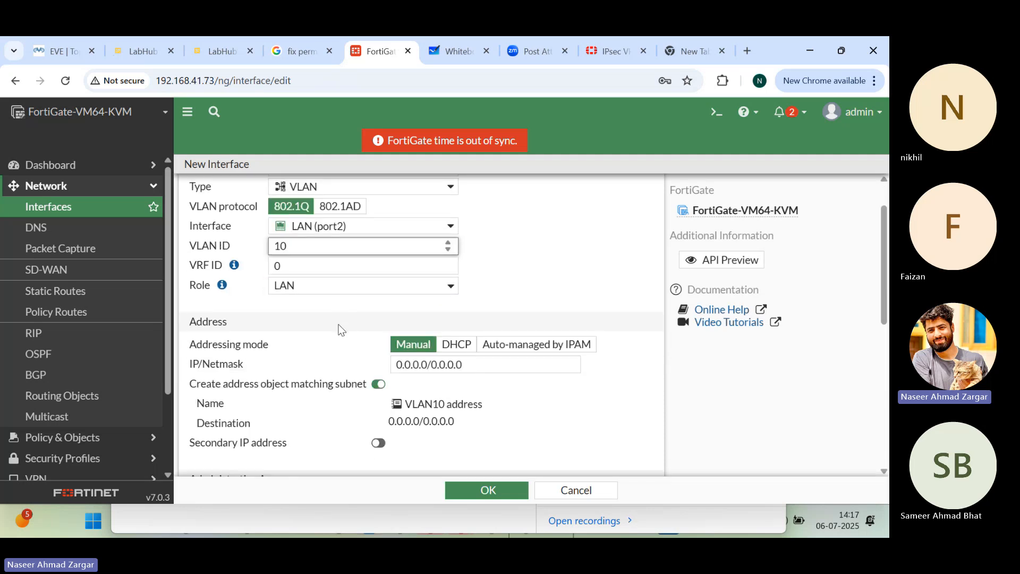
click(475, 365)
text(10.15.)
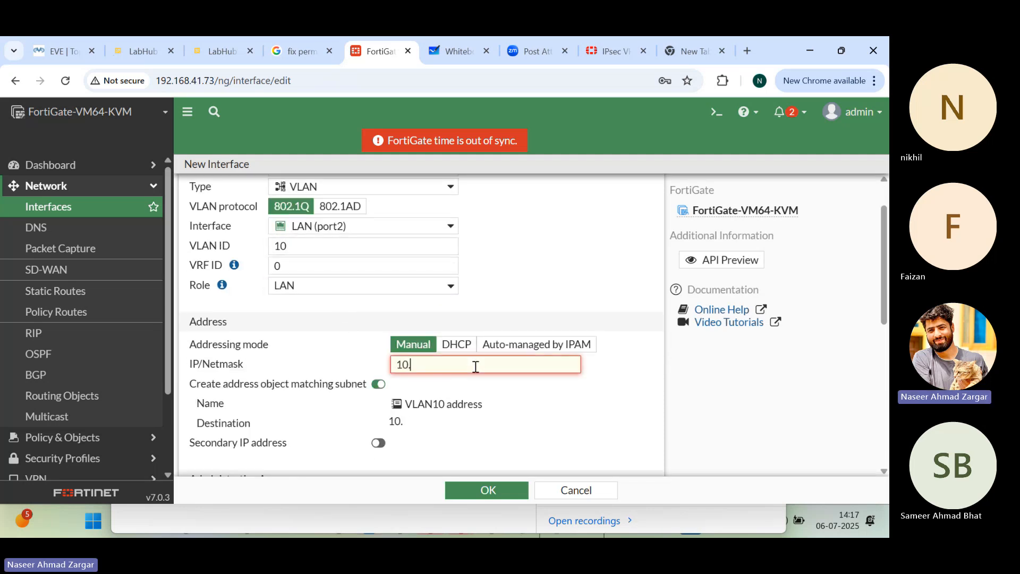
text(251)
key(BackSpace)
text(5.1/)
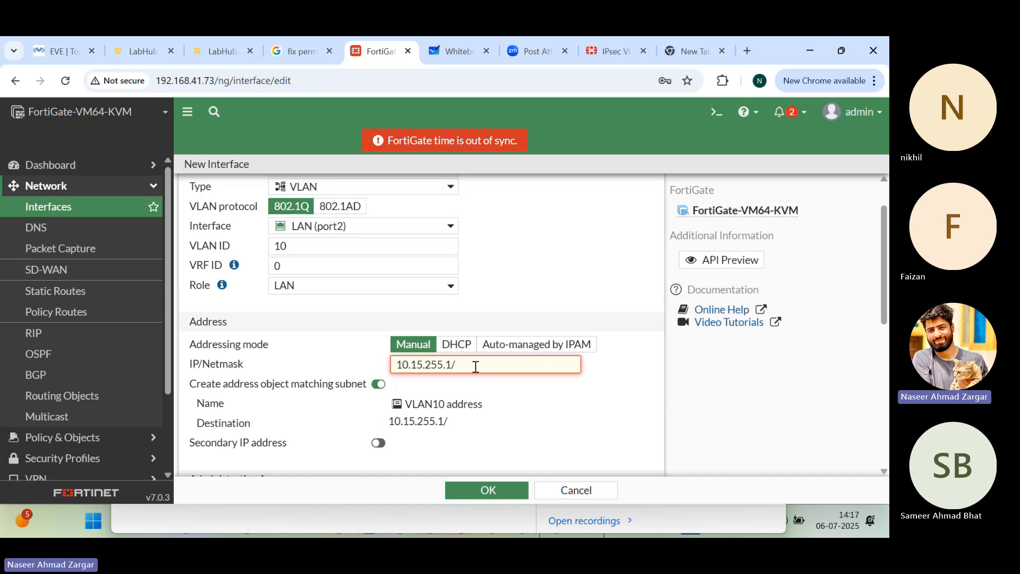
text(24)
Step: Allow PING, HTTPS and SSH administrative access on VLAN10 and save the interface
scroll(446, 336, down, 3)
scroll(447, 336, down, 1)
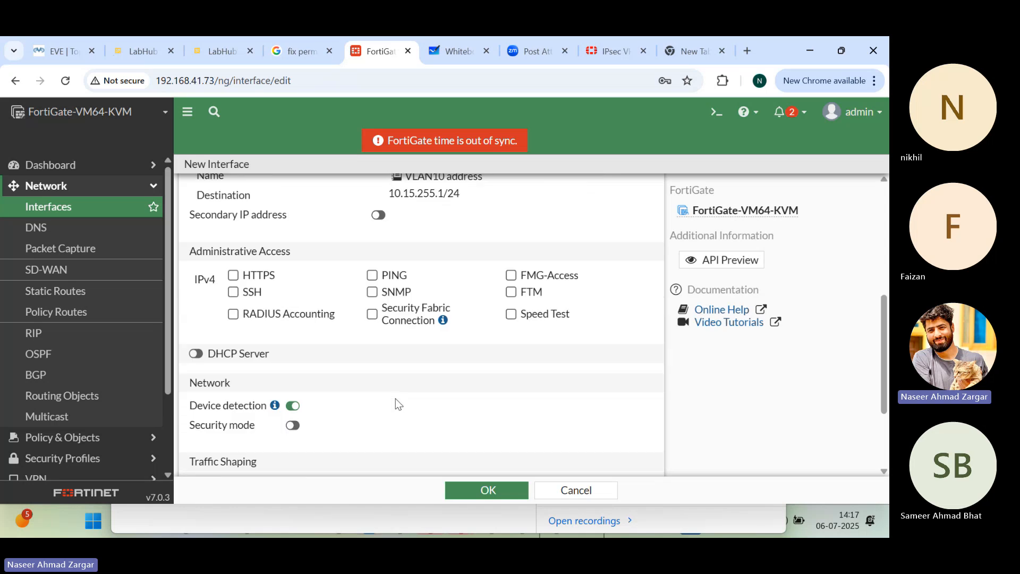
click(372, 274)
click(233, 274)
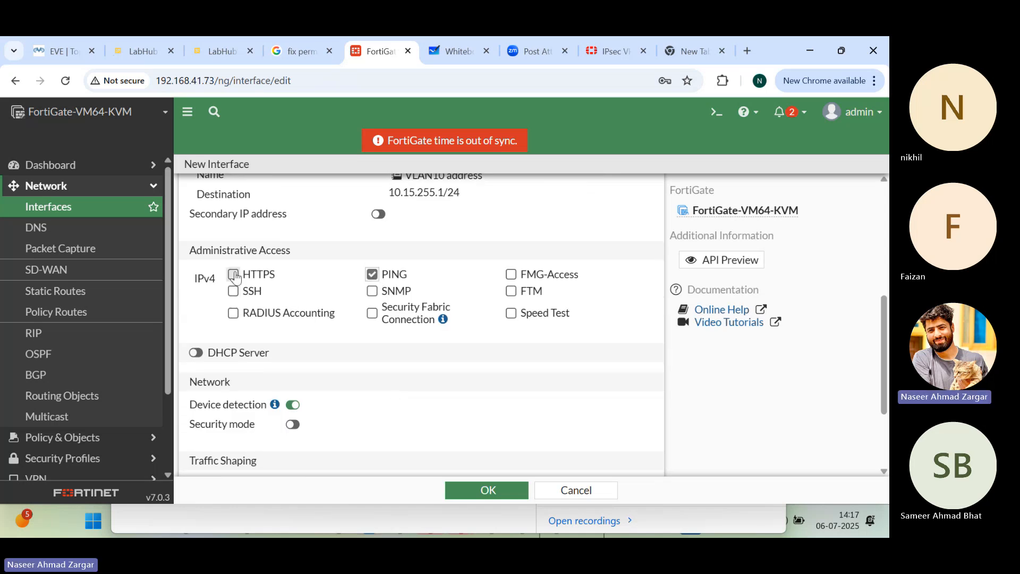
click(232, 291)
scroll(323, 387, down, 2)
click(488, 489)
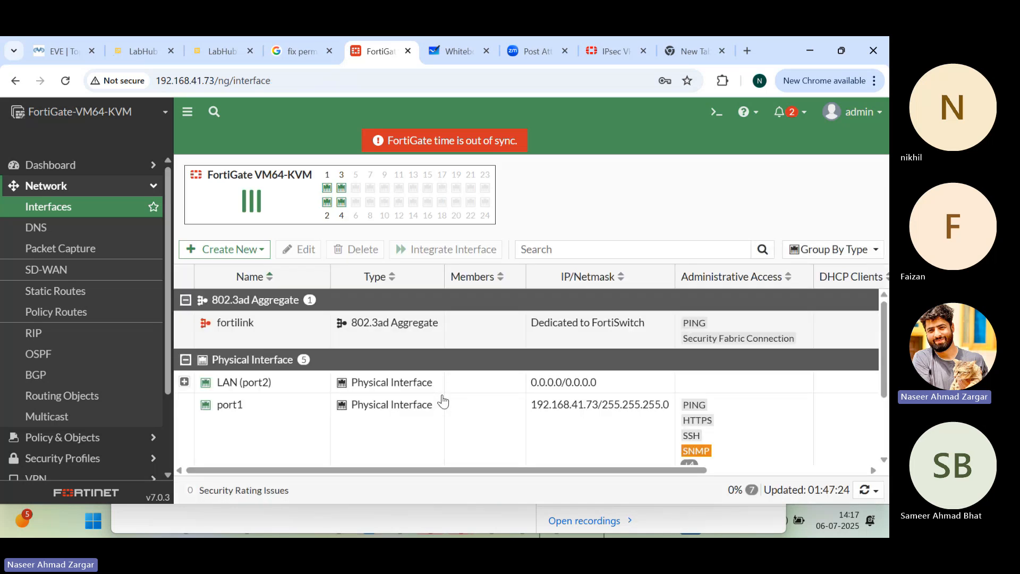
Step: Expand LAN (port2) in the interface list to check the VLAN interface beneath it
click(310, 383)
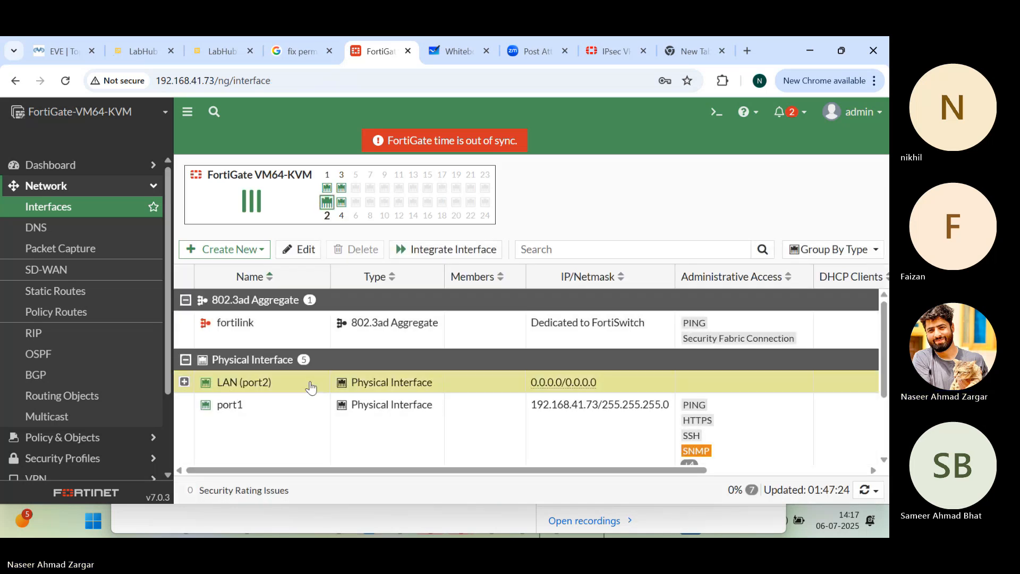
scroll(310, 384, down, 1)
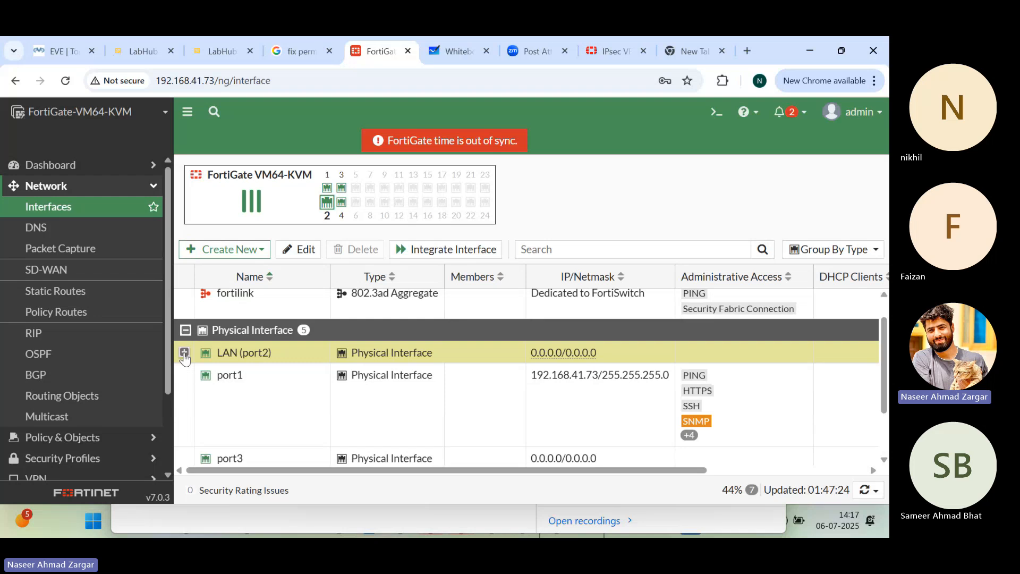
click(185, 354)
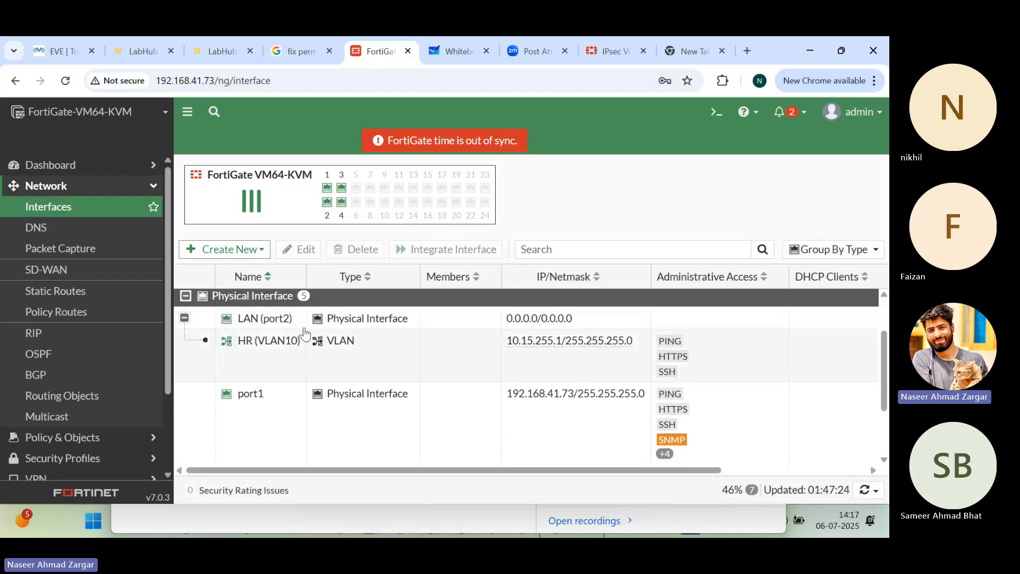
Step: Start a new VLAN interface named VLAN20 with the alias Fin
click(228, 249)
click(218, 270)
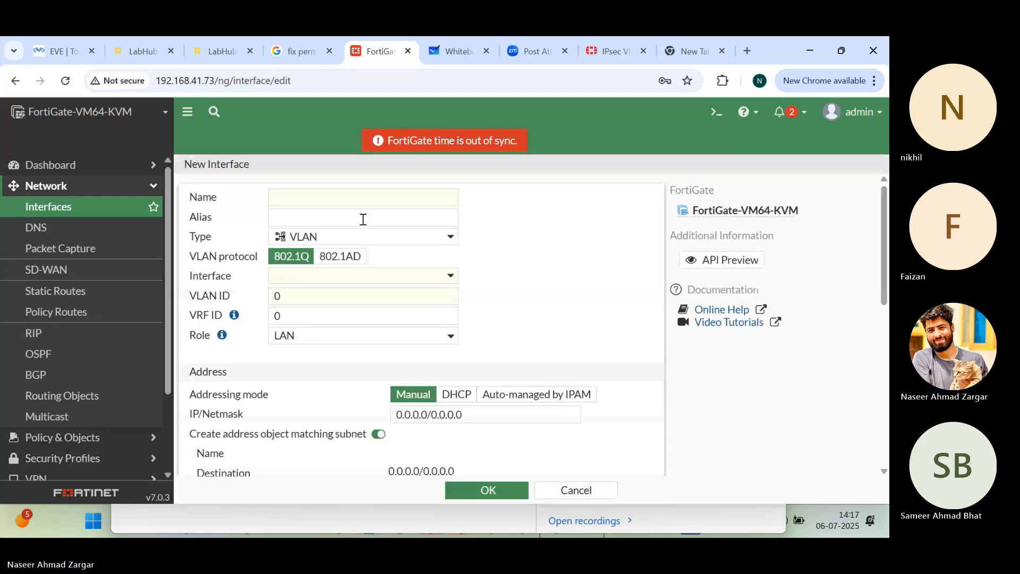
click(366, 200)
text(VLAN20)
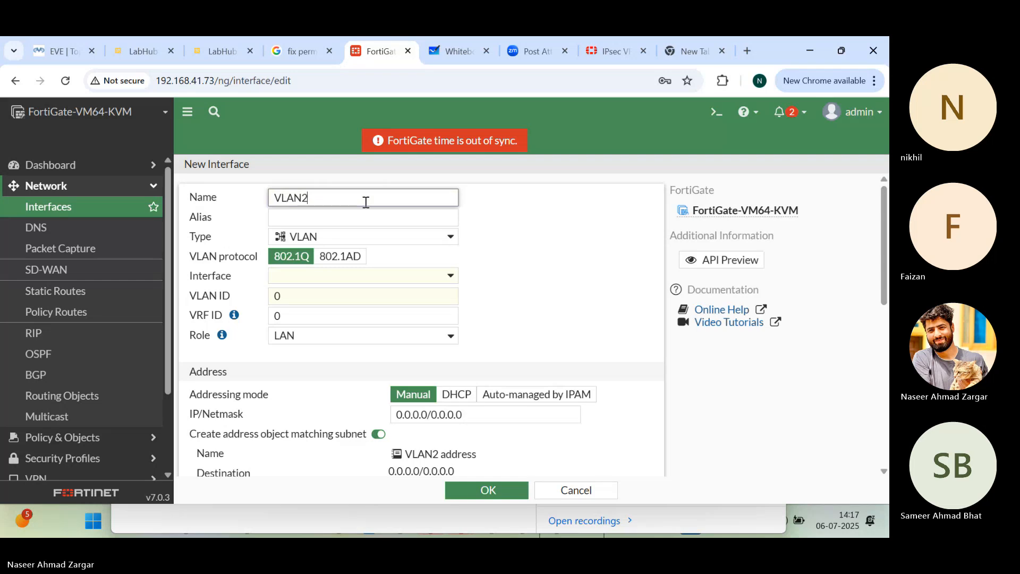
click(369, 220)
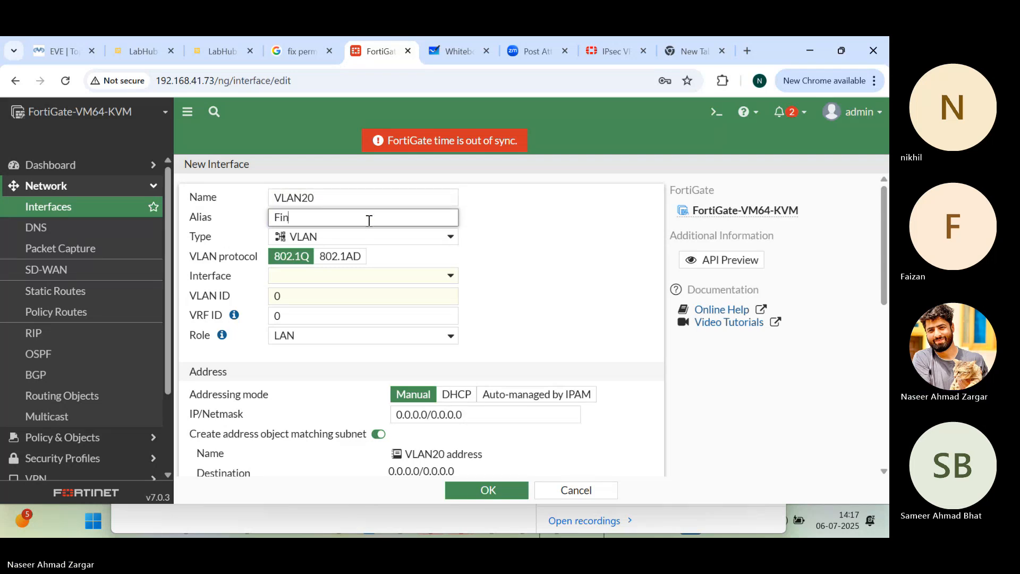
Step: Assign the VLAN20 interface to LAN (port2) and set its VLAN ID to 20
click(439, 274)
click(335, 333)
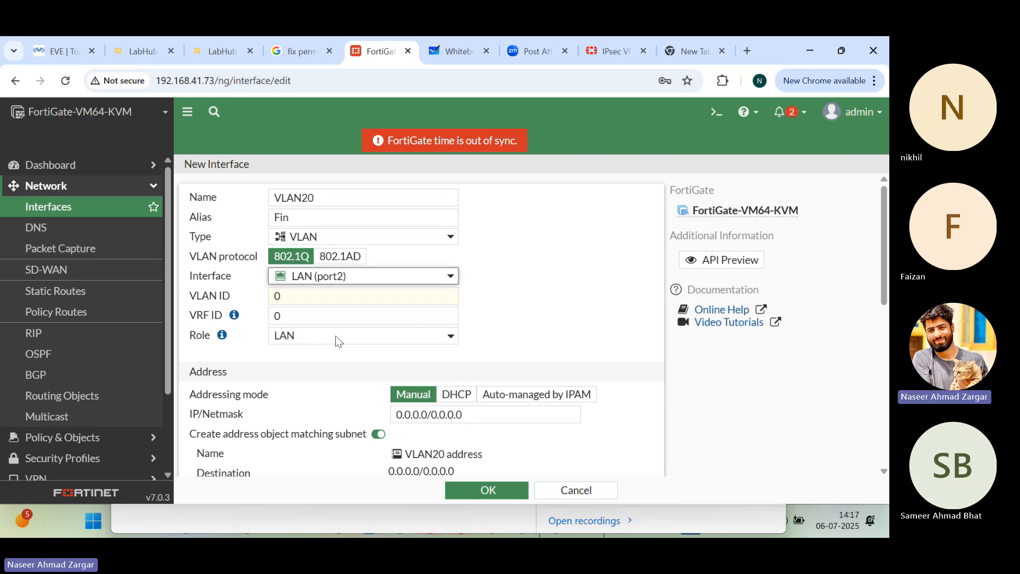
click(334, 299)
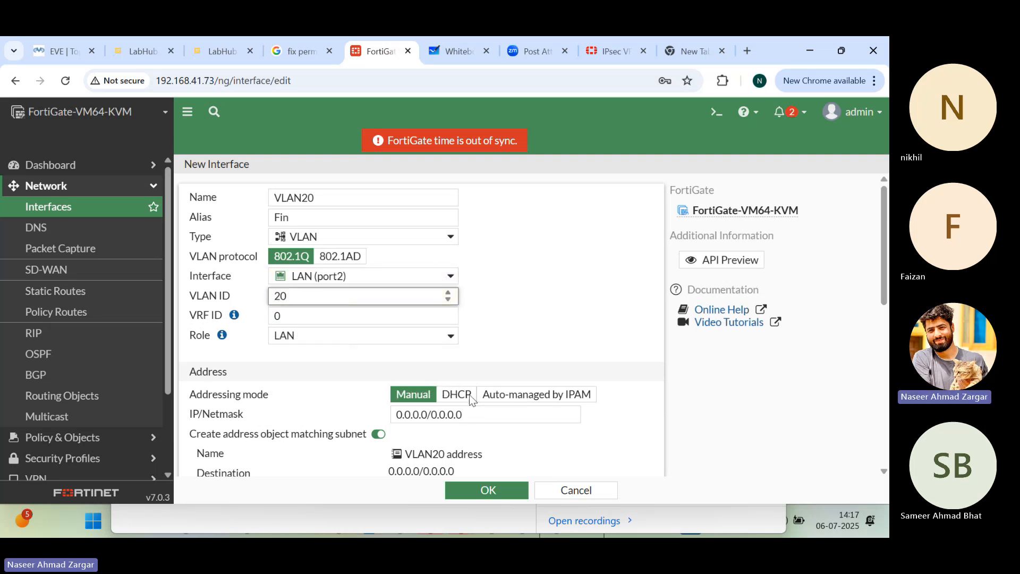
Step: Set the VLAN20 interface's manual IP/Netmask to 10.16.255.1/24
click(469, 417)
key(ctrl+a)
text(10)
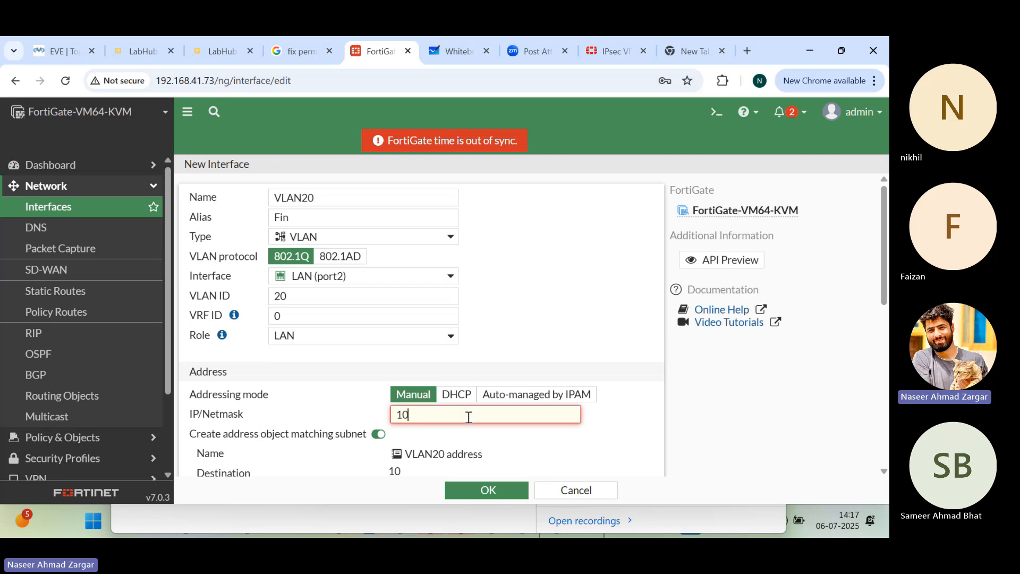
text(.16.255.)
text(1/25)
Step: Allow PING, HTTPS and SSH administrative access on VLAN20 and save the interface
scroll(486, 437, down, 5)
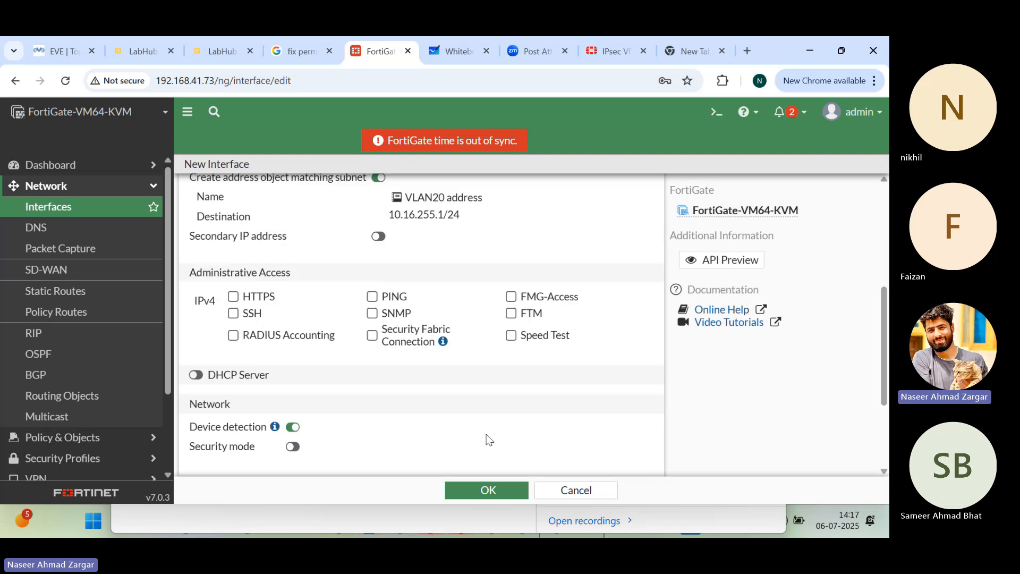
click(235, 310)
click(234, 297)
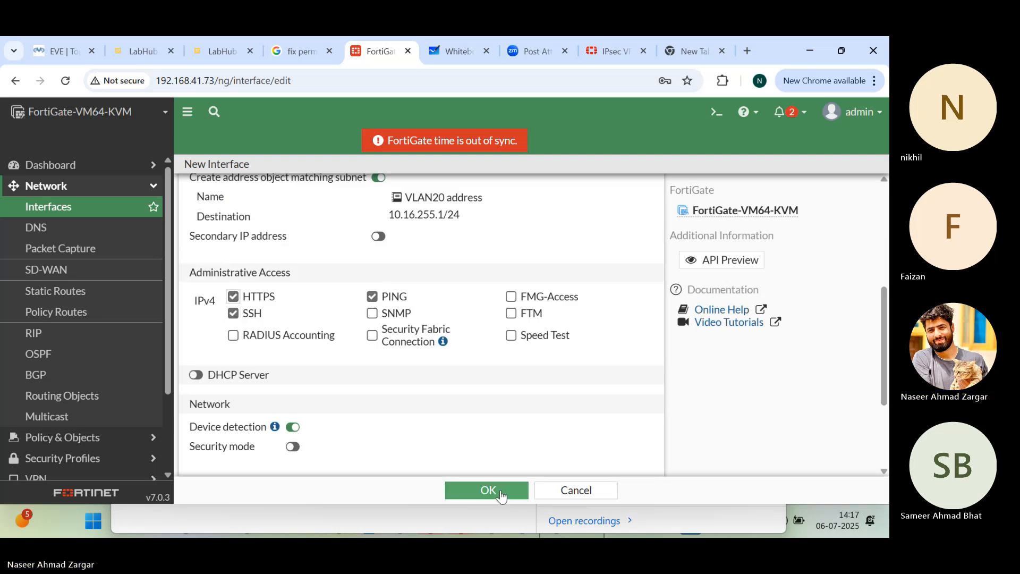
click(498, 492)
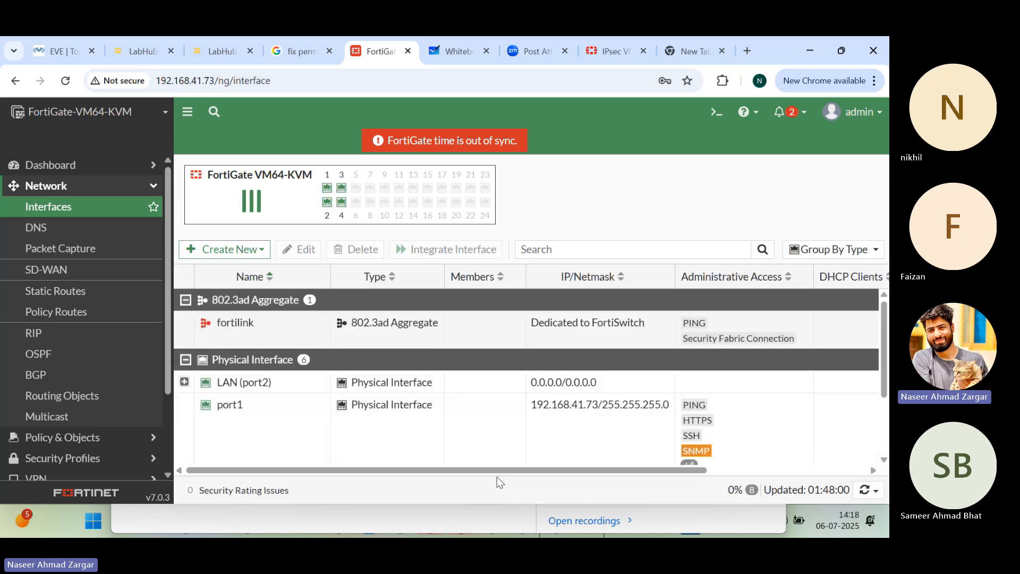
Step: Expand LAN (port2) again and review the VLAN10 and VLAN20 entries with their addresses and access settings
click(184, 382)
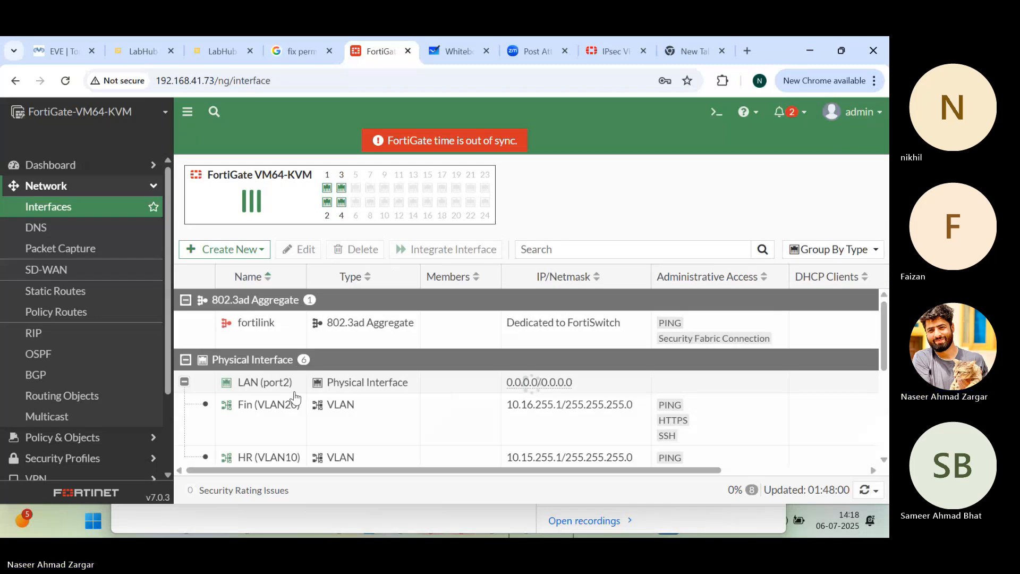
scroll(292, 398, down, 3)
scroll(292, 398, up, 2)
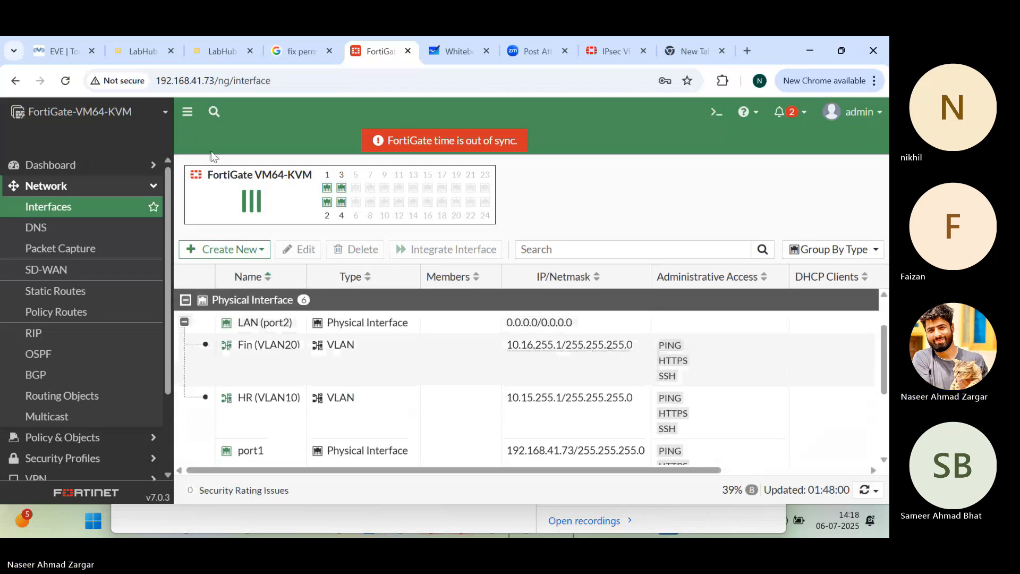
Step: Start creating a third VLAN interface on the FortiGate
click(225, 249)
click(213, 267)
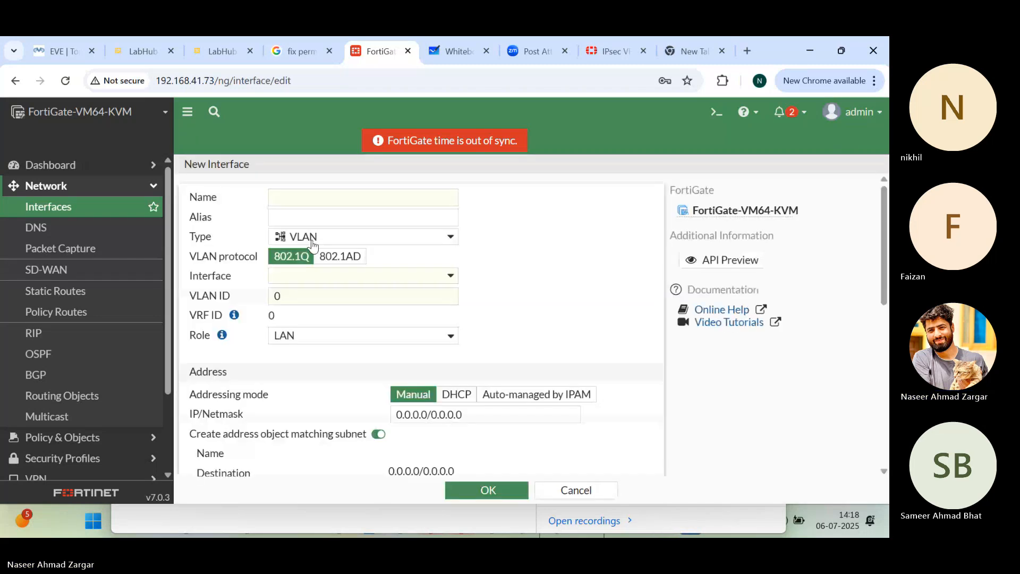
click(335, 199)
text(MAR)
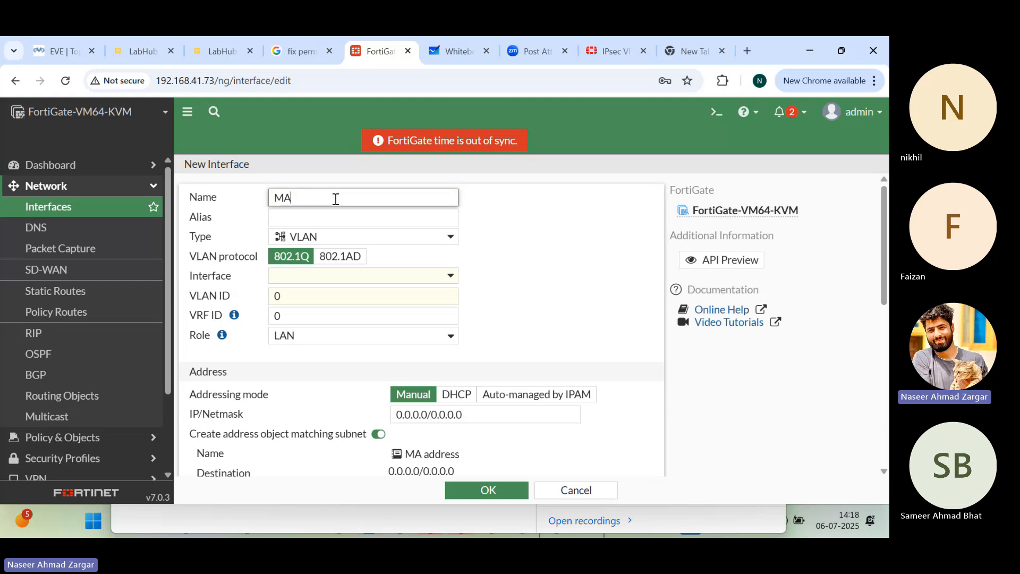
key(BackSpace)
key(BackSpace)
key(BackSpace)
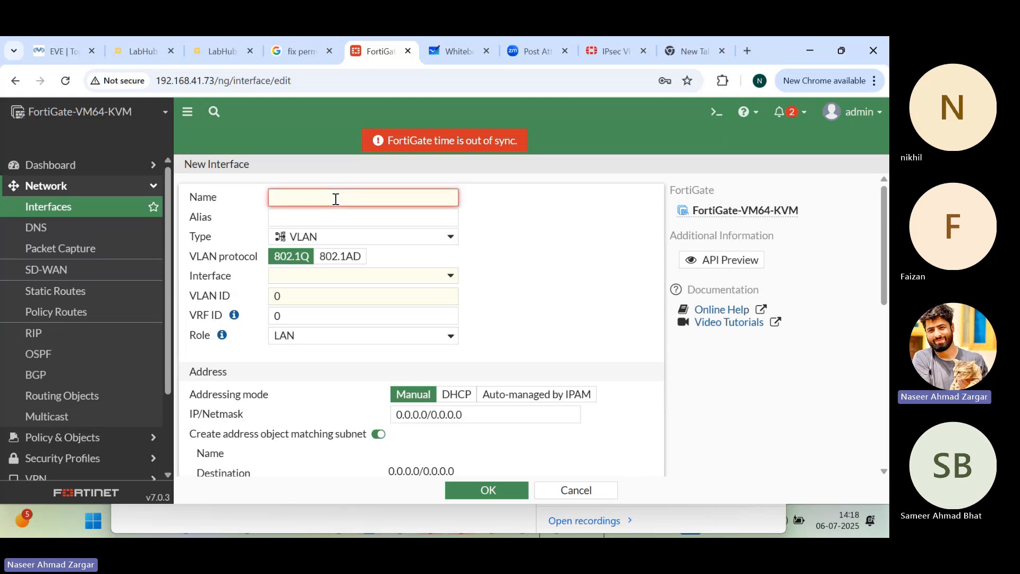
text(VLA)
key(BackSpace)
key(BackSpace)
key(BackSpace)
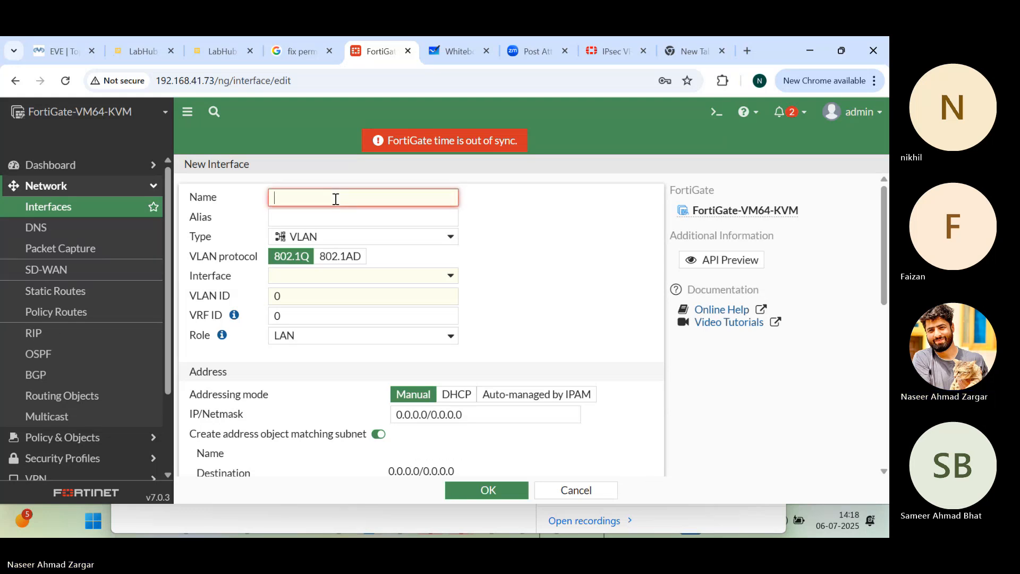
Step: Name the new interface VLAN30 and give it the alias MAR
text(VLAN30)
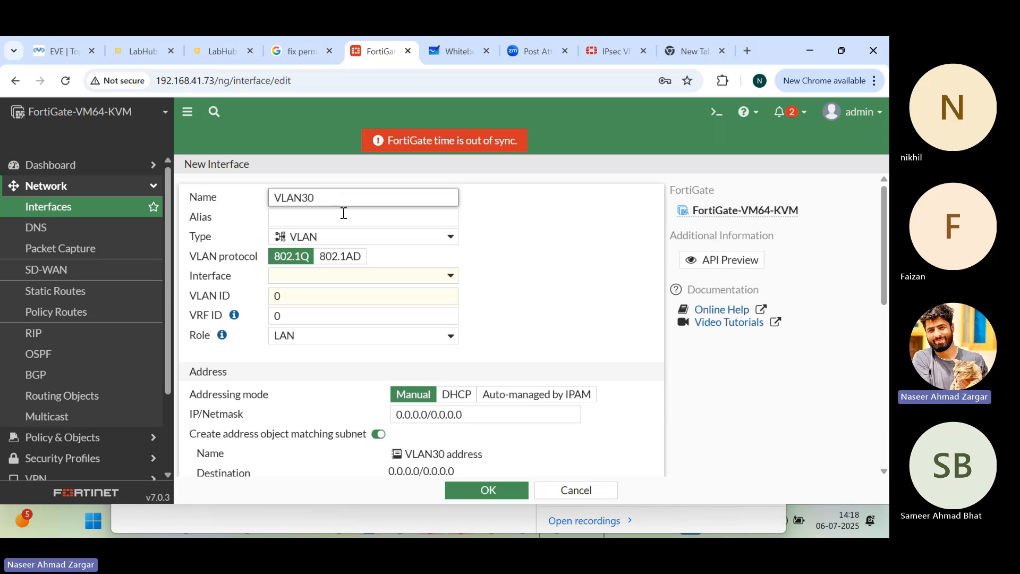
click(344, 213)
text(MAR)
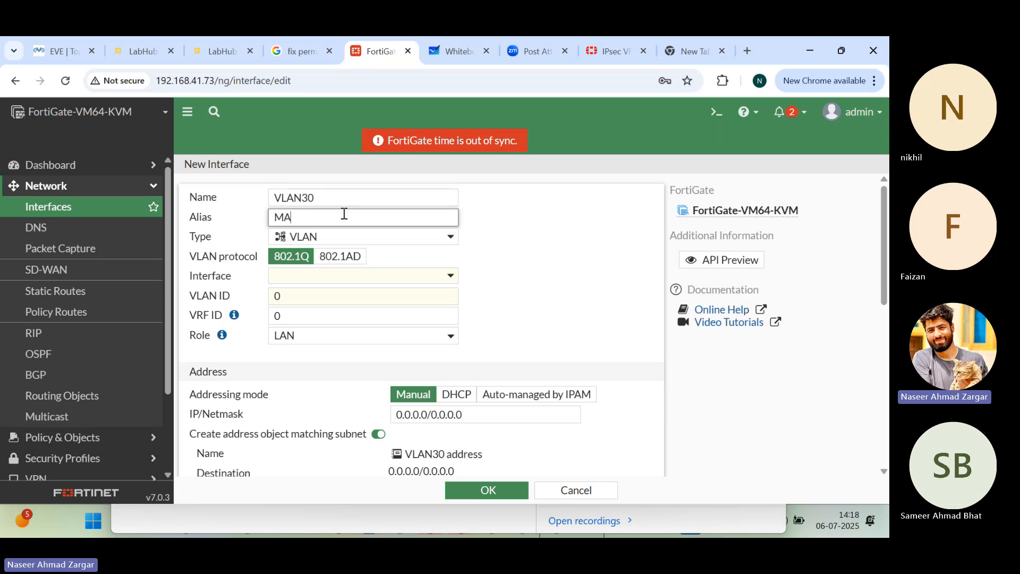
Step: Assign the VLAN30 interface to LAN (port2) and set its VLAN ID to 30
click(349, 281)
click(340, 332)
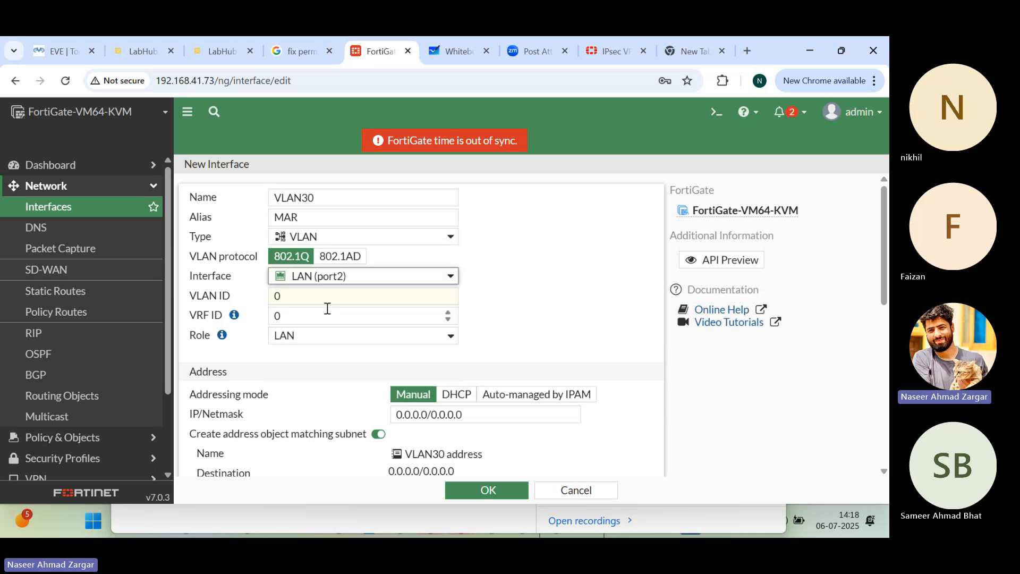
click(324, 298)
key(BackSpace)
text(30)
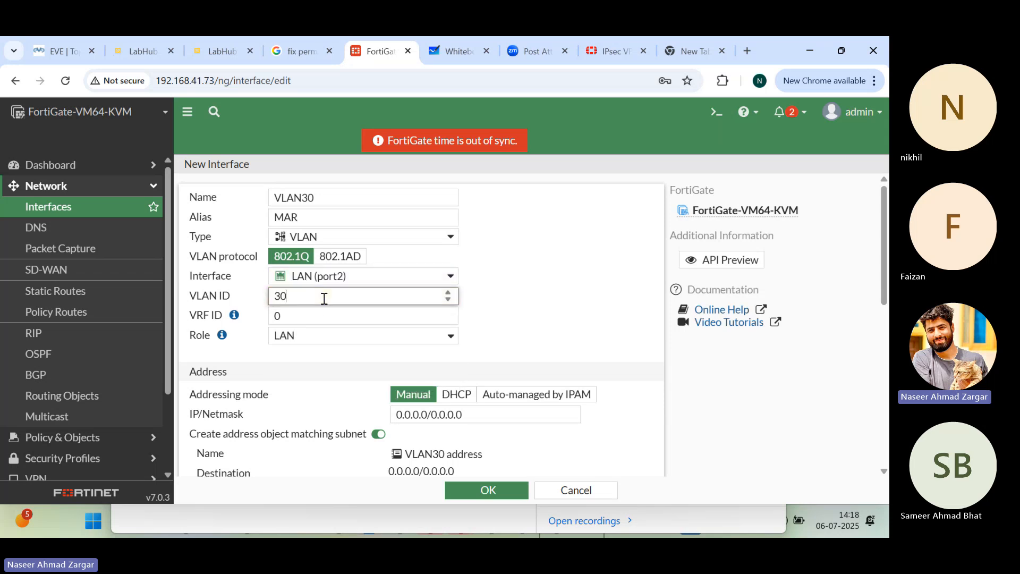
scroll(422, 377, down, 2)
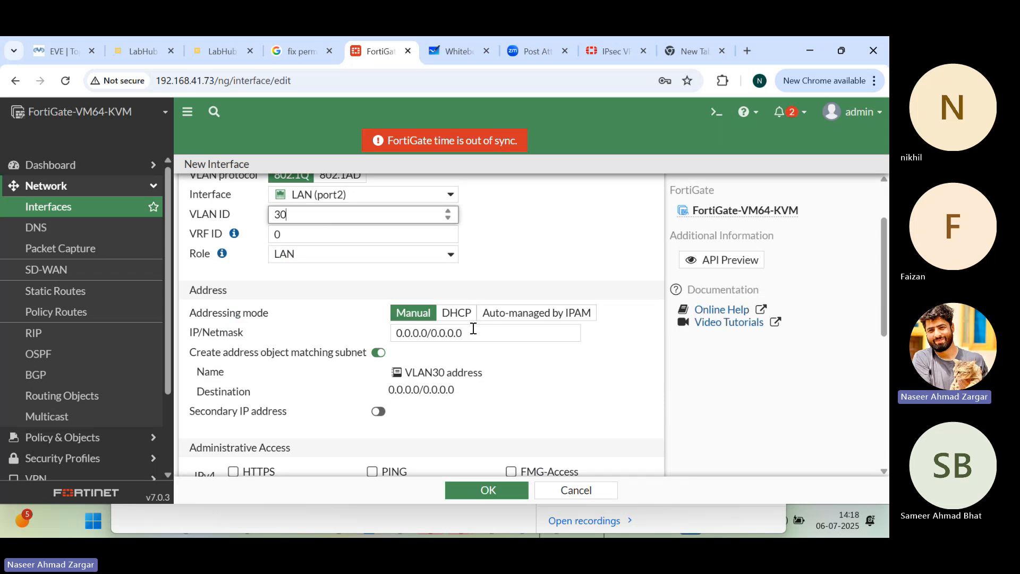
Step: Set the VLAN30 interface's IP/netmask to 10.17.255.1/24
triple_click(473, 331)
text(10.17)
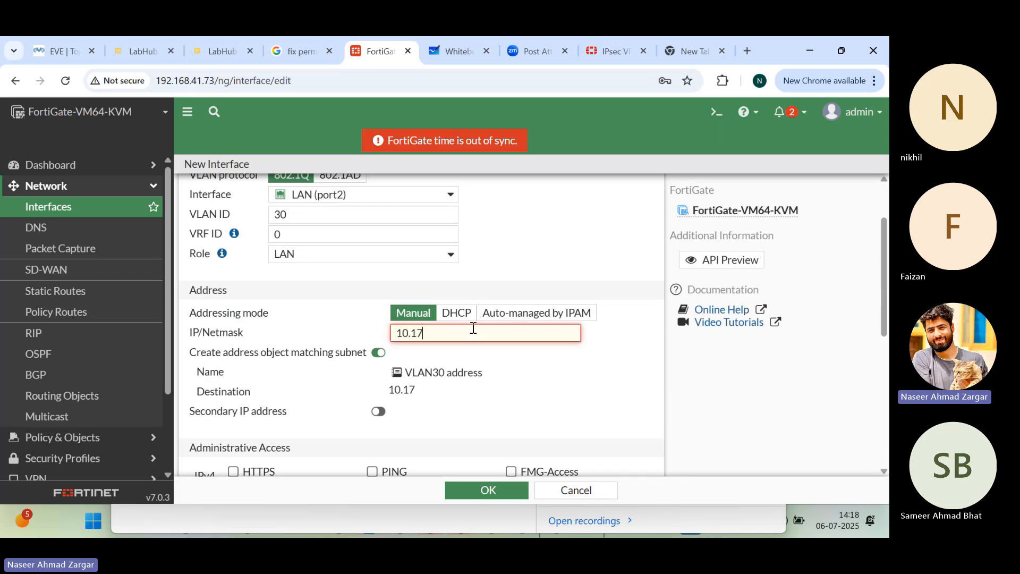
text(.255.1/24)
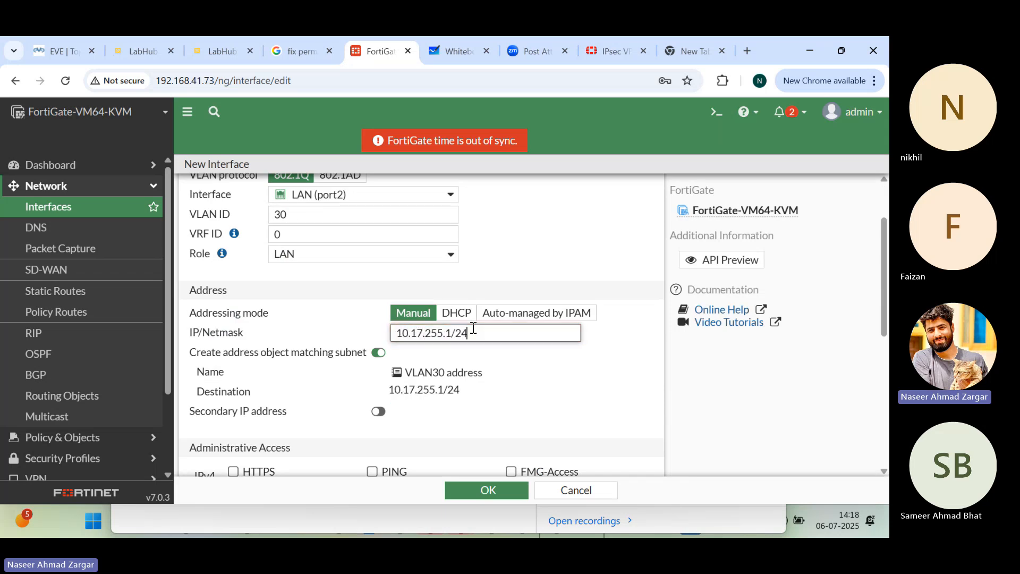
Step: Allow PING, HTTPS and SSH administrative access on the VLAN30 interface and save it
scroll(491, 395, down, 3)
click(372, 266)
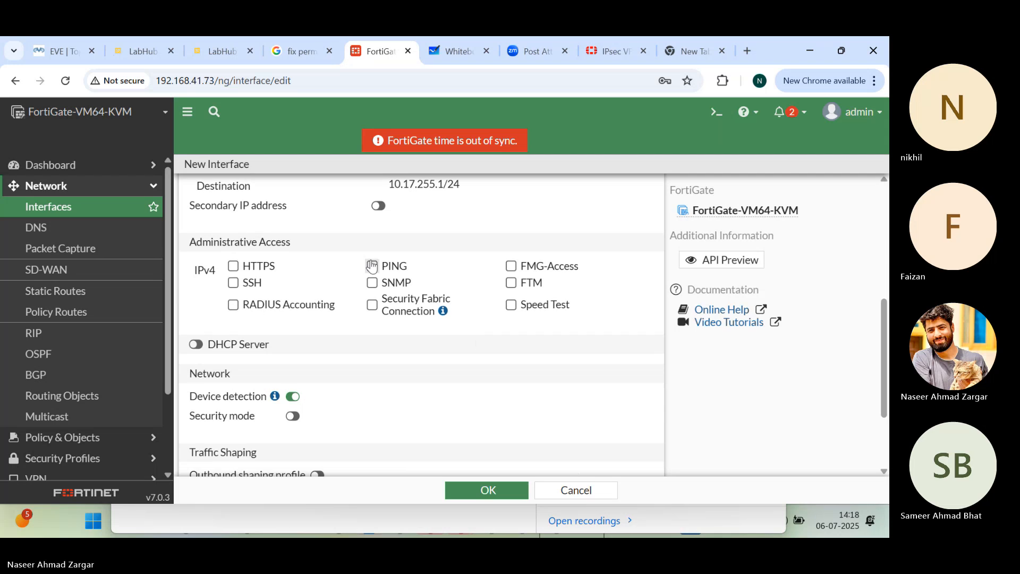
click(233, 265)
click(233, 282)
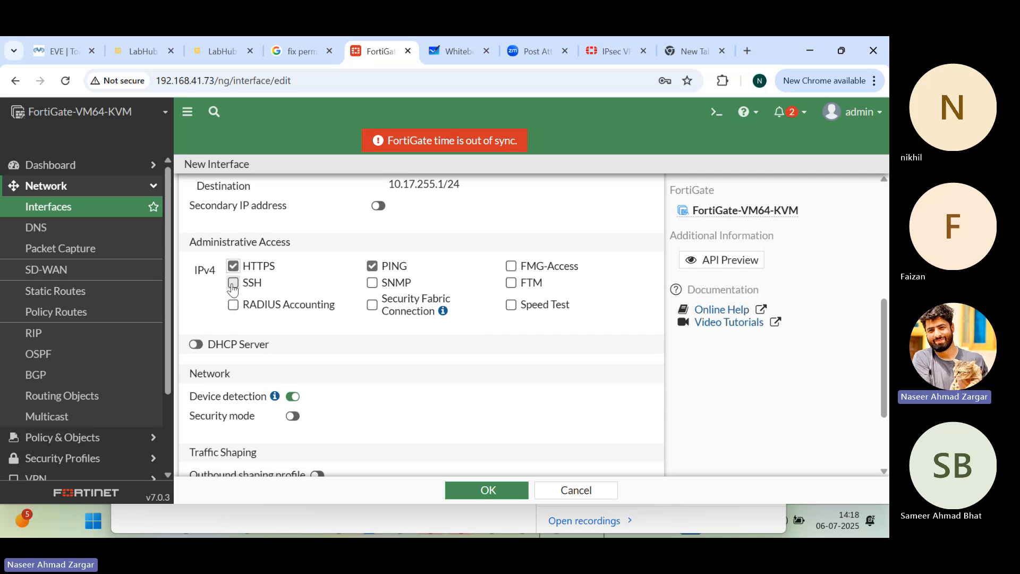
click(455, 491)
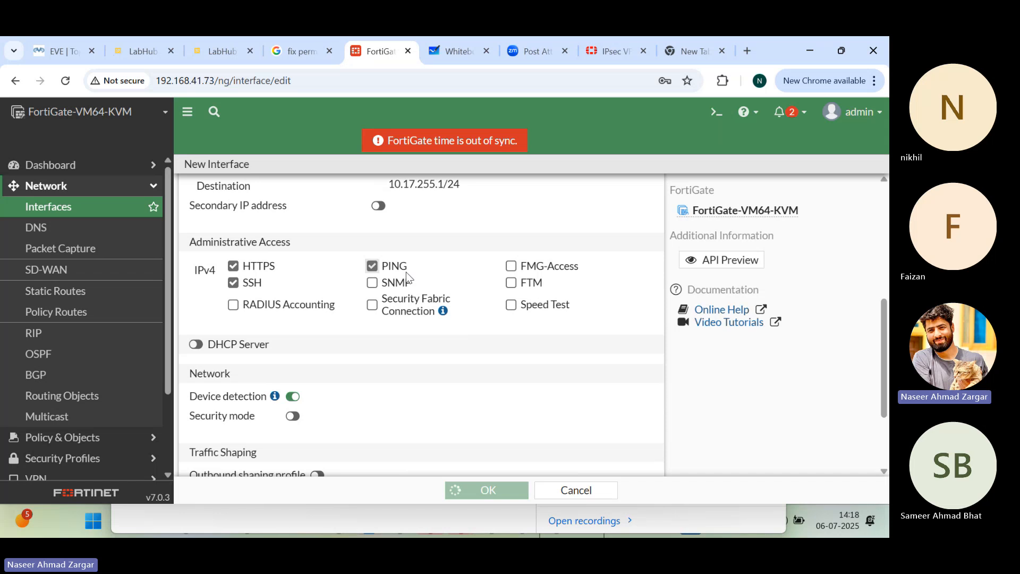
Step: Return to the EVE lab topology and launch the Epic Pen annotation app
click(63, 51)
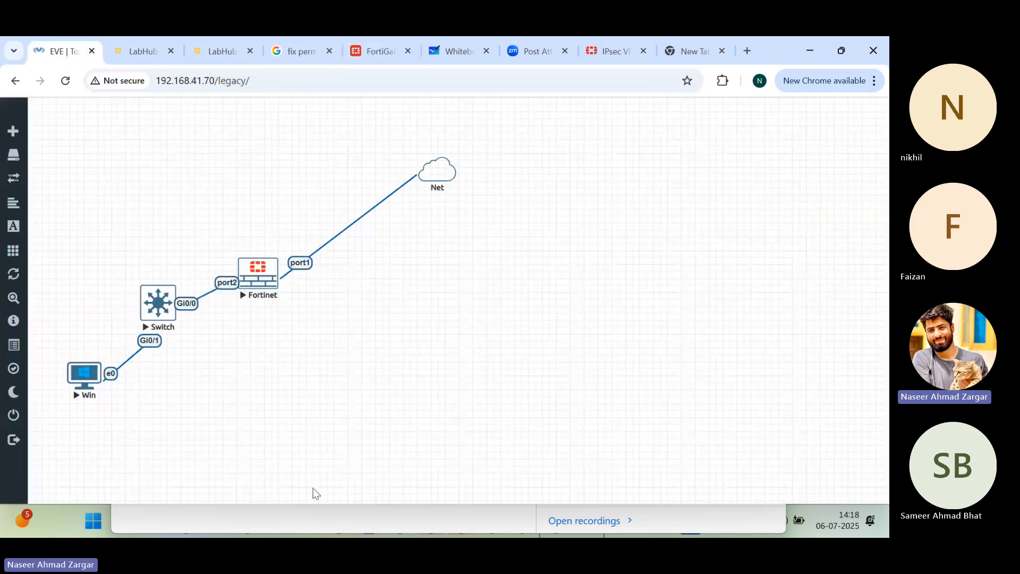
click(173, 520)
click(771, 66)
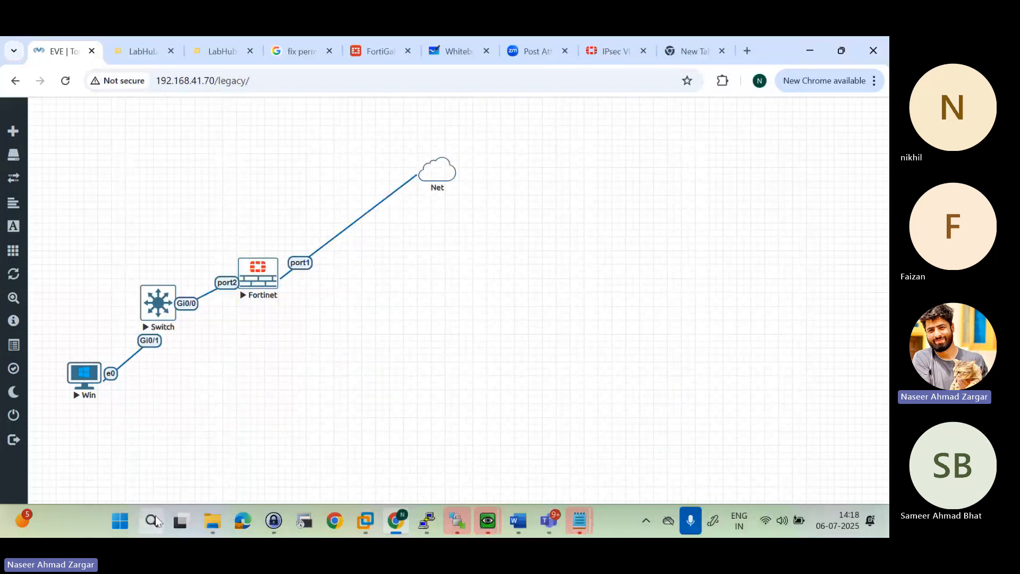
click(151, 521)
text(e)
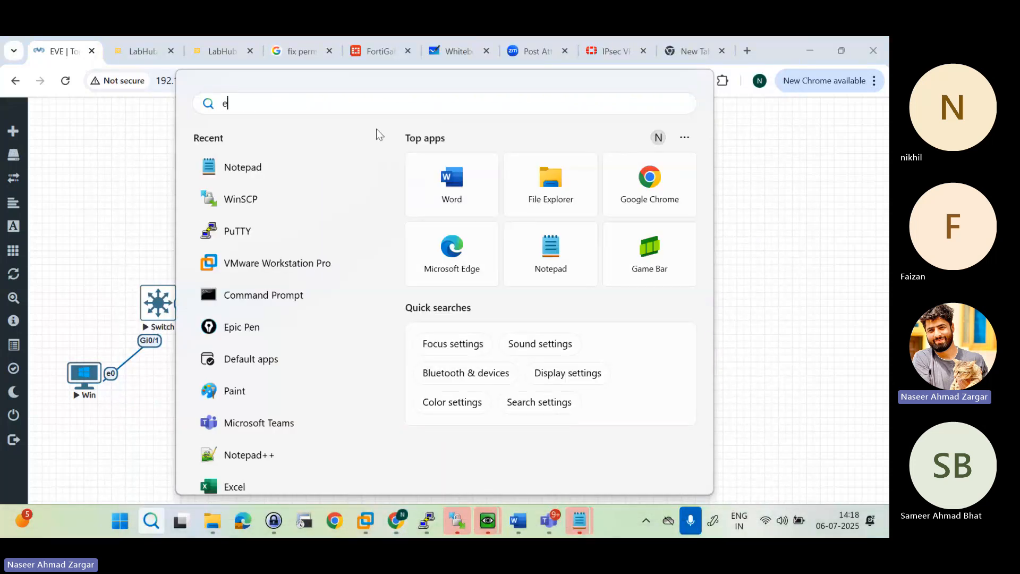
text(rp)
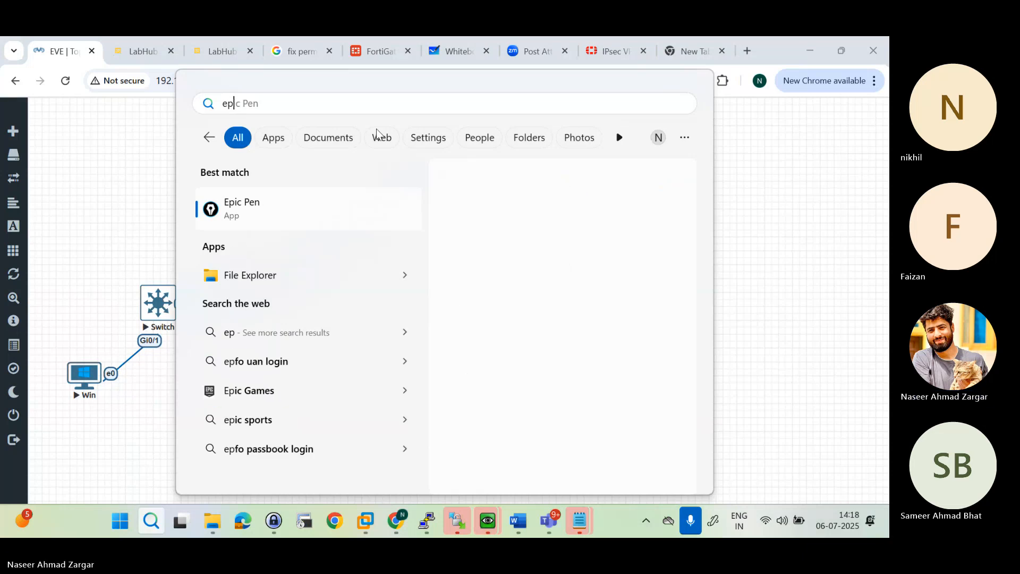
click(531, 307)
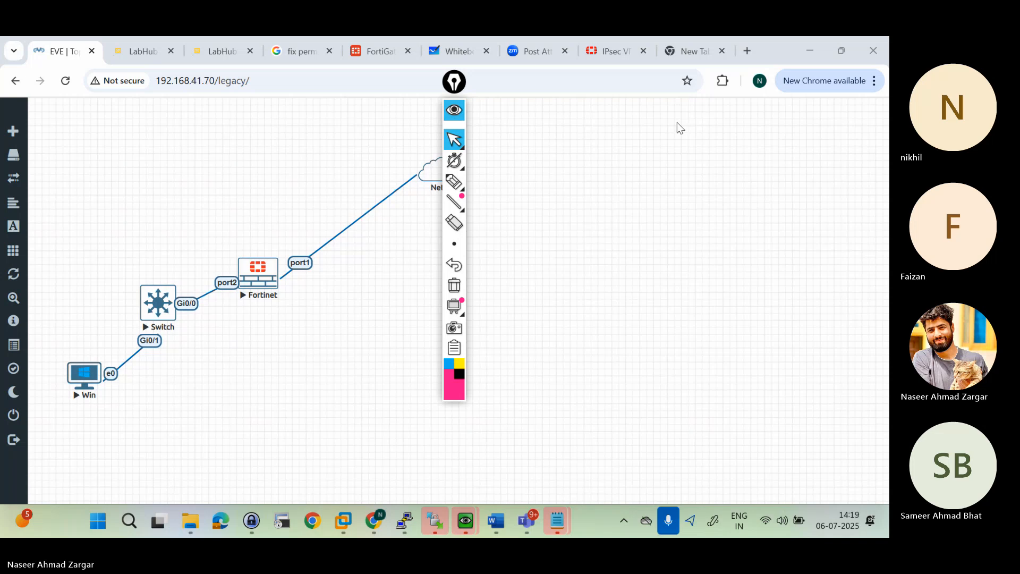
Step: Move the Epic Pen toolbar clear of the topology and show its drawing tools again
click(454, 110)
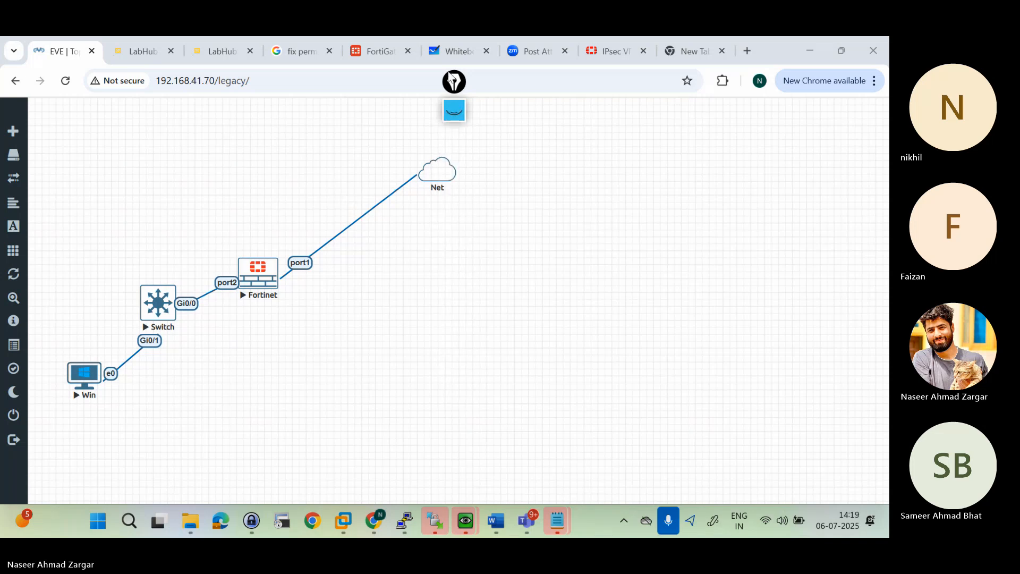
drag(451, 79, 839, 129)
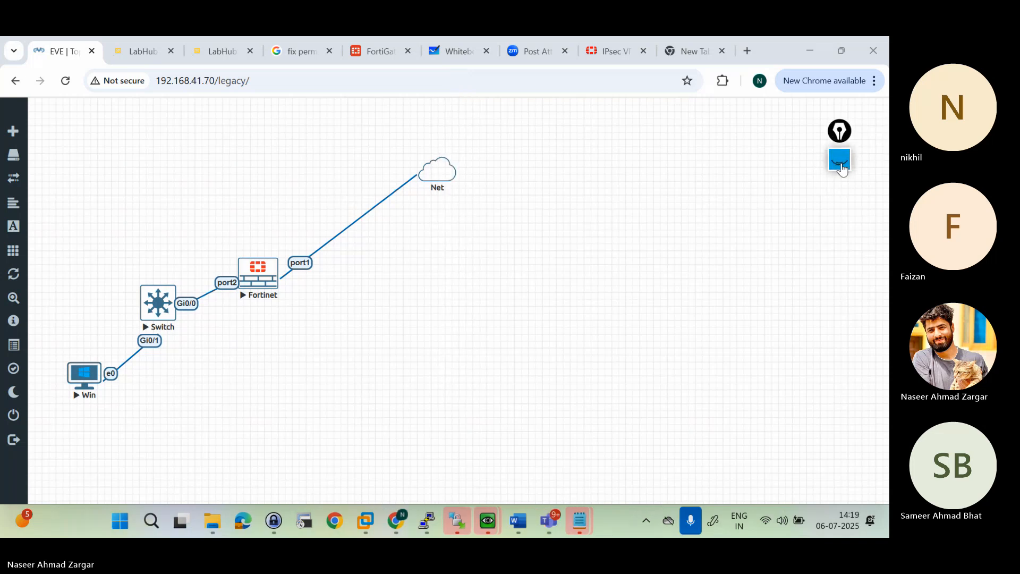
click(839, 159)
mouse_move(844, 249)
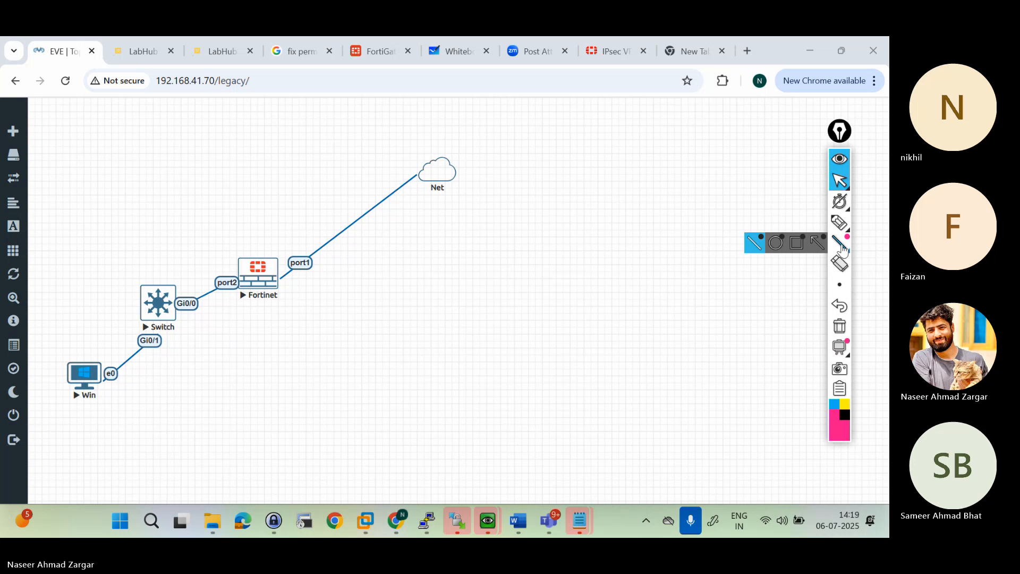
mouse_move(844, 225)
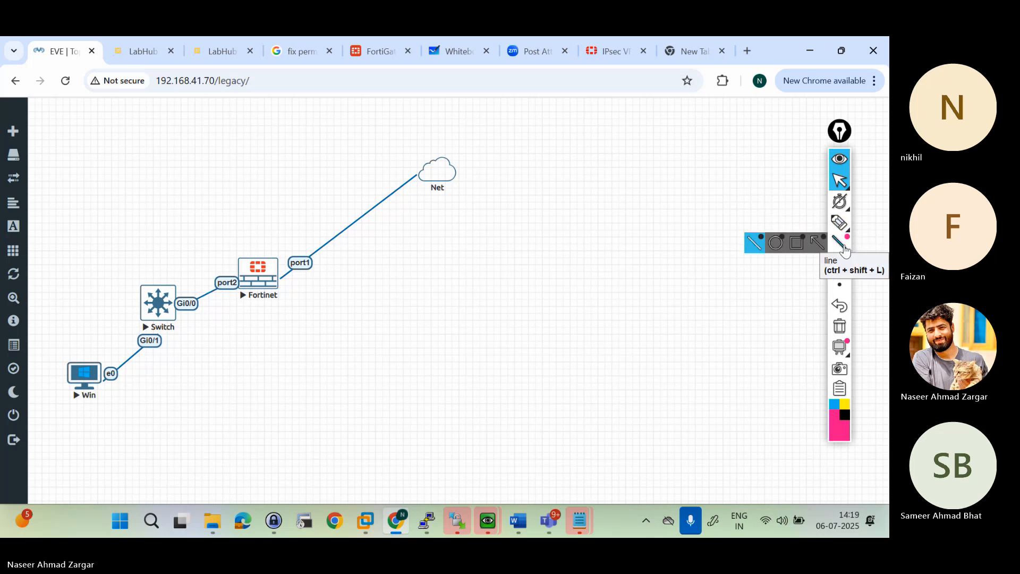
Step: With the pen, draw an arrow from the Fortinet's port2 and write "Int vlan 10" at its end
click(840, 222)
click(797, 223)
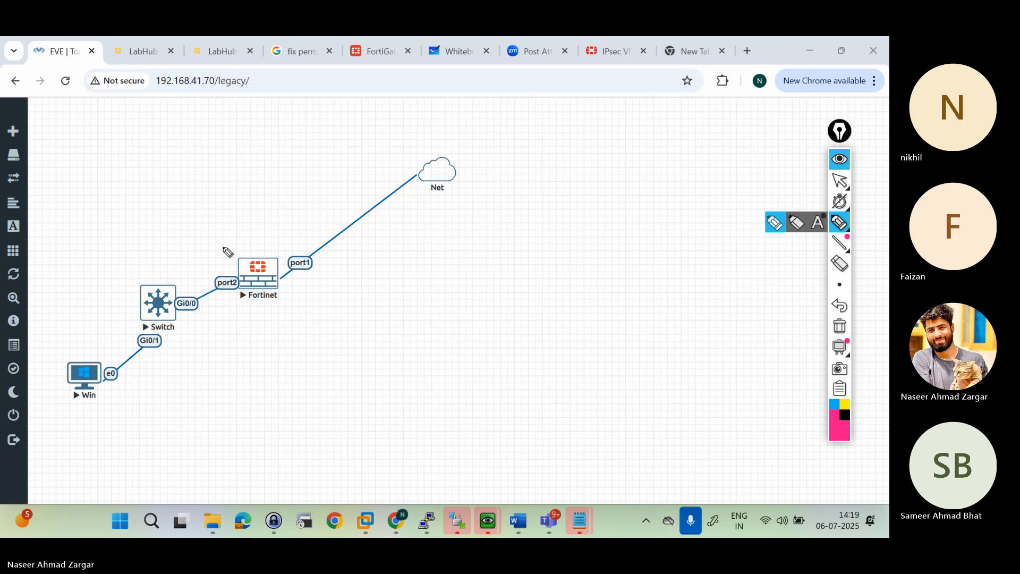
mouse_move(226, 262)
mouse_down()
mouse_move(290, 129)
mouse_move(310, 112)
mouse_move(345, 118)
mouse_up()
mouse_move(251, 110)
mouse_down()
mouse_move(272, 121)
mouse_move(286, 112)
mouse_up()
click(365, 109)
mouse_move(354, 106)
mouse_down()
mouse_move(356, 114)
mouse_move(370, 107)
mouse_up()
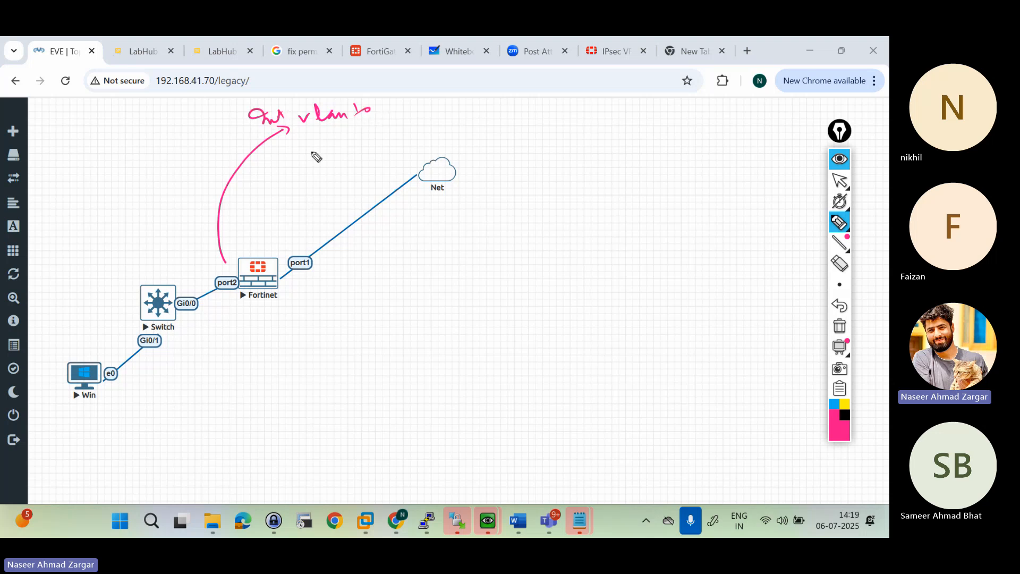
Step: Handwrite "Int vlan 20" and "Int vlan 30" below the VLAN 10 note
mouse_move(293, 139)
mouse_down()
mouse_move(312, 155)
mouse_move(346, 132)
mouse_move(383, 130)
mouse_up()
drag(392, 120, 408, 121)
drag(303, 165, 326, 178)
drag(325, 177, 351, 162)
mouse_move(361, 153)
mouse_down()
mouse_move(404, 154)
mouse_move(408, 142)
mouse_up()
drag(412, 139, 425, 137)
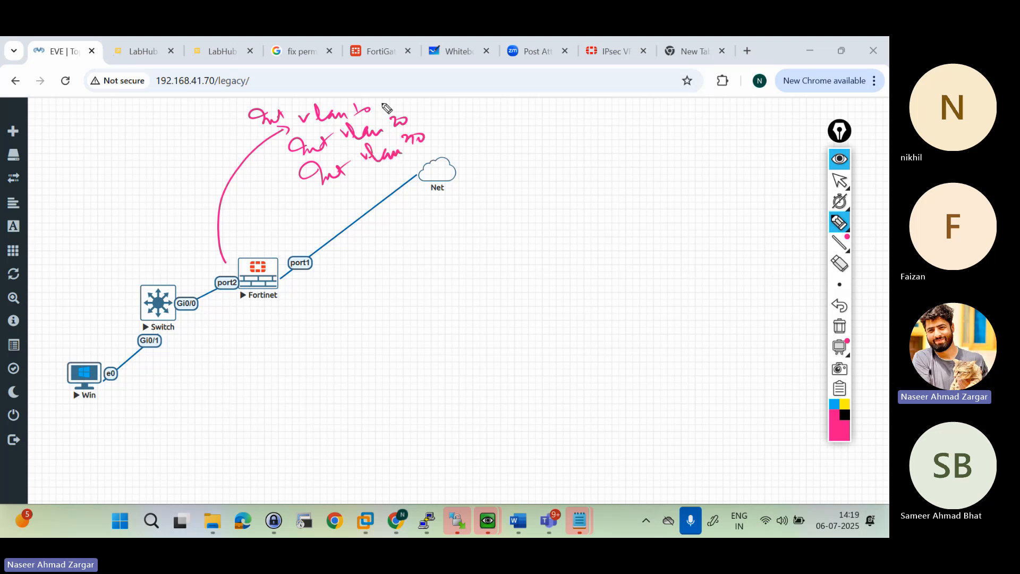
Step: Draw a curved line leading away from each of the three VLAN notes toward empty canvas
drag(386, 101, 541, 121)
drag(423, 126, 540, 135)
drag(431, 144, 531, 162)
Step: Write 10.15.255.1/24, 10.16.255.1/24 and 10.17.255.1/24 at the ends of the VLAN lines, and hide the annotations
click(552, 114)
mouse_move(543, 107)
mouse_down()
mouse_move(545, 116)
mouse_move(650, 119)
mouse_up()
click(564, 111)
click(629, 112)
drag(658, 110, 672, 120)
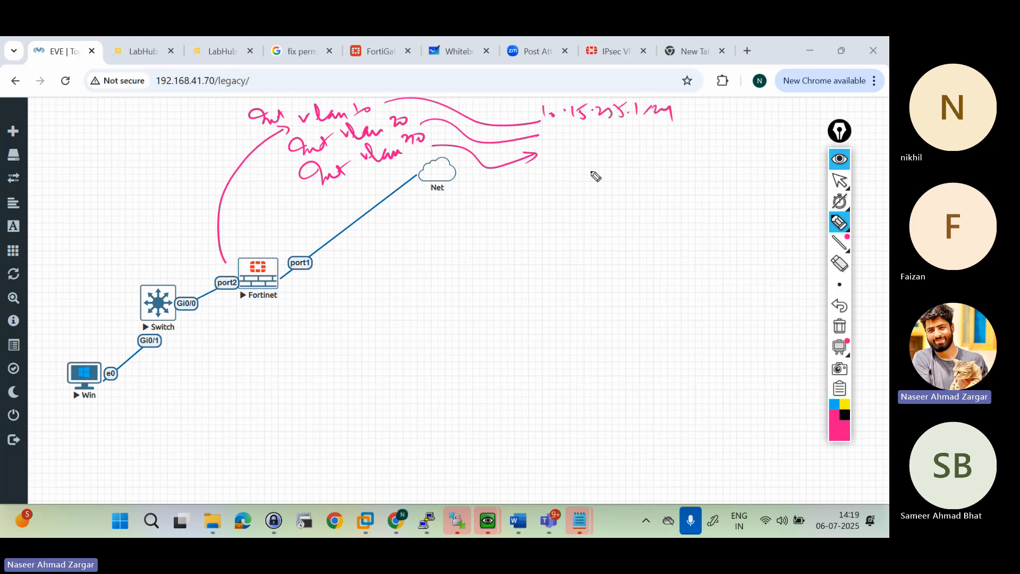
mouse_move(582, 149)
mouse_down()
mouse_move(653, 138)
mouse_move(669, 151)
mouse_move(689, 137)
mouse_up()
mouse_move(553, 162)
mouse_down()
mouse_move(553, 173)
mouse_move(698, 171)
mouse_up()
click(594, 164)
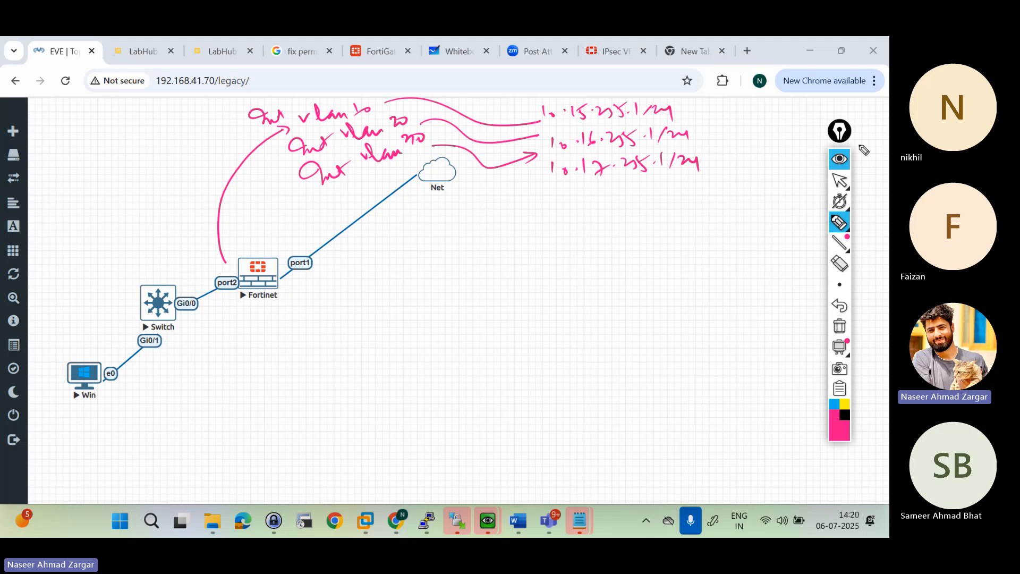
click(838, 168)
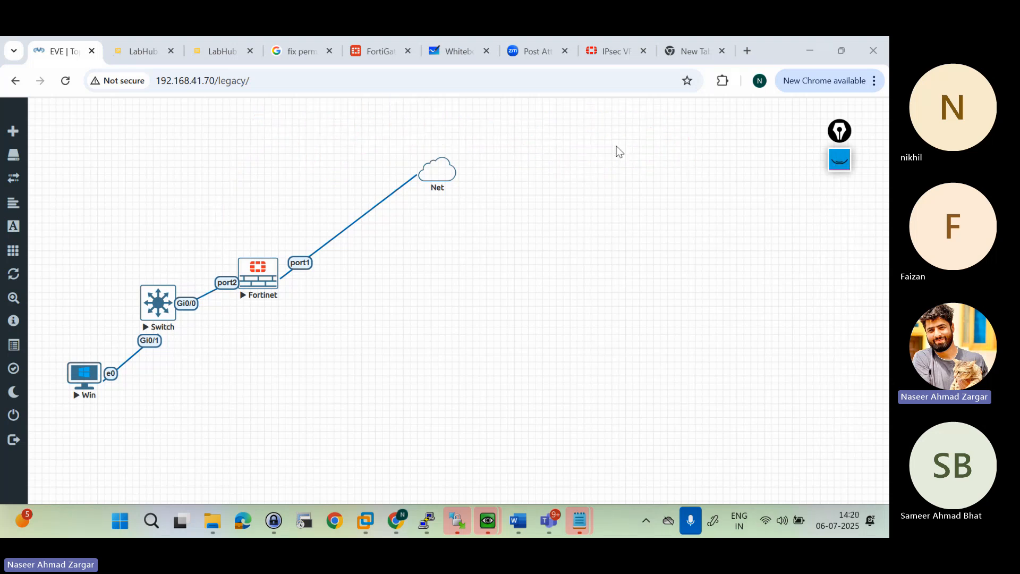
Step: Stop the Switch node in the lab
right_click(210, 342)
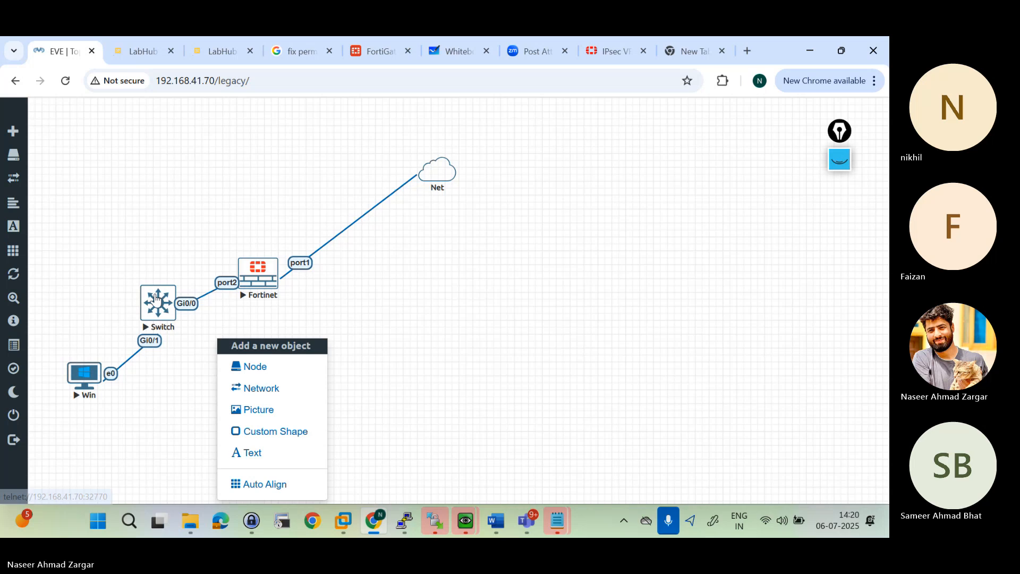
right_click(155, 297)
click(187, 328)
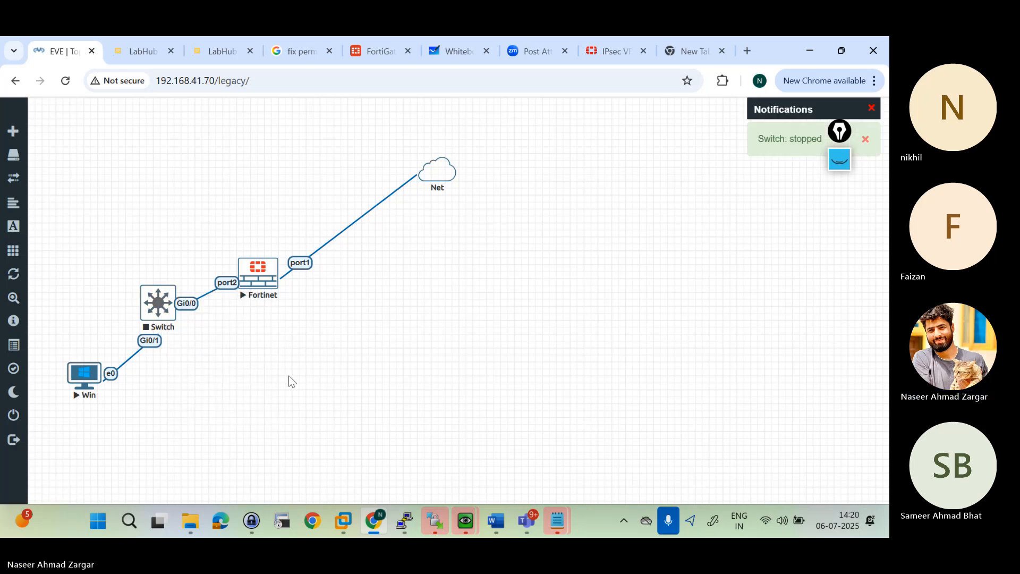
Step: Start adding a new node to the lab using the Virtual PC (VPCS) template
right_click(293, 339)
click(357, 366)
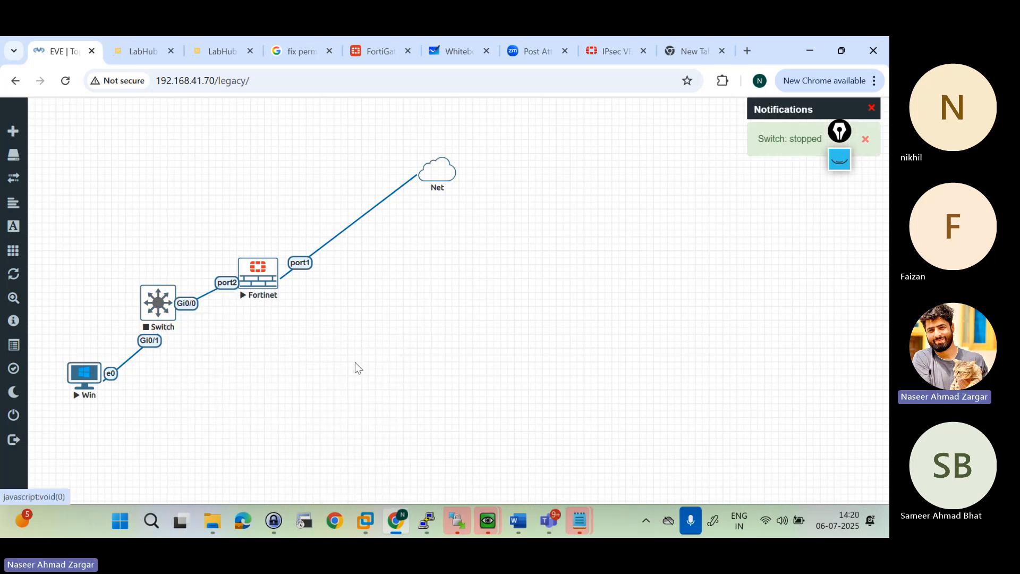
text(cii)
key(BackSpace)
key(BackSpace)
key(BackSpace)
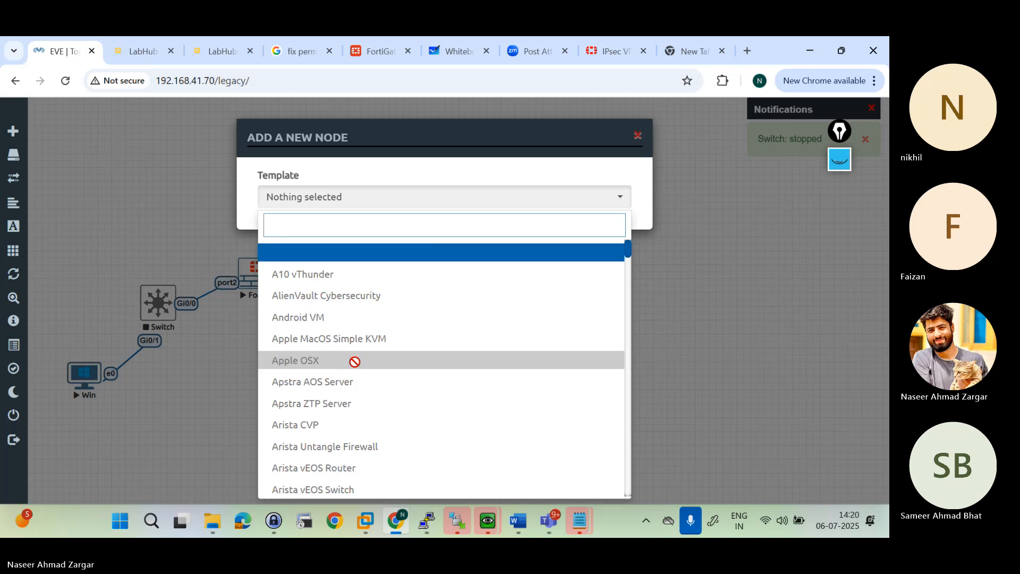
text(v)
key(BackSpace)
text(vpc)
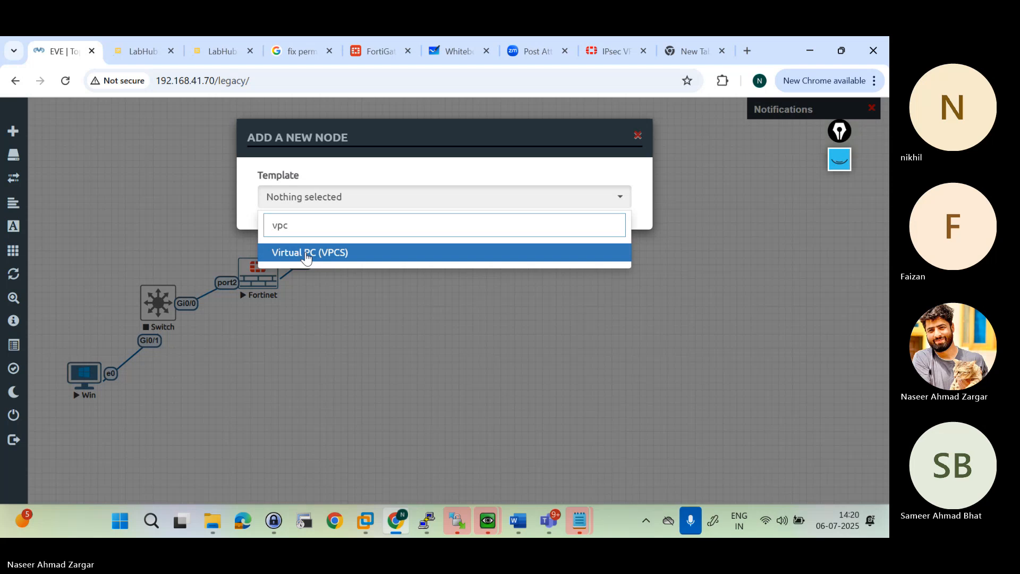
click(306, 257)
Step: Set the number of nodes to 2 and add the virtual PCs to the topology
click(304, 260)
key(BackSpace)
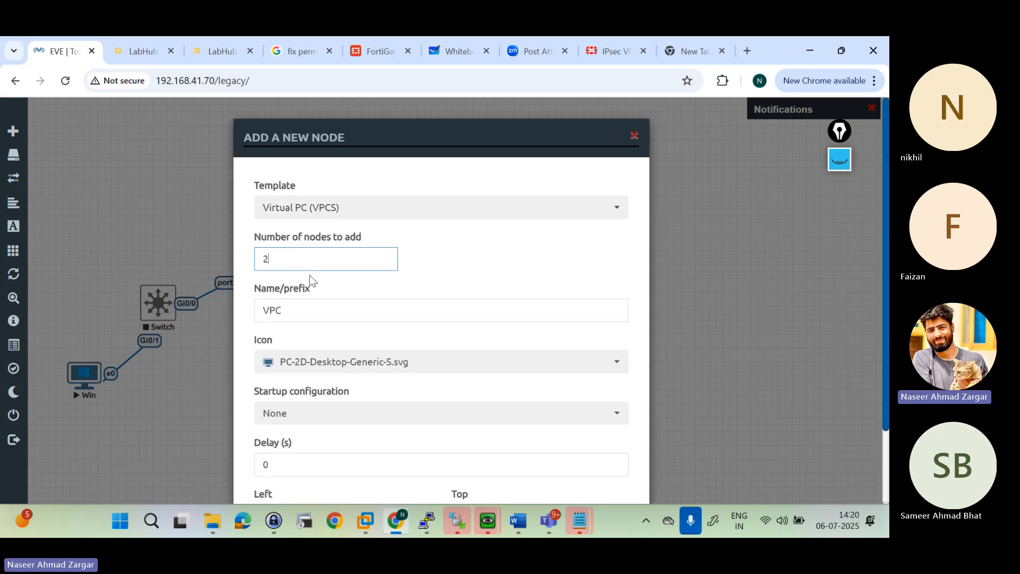
scroll(300, 340, down, 2)
click(365, 466)
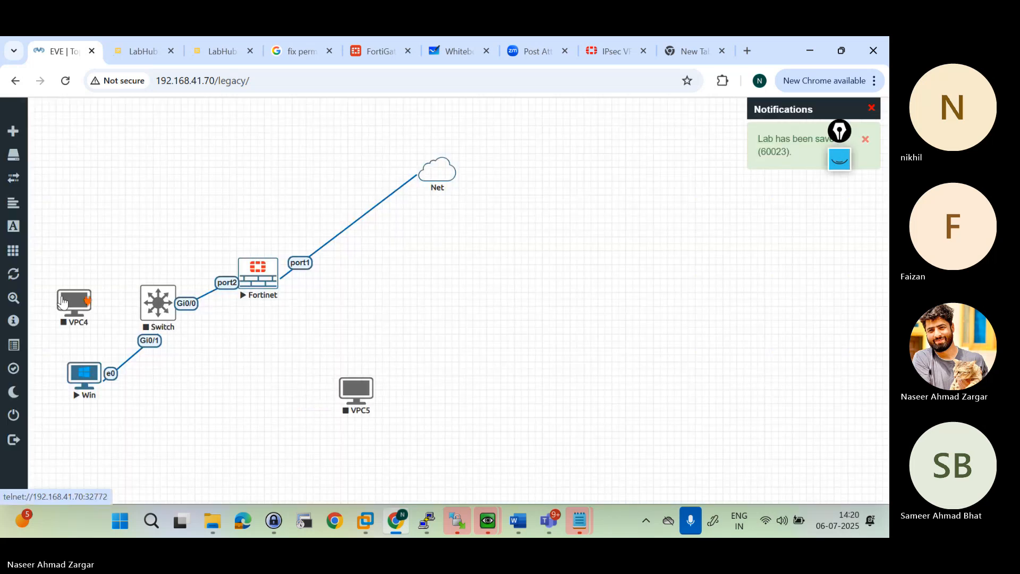
Step: Place the two virtual PCs near the switch, connecting VPC4 eth0 to Gi0/2 and VPC5 eth0 to Gi0/3
drag(77, 293, 187, 298)
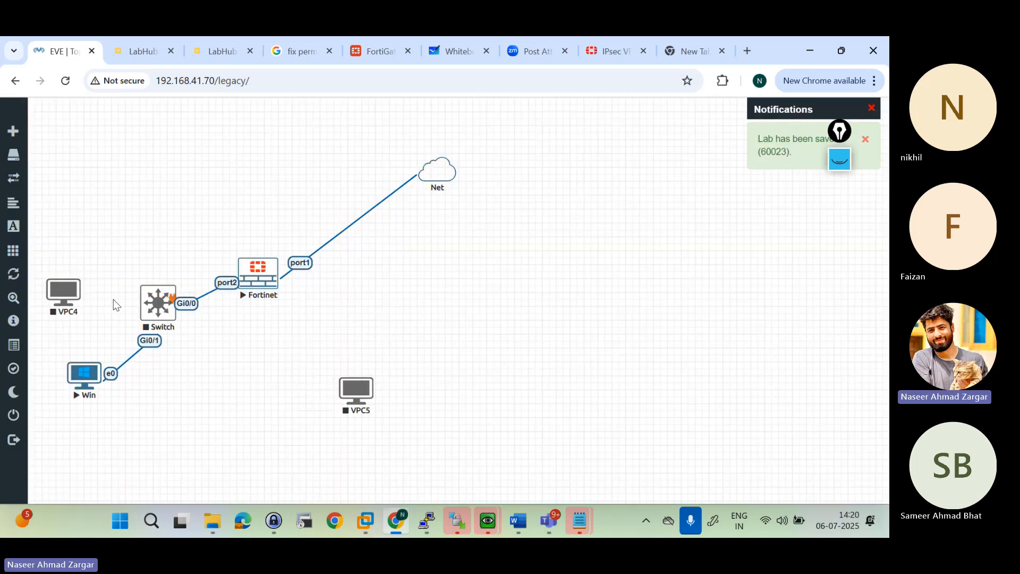
drag(78, 292, 157, 303)
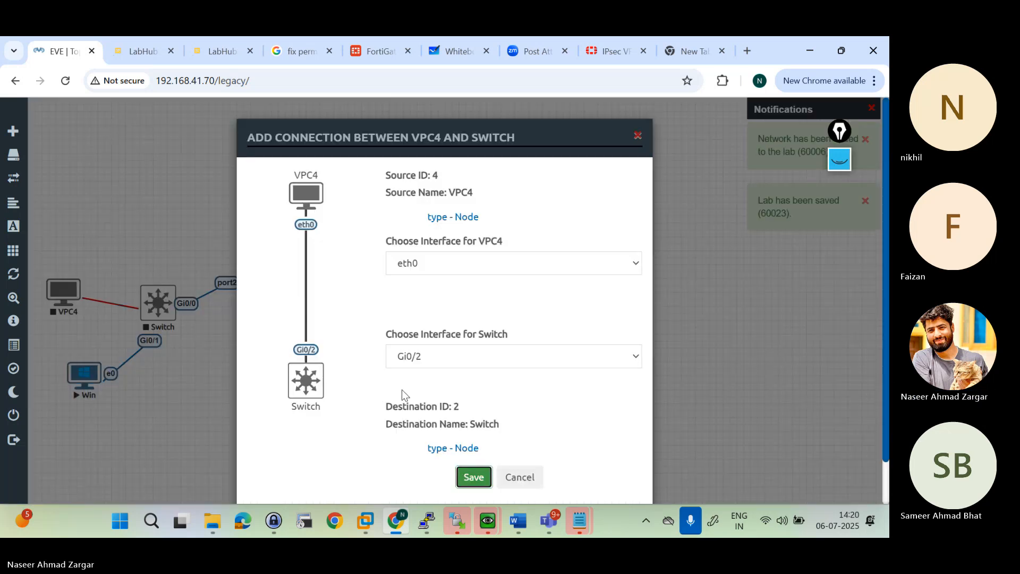
key(Return)
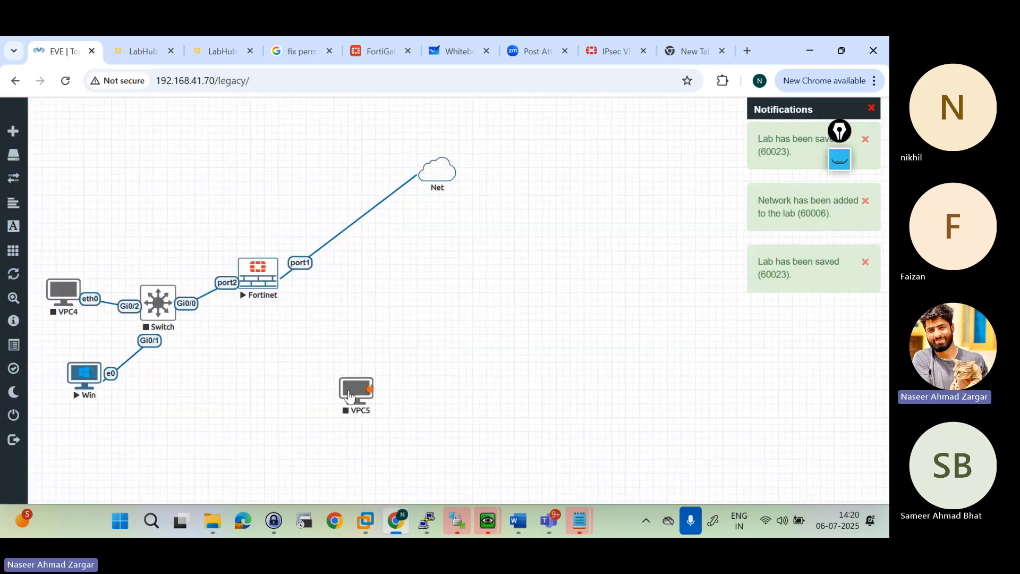
drag(372, 391, 157, 304)
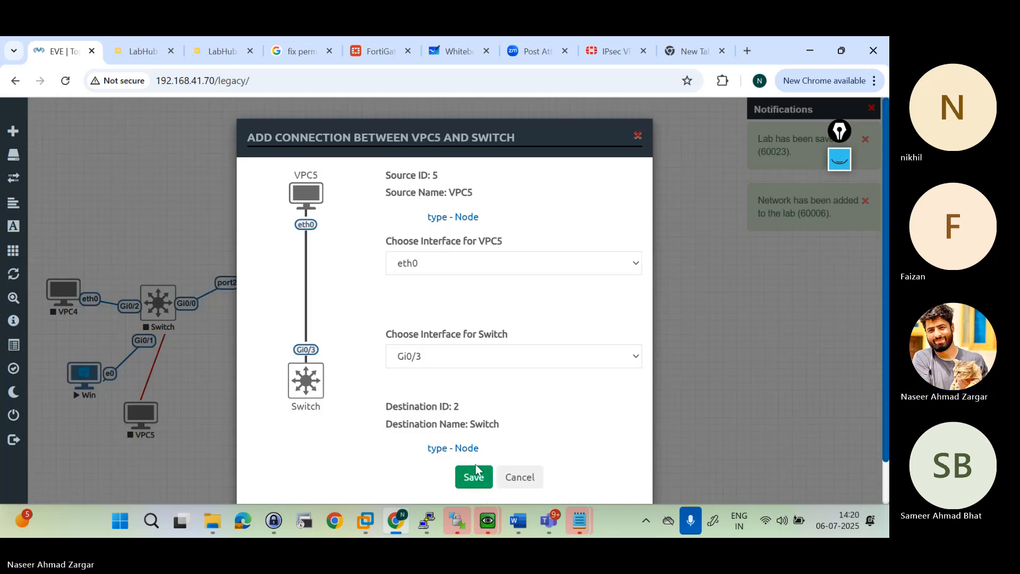
click(474, 474)
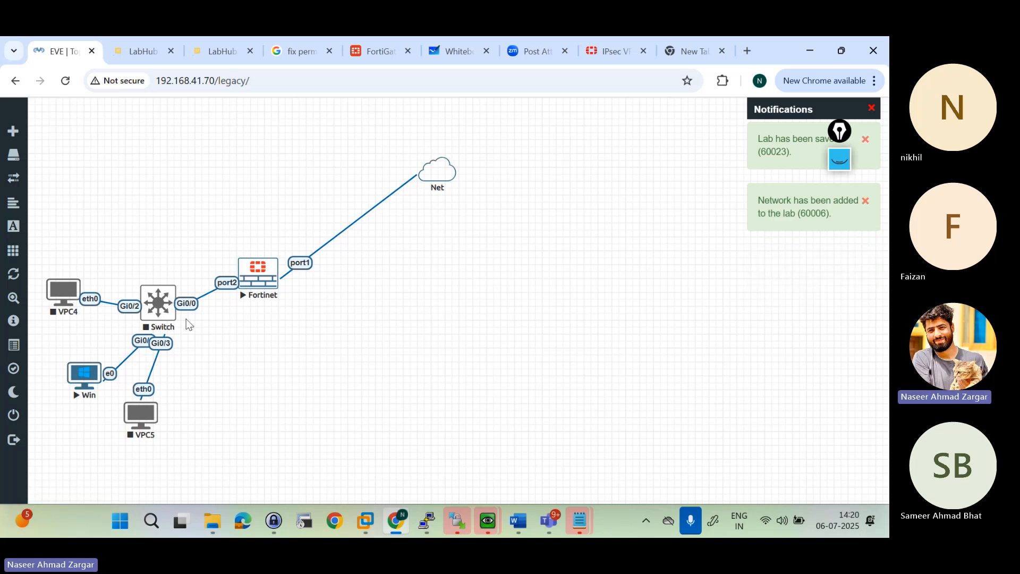
Step: Add a text label reading "HR PC 10.15.255.2/24" and place it above VPC4
right_click(88, 210)
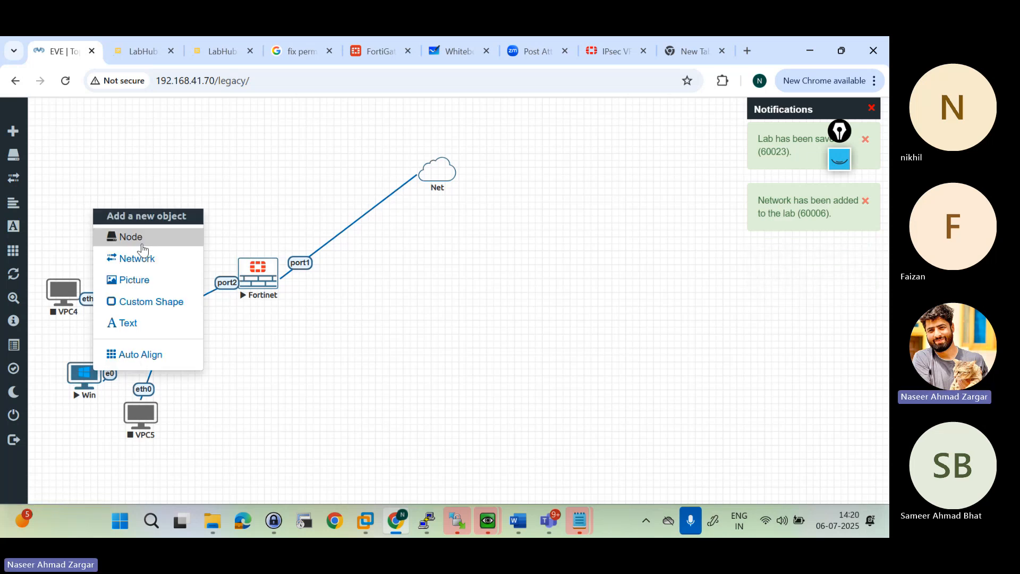
click(132, 323)
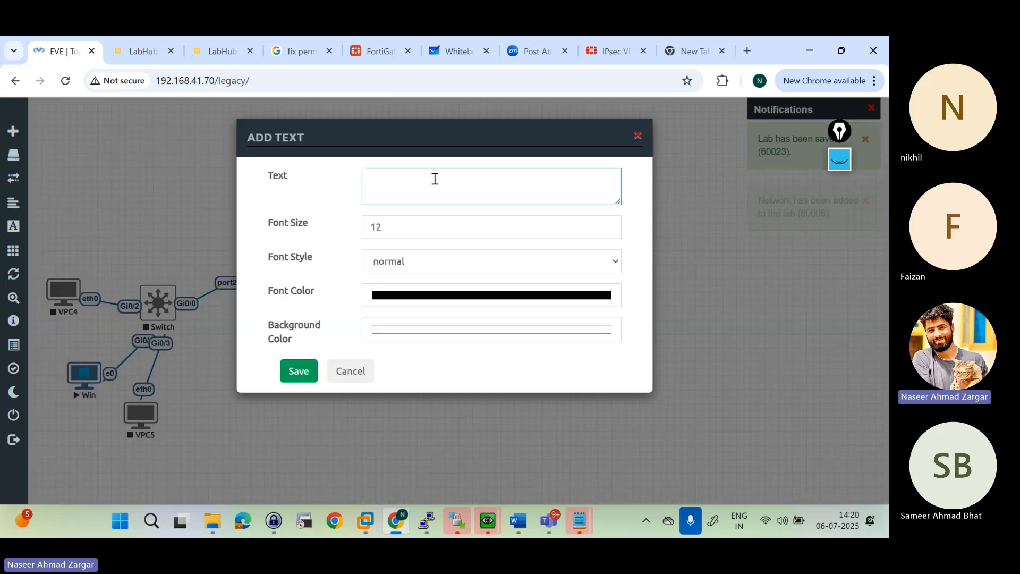
text(HR PC 10.15.)
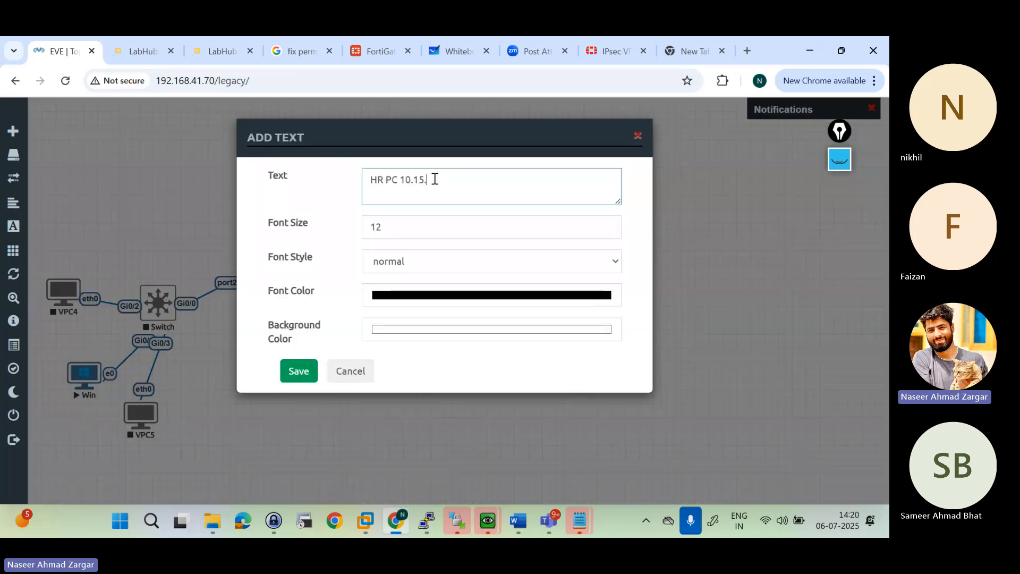
text(255.2/24)
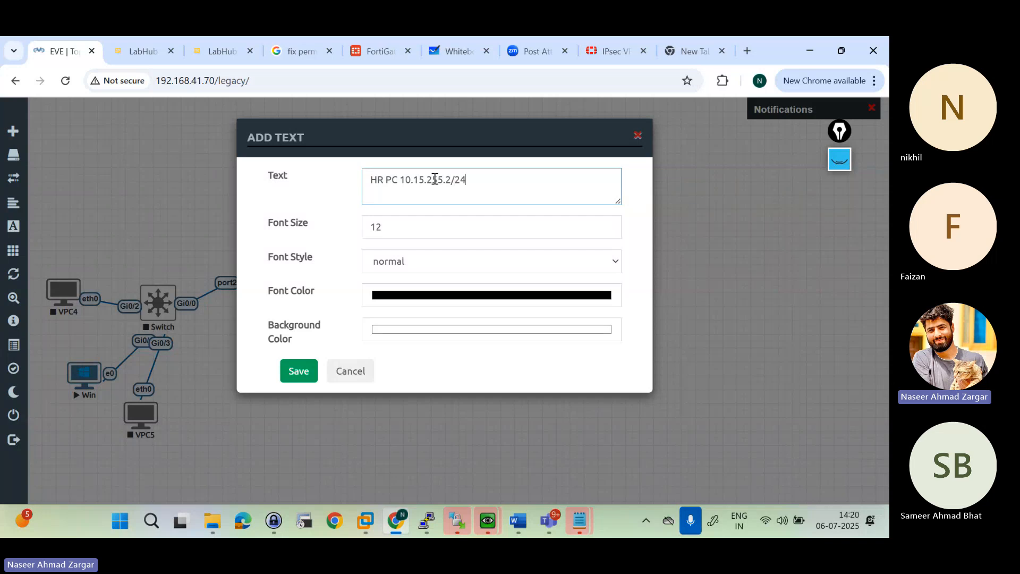
click(302, 377)
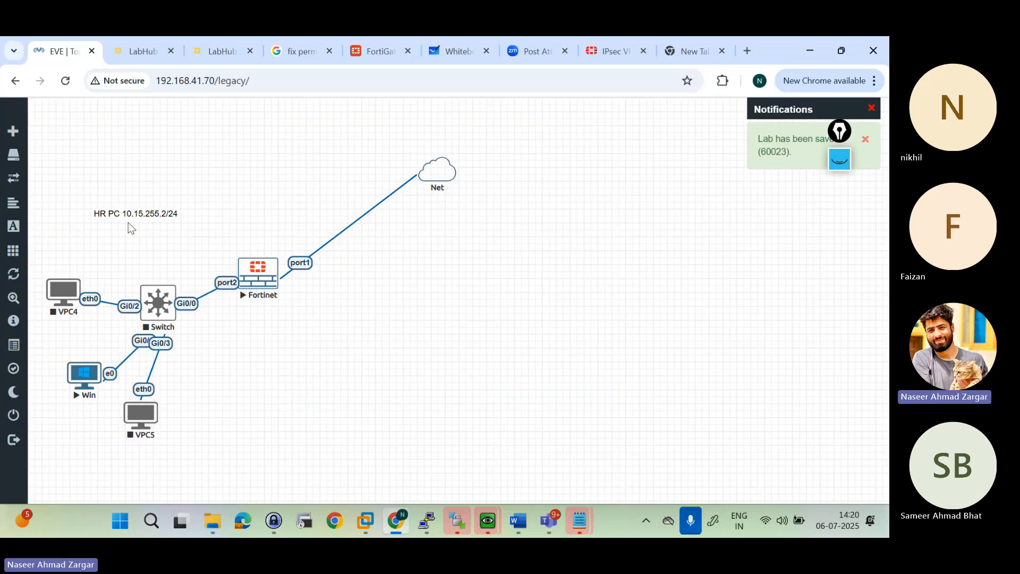
drag(129, 215, 67, 257)
Step: Duplicate the HR PC label, place the copy below the Win node, and move VPC5 farther away from it
right_click(70, 255)
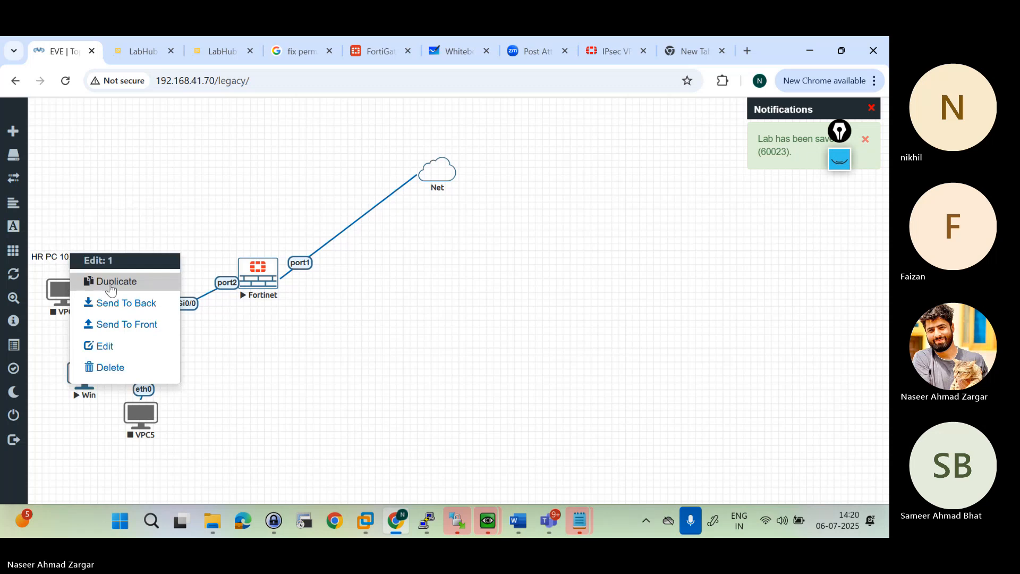
click(111, 282)
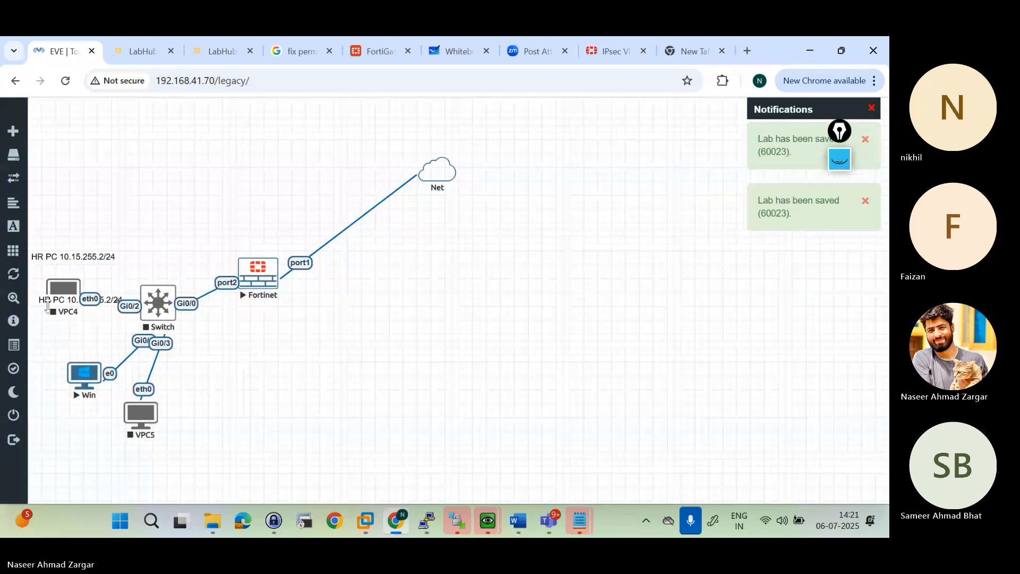
drag(48, 302, 45, 405)
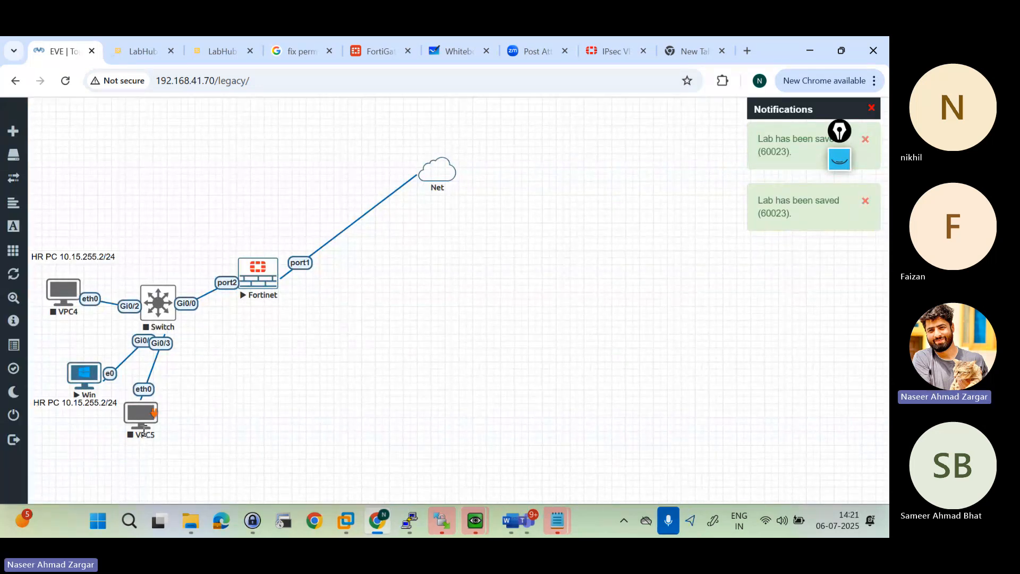
drag(141, 417, 312, 427)
drag(93, 403, 116, 409)
Step: Change the label below the Win node to "Fin PC 10.16.255.2/24"
double_click(115, 409)
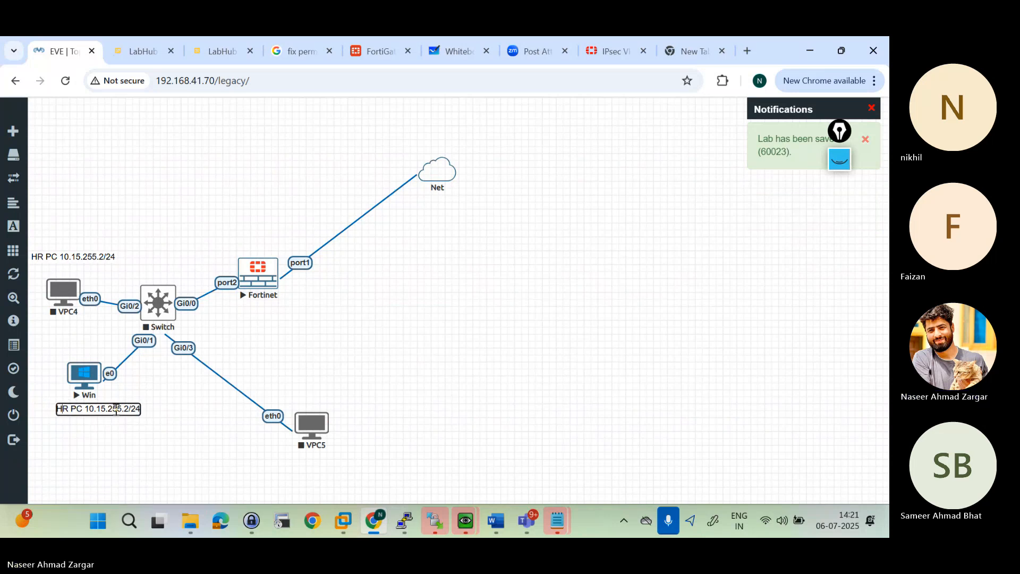
key(BackSpace)
key(BackSpace)
text(Fin)
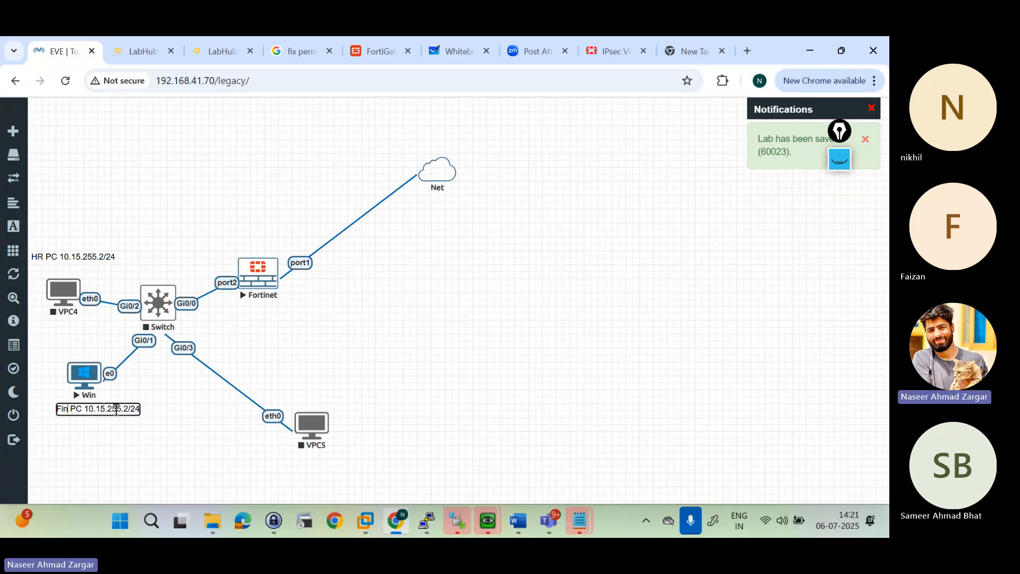
key(Right)
key(Right)
key(Right)
key(Right)
key(Right)
key(Right)
key(Right)
key(Right)
key(Right)
key(BackSpace)
text(6)
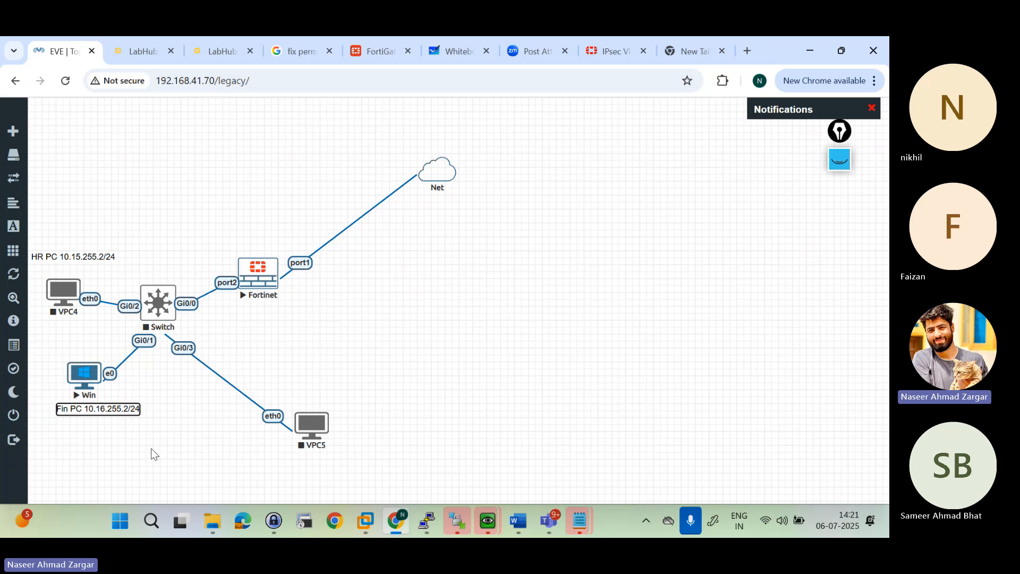
click(203, 452)
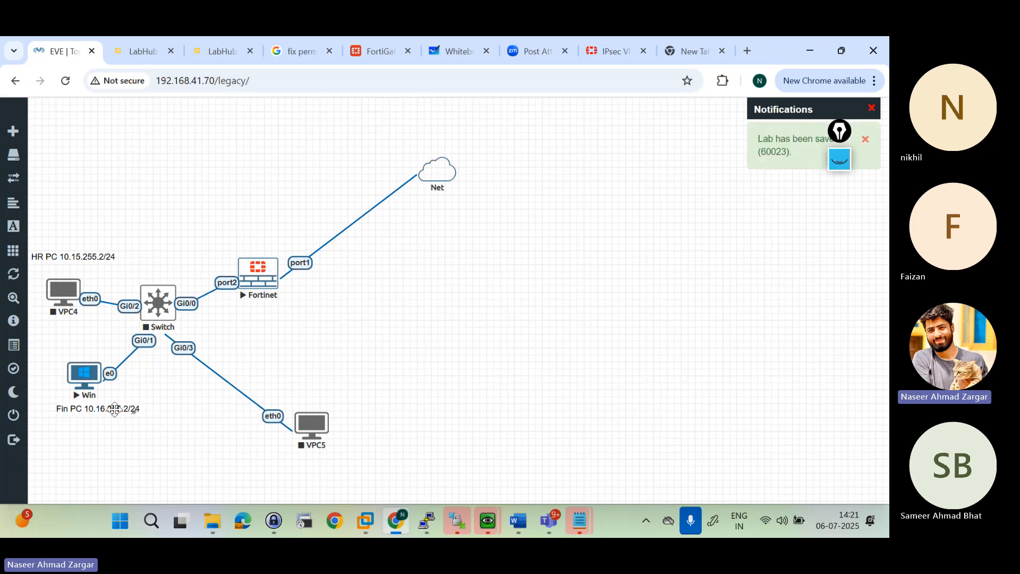
Step: Duplicate the Fin PC label and place the copy below VPC5
right_click(115, 409)
click(183, 396)
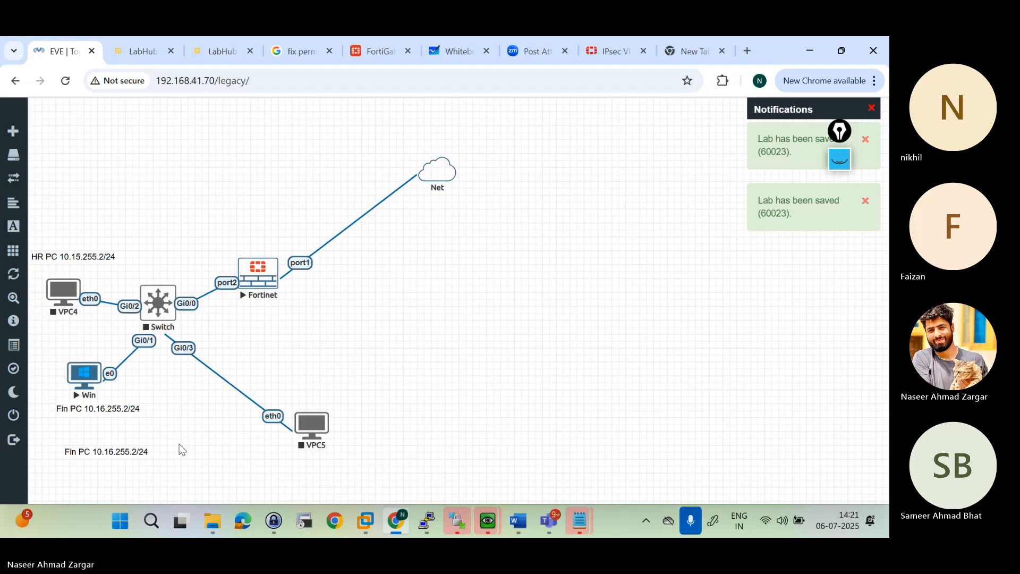
drag(132, 451, 322, 465)
Step: Change the label below VPC5 to "Mar PC 10.17.255.2/24"
double_click(322, 465)
key(Right)
key(Right)
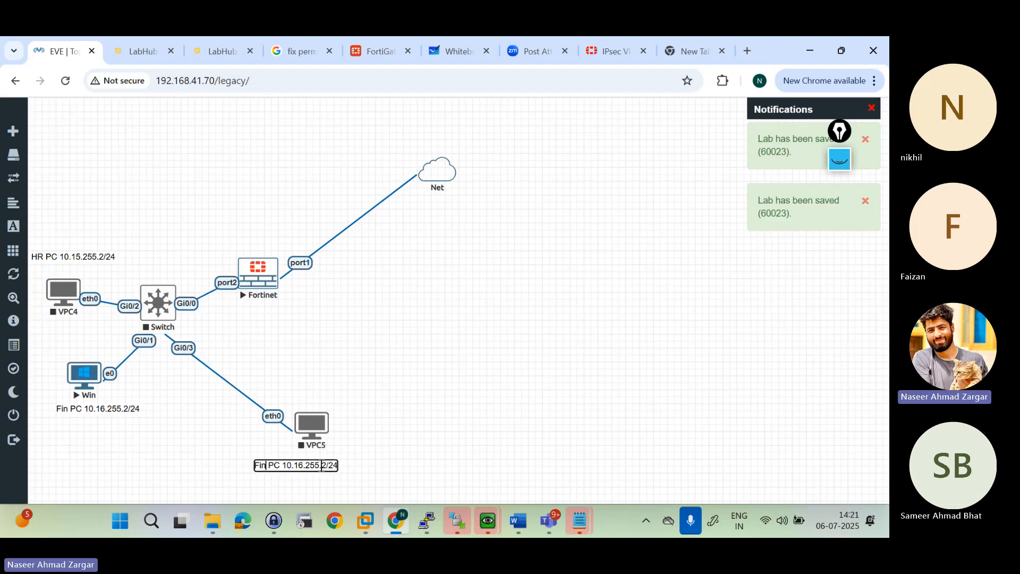
key(BackSpace)
key(BackSpace)
key(BackSpace)
text(Mar)
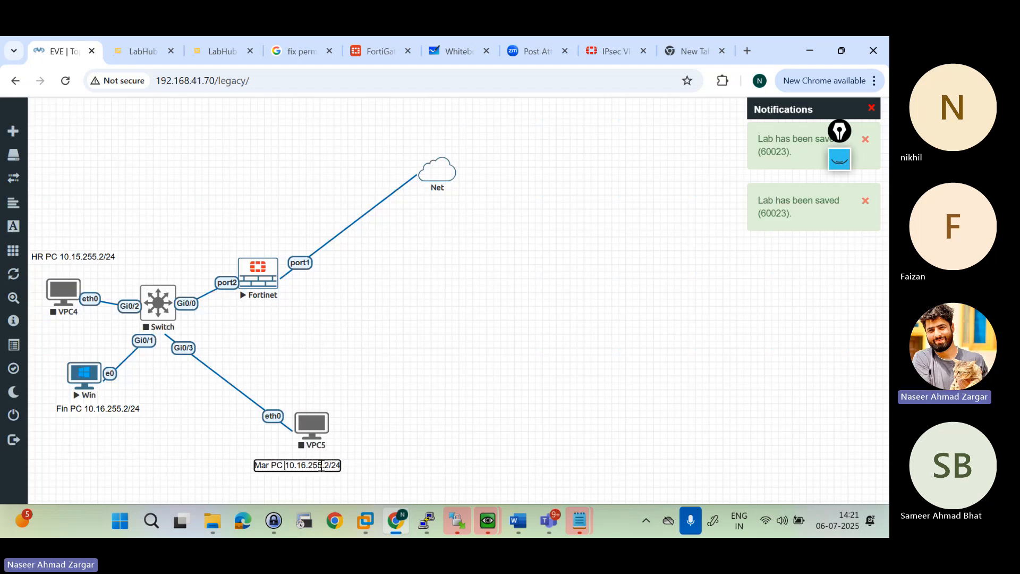
key(Right)
key(Right)
key(Right)
key(Right)
key(Right)
key(BackSpace)
text(7)
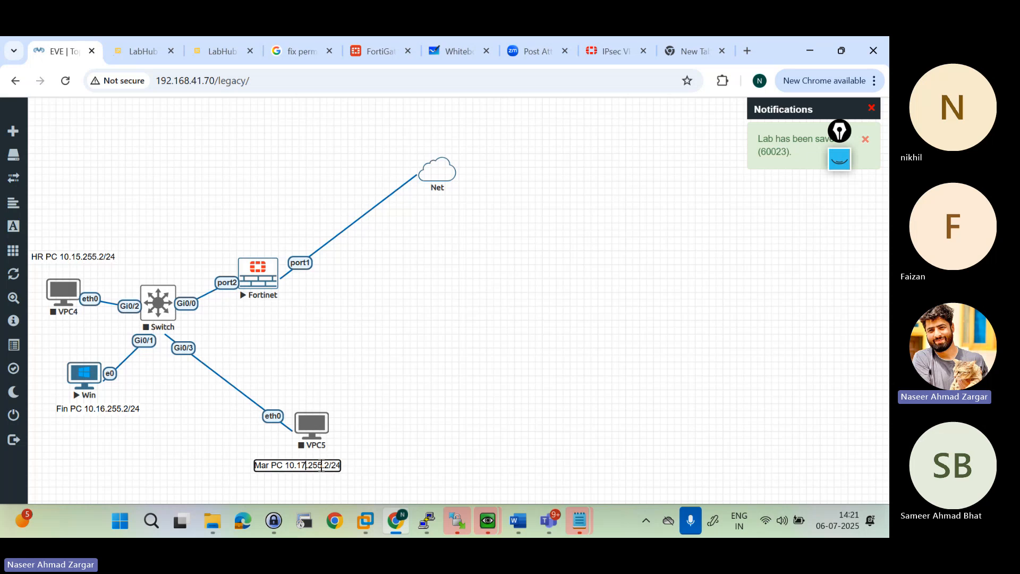
click(410, 391)
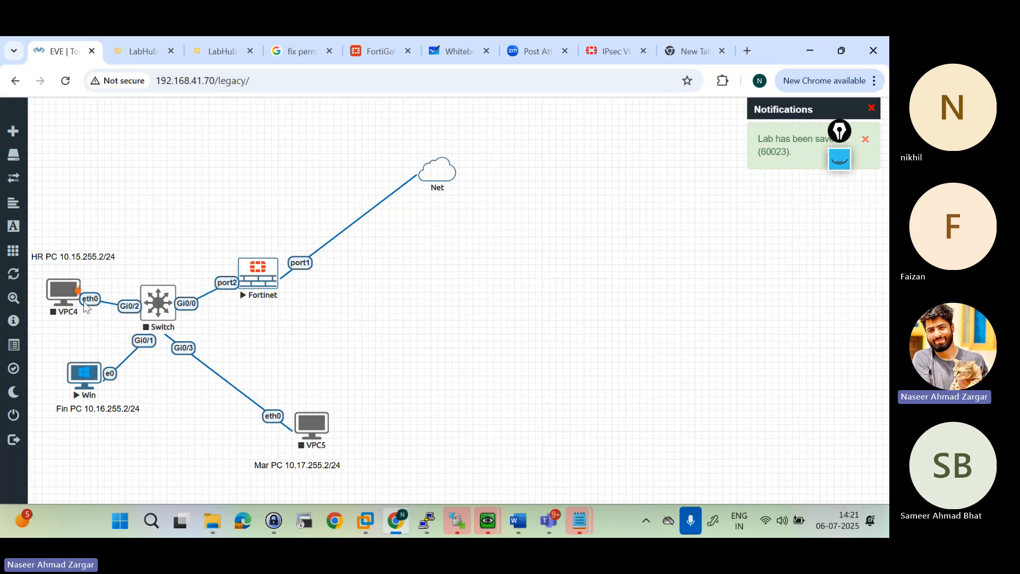
Step: Start the Switch, VPC4 and VPC5 nodes
right_click(159, 298)
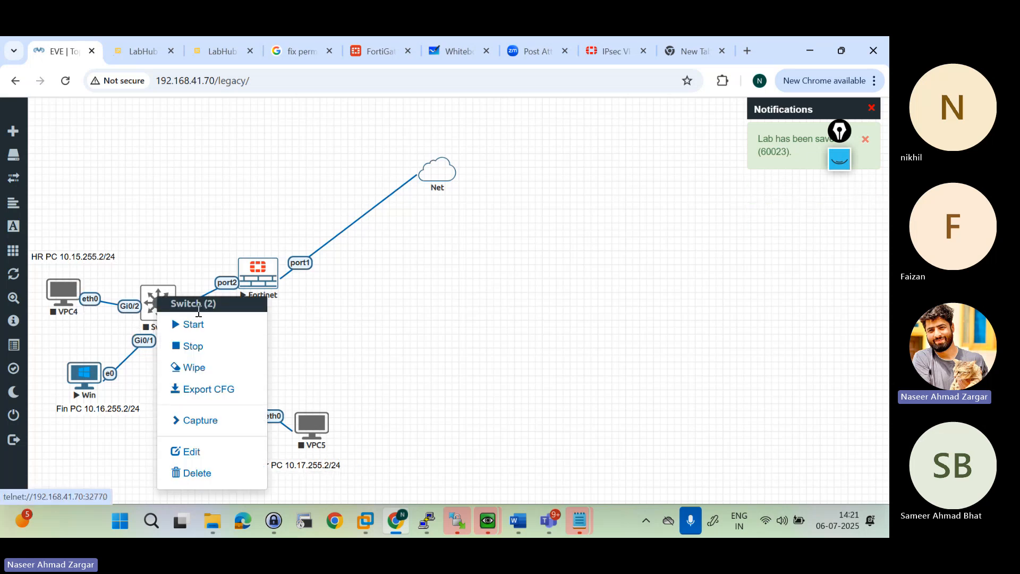
right_click(72, 306)
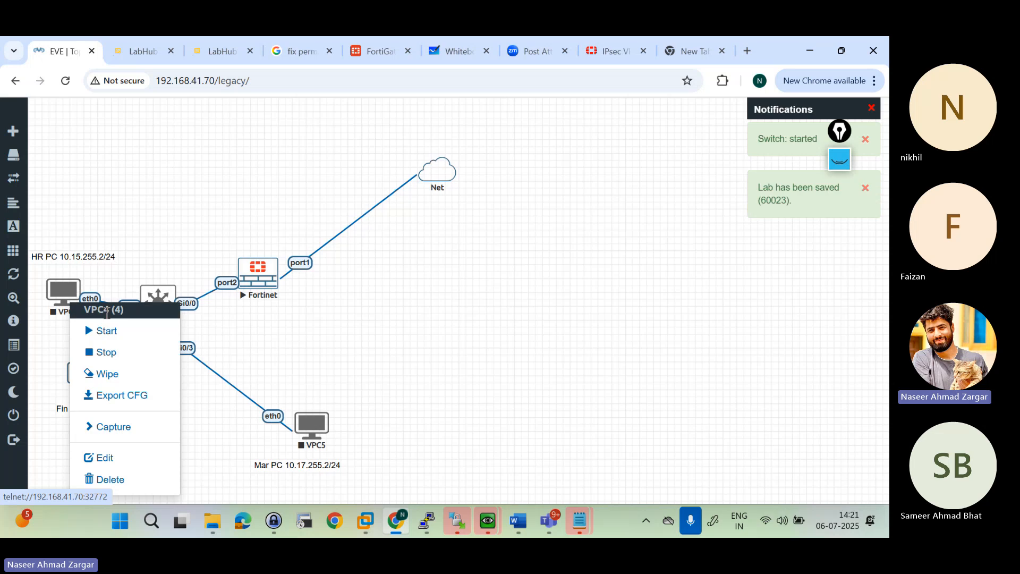
click(106, 329)
right_click(309, 420)
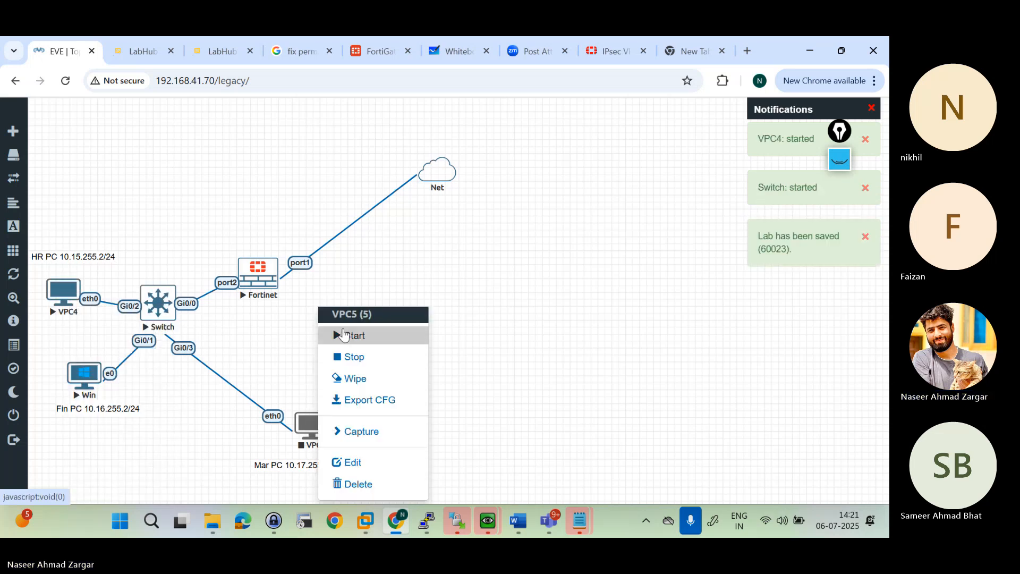
click(344, 335)
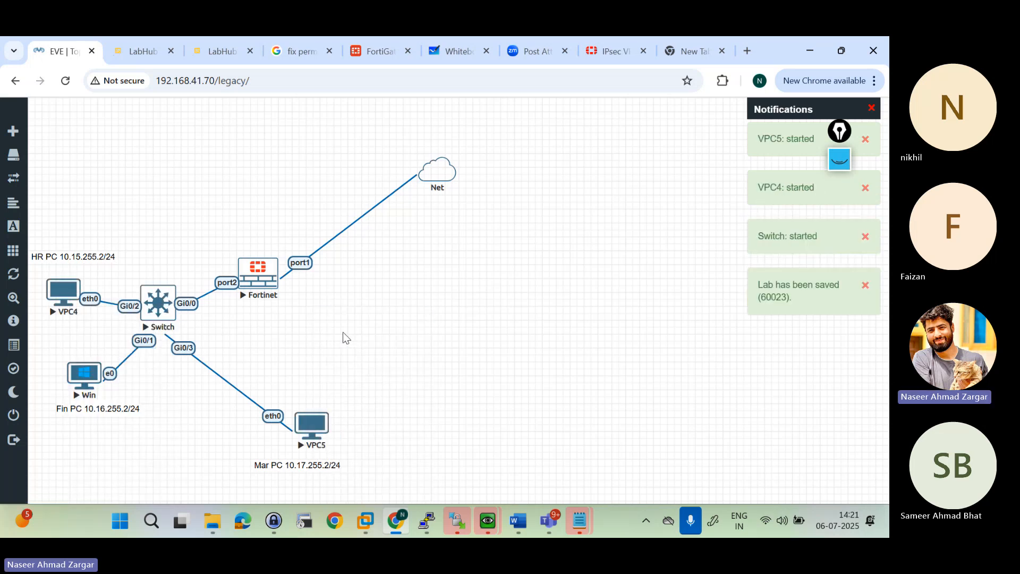
Step: Add a text label reading "VLAN10" and place it just under the HR PC label
right_click(329, 344)
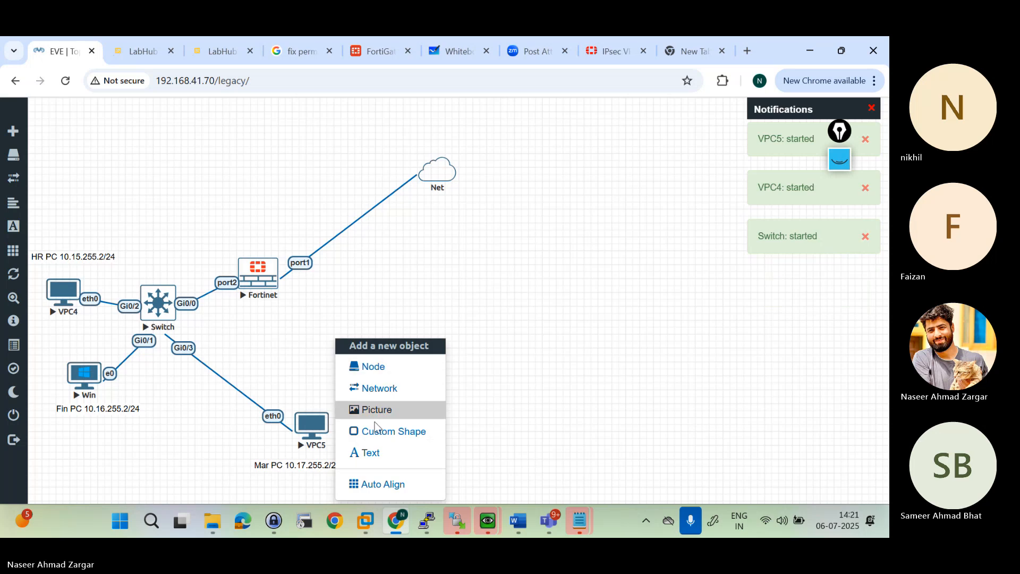
click(370, 453)
click(436, 171)
text(VLAN10)
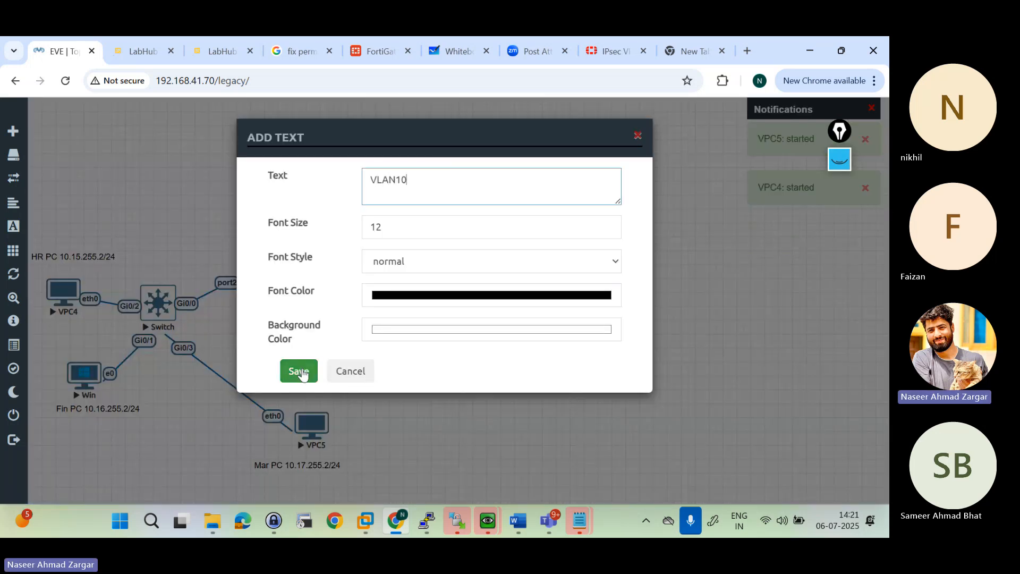
click(300, 371)
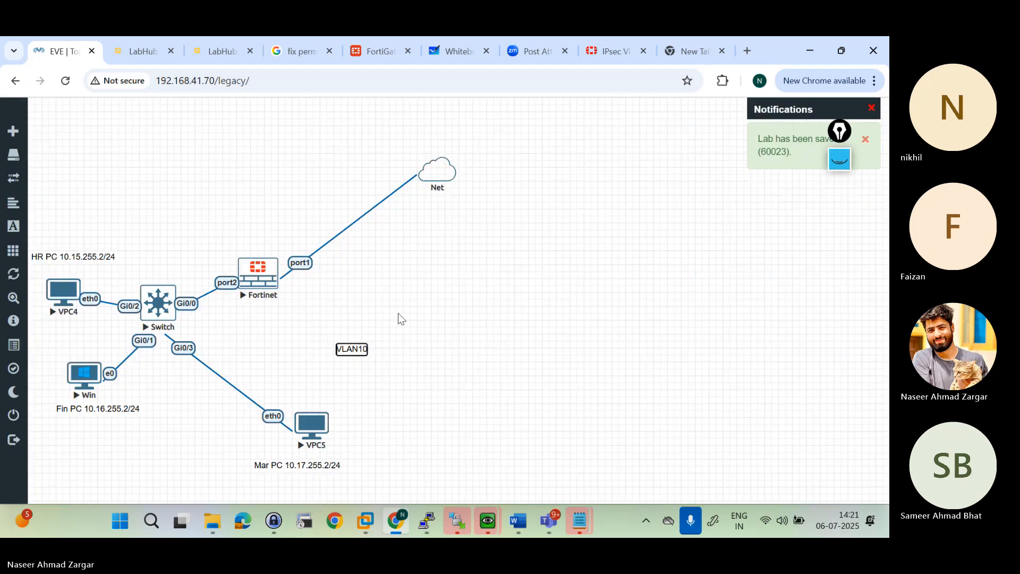
drag(348, 350, 88, 268)
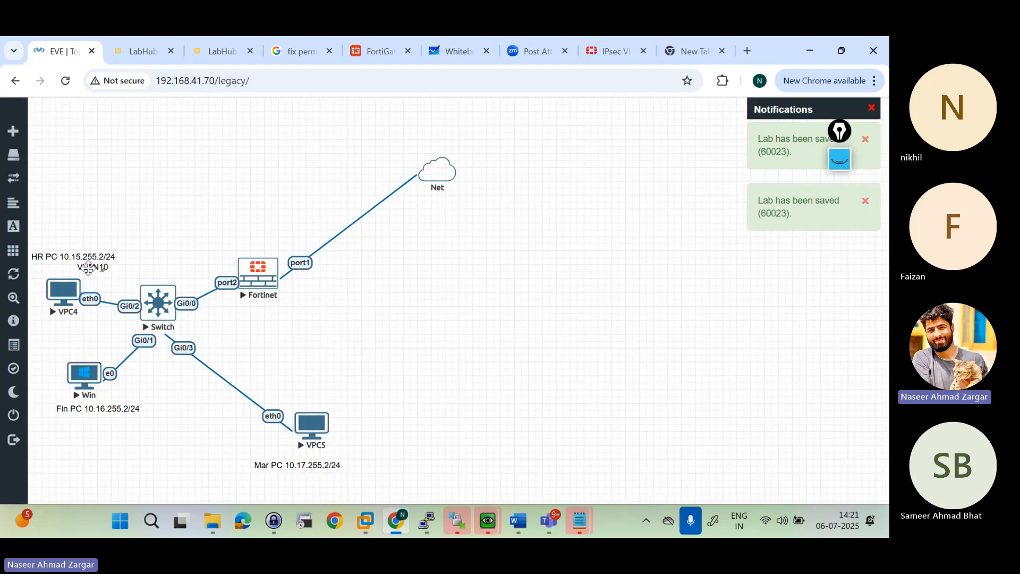
Step: Duplicate the VLAN10 label, place the copy under the Fin PC label, and change its text to "VLAN20"
right_click(89, 268)
click(142, 300)
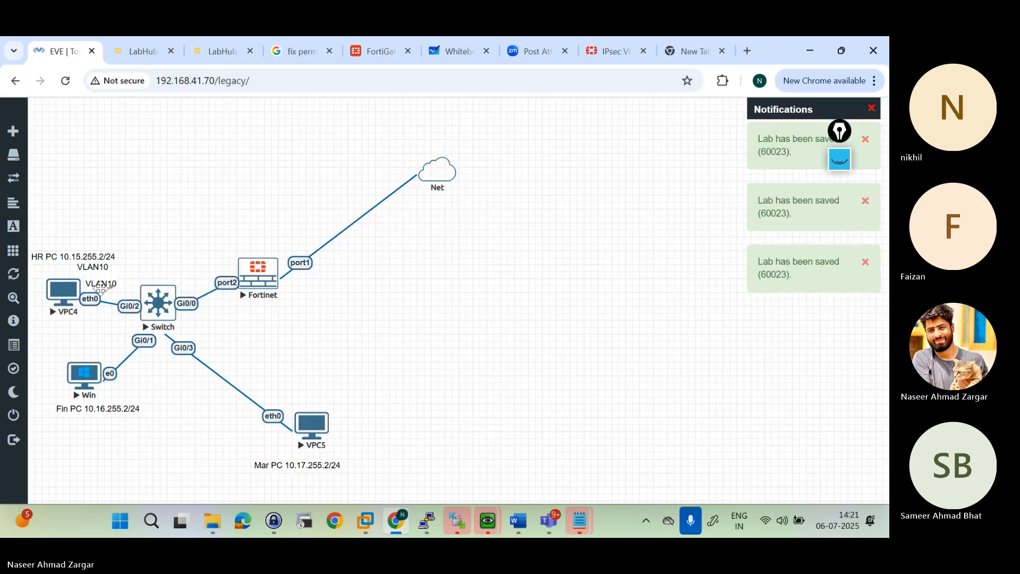
drag(100, 287, 104, 422)
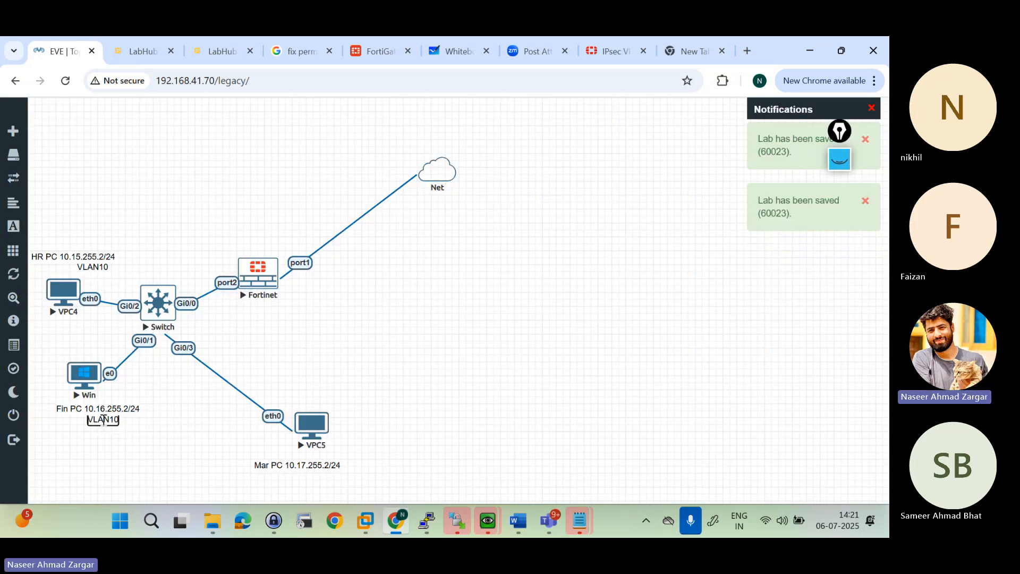
key(BackSpace)
text(2)
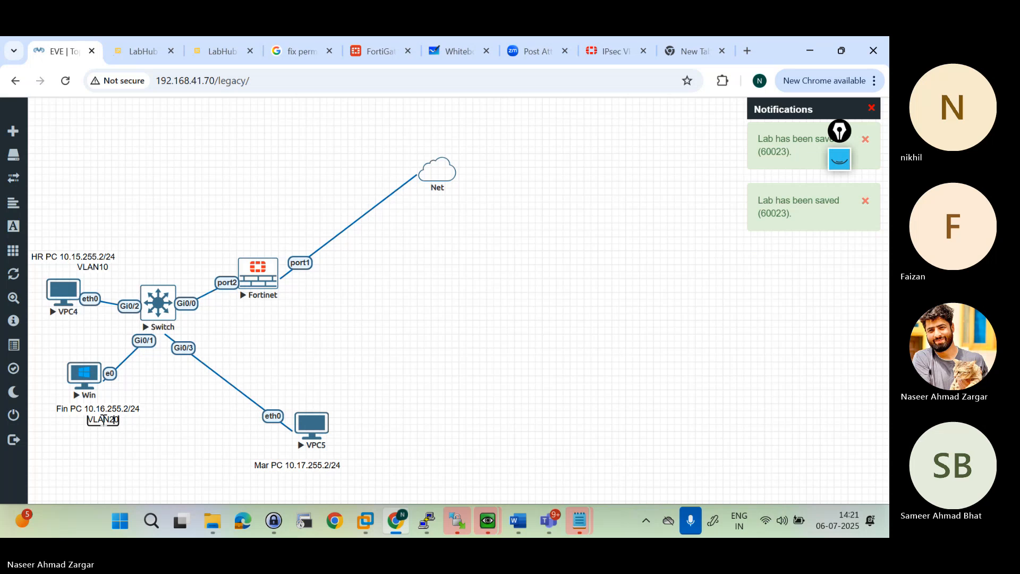
click(159, 428)
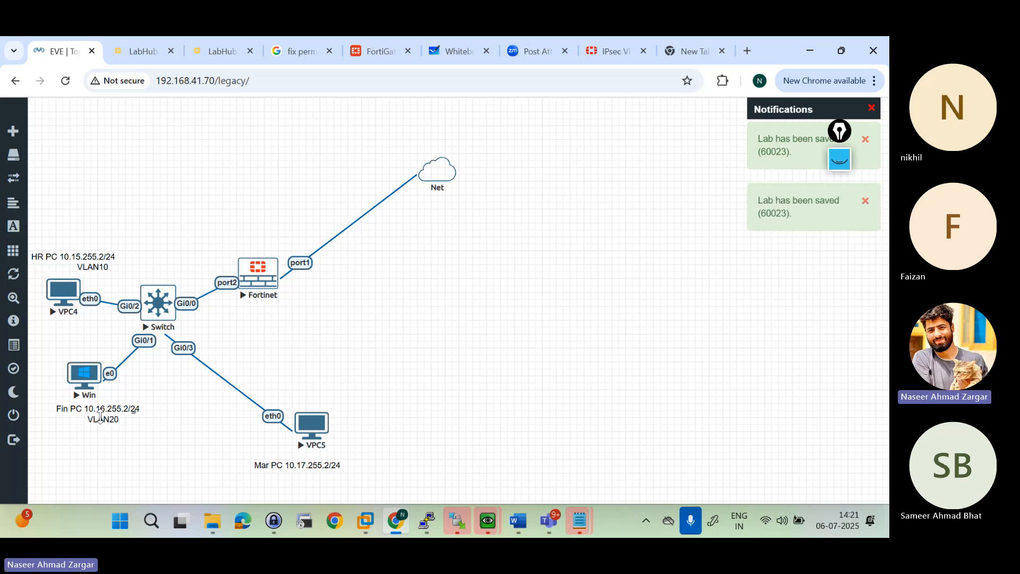
Step: Duplicate the Fin PC label, place the copy under the Mar PC label, and replace its text with "VLAN30"
right_click(110, 421)
click(166, 407)
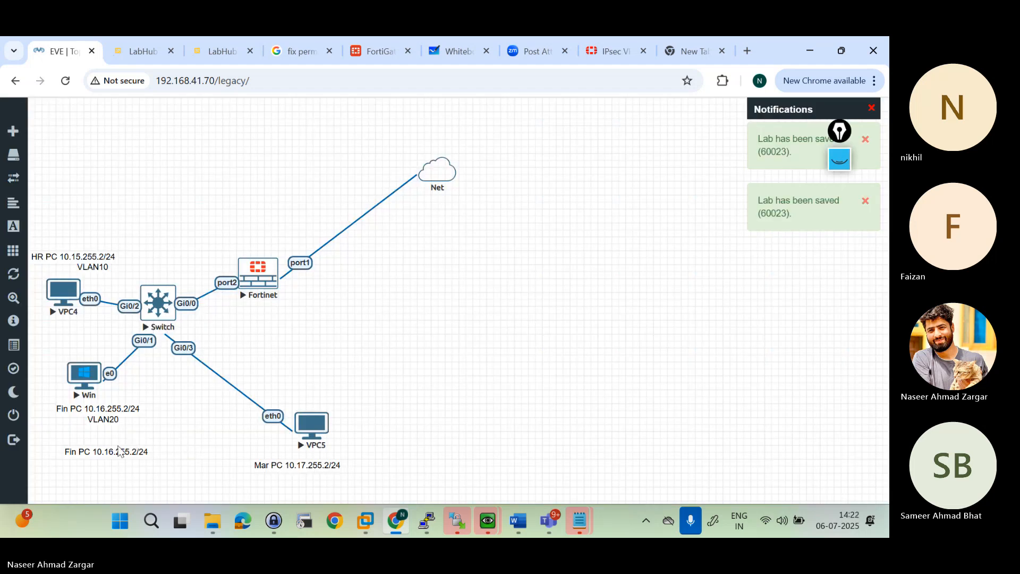
drag(118, 451, 334, 484)
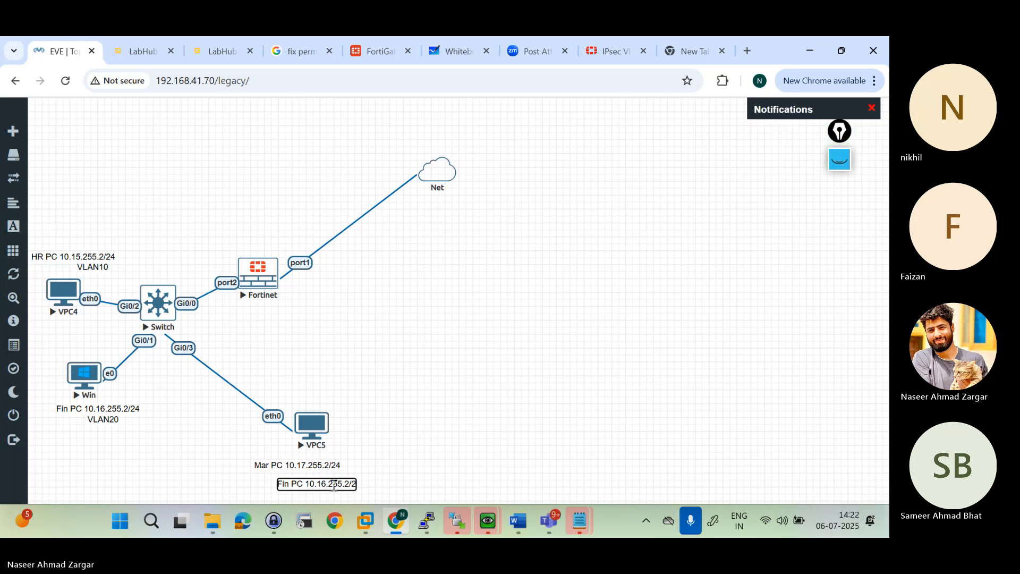
key(BackSpace)
key(BackSpace)
key(BackSpace)
key(BackSpace)
key(BackSpace)
key(BackSpace)
key(BackSpace)
key(BackSpace)
key(BackSpace)
key(BackSpace)
key(BackSpace)
key(BackSpace)
key(BackSpace)
key(BackSpace)
key(BackSpace)
key(BackSpace)
key(BackSpace)
key(BackSpace)
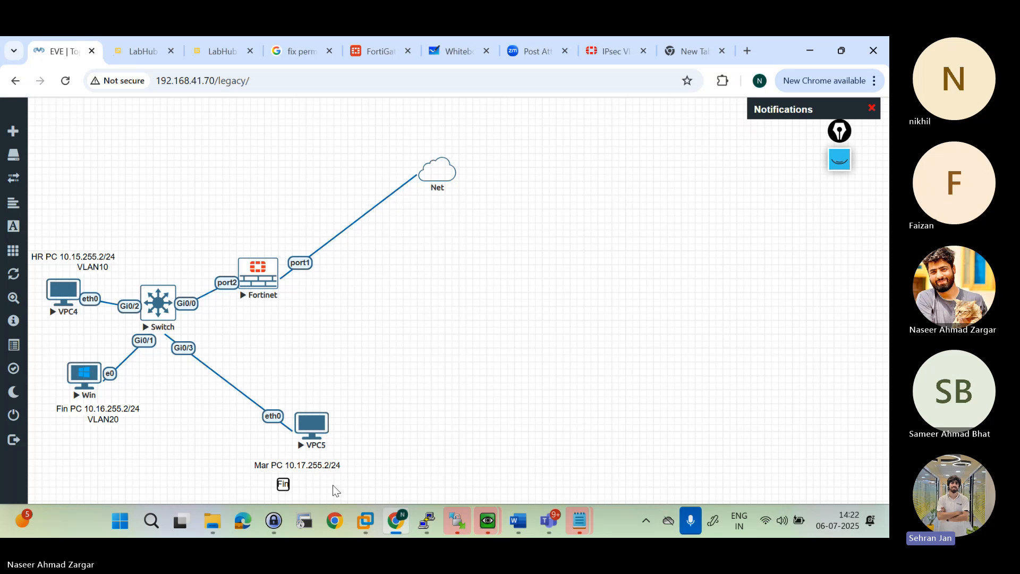
text(VLAN)
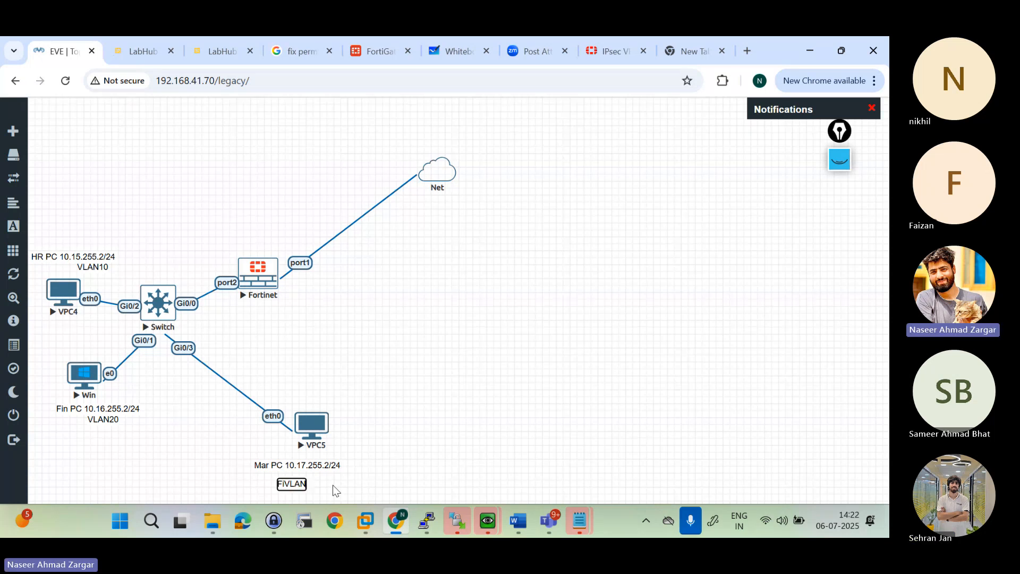
text(30)
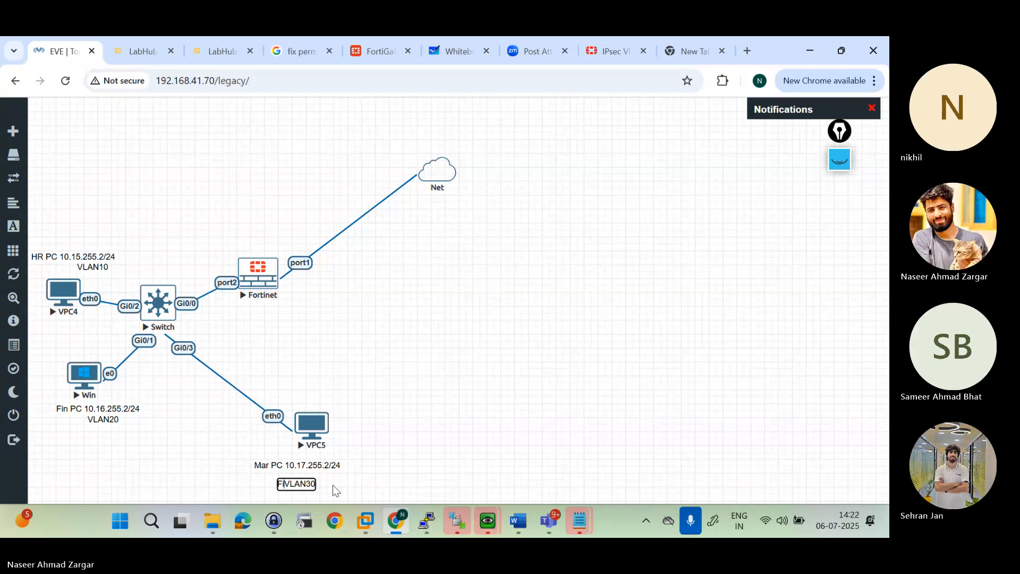
key(BackSpace)
key(BackSpace)
click(414, 450)
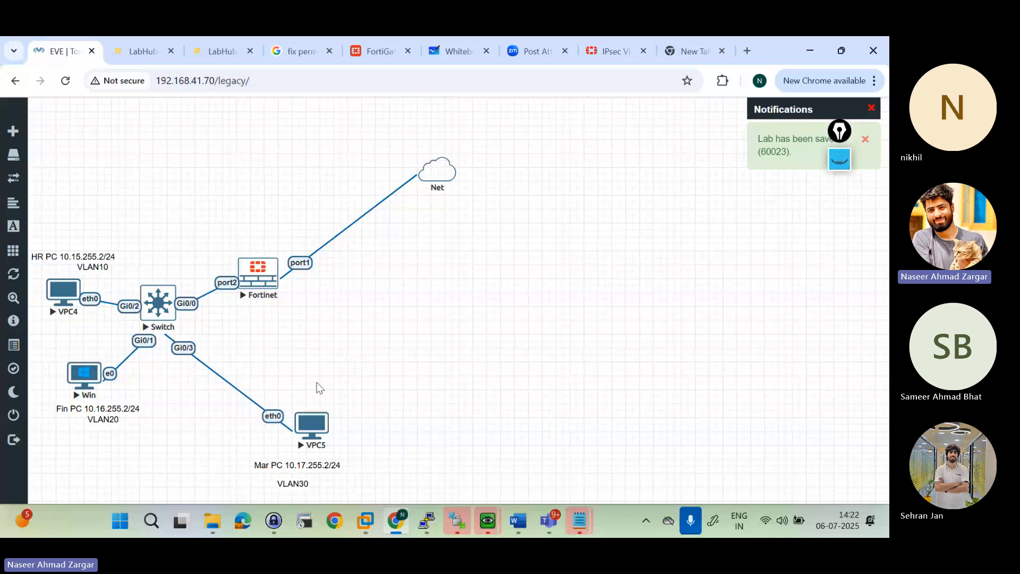
Step: Open the Switch node's console in the Telnet client and place its window clear of the switch and PCs in the topology
click(153, 316)
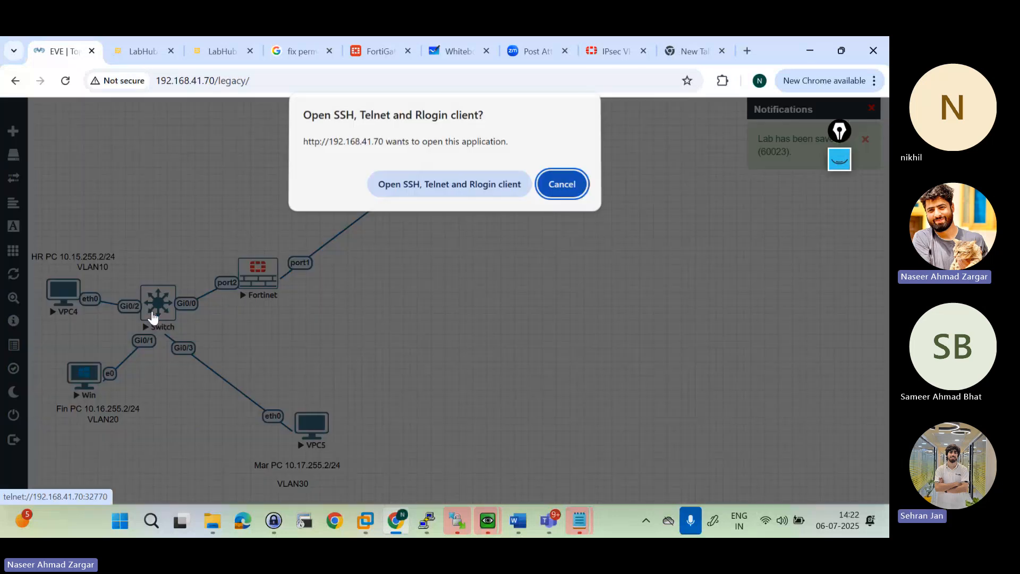
click(467, 188)
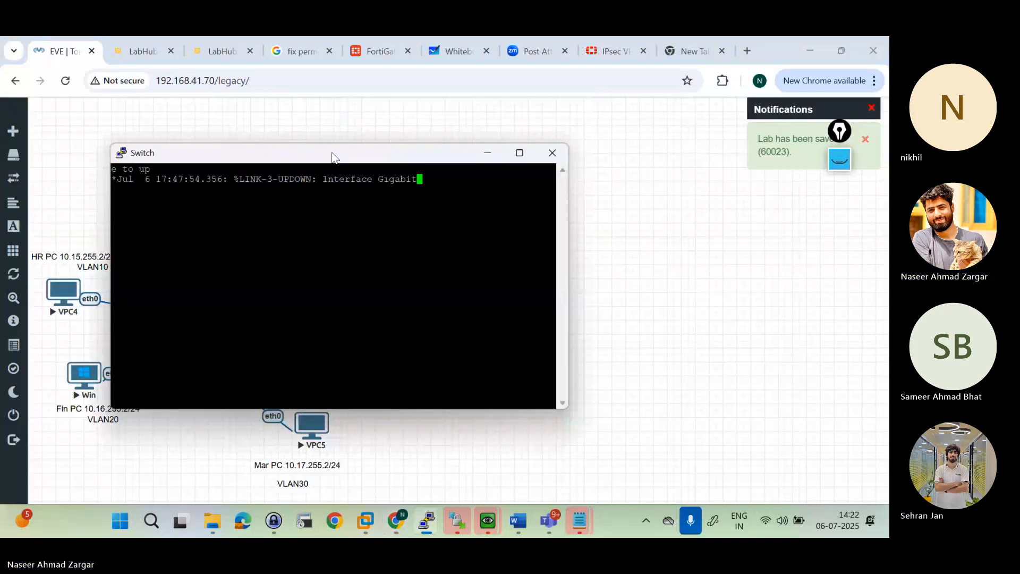
drag(333, 157, 565, 134)
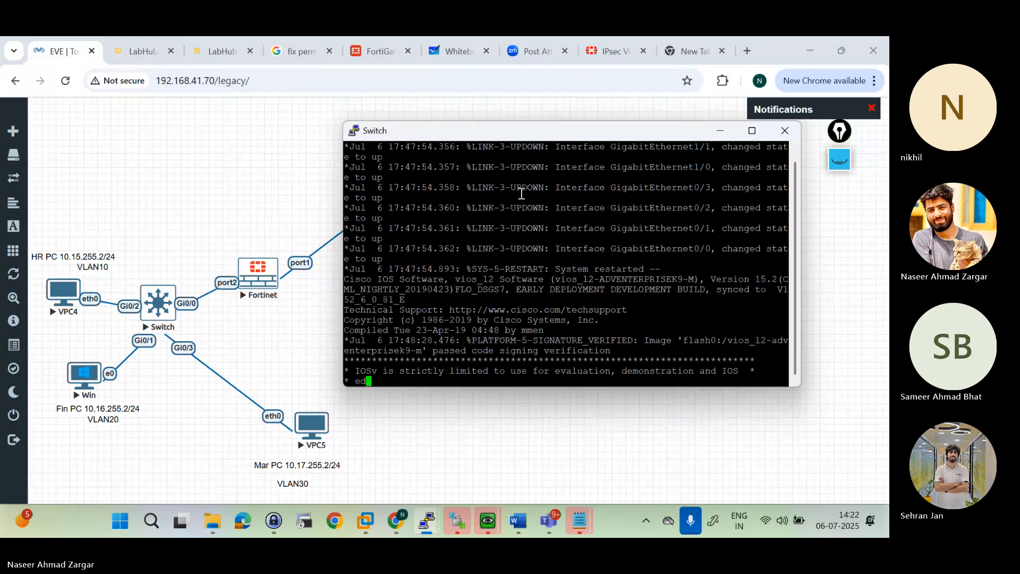
Step: Wake the switch console and enter privileged mode with the "en" command
key(Return)
key(Return)
key(Return)
key(Return)
key(Return)
key(Return)
key(Return)
text(en)
key(Return)
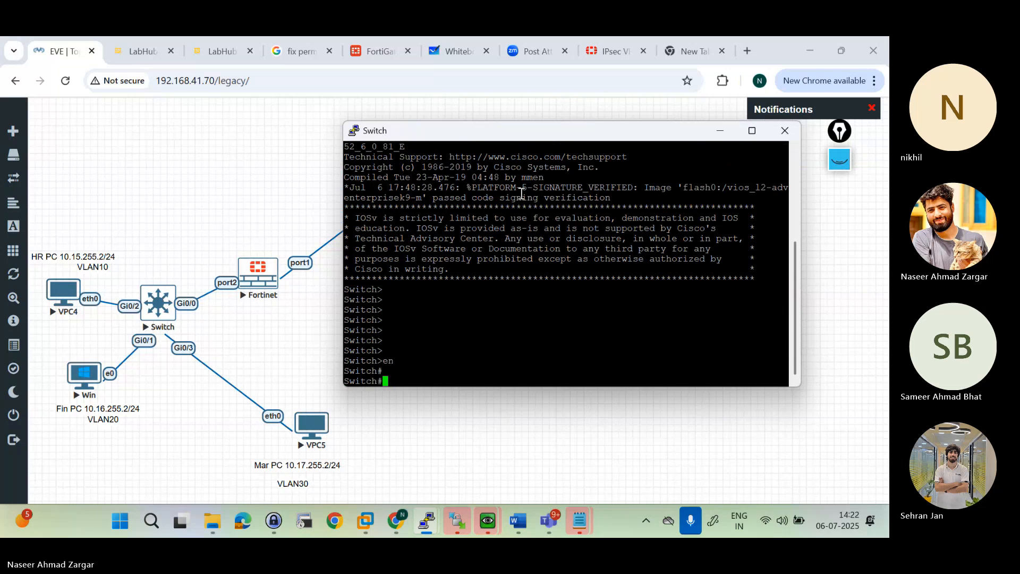
key(Return)
key(Return)
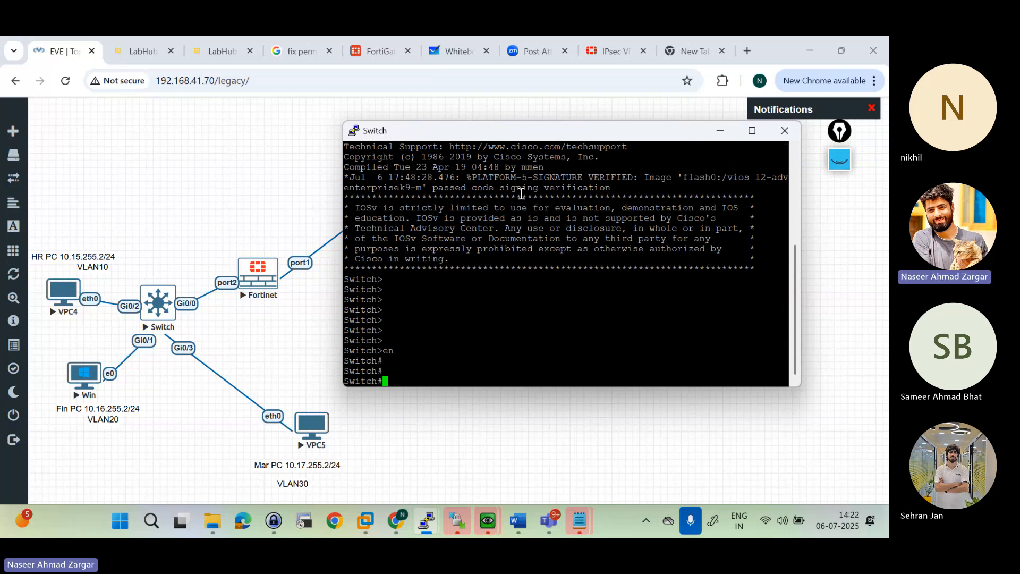
Step: Enter global configuration mode, set the switch's hostname to "Coreswitch", and return to privileged mode
text(confdig)
key(BackSpace)
key(BackSpace)
text(t)
key(Return)
text(host)
key(Tab)
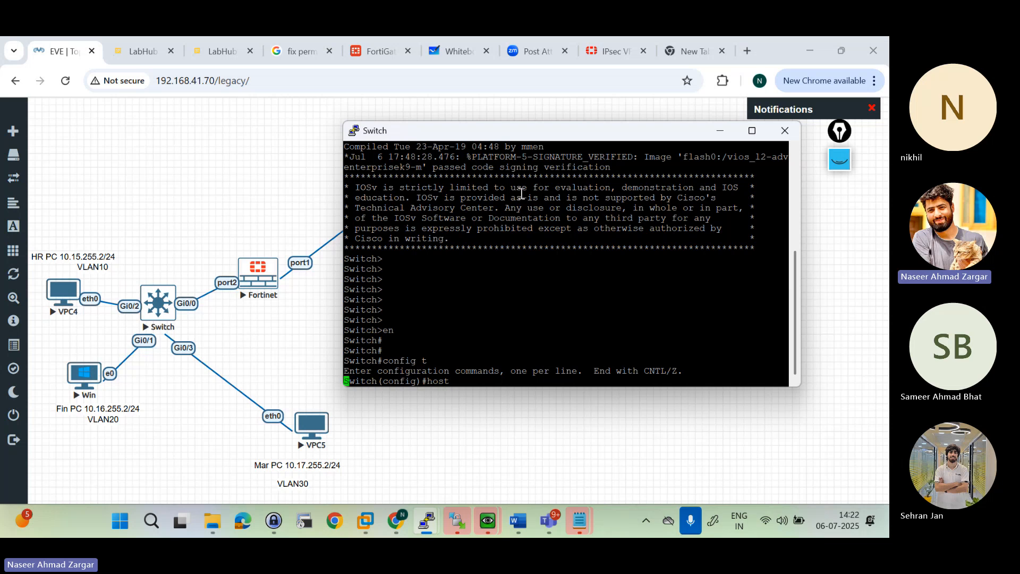
text(Coreswitch)
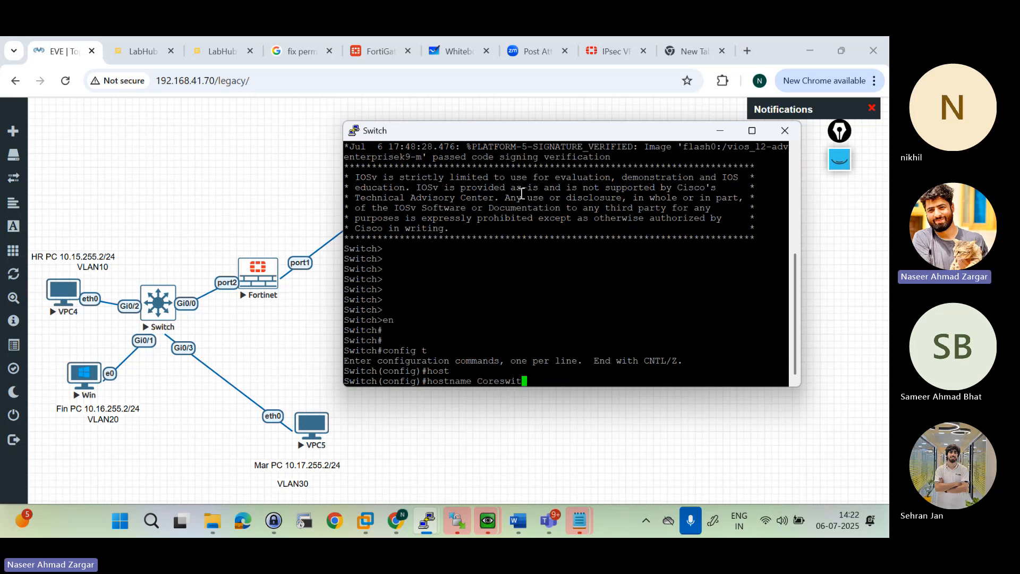
key(Return)
key(Return)
key(Return)
key(Return)
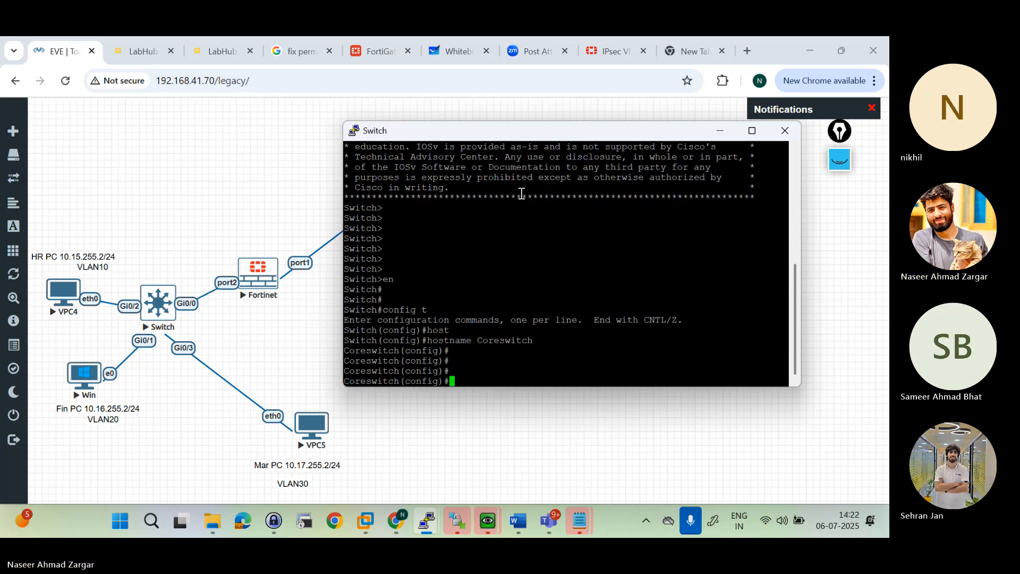
text(end)
key(Return)
Step: Display the switch's detailed interface information with "sh int"
key(Return)
text(sh)
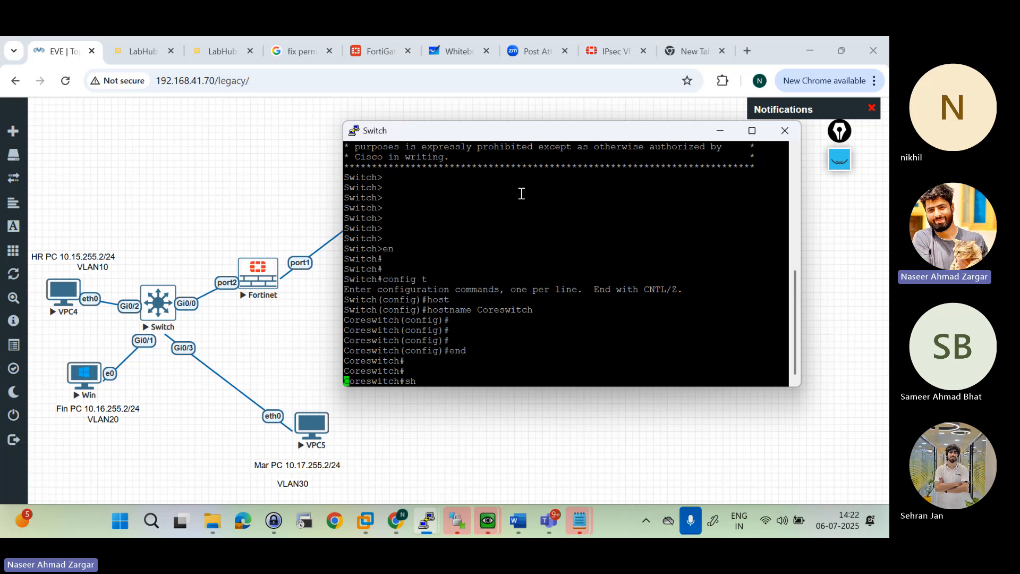
text( int)
key(Return)
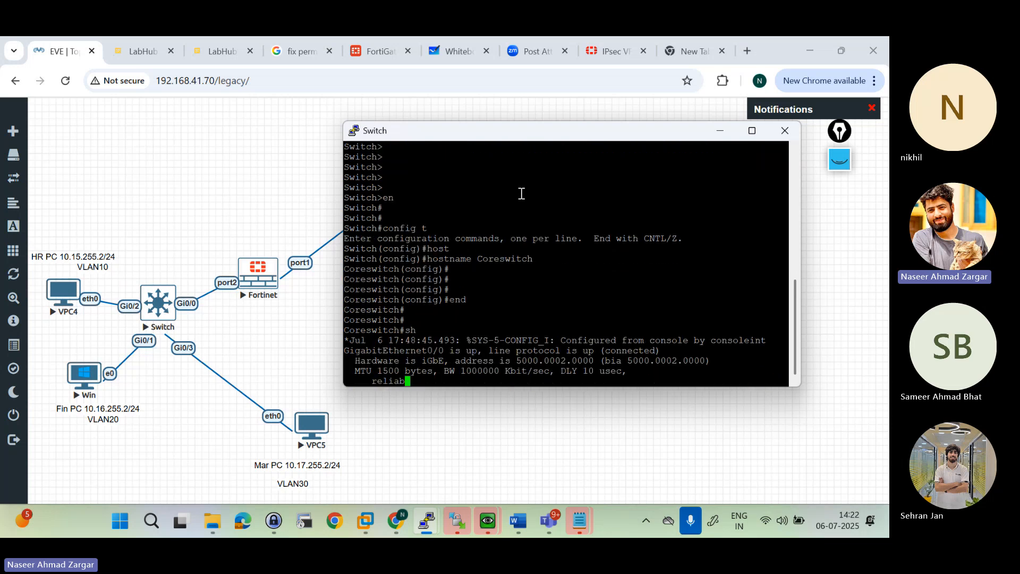
key(Return)
key(Return)
key(Return)
key(Return)
key(Return)
key(Return)
key(Return)
key(Return)
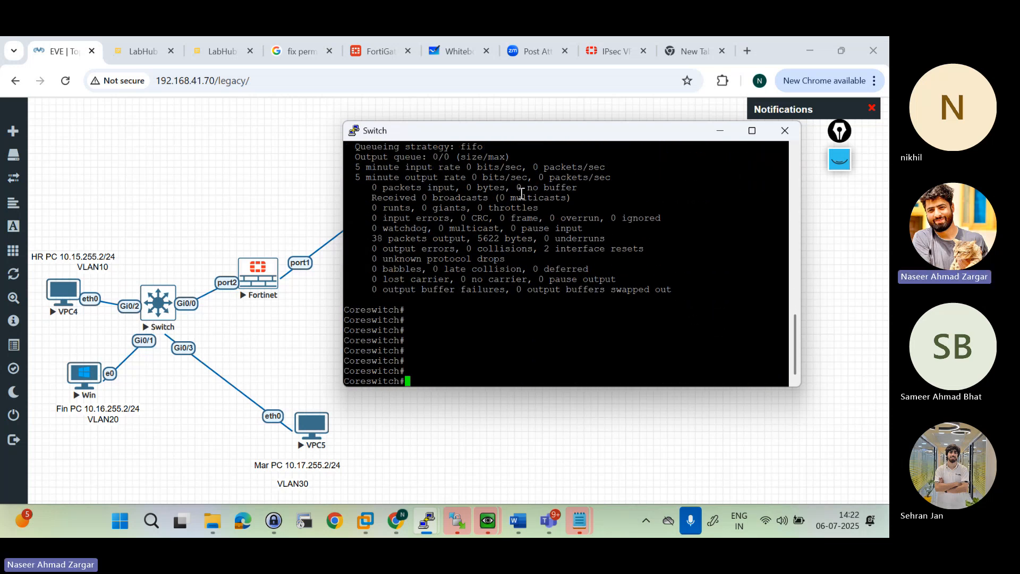
Step: Display the status overview of all switch ports with "sh int status"
text(shint stat)
key(BackSpace)
key(BackSpace)
key(BackSpace)
key(BackSpace)
key(BackSpace)
key(BackSpace)
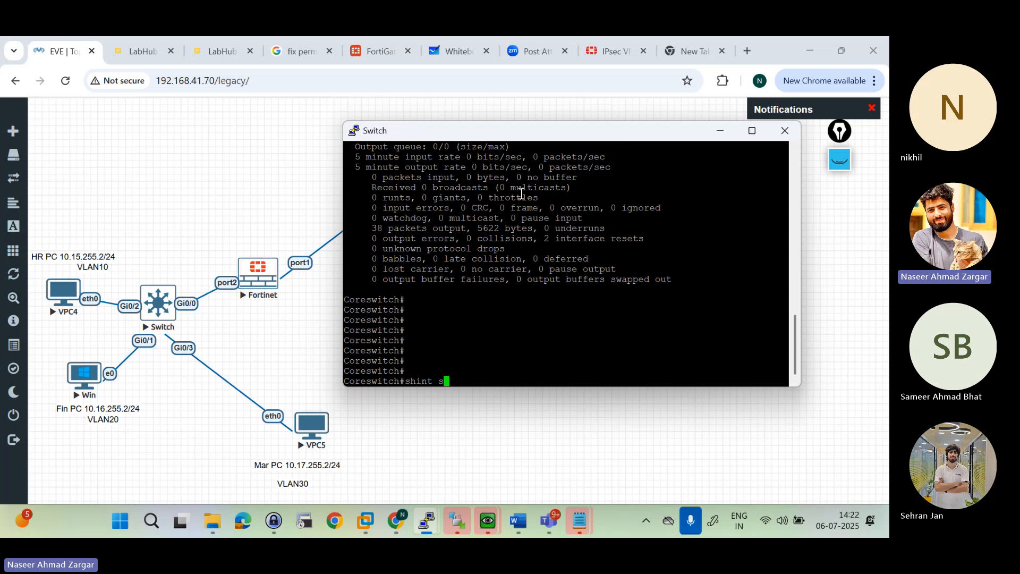
key(BackSpace)
key(BackSpace)
key(BackSpace)
text(h int )
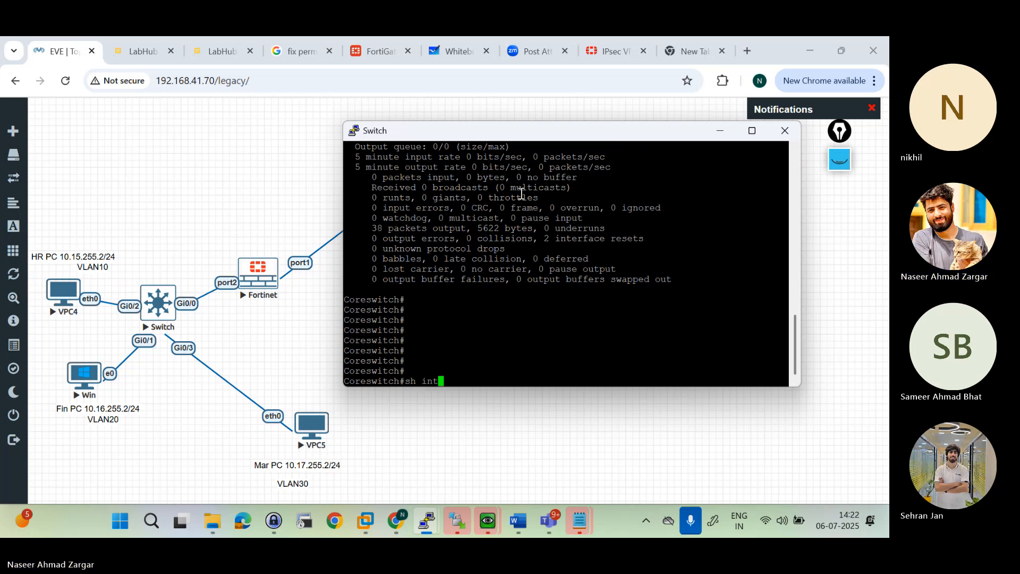
text(status)
key(Return)
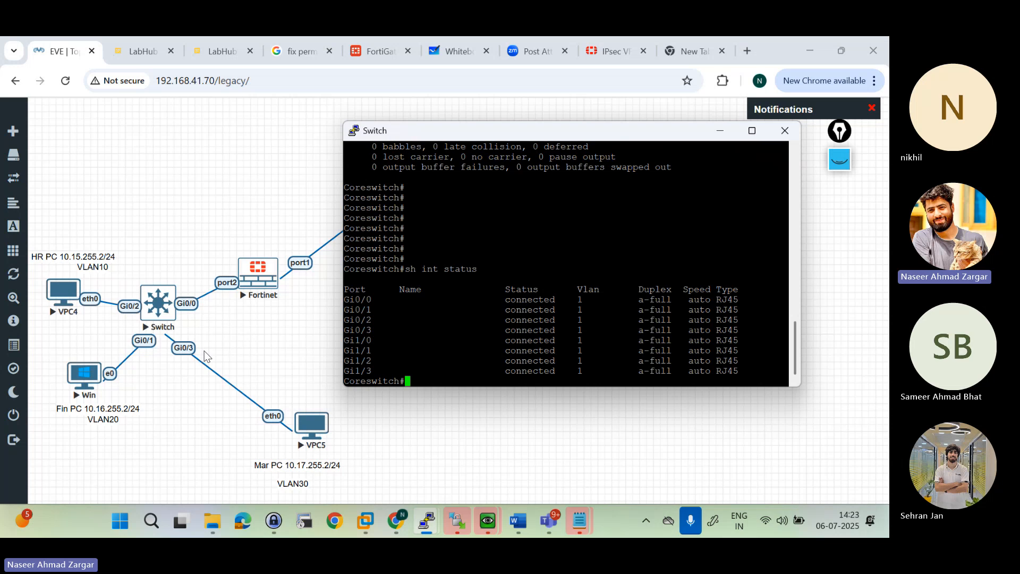
key(Return)
key(Return)
key(Return)
key(Return)
Step: Enter global configuration mode, create VLAN 10 on the switch, and name it "HR"
text(config t)
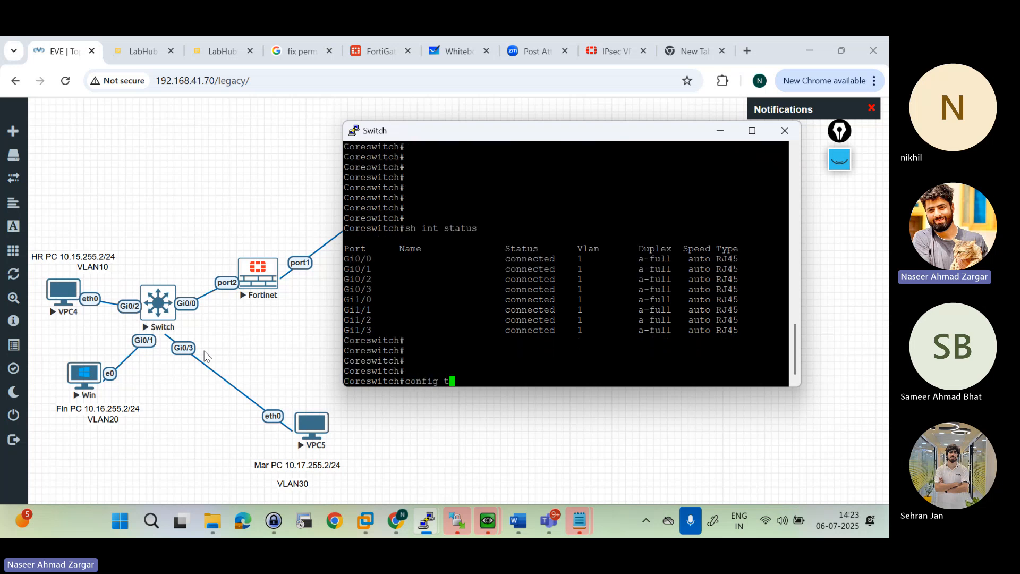
key(Return)
text(vl)
key(Tab)
text(n 1)
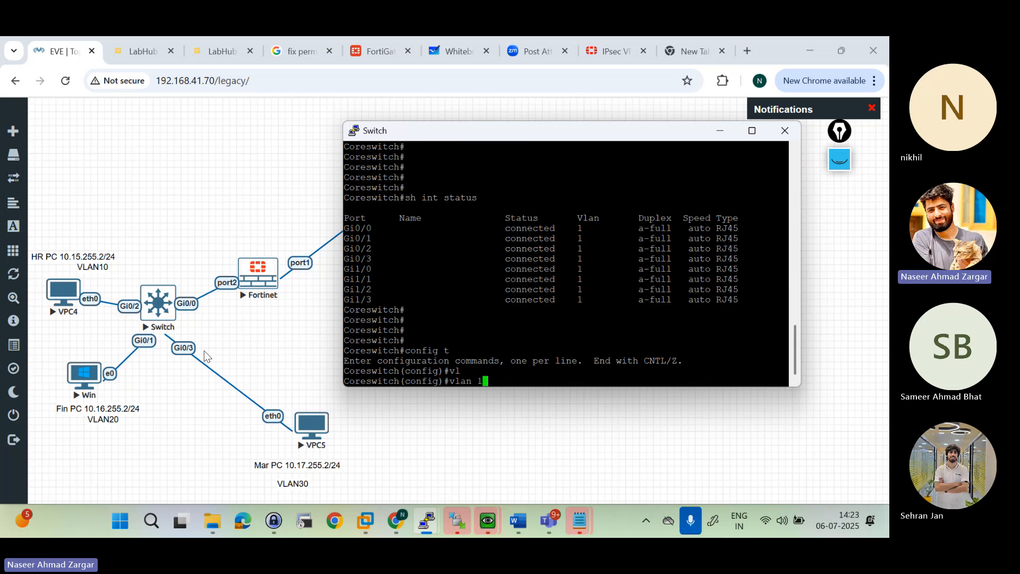
text(0)
key(Return)
text(des)
key(Return)
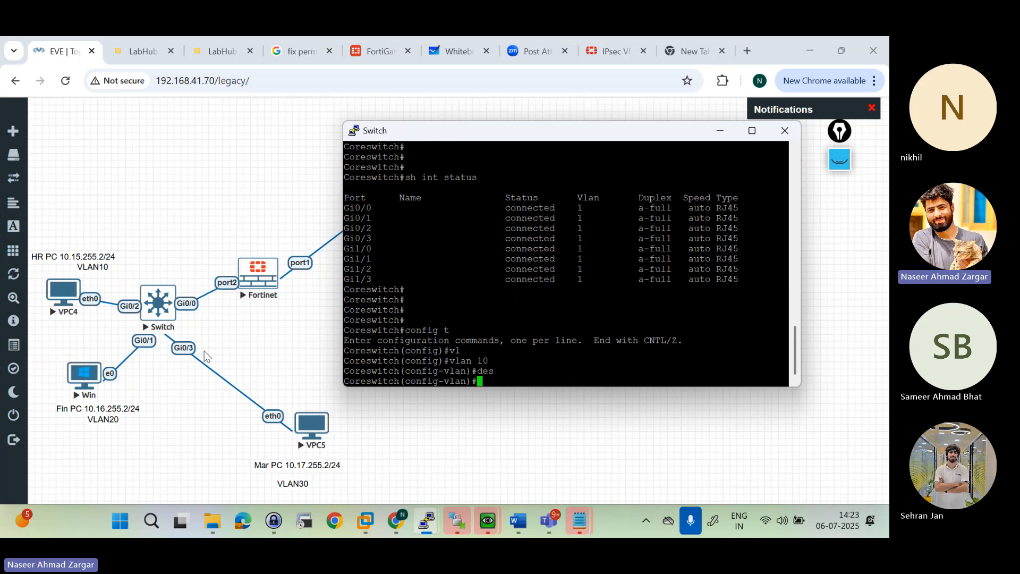
text(nam)
key(Tab)
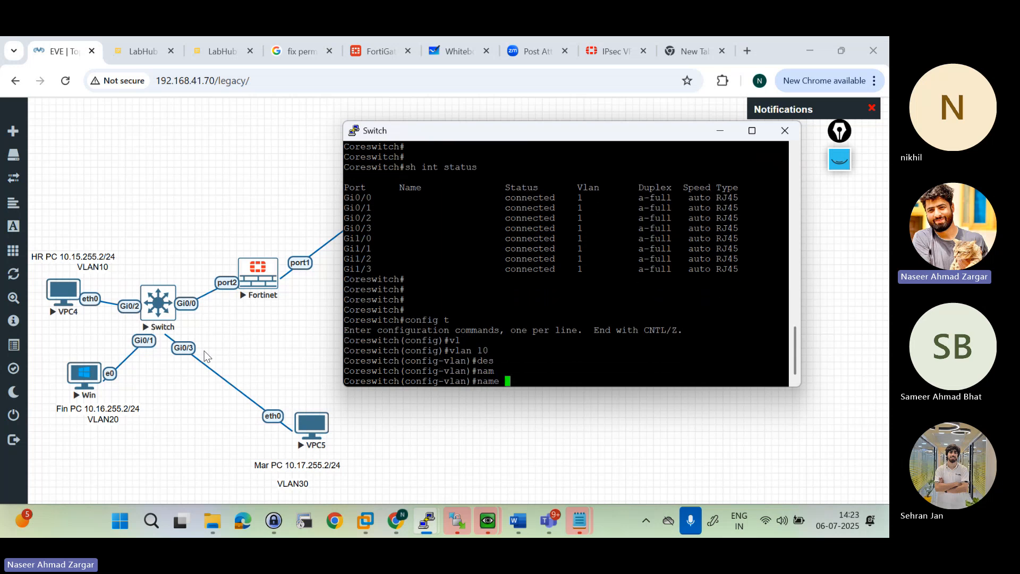
text(HR)
key(Return)
key(Return)
Step: Create VLAN 20 on the switch and name it "fin"
text(nfig-vlan)#n)
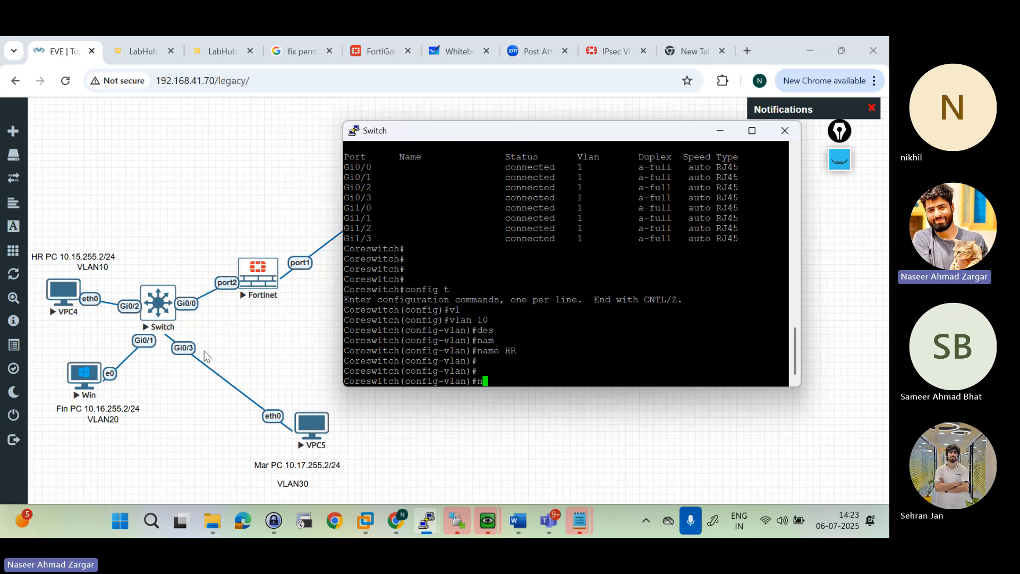
key(BackSpace)
text(v)
key(Tab)
text(l)
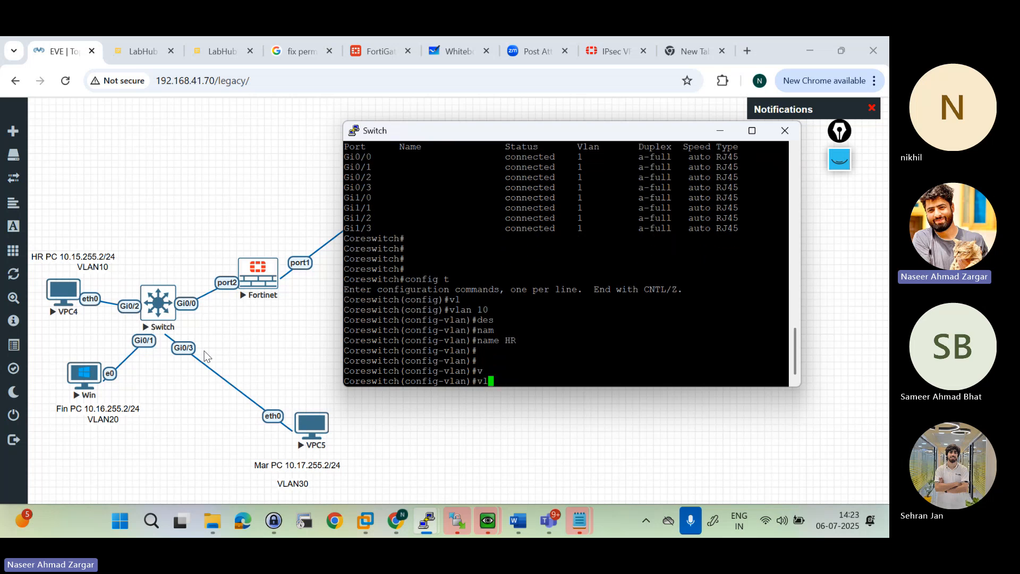
text(a)
key(Tab)
text(20)
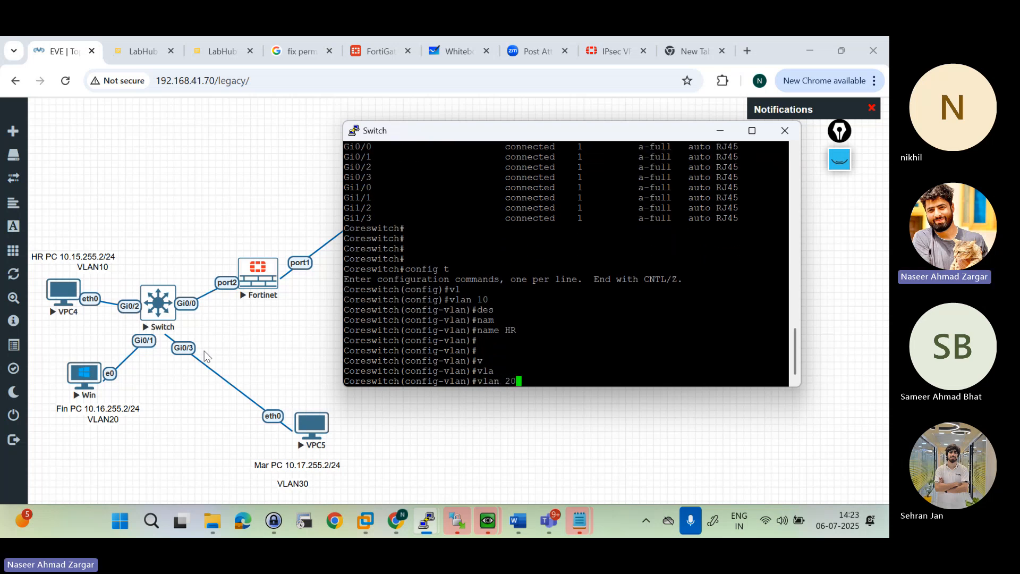
key(Return)
text(nam)
key(Tab)
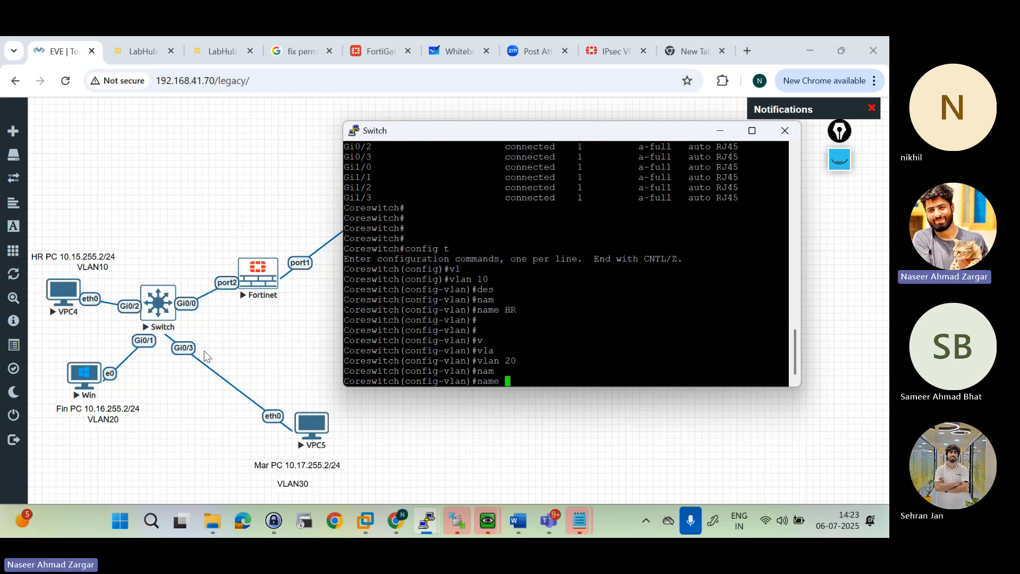
text(fin)
key(Tab)
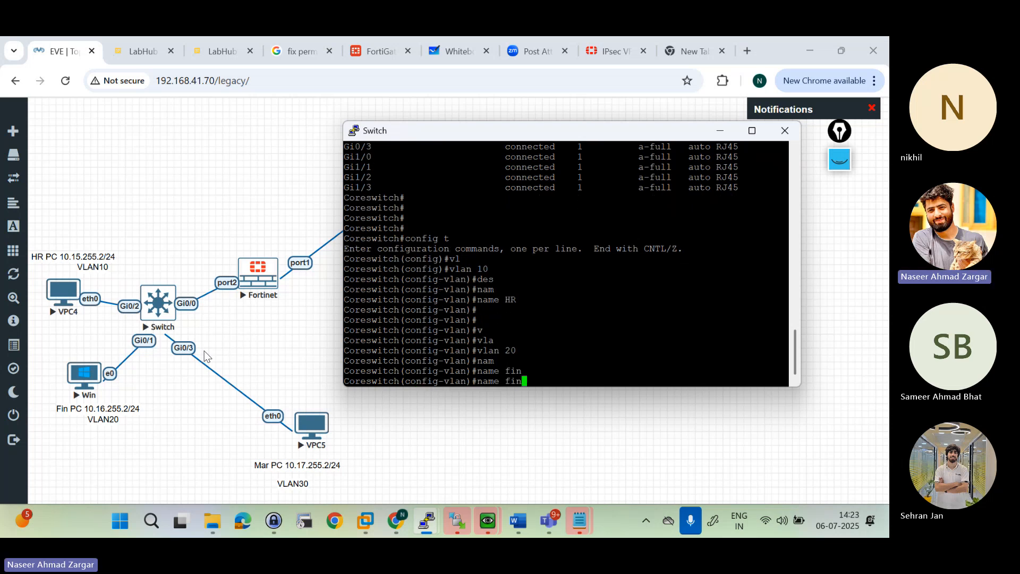
key(Return)
Step: Create VLAN 30 on the switch, name it "Mar", and leave configuration mode
text(vlqn)
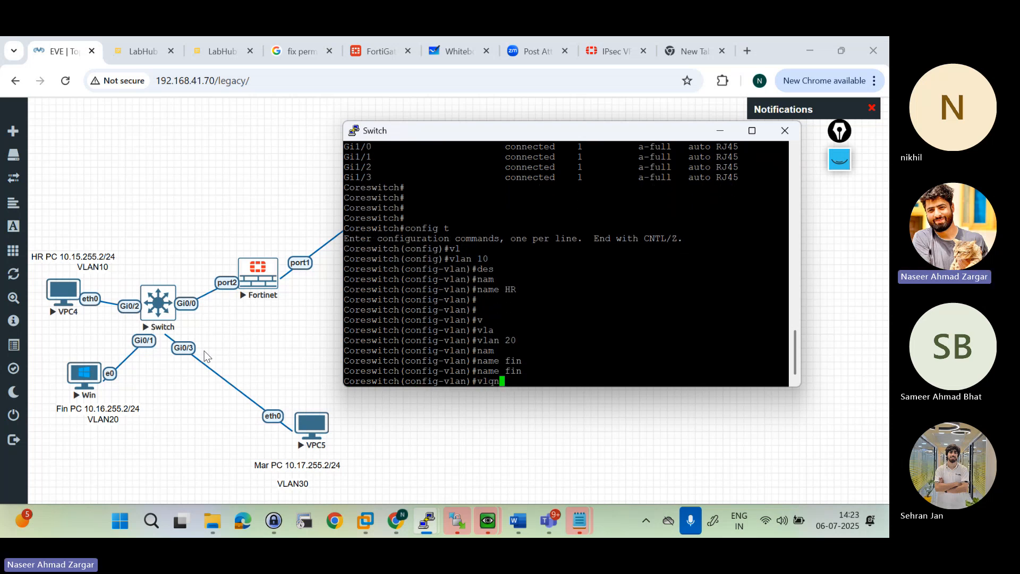
key(Tab)
key(BackSpace)
key(BackSpace)
text(an)
key(Tab)
text(30)
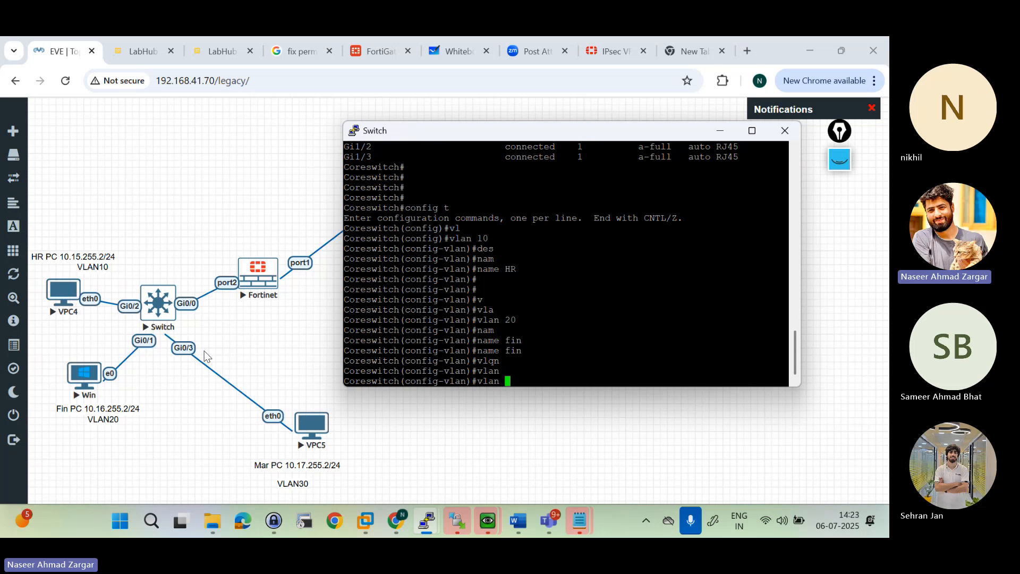
key(Return)
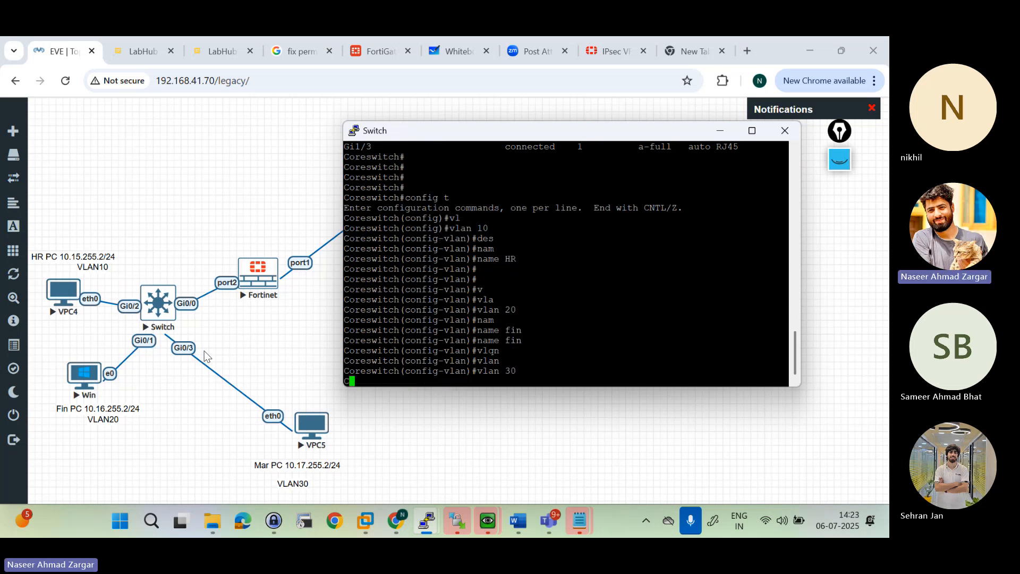
text(nam)
key(Tab)
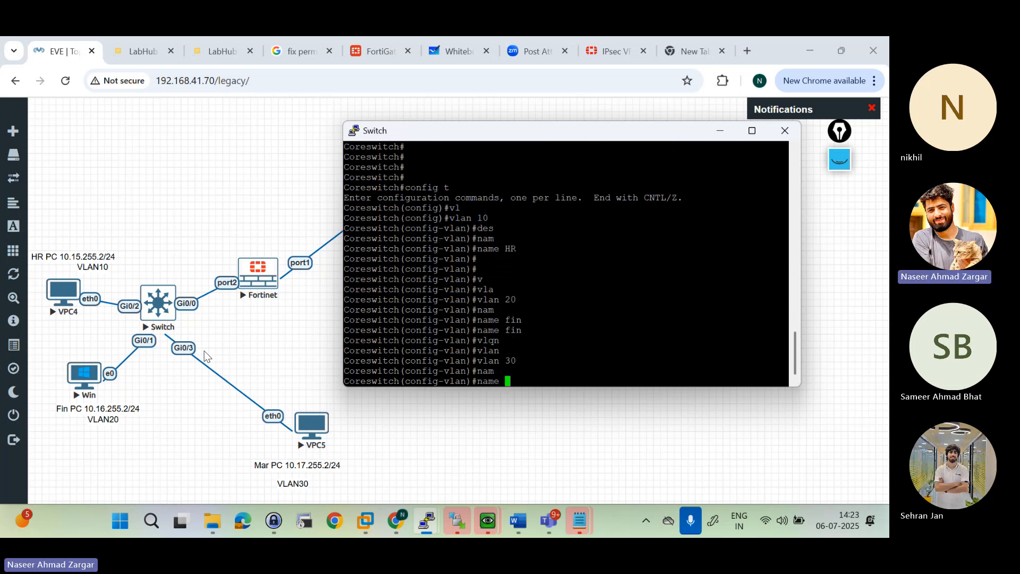
text(Mar)
key(Return)
key(Return)
key(Return)
key(Return)
text(end)
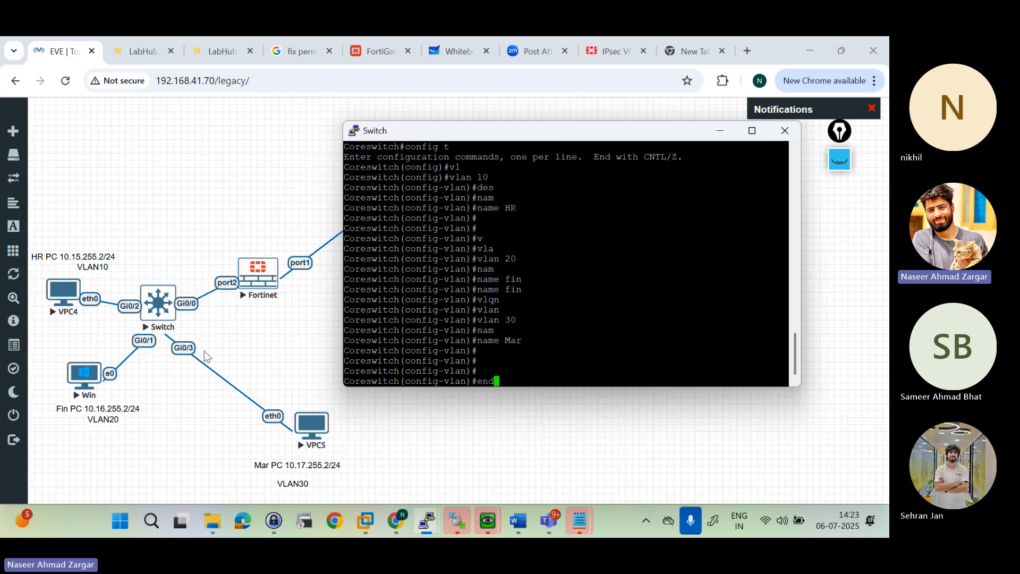
key(Return)
key(Return)
key(Return)
key(Return)
text(shiw)
key(BackSpace)
key(BackSpace)
key(BackSpace)
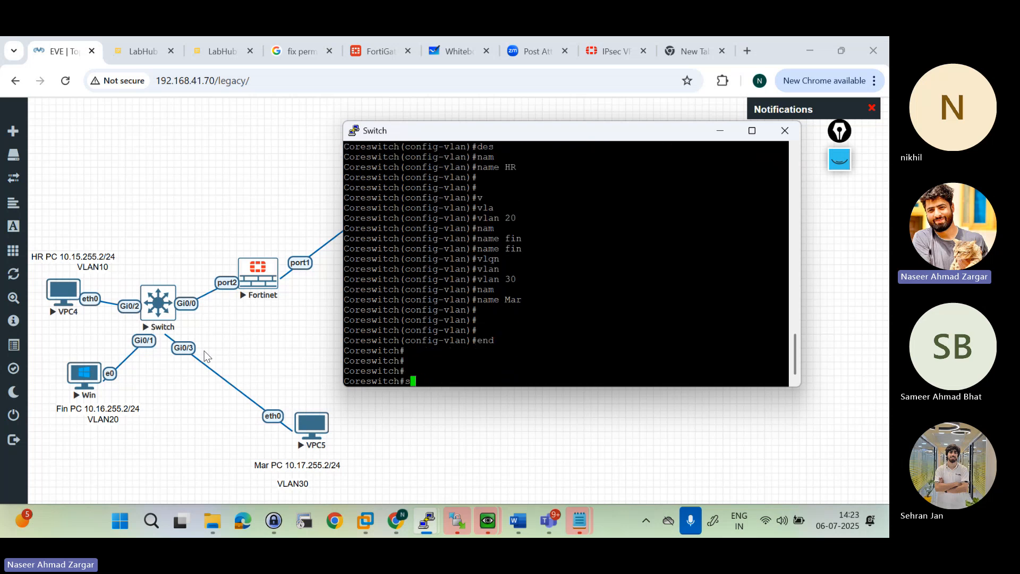
text(h)
key(Return)
key(Return)
key(Return)
key(Return)
key(Return)
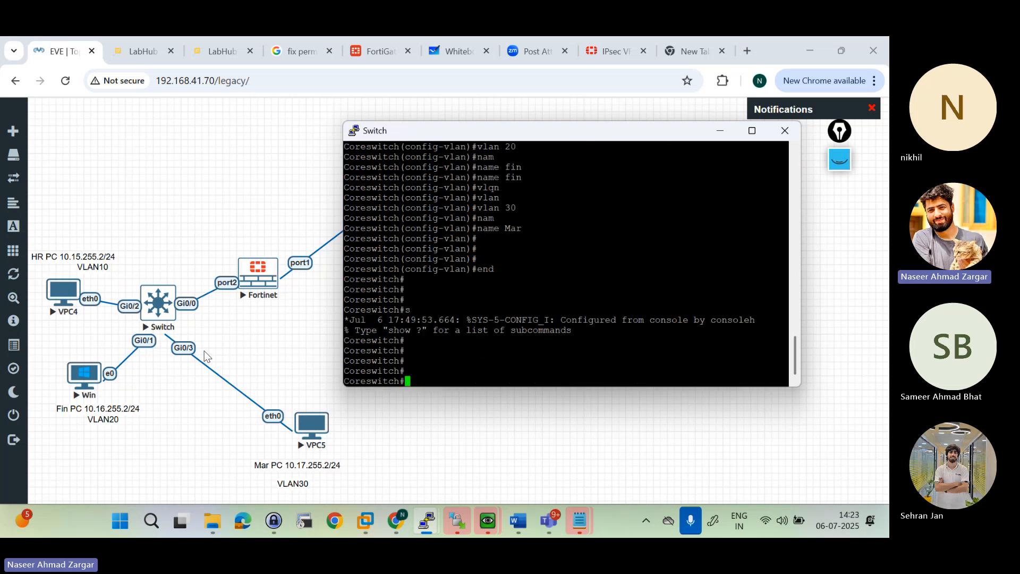
Step: Display the brief VLAN table with "sh vlan br" and check the entries for VLANs 10, 20 and 30
text(sh vl)
key(Tab)
text(anbr)
key(BackSpace)
key(BackSpace)
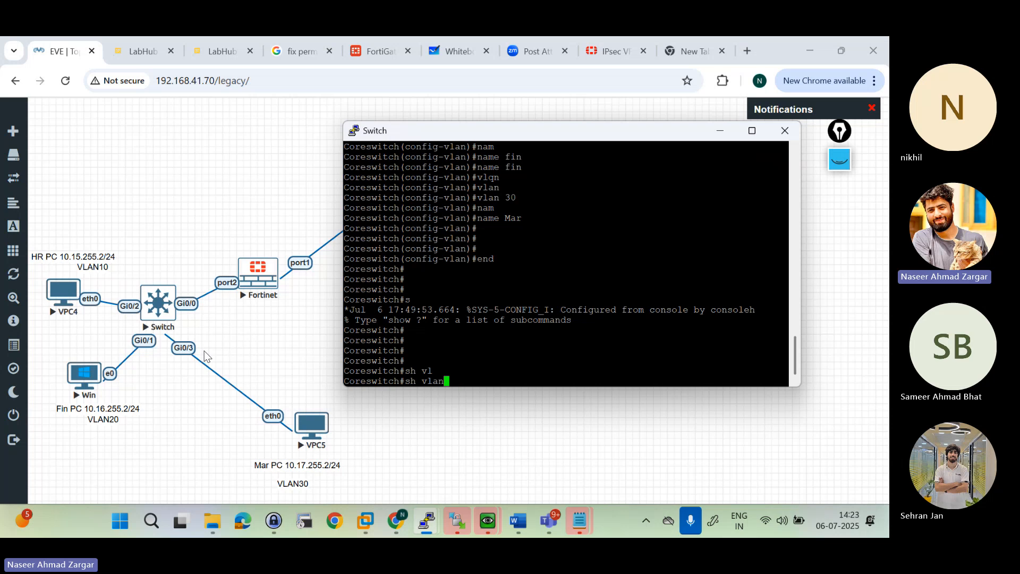
text(br)
key(Return)
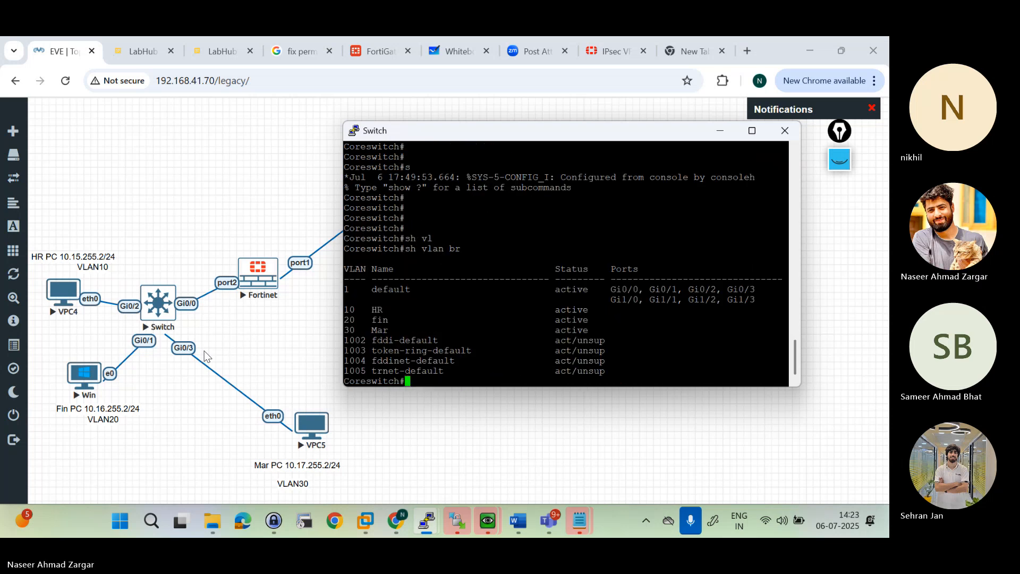
key(Return)
key(Return)
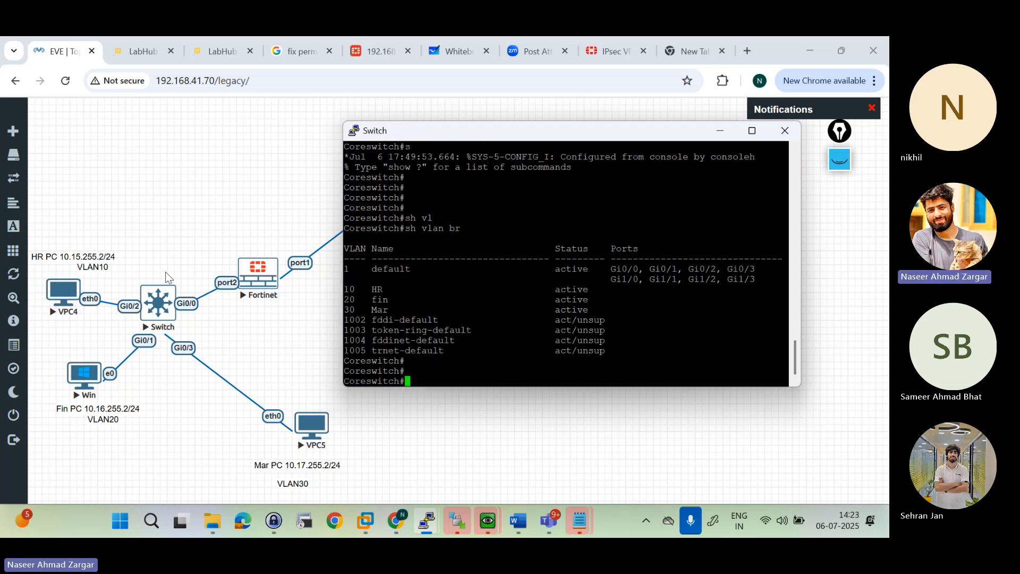
drag(358, 292, 416, 309)
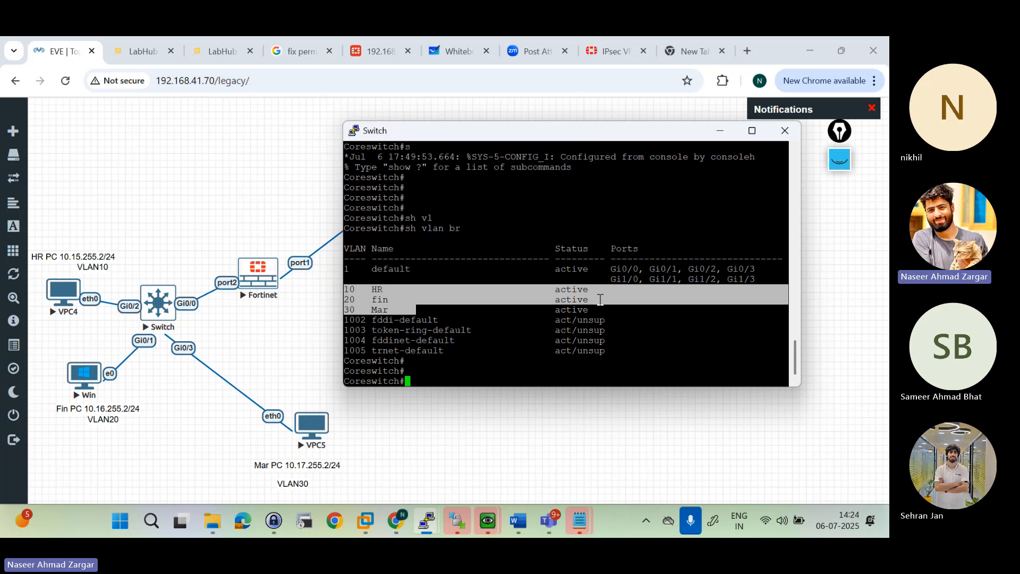
click(588, 315)
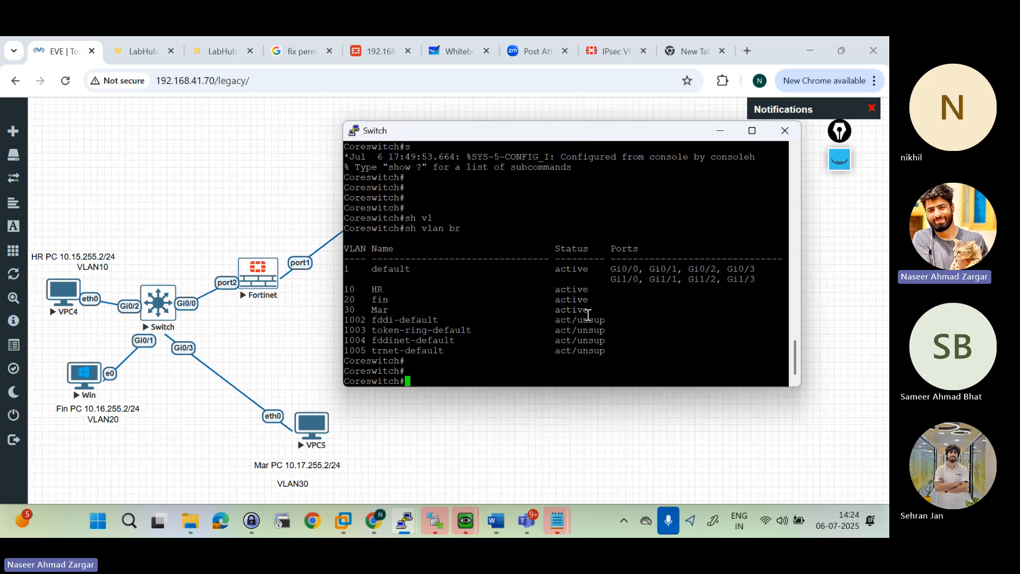
Step: Enter global configuration mode on the switch and open interface gigabitEthernet 0/2 for configuration
key(Return)
key(Return)
key(Return)
text(config t)
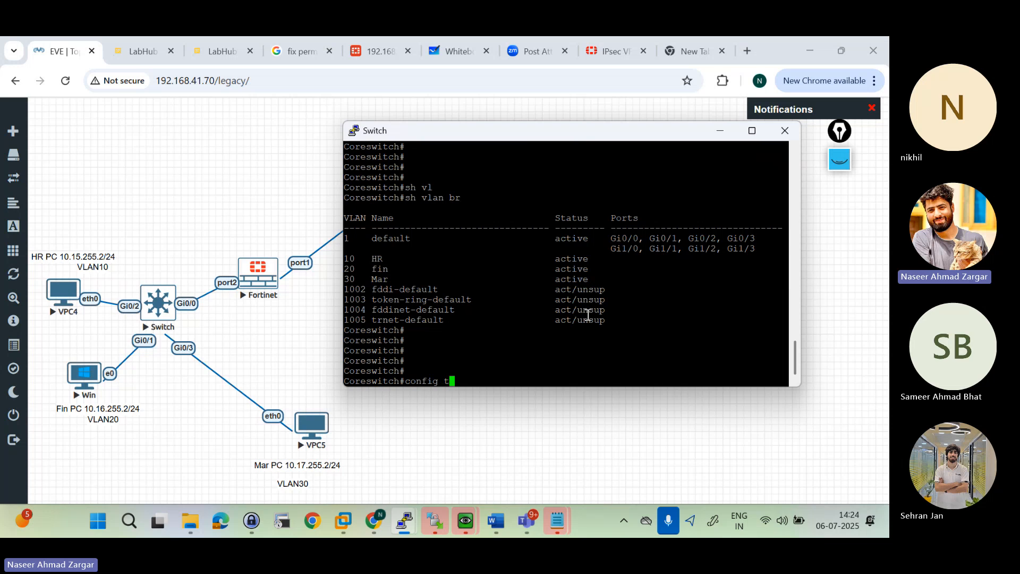
key(Return)
text(int gi)
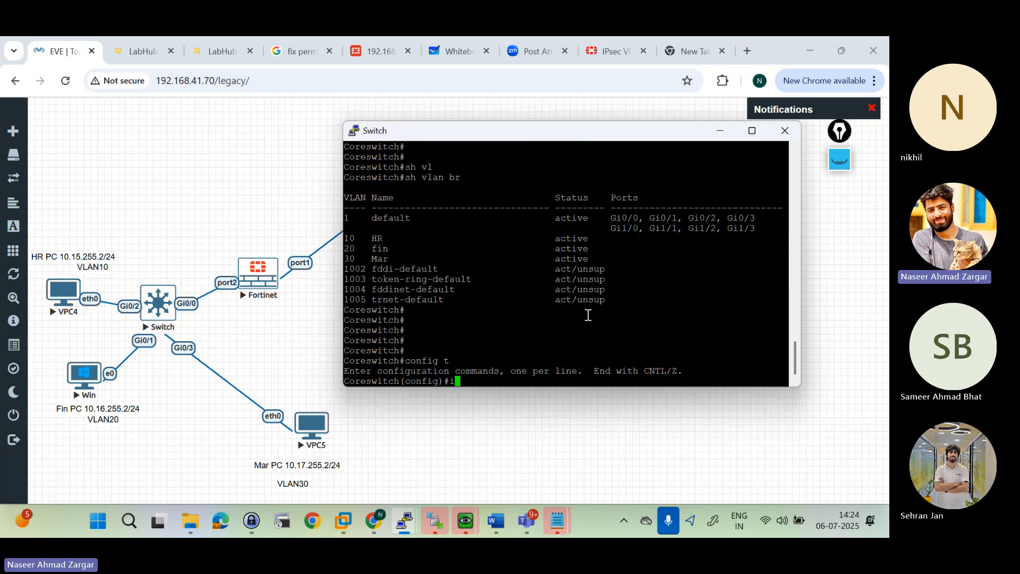
key(Tab)
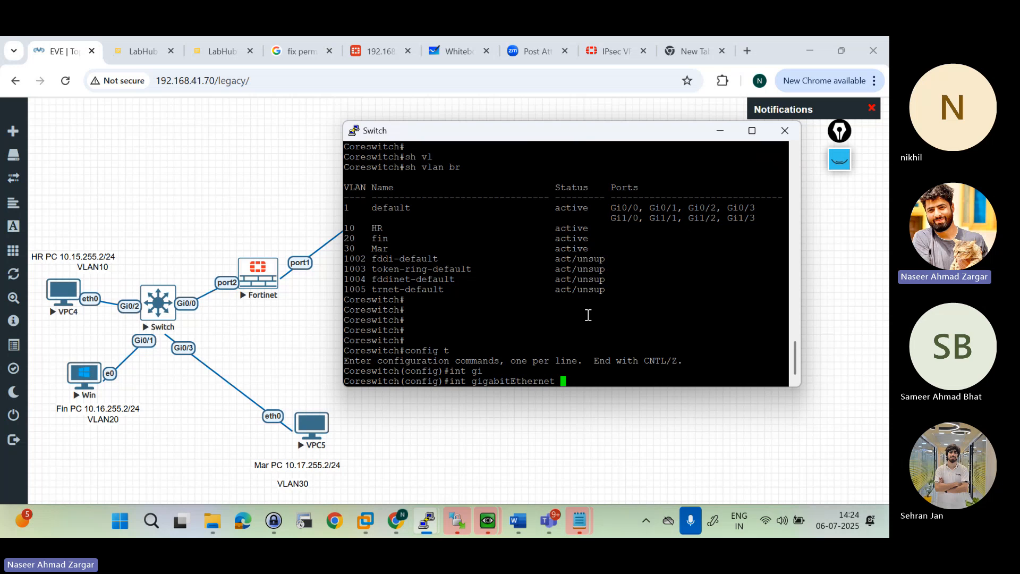
text(0/2)
key(Return)
Step: Set interface gigabitEthernet 0/2 to access mode with "switchport mode access"
text(switch(config-if)#s)
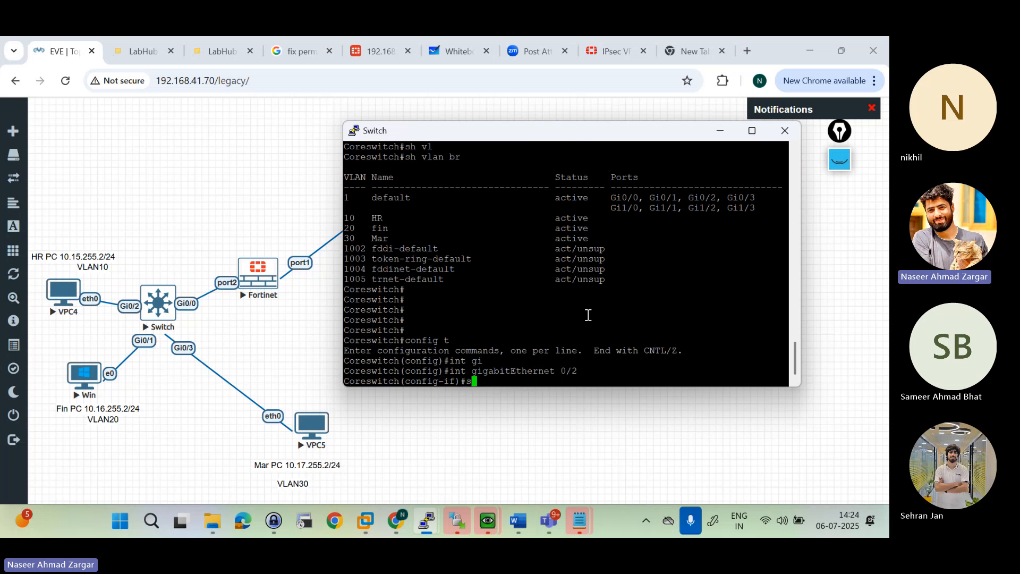
key(Tab)
text(i)
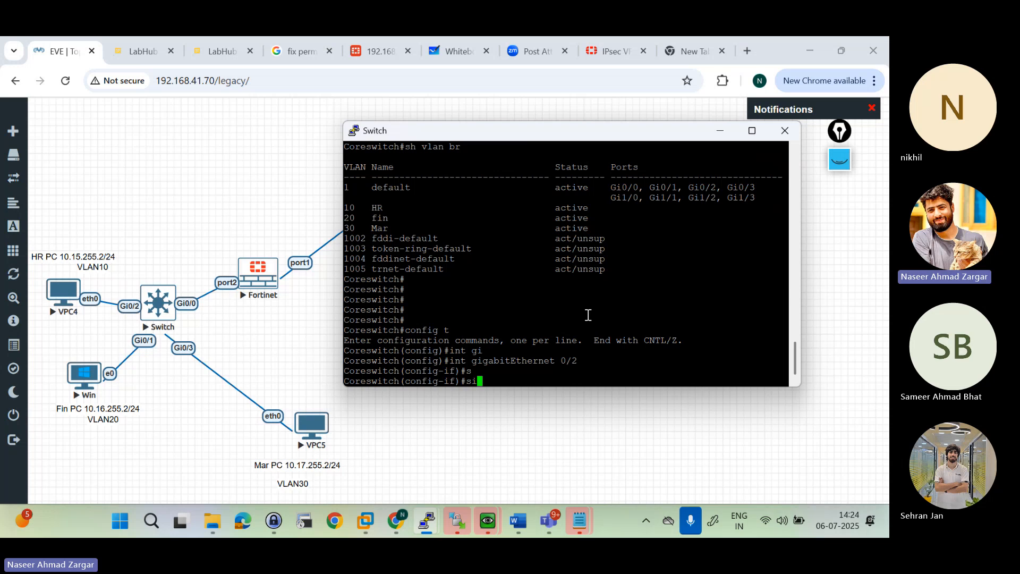
key(BackSpace)
text(w)
key(Tab)
text(mo)
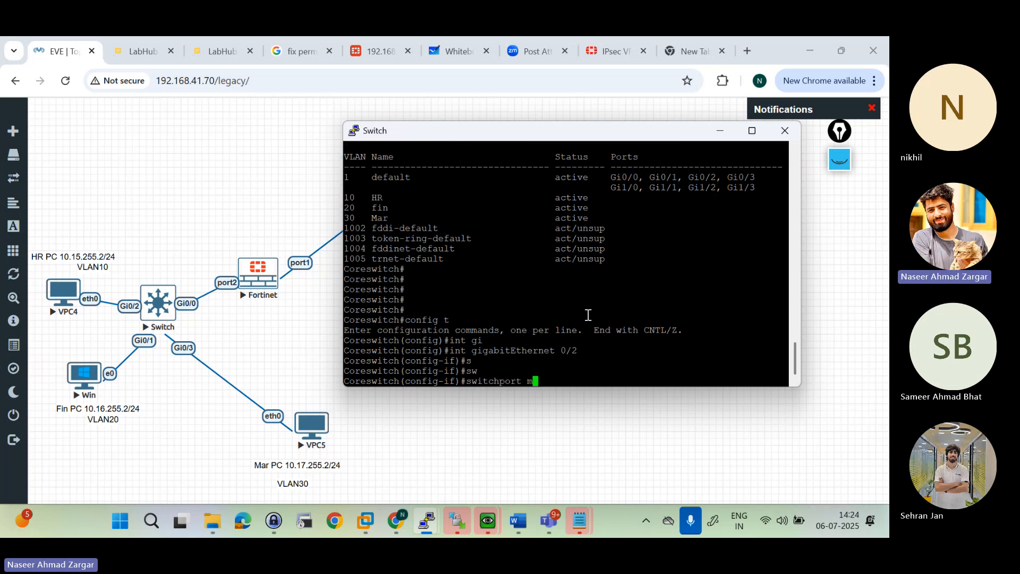
key(Tab)
text(acc)
key(Tab)
key(Return)
Step: Assign interface gigabitEthernet 0/2 to VLAN 10 with "switchport access vlan 10"
text(switch(config-if)#s)
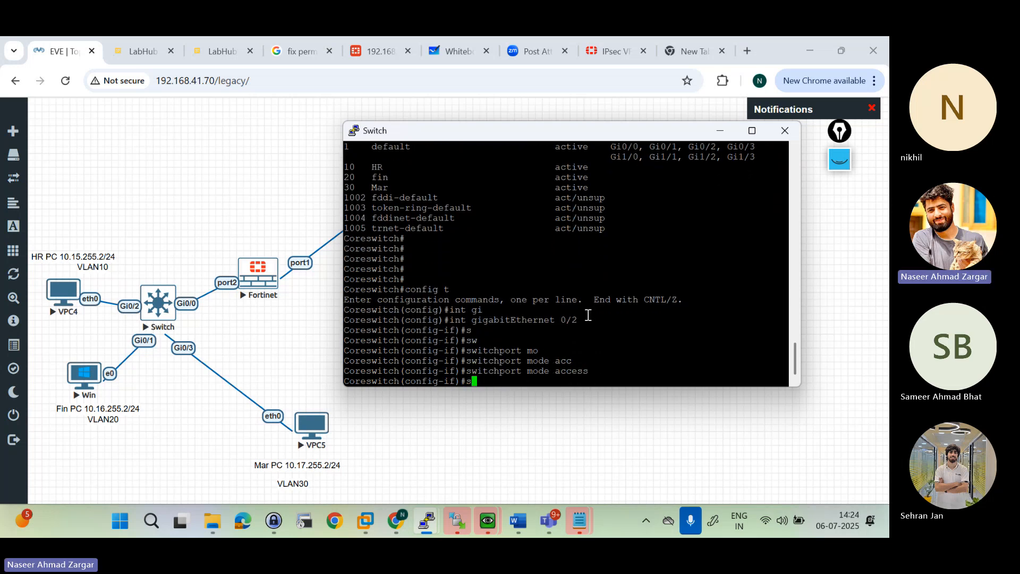
key(Tab)
text(i)
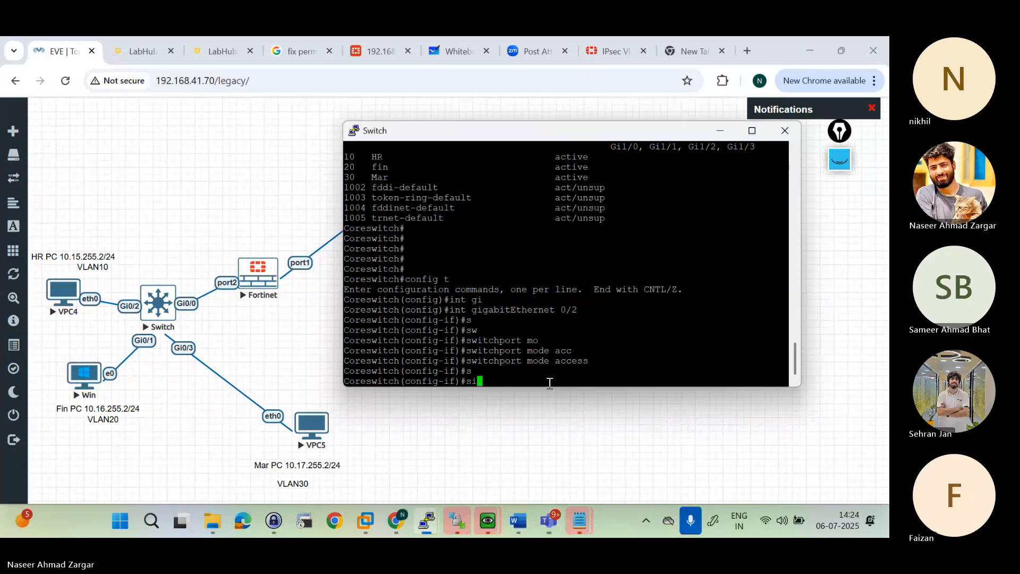
key(BackSpace)
text(w)
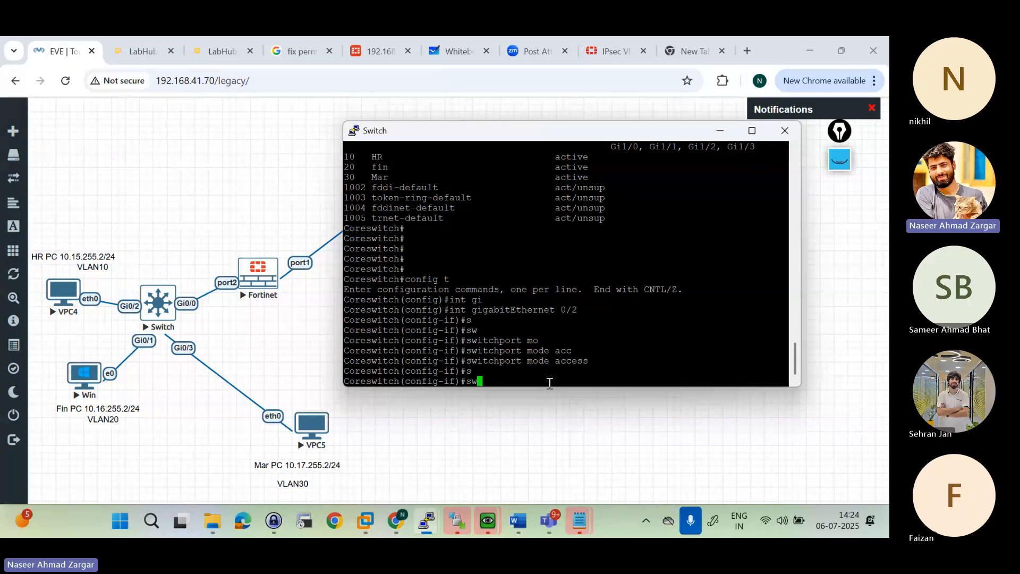
text(i)
key(Tab)
text(ac)
key(Tab)
text(vl)
Step: Give interface gigabitEthernet 0/2 the description "HR Dpt" and leave configuration mode
key(Tab)
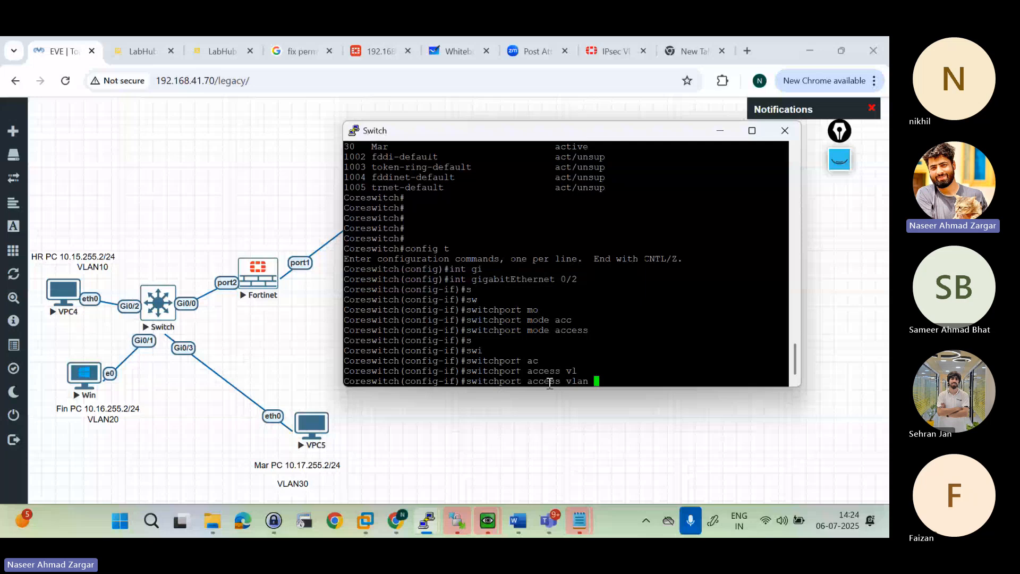
text(10)
key(Return)
text(des)
key(Tab)
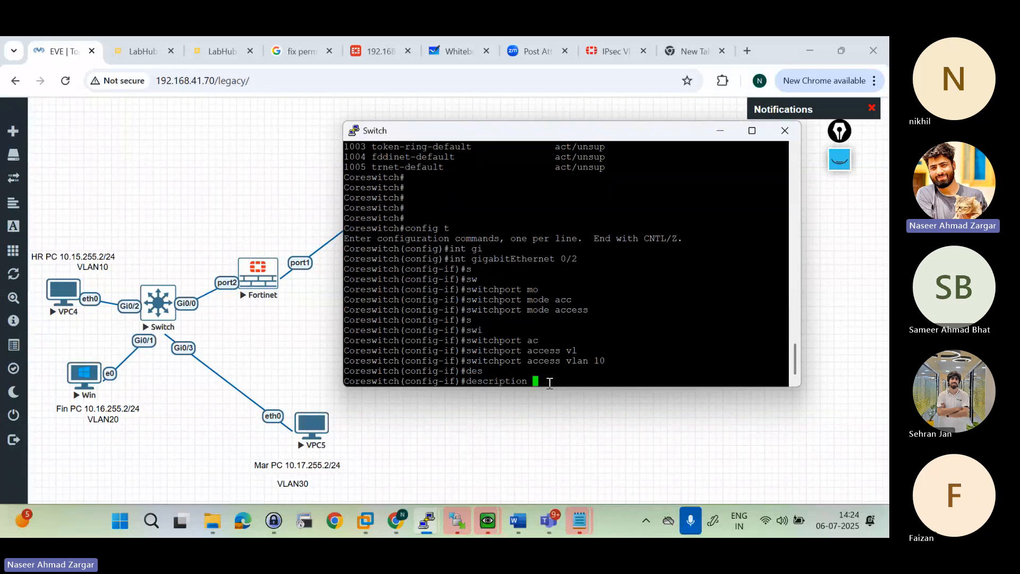
text(HR PC)
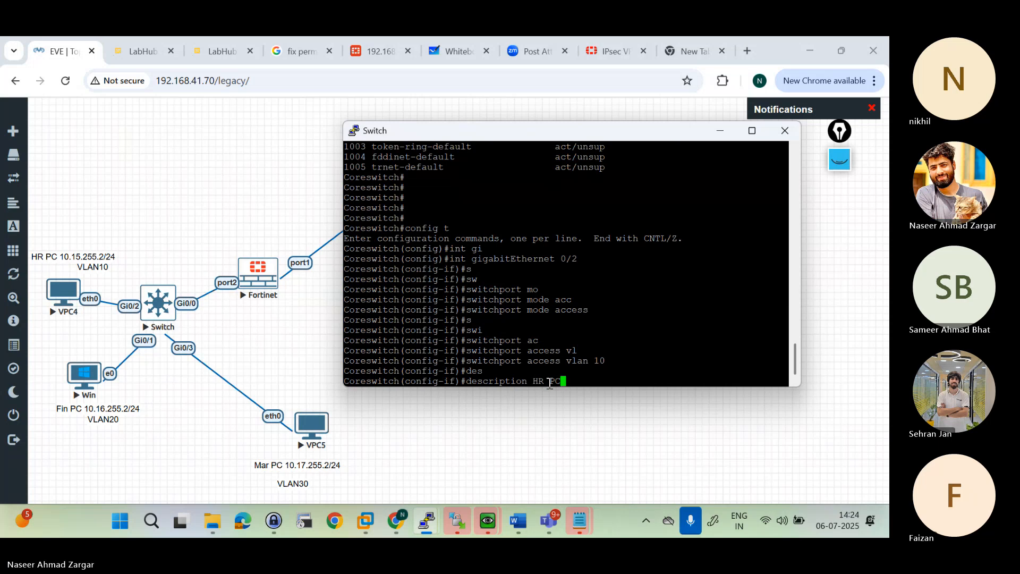
key(BackSpace)
key(BackSpace)
text(Dpt)
key(Return)
key(Return)
key(Return)
key(Return)
key(Return)
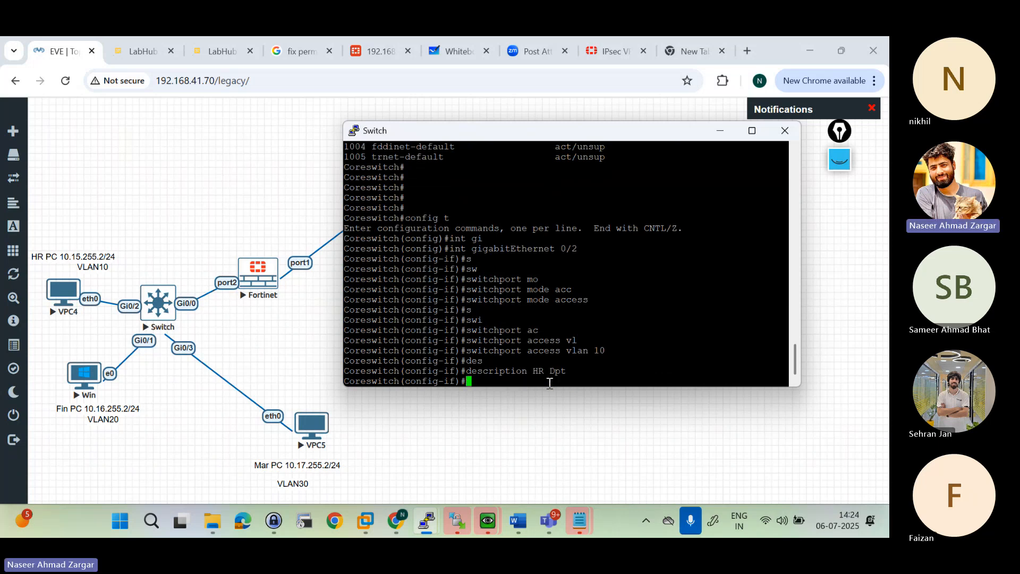
text(end)
key(Return)
key(Return)
key(Return)
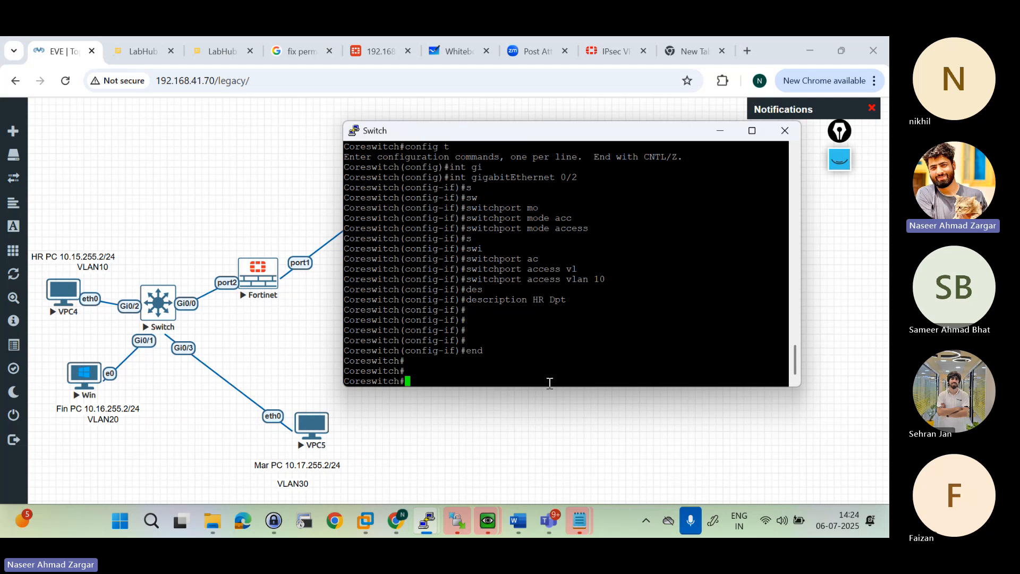
Step: Enter global configuration mode again and open interface gigabitEthernet 0/1 for configuration
key(Return)
key(Return)
text(config t)
key(Return)
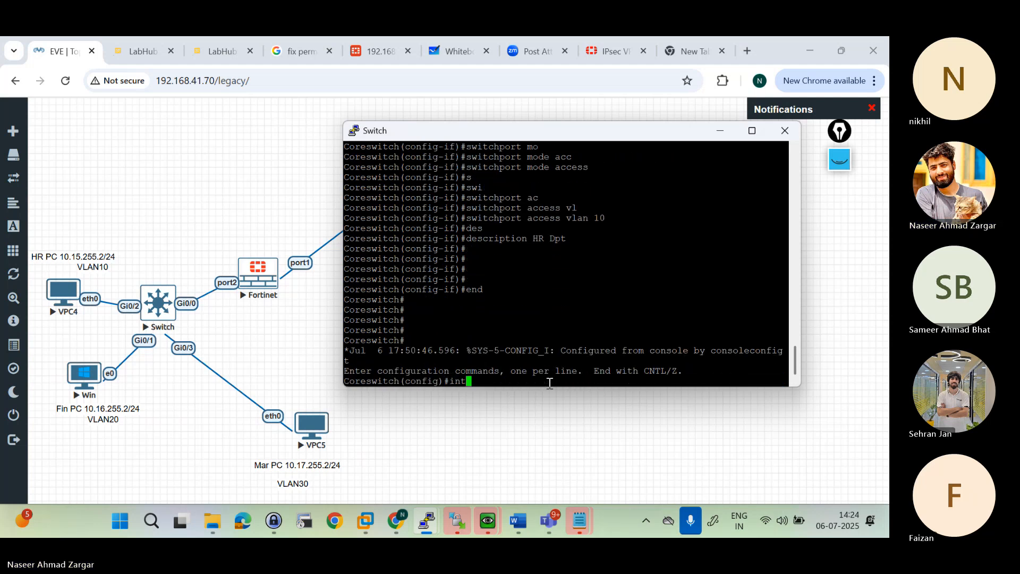
text(int g)
key(Tab)
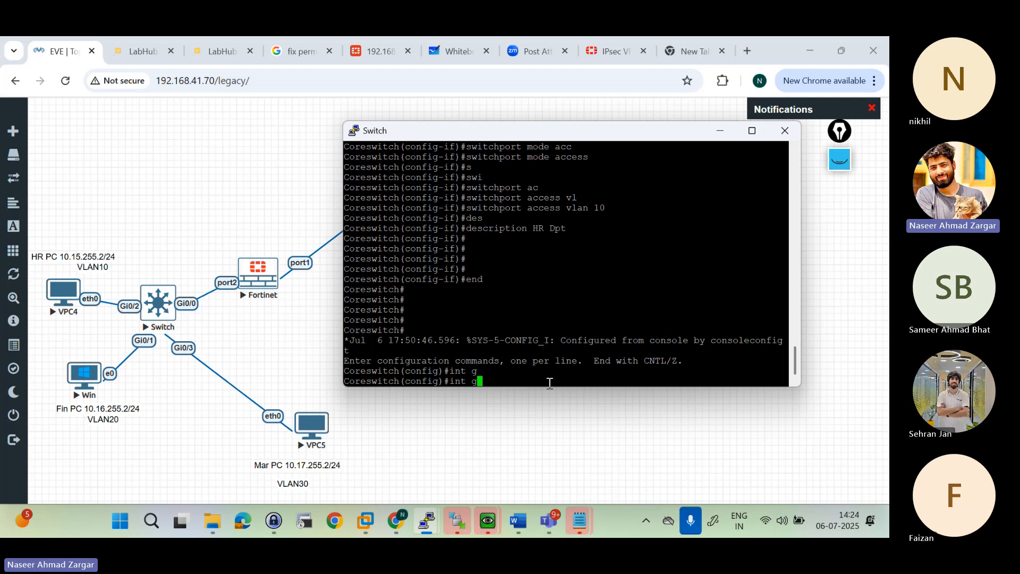
text(i)
key(Tab)
text(0/1)
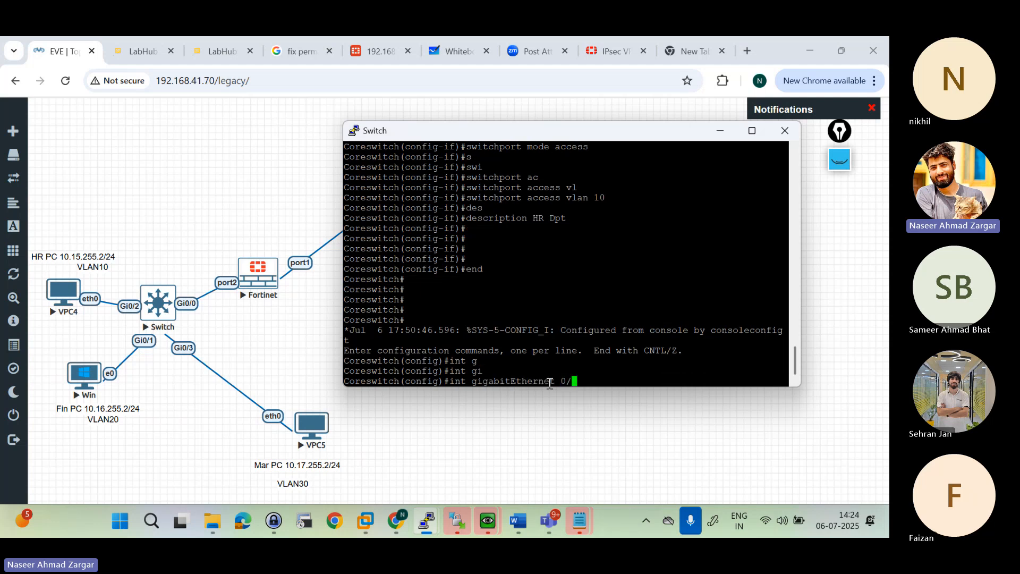
key(Return)
Step: Set interface gigabitEthernet 0/1 to access mode with "switchport mode access"
text(switch(config-if)#s)
key(Tab)
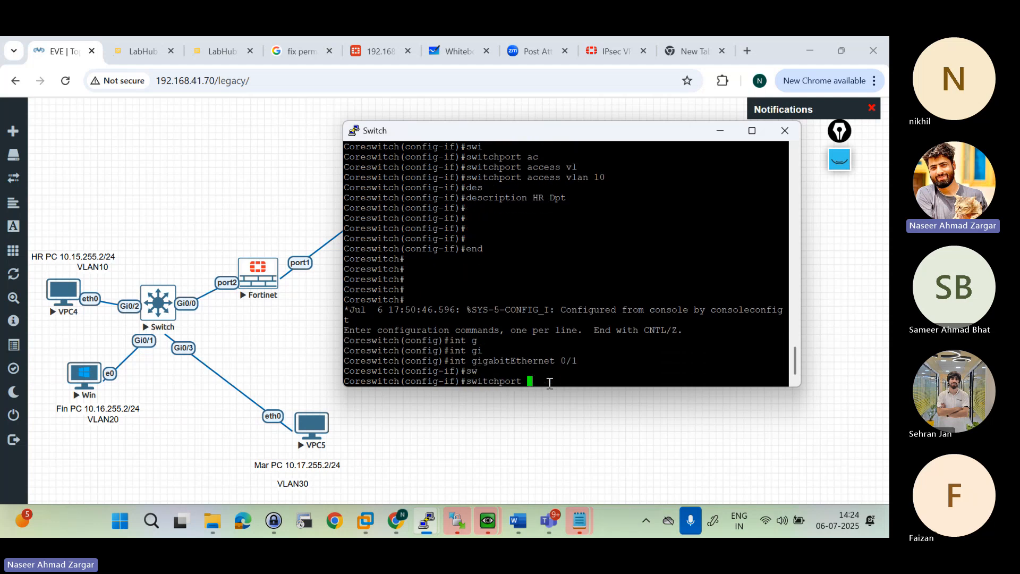
text(mo)
key(Tab)
text(acc)
key(Tab)
key(Return)
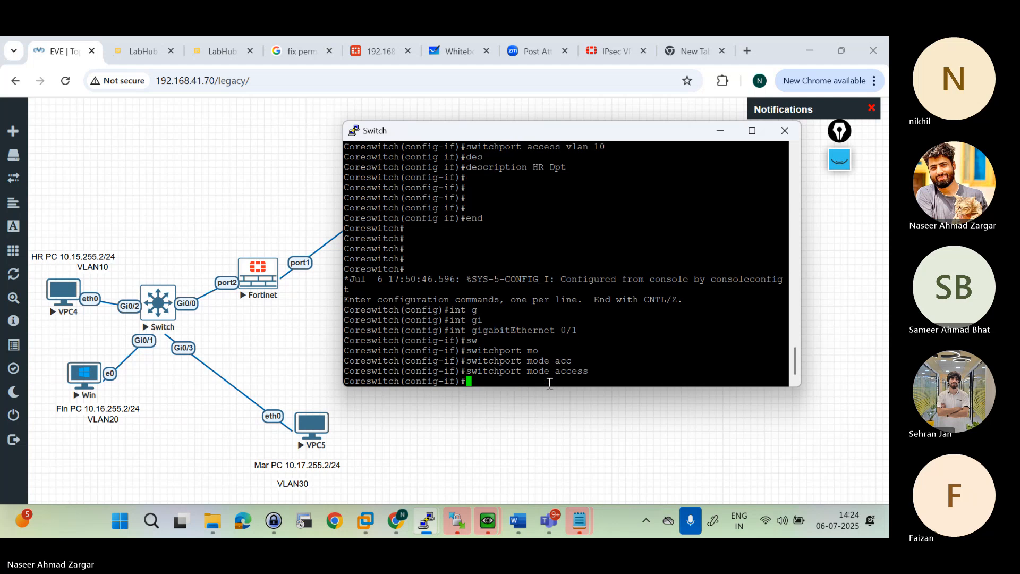
Step: Assign interface gigabitEthernet 0/1 to VLAN 20 with "switchport access vlan 20"
text(swi)
key(Tab)
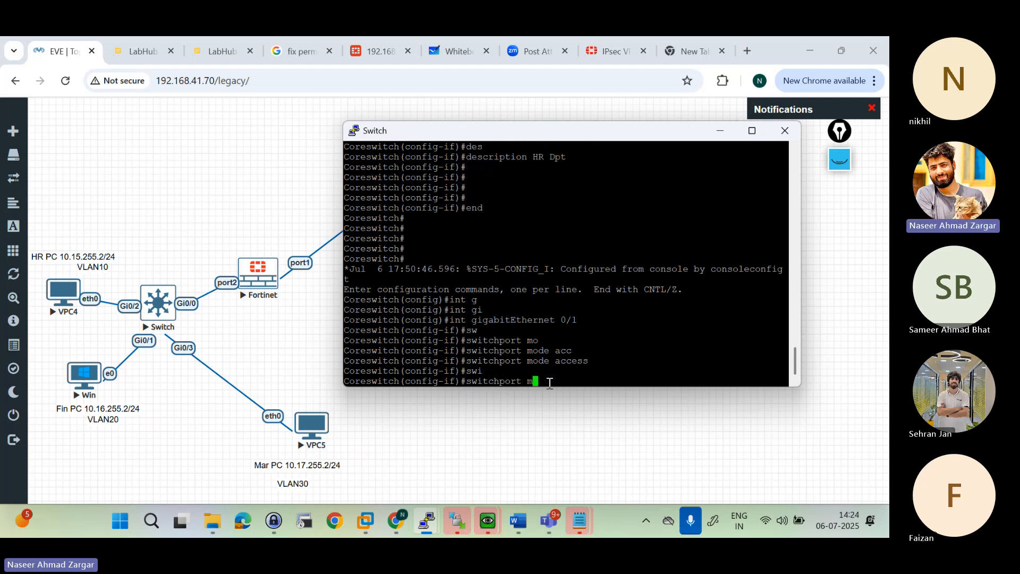
text(mo)
key(Tab)
key(BackSpace)
key(BackSpace)
text(ac)
key(Tab)
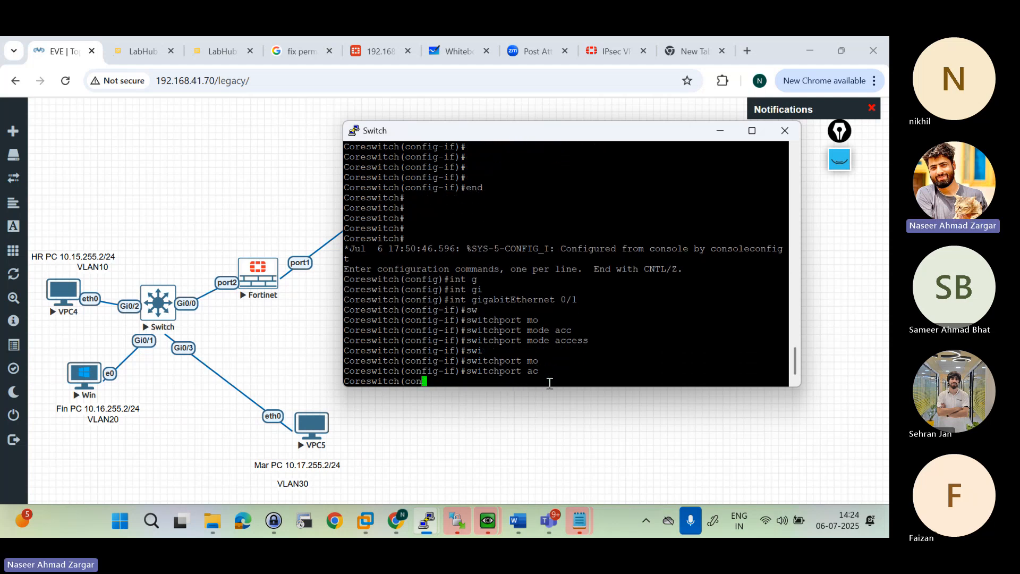
text(vl)
key(Tab)
text(20)
key(Return)
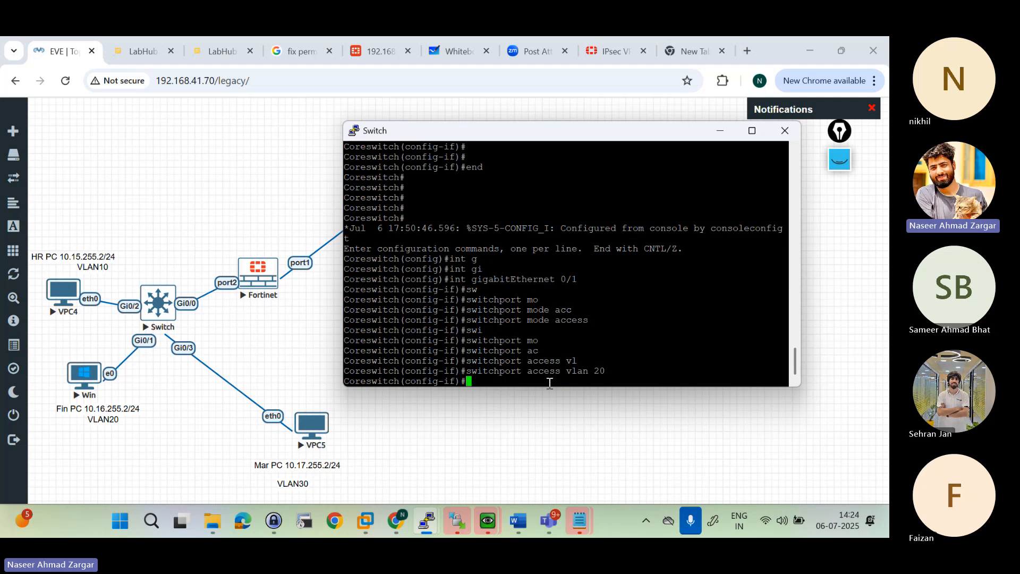
Step: Give interface gigabitEthernet 0/1 the description "Fin Dpt"
text(des)
key(Tab)
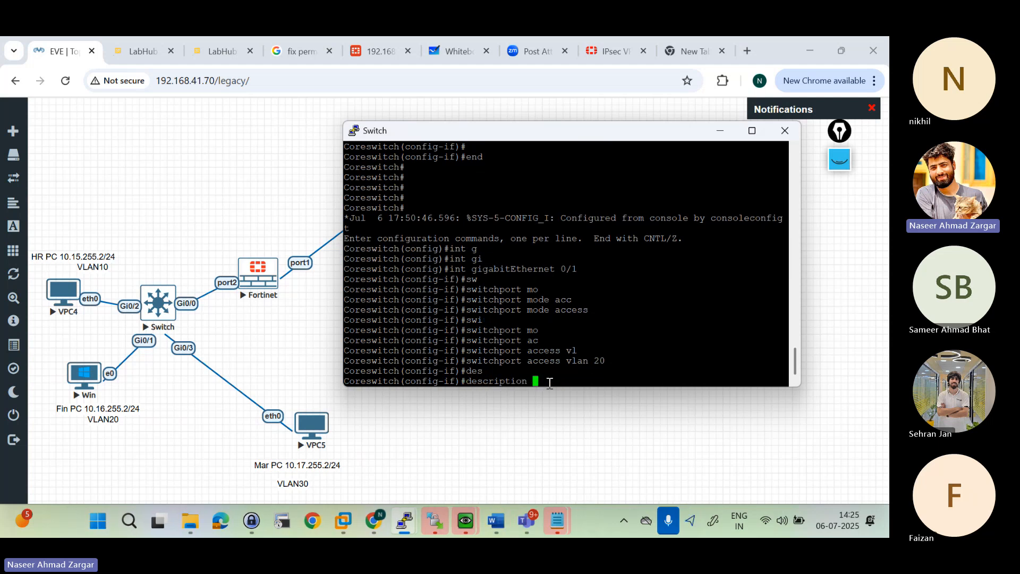
text(Fin Dpt)
key(Return)
key(Return)
key(Return)
Step: Exit the gigabitEthernet 0/1 configuration and open interface gigabitEthernet 0/3 for configuration
text(e)
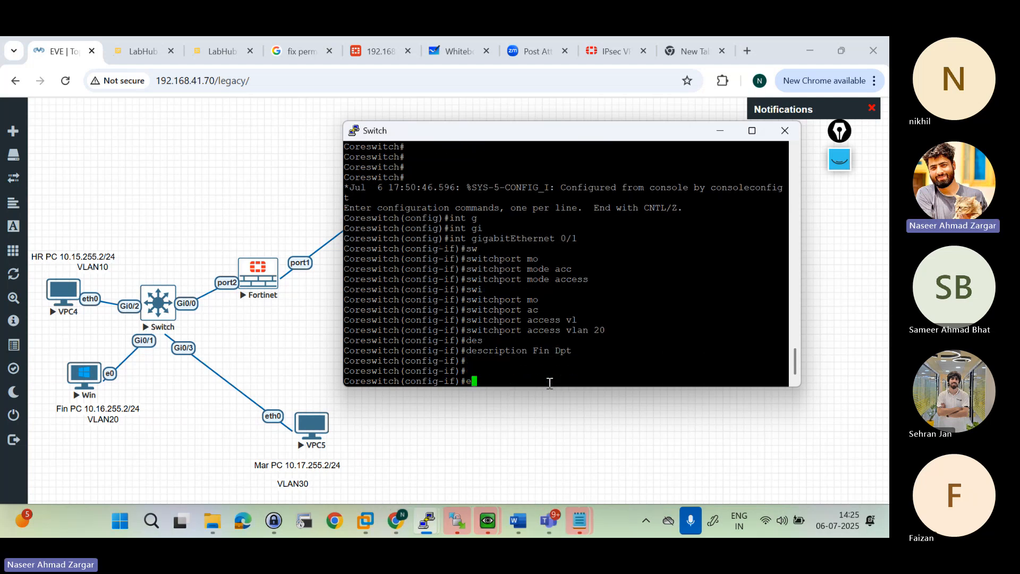
text(xit)
key(Return)
text(int g)
key(Tab)
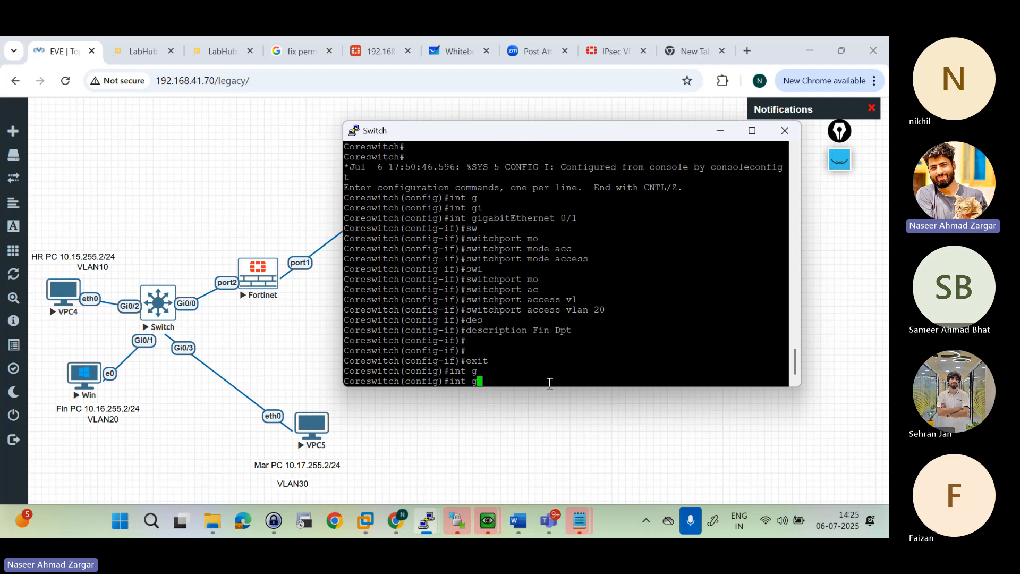
text(ig)
key(Tab)
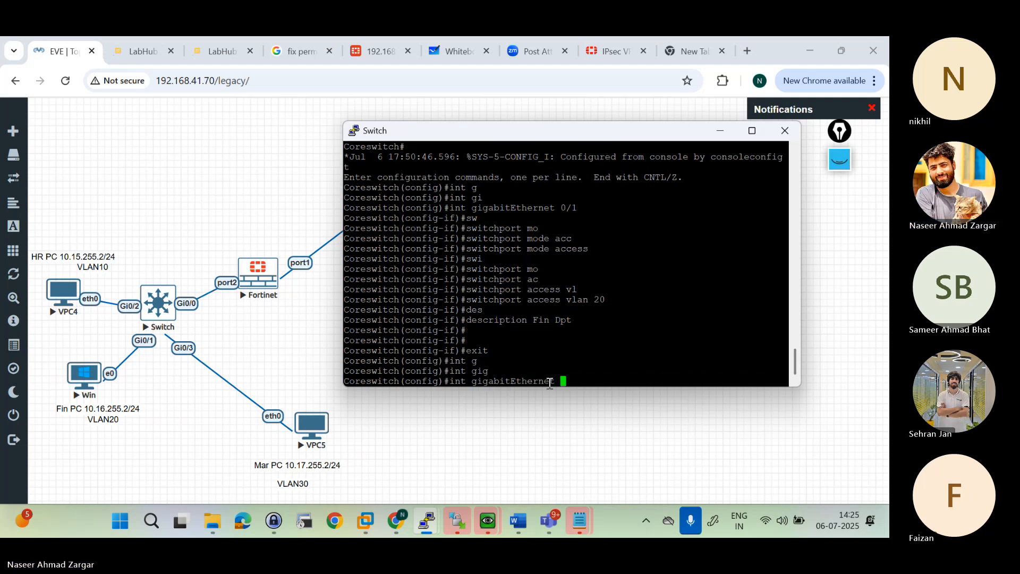
text(0/3)
key(Return)
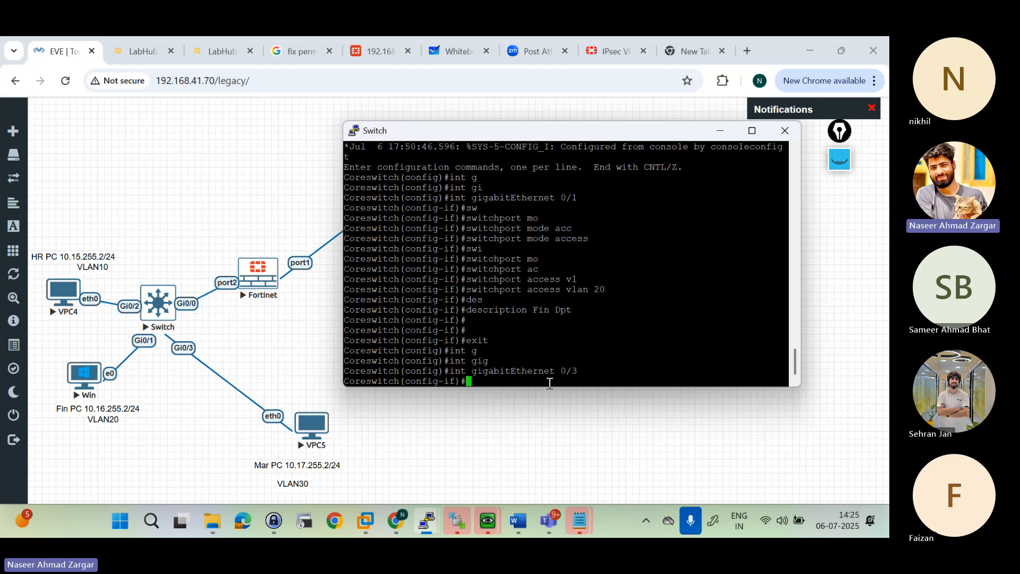
Step: Set interface gigabitEthernet 0/3 to access mode with "switchport mode access"
text(sw)
key(Tab)
text(mo)
key(Tab)
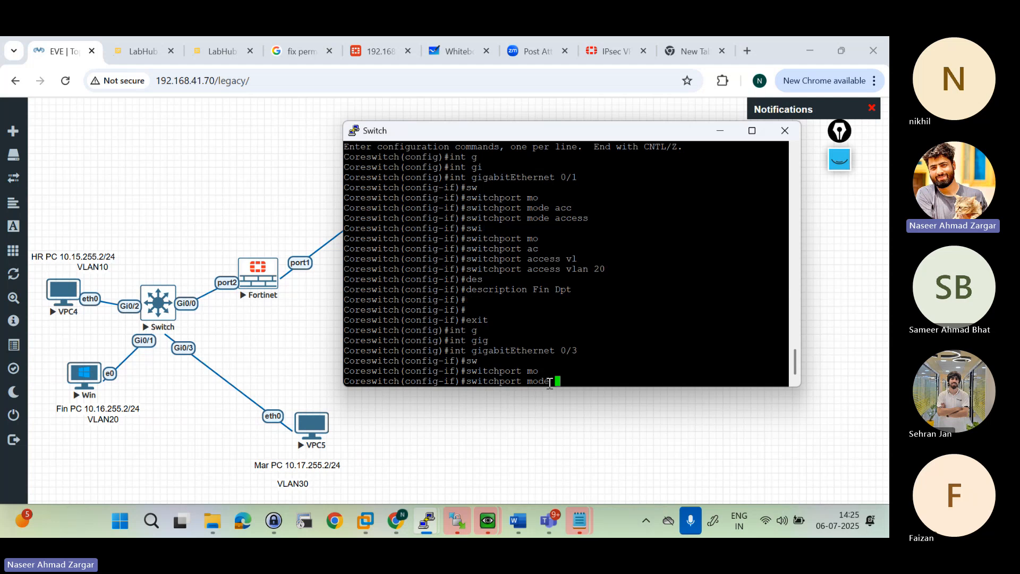
text(acc)
key(Tab)
key(Return)
Step: Assign interface gigabitEthernet 0/3 to VLAN 30 with "switchport access vlan 30"
text(s)
key(Tab)
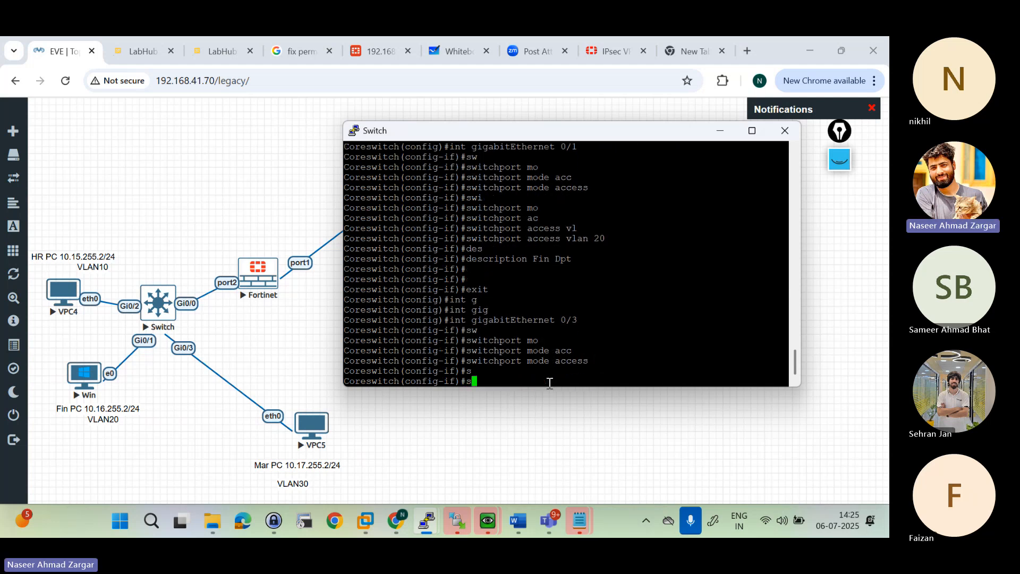
text(wi)
key(Tab)
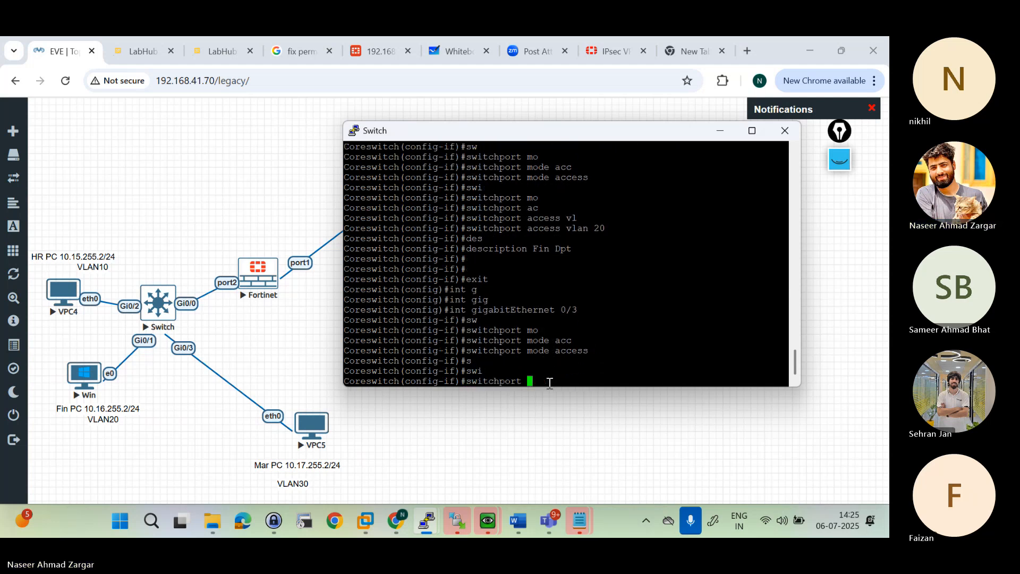
text(ac)
key(Tab)
text(vl)
key(Tab)
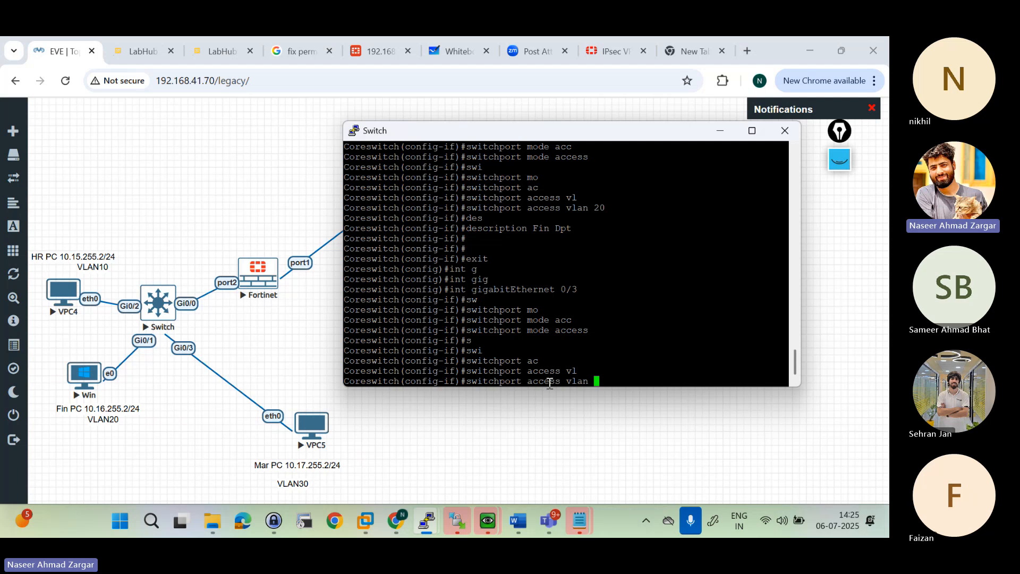
text(30)
key(Return)
key(Return)
key(Return)
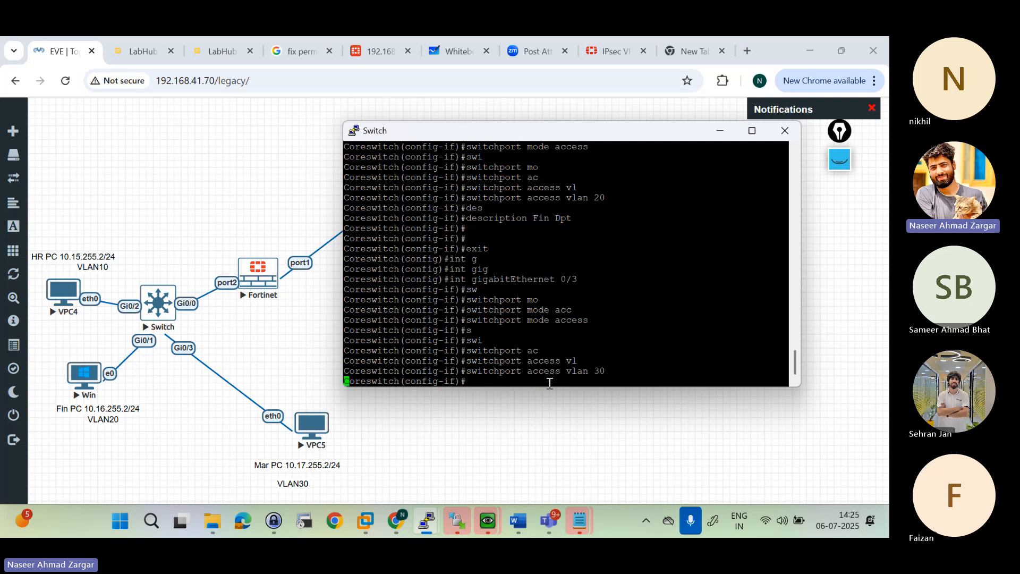
Step: Give interface gigabitEthernet 0/3 the description "Mar DPT" and leave configuration mode
text(des)
key(Tab)
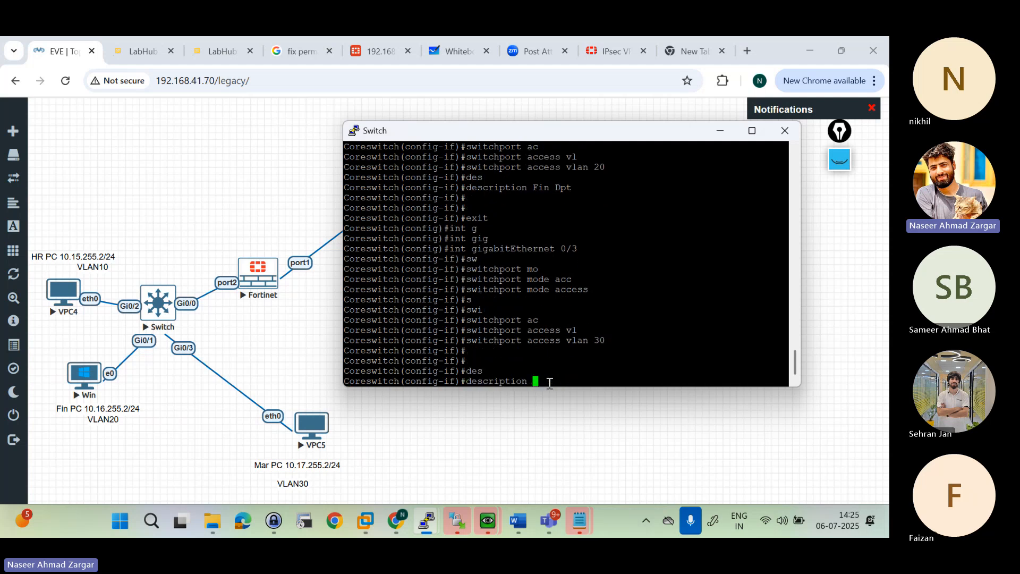
text(Mar DPT)
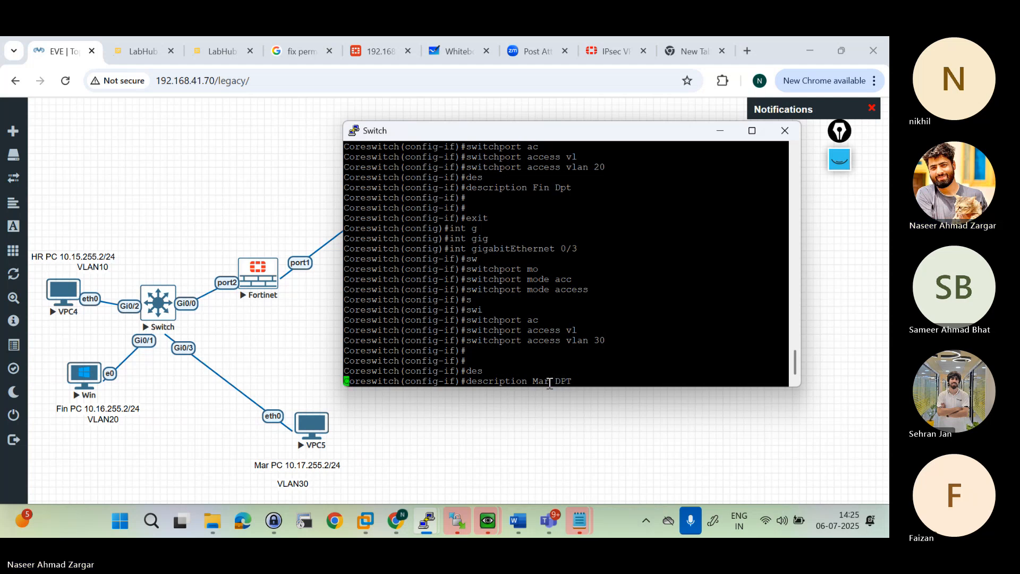
key(Return)
key(Return)
text(end)
key(Return)
key(Return)
key(Return)
key(Return)
text(shi)
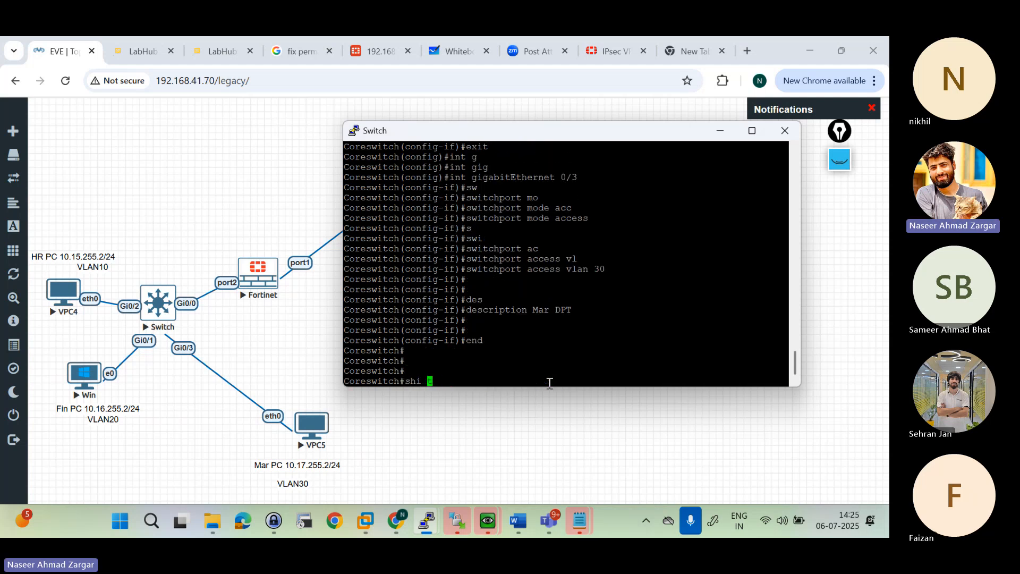
text( int)
key(Return)
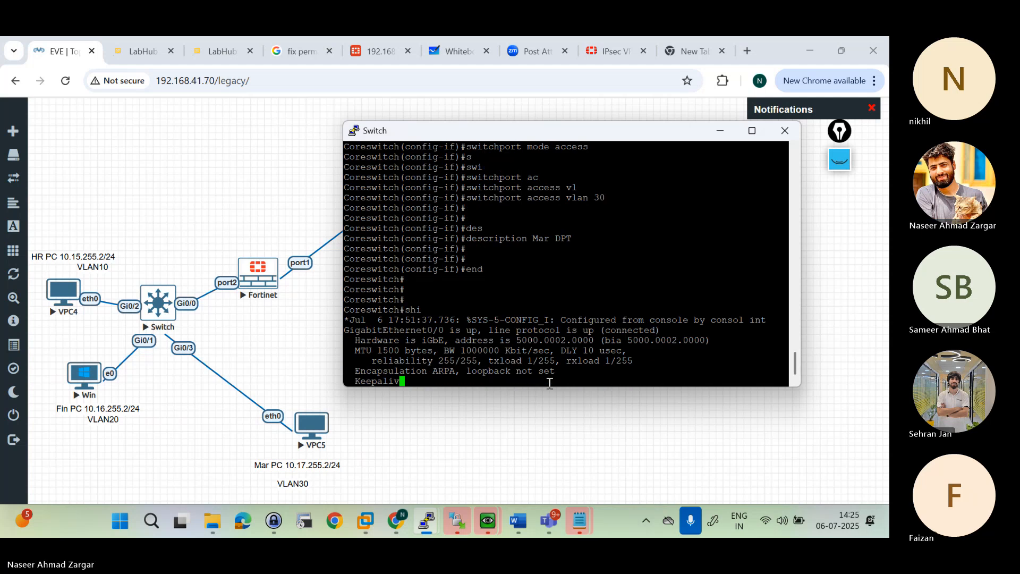
key(super)
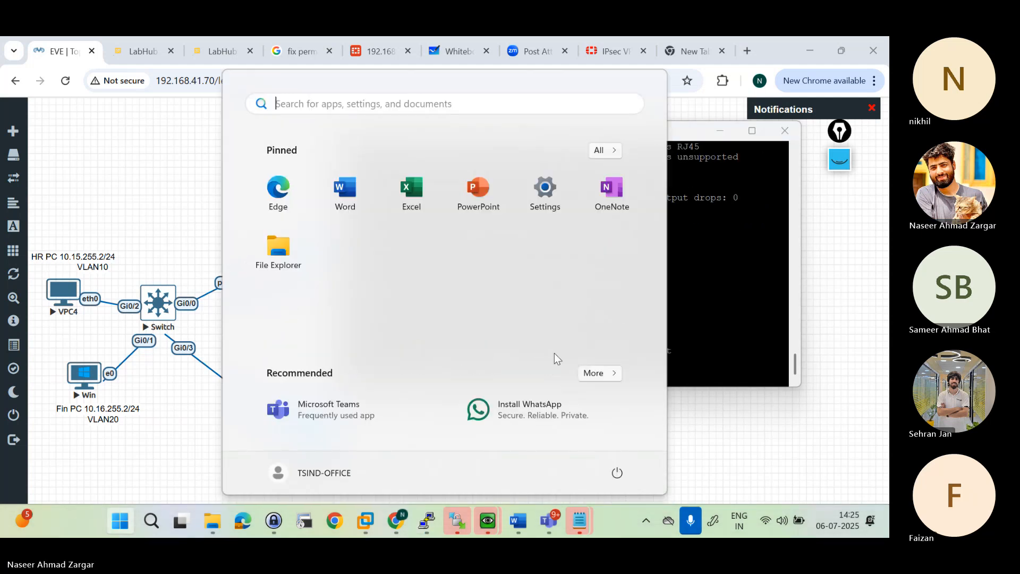
click(723, 270)
text(h#h)
key(Return)
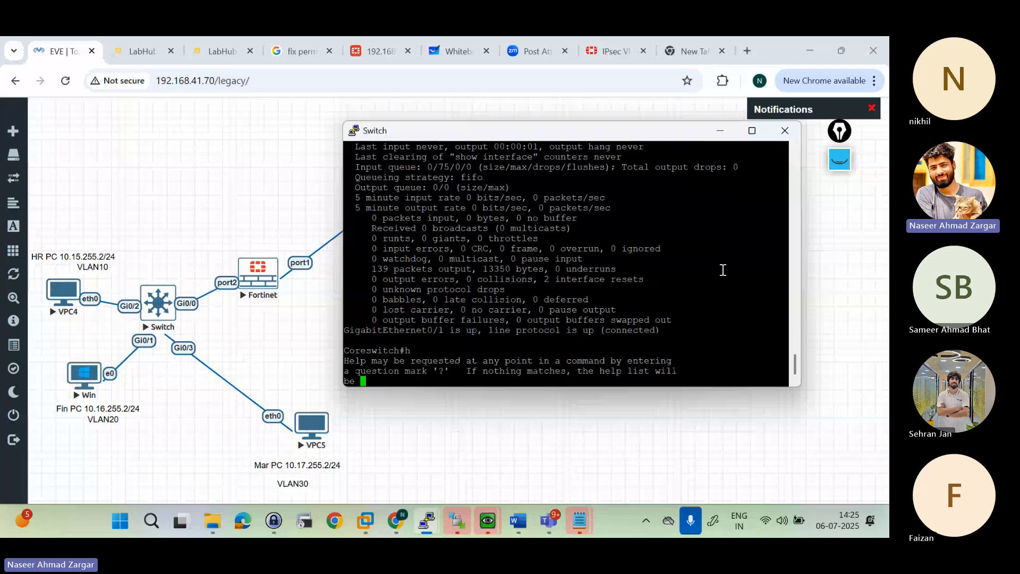
key(Return)
key(Return)
text(sh int)
key(ctrl+c)
key(ctrl+c)
key(ctrl+c)
key(ctrl+c)
Step: List the core switch's interfaces with "sh int status" and check the names and VLANs of Gi0/1, Gi0/2 and Gi0/3
text(sh int status)
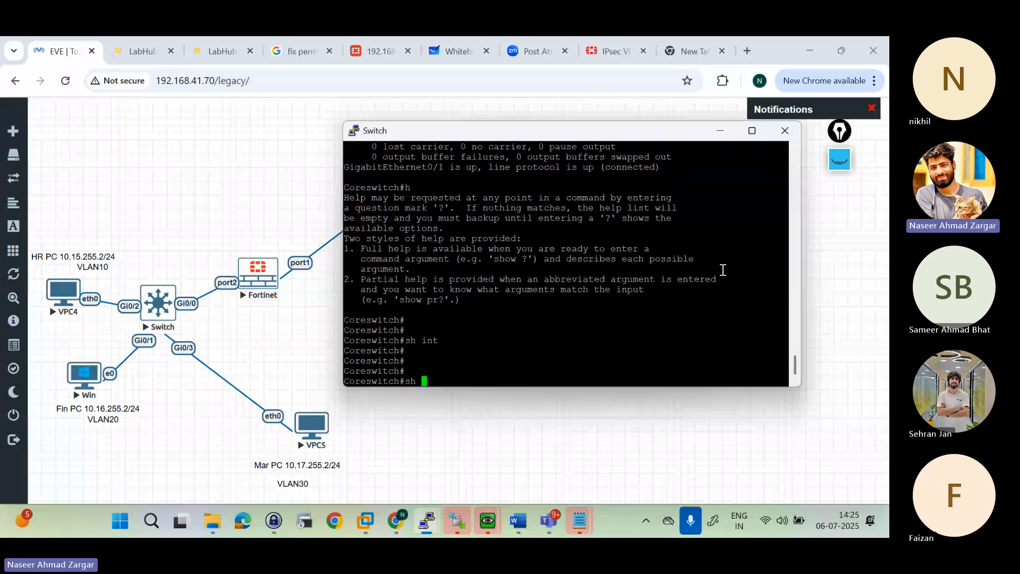
key(Return)
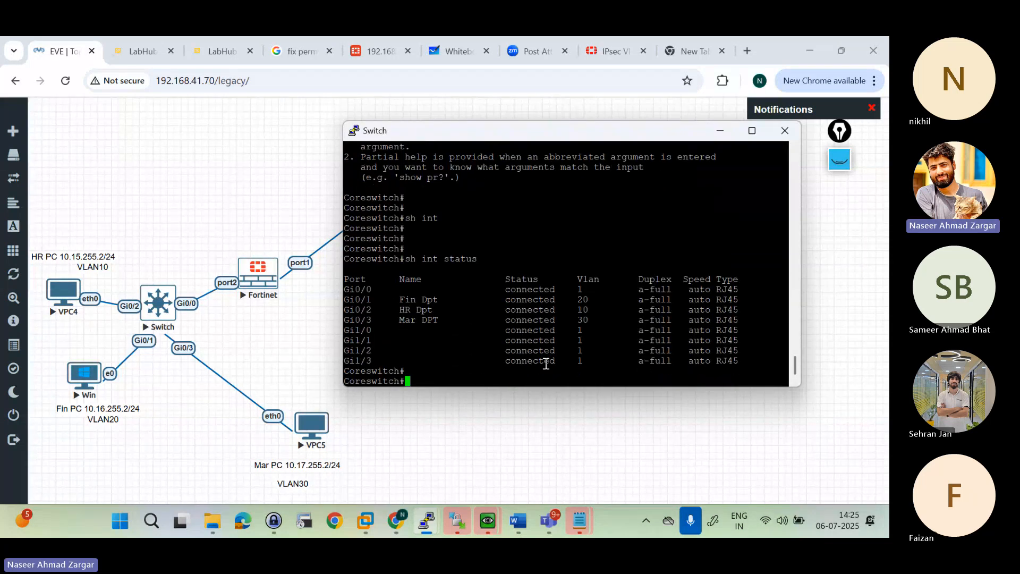
drag(345, 296, 658, 322)
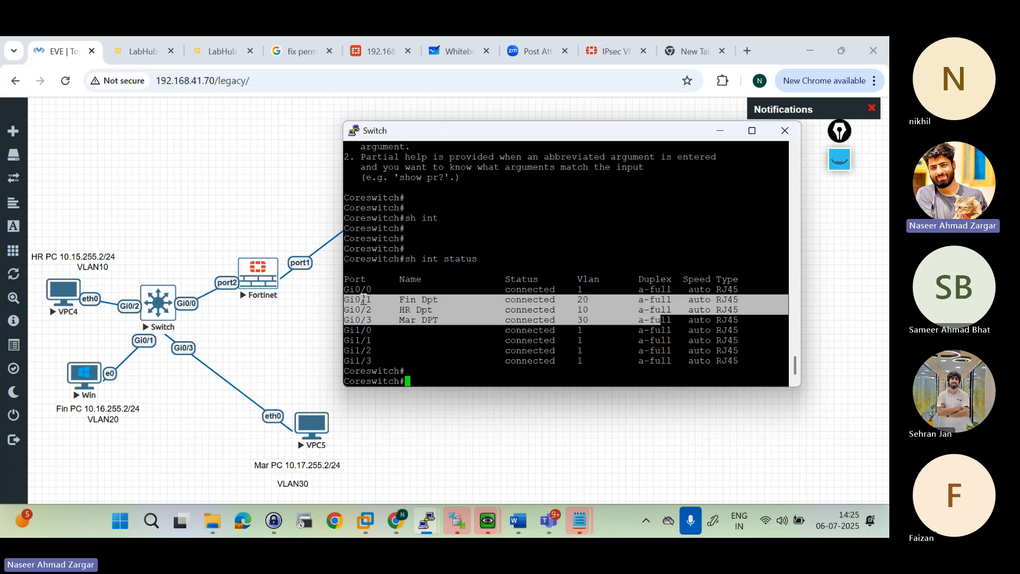
click(361, 297)
drag(394, 309, 443, 311)
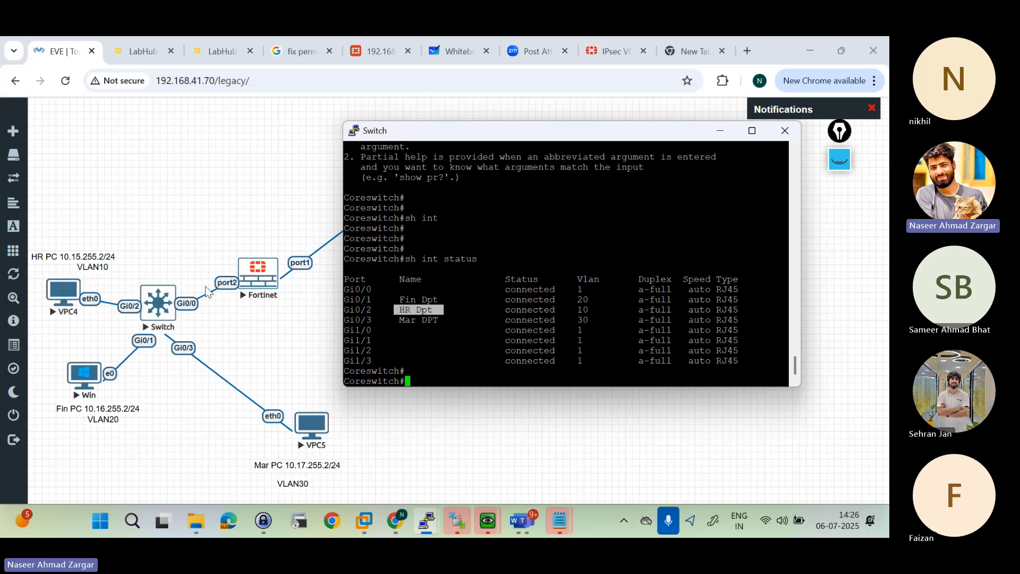
drag(371, 321, 483, 321)
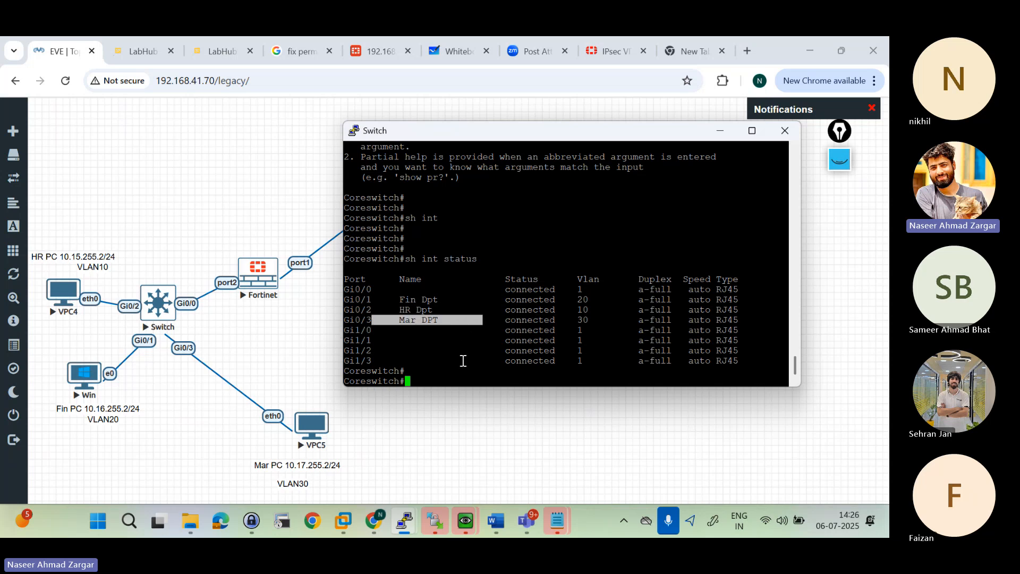
key(Return)
key(Return)
key(Return)
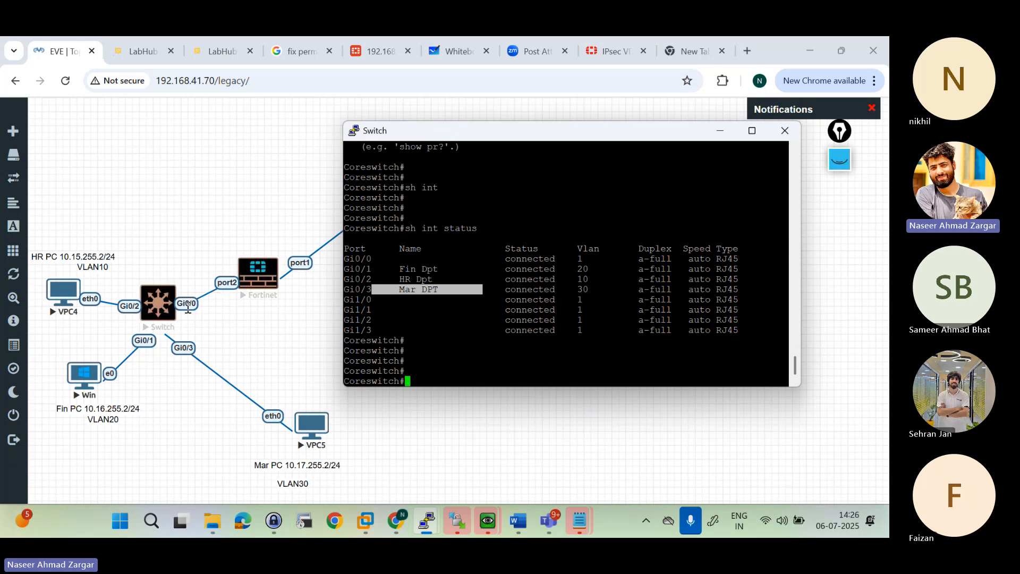
click(423, 348)
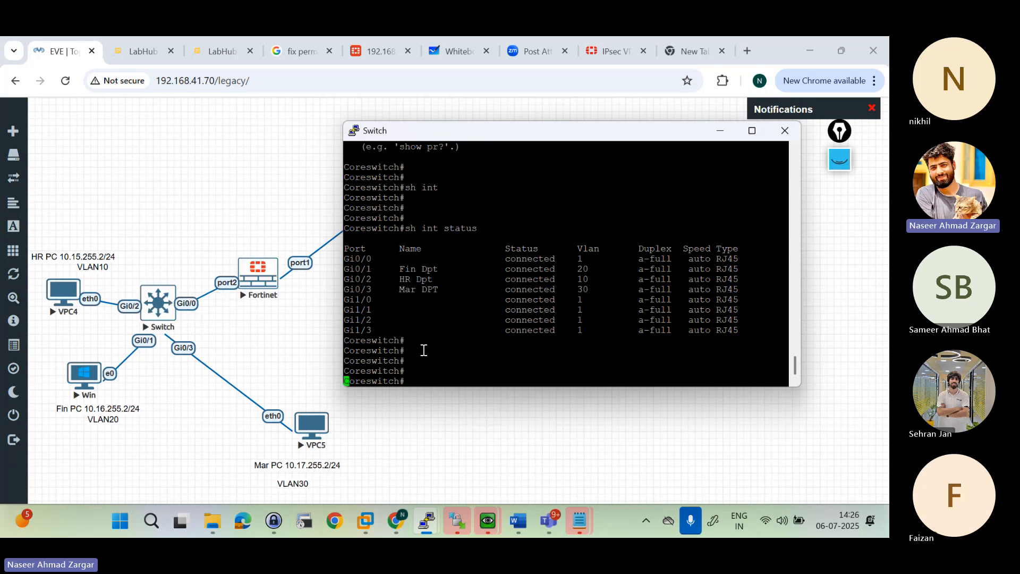
key(Return)
key(Return)
key(Return)
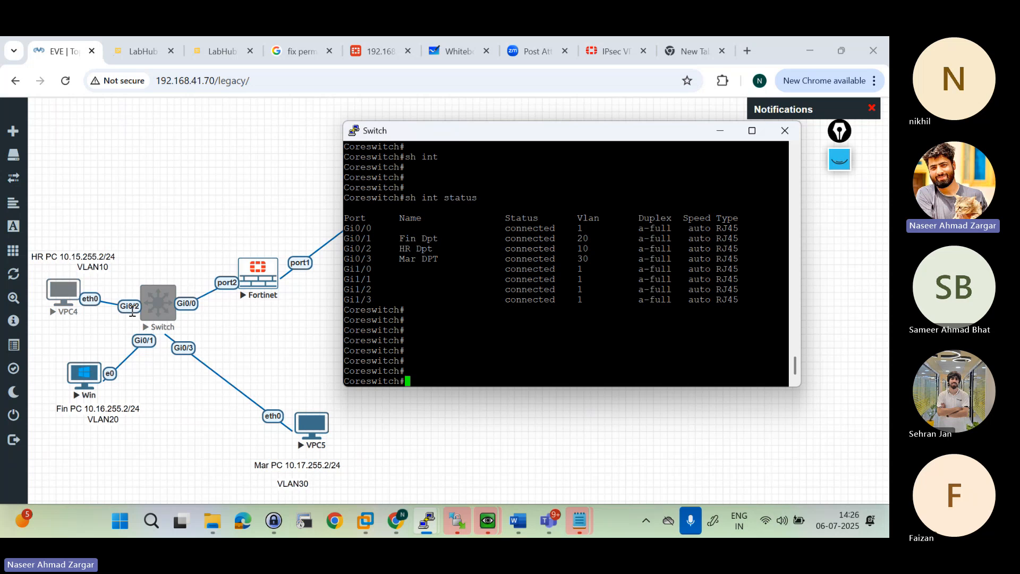
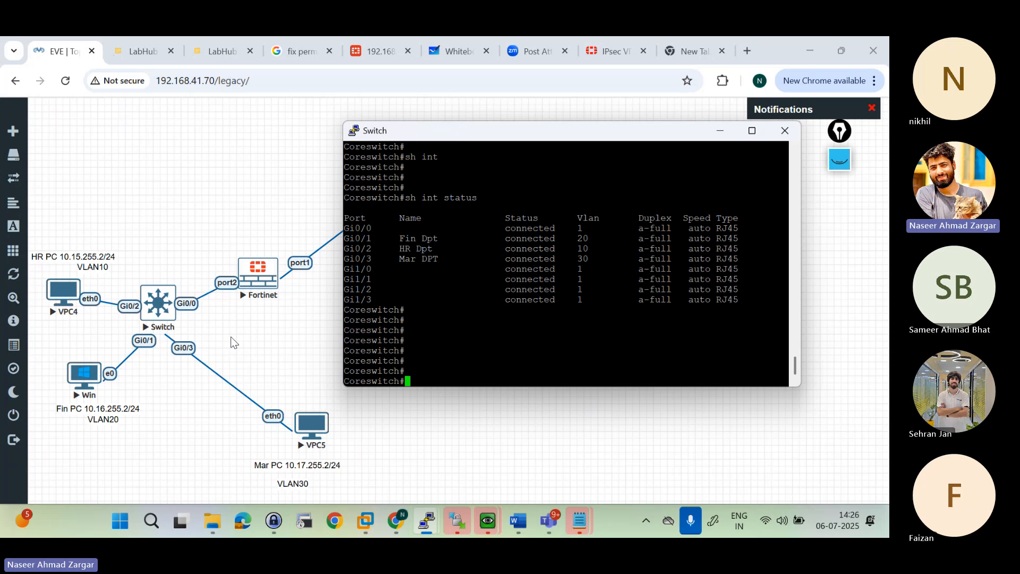
Step: Enter the core switch's configuration mode and select interface gigabitEthernet 0/0
text(cond)
key(BackSpace)
text(figt)
key(BackSpace)
text(t)
key(Return)
text(int)
key(Tab)
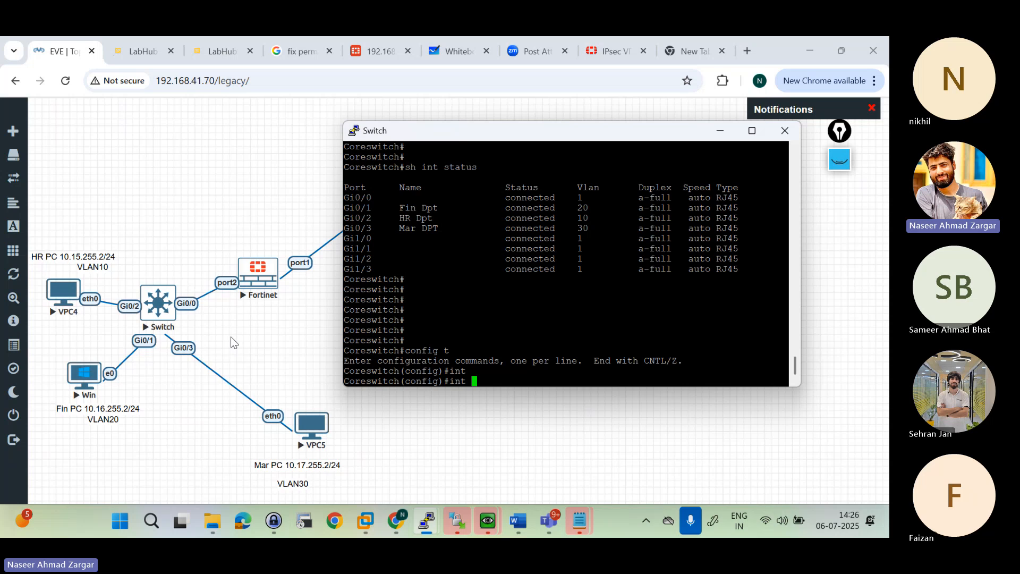
text(gi)
key(Tab)
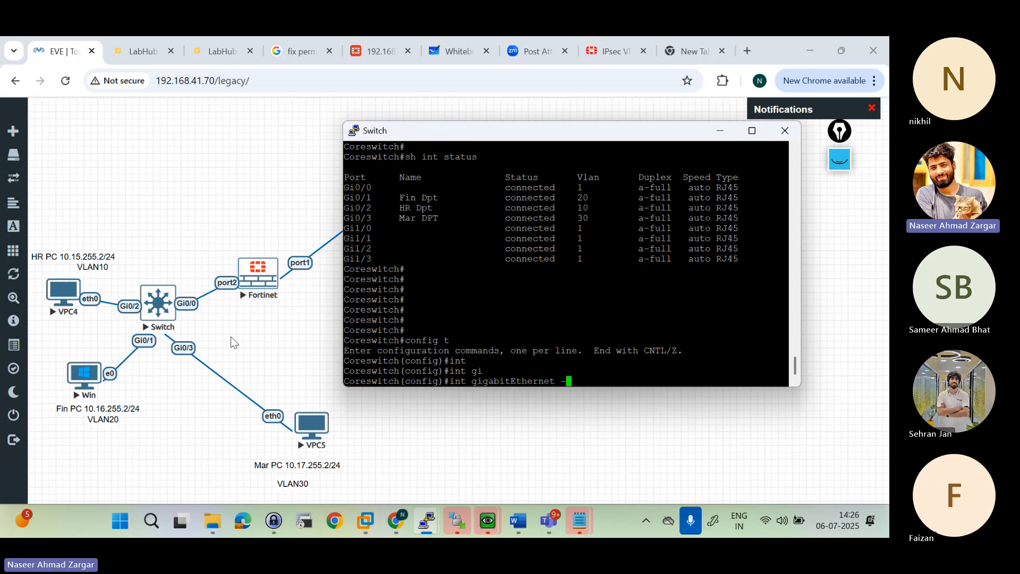
text(0/0)
key(Return)
Step: Set the trunk encapsulation of interface gigabitEthernet 0/0 to 802.1Q with "switchport trunk encapsulation dot1q"
text(switch(config-if)#sw)
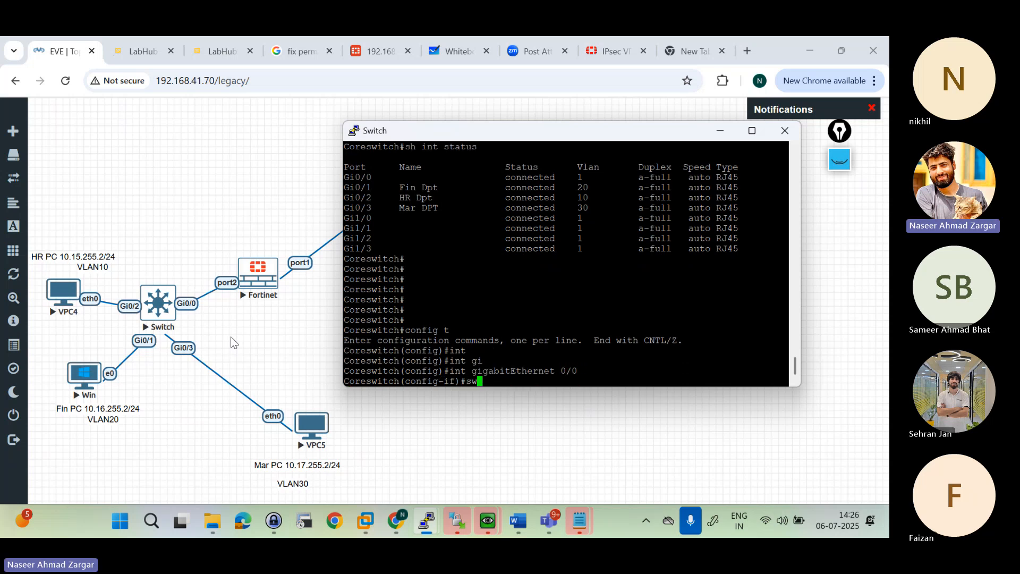
text(i)
key(Tab)
text(tr)
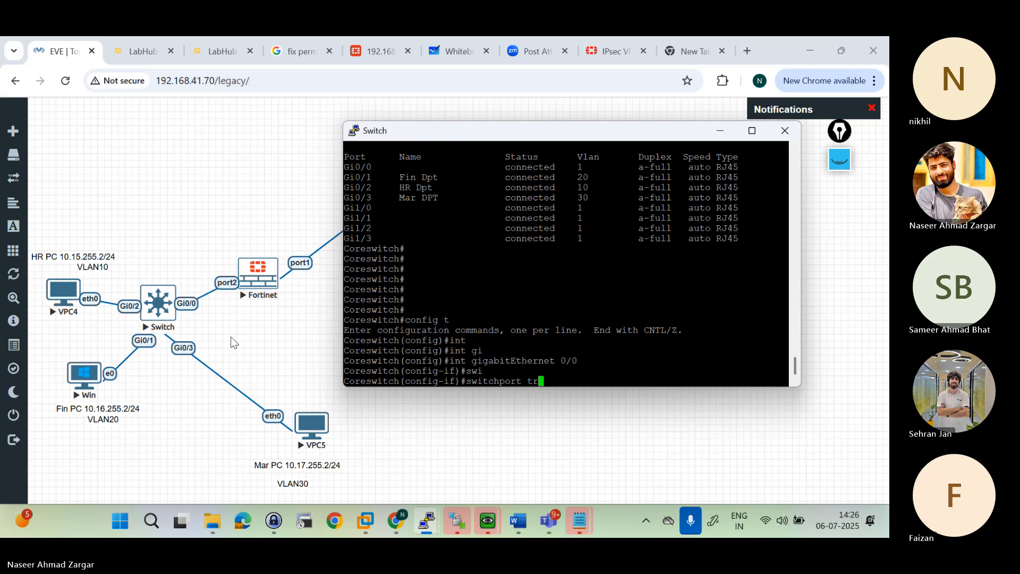
key(Tab)
text(en)
key(Tab)
text(d)
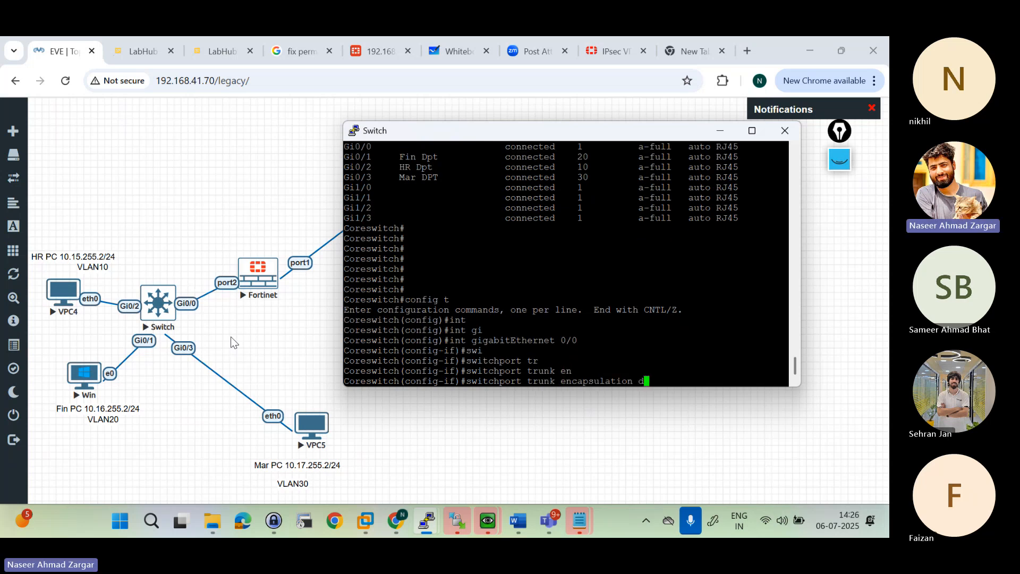
text(ot)
key(Tab)
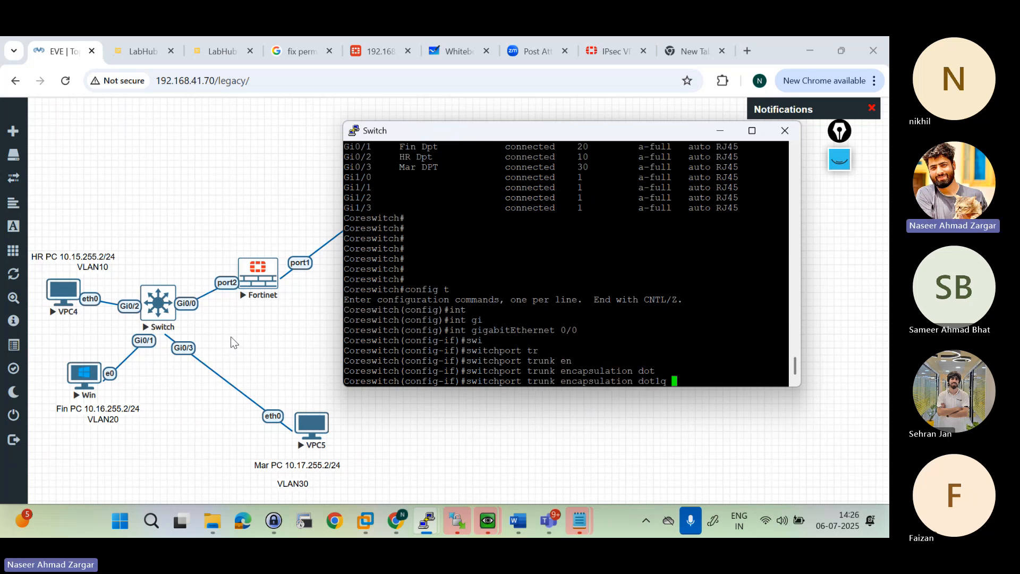
key(Return)
Step: Set interface gigabitEthernet 0/0 to trunk mode with "switchport mode trunk" and leave configuration mode
text(switch(config-if)#)
key(Tab)
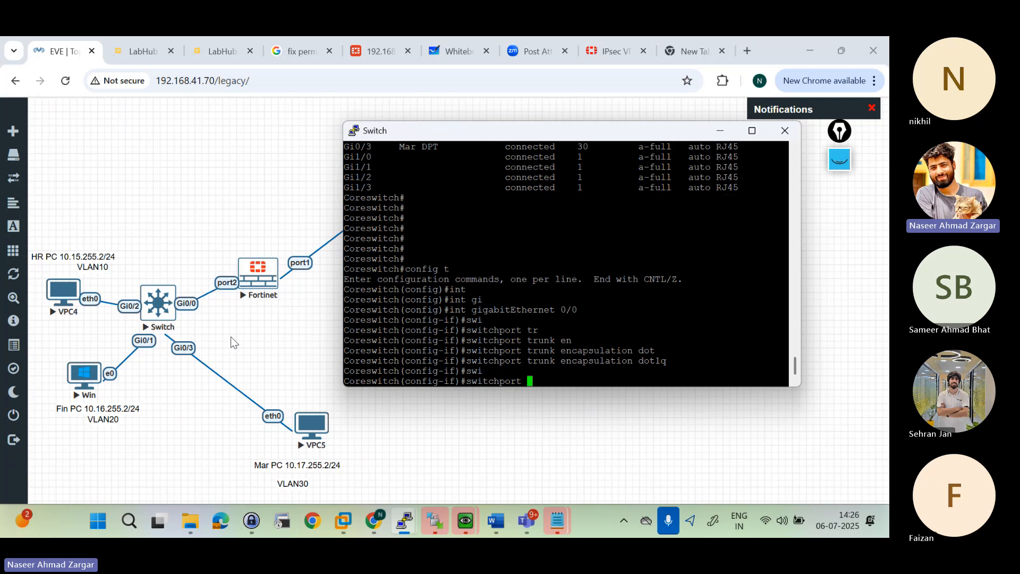
text(mod)
key(Tab)
text(tru)
key(Tab)
text(n)
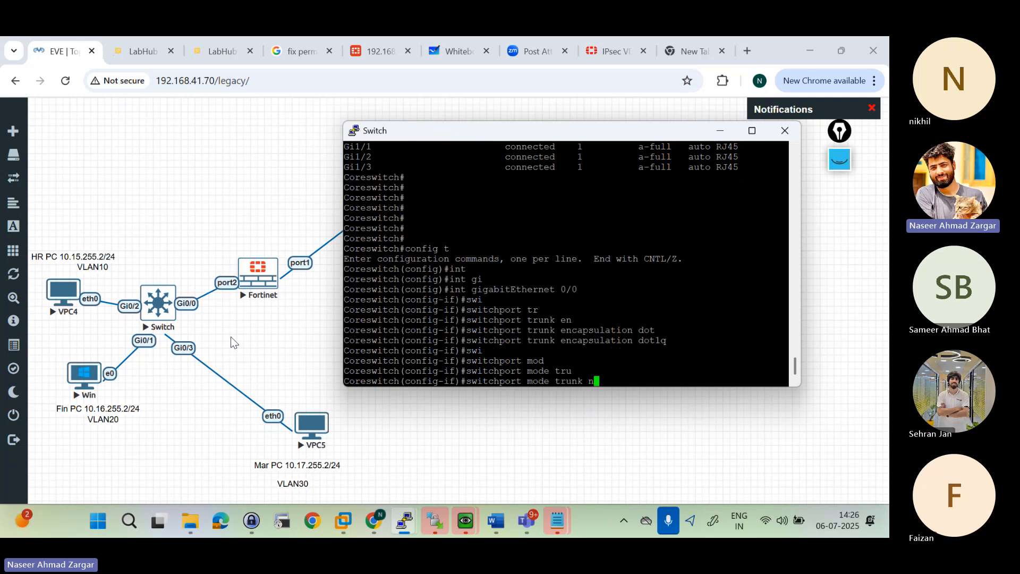
key(Return)
key(Return)
key(Up)
key(BackSpace)
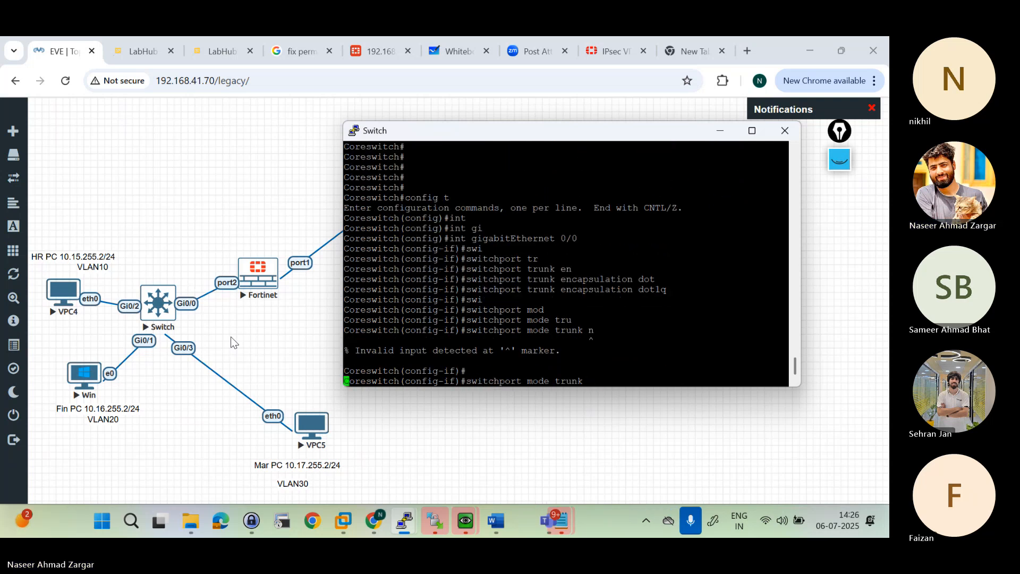
key(Return)
key(Return)
key(Return)
key(Return)
key(Return)
key(ctrl+z)
key(Return)
Step: List the core switch's trunk ports with "sh int trunk"
text(sh itn st)
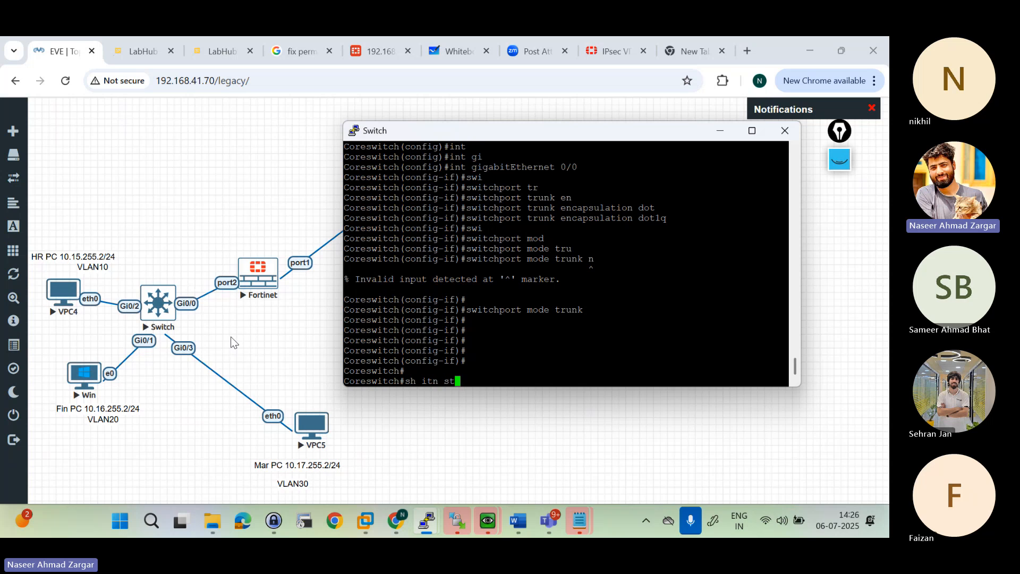
key(Return)
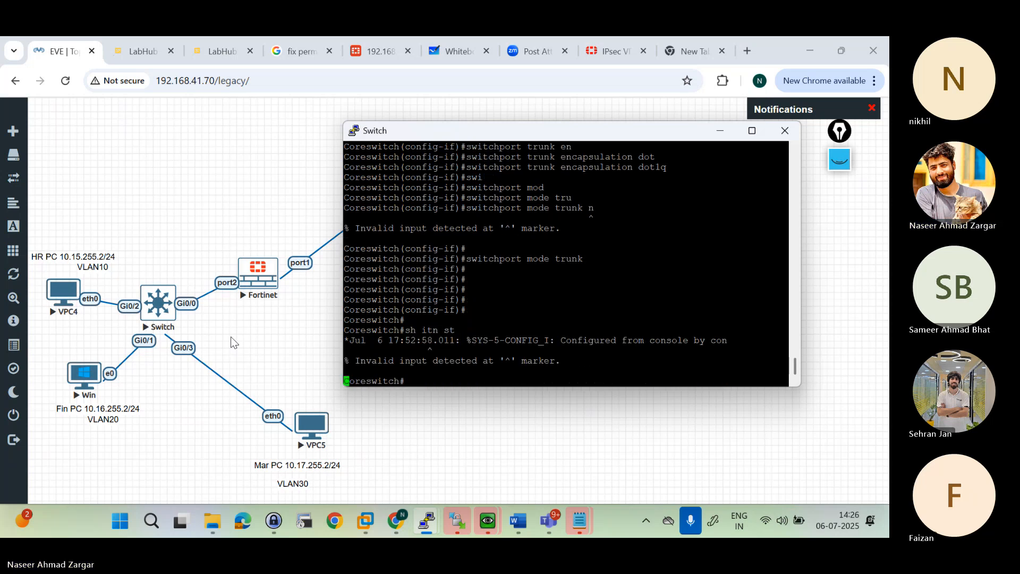
key(Return)
key(Return)
key(Return)
text(sh int)
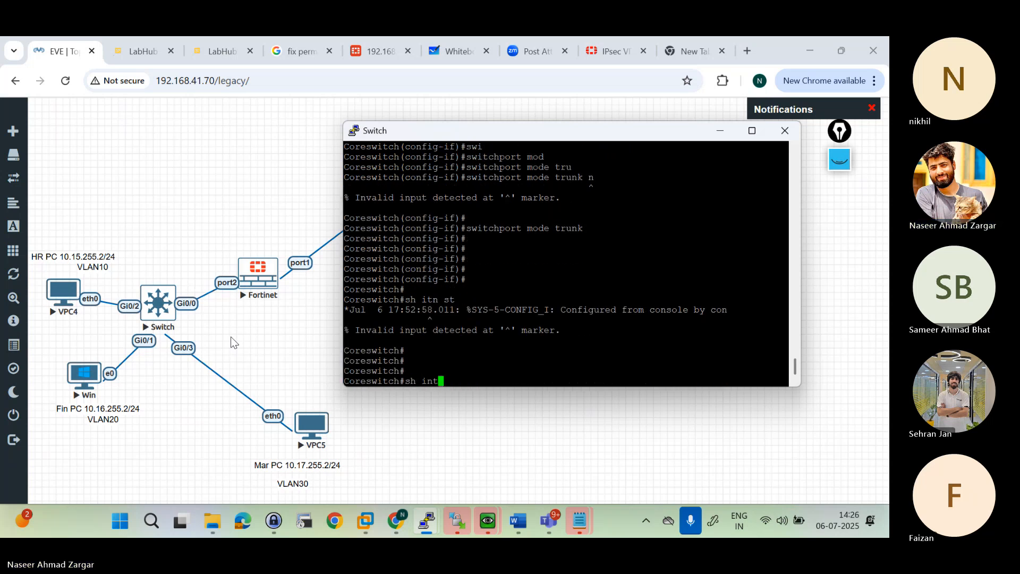
text( trunk)
key(Return)
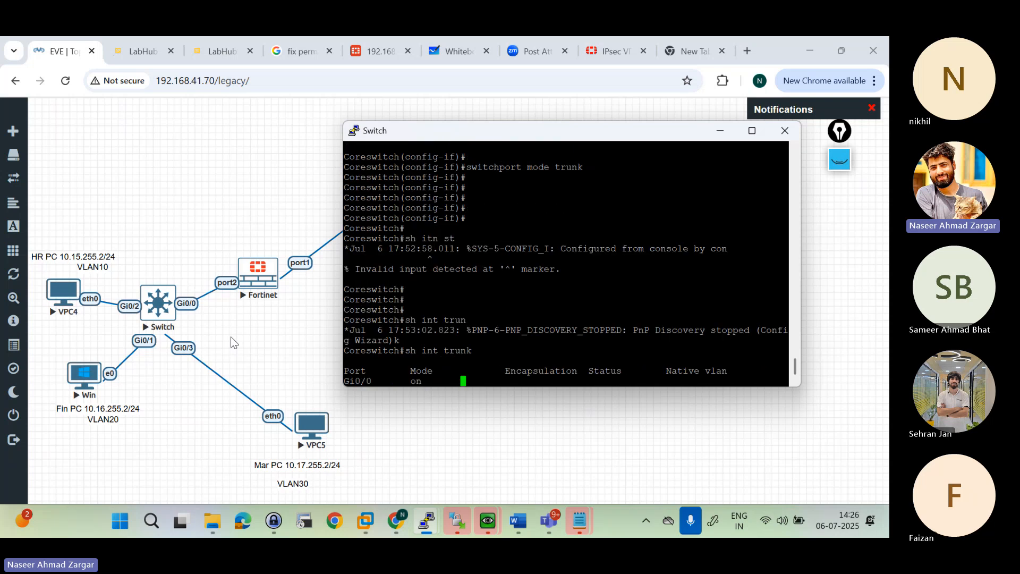
key(Return)
key(Return)
key(Return)
key(Return)
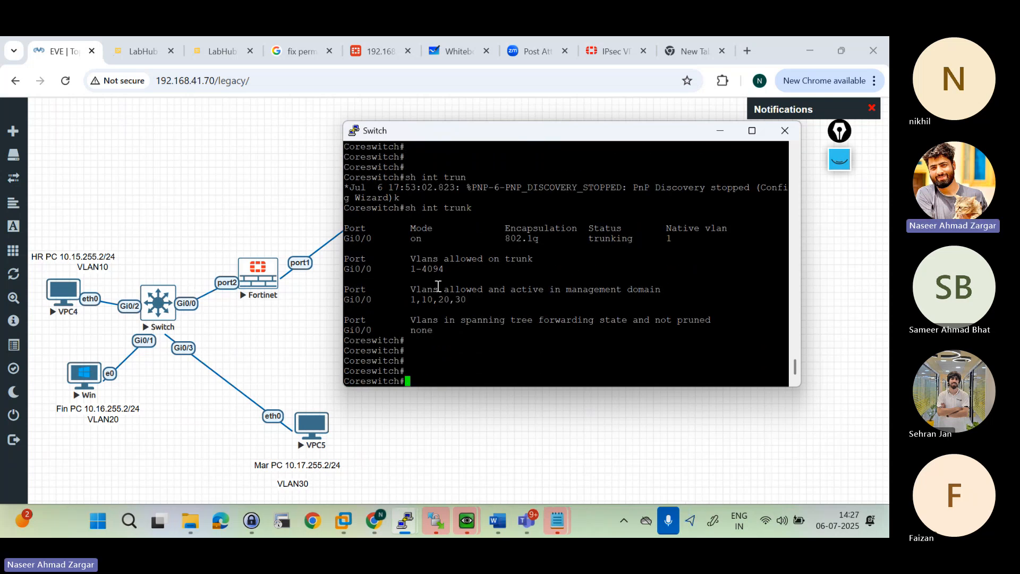
Step: Highlight the "Vlans allowed on trunk" entry for Gi0/0 in the trunk output and examine its range
drag(467, 279, 345, 262)
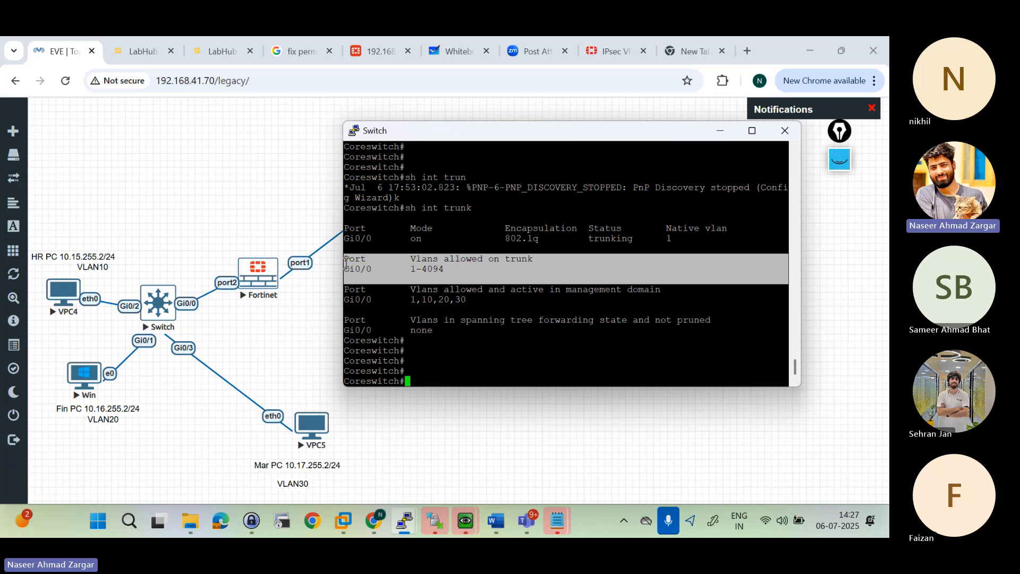
drag(346, 263, 348, 268)
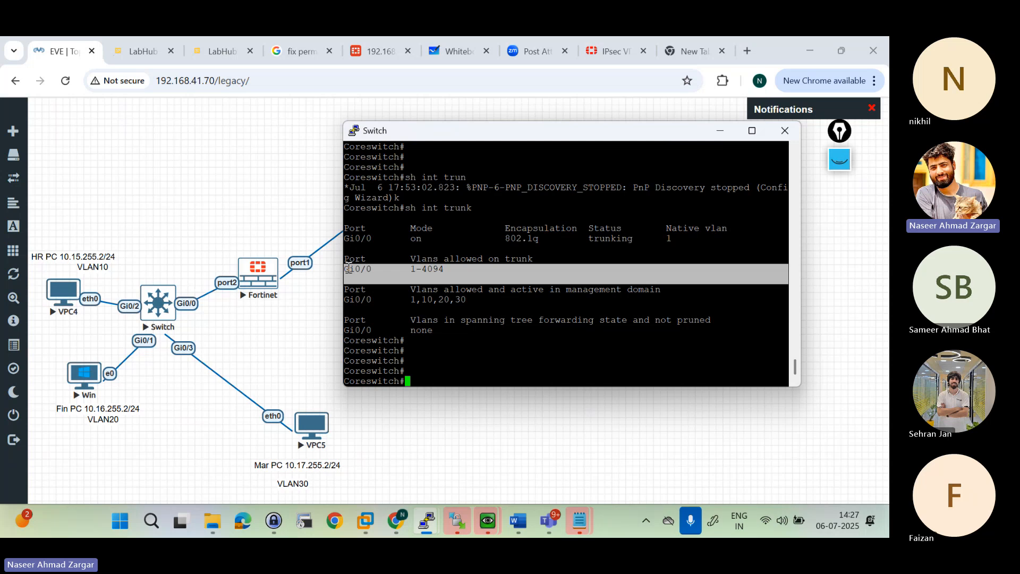
drag(349, 268, 376, 261)
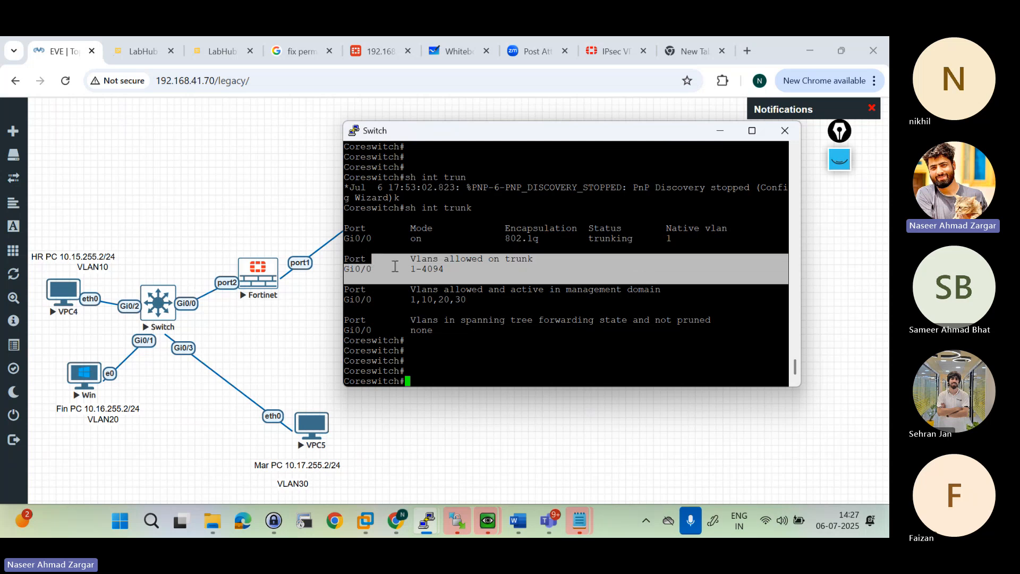
click(399, 268)
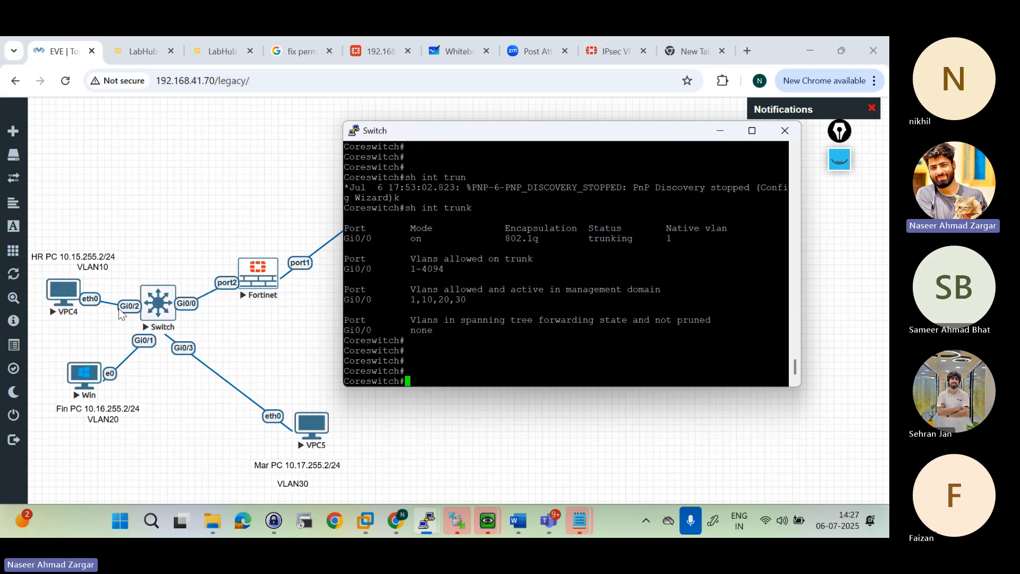
Step: List the core switch's interfaces with "sh int status" and check the VLAN entry of Gi0/0
key(Return)
key(Return)
key(Return)
text(sh int stau)
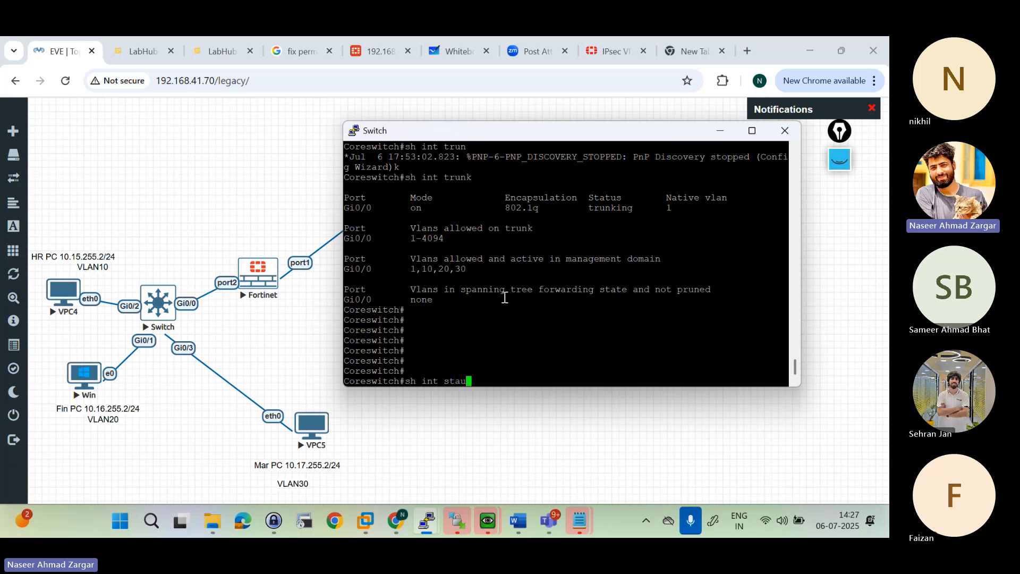
key(BackSpace)
text(tus)
key(Return)
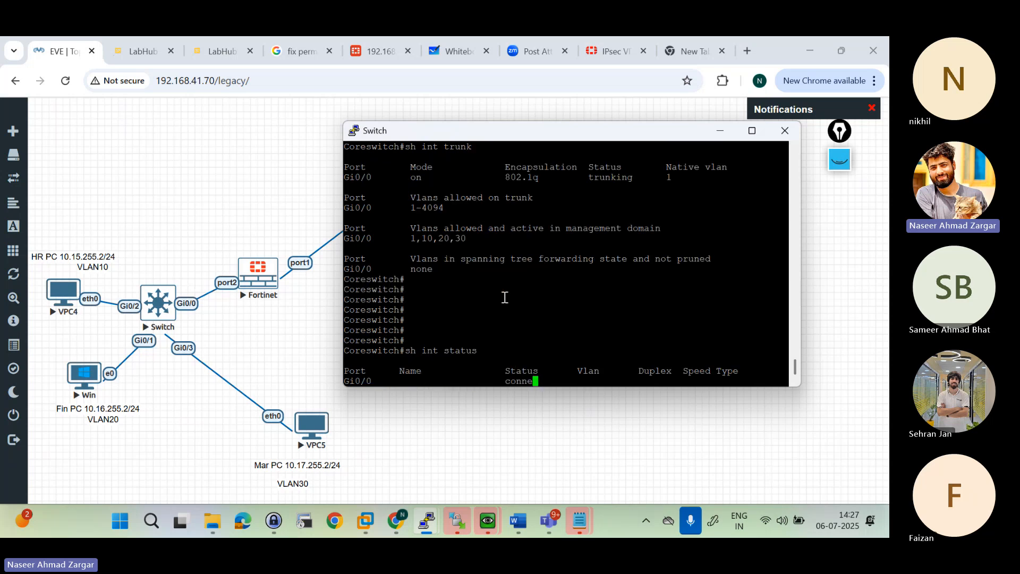
key(Return)
key(Return)
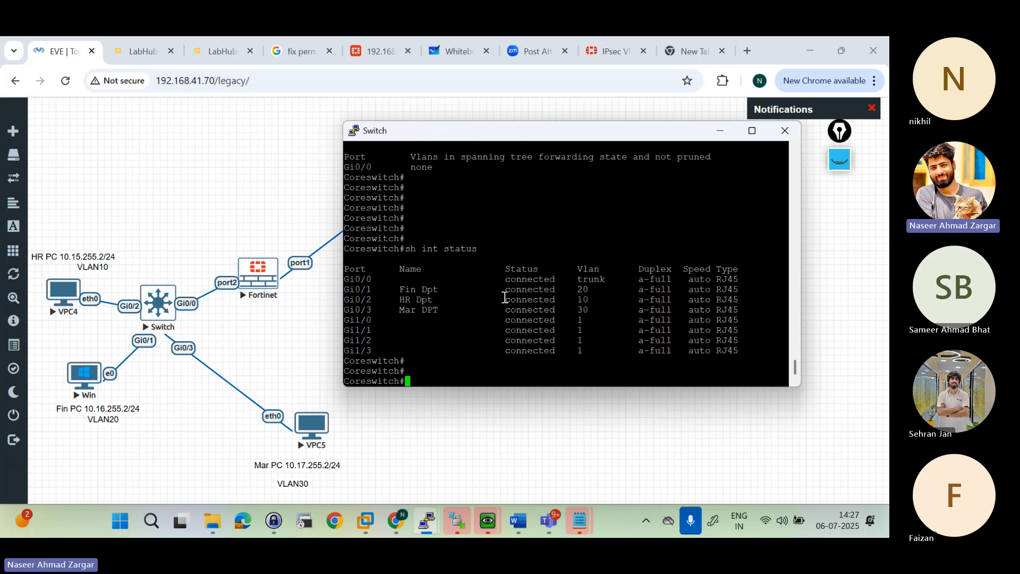
text(configt)
key(Return)
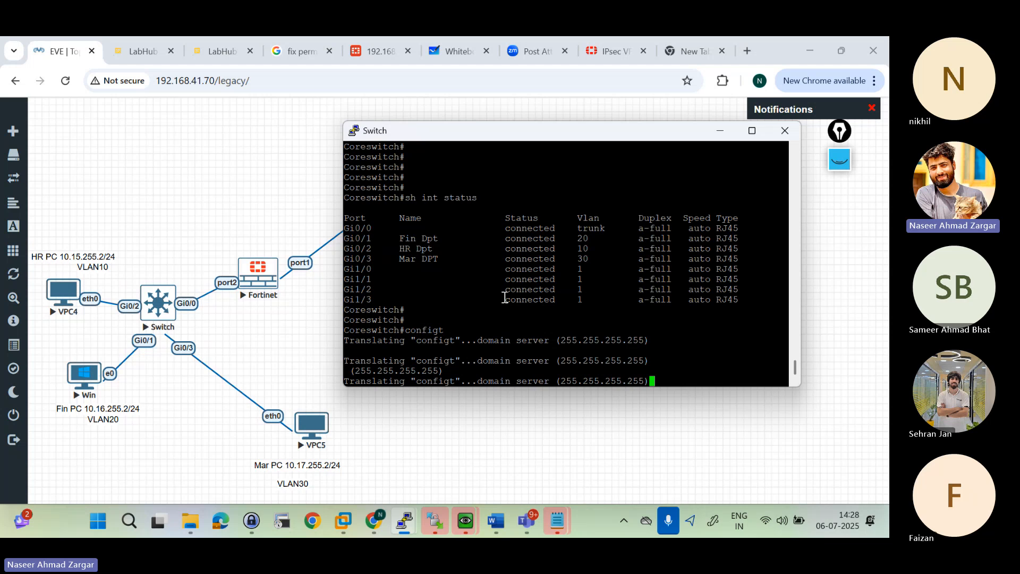
key(ctrl+shift+6)
key(Return)
key(Return)
key(Return)
key(Return)
key(Return)
key(Return)
key(Return)
key(Return)
key(Return)
key(Return)
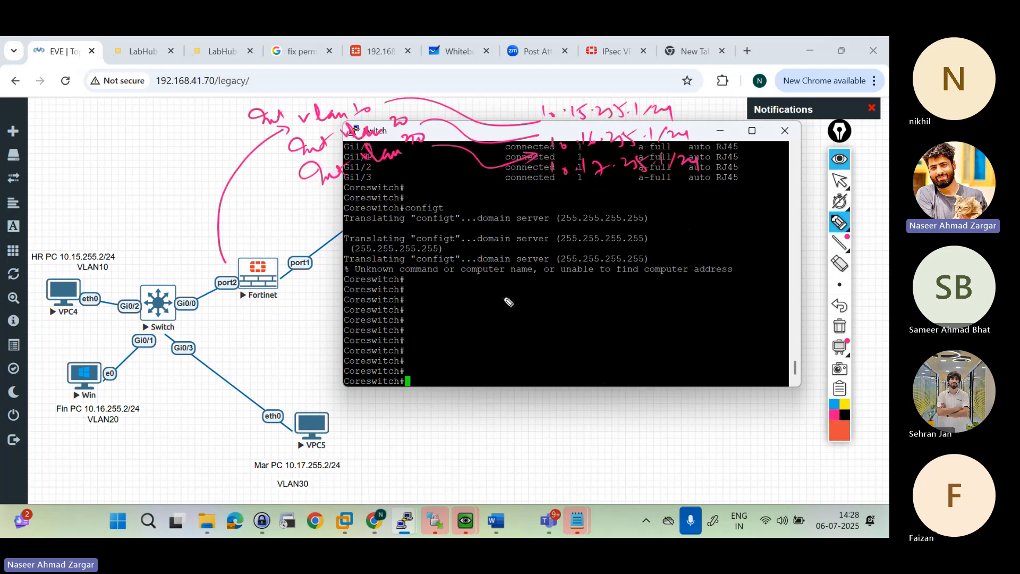
click(552, 323)
click(841, 163)
click(564, 319)
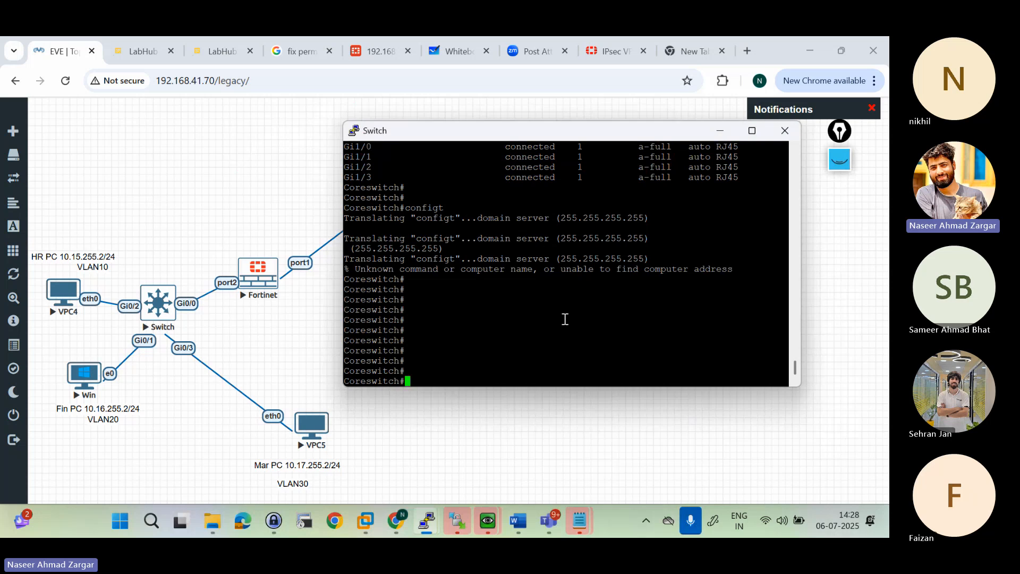
Step: Disable DNS lookups on the core switch with "no ip domain lookup" and leave configuration mode
text(config t)
key(Return)
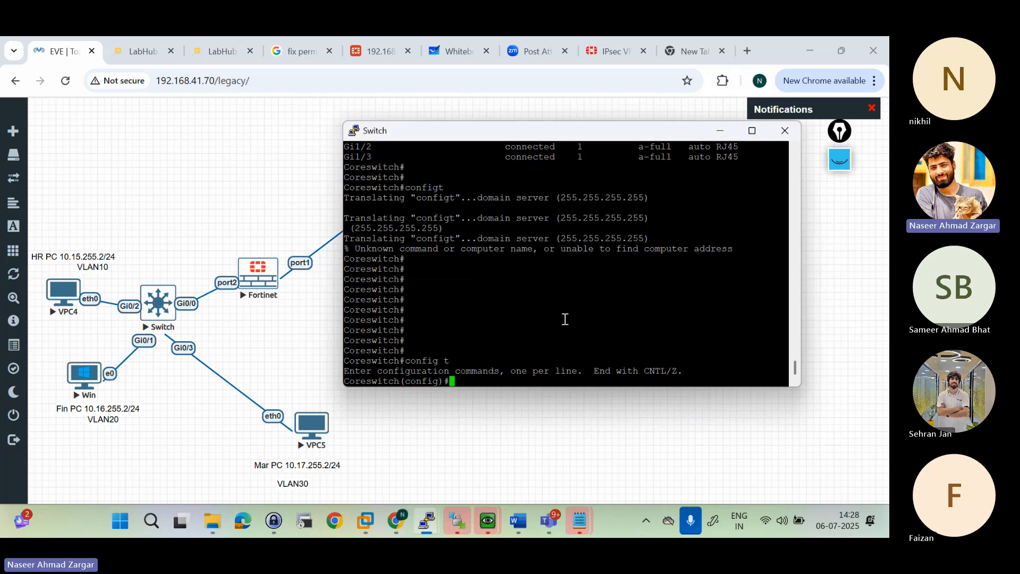
text(no ip domain)
key(Tab)
text(loo)
key(Tab)
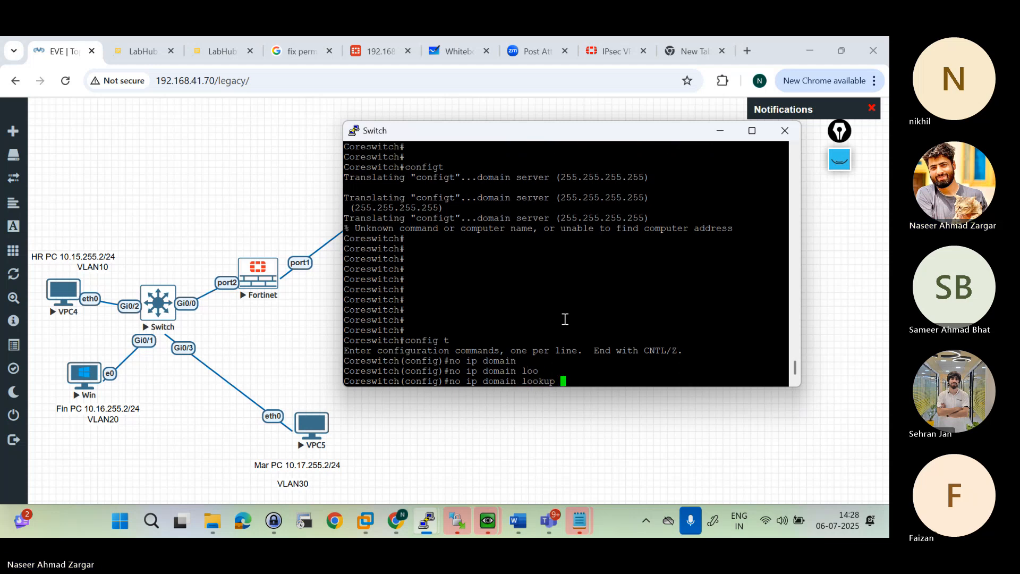
key(Return)
key(Return)
key(Return)
text(end)
key(Return)
key(Return)
key(Return)
key(Return)
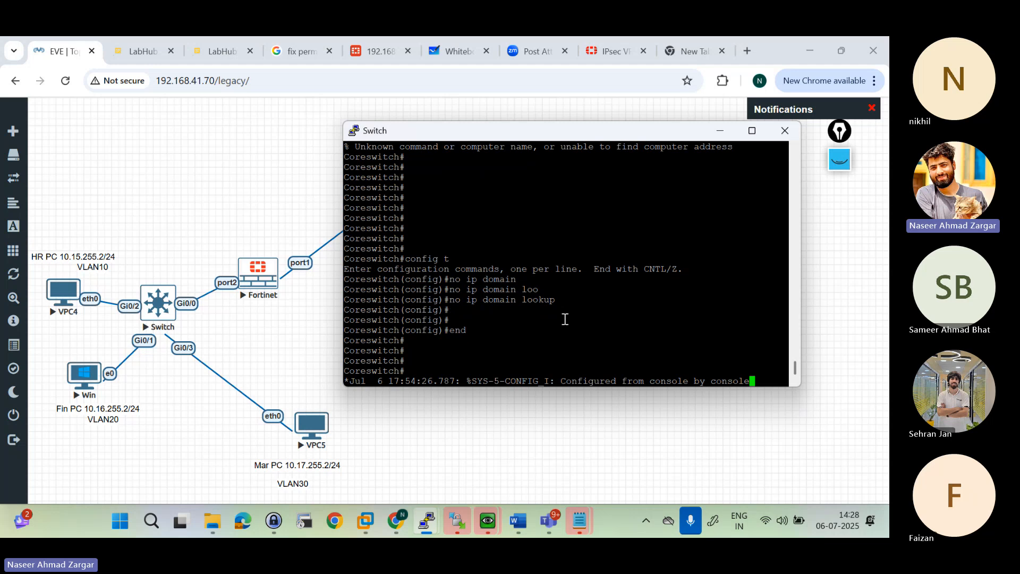
key(Return)
key(Return)
key(Return)
key(Return)
key(Return)
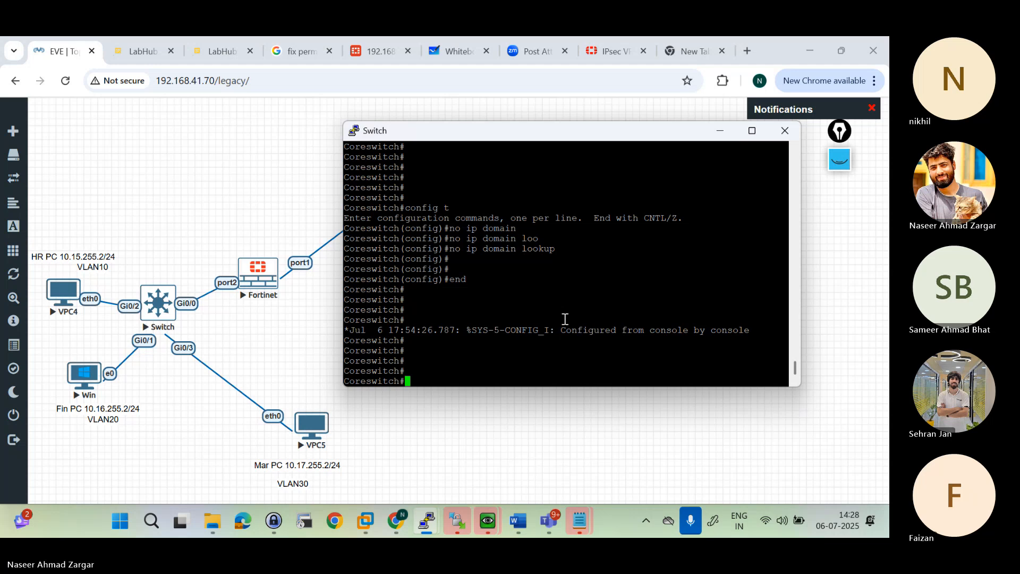
key(Return)
key(Return)
key(Return)
Step: Re-enter configuration mode and select the switch's uplink interface gigabitEthernet 0/0
text(config )
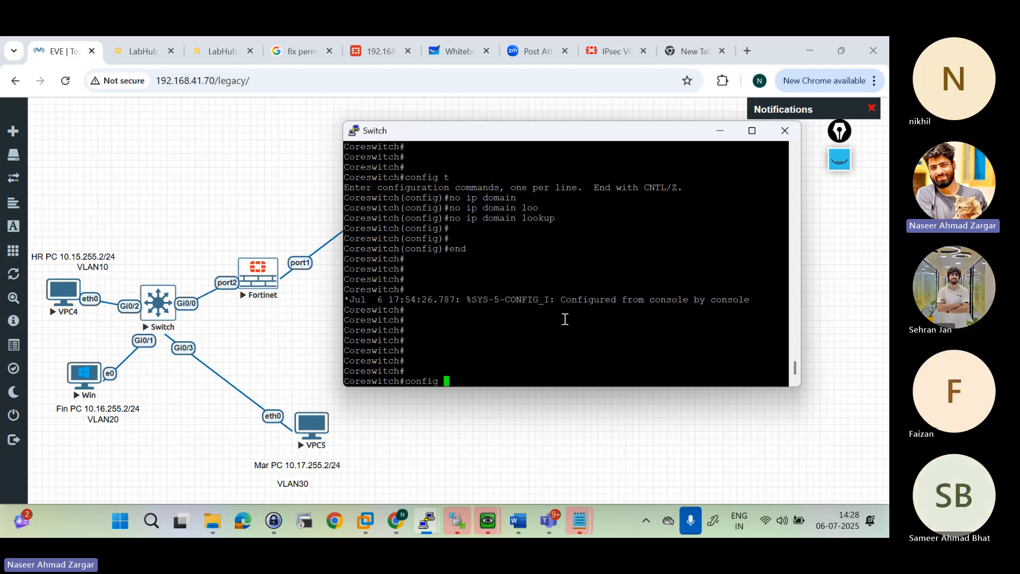
text(t)
key(Return)
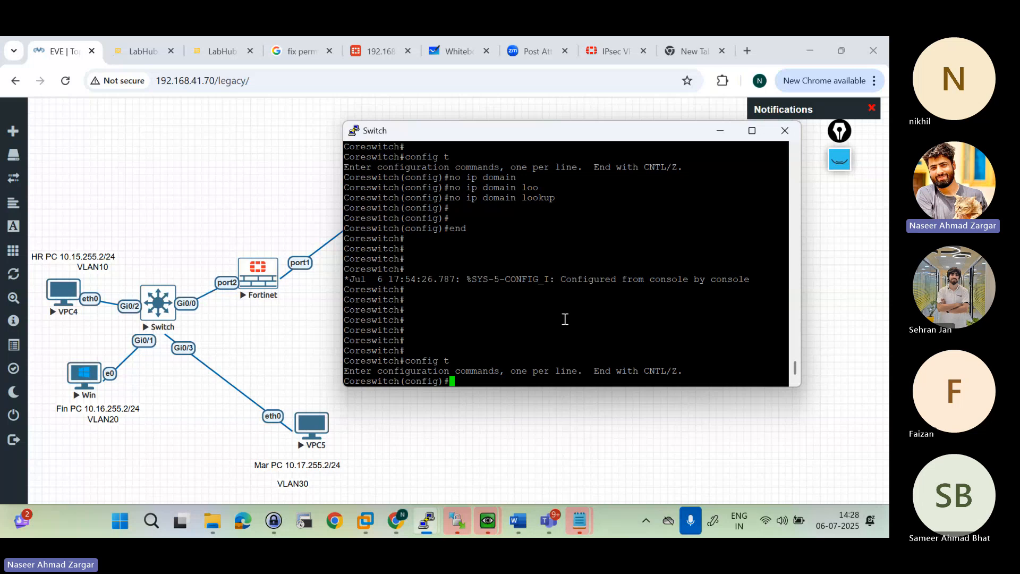
key(Return)
key(Return)
text(int gi)
key(Tab)
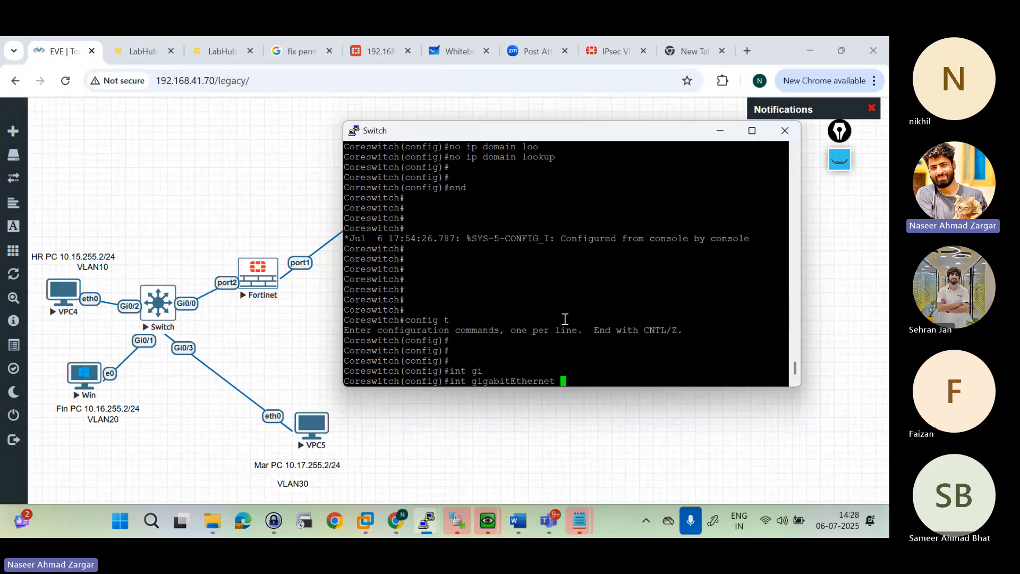
text(0/0)
key(Return)
Step: Give interface gigabitEthernet 0/0 the description "Uplink to FGT" and leave configuration mode
text(eswitch(config-if)#es)
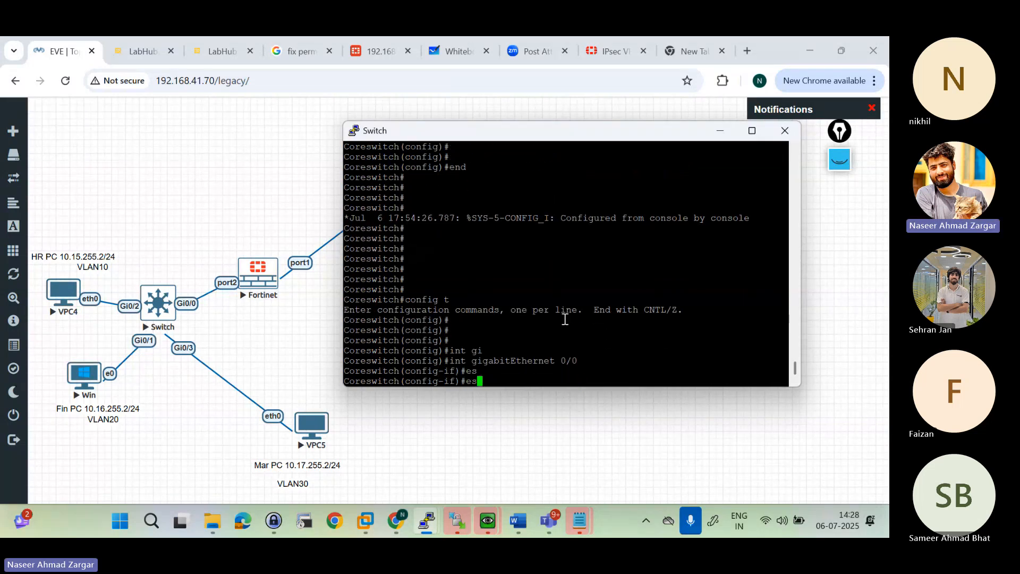
key(Return)
text(des)
key(Tab)
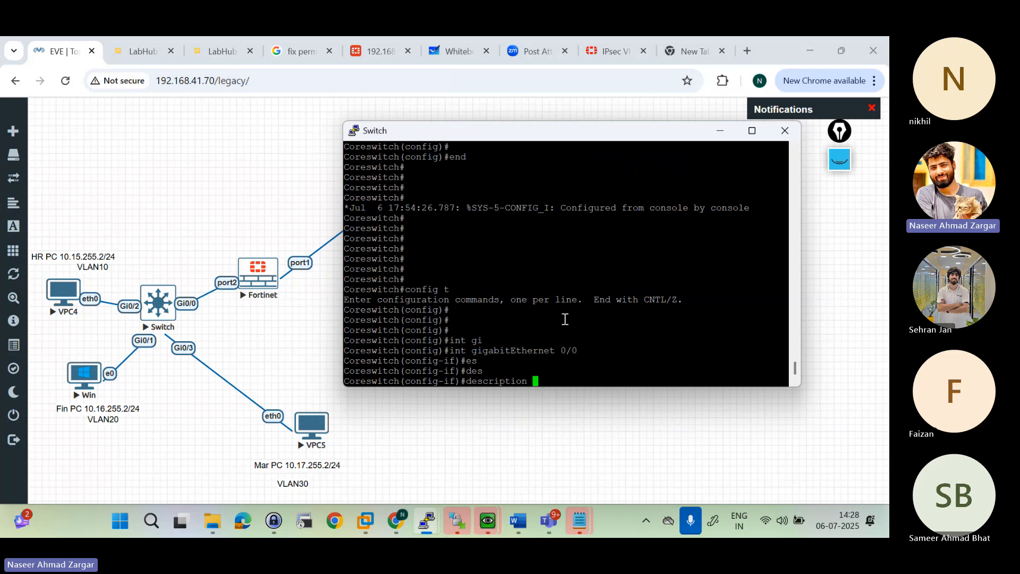
text(Uplink to FGT)
key(Return)
key(Return)
key(Return)
text(end)
key(Return)
key(Return)
key(Return)
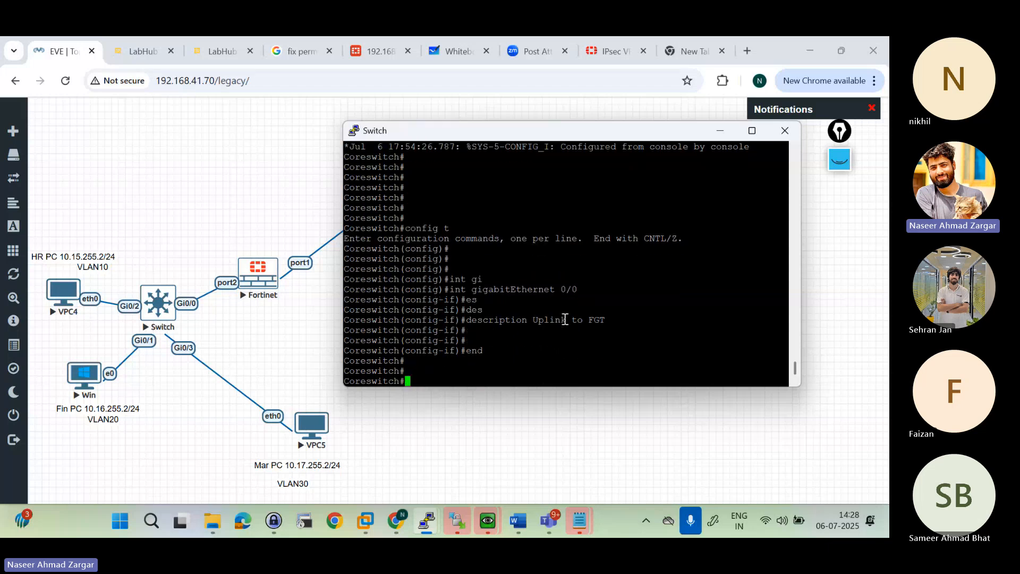
Step: List the core switch's interfaces with "sh int status" and check the names and VLANs of Gi0/0 to Gi0/3
text(sh int s)
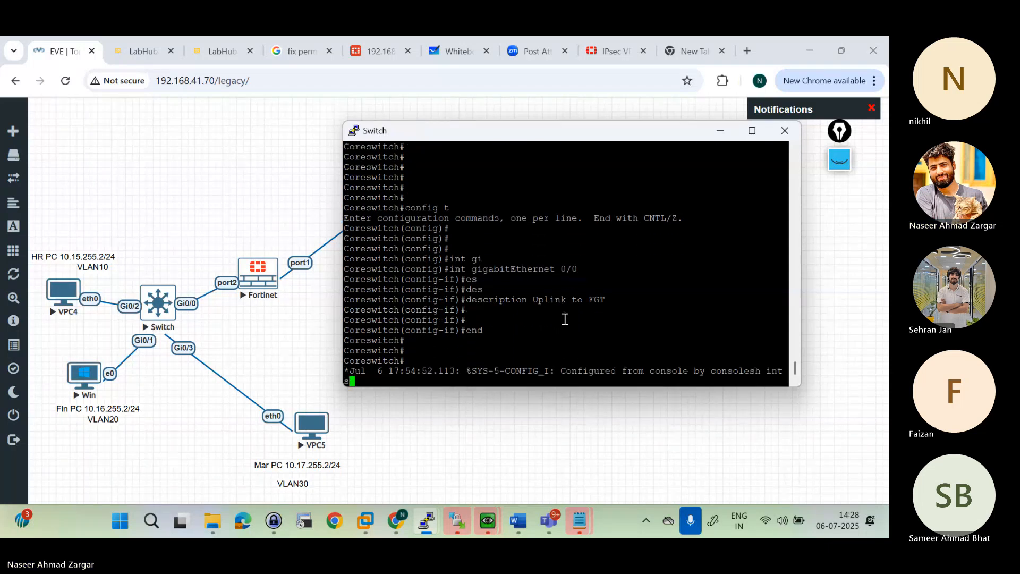
text(tua)
key(Return)
key(Return)
key(Return)
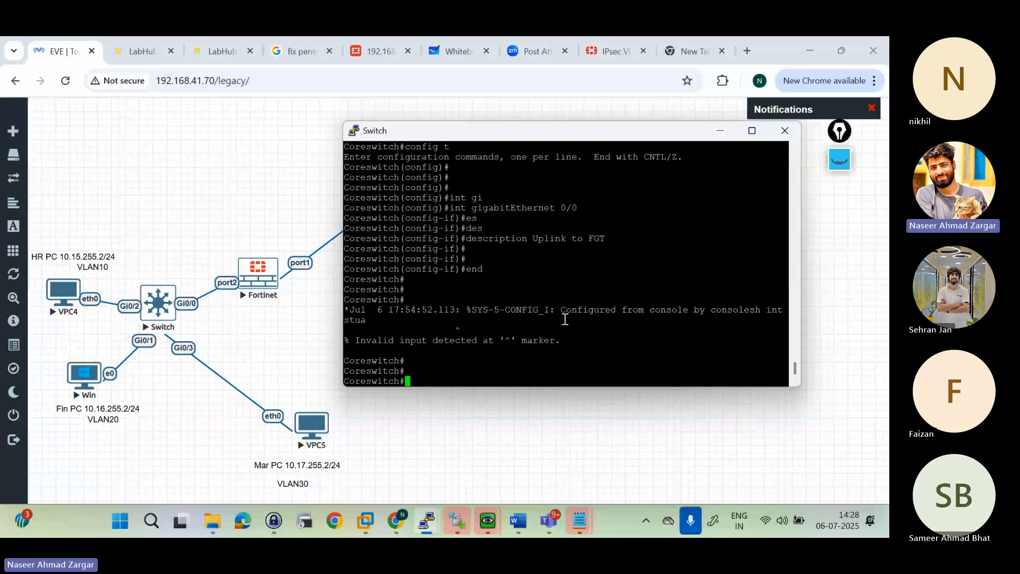
text(sh int stauts)
key(Return)
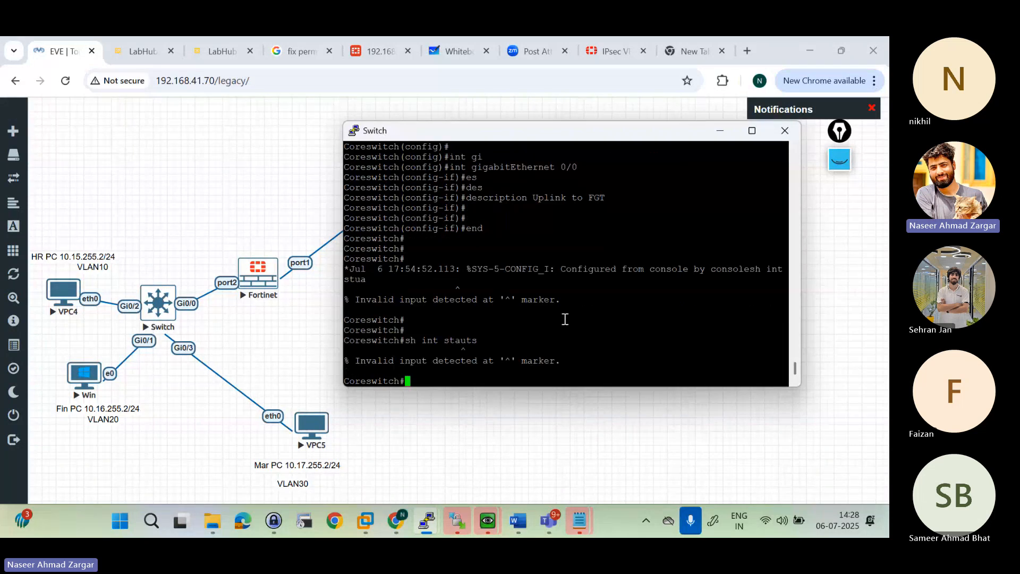
text(sh int status)
key(Return)
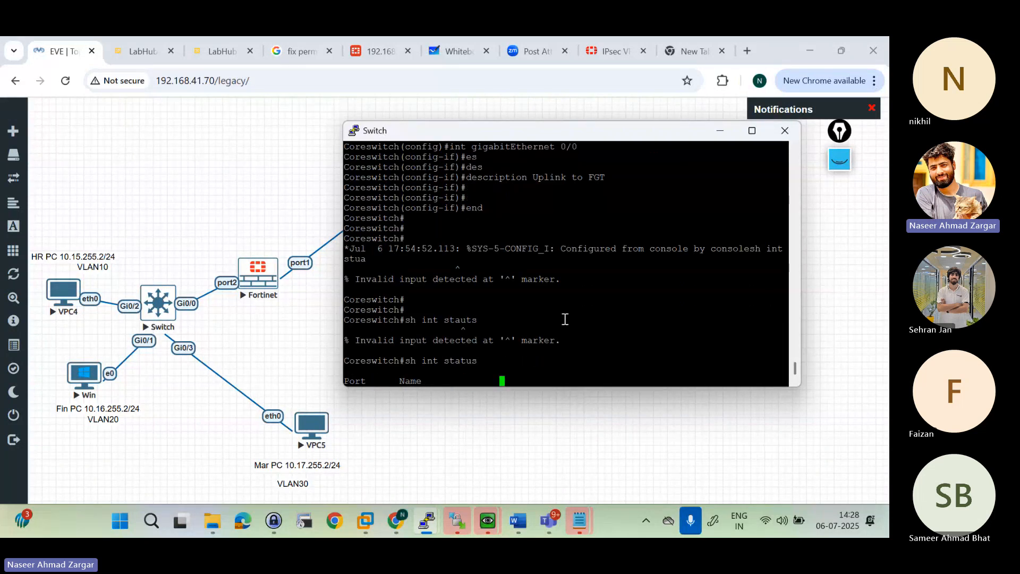
key(Return)
key(Return)
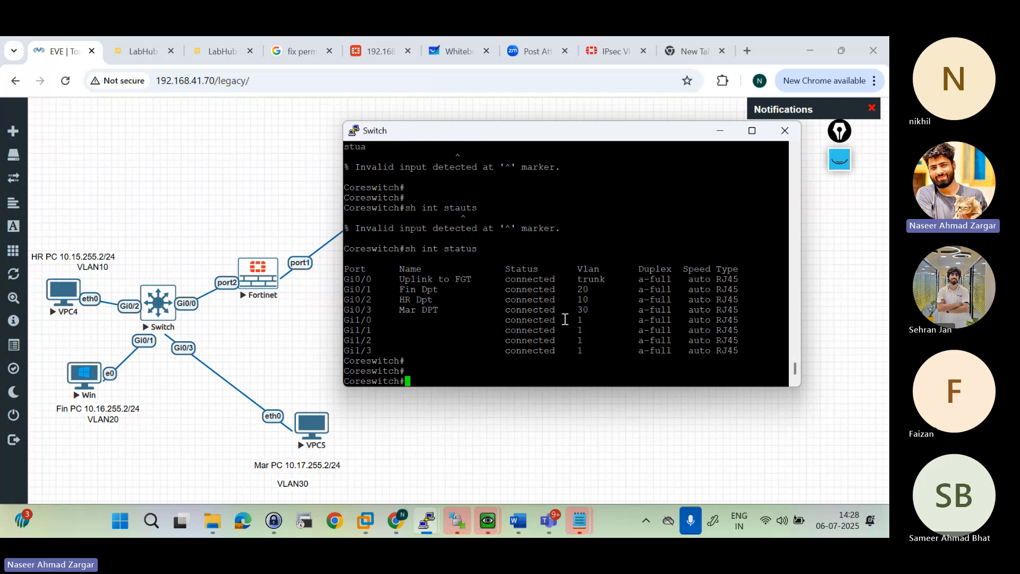
drag(394, 280, 470, 319)
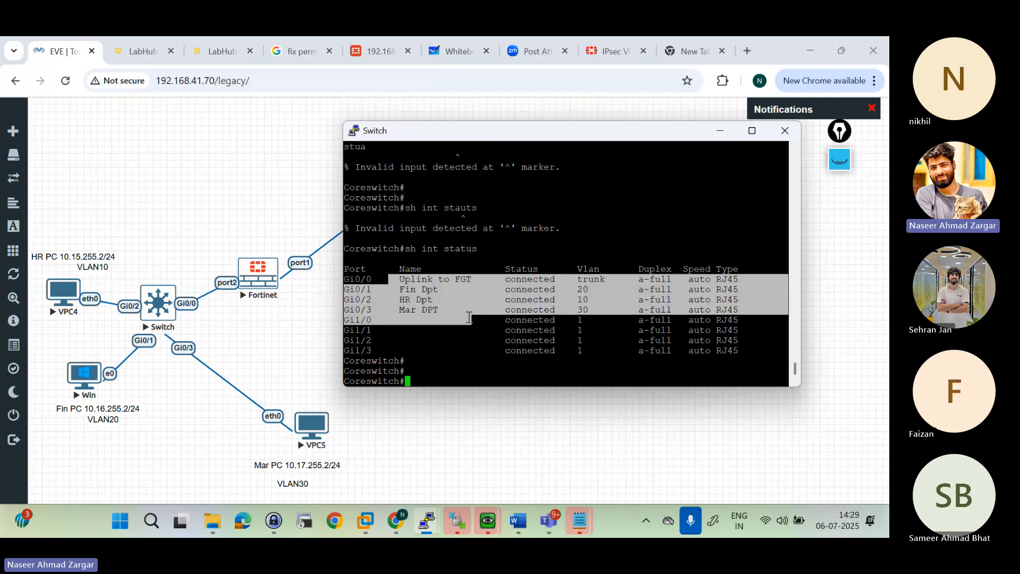
click(372, 277)
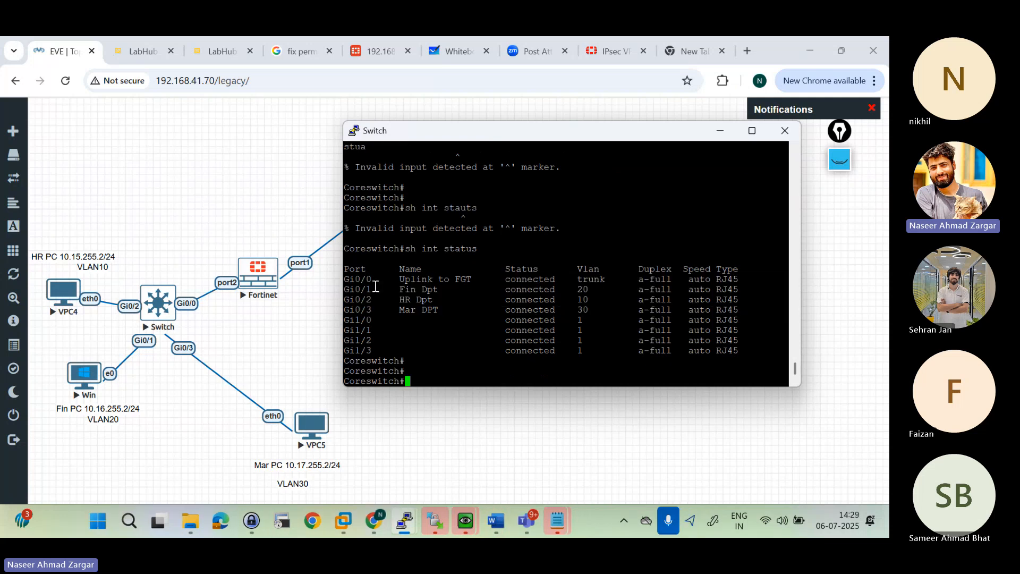
drag(379, 289, 392, 308)
click(392, 308)
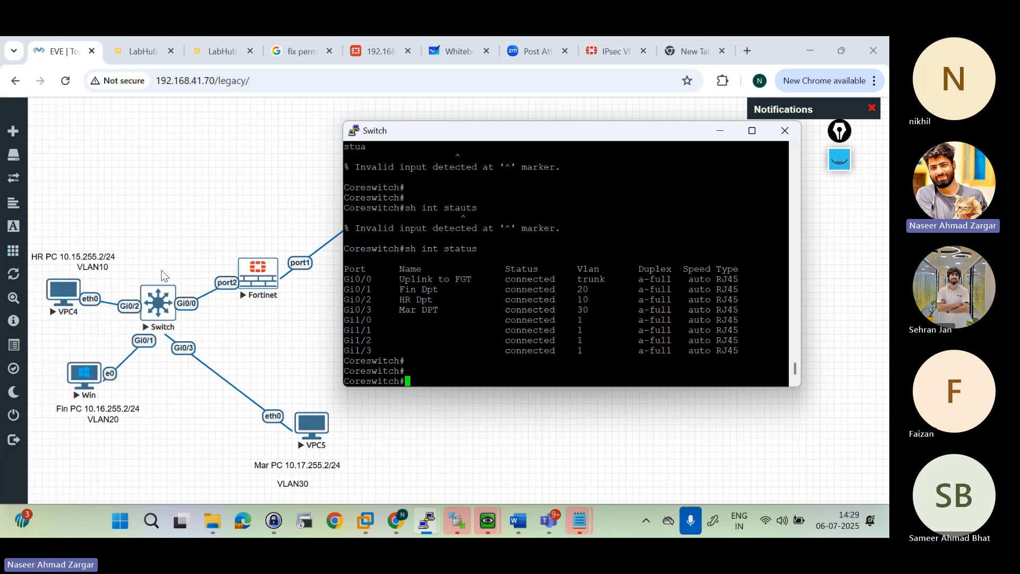
Step: Open the console of VPC4, the HR PC, in the Telnet client and move its window clear of the topology nodes
click(64, 294)
click(64, 294)
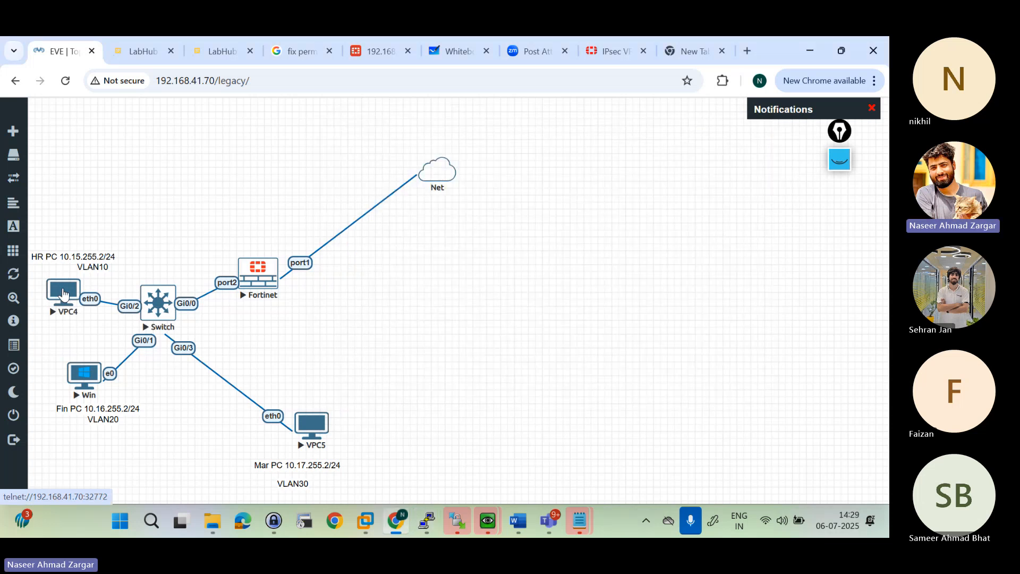
click(63, 294)
click(444, 195)
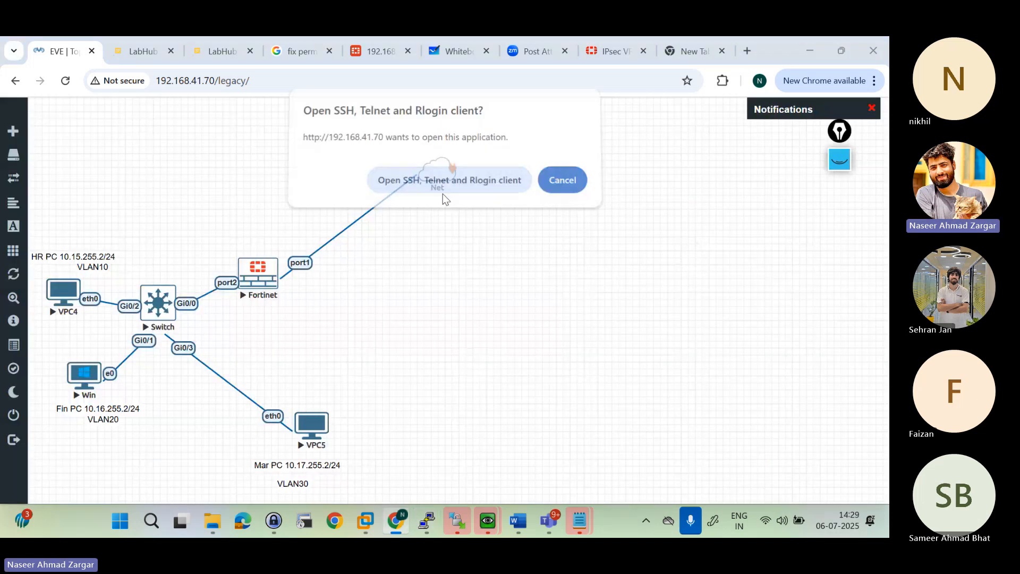
drag(217, 63, 566, 92)
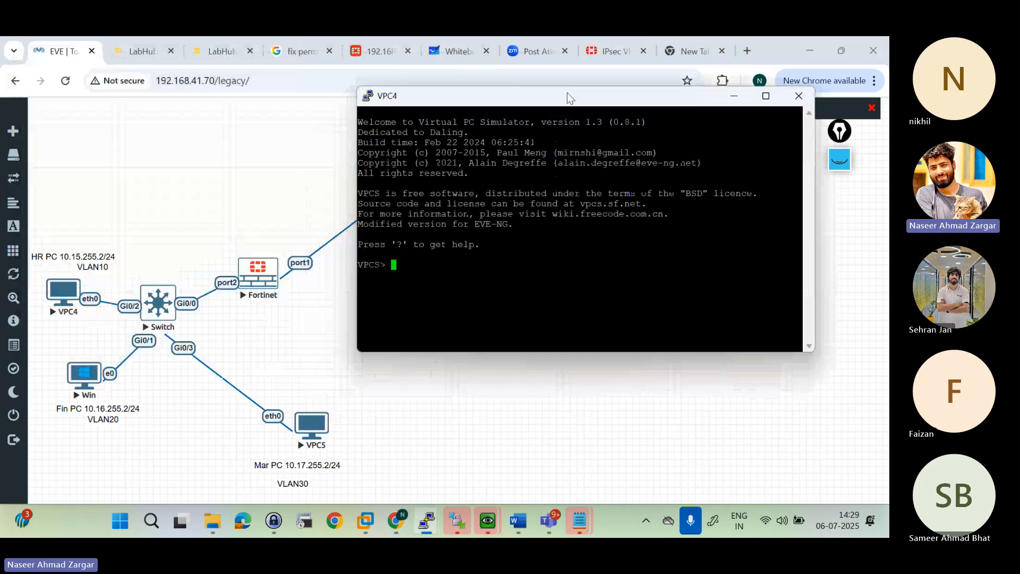
Step: Show VPC4's IP settings with "sh ip" and check its address, gateway and MAC entries
key(Return)
key(Return)
key(Return)
key(Return)
text(sh ip)
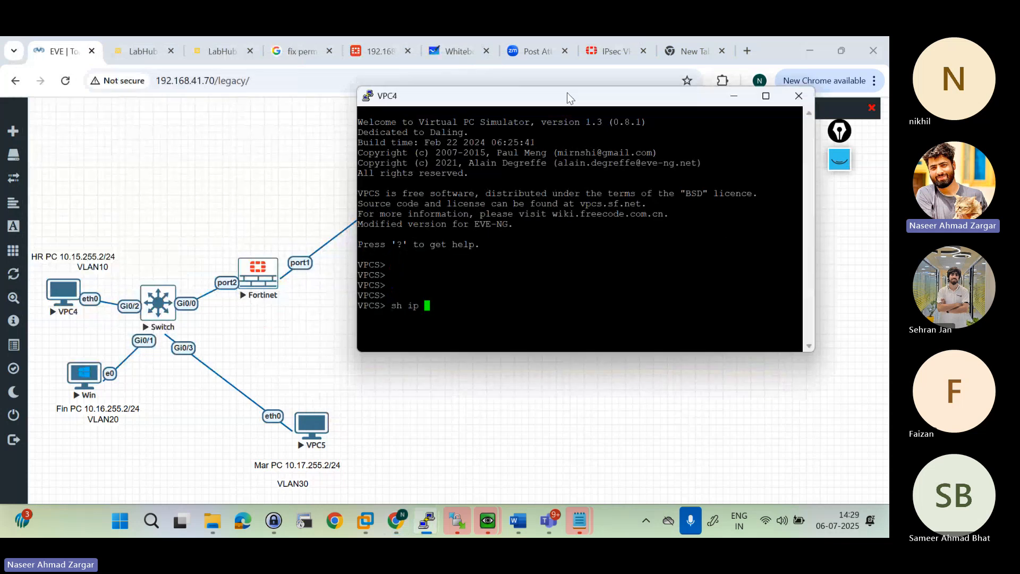
key(Return)
key(Return)
key(Return)
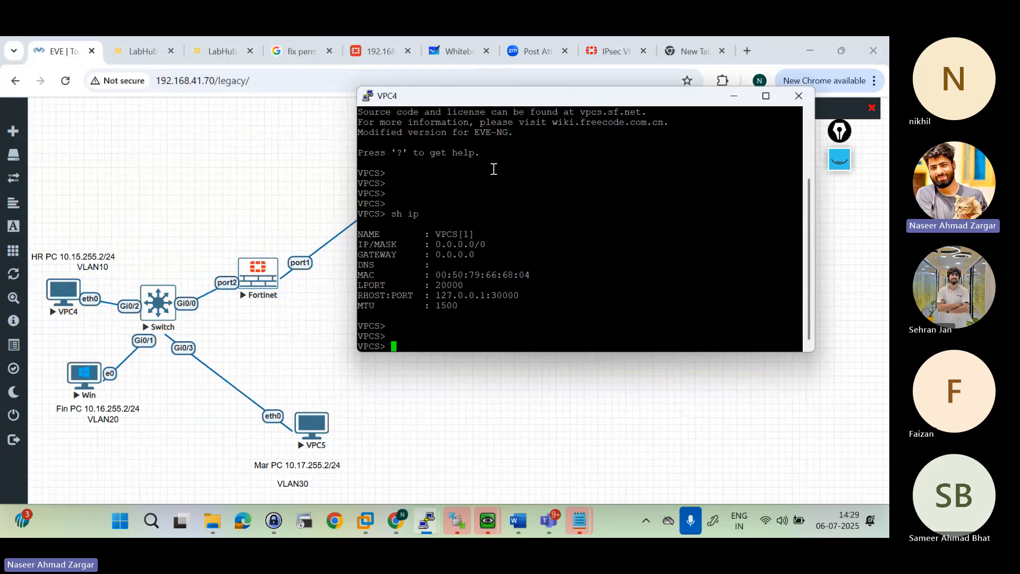
drag(434, 245, 536, 255)
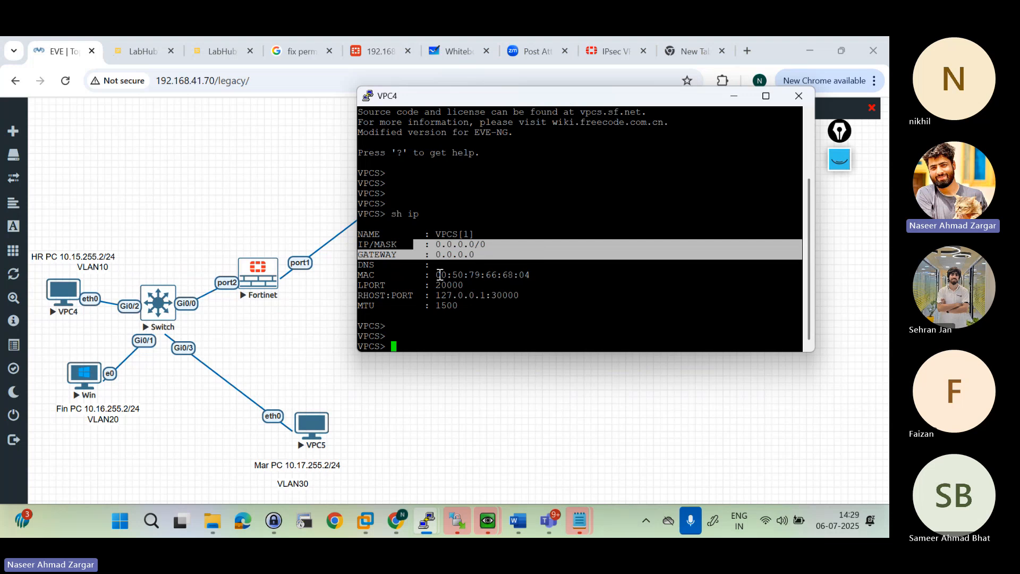
drag(436, 275, 537, 276)
right_click(537, 276)
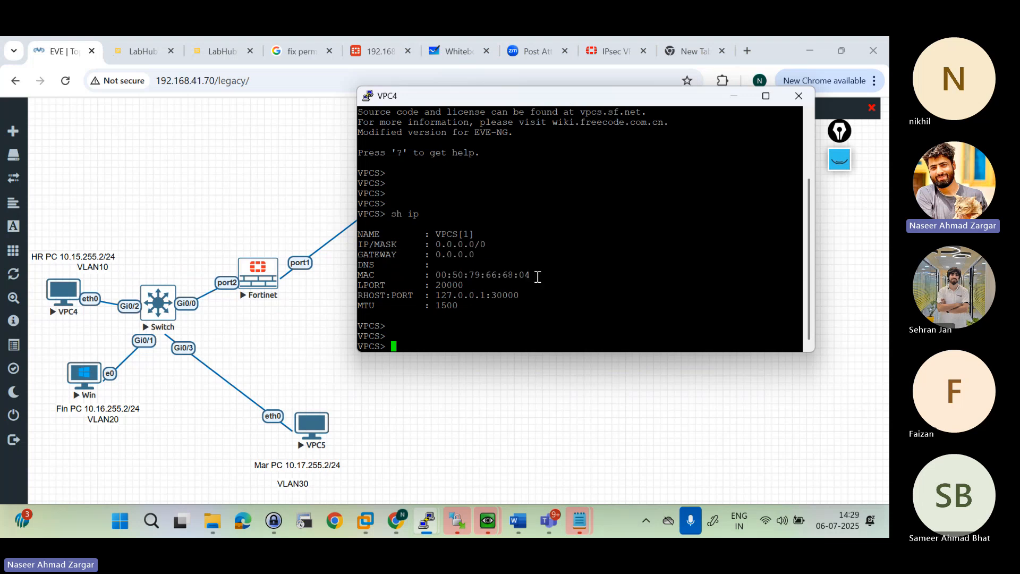
Step: Open the Win node's remote desktop with ultravnc_wrapper and bring up its Command Prompt
click(280, 215)
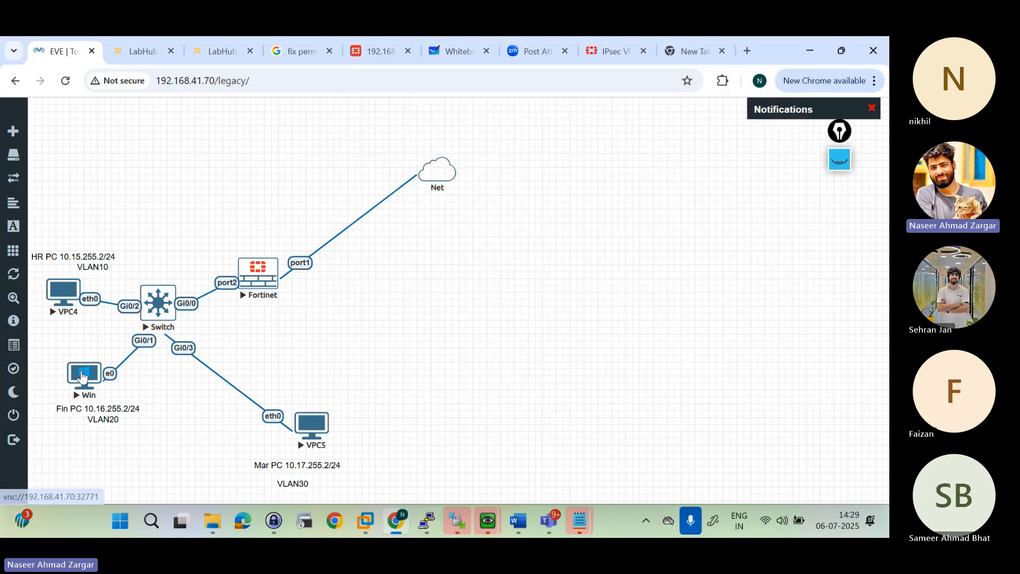
click(82, 376)
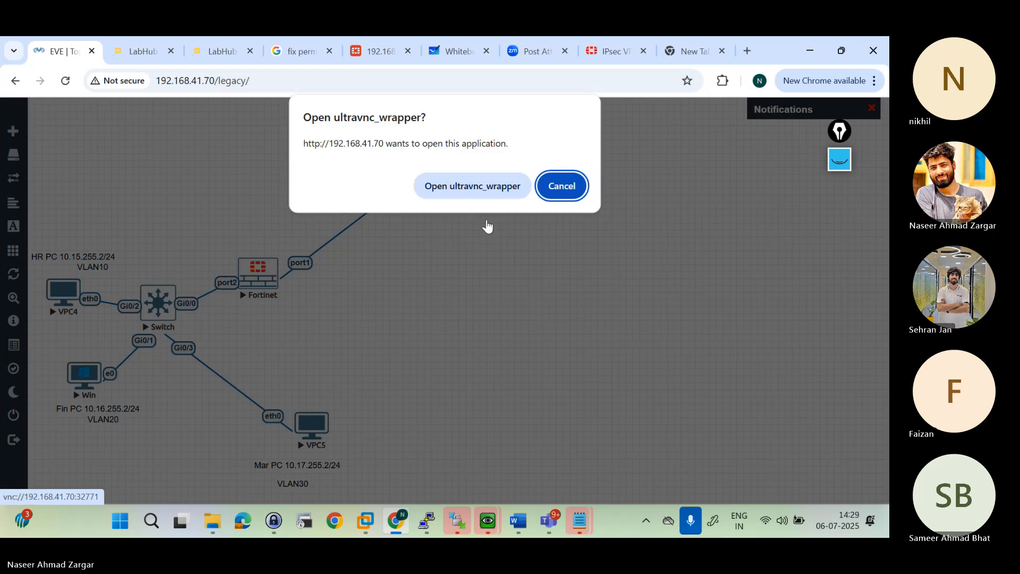
click(463, 193)
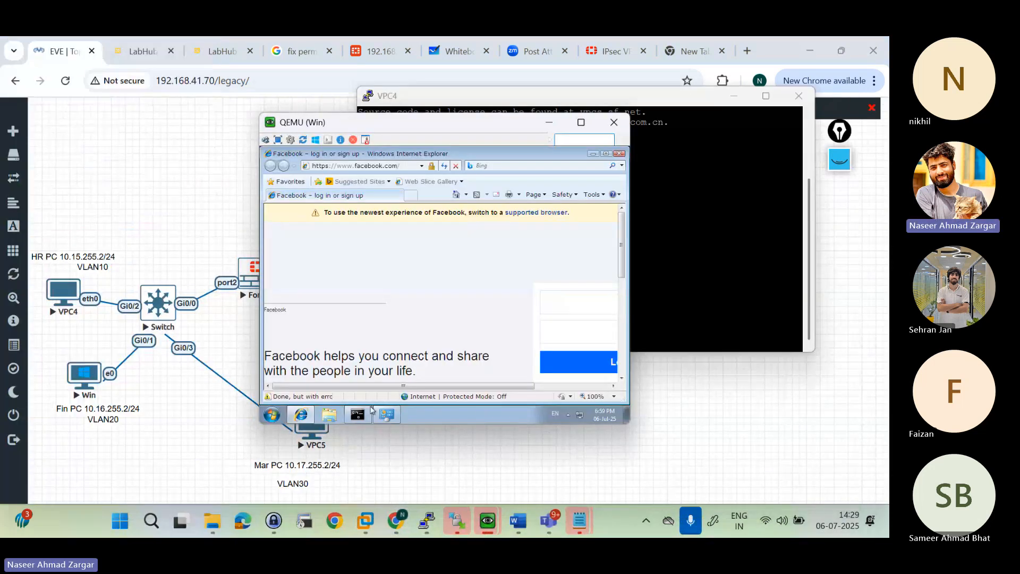
click(358, 416)
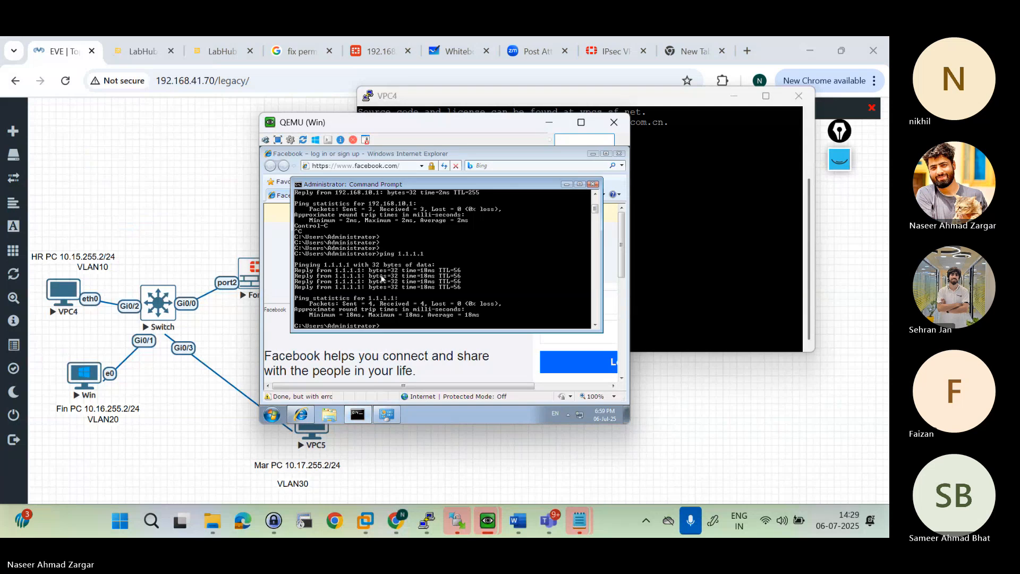
Step: Run "ipconfig" on the Windows PC to check its current IP address, subnet mask and gateway
key(Return)
key(Return)
key(Return)
text(ip conf)
key(BackSpace)
key(BackSpace)
key(BackSpace)
key(BackSpace)
key(BackSpace)
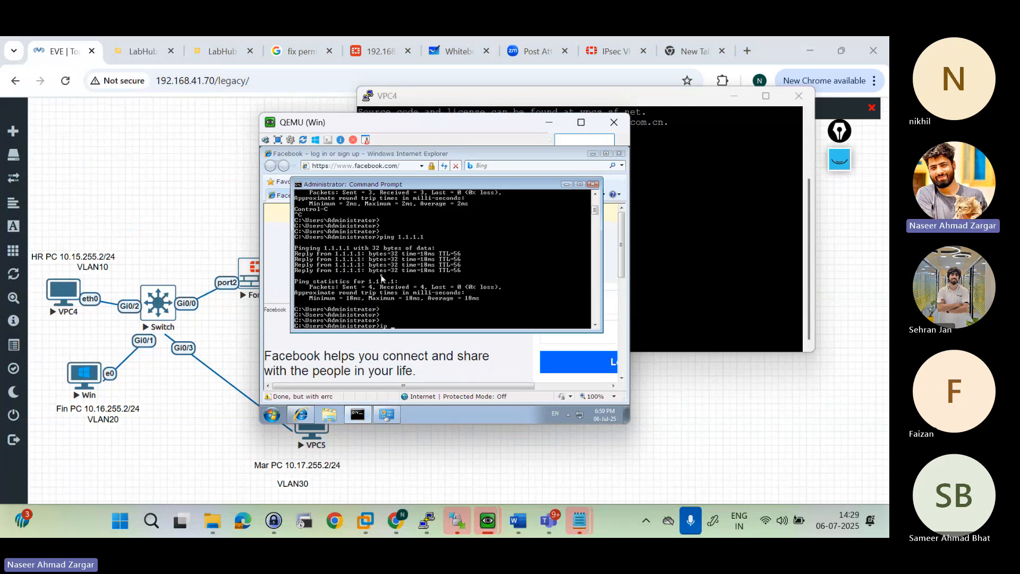
text(config)
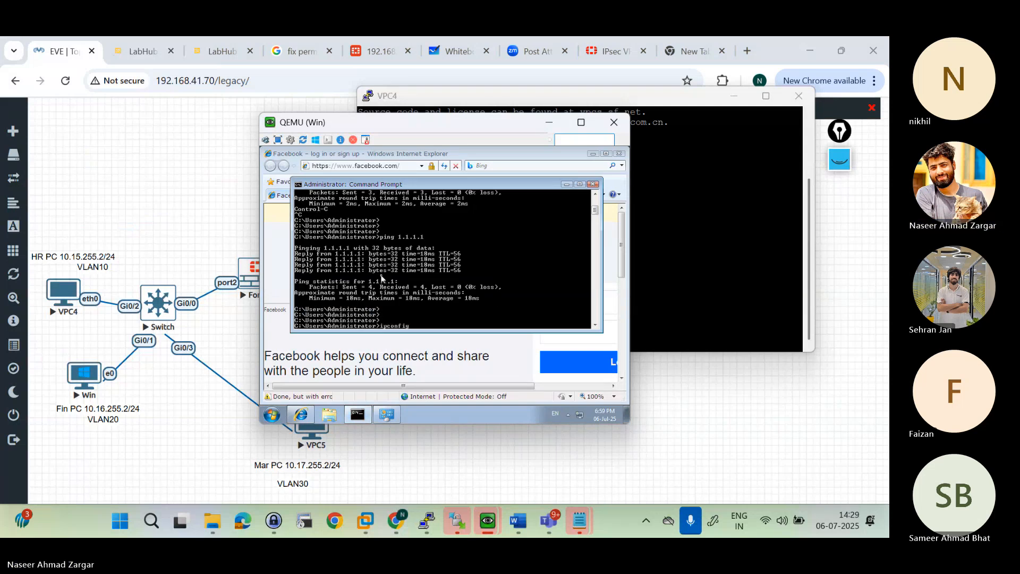
key(Return)
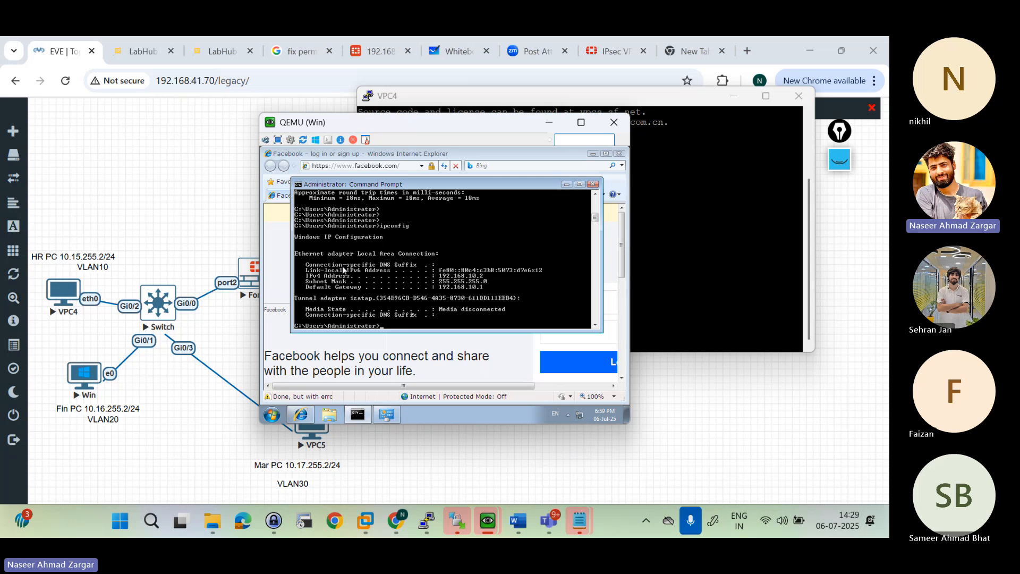
key(Return)
key(Return)
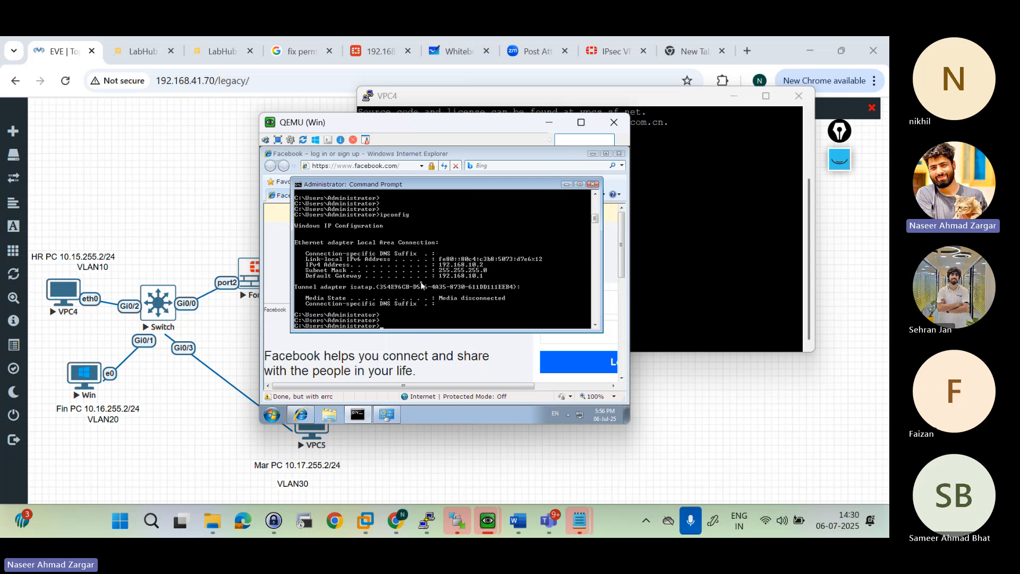
Step: Open the Windows PC's network connections with "ncpa.cpl" and bring up the TCP/IPv4 properties of Local Area Connection
text(ncpa)
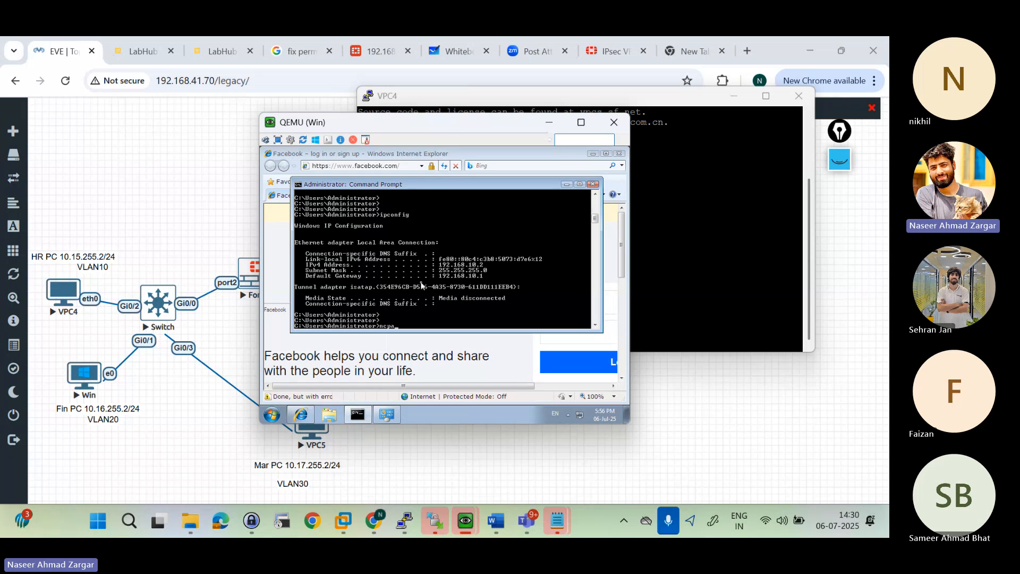
text(.cpl)
key(Return)
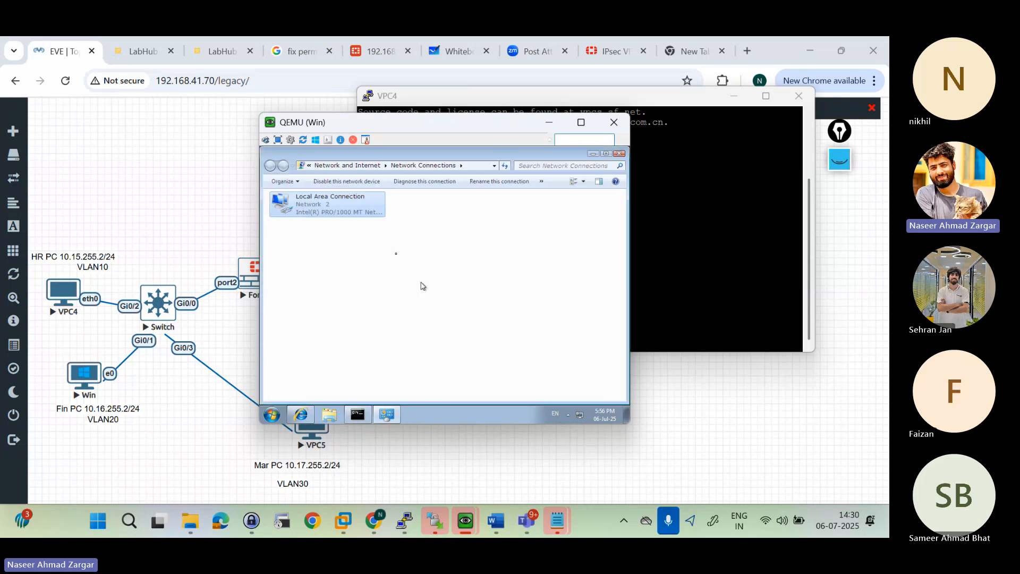
right_click(347, 207)
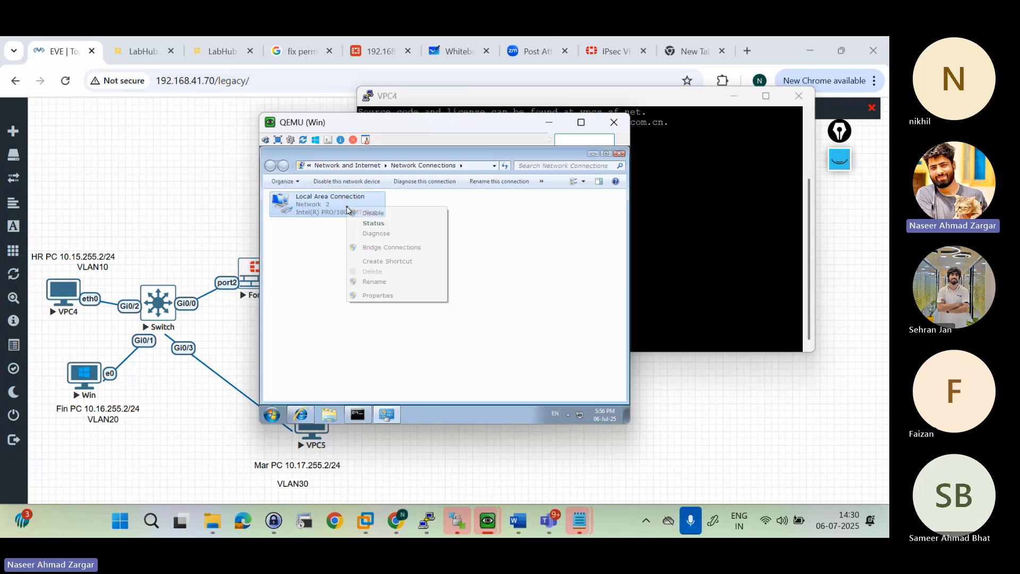
click(377, 296)
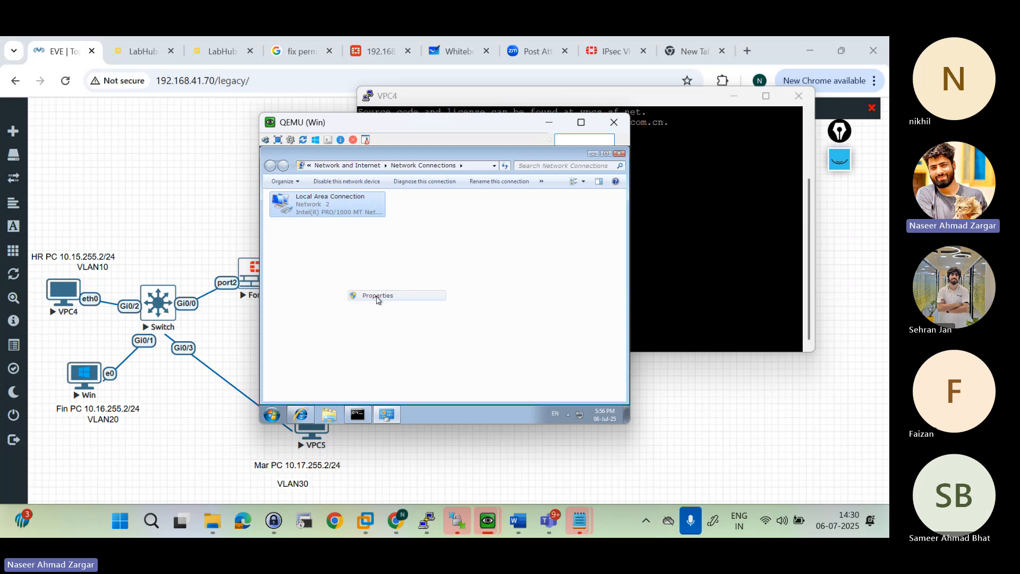
click(370, 295)
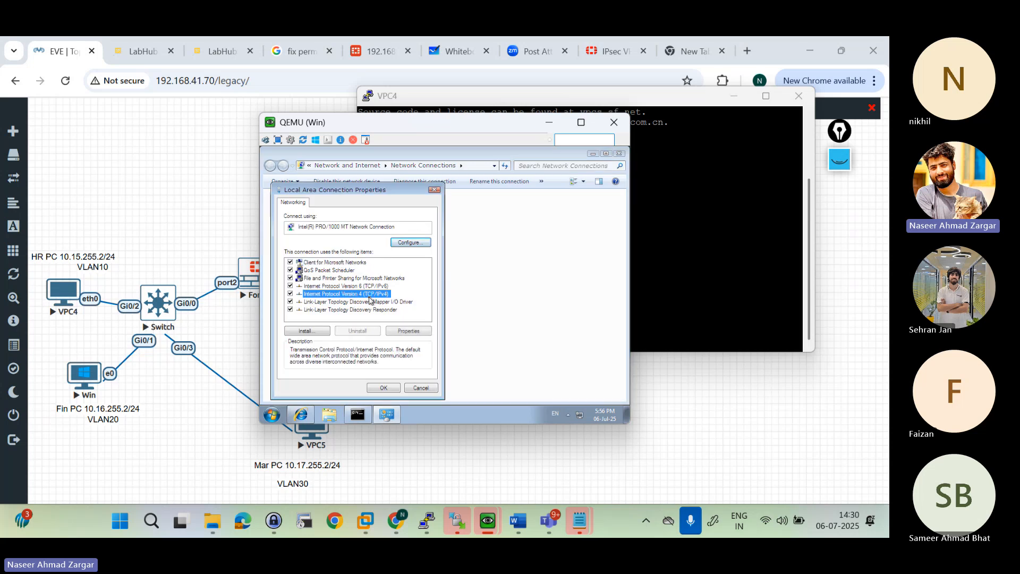
click(407, 331)
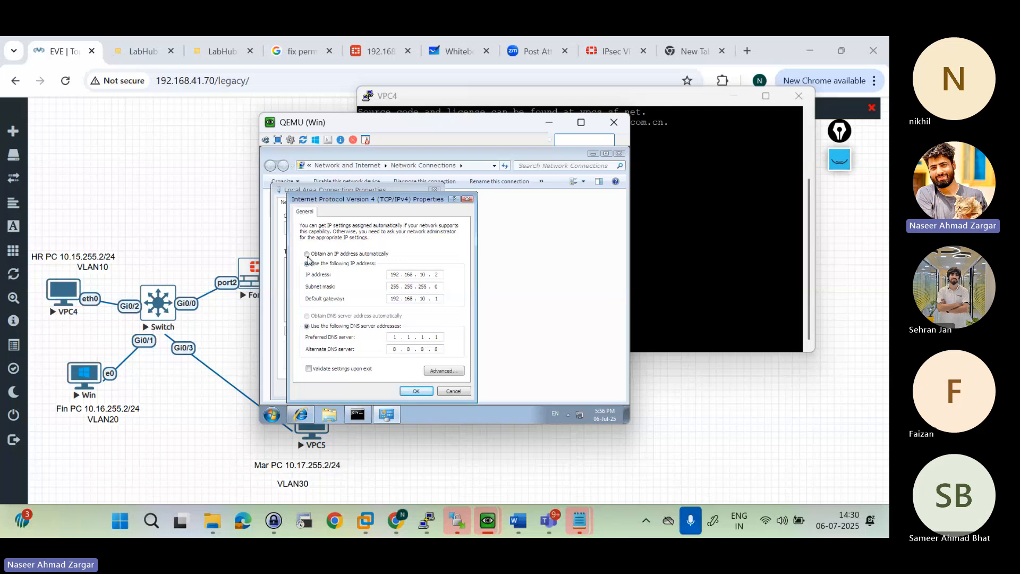
Step: Set Local Area Connection to obtain its IP address and DNS server address automatically, and apply the settings
click(307, 253)
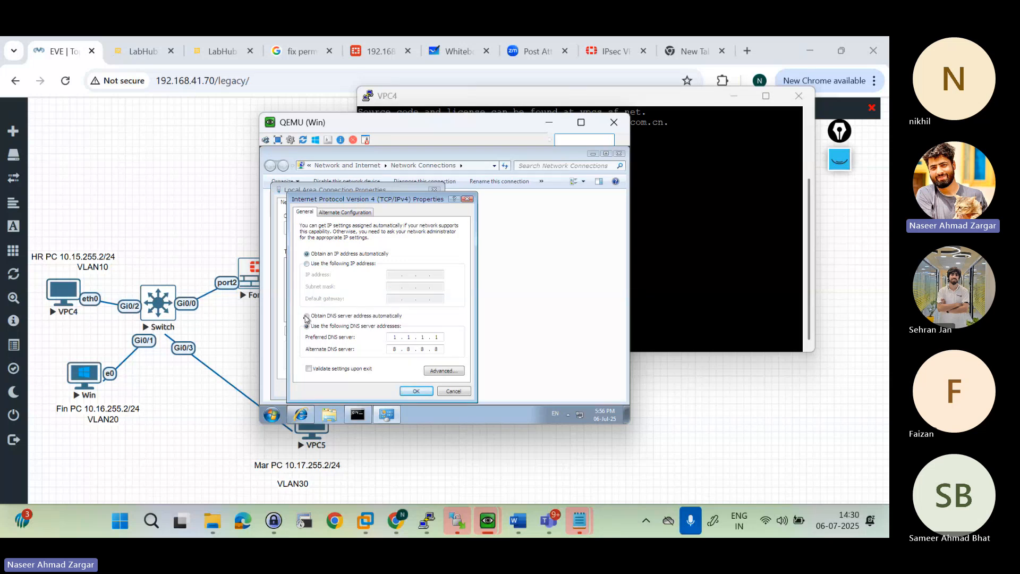
click(306, 316)
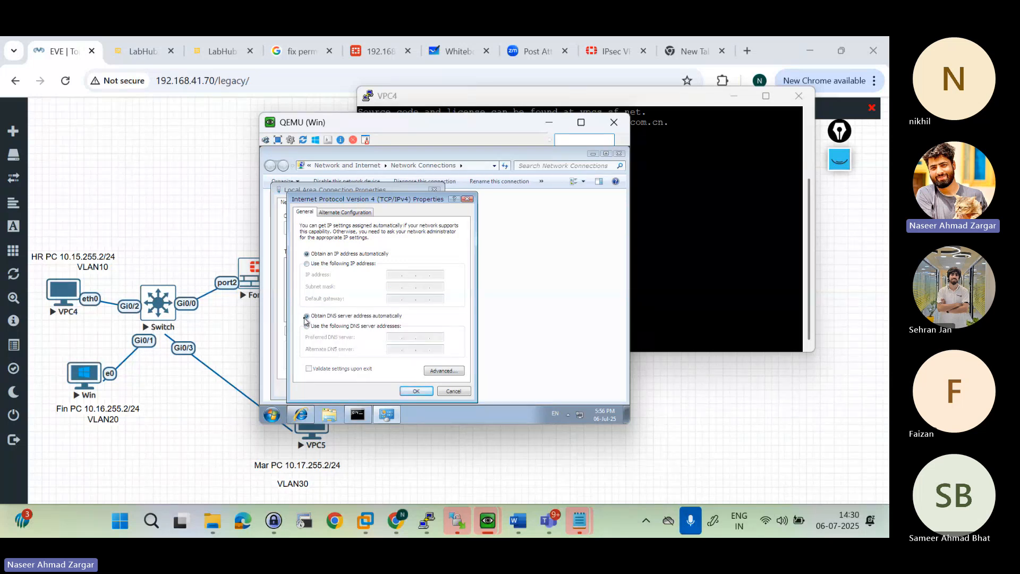
click(415, 392)
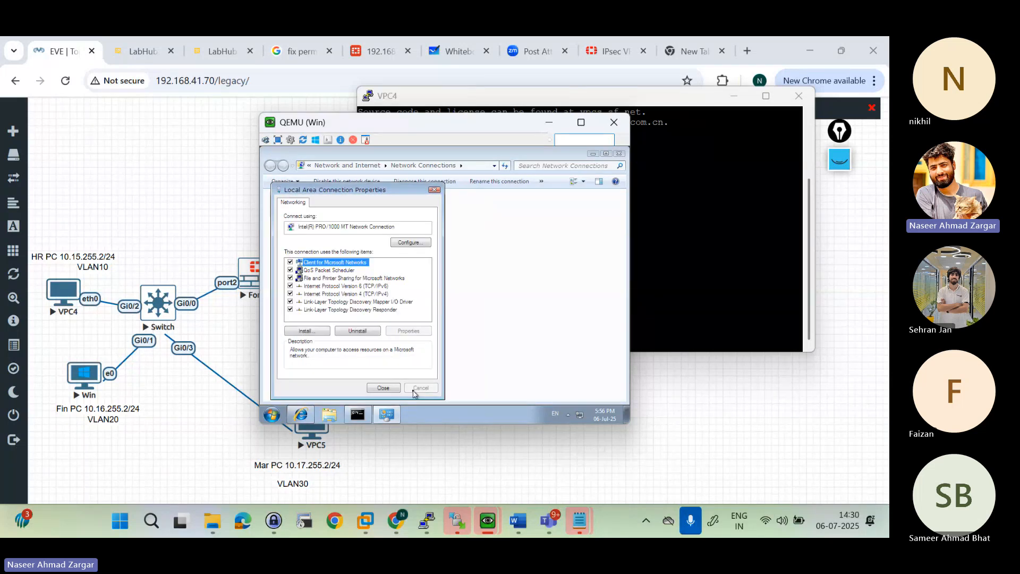
click(381, 388)
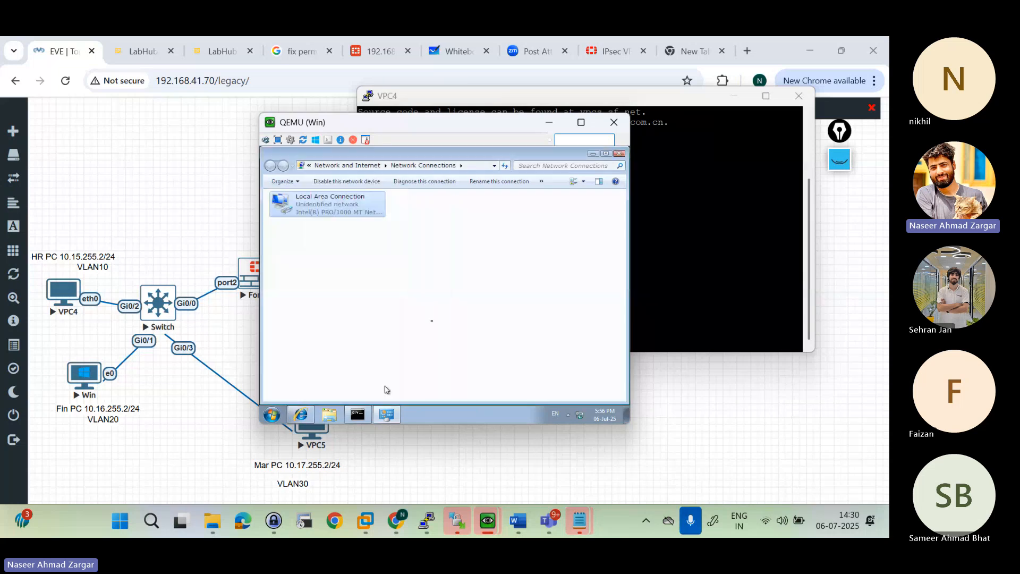
Step: Return to the topology and open the console of VPC5, the Mar PC, in the Telnet client
click(230, 238)
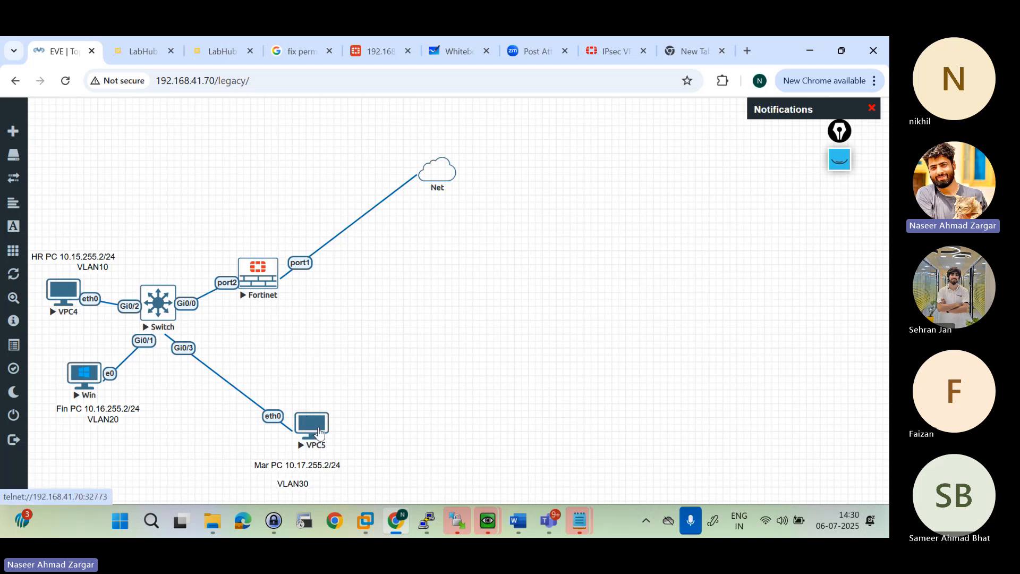
click(319, 433)
click(436, 185)
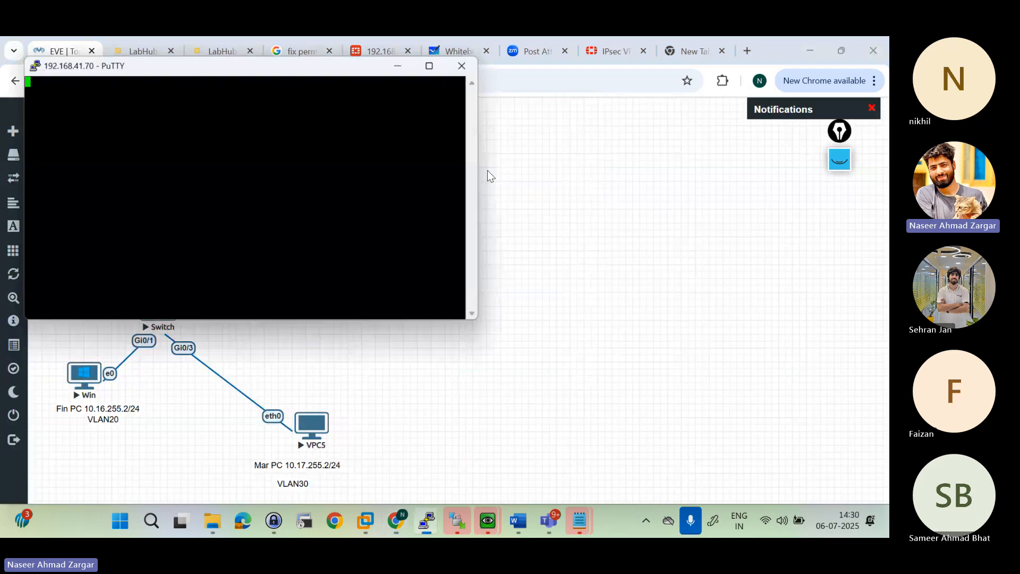
Step: Run "sh ip" in the VPC5 console to check the Mar PC's current IP address, mask and gateway
drag(300, 77, 650, 118)
key(Return)
key(Return)
key(Return)
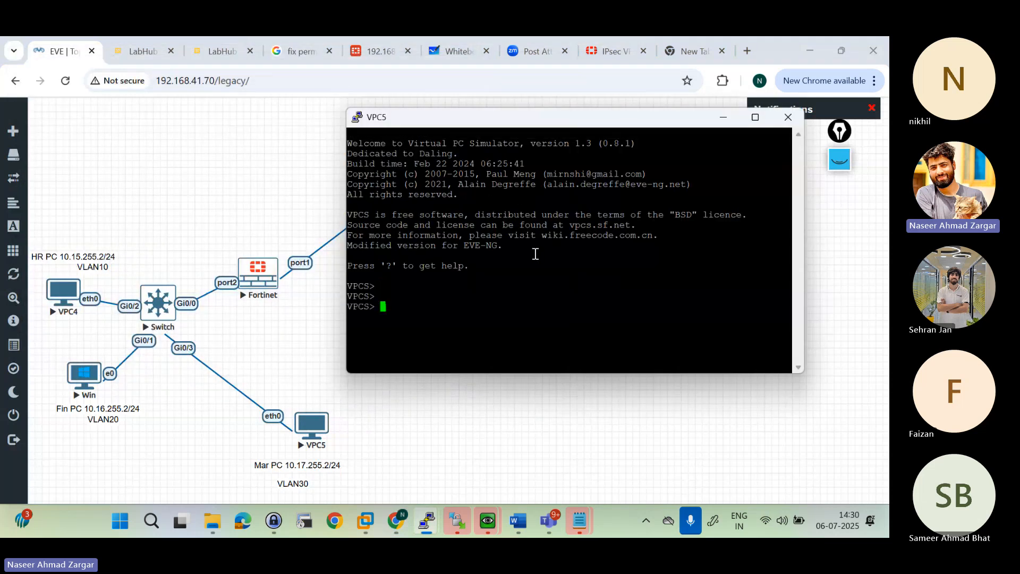
text(sh ip)
key(Return)
key(Return)
key(Return)
key(Return)
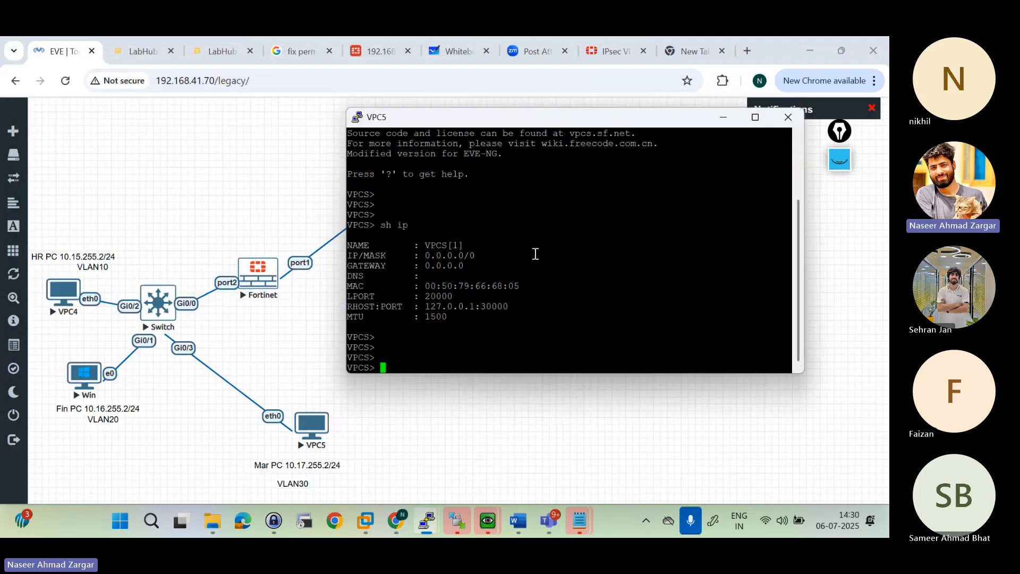
Step: Switch to the FortiGate web interface, log back in as admin with the account password, and postpone the FortiGate setup
click(210, 193)
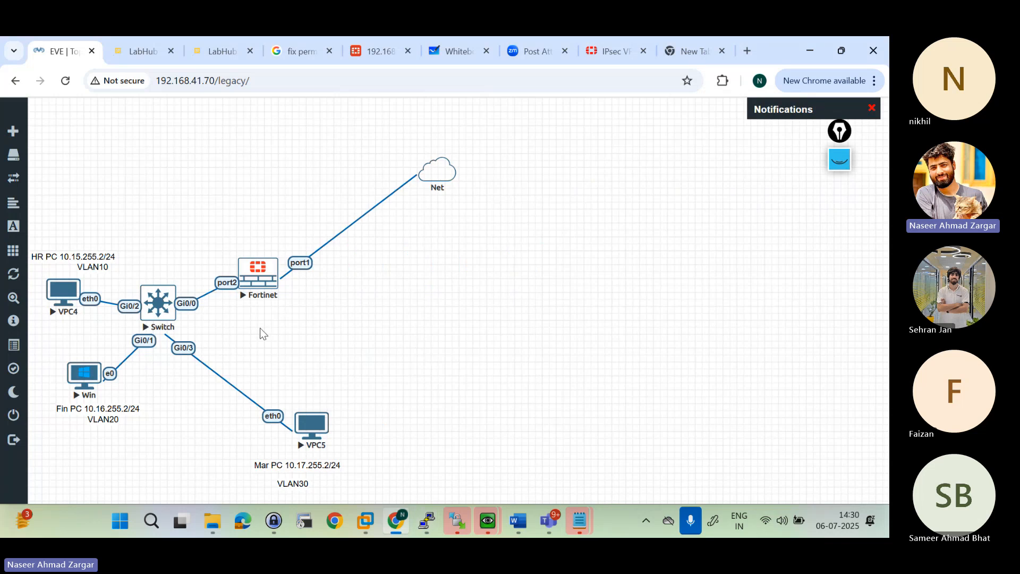
click(384, 45)
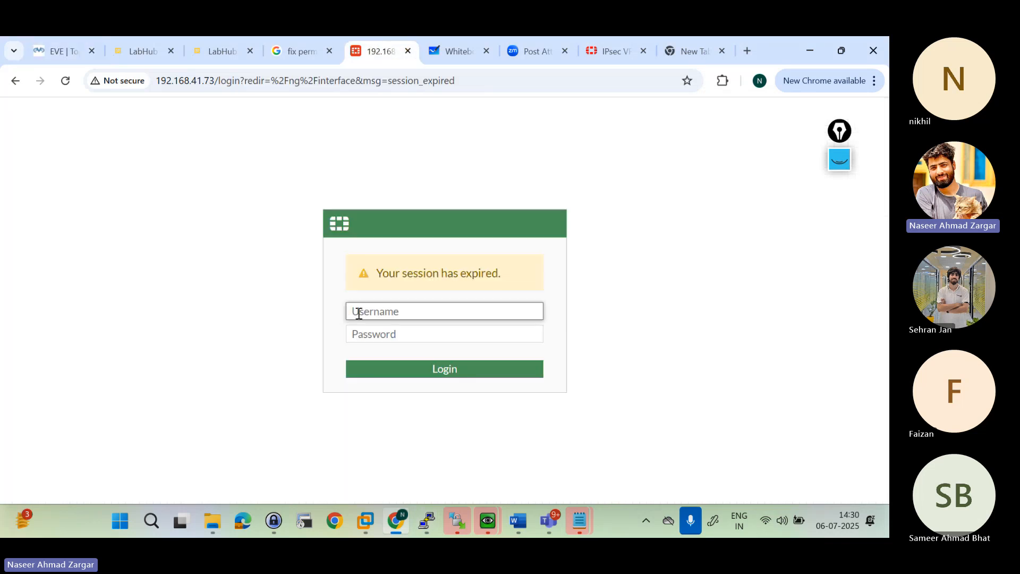
text(amdin)
key(BackSpace)
key(BackSpace)
key(BackSpace)
key(BackSpace)
text(dmin)
click(381, 334)
text(a)
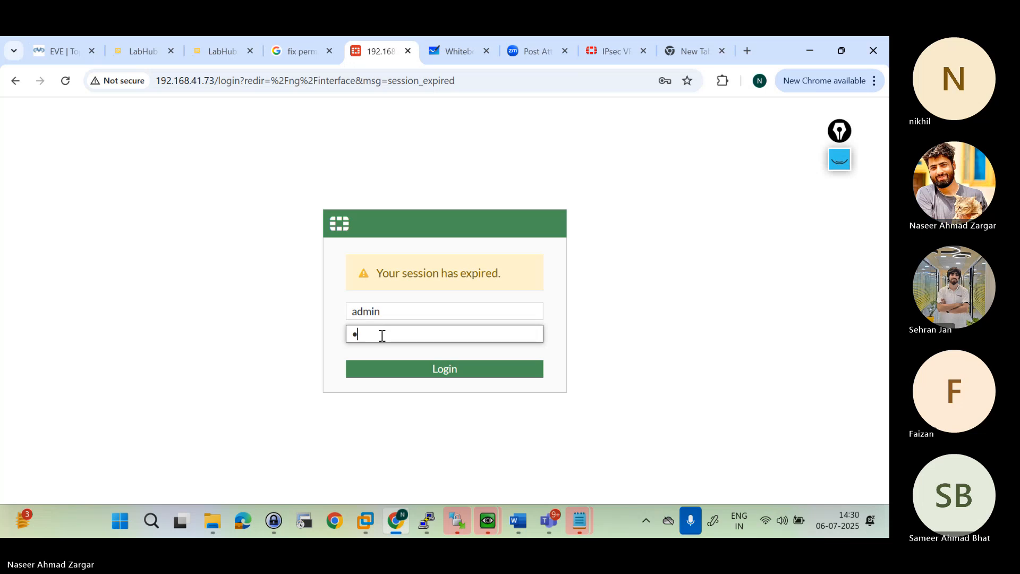
text(d)
key(BackSpace)
key(BackSpace)
text(ad)
key(BackSpace)
key(BackSpace)
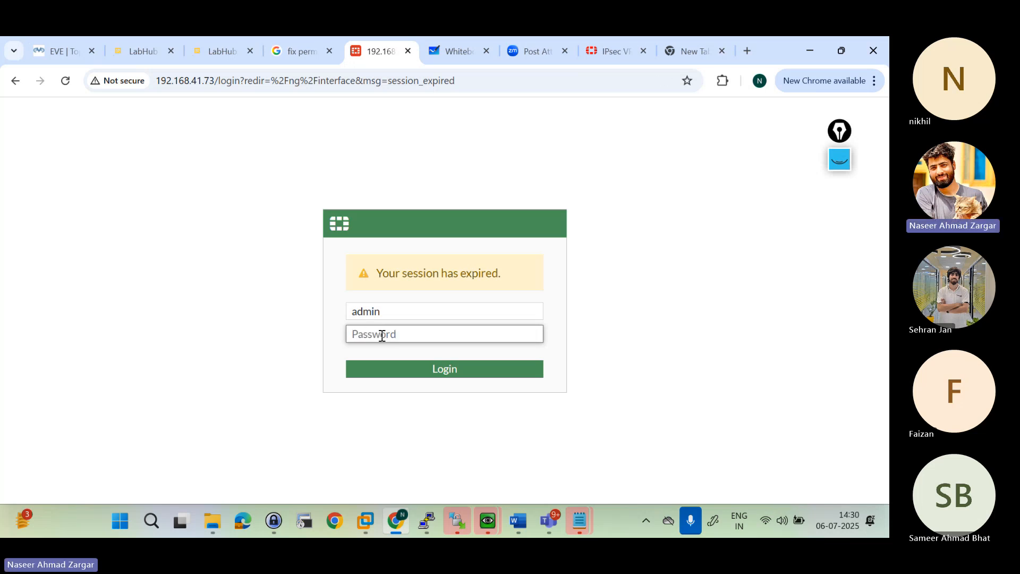
text(adm)
key(Return)
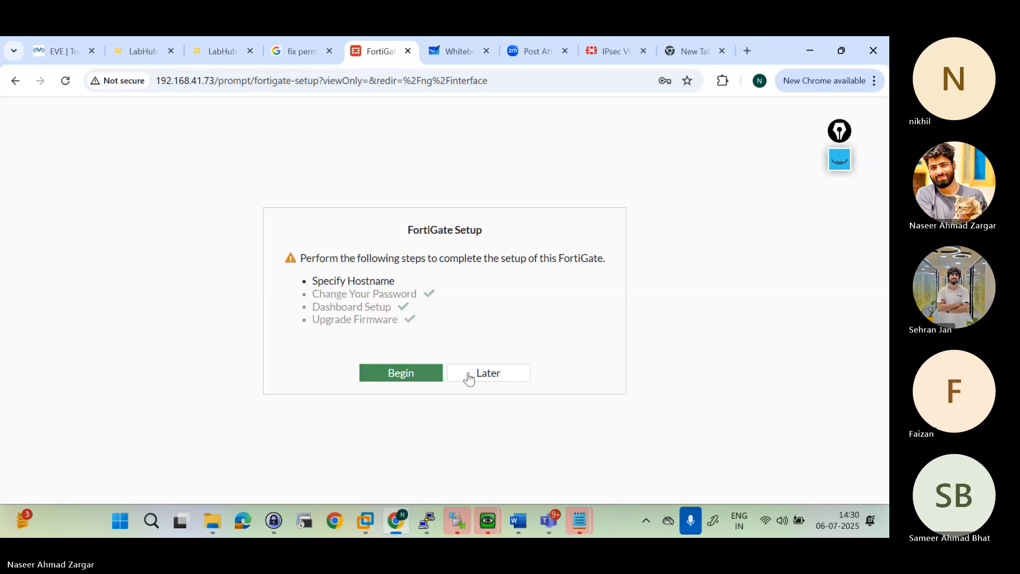
click(486, 377)
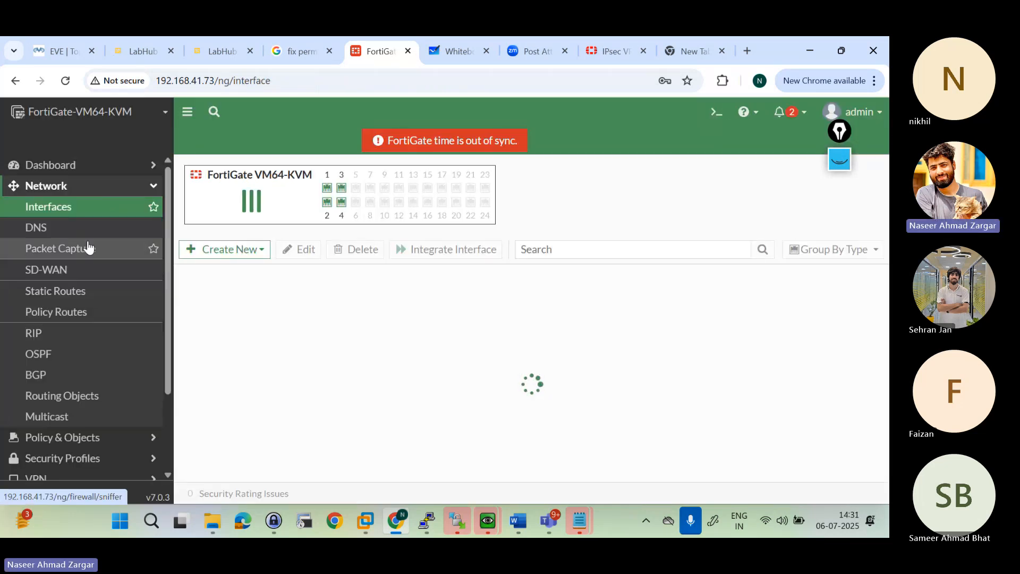
Step: Expand LAN (port2) in the FortiGate interface list and review the IP addresses and administrative access of its VLAN subinterfaces
click(77, 229)
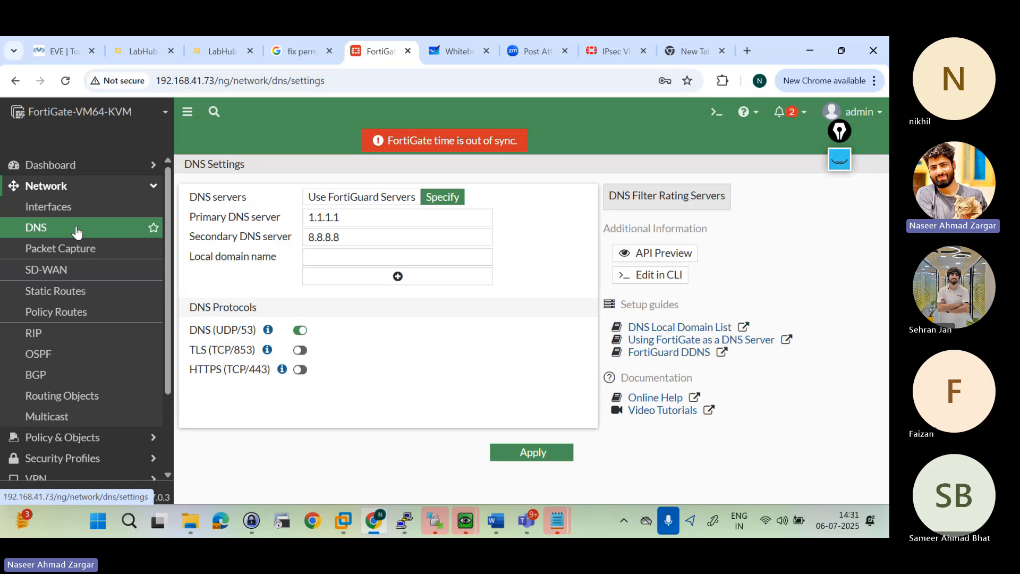
click(53, 207)
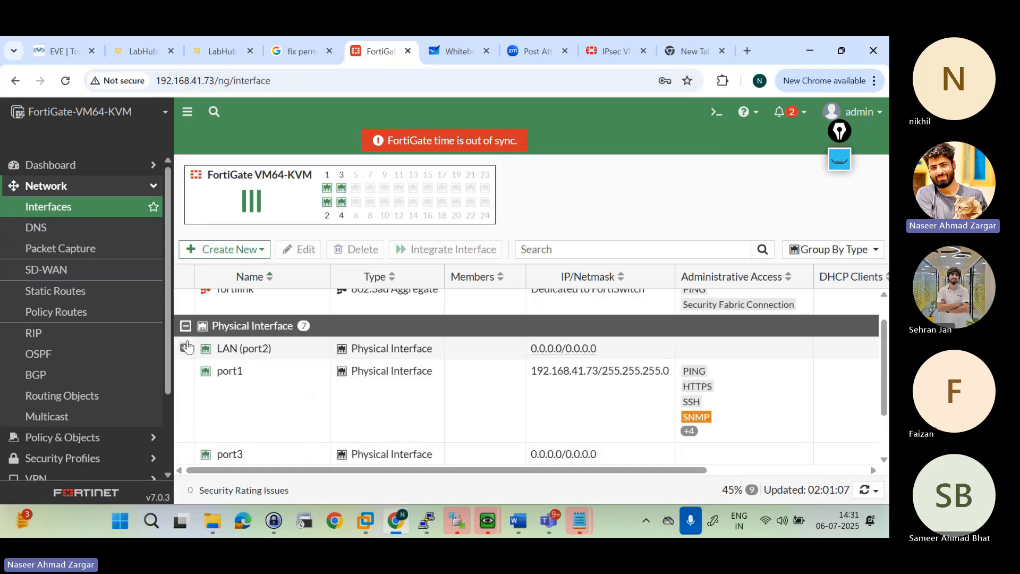
click(184, 349)
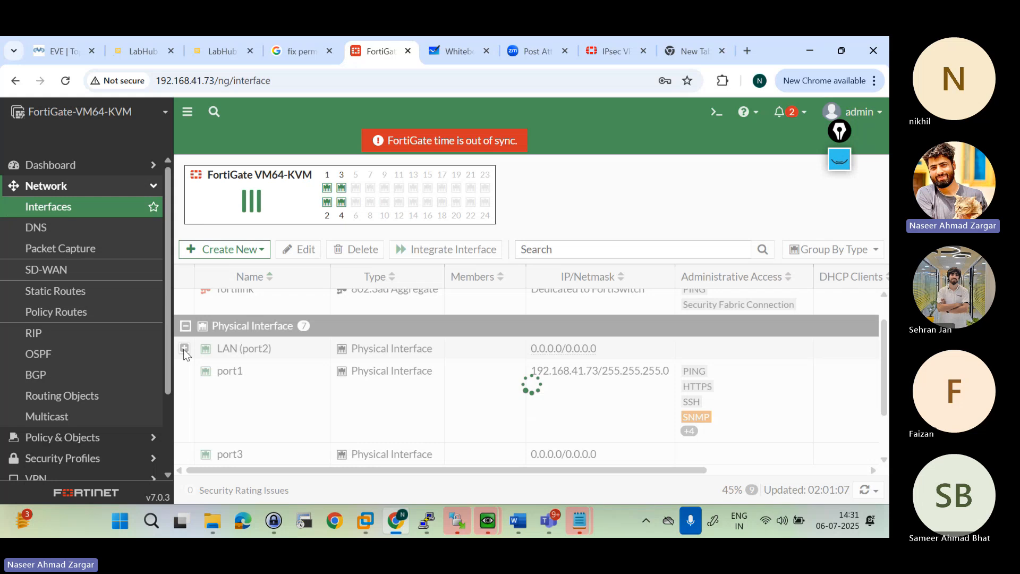
scroll(250, 406, down, 1)
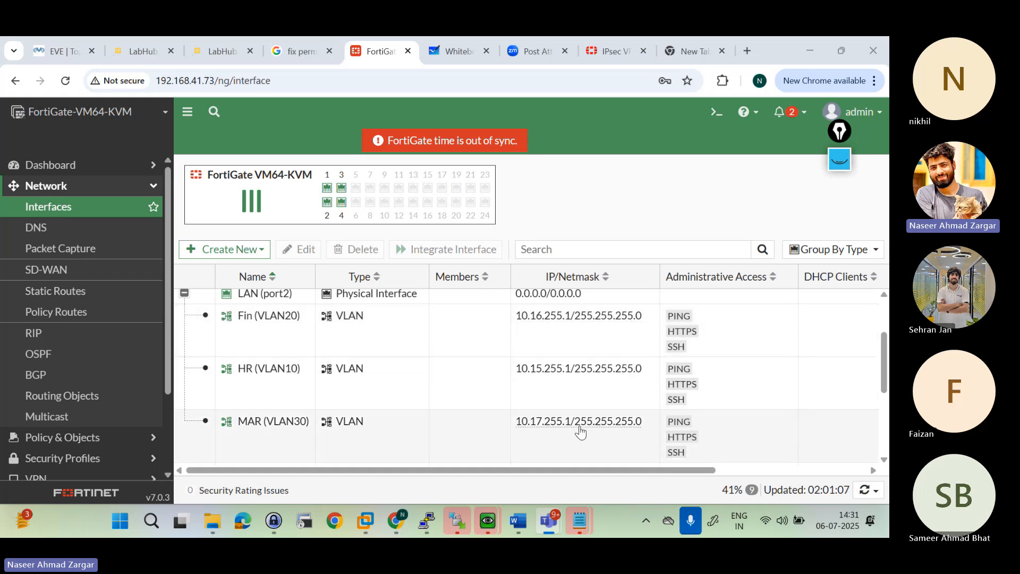
scroll(581, 430, down, 1)
scroll(581, 431, up, 1)
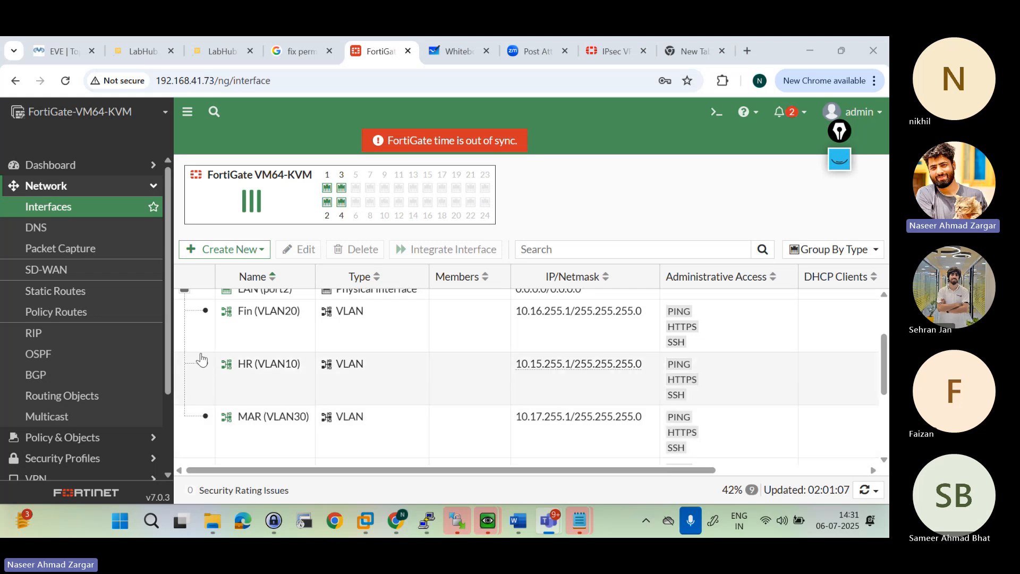
Step: Examine the FortiGate DNS settings, checking the primary and secondary DNS servers and their response times
click(37, 233)
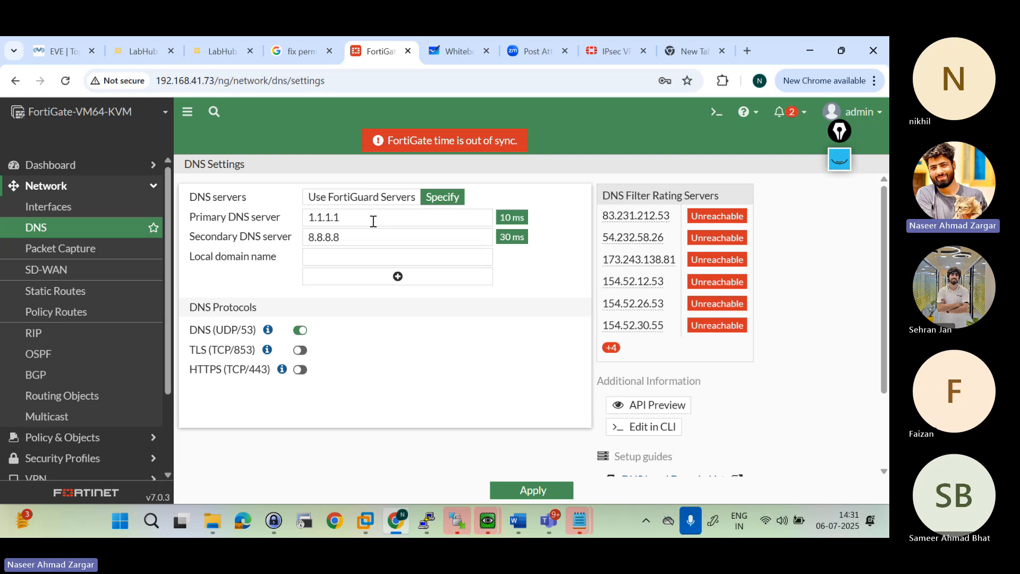
click(364, 238)
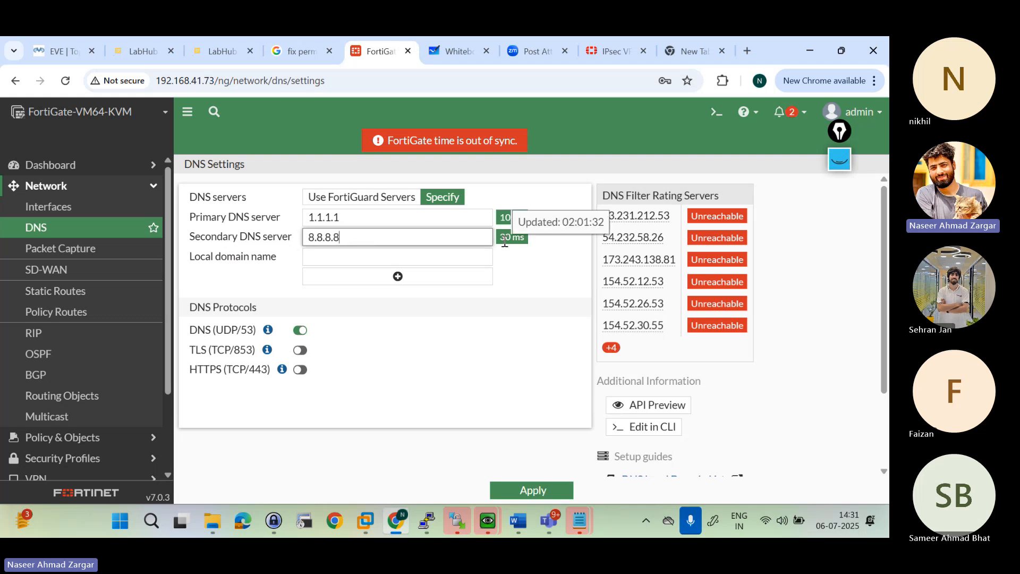
triple_click(504, 242)
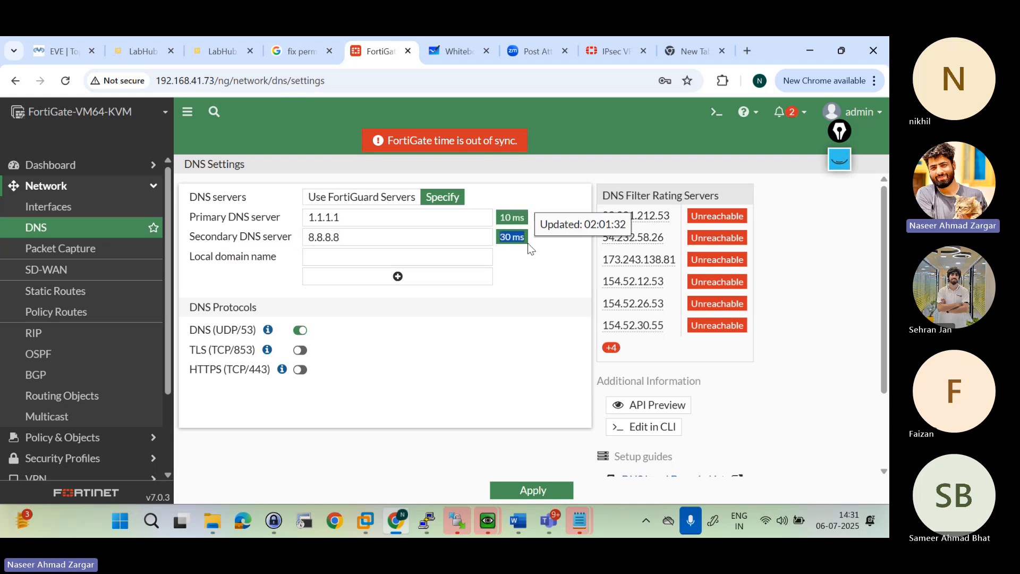
click(511, 311)
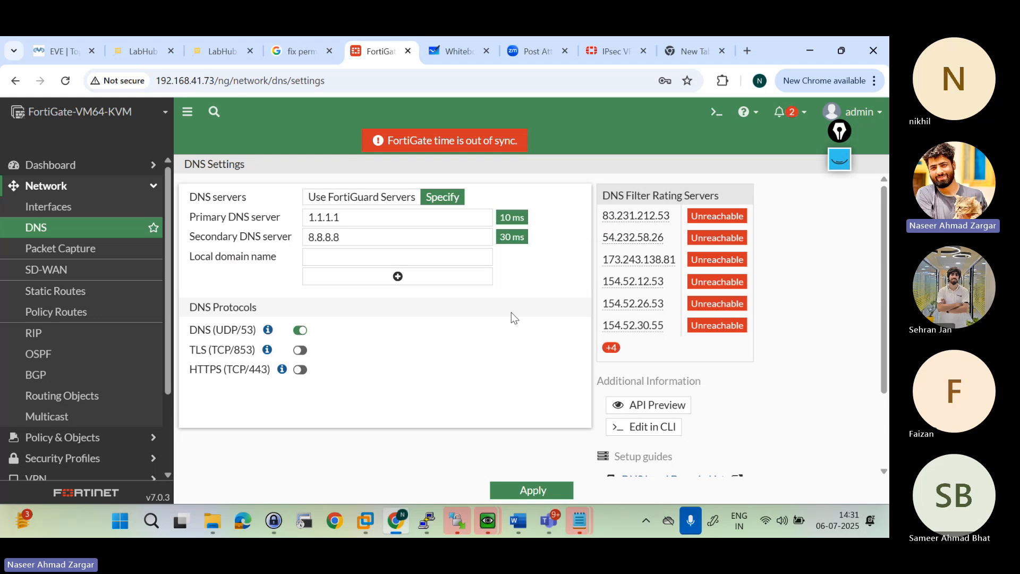
Step: Look over the FortiGate physical interfaces again and open the list of static routes
click(72, 206)
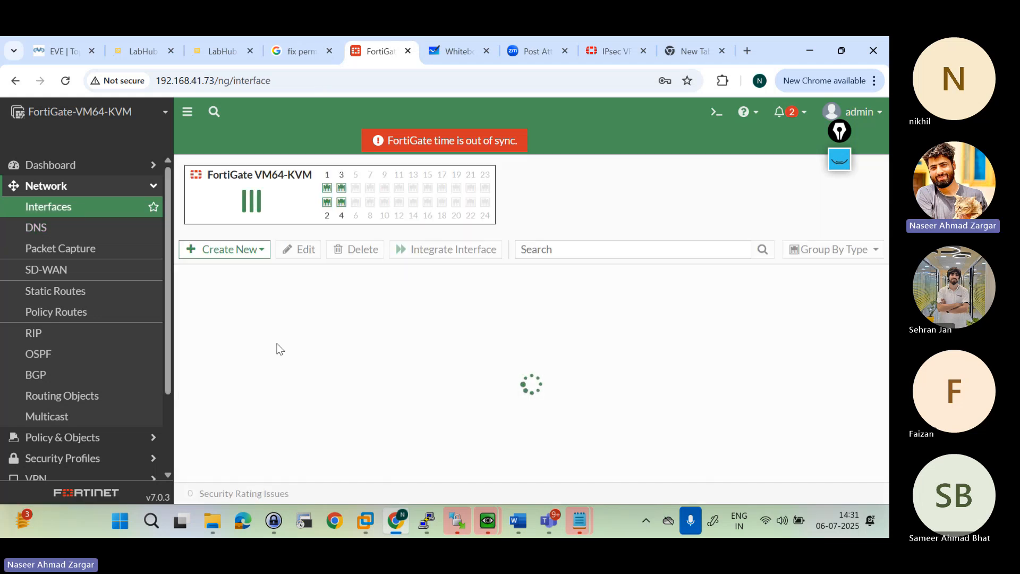
scroll(273, 399, down, 1)
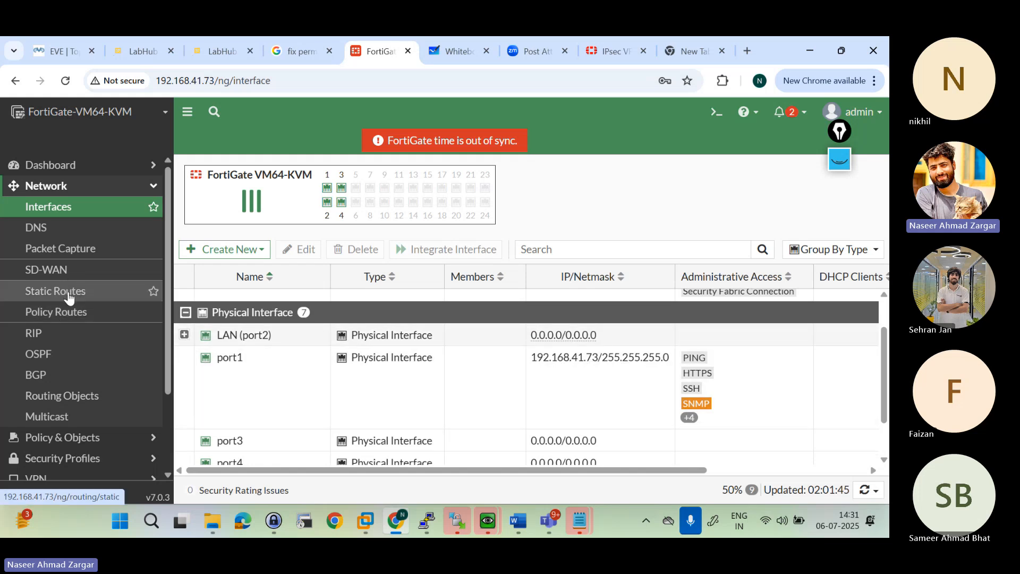
click(70, 296)
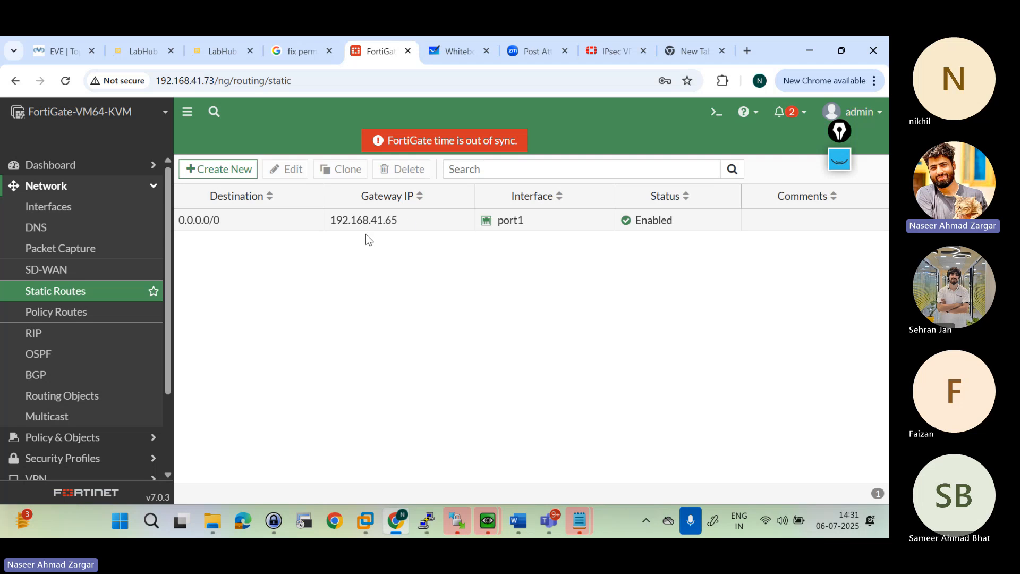
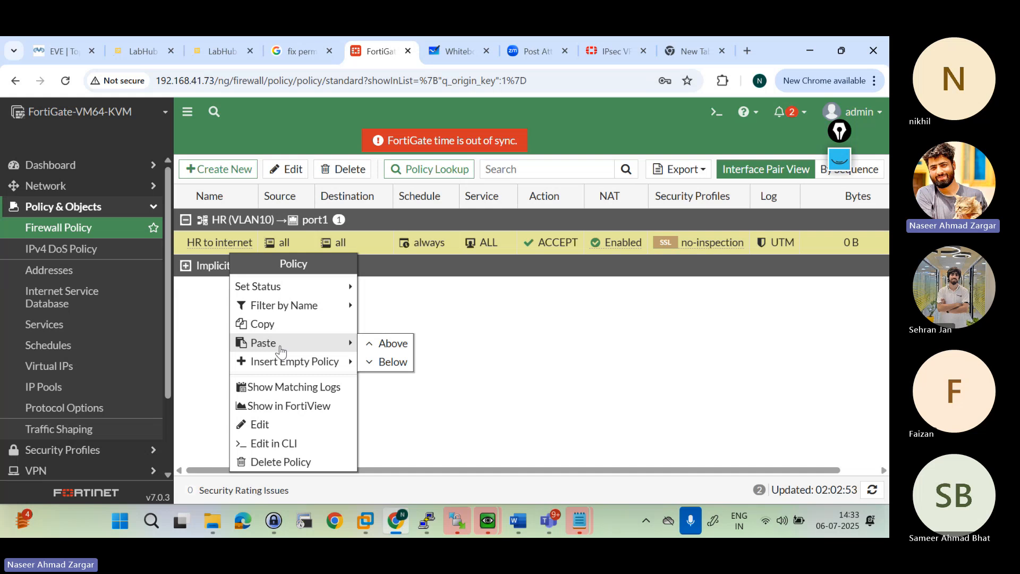
Step: Paste the copied HR to internet policy above the original and name the copy Fin Internet
click(393, 345)
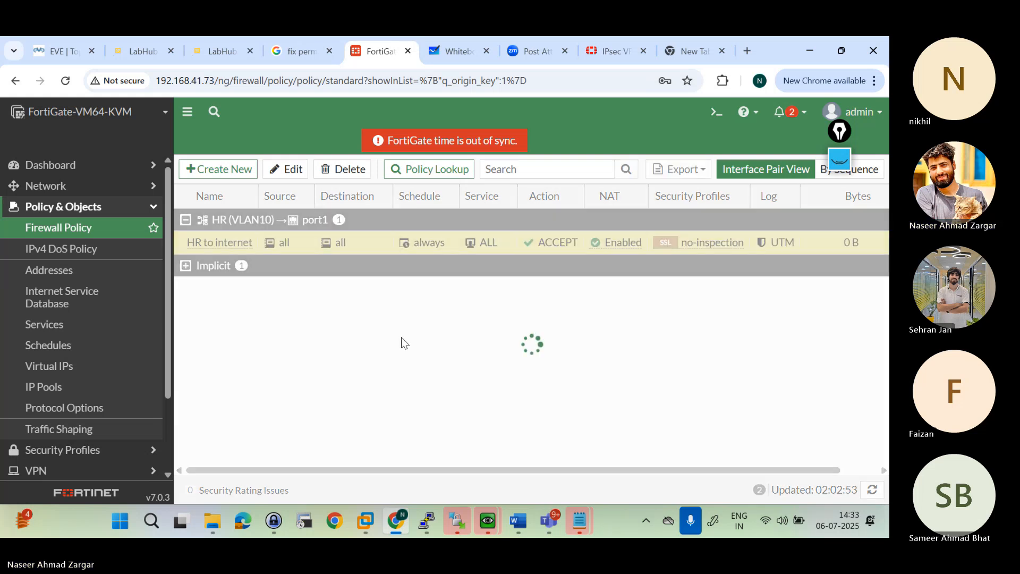
click(228, 249)
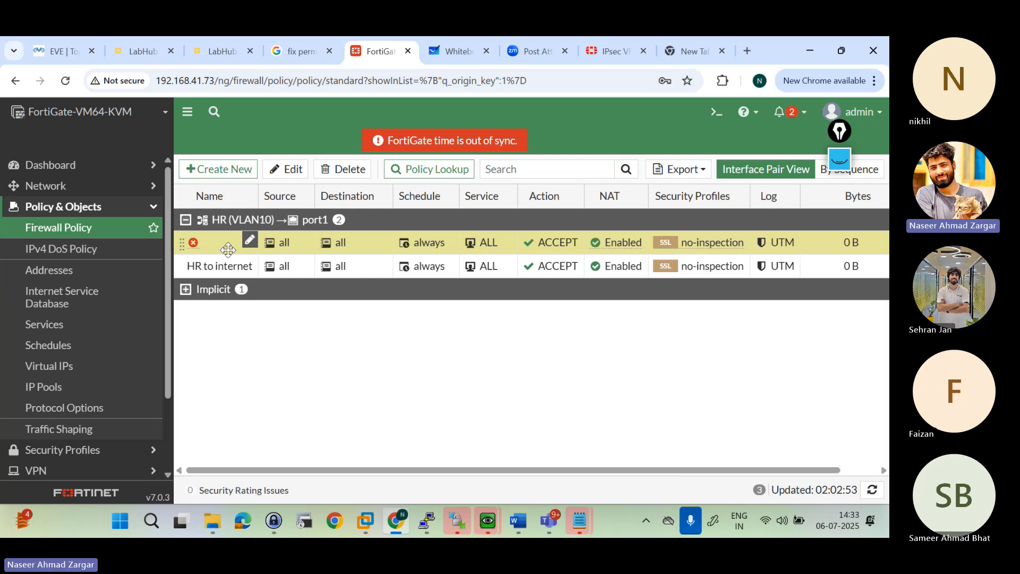
click(285, 169)
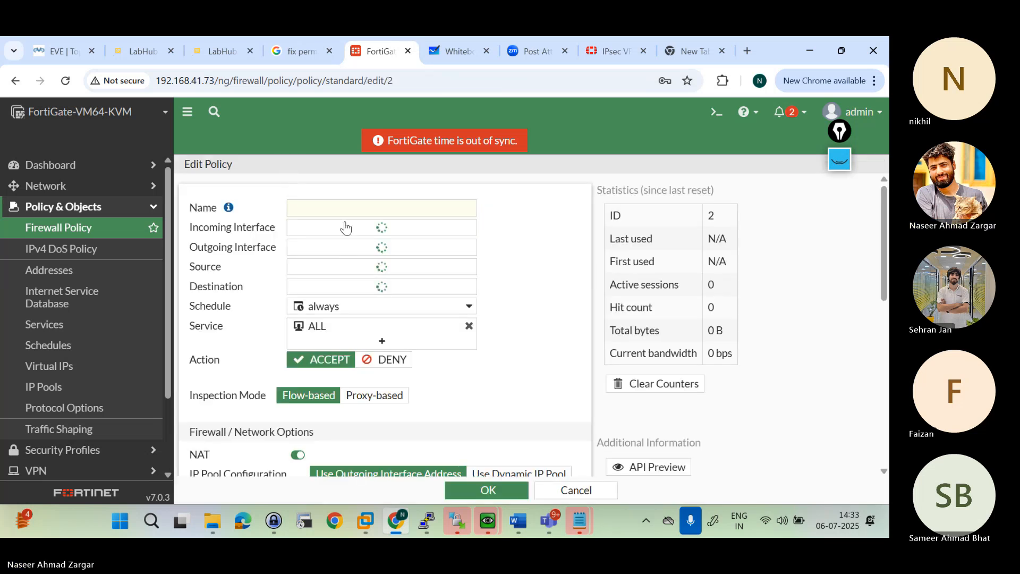
text(Fin)
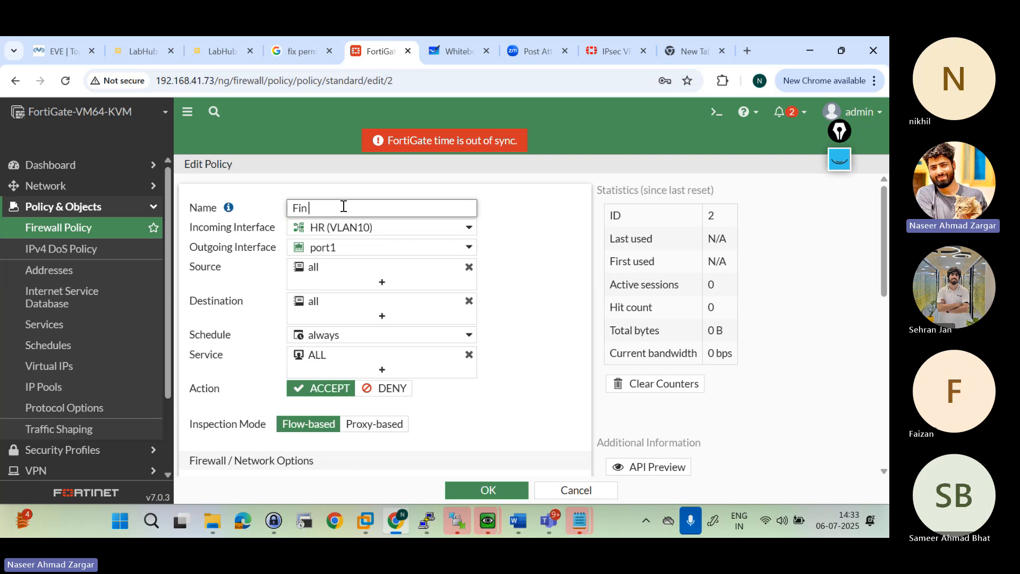
text( Internet)
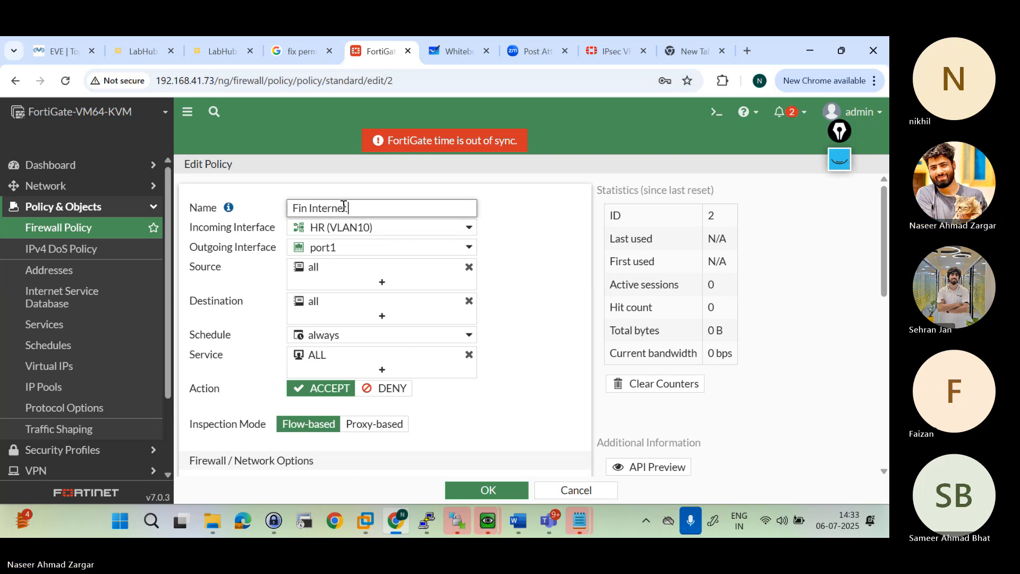
Step: Set the Fin Internet policy's incoming interface to Fin (VLAN20) and save the policy
click(372, 228)
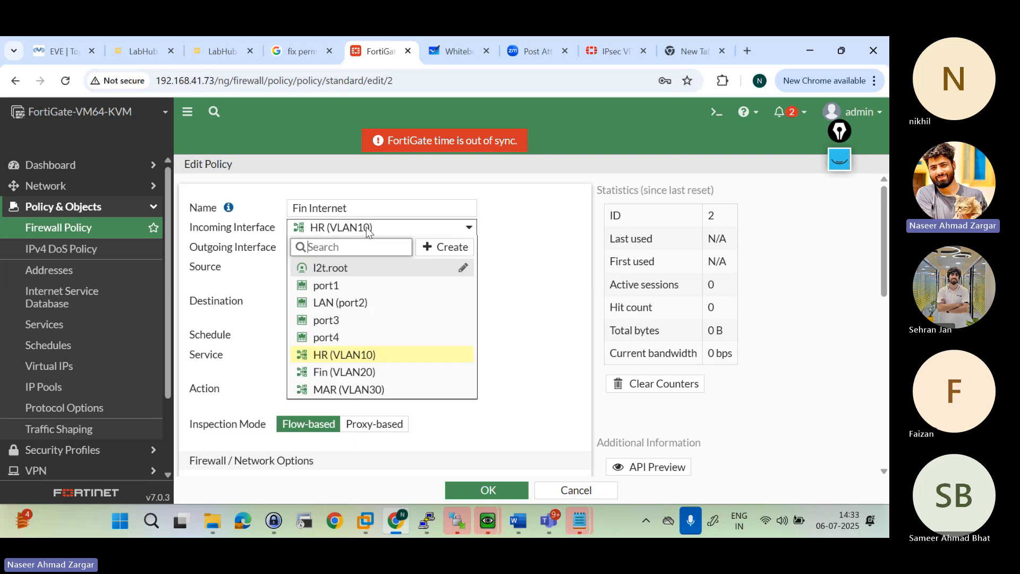
click(337, 372)
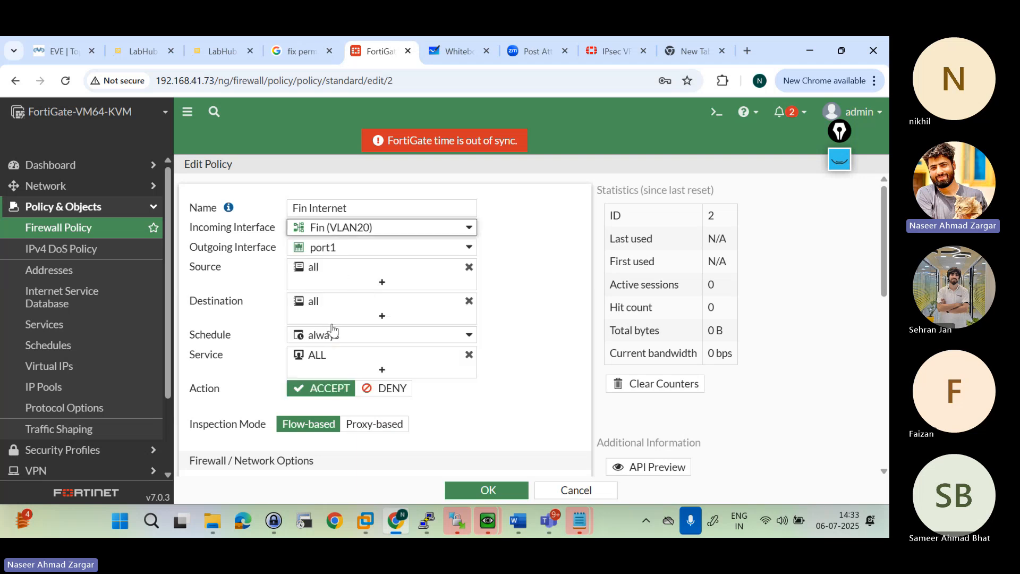
scroll(334, 393, down, 4)
scroll(334, 392, down, 3)
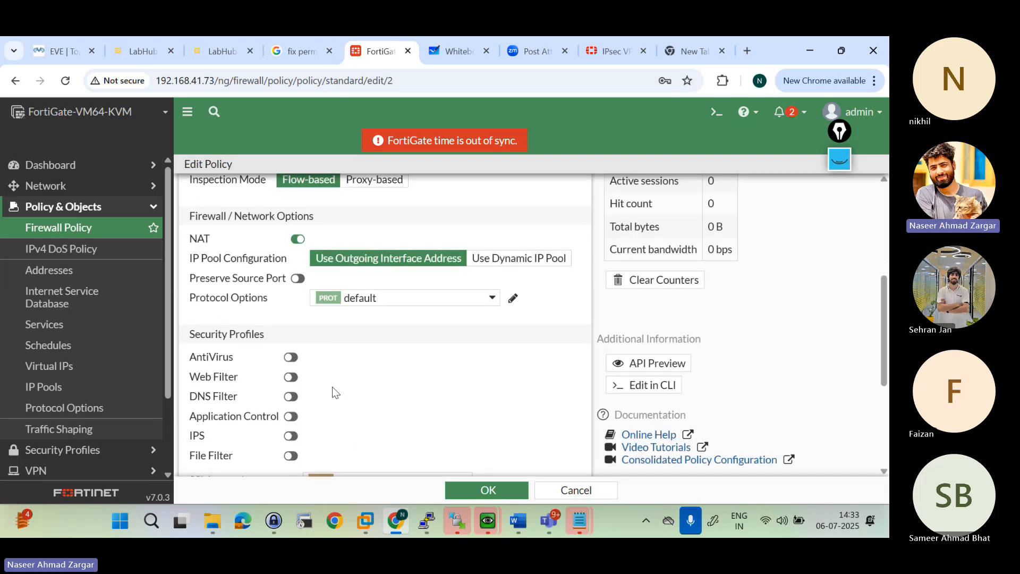
click(491, 488)
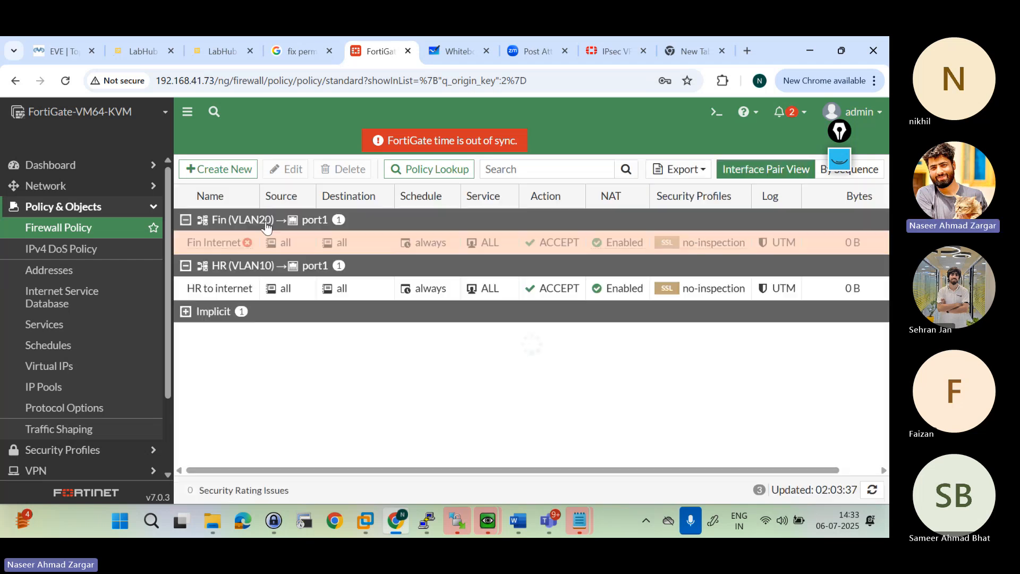
Step: Enable the Fin Internet policy
right_click(228, 244)
mouse_move(271, 281)
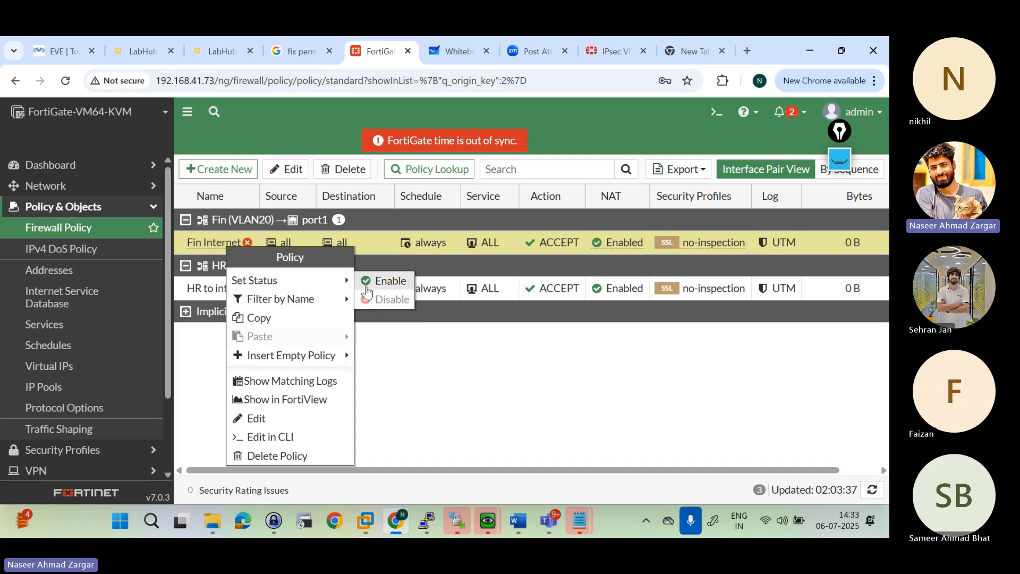
click(367, 287)
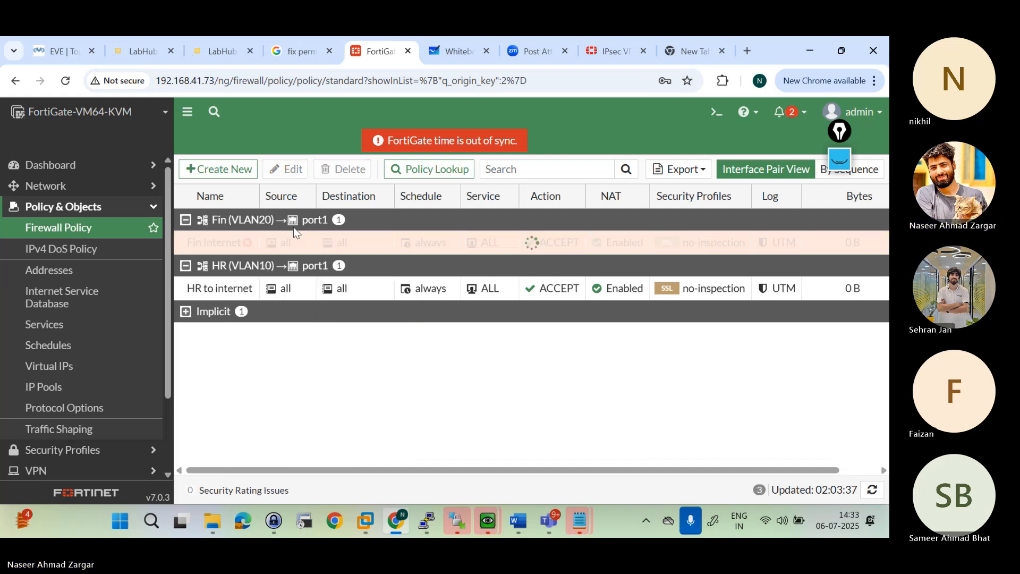
Step: Copy the Fin Internet policy and paste the duplicate below it
right_click(216, 239)
click(239, 307)
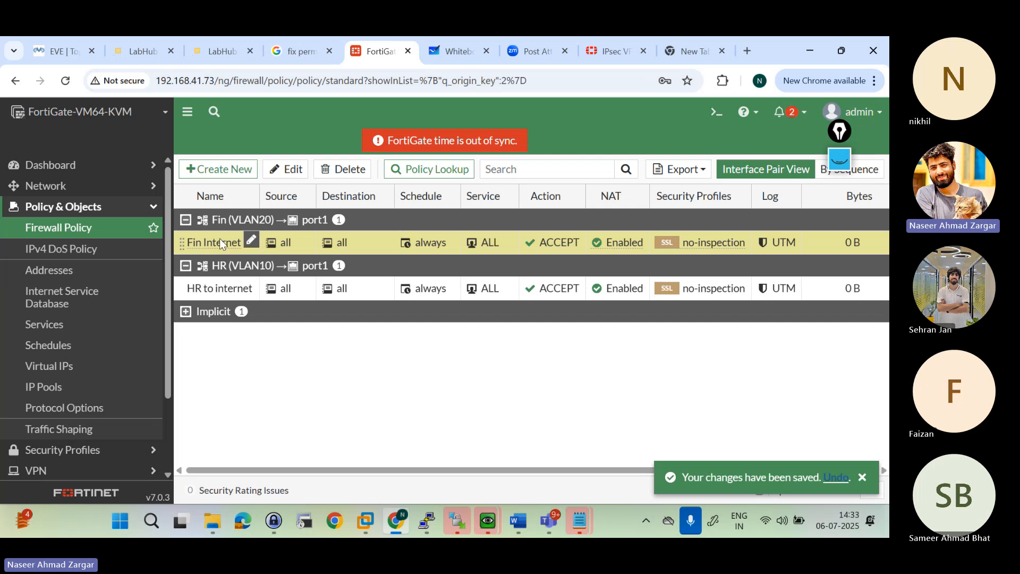
right_click(219, 246)
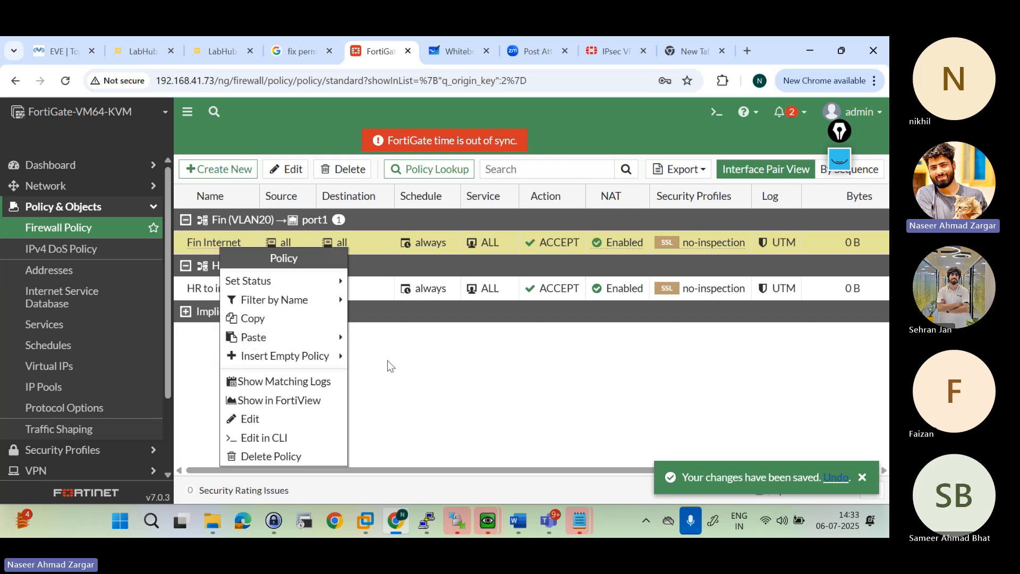
mouse_move(318, 337)
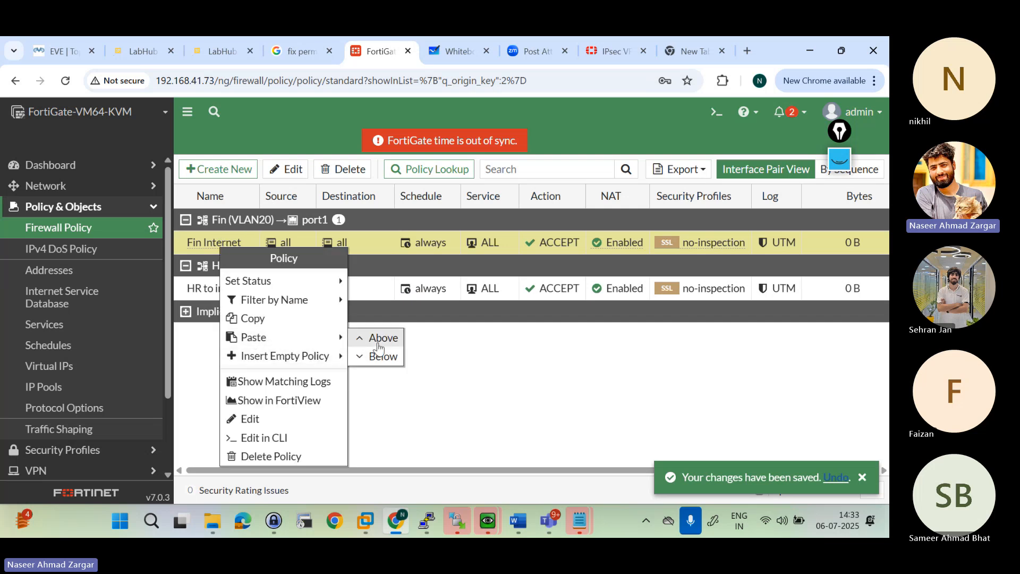
click(379, 357)
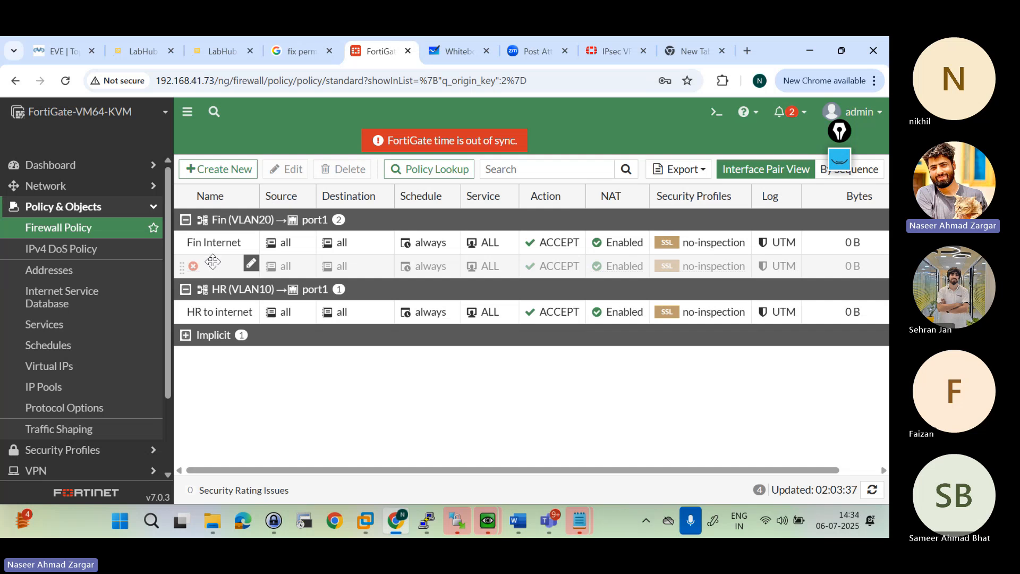
Step: Edit the pasted policy, naming it Mar internet and setting its incoming interface to MAR (VLAN30)
right_click(212, 261)
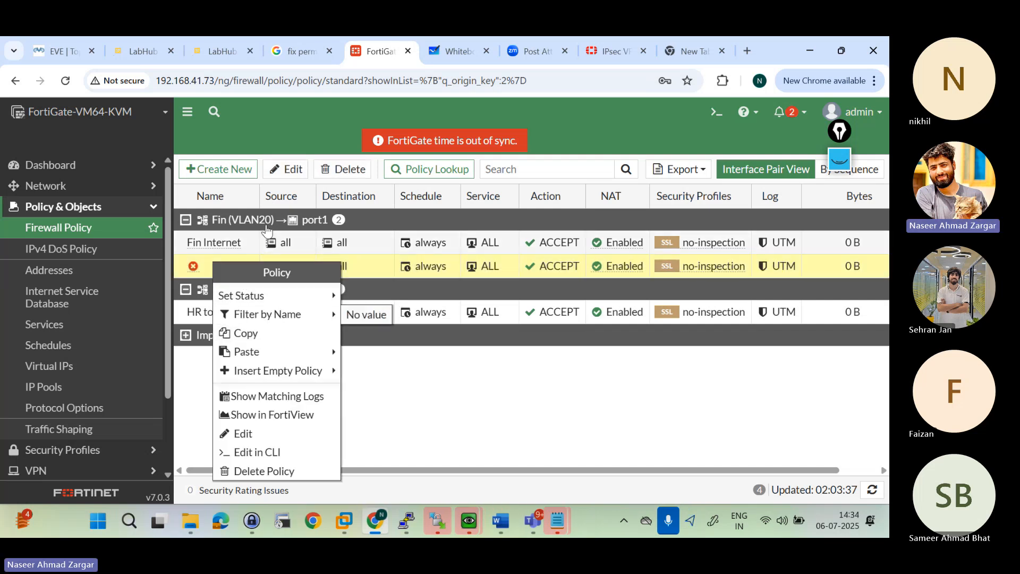
click(286, 169)
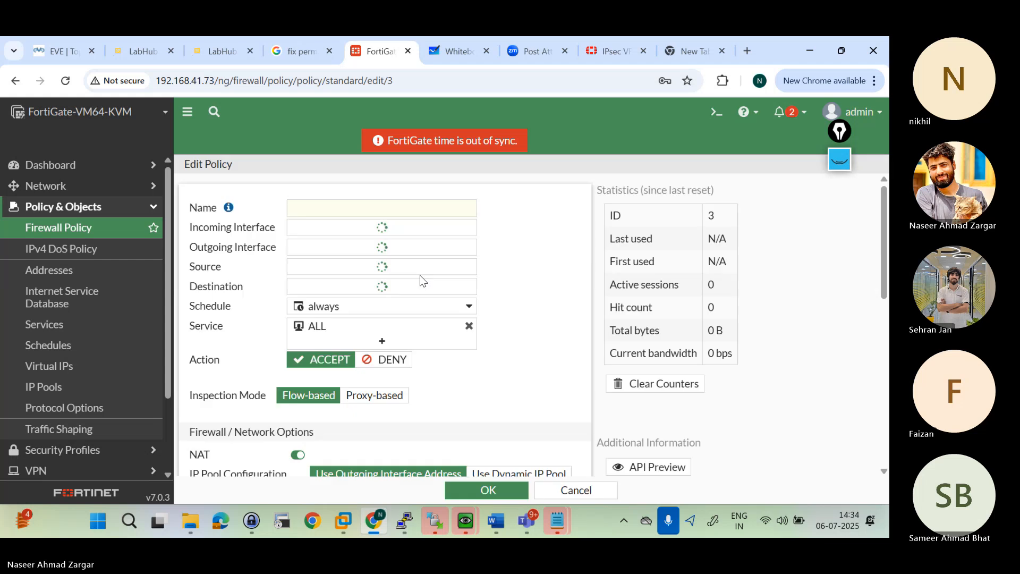
click(356, 205)
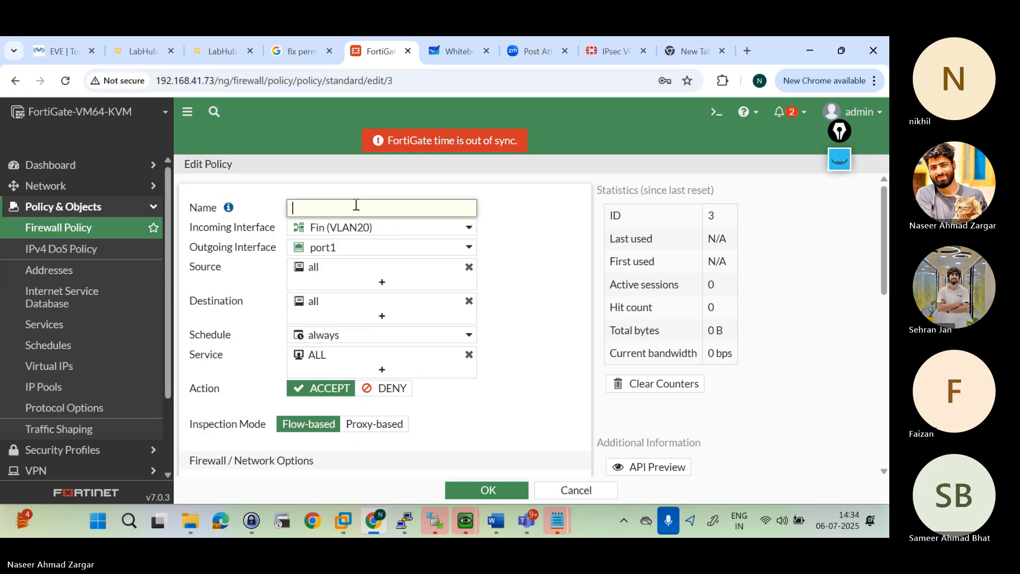
text(VLN)
key(BackSpace)
key(BackSpace)
key(BackSpace)
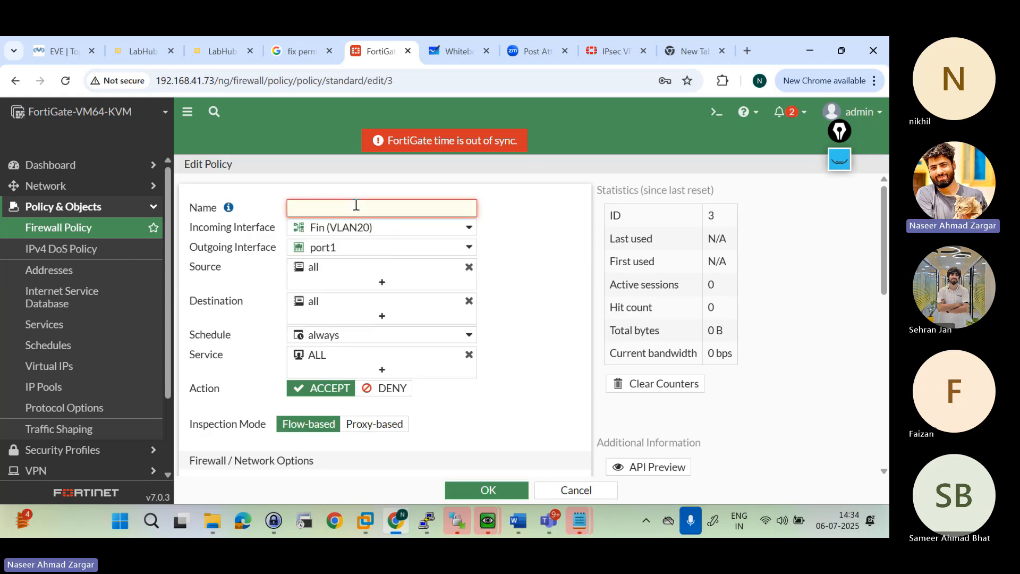
text(Mar internet)
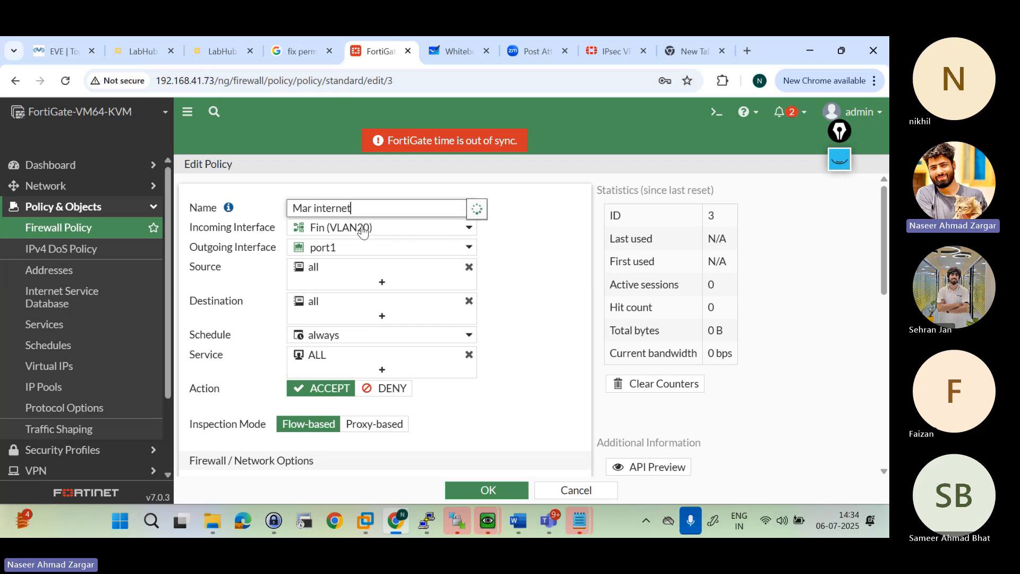
click(362, 229)
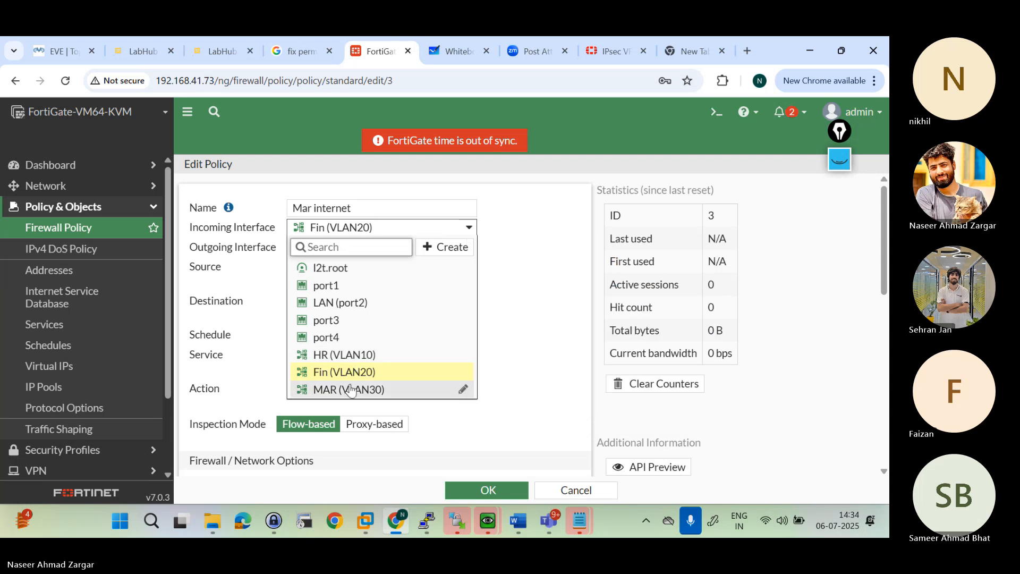
click(350, 390)
Step: Remove both copied comment lines from the Mar internet policy
scroll(360, 358, down, 10)
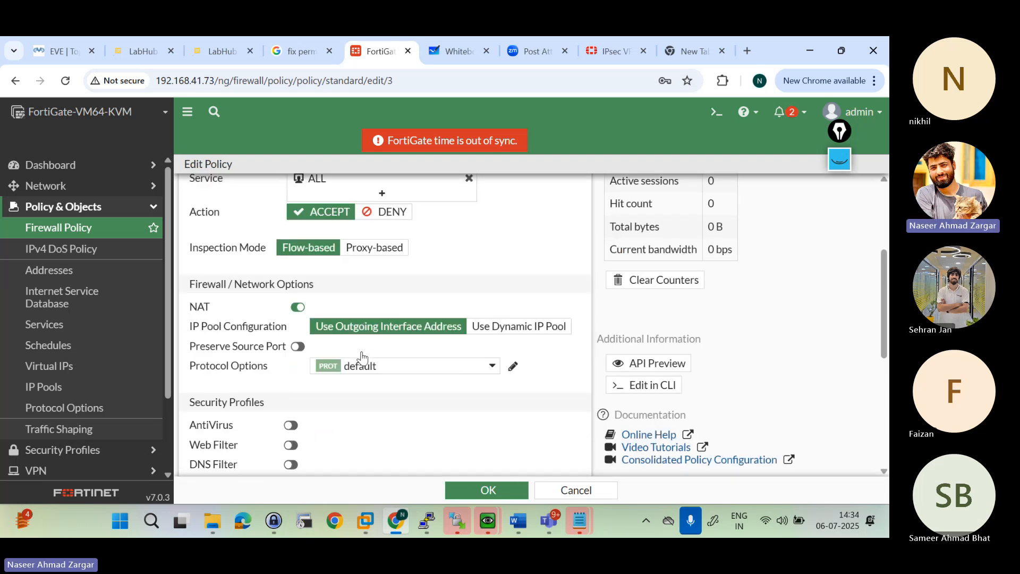
drag(259, 390, 259, 399)
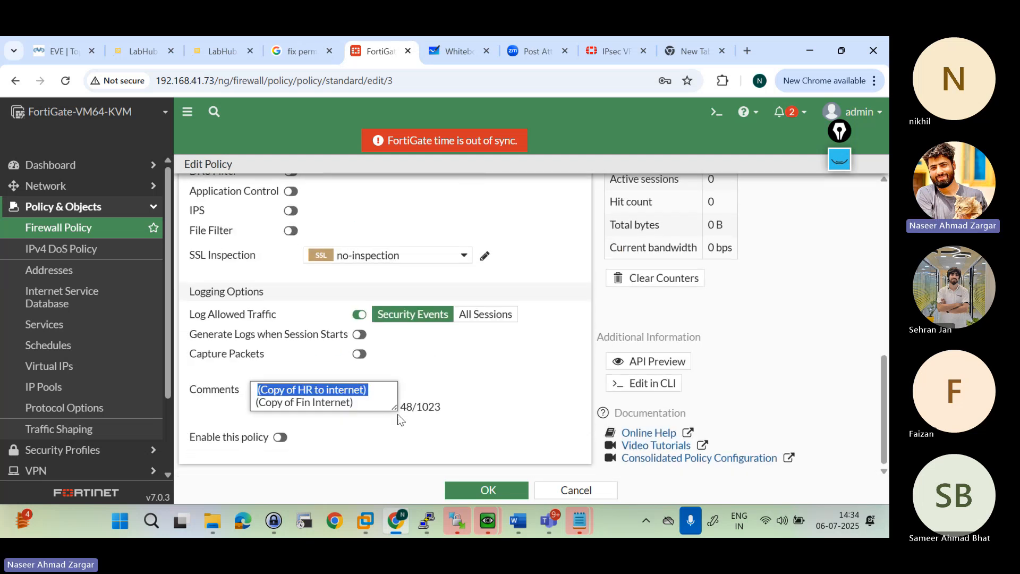
key(BackSpace)
triple_click(292, 399)
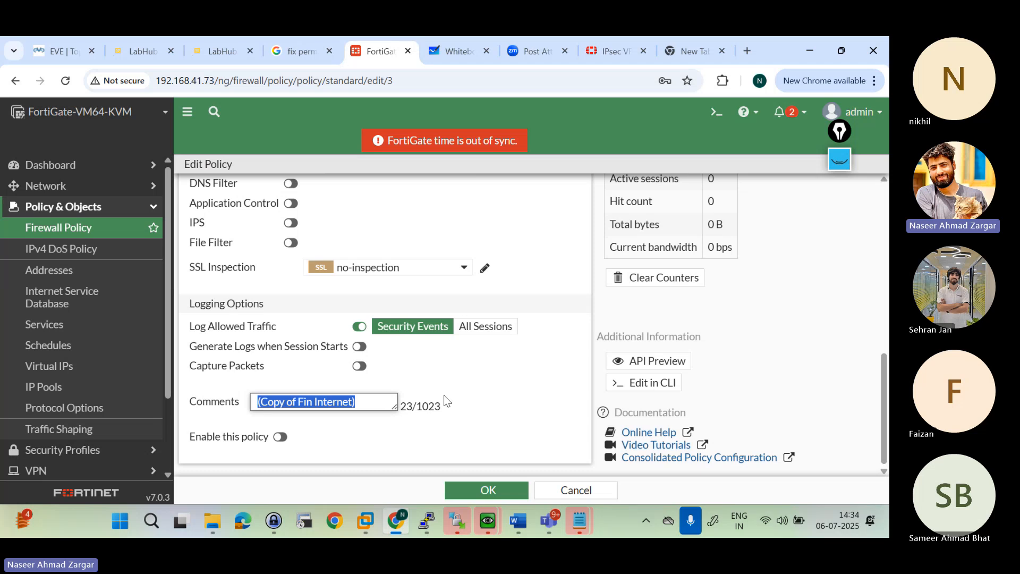
key(BackSpace)
text(Ticket numbe)
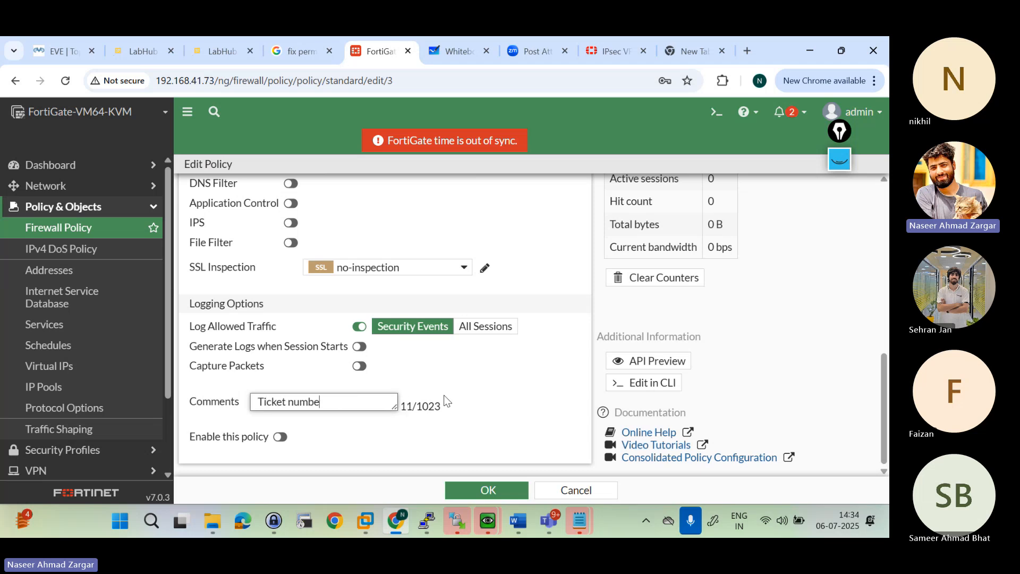
text(r:)
text(date)
key(BackSpace)
key(BackSpace)
key(BackSpace)
key(BackSpace)
key(BackSpace)
key(BackSpace)
key(BackSpace)
key(BackSpace)
key(BackSpace)
key(BackSpace)
key(BackSpace)
key(BackSpace)
key(BackSpace)
key(BackSpace)
key(BackSpace)
key(BackSpace)
key(BackSpace)
key(BackSpace)
key(BackSpace)
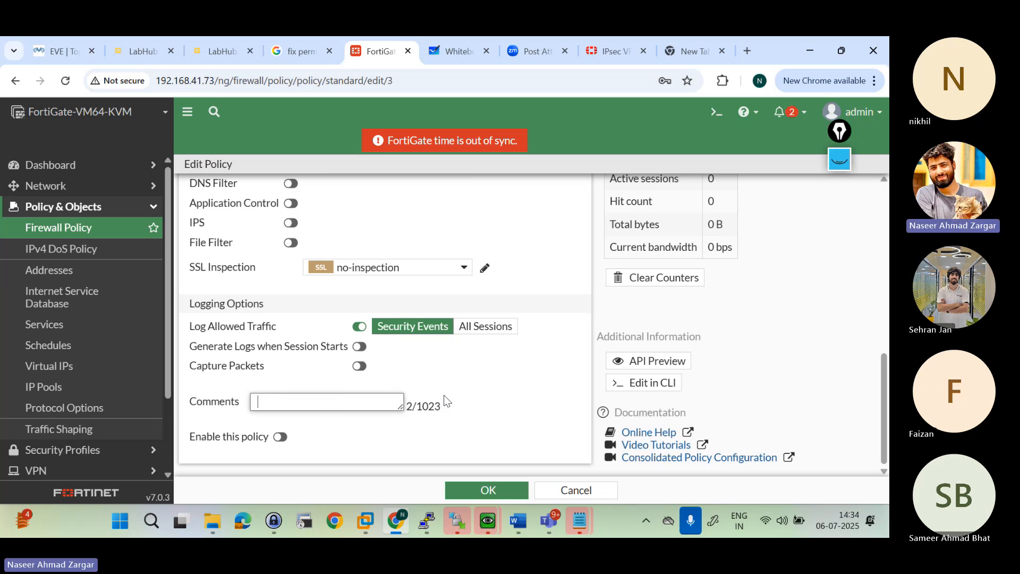
Step: Enter the comment "Ticket#94017 6th of July 2025" for the Mar internet policy
text(Ticket#e987we8r798ewyr)
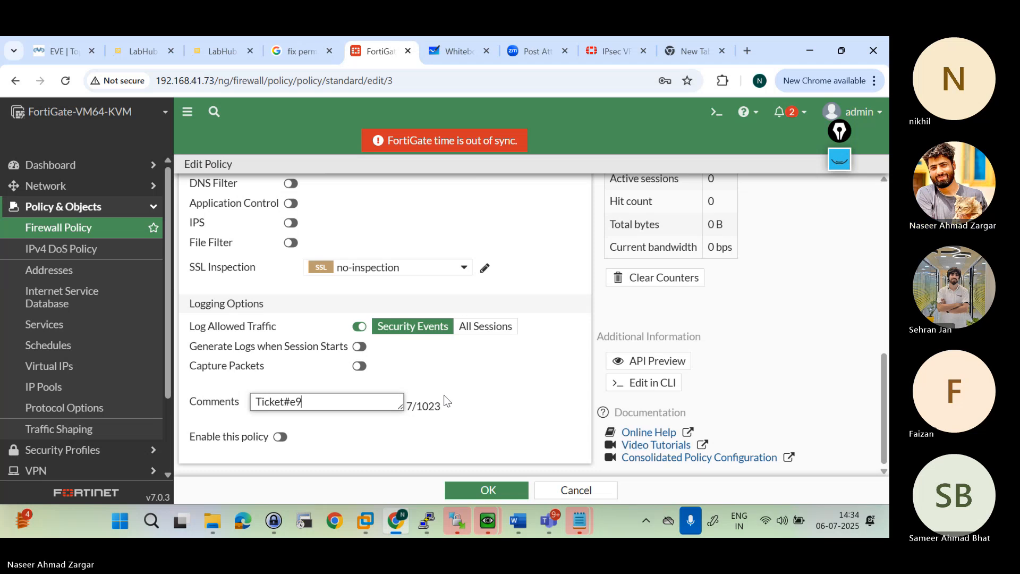
key(BackSpace)
key(BackSpace)
key(BackSpace)
key(BackSpace)
key(BackSpace)
key(BackSpace)
key(BackSpace)
key(BackSpace)
key(BackSpace)
key(BackSpace)
key(BackSpace)
key(BackSpace)
key(BackSpace)
key(BackSpace)
key(BackSpace)
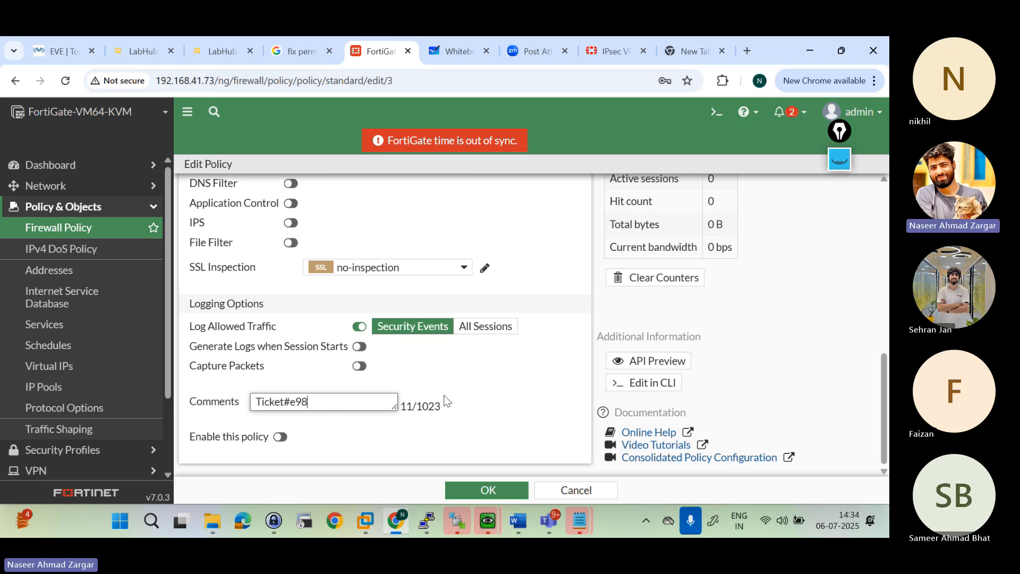
text(oqieurew)
key(BackSpace)
key(BackSpace)
key(BackSpace)
key(BackSpace)
key(BackSpace)
key(BackSpace)
key(BackSpace)
key(BackSpace)
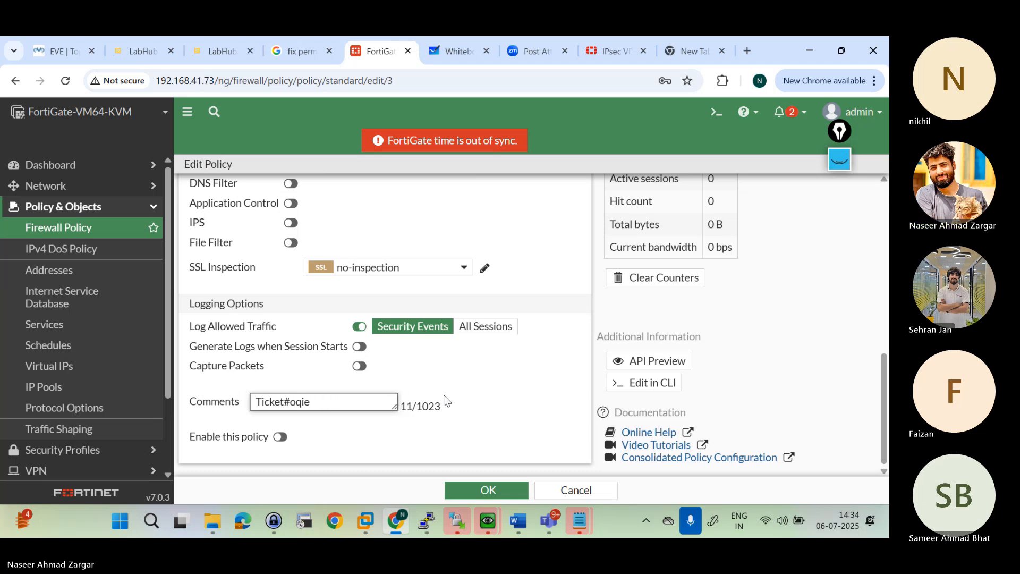
text(94017 7th of)
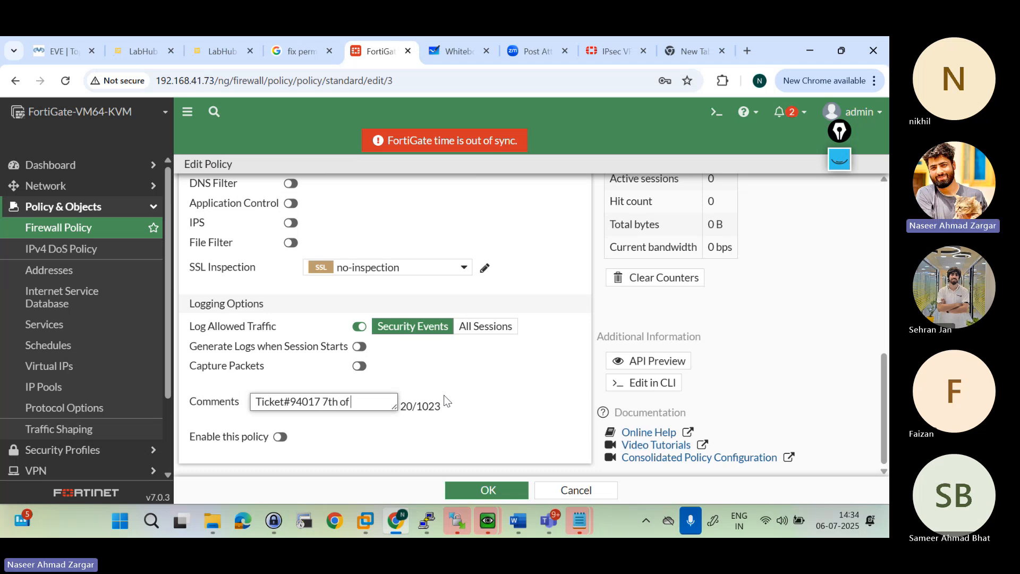
key(BackSpace)
key(BackSpace)
key(BackSpace)
key(BackSpace)
key(BackSpace)
key(BackSpace)
text(6th of July 2025)
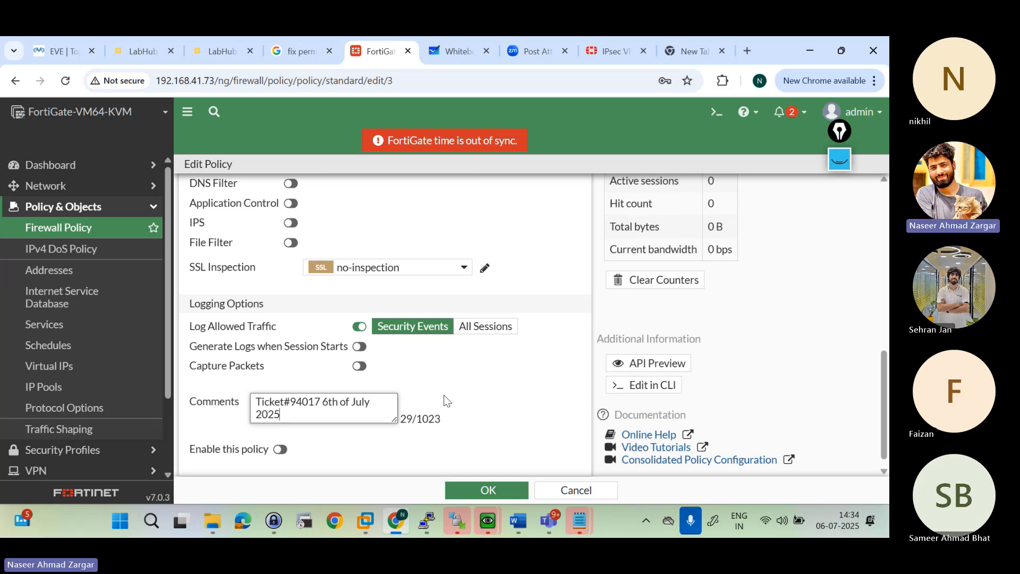
Step: Enable the Mar internet policy and save it
click(285, 450)
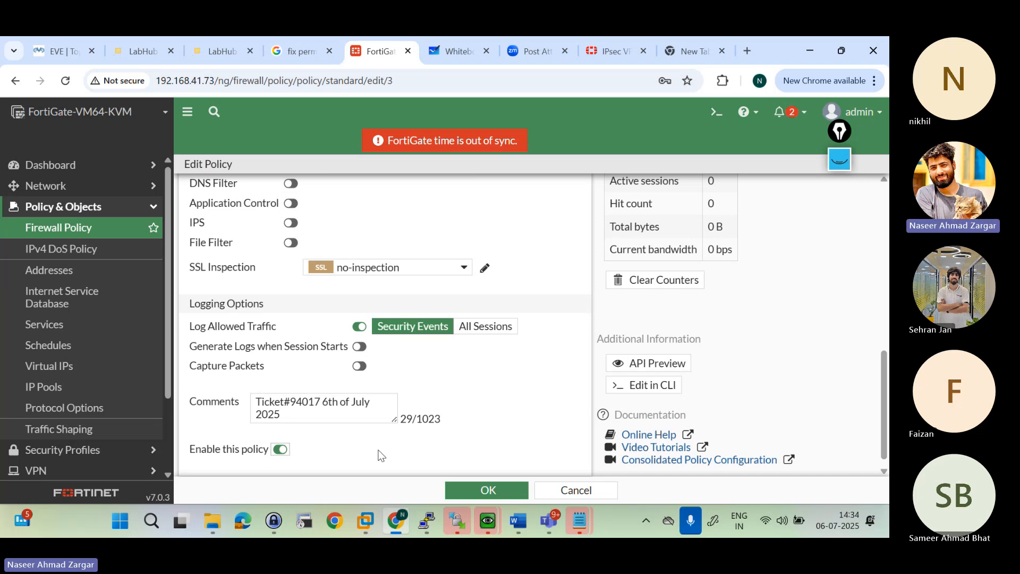
click(472, 491)
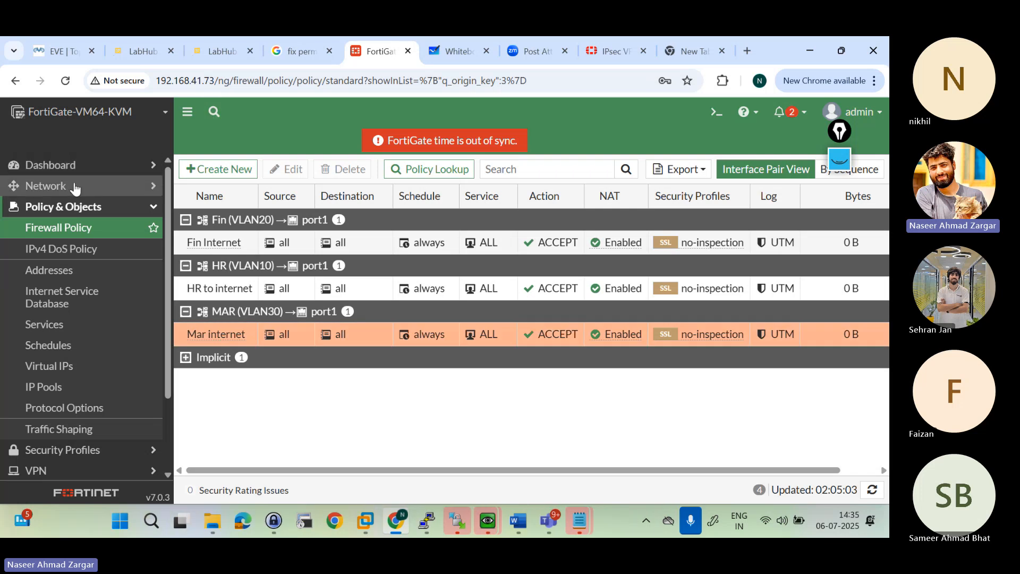
Step: Look over the FortiGate interface list and switch to the EVE lab topology
click(74, 187)
click(59, 210)
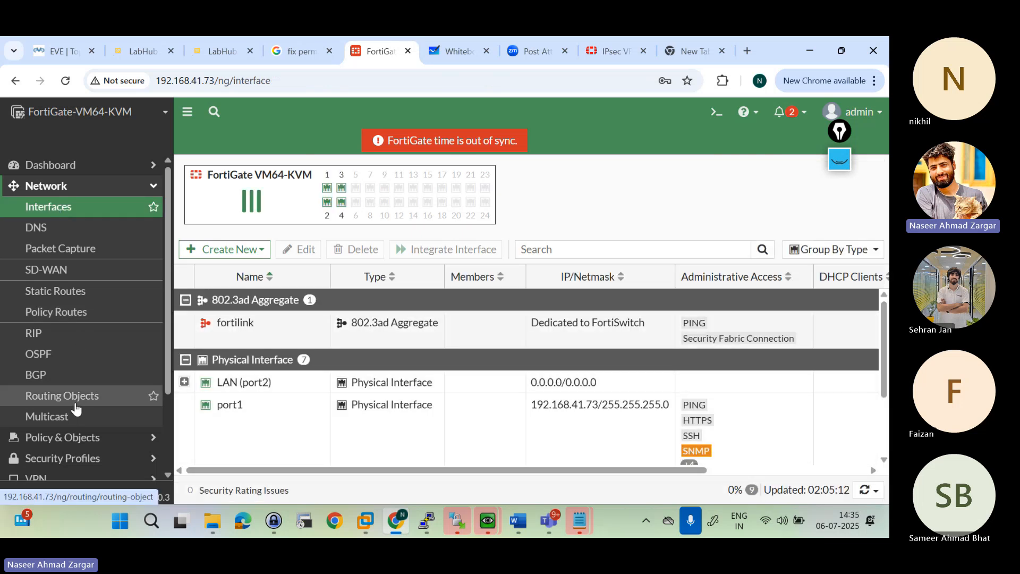
click(46, 43)
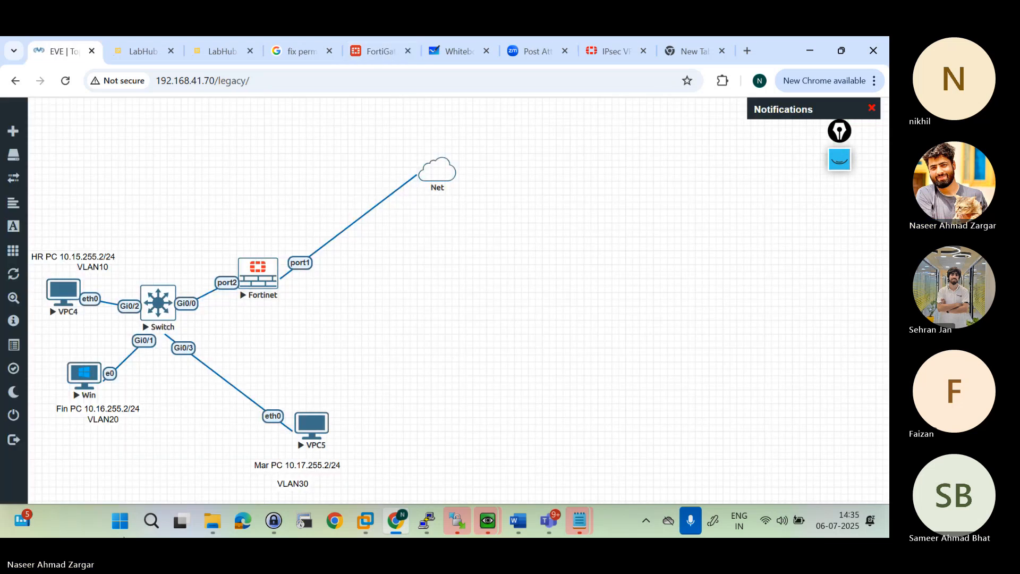
Step: Switch to Epic Pen, clear all old annotations from the topology and select the pen for drawing
click(152, 520)
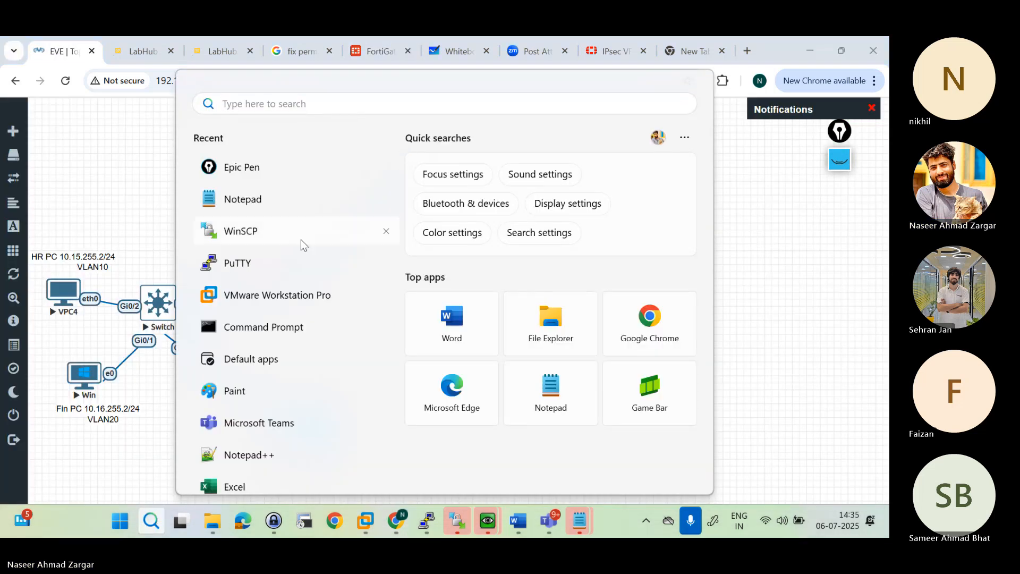
click(292, 174)
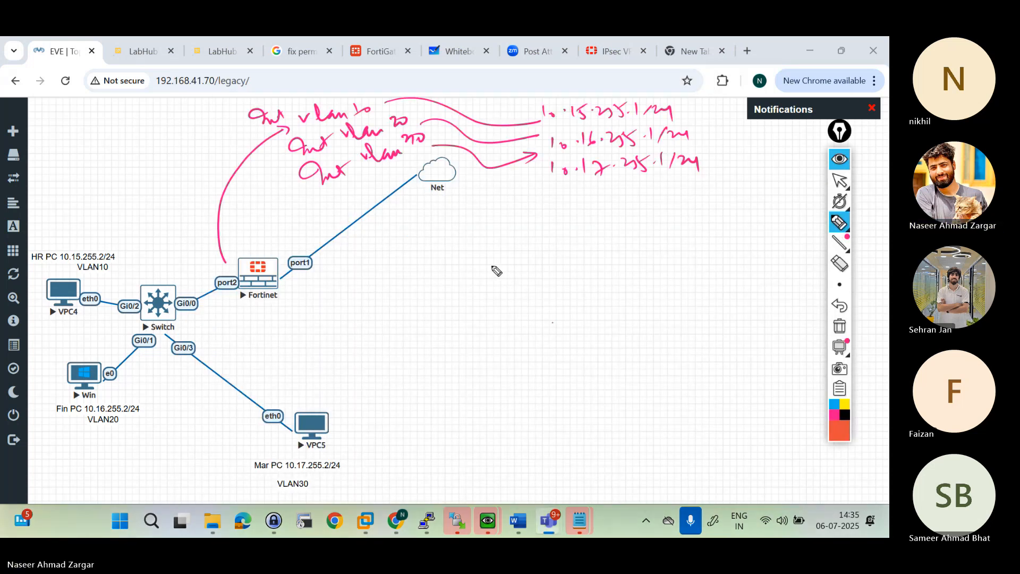
click(492, 265)
drag(771, 225, 736, 338)
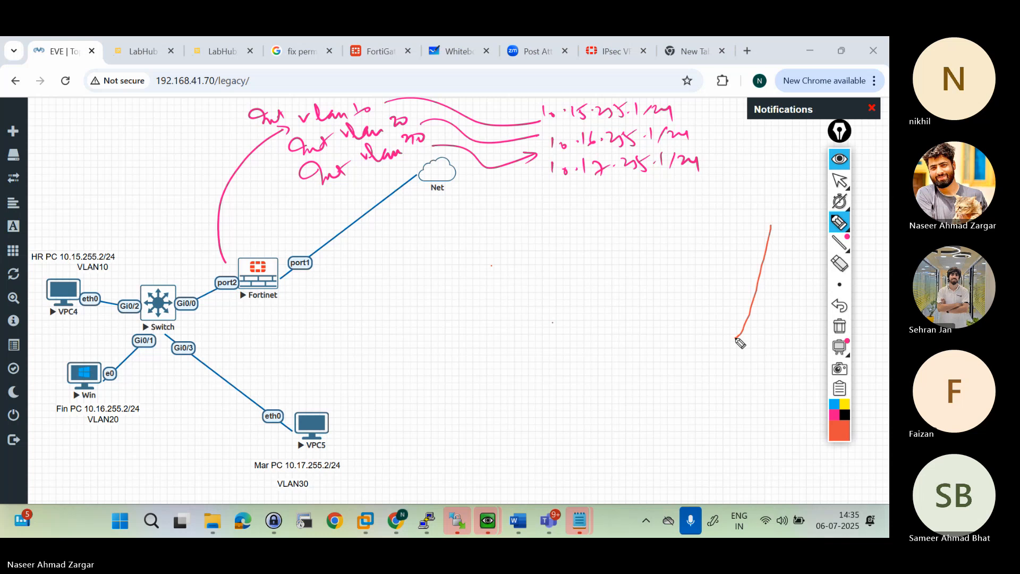
click(839, 159)
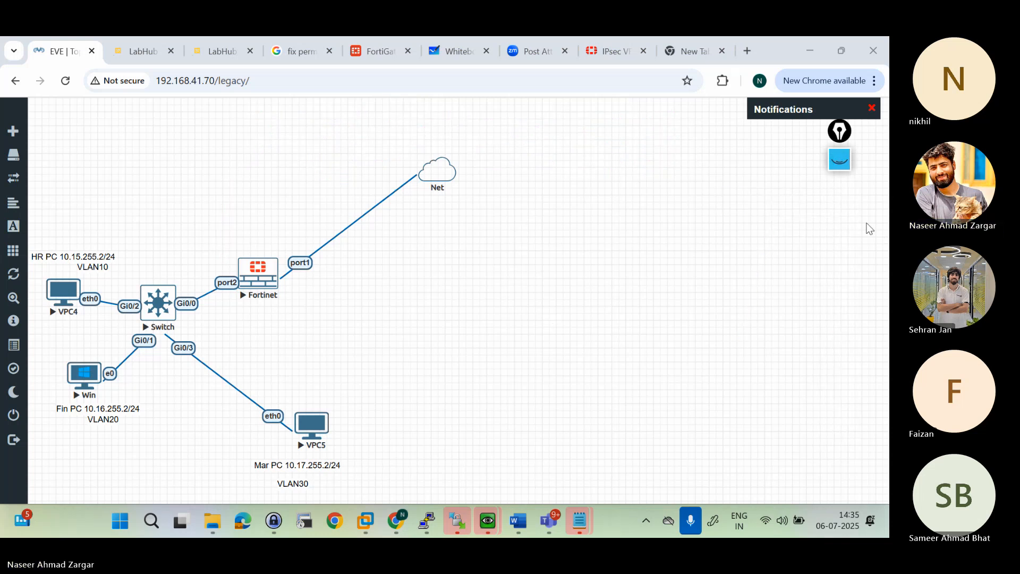
click(842, 167)
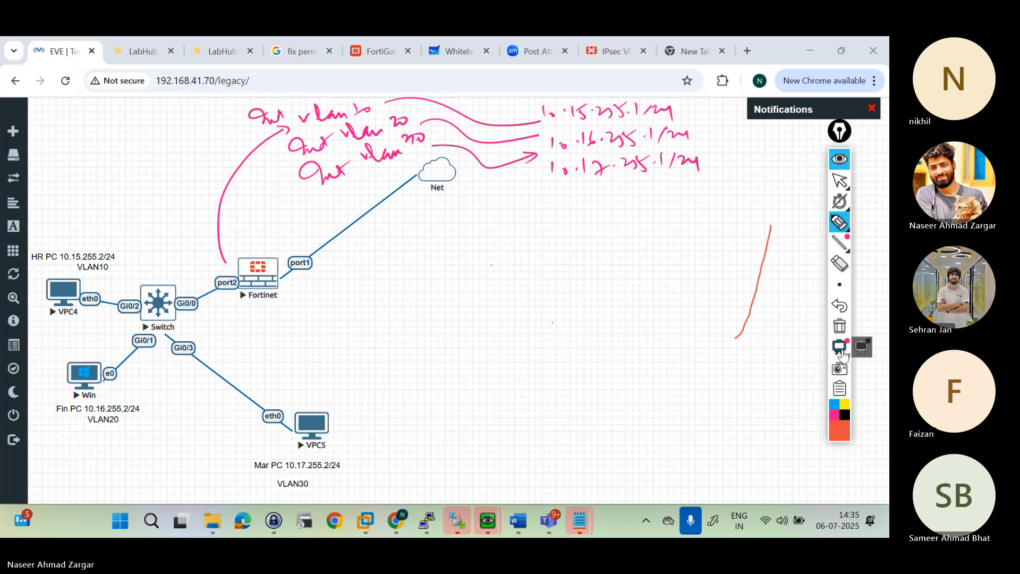
click(840, 328)
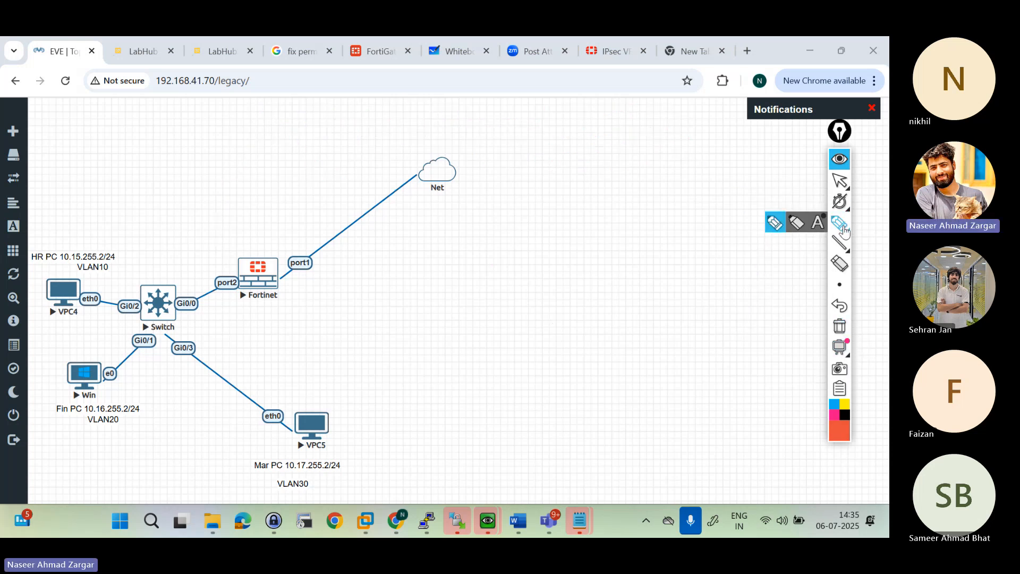
click(844, 229)
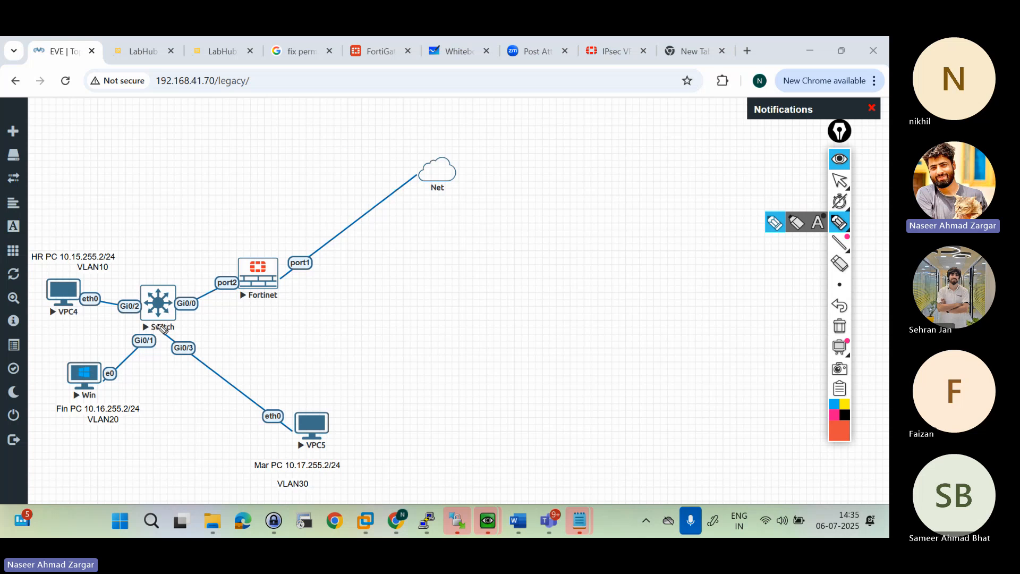
Step: Draw an arrow upward from VPC4 and write a Discover process note above it
mouse_move(57, 290)
mouse_down()
mouse_move(81, 199)
mouse_move(100, 179)
mouse_up()
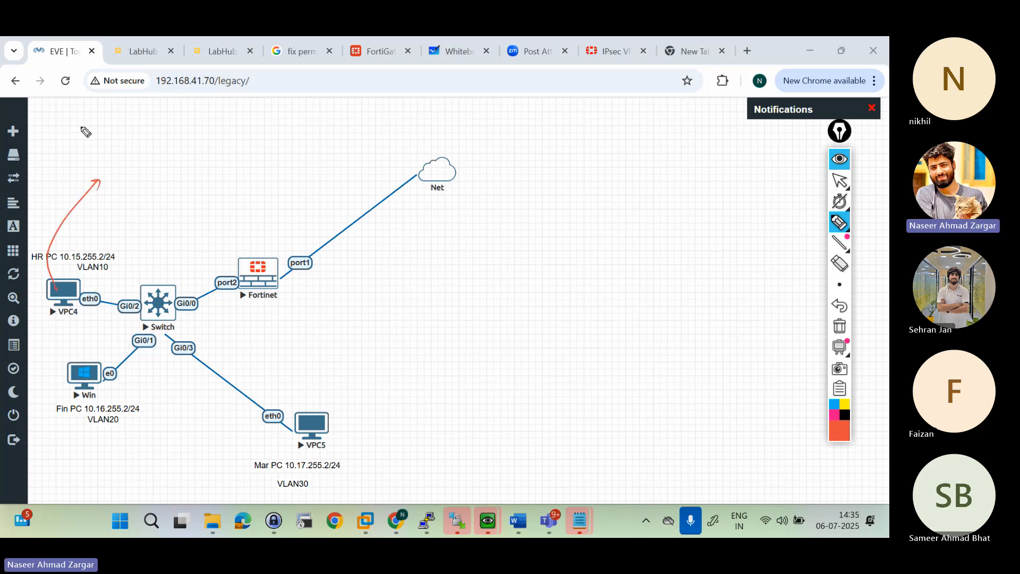
mouse_move(88, 126)
mouse_down()
mouse_move(96, 115)
mouse_move(104, 125)
mouse_move(155, 110)
mouse_up()
mouse_move(151, 159)
mouse_down()
mouse_move(137, 144)
mouse_move(165, 119)
mouse_move(192, 118)
mouse_up()
click(200, 110)
mouse_move(80, 138)
mouse_down()
mouse_move(66, 147)
mouse_move(64, 177)
mouse_move(130, 154)
mouse_up()
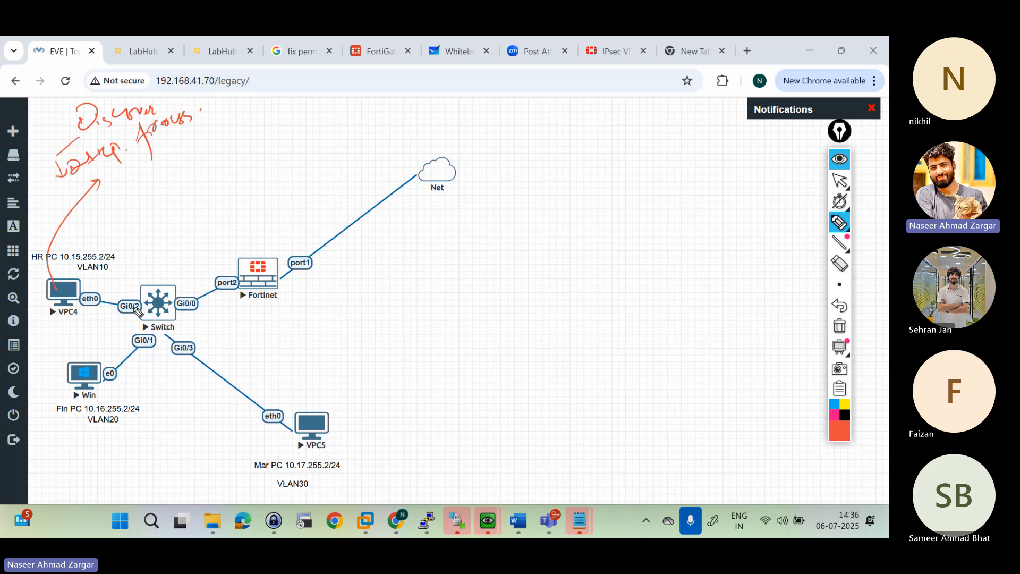
Step: Draw an arrow up from switch port Gi0/2, label it "vlan 10" and add a circled "vlan 10" beside it
drag(128, 307, 119, 245)
mouse_move(104, 201)
mouse_down()
mouse_move(118, 209)
mouse_move(178, 180)
mouse_up()
drag(181, 168, 206, 155)
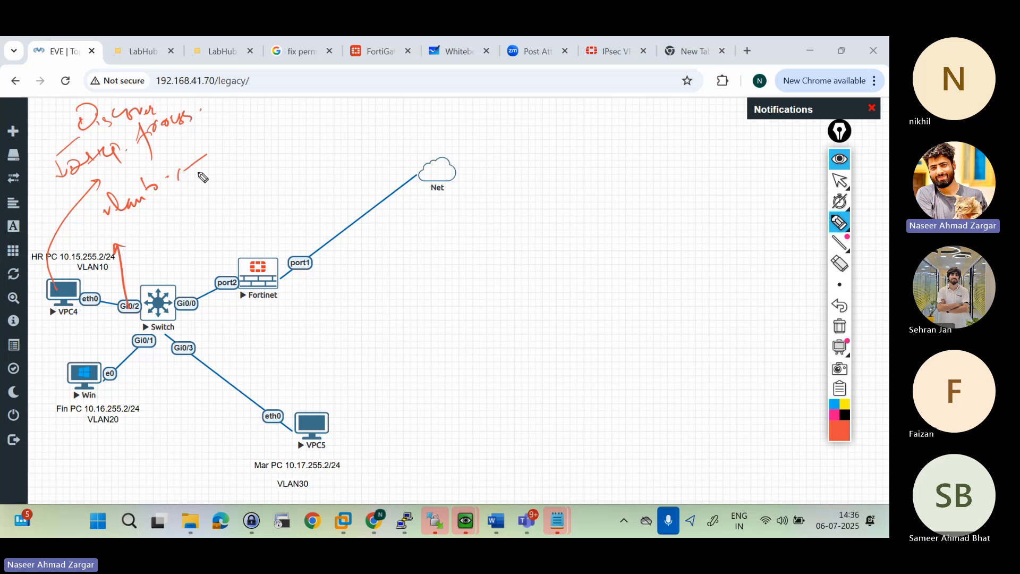
mouse_move(205, 117)
mouse_down()
mouse_move(241, 141)
mouse_move(262, 135)
mouse_move(247, 160)
mouse_move(258, 152)
mouse_up()
click(263, 146)
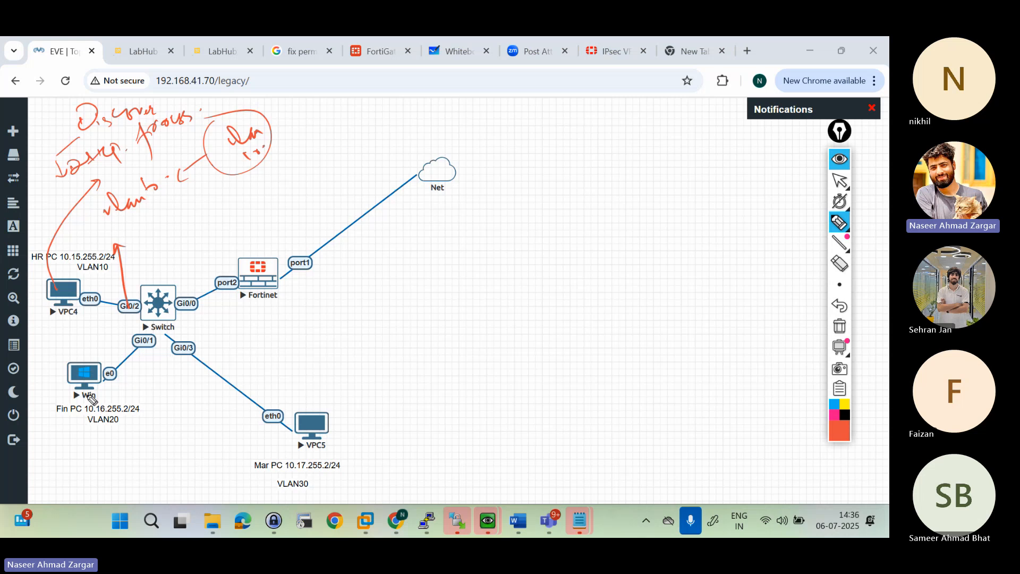
Step: Draw arrows from the Win and VPC5 machines and label them "vlan 20" and "vlan 30"
drag(79, 382, 103, 448)
click(113, 435)
mouse_move(343, 406)
mouse_down()
mouse_move(327, 382)
mouse_move(344, 365)
mouse_up()
click(361, 355)
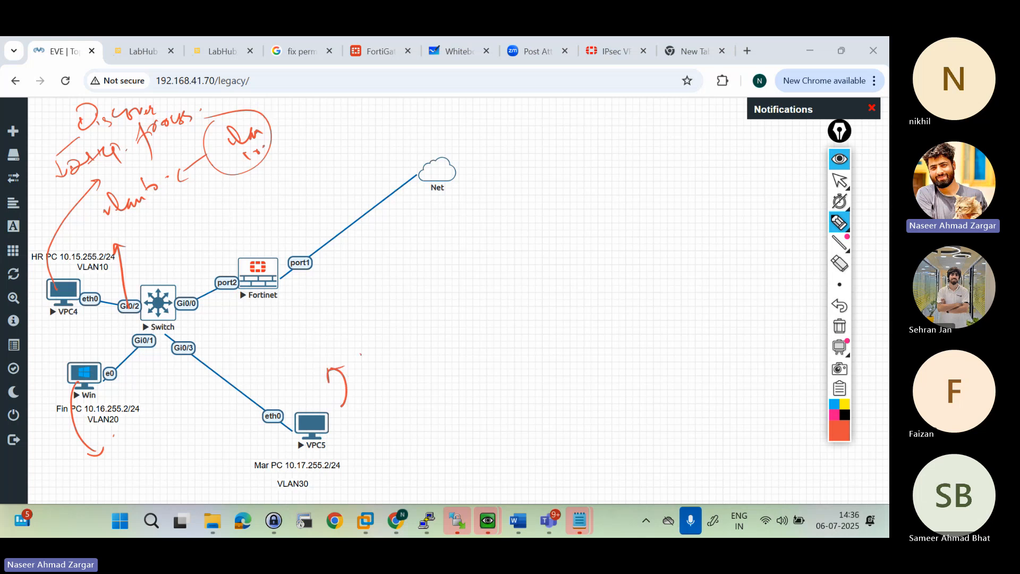
drag(264, 139, 293, 121)
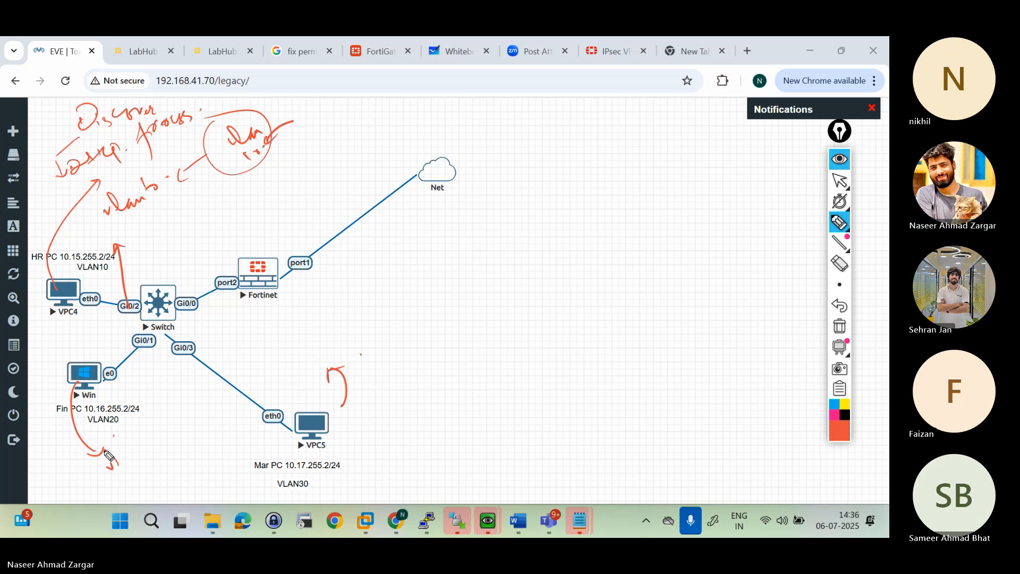
mouse_move(107, 459)
mouse_down()
mouse_move(137, 453)
mouse_move(149, 434)
mouse_up()
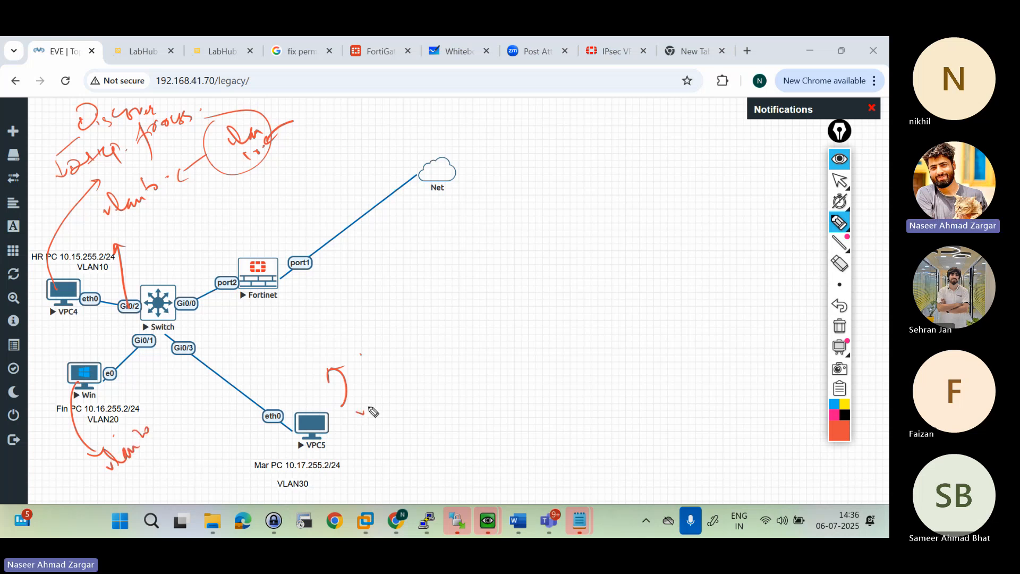
mouse_move(346, 388)
mouse_down()
mouse_move(381, 403)
mouse_move(410, 382)
mouse_move(410, 365)
mouse_up()
Step: Point an arrow at the switch and draw a double-headed arrow along its link to the Fortinet firewall
mouse_move(142, 245)
mouse_down()
mouse_move(149, 241)
mouse_move(155, 276)
mouse_up()
click(167, 262)
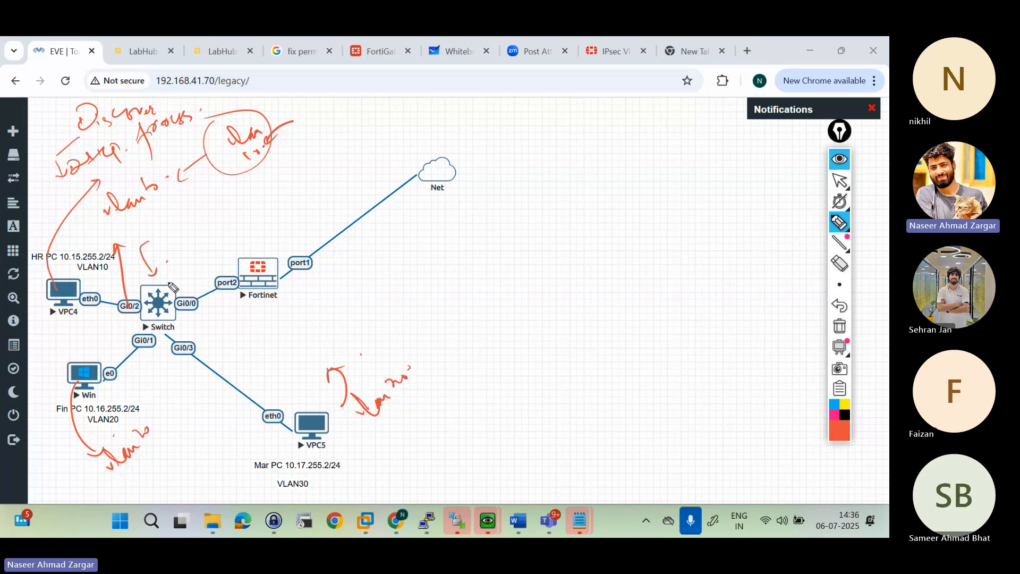
drag(189, 321, 228, 292)
mouse_move(218, 294)
mouse_down()
mouse_move(226, 302)
mouse_move(195, 324)
mouse_up()
click(218, 325)
Step: Write the Discover packet's fields: 0.0.0.0, 255.255.255.255, source MAC "aaaa" and destination MAC "ffff"
mouse_move(528, 123)
mouse_down()
mouse_move(537, 114)
mouse_move(691, 109)
mouse_move(647, 137)
mouse_move(665, 142)
mouse_move(774, 123)
mouse_up()
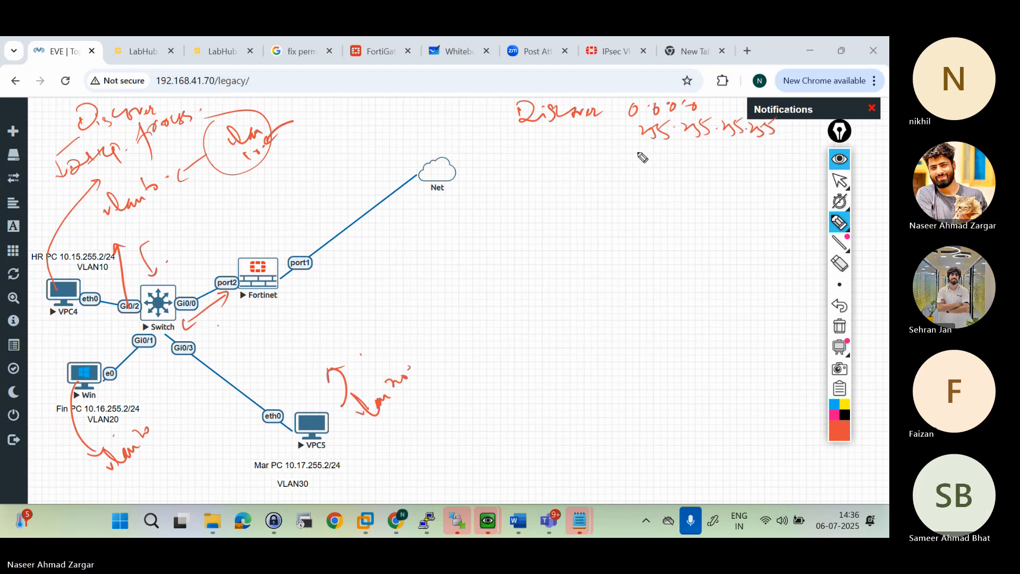
mouse_move(640, 152)
mouse_down()
mouse_move(674, 166)
mouse_move(700, 156)
mouse_up()
click(709, 153)
drag(705, 164, 786, 151)
click(793, 157)
mouse_move(638, 182)
mouse_down()
mouse_move(649, 194)
mouse_move(680, 182)
mouse_up()
drag(740, 164, 724, 189)
drag(721, 175, 737, 171)
mouse_move(743, 169)
mouse_down()
mouse_move(743, 190)
mouse_move(752, 189)
mouse_up()
drag(769, 157, 765, 188)
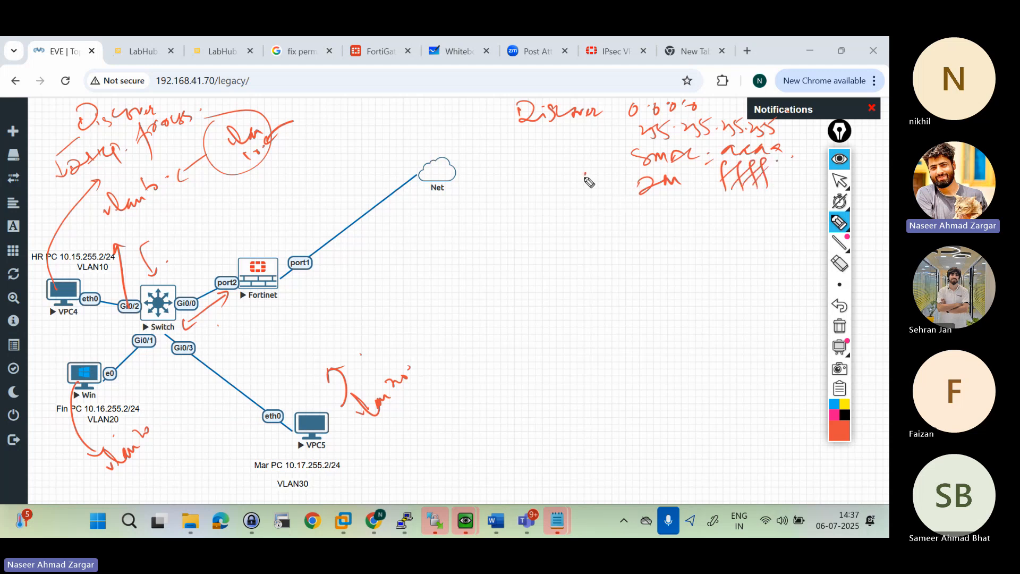
Step: Frame the source and destination MAC lines and add arrows beside the destination MAC
mouse_move(582, 186)
mouse_down()
mouse_move(618, 179)
mouse_move(610, 193)
mouse_up()
mouse_move(574, 162)
mouse_down()
mouse_move(558, 180)
mouse_move(564, 211)
mouse_move(781, 137)
mouse_move(707, 203)
mouse_move(594, 217)
mouse_move(533, 196)
mouse_move(548, 198)
mouse_up()
click(573, 208)
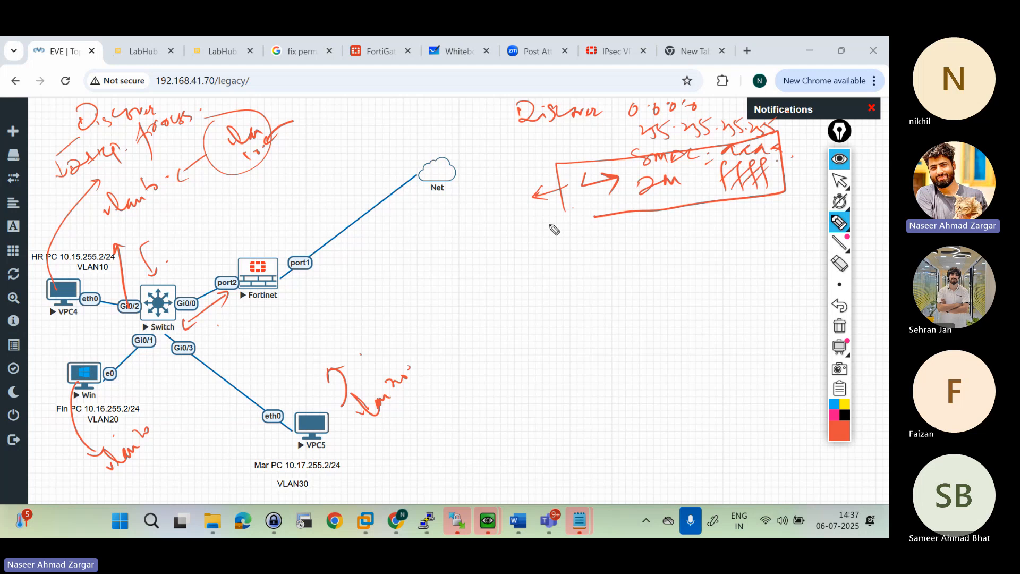
Step: Write the heading "Switching" with the note that forwarding uses the destination MAC
mouse_move(531, 226)
mouse_down()
mouse_move(542, 238)
mouse_move(577, 225)
mouse_up()
click(594, 220)
drag(433, 241, 467, 248)
click(474, 248)
mouse_move(443, 202)
mouse_down()
mouse_move(433, 223)
mouse_move(495, 212)
mouse_up()
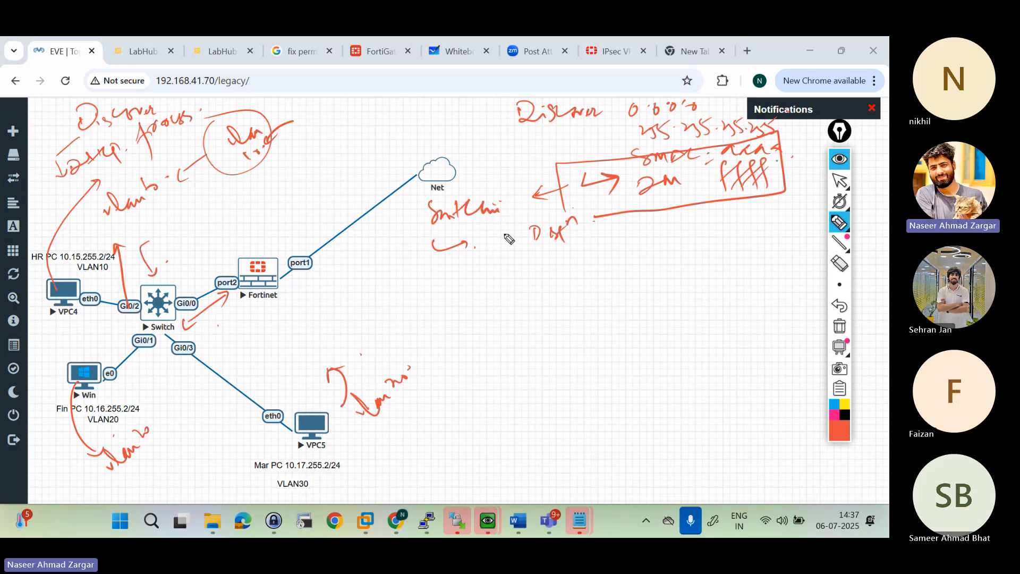
mouse_move(492, 233)
mouse_down()
mouse_move(485, 262)
mouse_move(518, 228)
mouse_move(518, 254)
mouse_up()
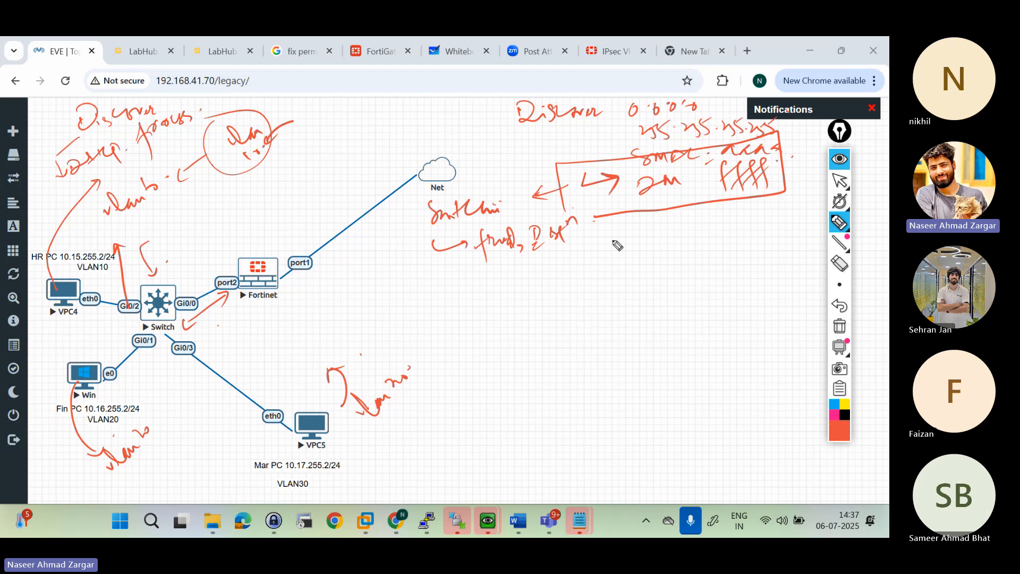
drag(593, 242, 659, 226)
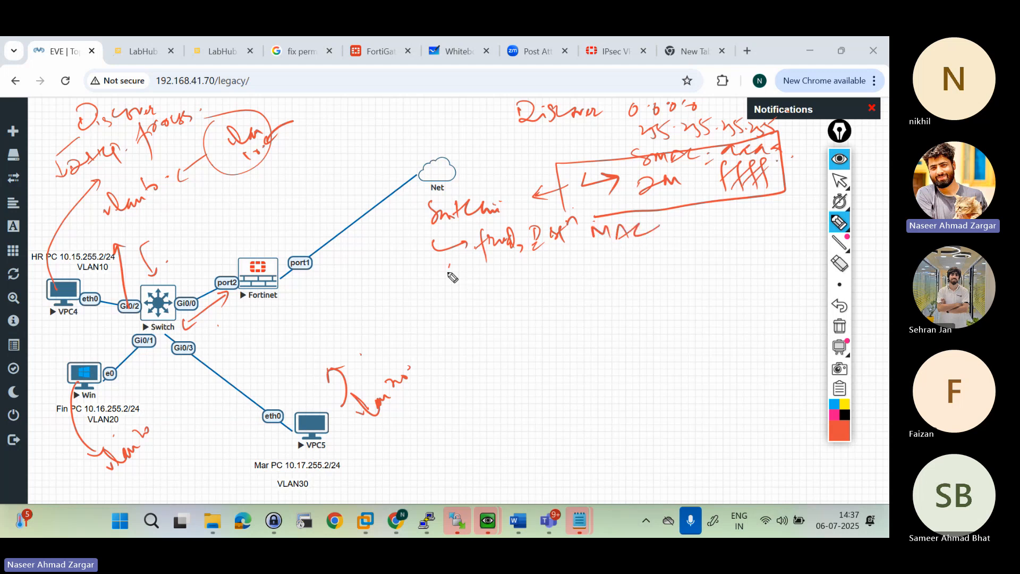
Step: Add the note that the switch learns based on SMAC and tick it
drag(449, 265, 478, 274)
mouse_move(491, 255)
mouse_down()
mouse_move(496, 279)
mouse_move(689, 251)
mouse_move(802, 254)
mouse_up()
drag(756, 286, 780, 283)
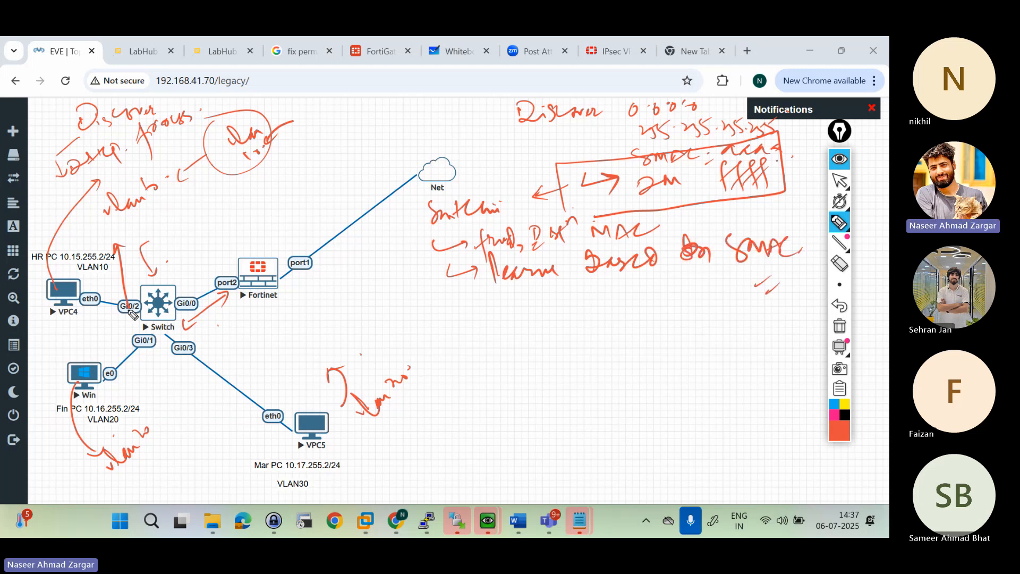
Step: Underline the "ffff" address, sketch broadcast lines leaving the switch, mark the Win and VPC5 links and point at Fortinet
drag(184, 239, 179, 275)
drag(710, 210, 758, 202)
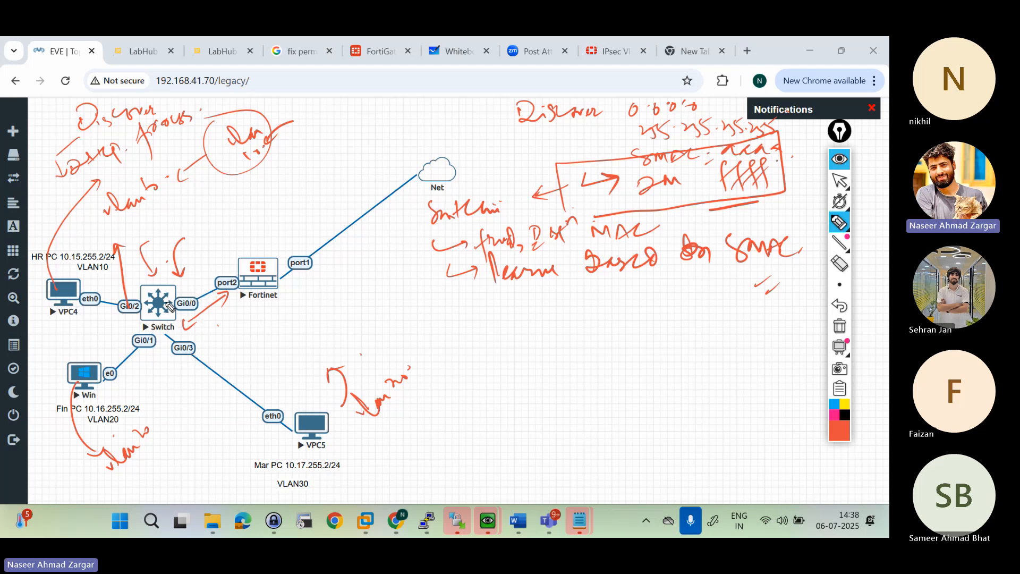
drag(171, 307, 244, 314)
mouse_move(149, 366)
mouse_down()
mouse_move(156, 313)
mouse_move(201, 328)
mouse_up()
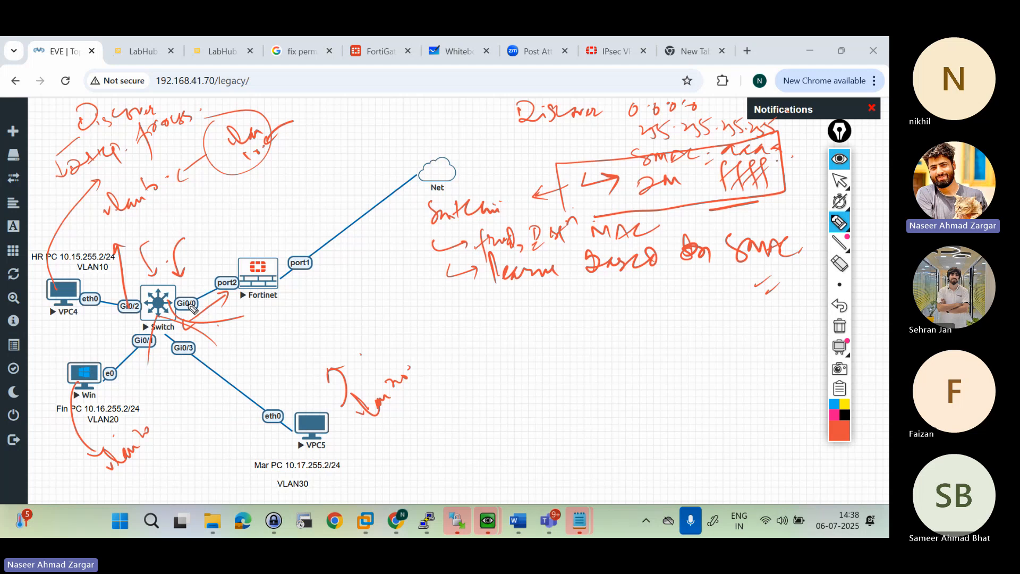
drag(127, 392, 130, 381)
drag(245, 365, 235, 379)
drag(265, 216, 252, 249)
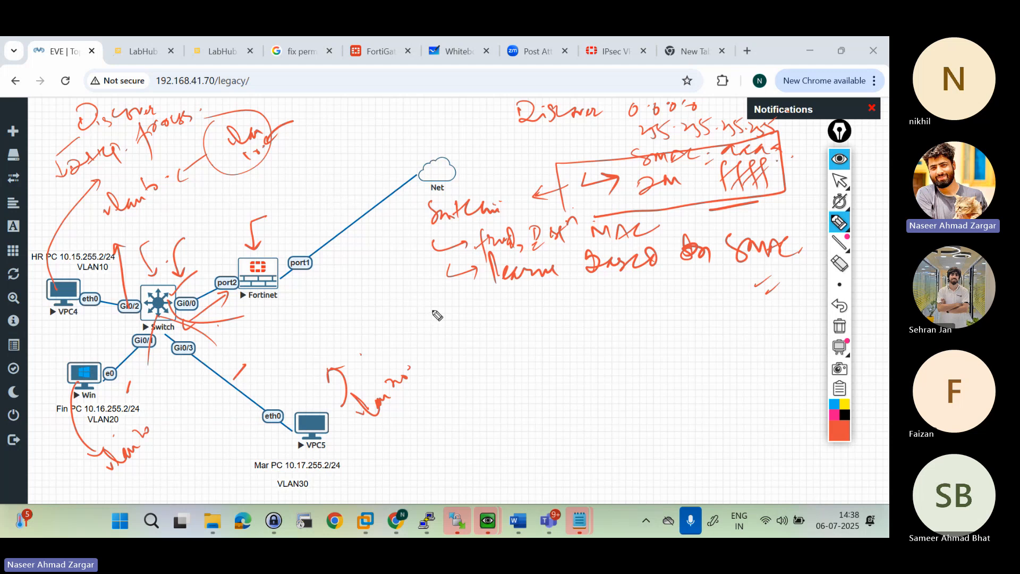
Step: Write "D" and a circled "O" for Discover and Offer, add a "Ping" note with an arrow, and mark VPC4
drag(428, 310, 454, 318)
drag(526, 299, 523, 301)
mouse_move(592, 291)
mouse_down()
mouse_move(592, 309)
mouse_move(564, 313)
mouse_up()
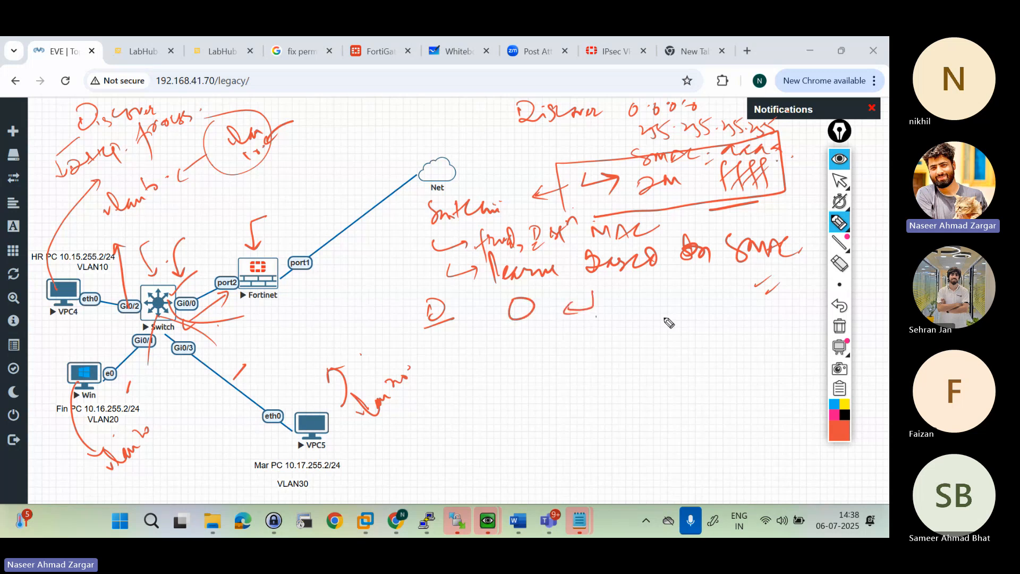
mouse_move(624, 275)
mouse_down()
mouse_move(670, 297)
mouse_move(632, 291)
mouse_move(630, 306)
mouse_up()
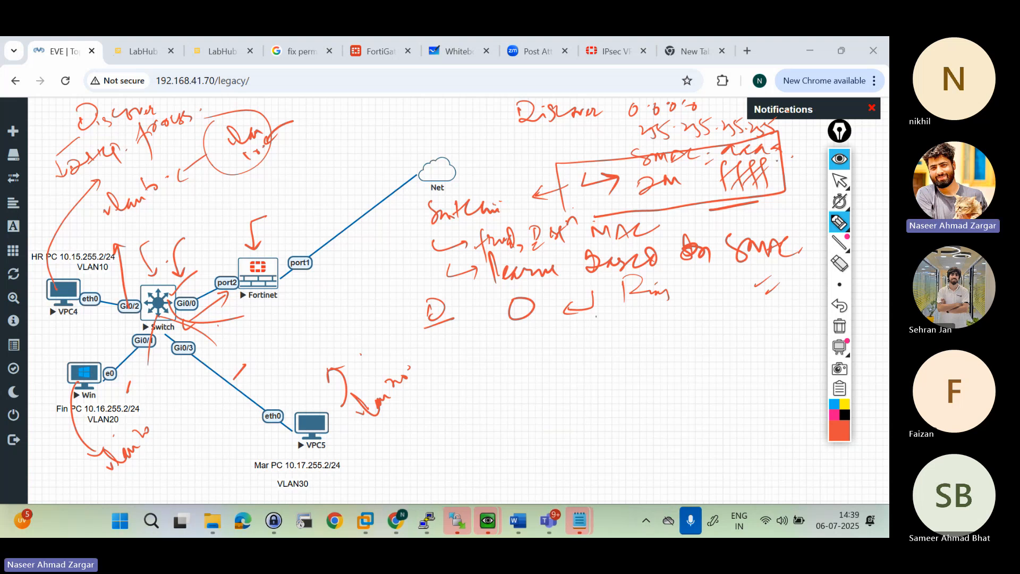
drag(539, 291, 529, 298)
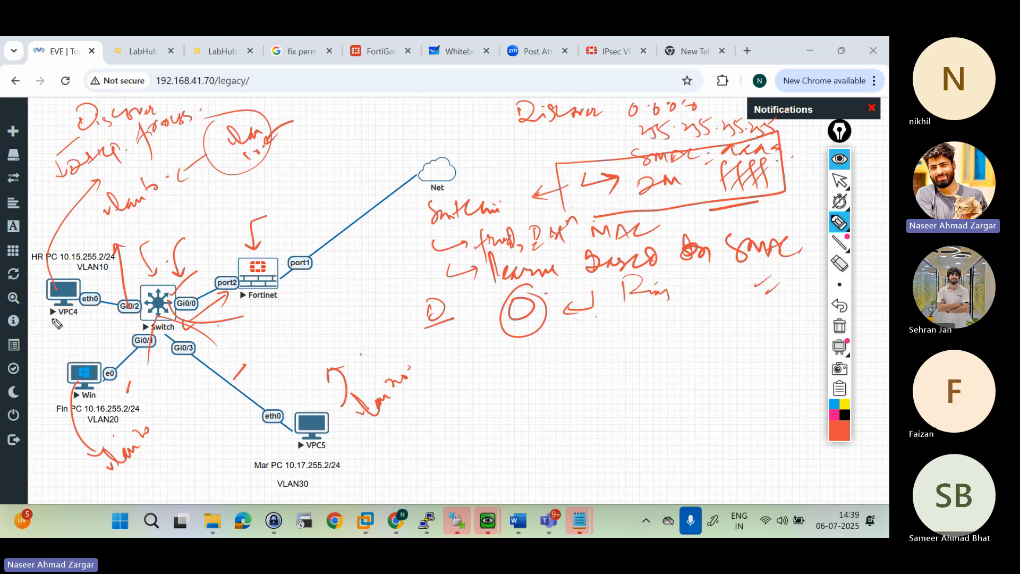
mouse_move(56, 318)
mouse_down()
mouse_move(58, 332)
mouse_move(75, 335)
mouse_up()
Step: Write "GARP" below the Offer, underline it and link it with an arrow to the word "duplicacy"
mouse_move(478, 343)
mouse_down()
mouse_move(552, 358)
mouse_move(611, 332)
mouse_move(600, 342)
mouse_up()
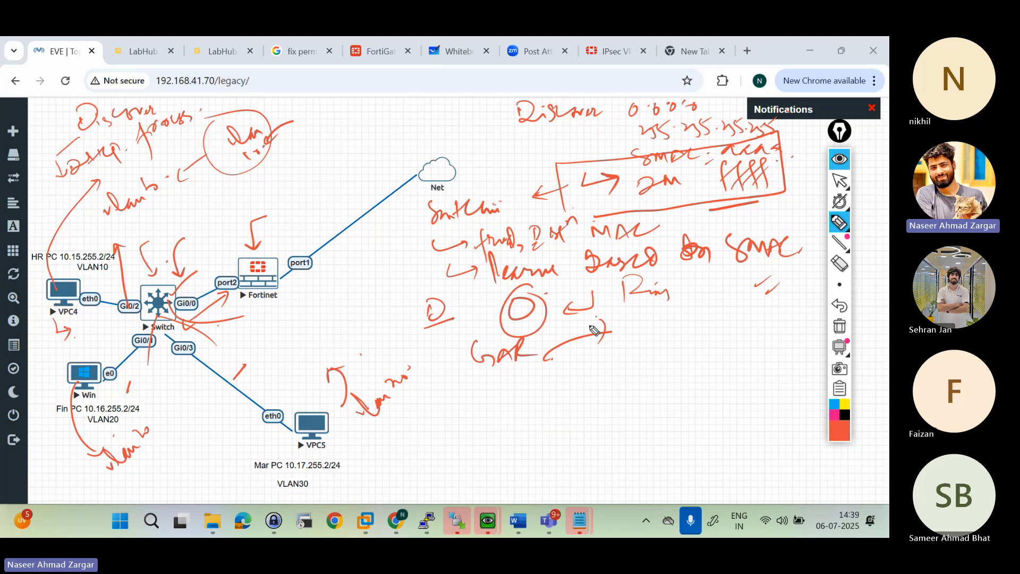
mouse_move(529, 347)
mouse_down()
mouse_move(532, 355)
mouse_move(536, 342)
mouse_up()
drag(509, 381, 543, 369)
drag(505, 386, 644, 358)
mouse_move(647, 357)
mouse_down()
mouse_move(676, 372)
mouse_move(693, 345)
mouse_move(717, 362)
mouse_move(738, 355)
mouse_move(732, 383)
mouse_up()
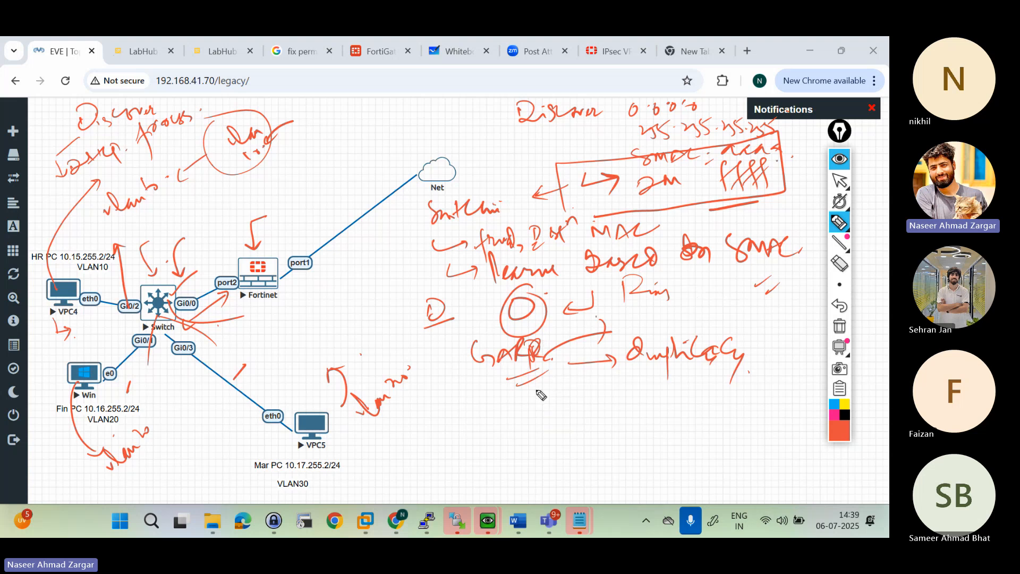
Step: Write "Req." and "Ack" for the DHCP request and acknowledgement and mark both with ticks
mouse_move(542, 374)
mouse_down()
mouse_move(558, 393)
mouse_move(600, 398)
mouse_up()
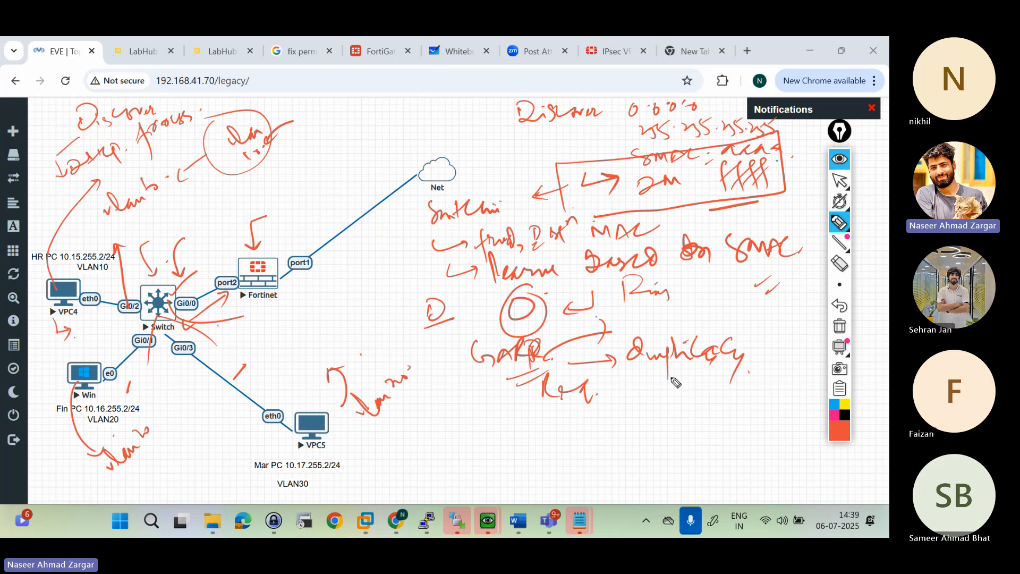
drag(663, 393, 737, 379)
drag(694, 420, 723, 409)
drag(562, 433, 580, 423)
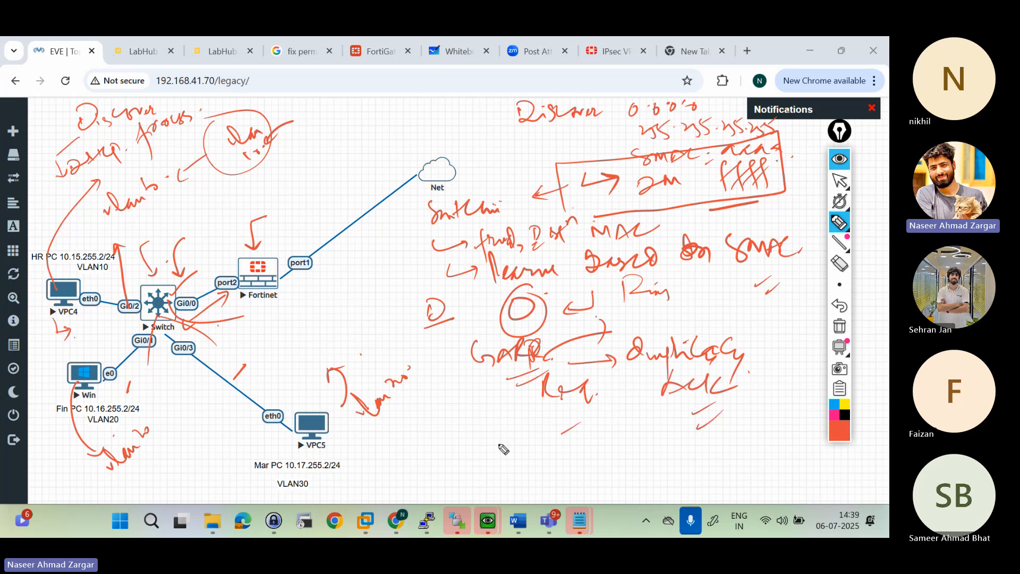
Step: Write "DORA" beneath the notes, frame it and hide all annotations from the topology
mouse_move(490, 425)
mouse_down()
mouse_move(505, 440)
mouse_move(528, 428)
mouse_up()
drag(552, 425, 548, 445)
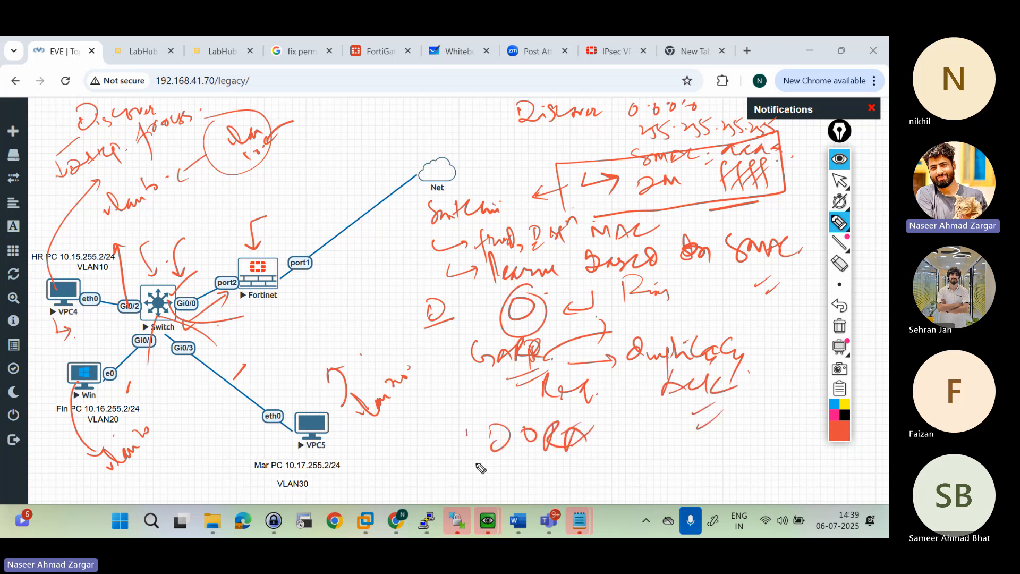
drag(470, 460, 592, 411)
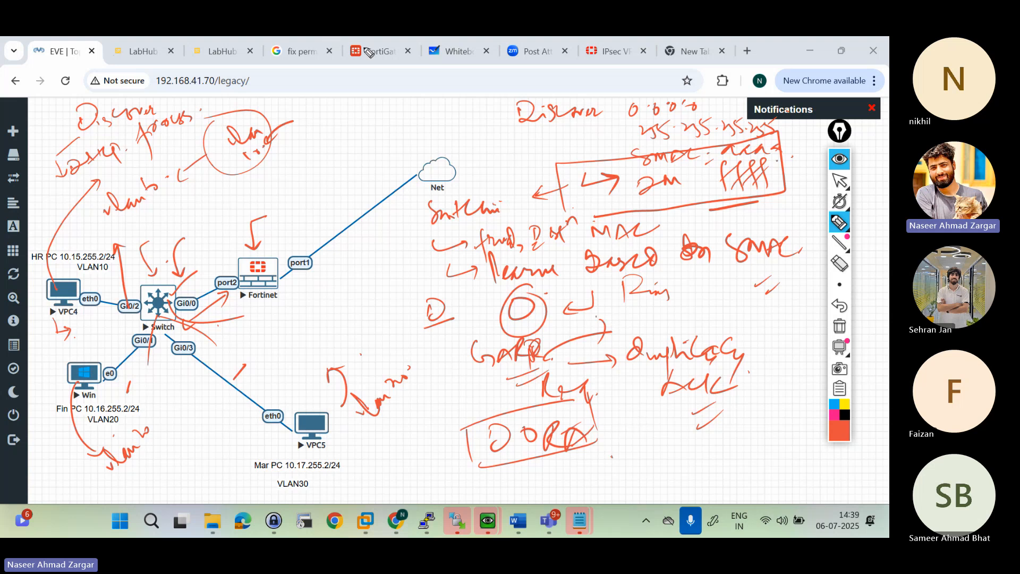
click(838, 162)
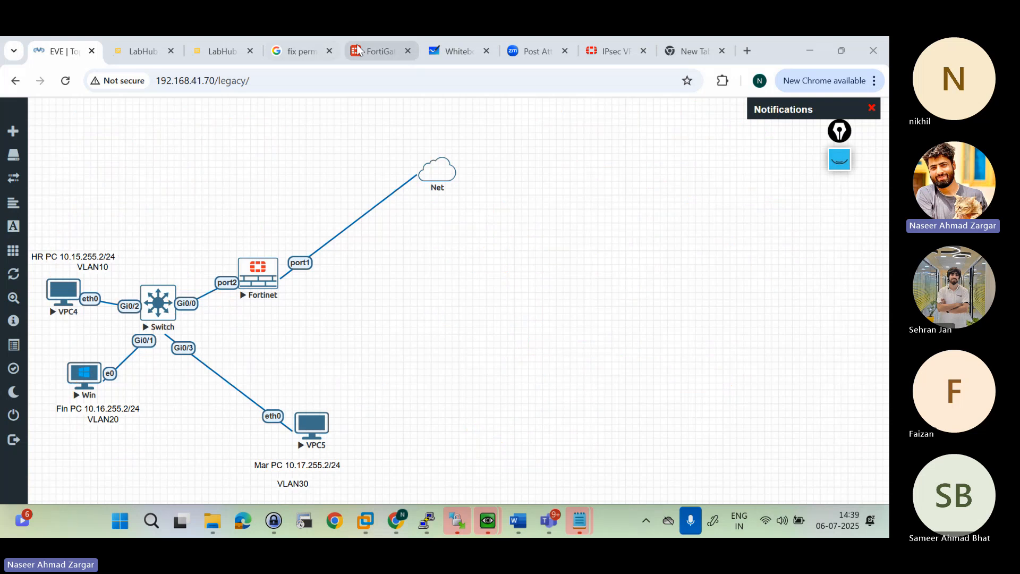
Step: Switch to the FortiGate web interface, extend the session and open the HR (VLAN10) interface under LAN (port2) for editing
click(357, 48)
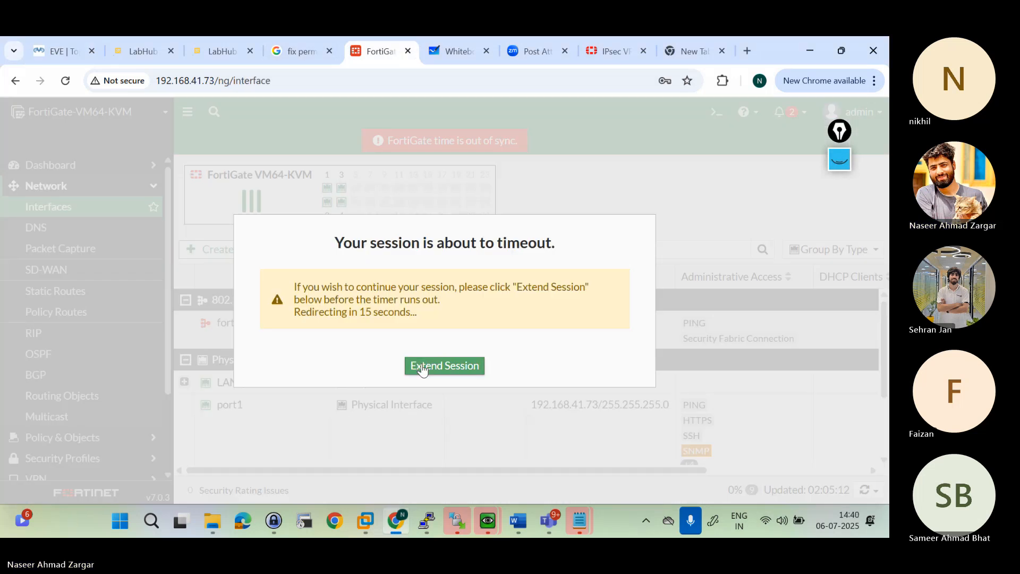
click(423, 367)
click(184, 381)
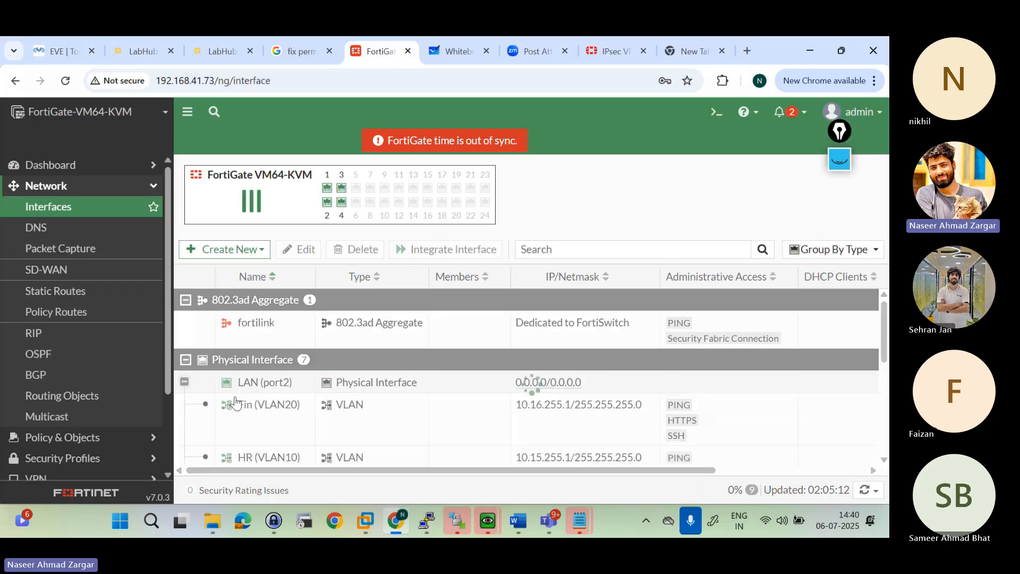
scroll(274, 387, down, 2)
double_click(274, 387)
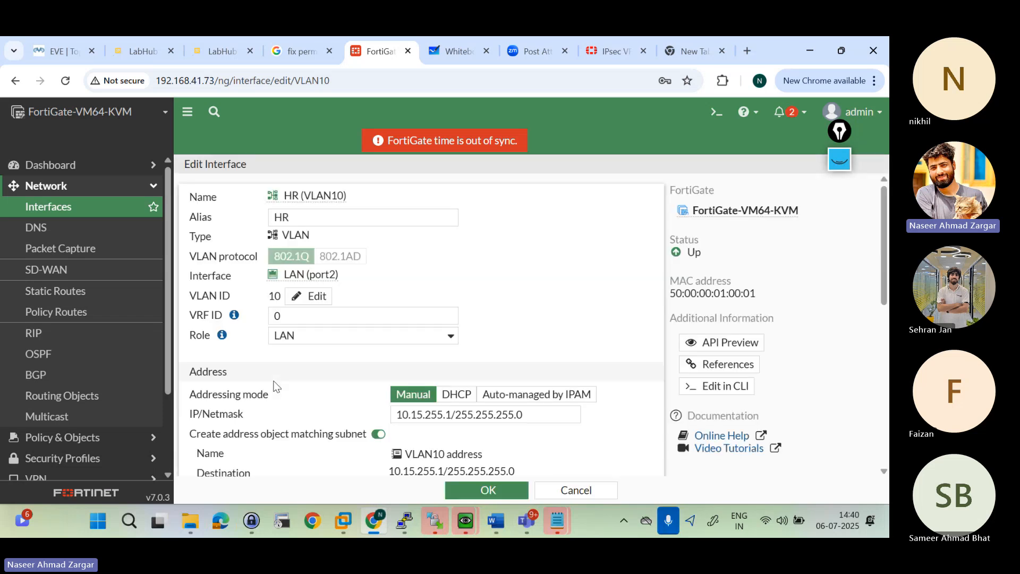
Step: Enable the DHCP server on the HR (VLAN10) interface and expand its advanced settings
scroll(301, 355, down, 5)
scroll(297, 349, down, 1)
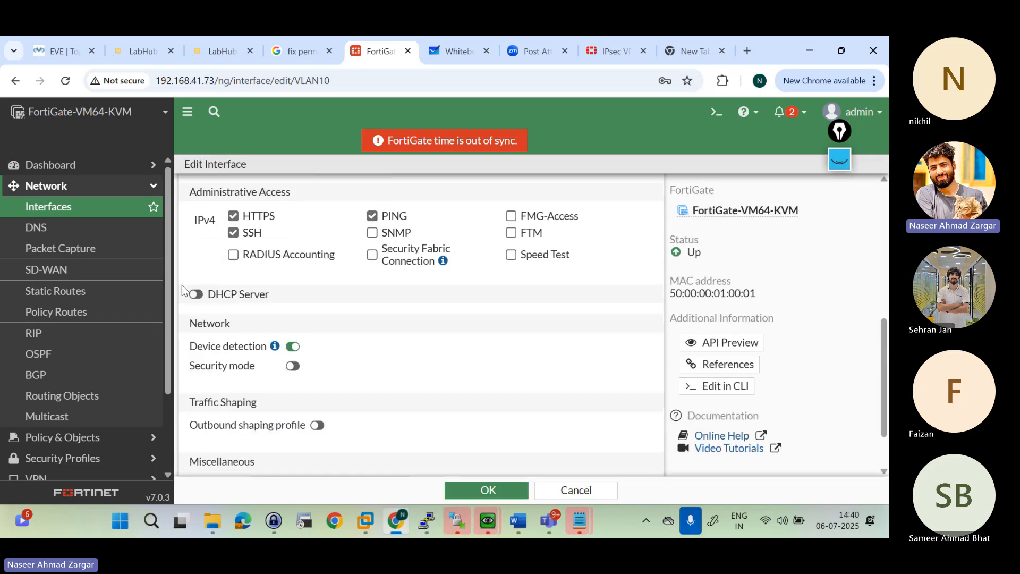
click(195, 294)
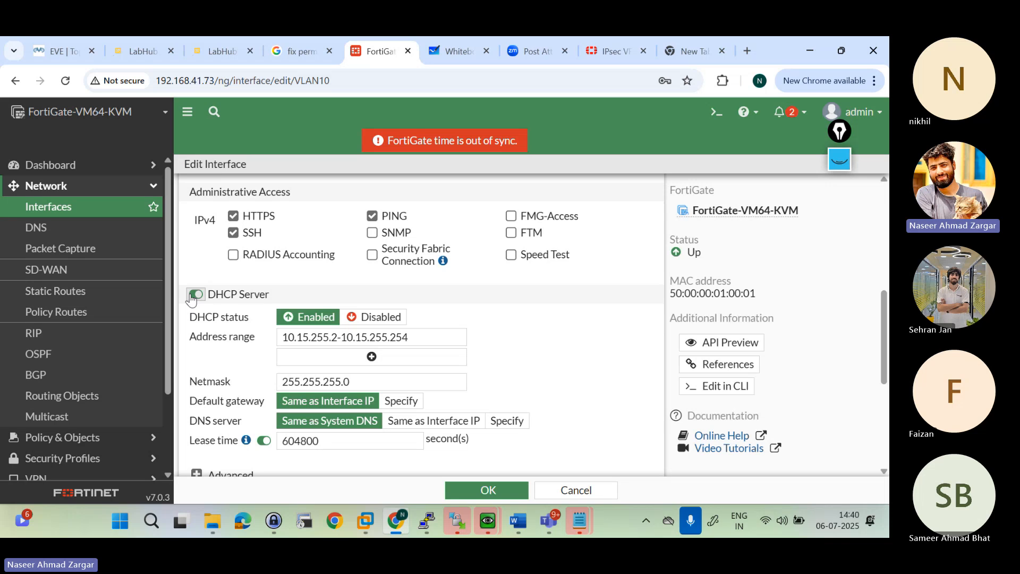
click(194, 295)
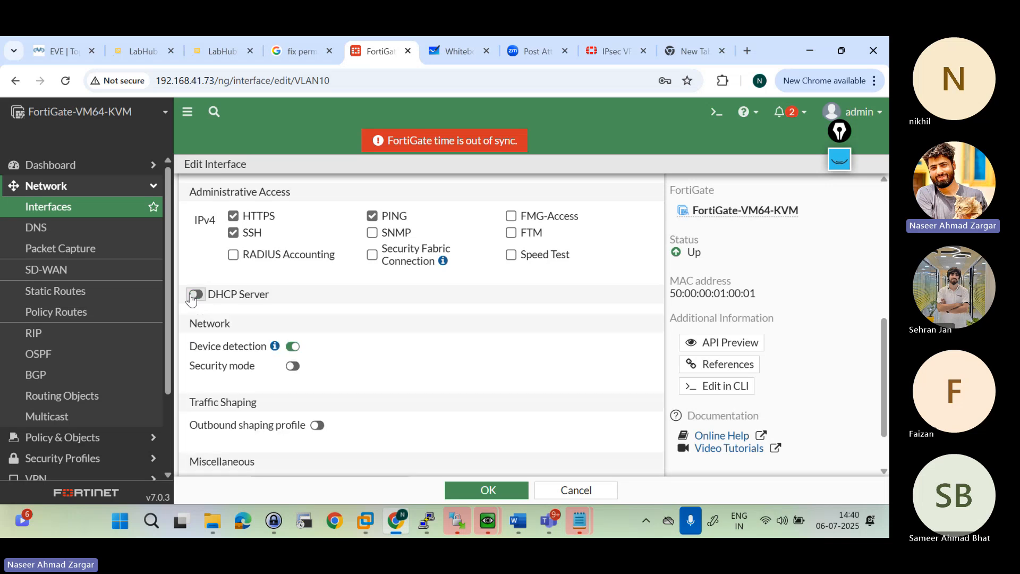
click(195, 295)
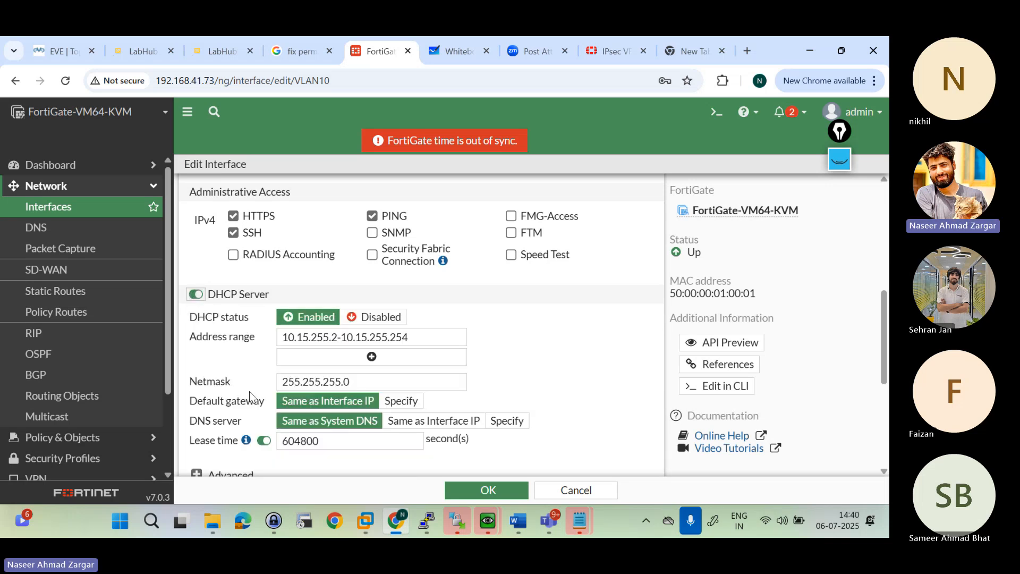
scroll(249, 395, down, 1)
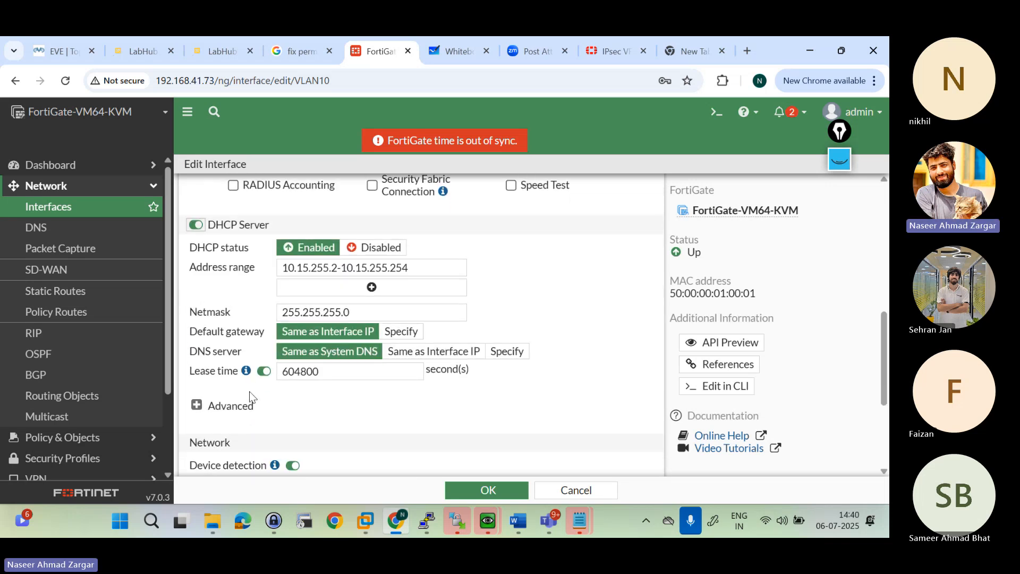
click(197, 406)
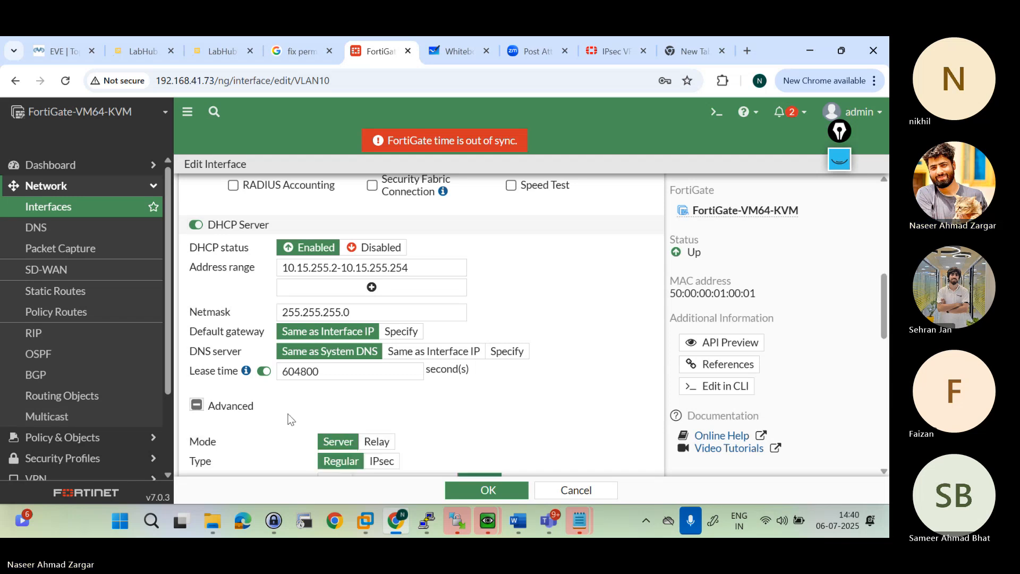
Step: Switch the DHCP status to Disabled and back to Enabled
drag(186, 251, 254, 248)
click(254, 248)
click(366, 248)
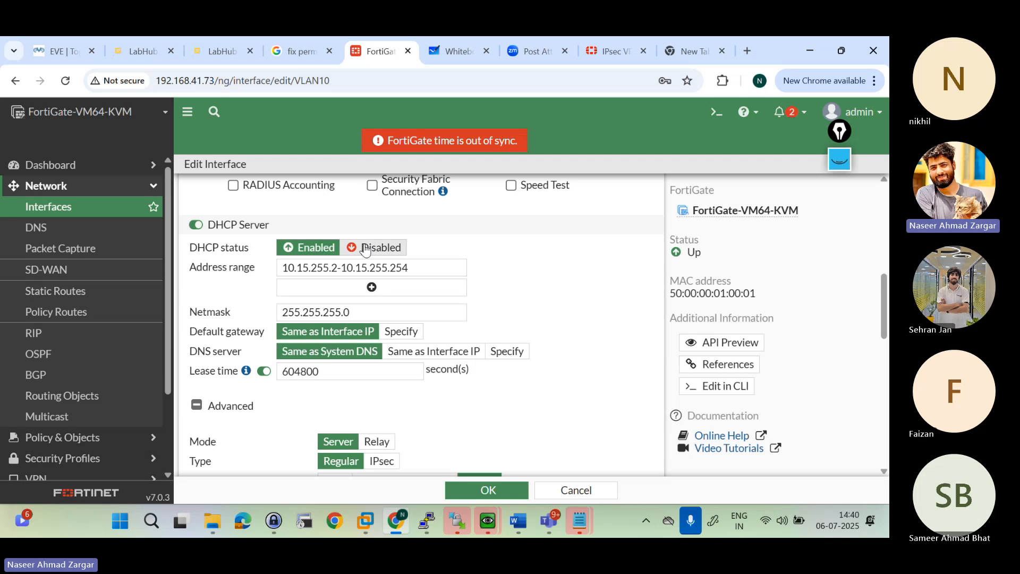
click(325, 253)
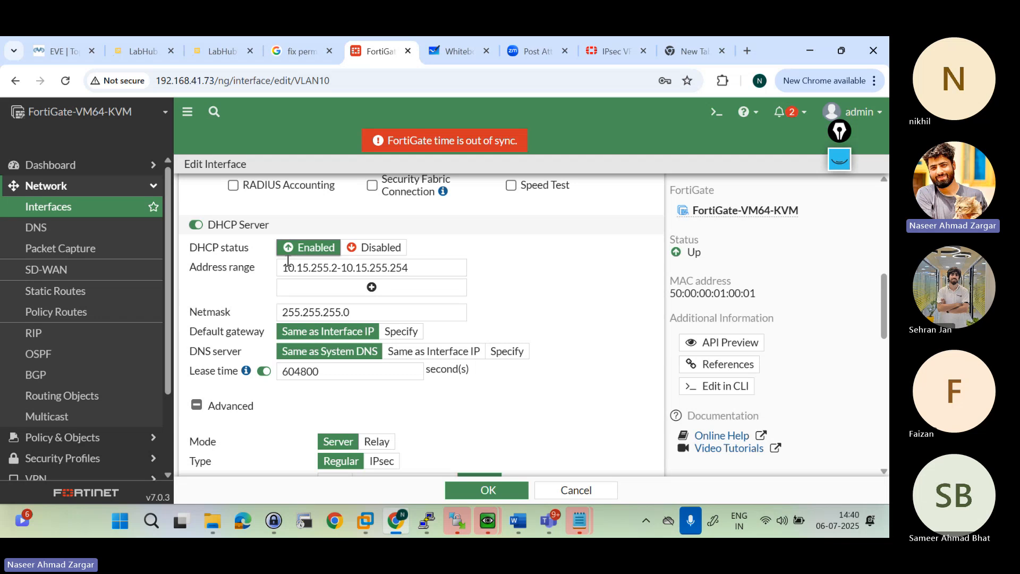
Step: Examine the DHCP address range and netmask and compare them with the VLAN10 interface's own IP address
drag(288, 269, 254, 278)
click(419, 268)
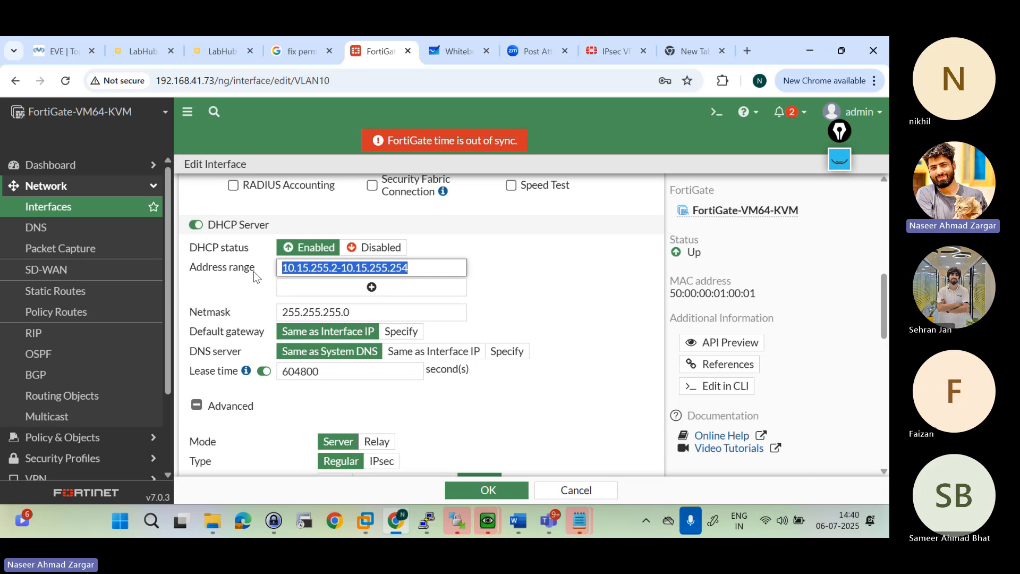
drag(356, 312, 265, 318)
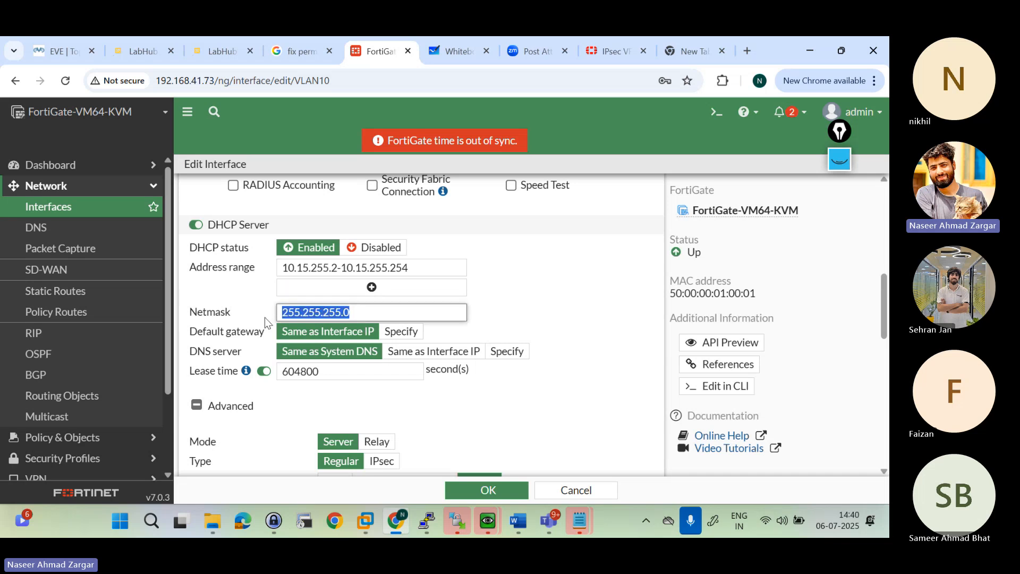
click(473, 311)
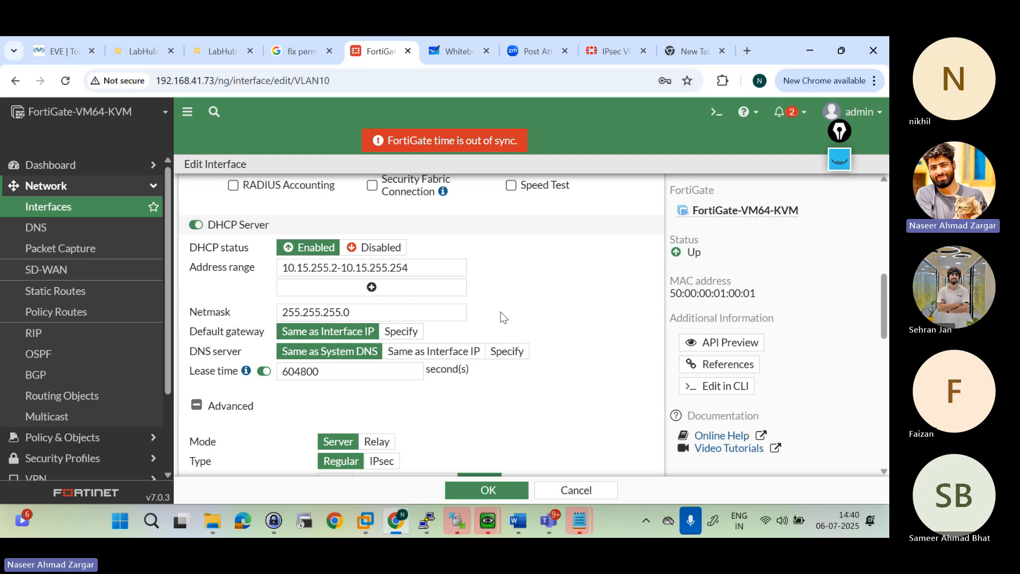
scroll(501, 318, up, 7)
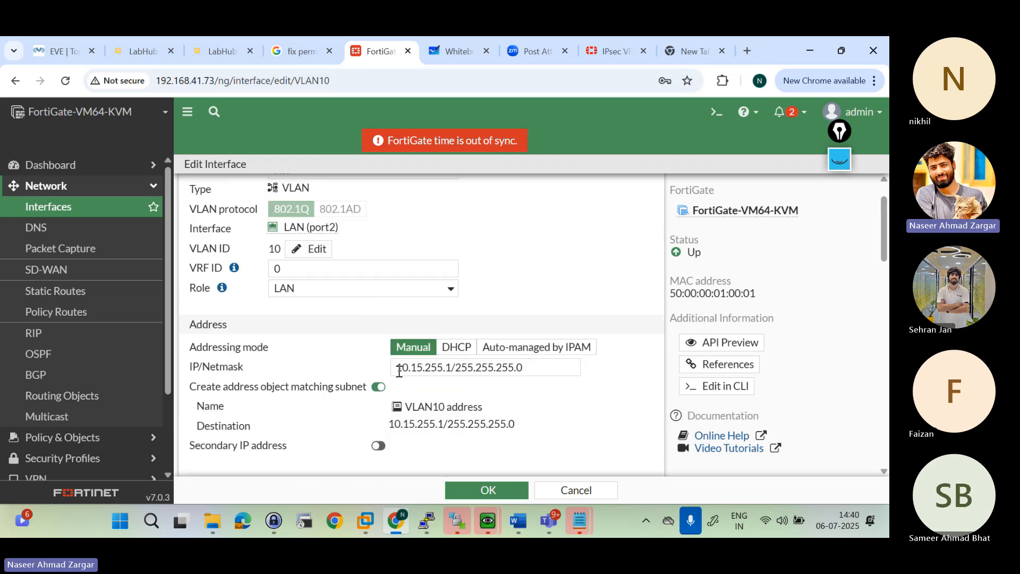
drag(399, 370, 459, 368)
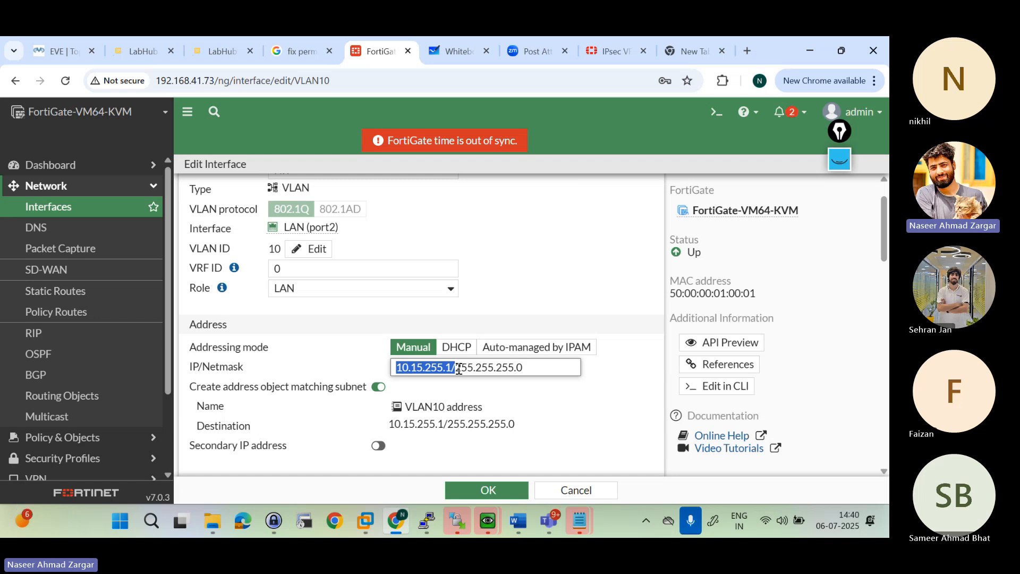
scroll(459, 368, down, 1)
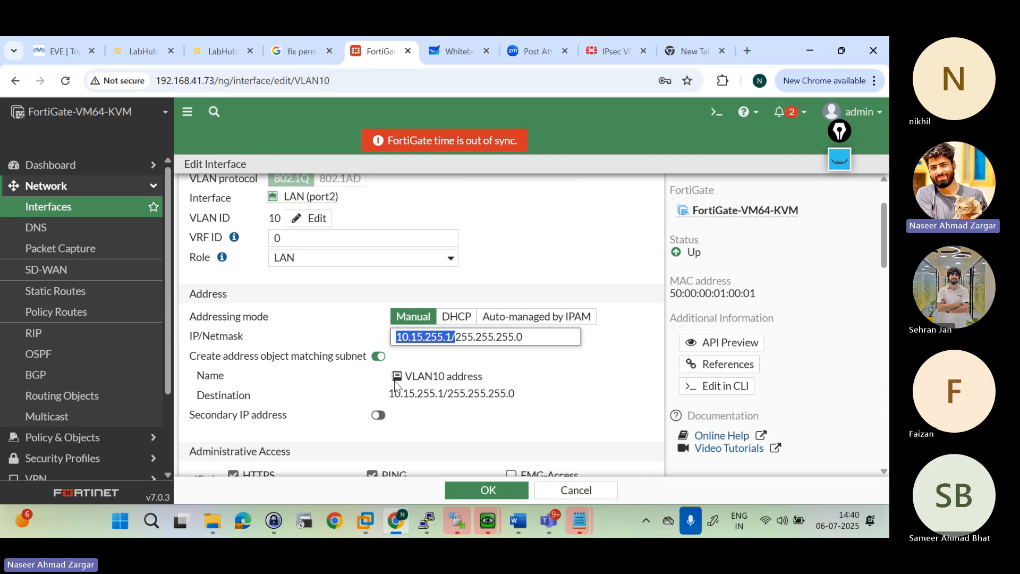
scroll(396, 385, down, 5)
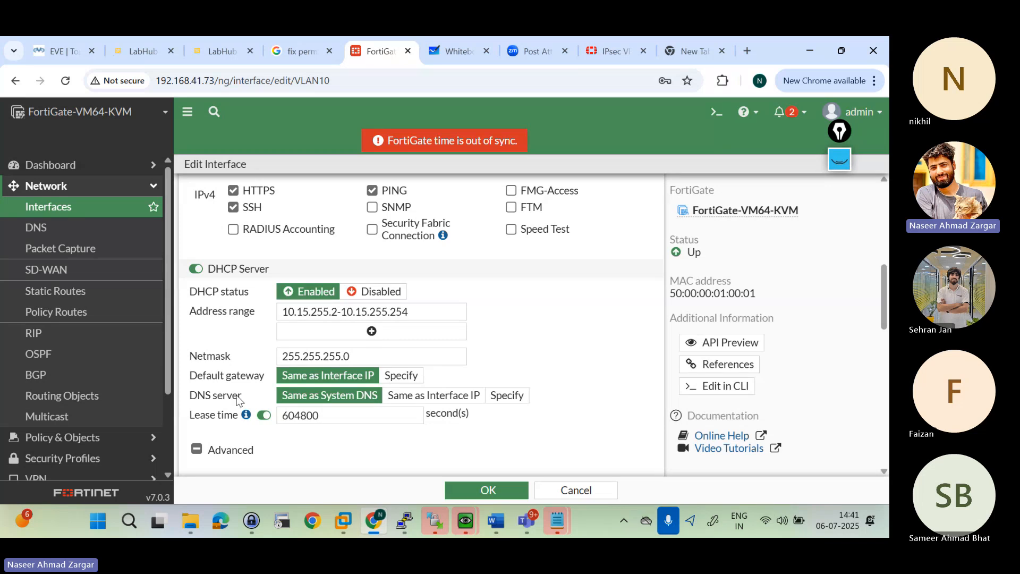
Step: Check the FortiGate system DNS servers in a duplicate browser tab and return to the VLAN10 interface settings
right_click(375, 49)
click(434, 179)
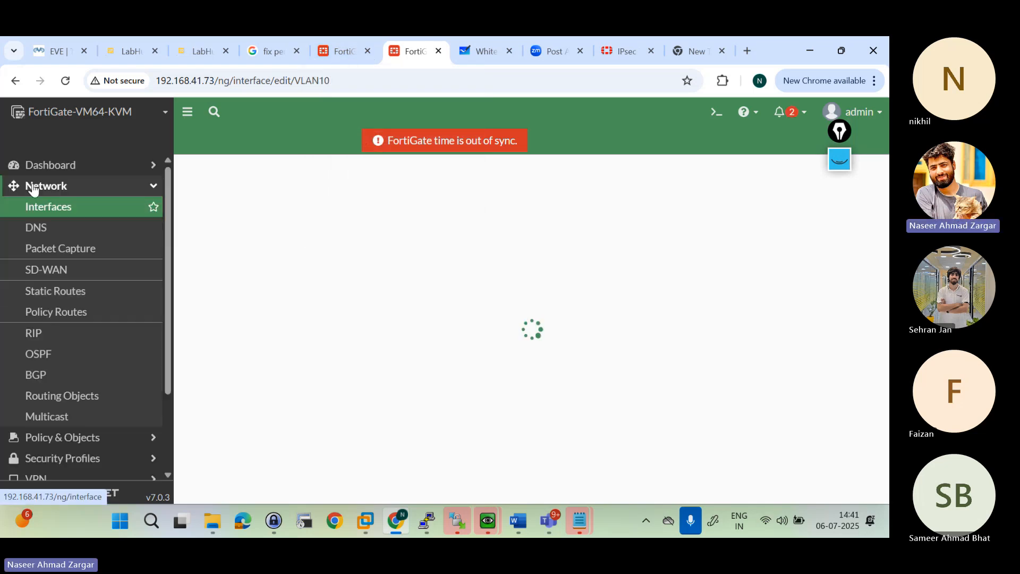
click(47, 229)
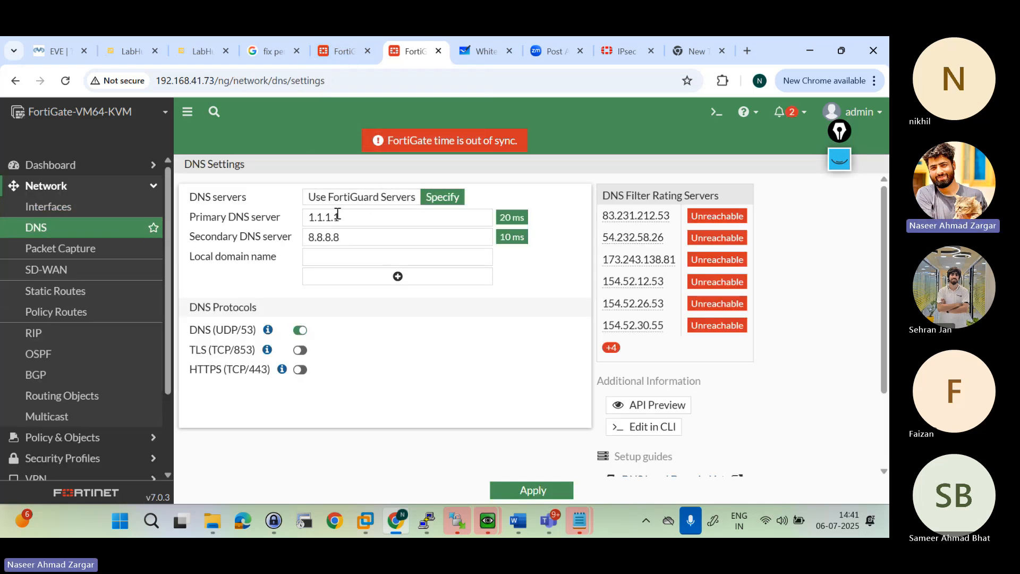
click(347, 50)
Step: Set the DHCP lease time to 86400 seconds
scroll(402, 462, down, 1)
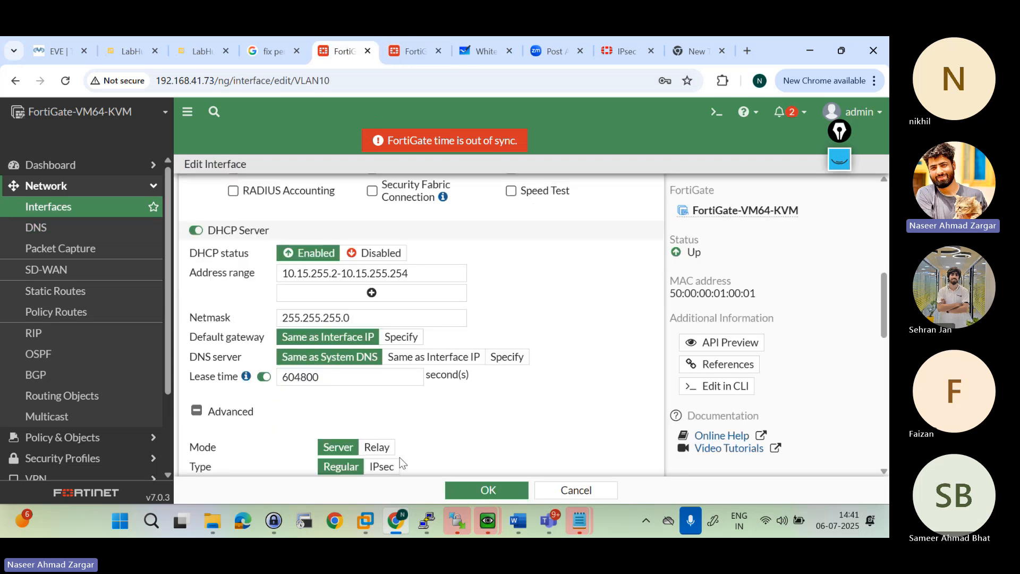
click(321, 370)
key(BackSpace)
key(BackSpace)
key(BackSpace)
key(BackSpace)
key(BackSpace)
key(BackSpace)
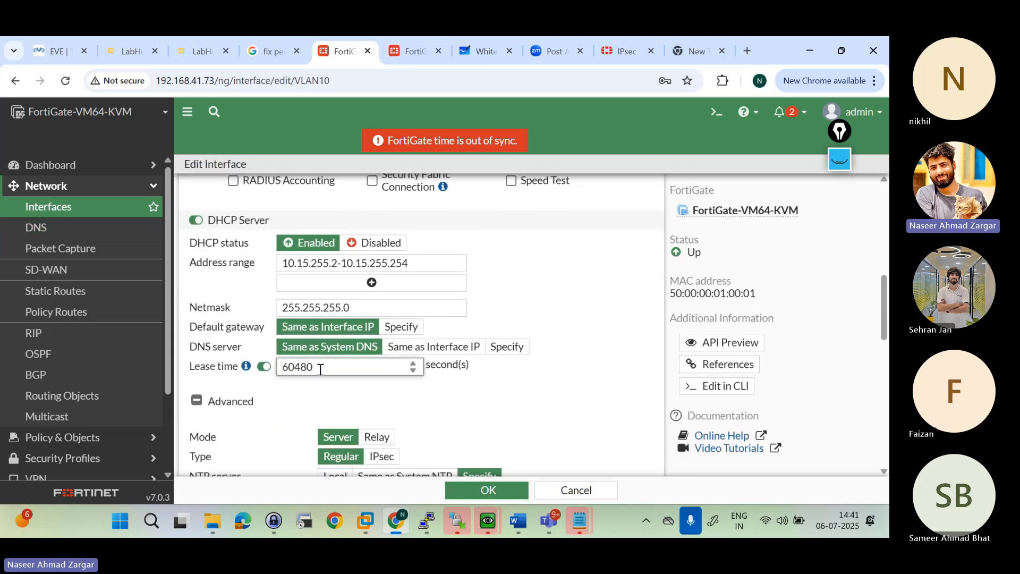
text(86400)
Step: Search Google for "one day in sec" and return to the DHCP lease time on the VLAN10 interface
click(694, 52)
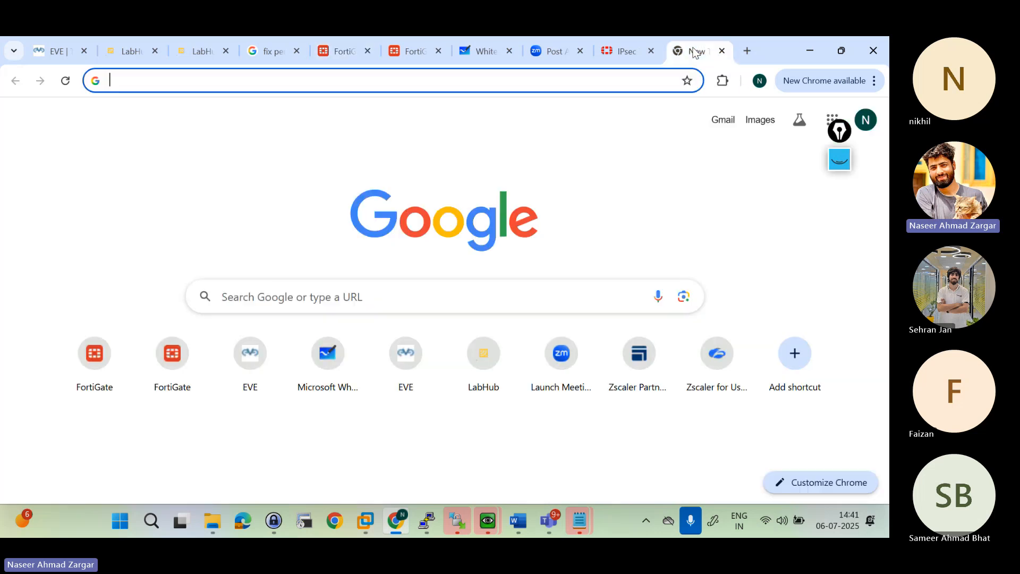
text(one day in sec)
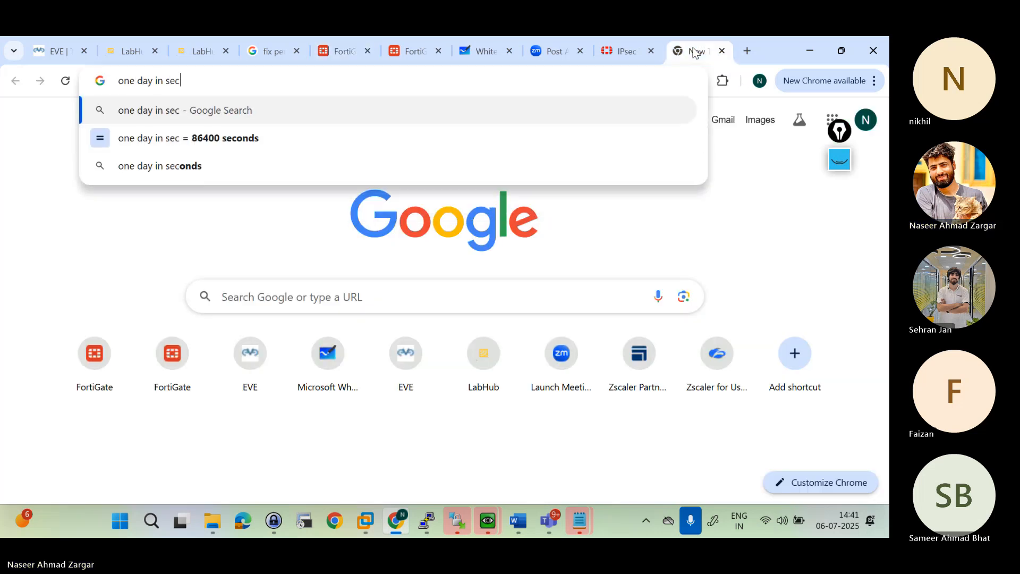
key(Return)
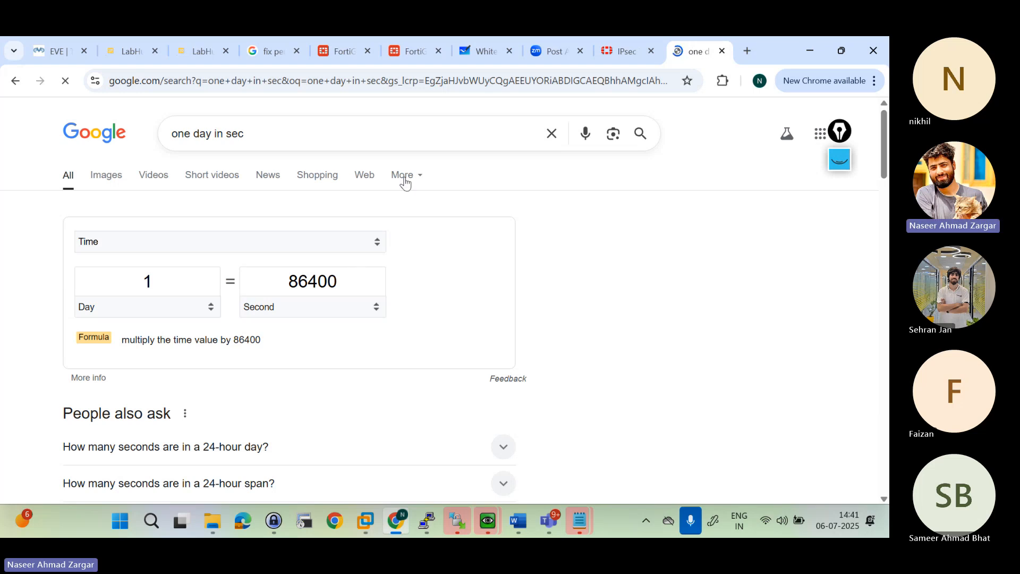
click(341, 53)
click(322, 362)
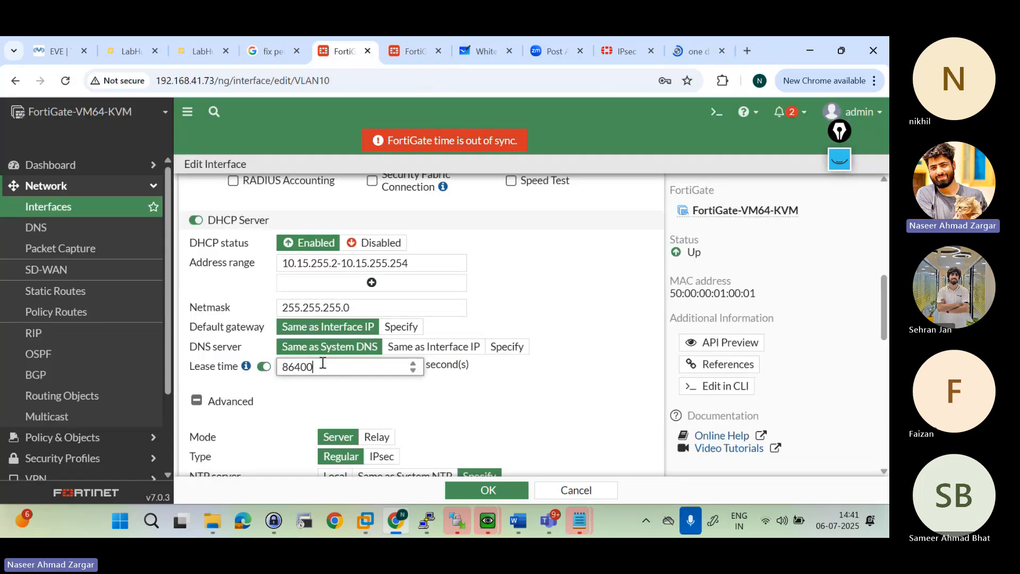
mouse_move(246, 368)
Step: Examine the advanced DHCP settings, including wireless controllers and additional DHCP options, with a look back at the EVE topology
scroll(541, 387, down, 3)
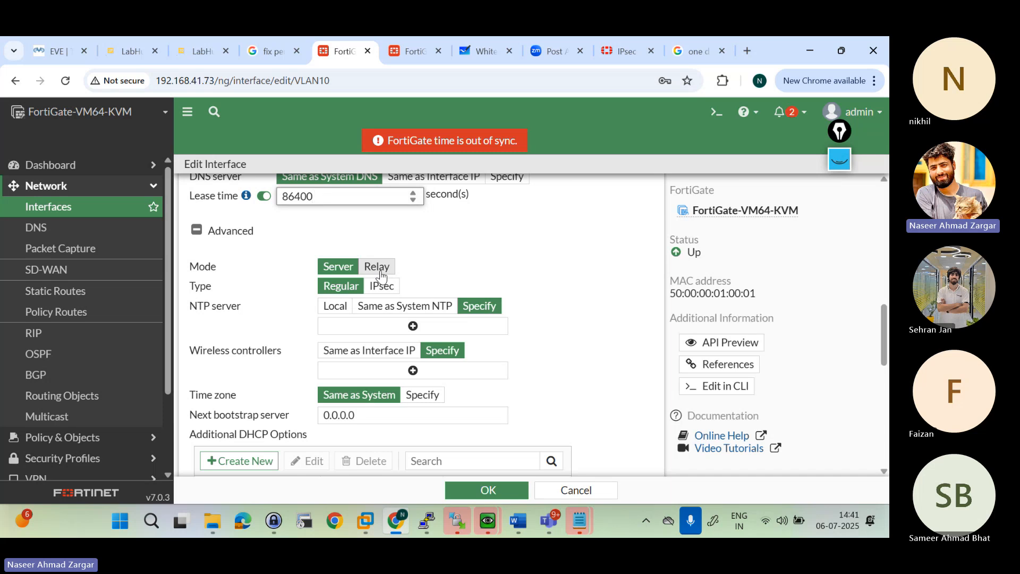
click(53, 57)
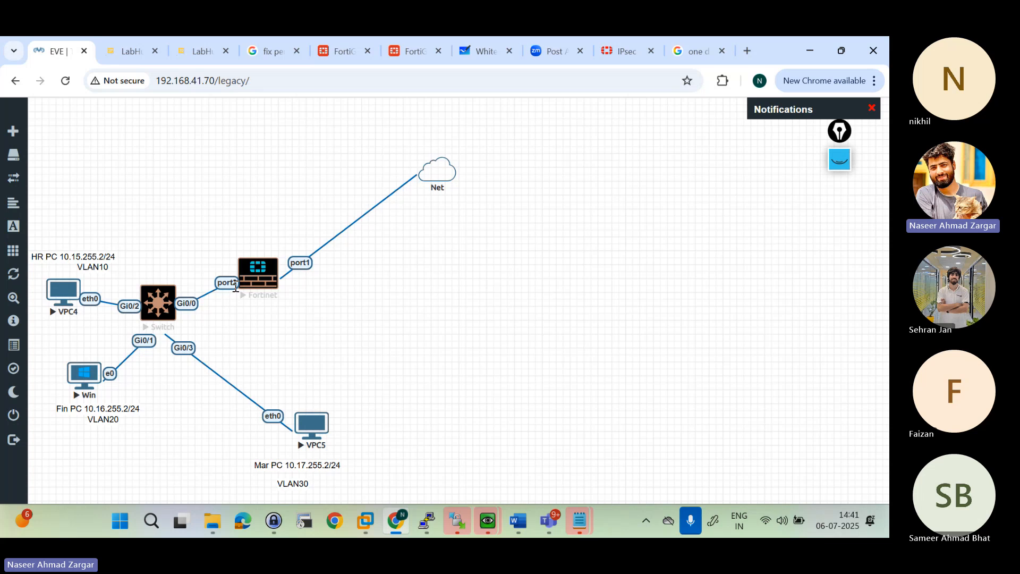
click(345, 52)
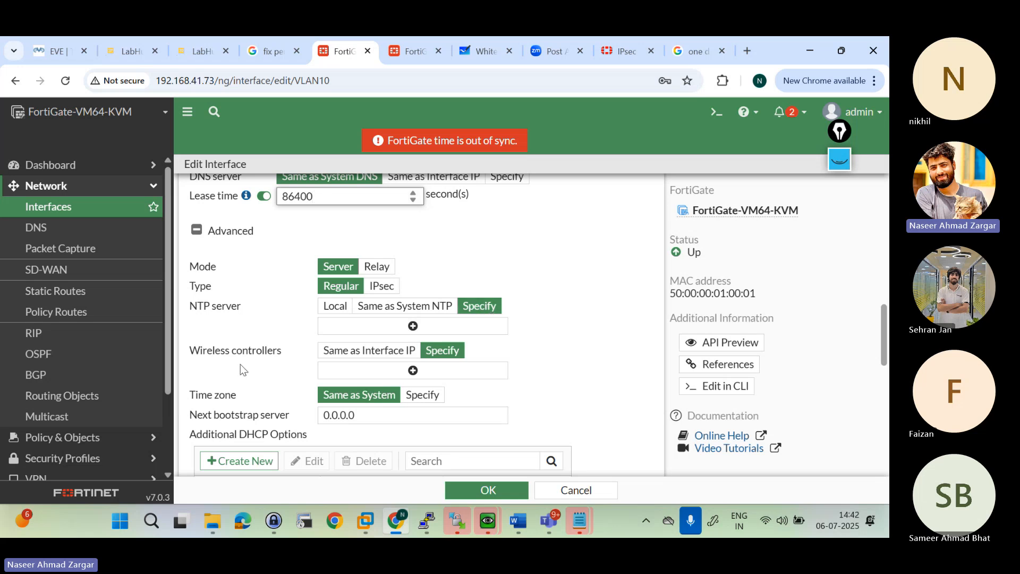
scroll(245, 370, down, 1)
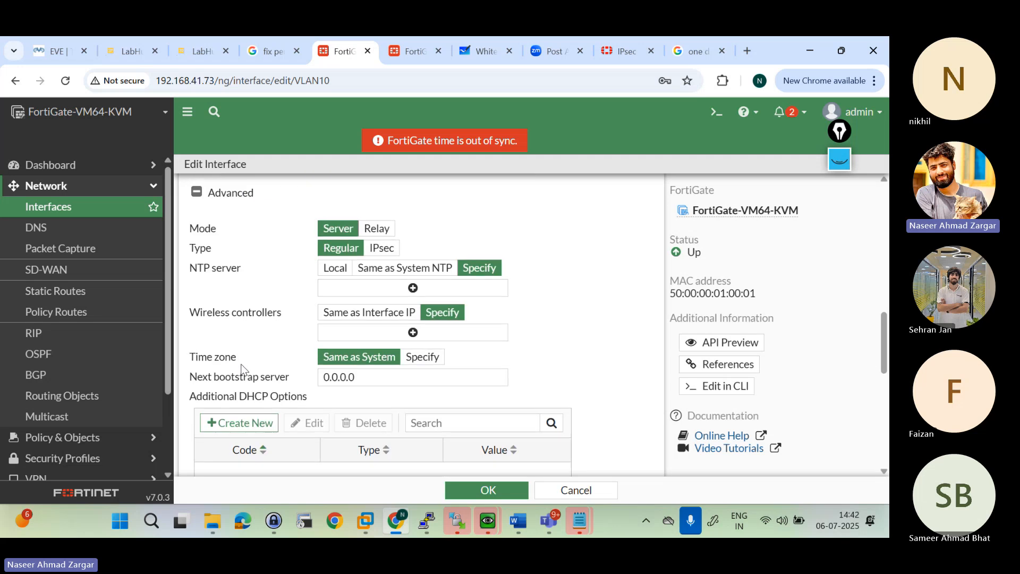
drag(201, 312, 301, 321)
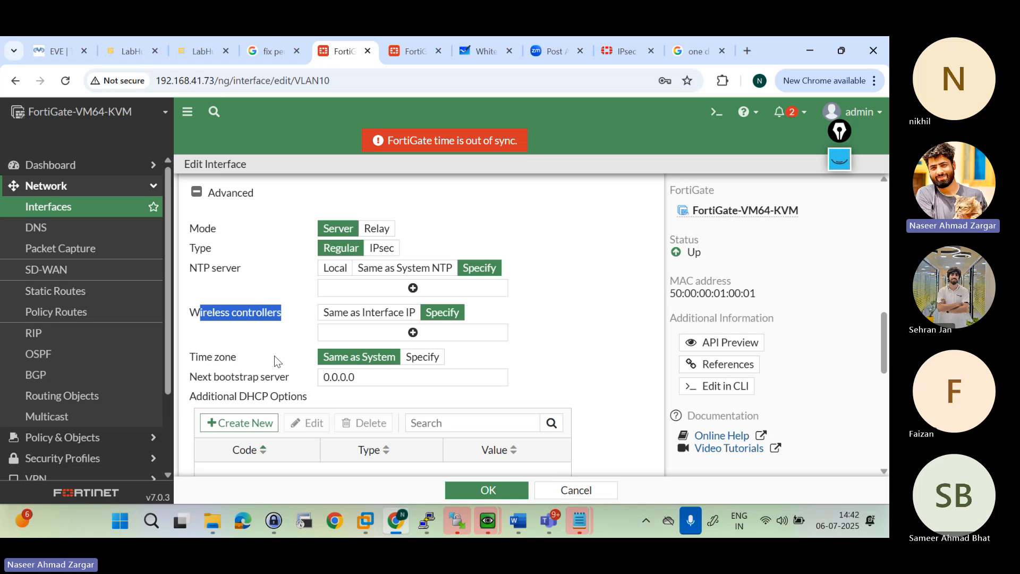
scroll(292, 395, down, 1)
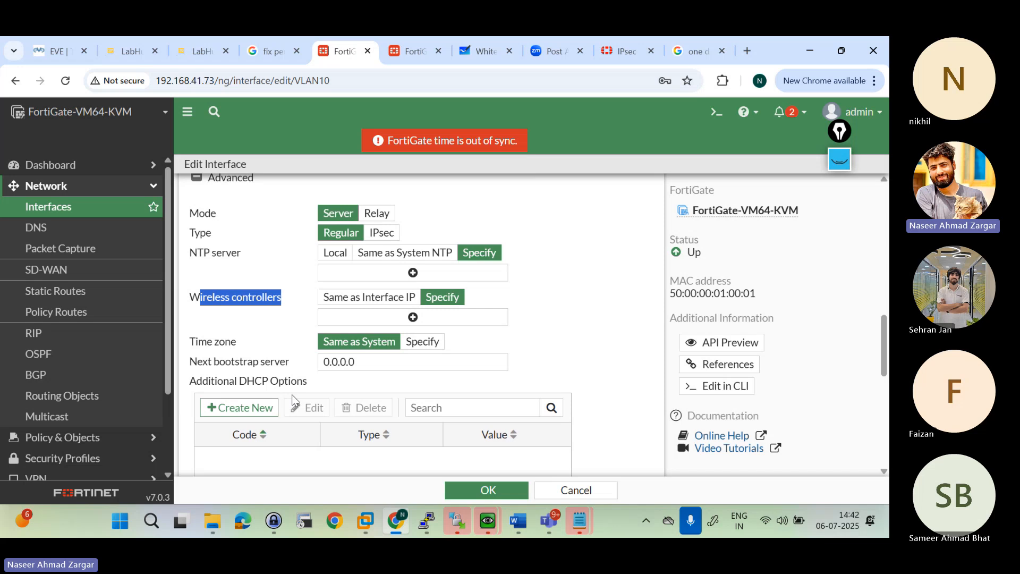
scroll(375, 431, down, 2)
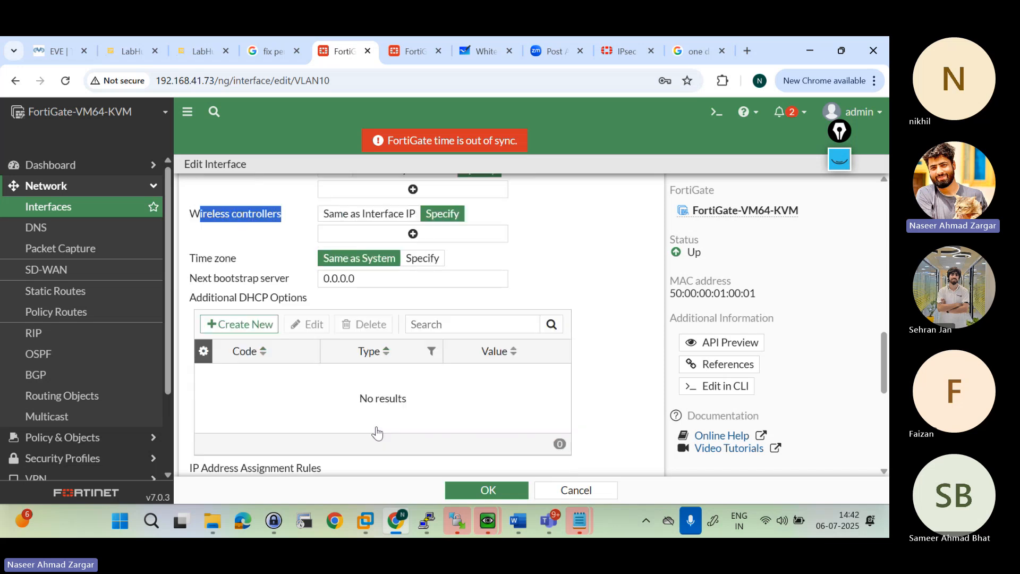
drag(200, 272, 301, 277)
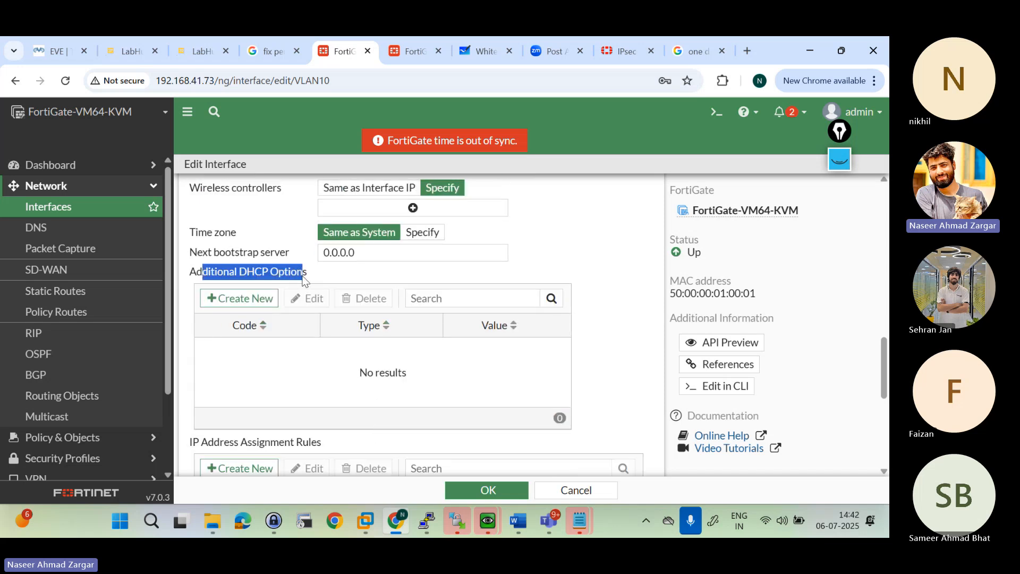
click(304, 280)
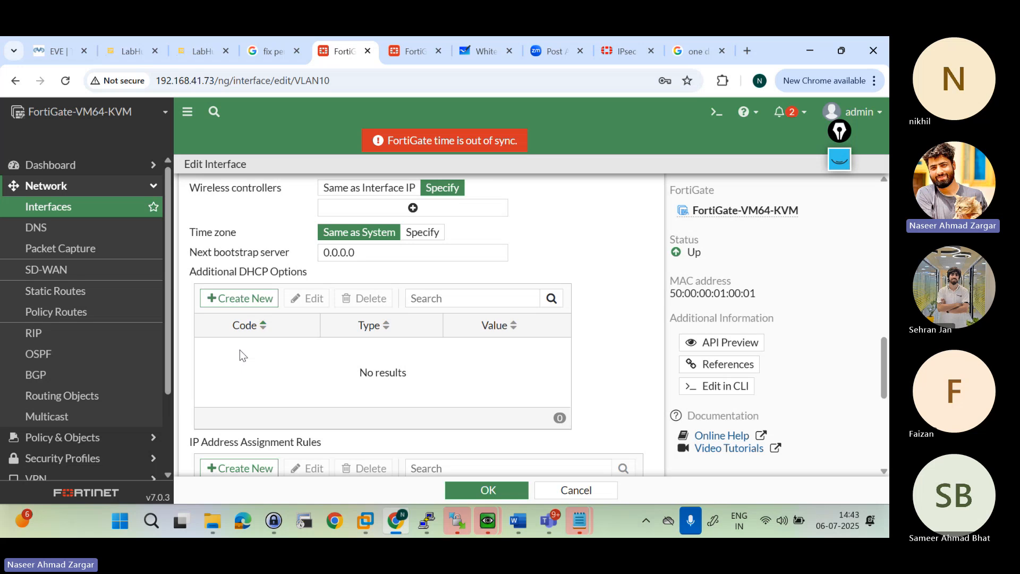
Step: Examine the IP address assignment rules and network options of the VLAN10 interface, then return to its address and administrative access settings
scroll(240, 355, down, 3)
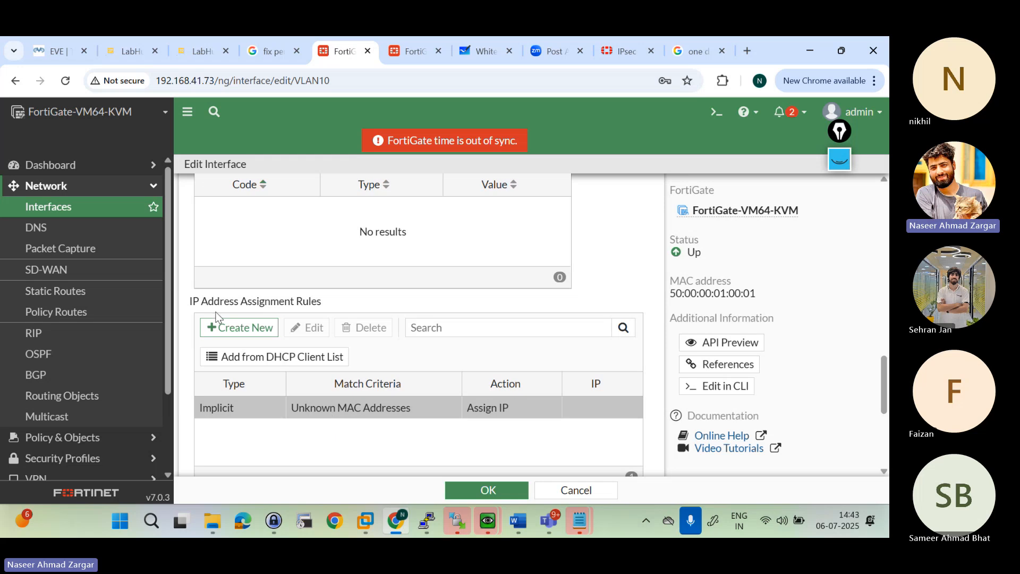
drag(192, 305, 344, 306)
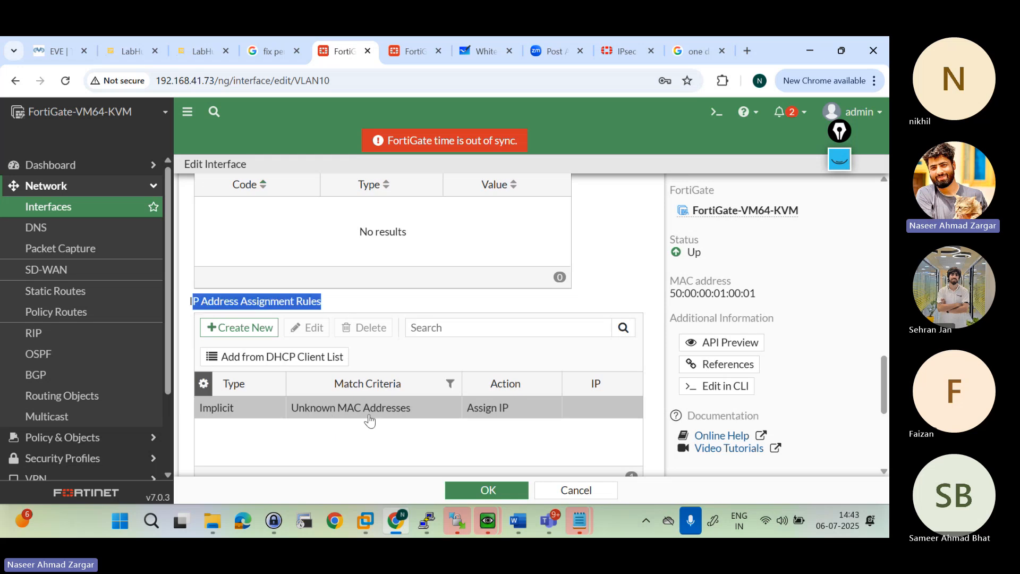
scroll(356, 420, down, 3)
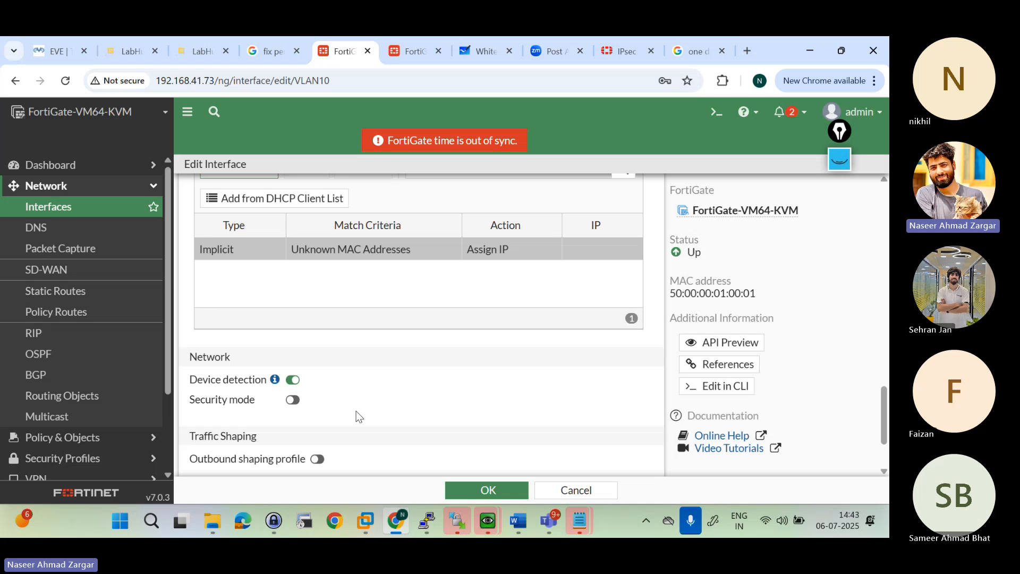
scroll(380, 290, up, 2)
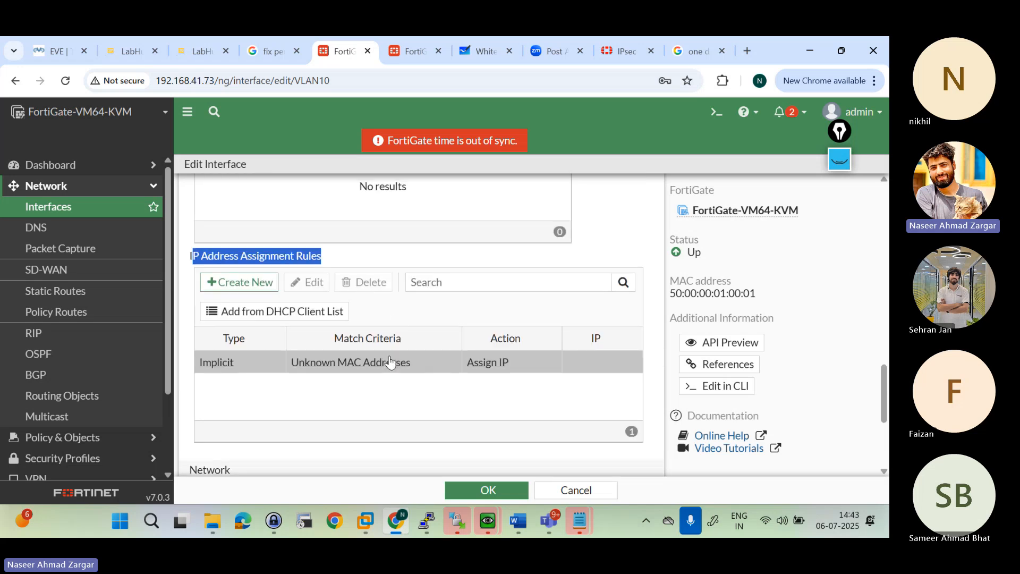
click(377, 387)
drag(192, 257, 333, 265)
scroll(331, 264, up, 1)
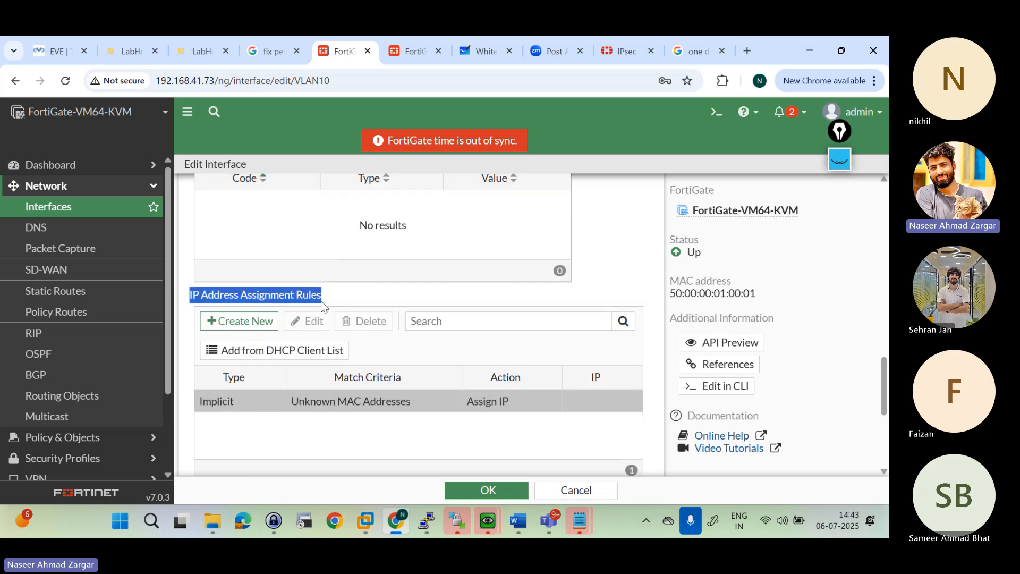
scroll(357, 298, up, 1)
scroll(357, 298, up, 8)
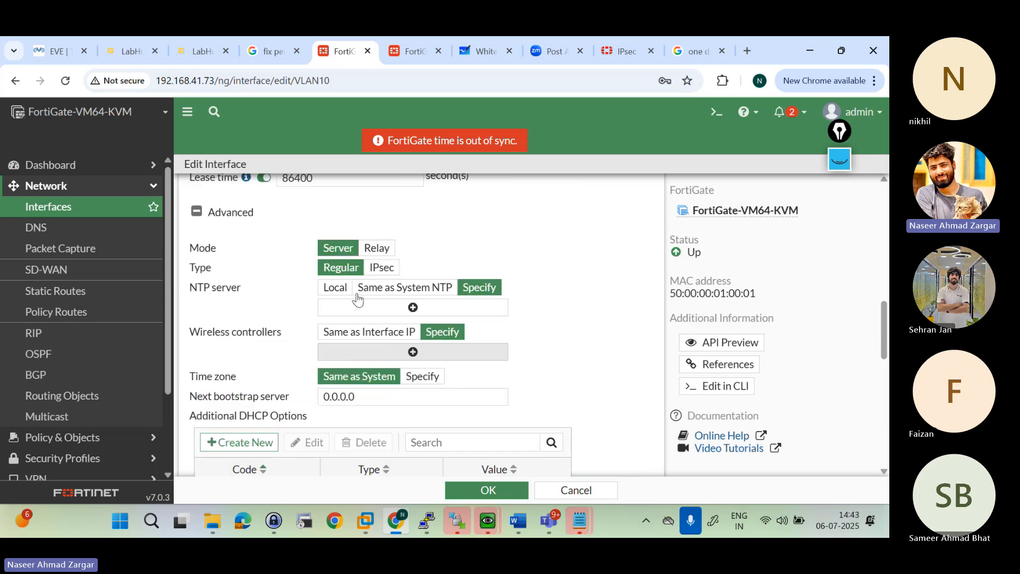
scroll(357, 297, up, 5)
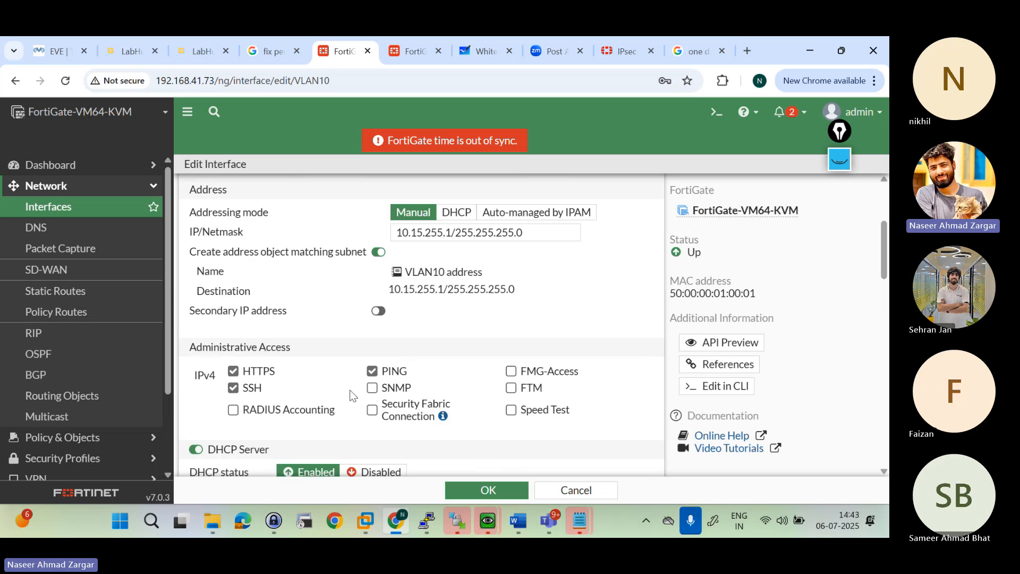
Step: Check the Teams meeting window and switch back to the VLAN10 interface settings in Chrome
mouse_move(543, 524)
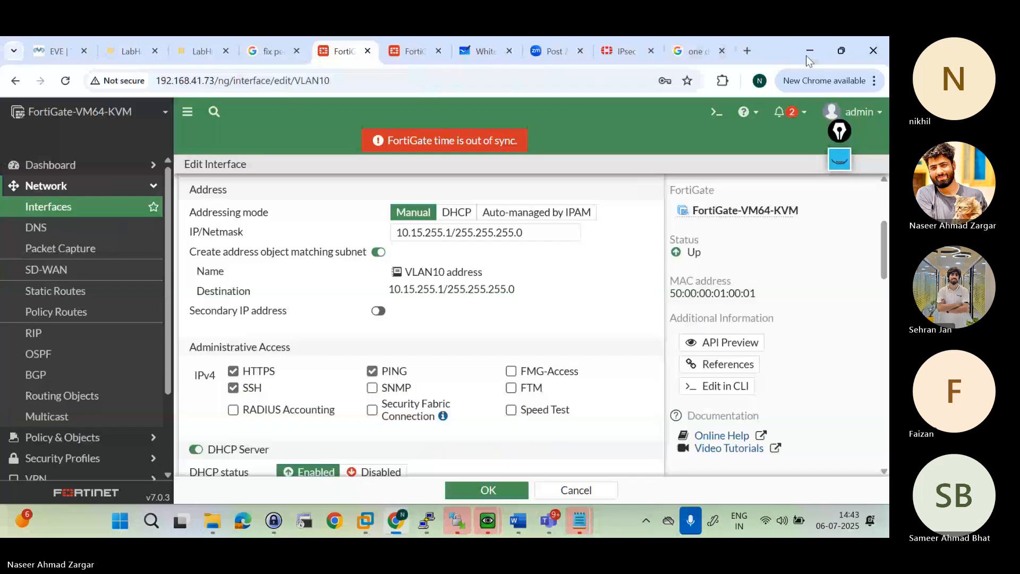
click(810, 52)
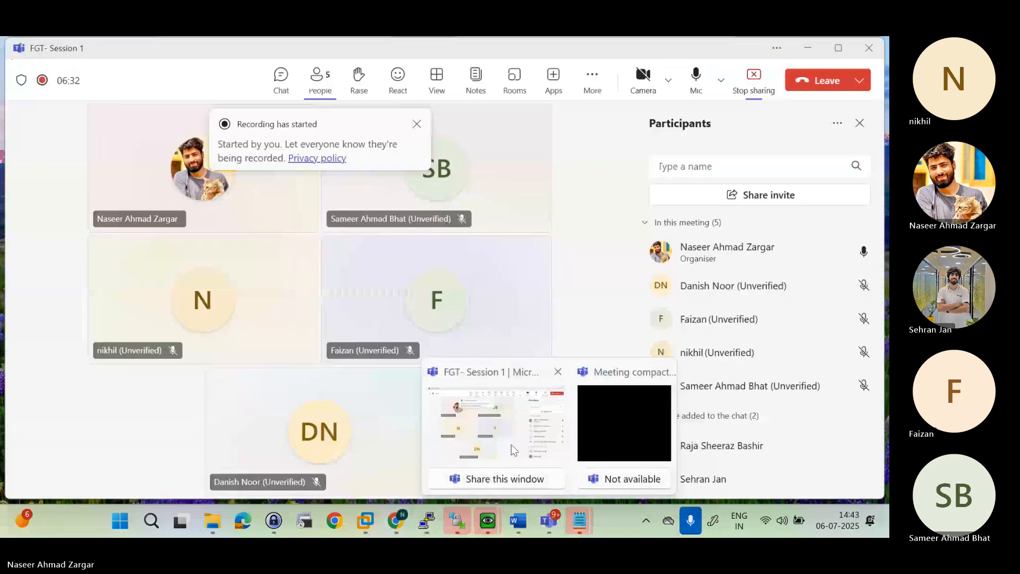
click(511, 444)
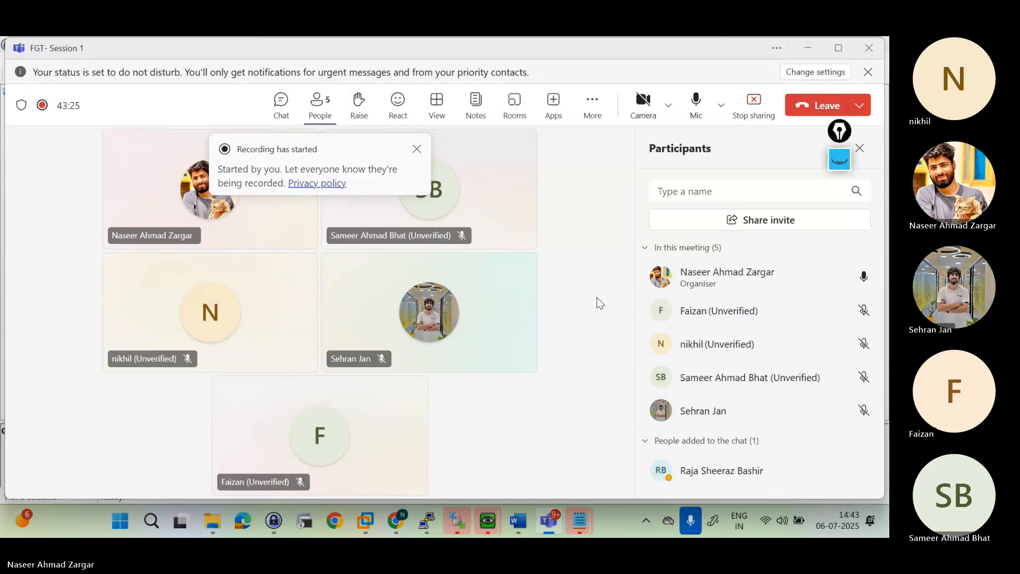
click(803, 56)
click(383, 446)
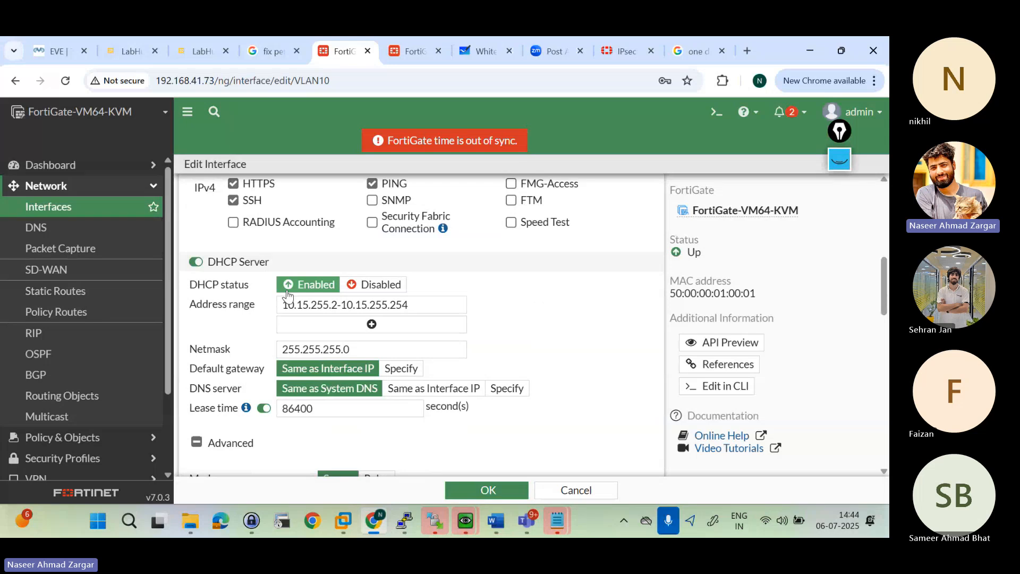
Step: Review the VLAN10 DHCP server's address range, netmask, default gateway, DNS server and lease time
click(420, 306)
triple_click(420, 306)
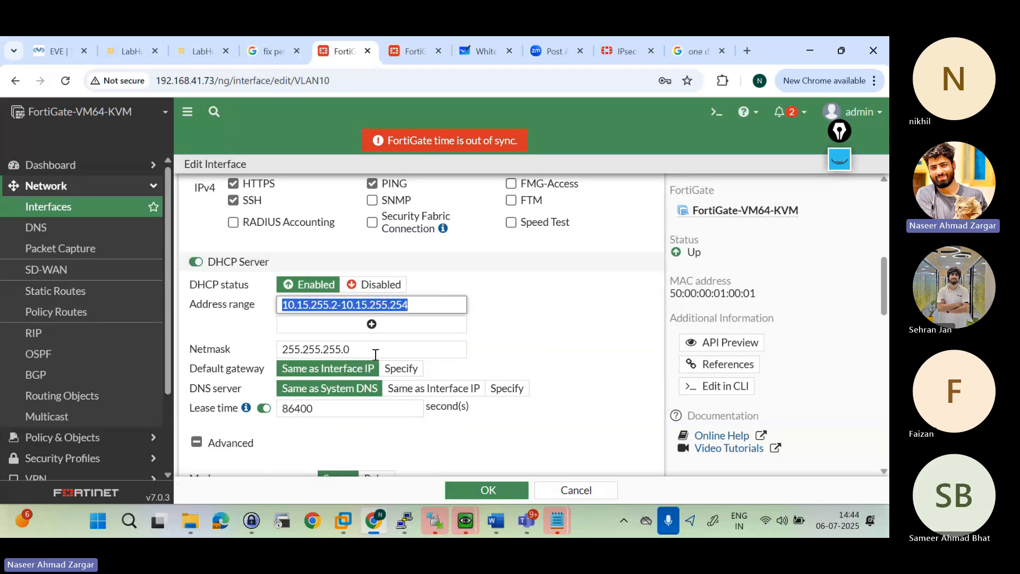
triple_click(376, 354)
click(272, 381)
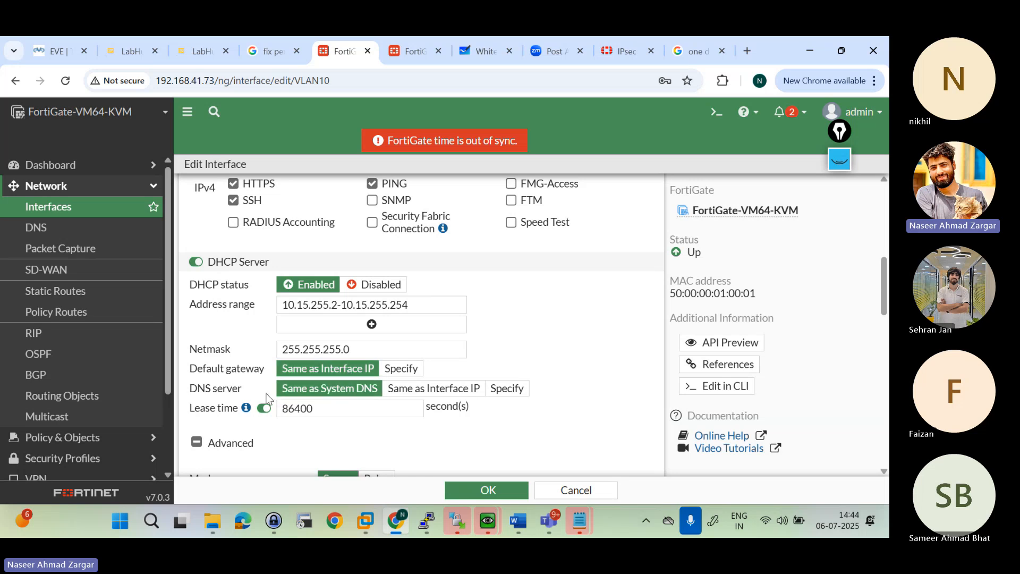
click(325, 409)
scroll(326, 440, down, 3)
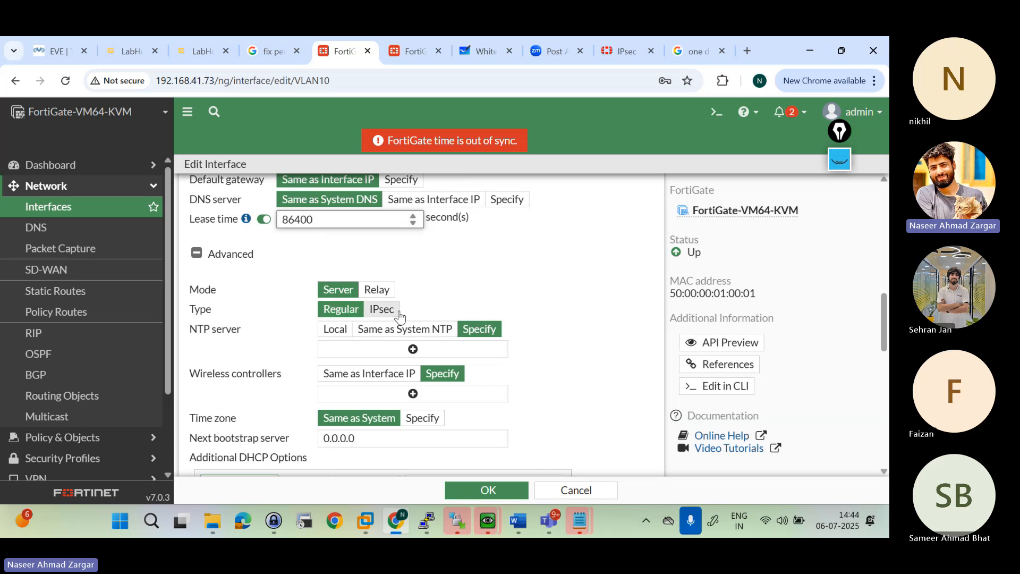
Step: Review the advanced DHCP settings for wireless controllers, time zone and next bootstrap server
scroll(300, 344, down, 1)
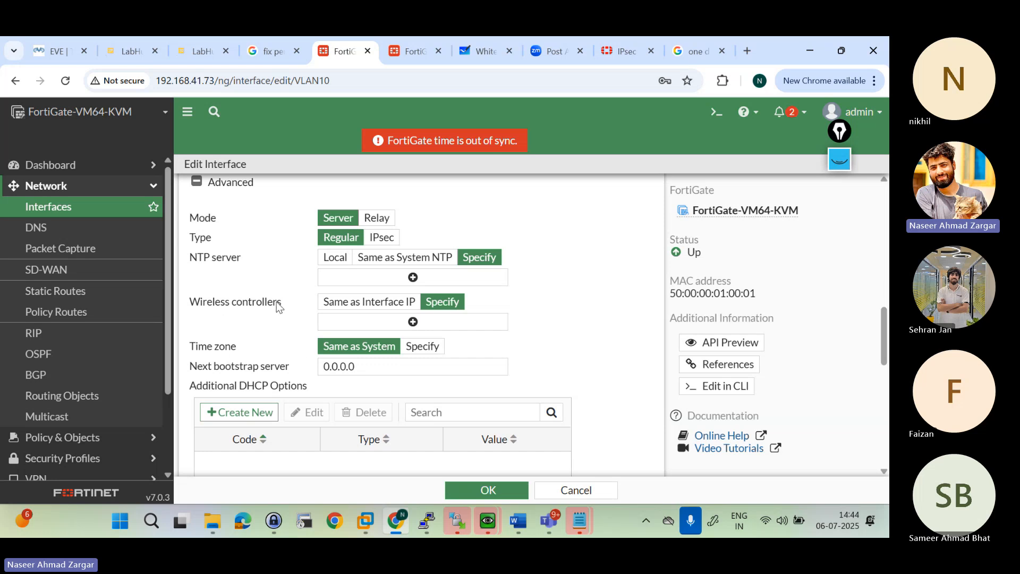
drag(202, 351, 266, 359)
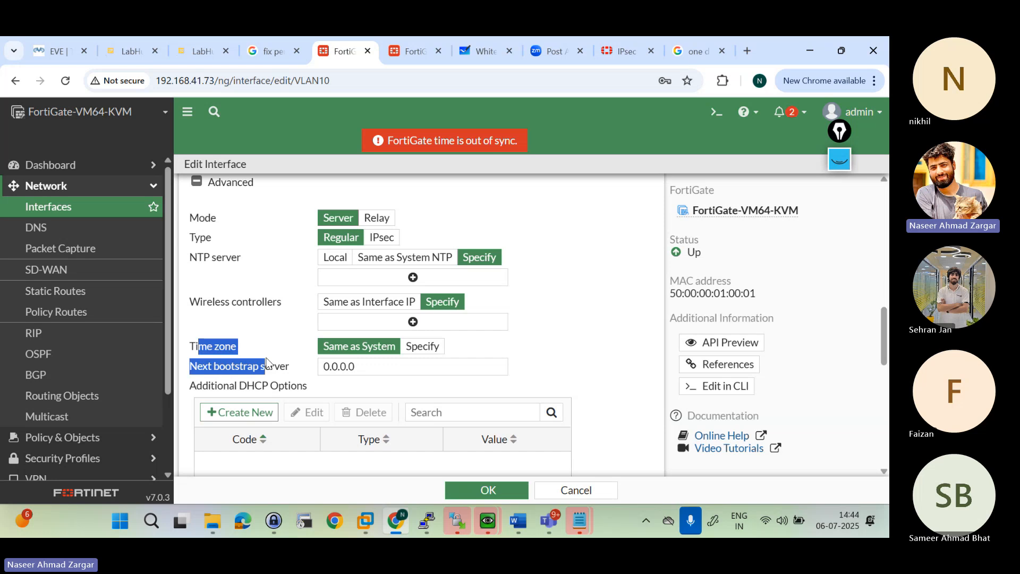
click(246, 342)
scroll(302, 354, down, 1)
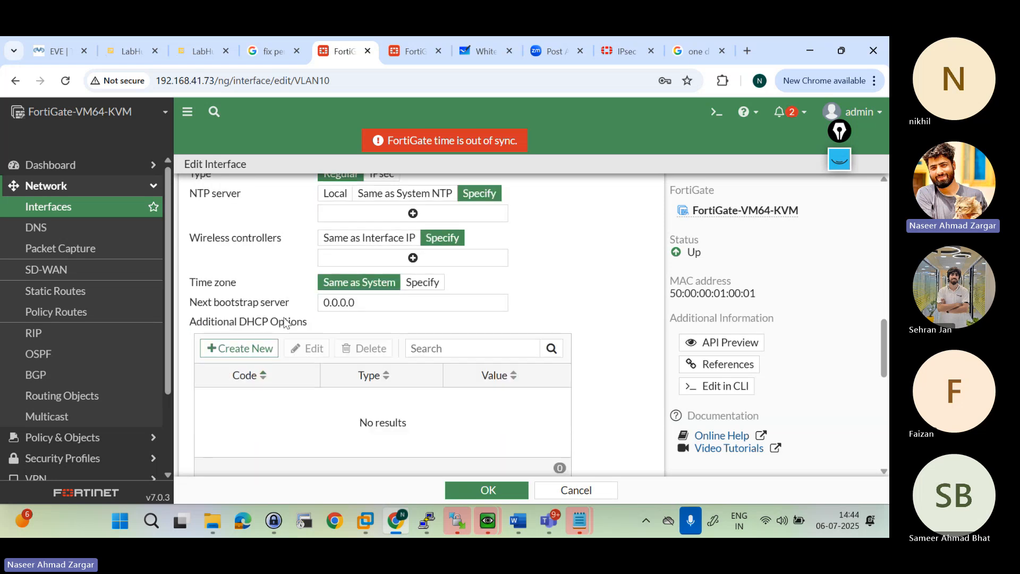
drag(291, 305, 151, 315)
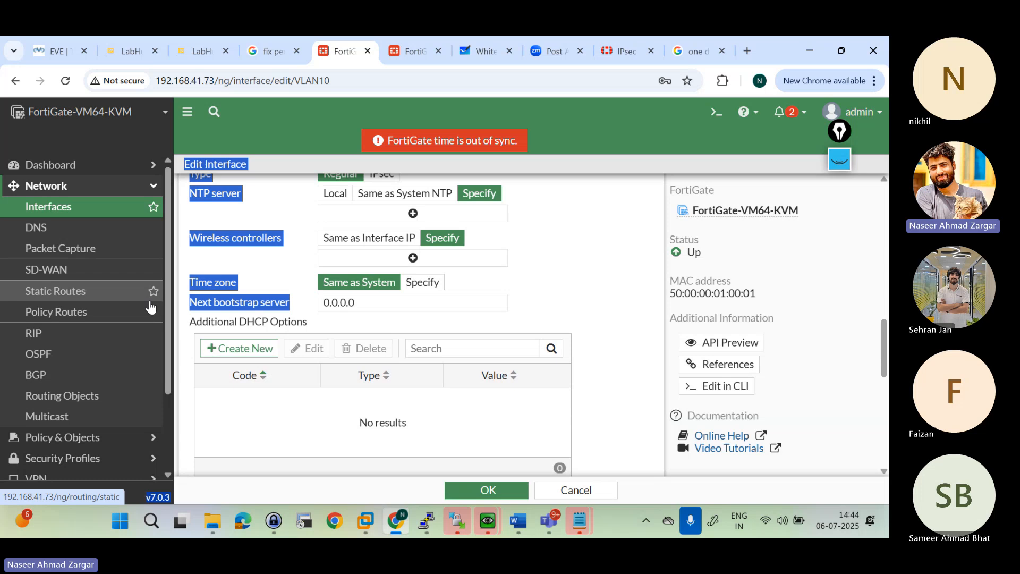
click(239, 311)
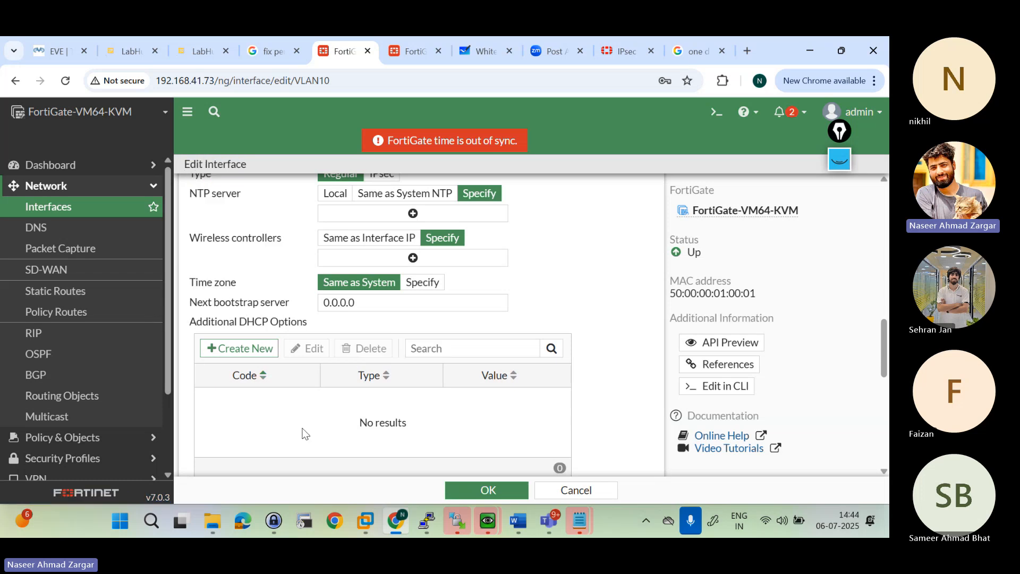
Step: Examine the option code, value type and value fields of a new additional DHCP option, and cancel it
scroll(302, 432, down, 1)
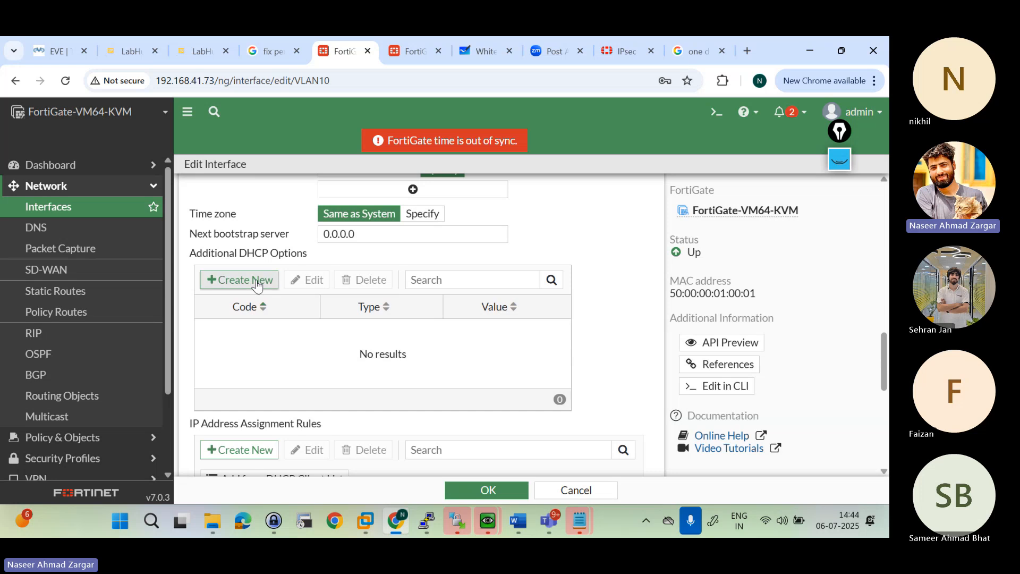
click(257, 284)
click(343, 238)
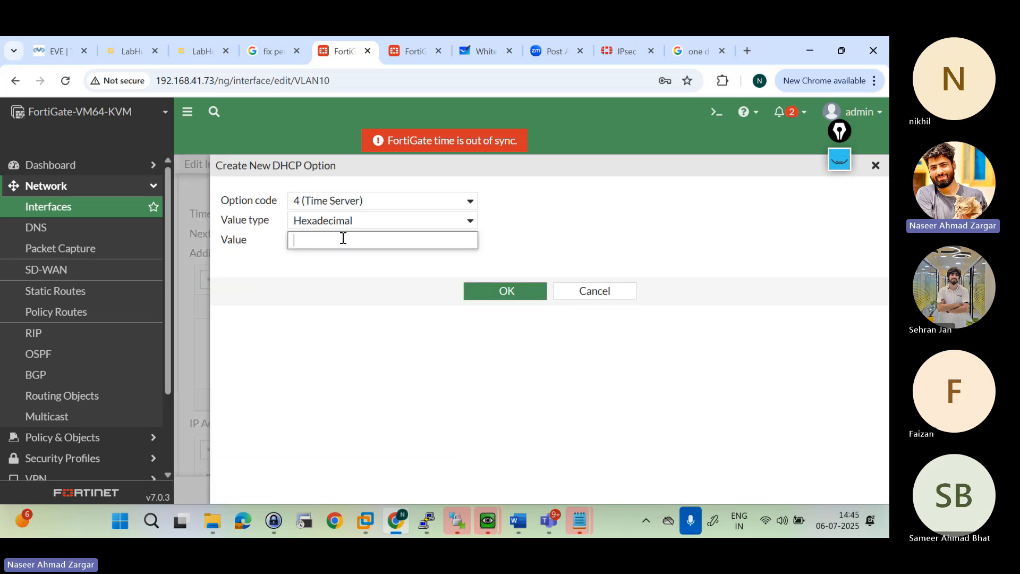
click(597, 298)
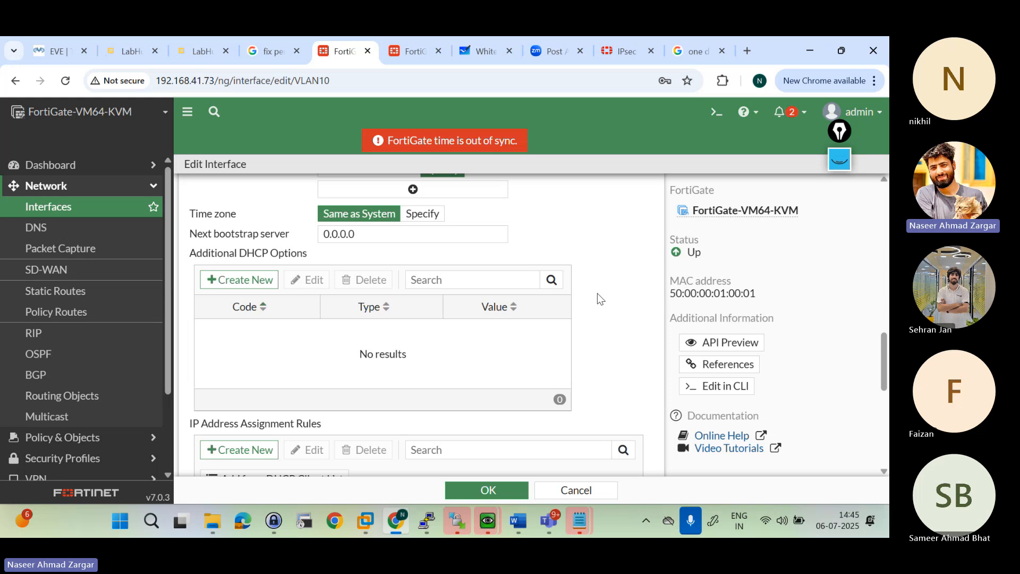
Step: Examine a new MAC-based IP address assignment rule with the Assign IP and Reserve IP action types, and cancel it
scroll(460, 365, down, 3)
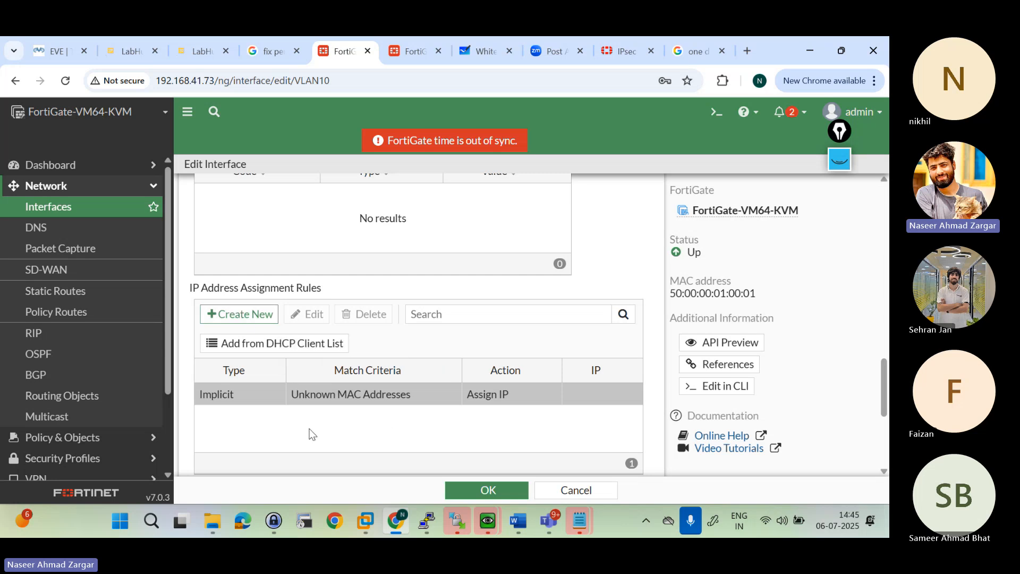
drag(330, 297, 187, 288)
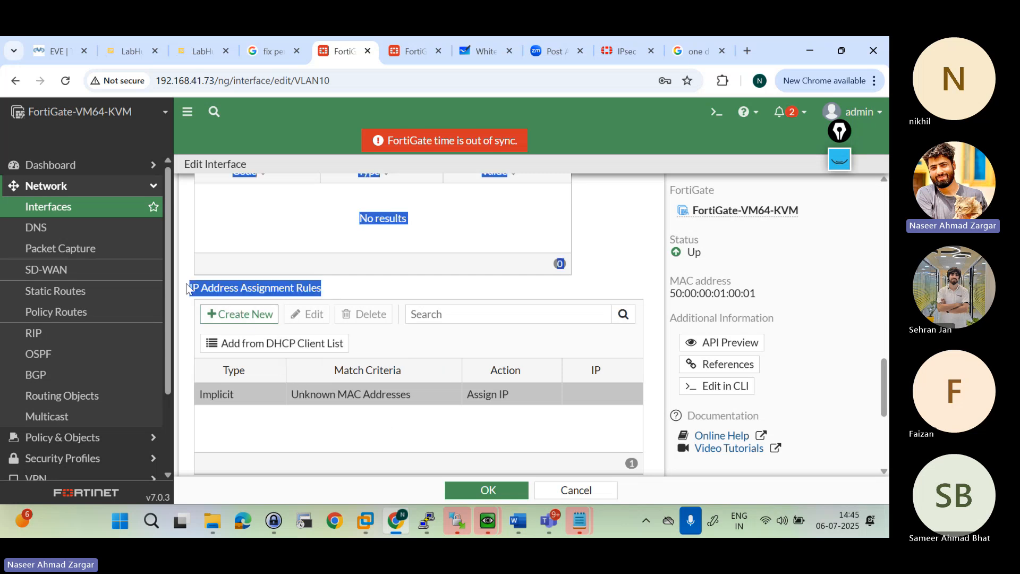
click(252, 293)
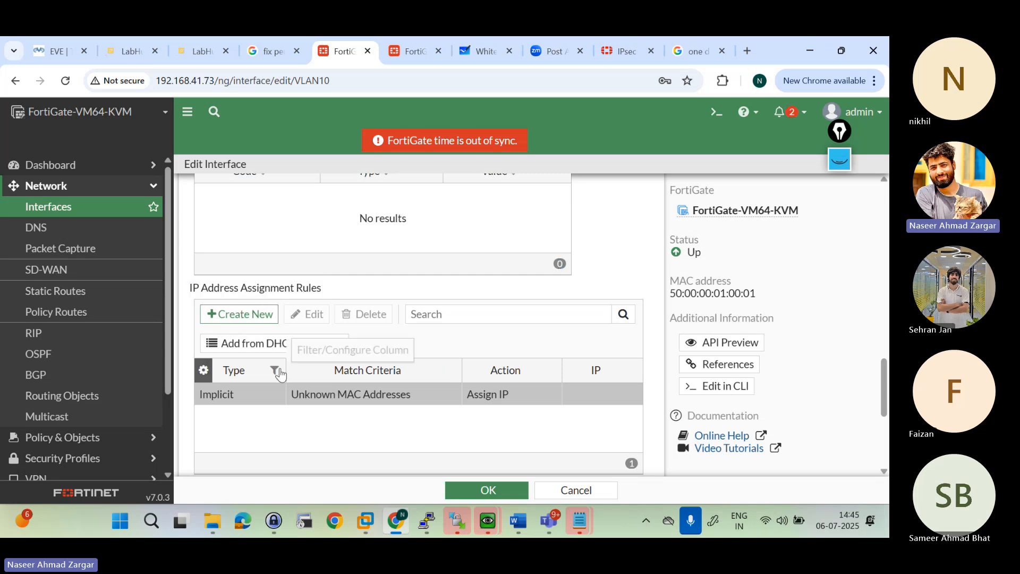
click(247, 320)
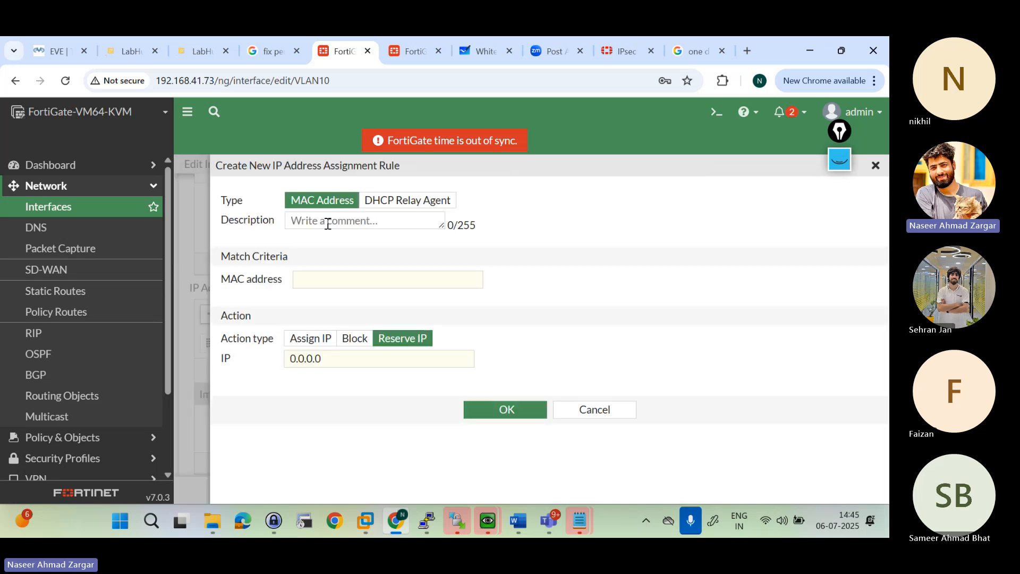
click(310, 278)
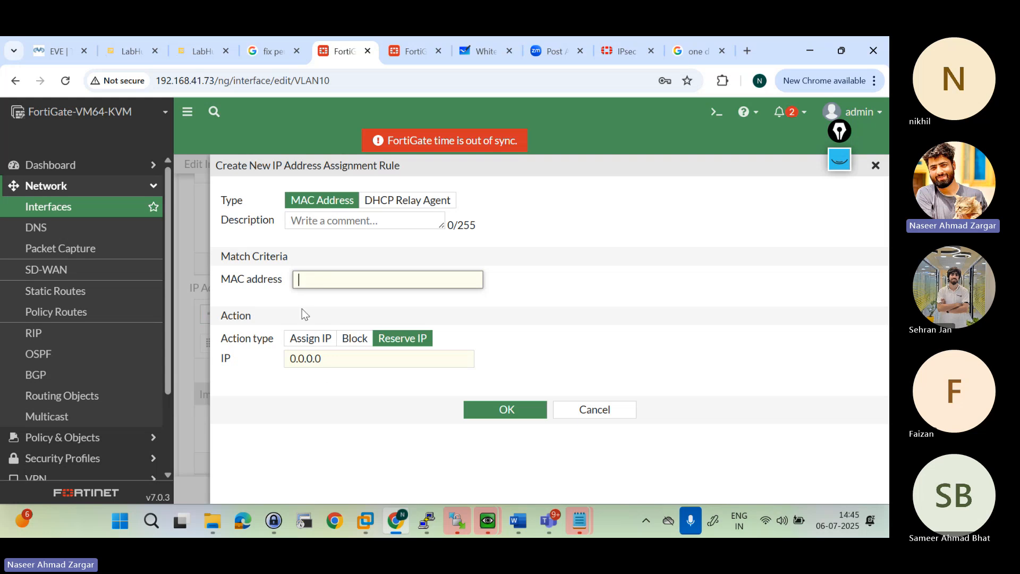
click(327, 359)
click(326, 359)
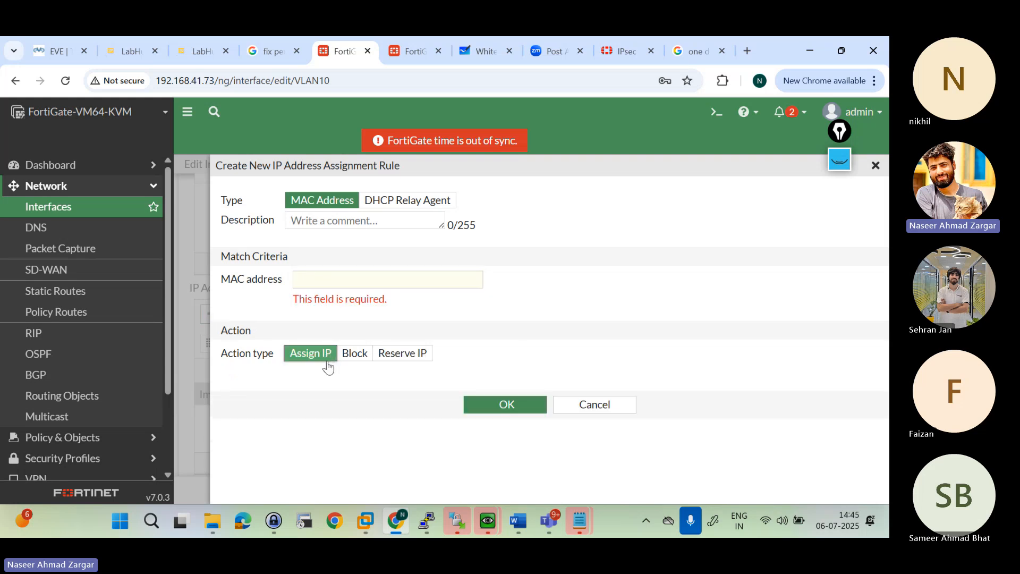
click(338, 278)
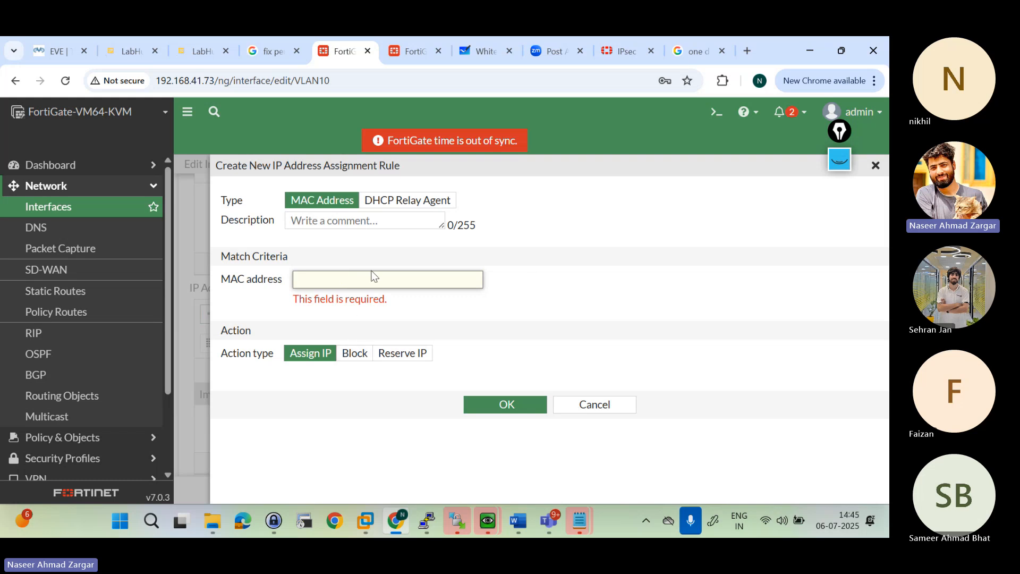
click(398, 364)
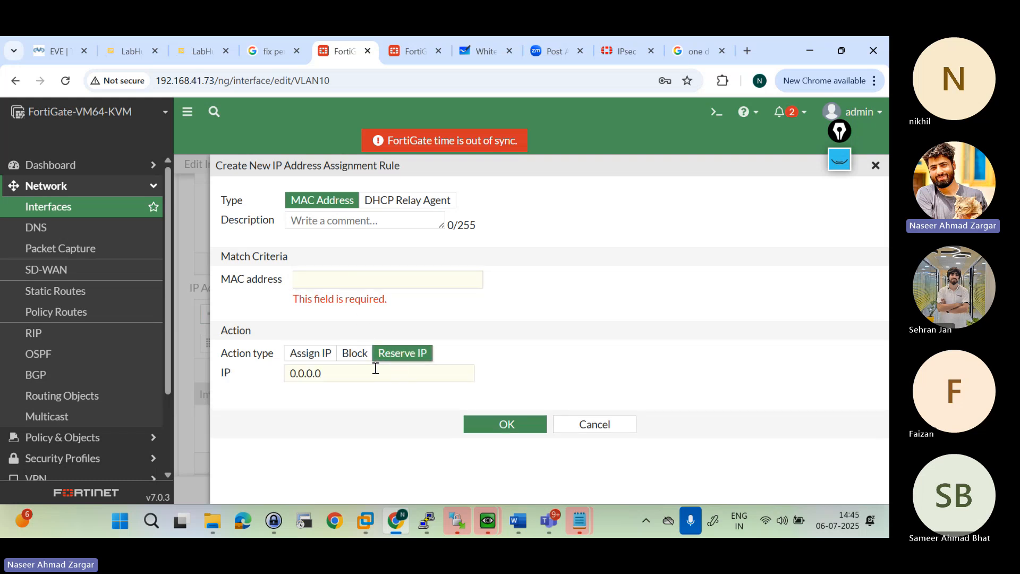
click(568, 428)
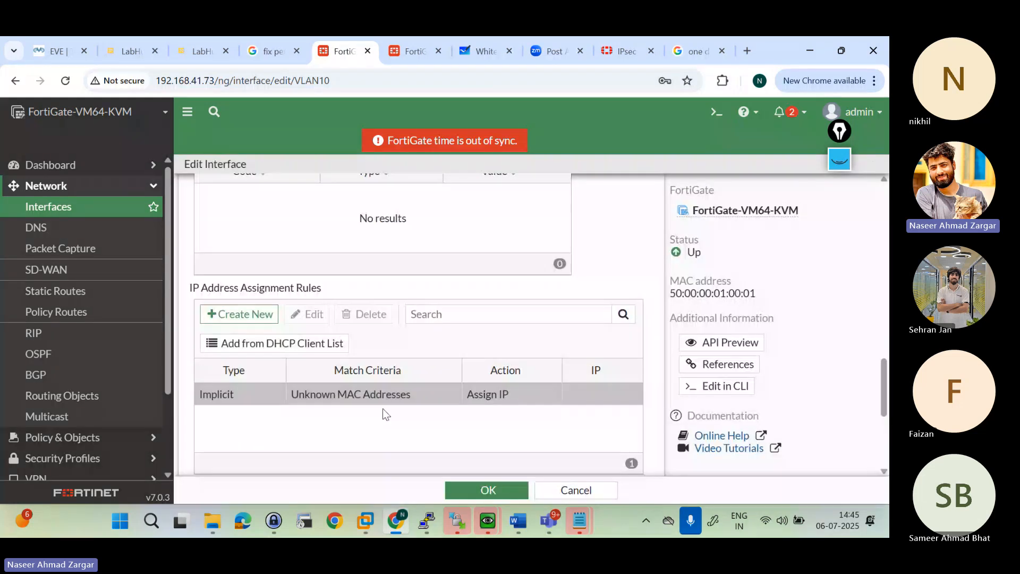
Step: Save the VLAN10 interface settings and expand LAN (port2) in the interface list to check the VLANs' DHCP ranges
click(488, 489)
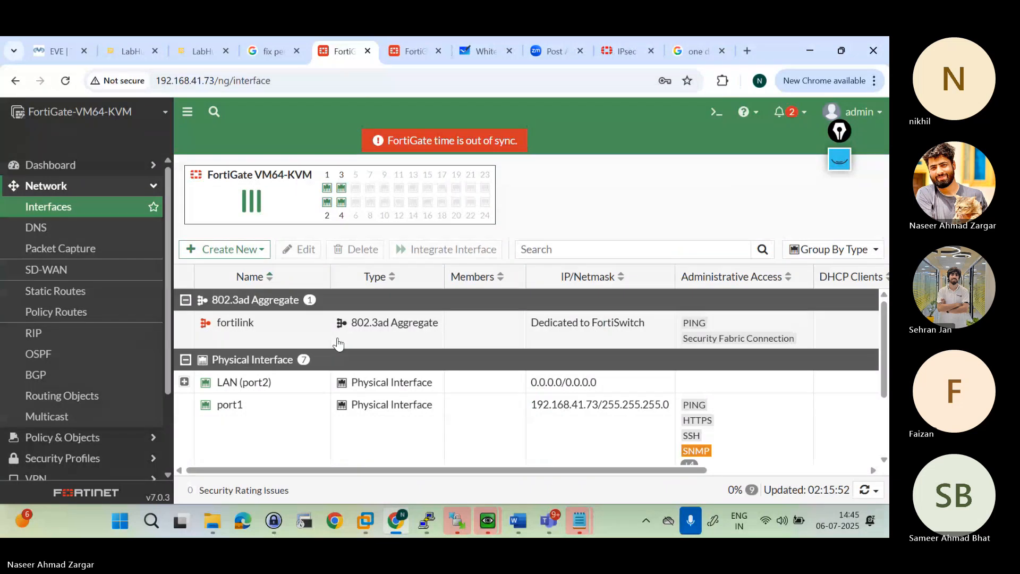
click(184, 382)
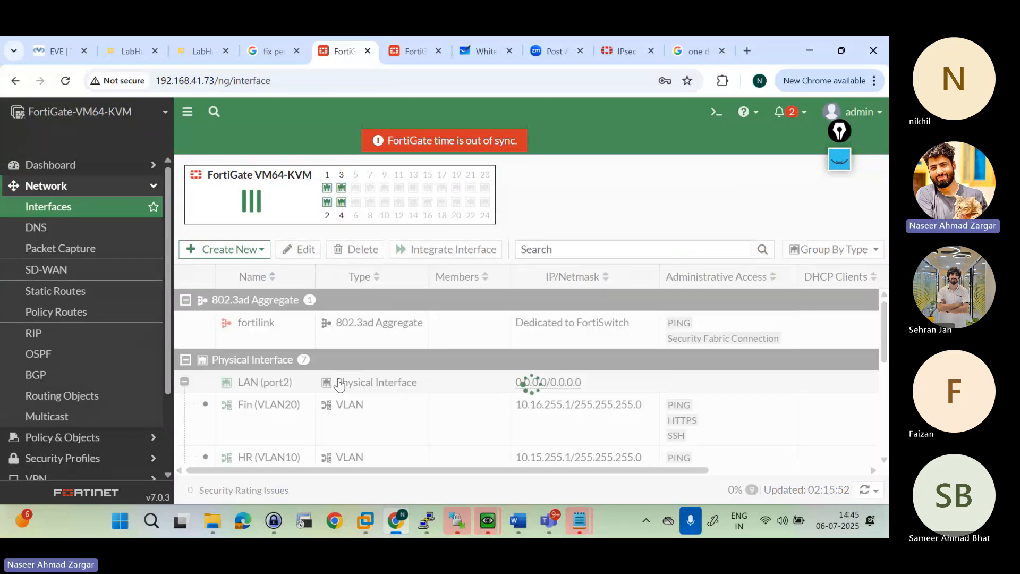
scroll(337, 383, down, 3)
scroll(339, 383, up, 2)
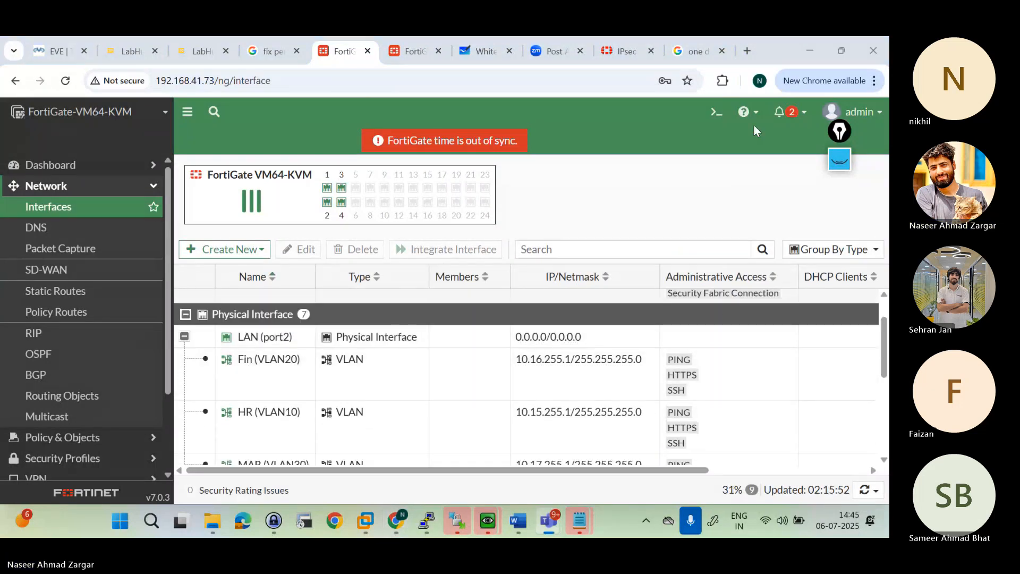
scroll(599, 367, down, 2)
scroll(599, 366, down, 1)
scroll(598, 369, right, 3)
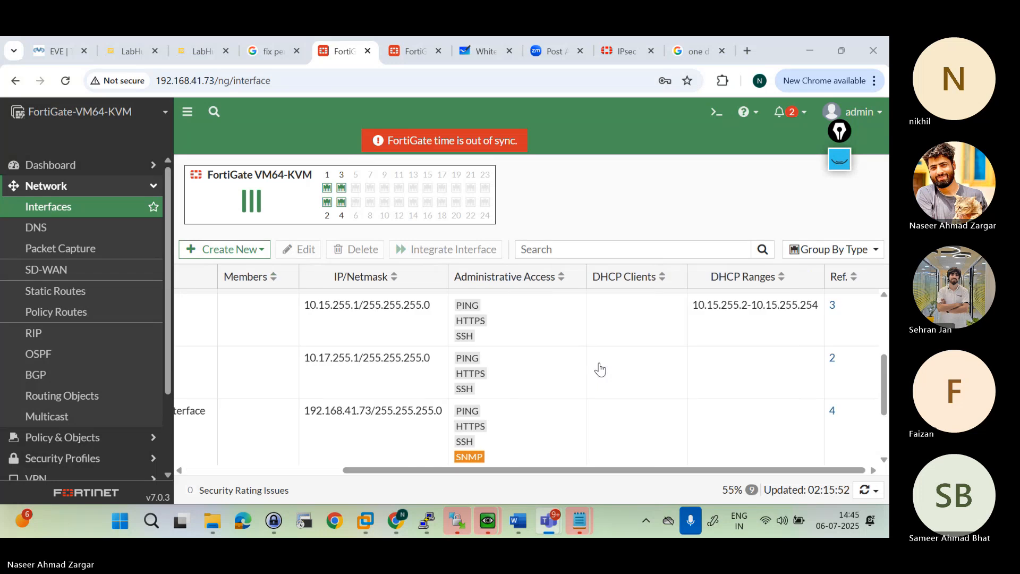
Step: Review the IP addresses and administrative access of the Fin, HR and MAR VLANs under LAN (port2)
scroll(598, 368, left, 3)
scroll(601, 369, up, 2)
scroll(518, 351, up, 2)
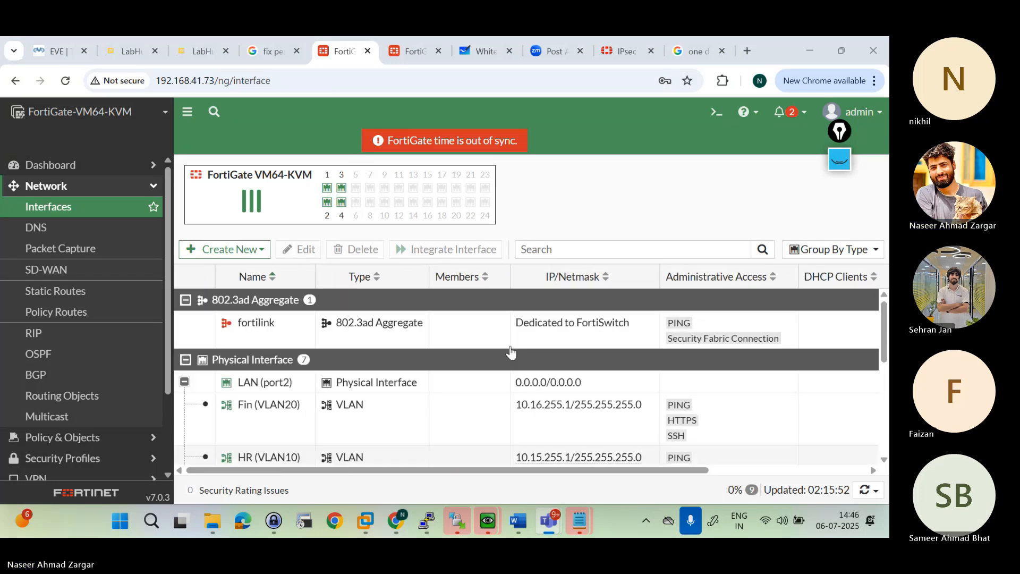
scroll(511, 352, down, 1)
scroll(511, 352, right, 4)
scroll(511, 351, left, 4)
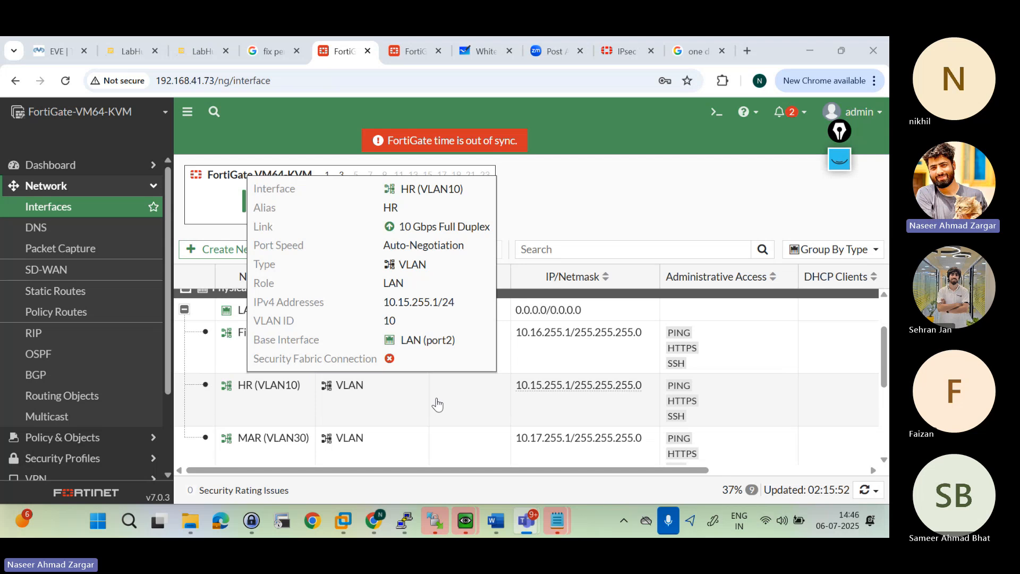
Step: Switch to the EVE lab topology and open a PuTTY console session to the HR PC, VPC4
click(57, 51)
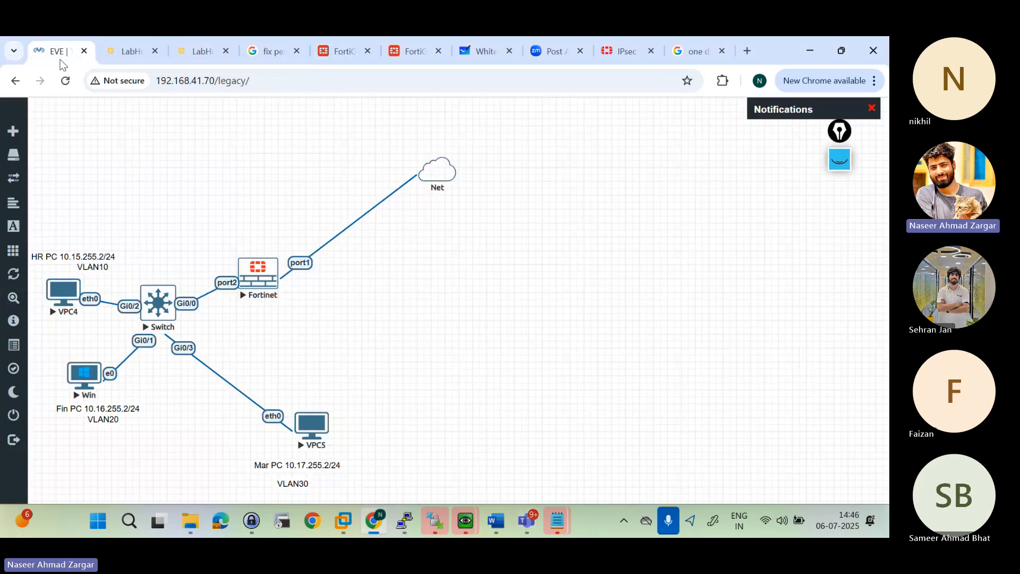
click(64, 292)
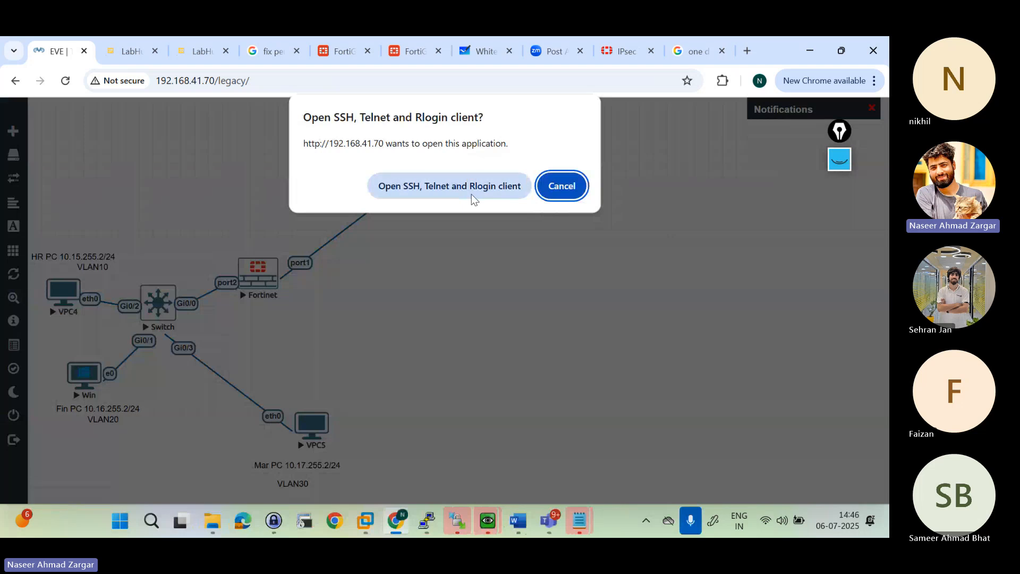
click(471, 191)
key(Return)
key(Return)
key(Return)
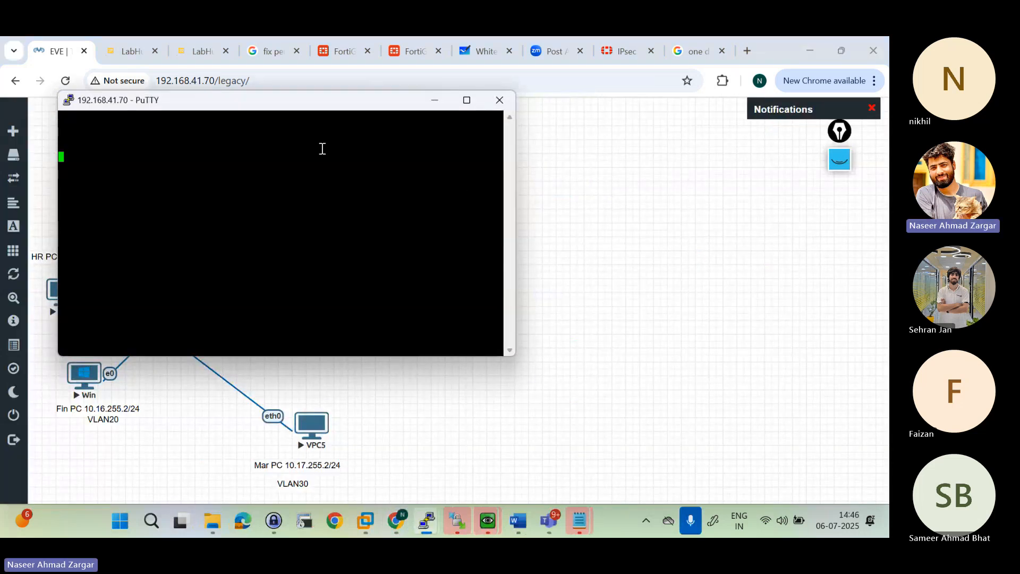
Step: Try to interrupt VPC4's console to get a command prompt, and close the PuTTY session
drag(297, 112, 475, 159)
key(ctrl+c)
key(Return)
key(Return)
key(Return)
key(Return)
key(Return)
key(Return)
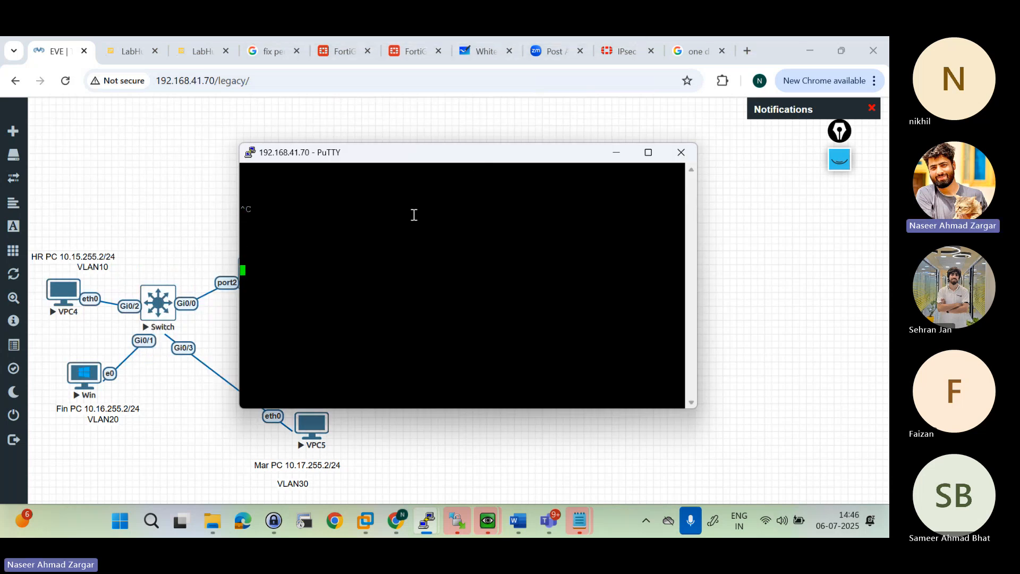
key(Return)
key(Return)
click(681, 152)
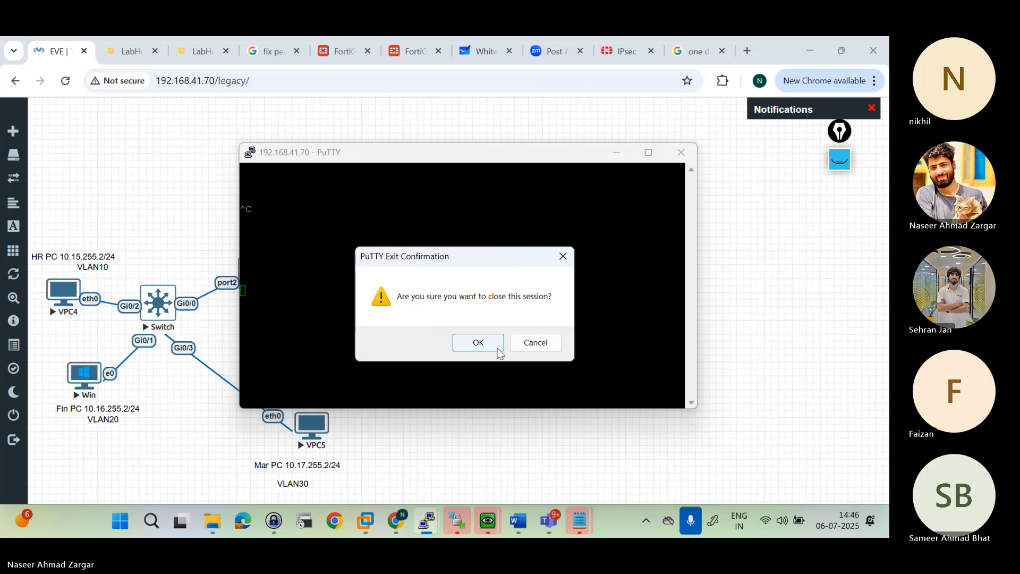
click(478, 343)
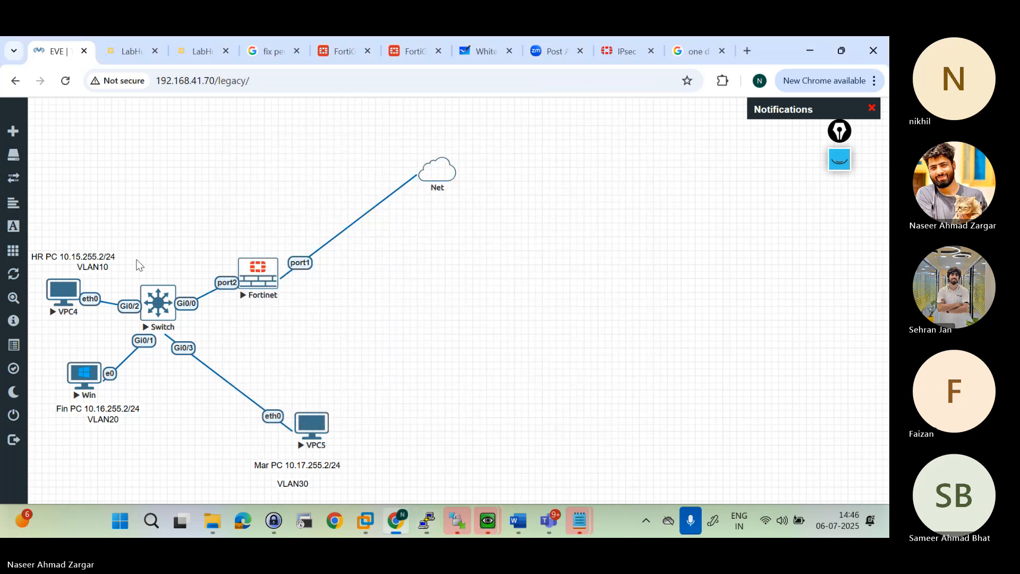
Step: Retry the console session to VPC4, check the open Windows PC window, and close the PuTTY session
click(62, 303)
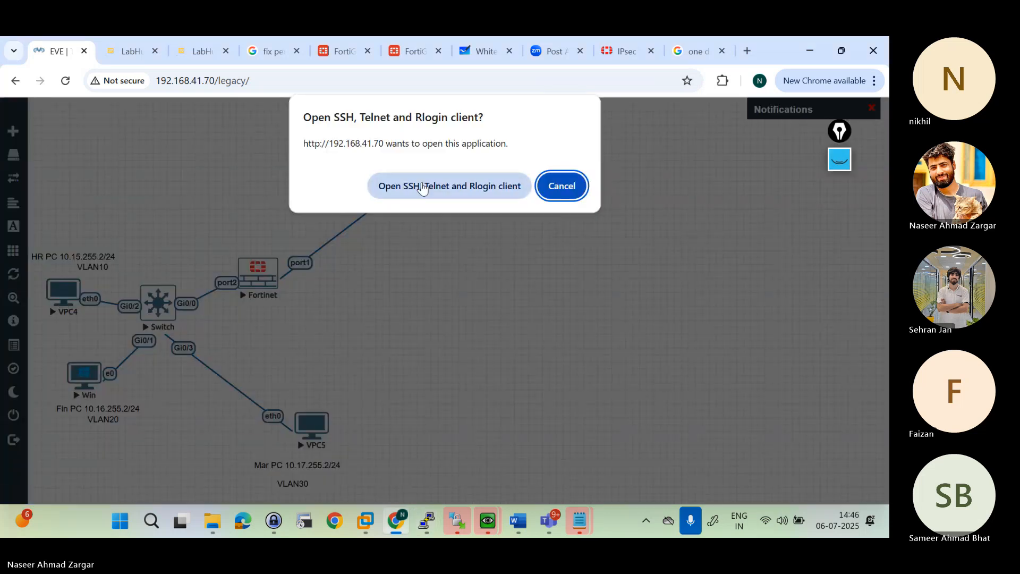
click(428, 186)
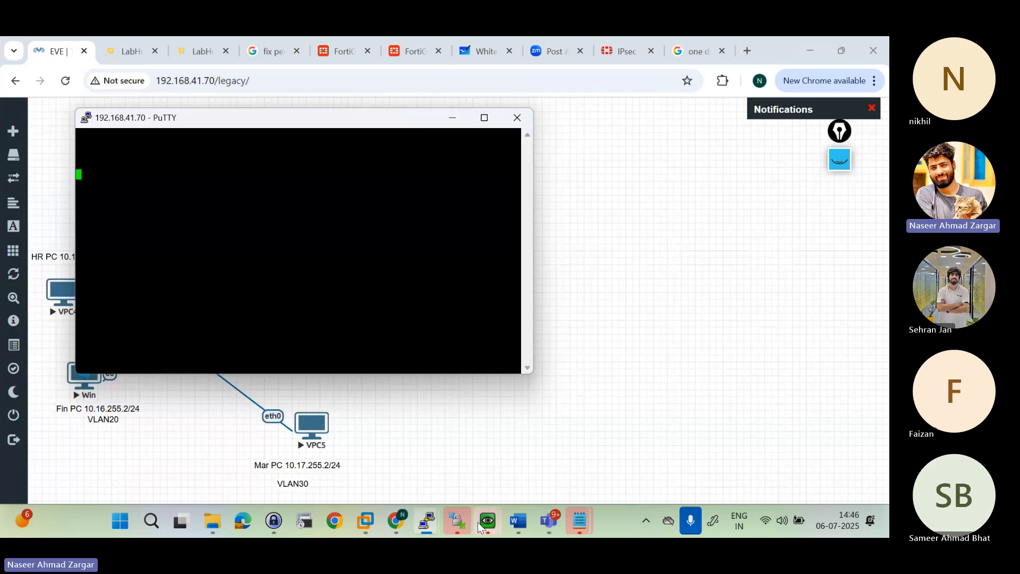
mouse_move(480, 526)
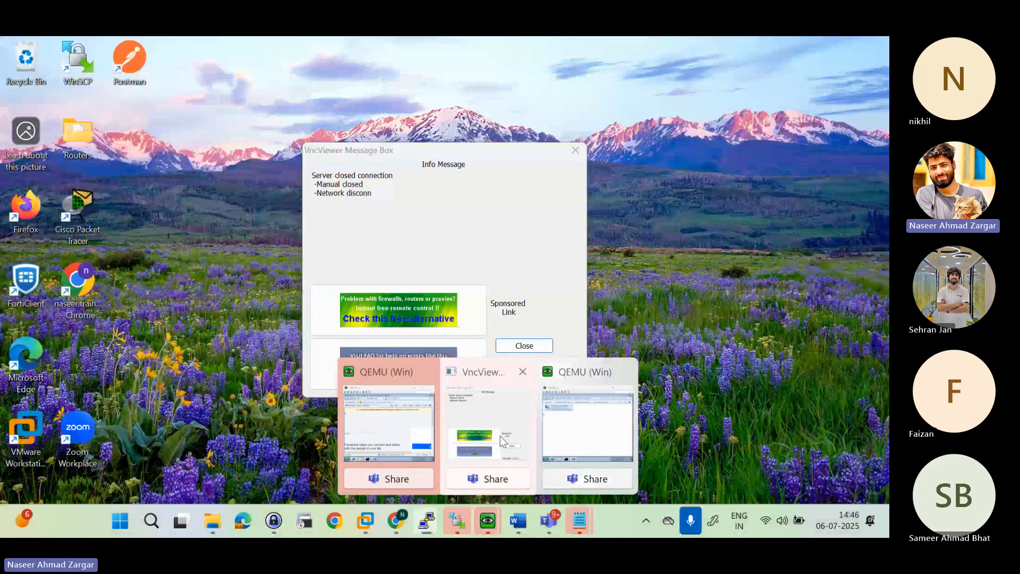
click(502, 440)
click(522, 351)
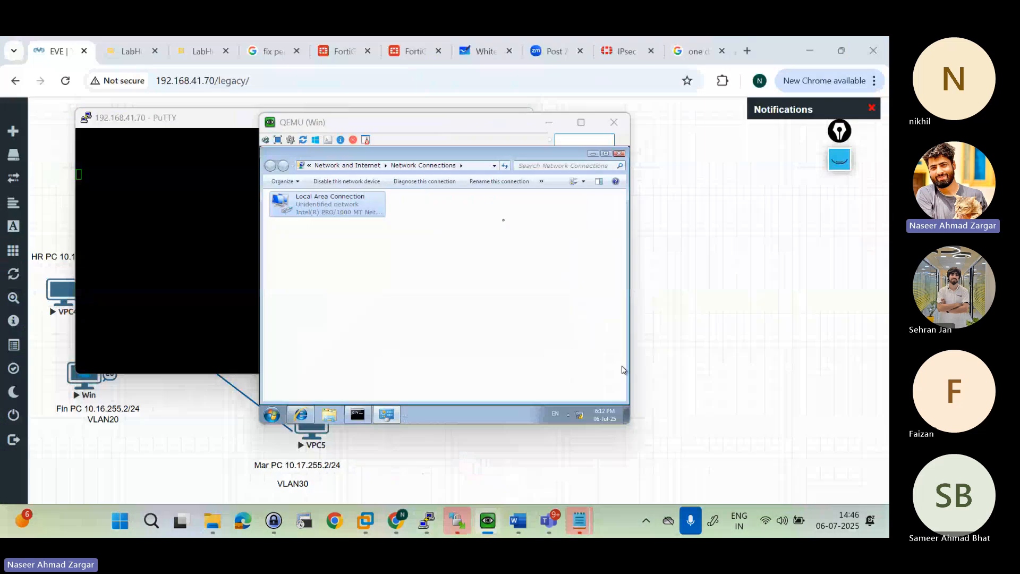
click(513, 129)
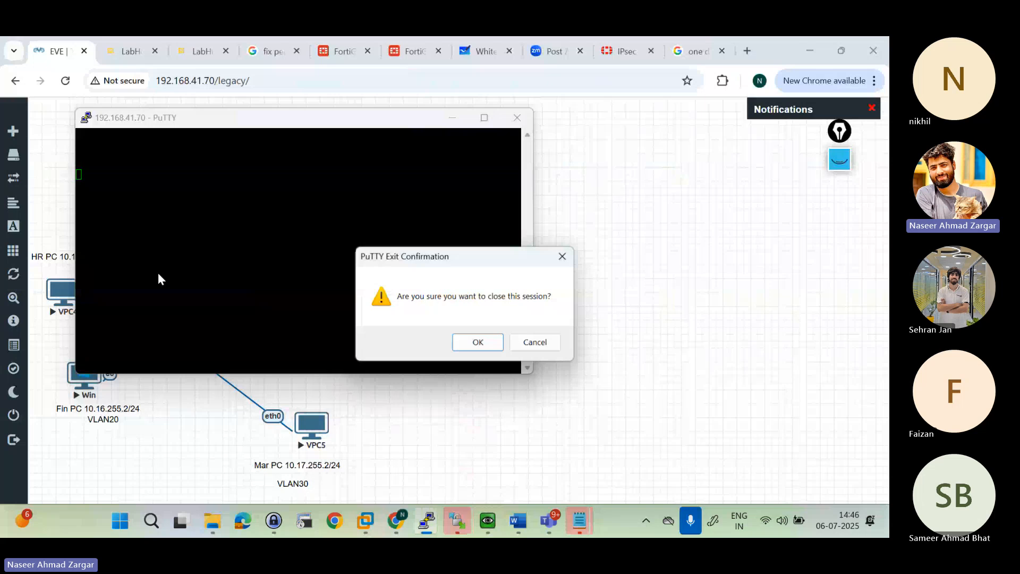
click(478, 343)
Step: Stop the VPC4 node and reload the lab topology page
right_click(70, 297)
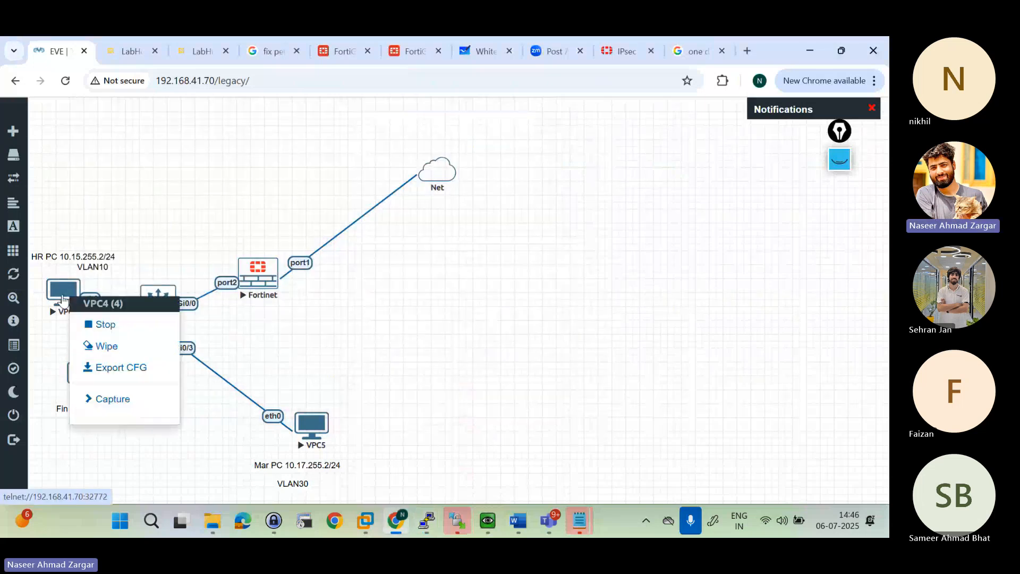
click(109, 332)
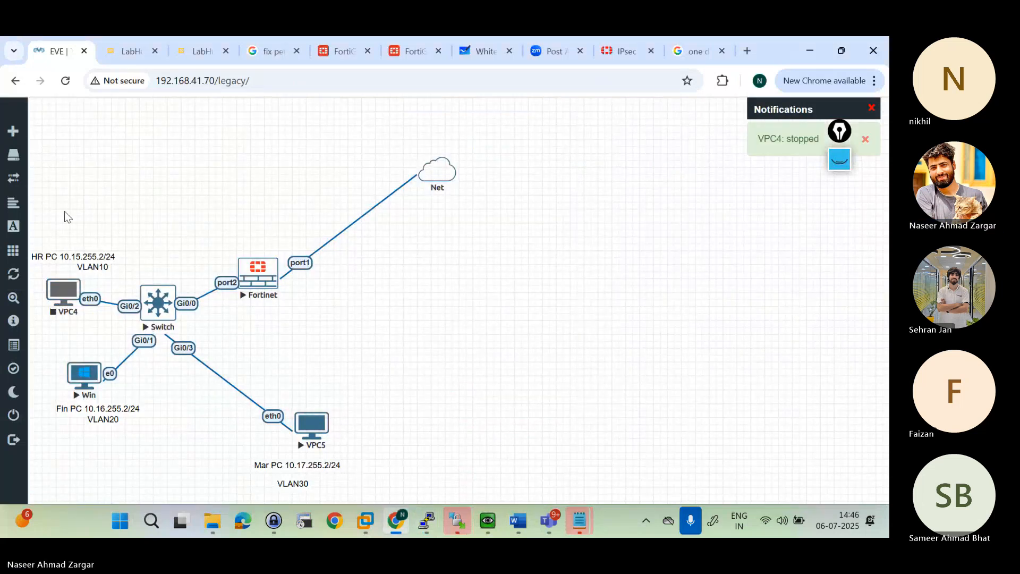
click(66, 80)
click(66, 81)
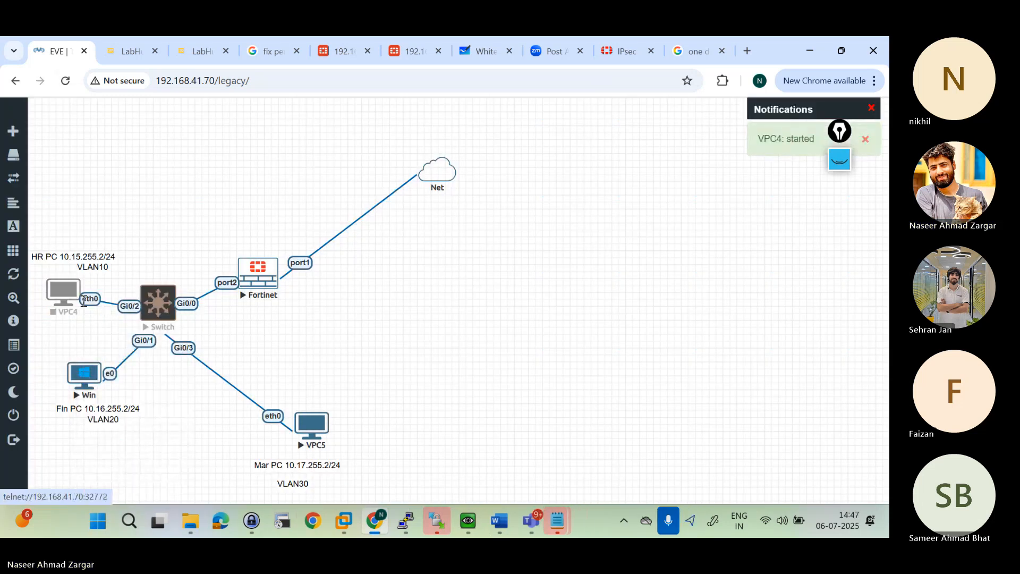
click(72, 87)
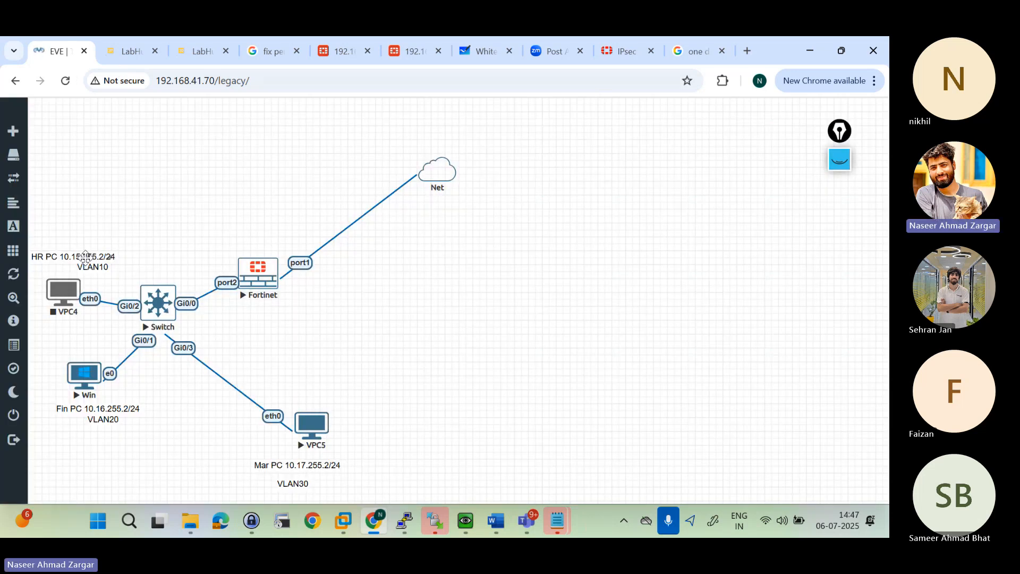
Step: Try to start the VPC4 node again and refresh the topology to check its state
right_click(74, 291)
click(104, 319)
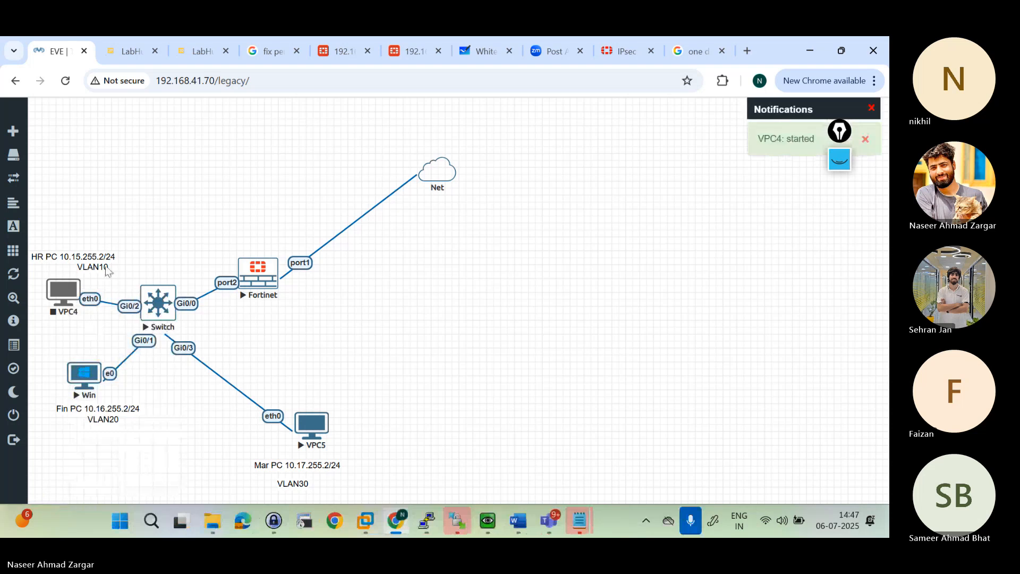
right_click(74, 296)
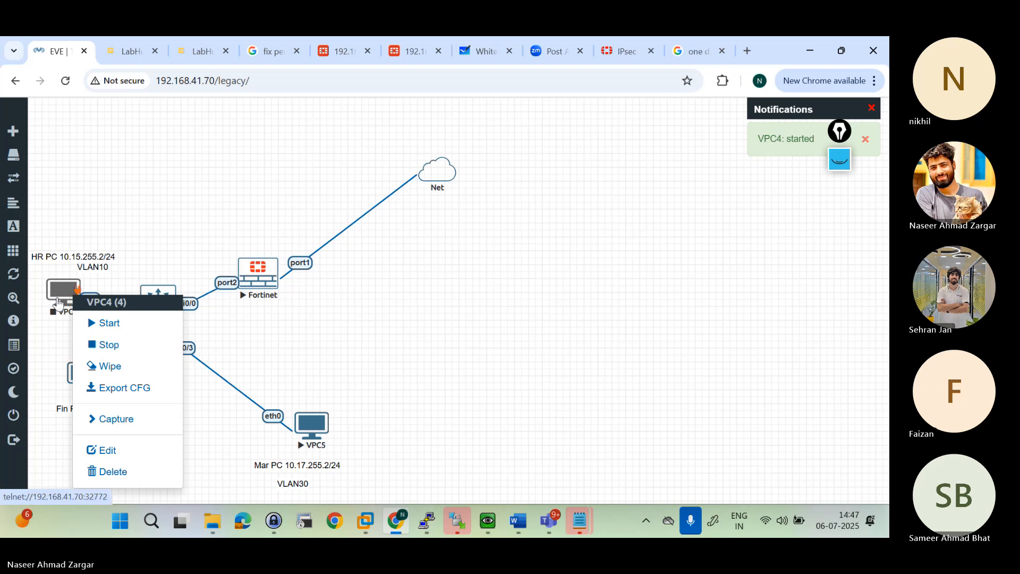
click(91, 325)
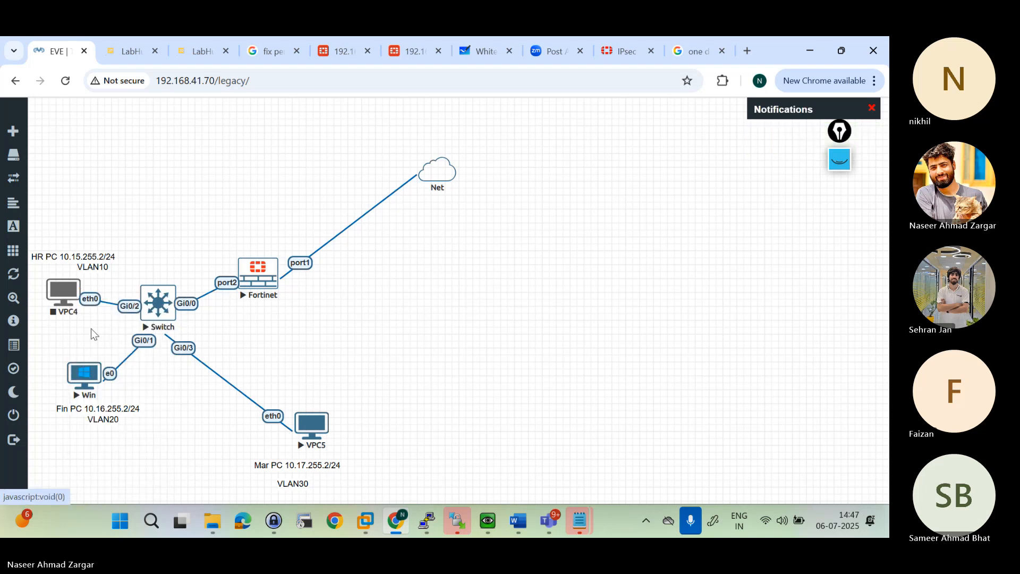
click(65, 80)
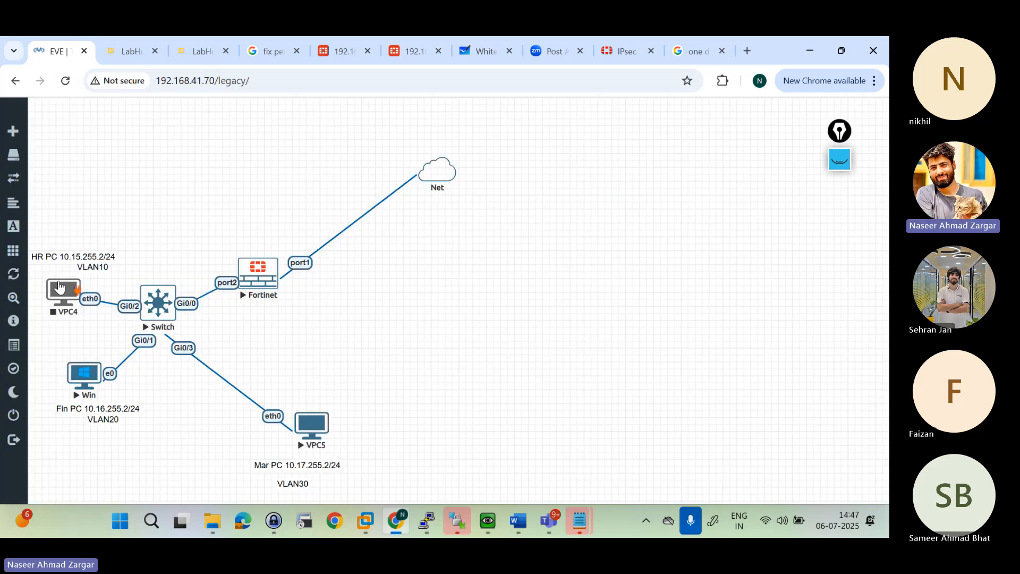
Step: Open the core switch's console session and place its window clear of the switch and PC nodes
click(159, 304)
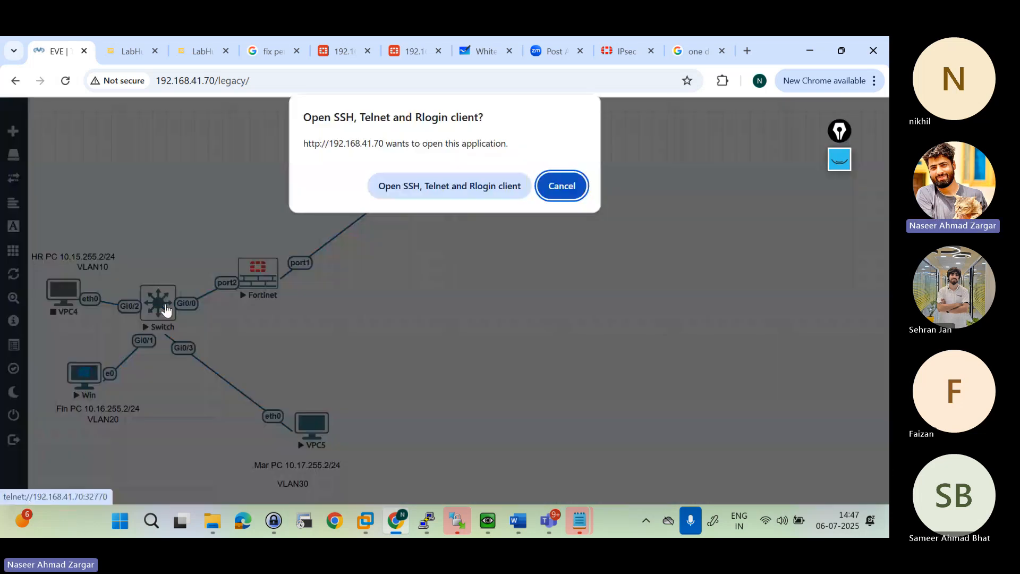
click(429, 191)
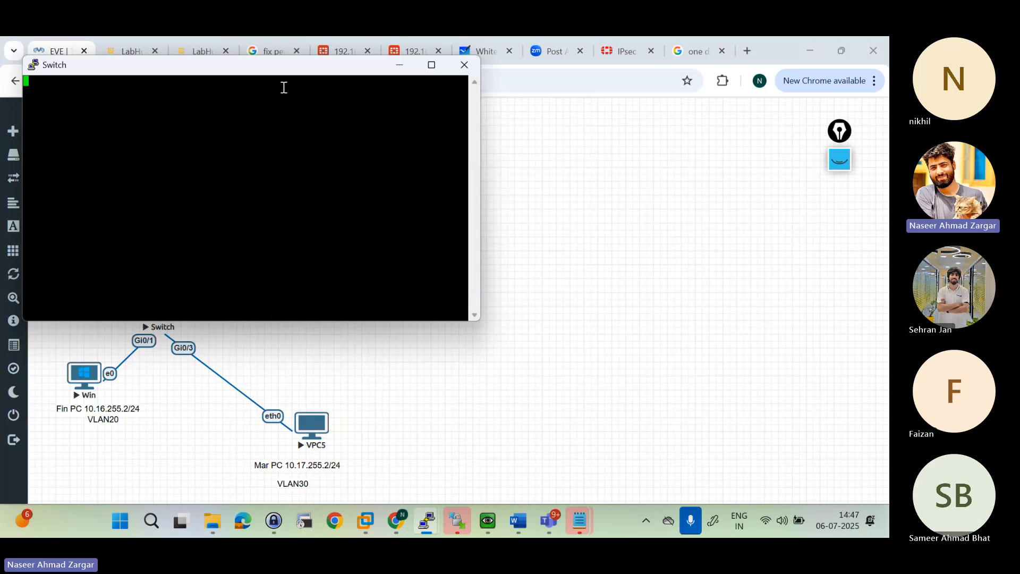
drag(266, 75, 580, 160)
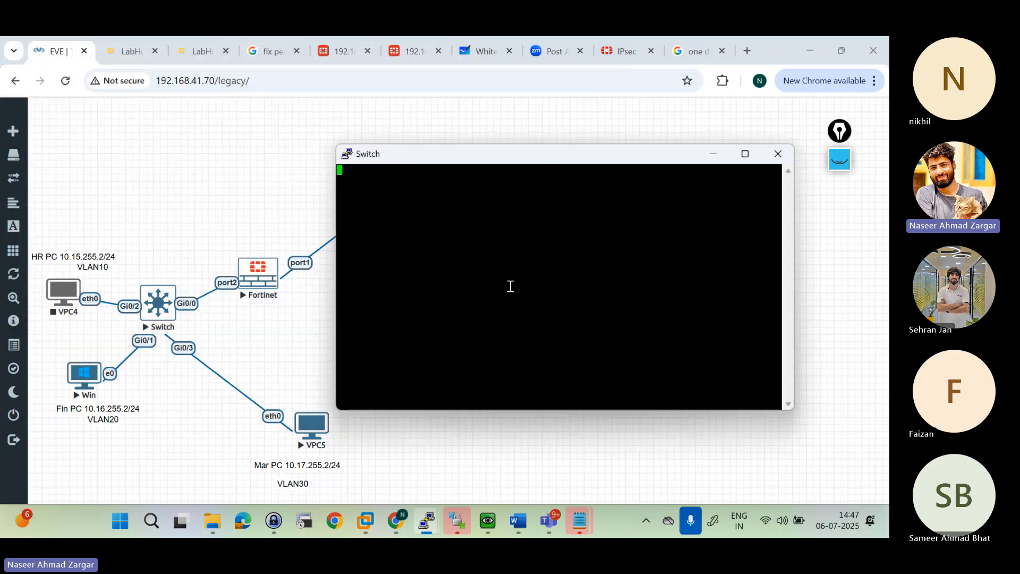
key(Return)
key(Return)
key(Return)
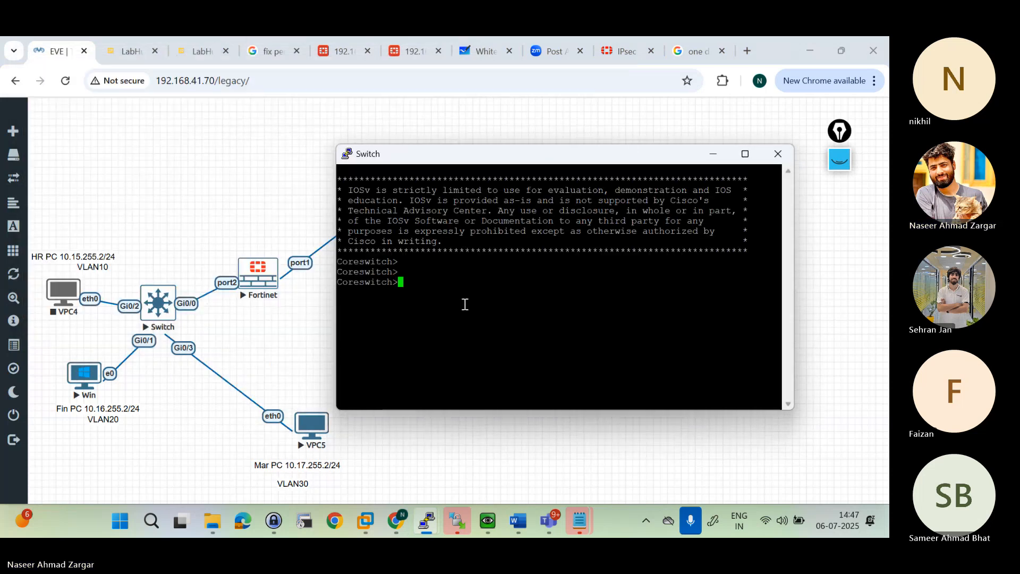
key(Return)
key(Return)
Step: Enter privileged mode on Coreswitch with en and save its configuration with wr
text(en)
key(Return)
key(Return)
key(Return)
key(Return)
text(wr)
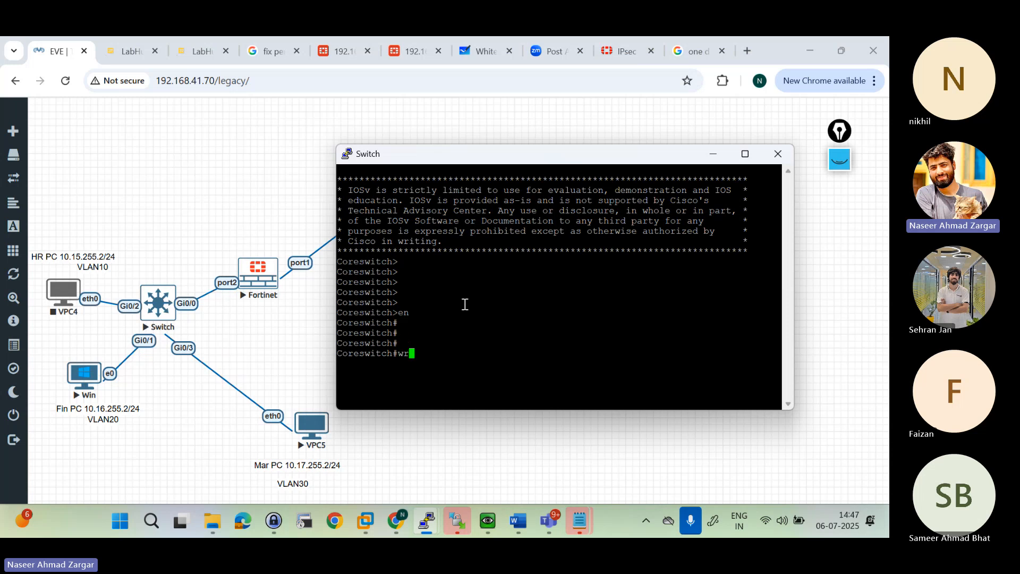
key(Return)
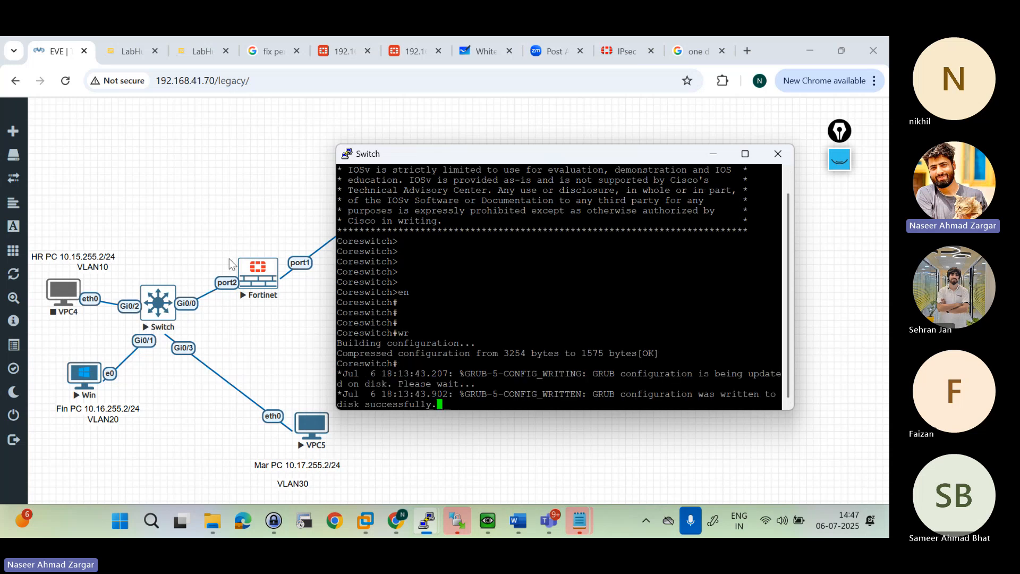
key(Return)
key(Return)
key(Return)
key(Return)
key(Return)
key(Return)
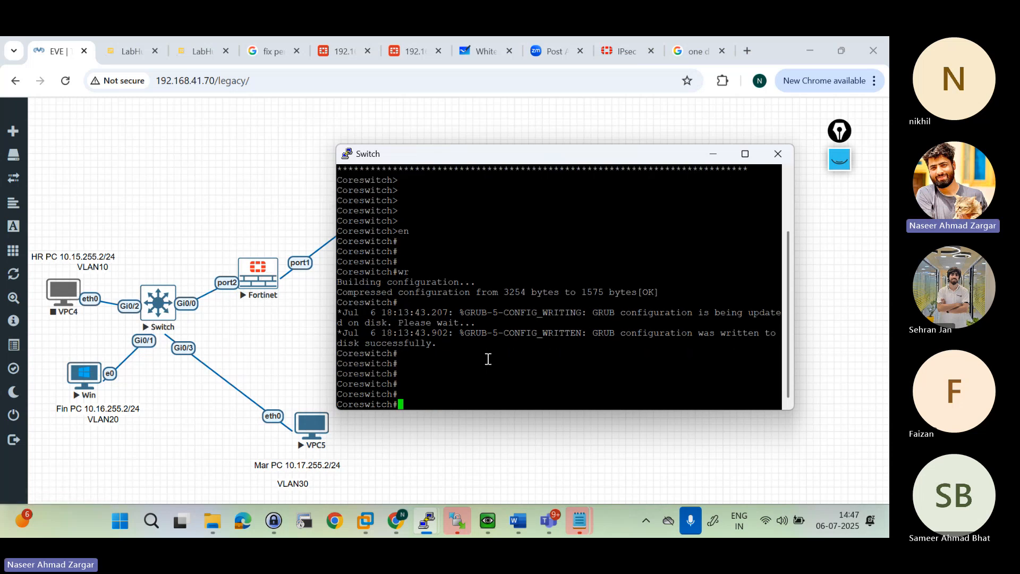
Step: Save the Coreswitch configuration a second time with wr
key(Return)
key(Return)
key(Return)
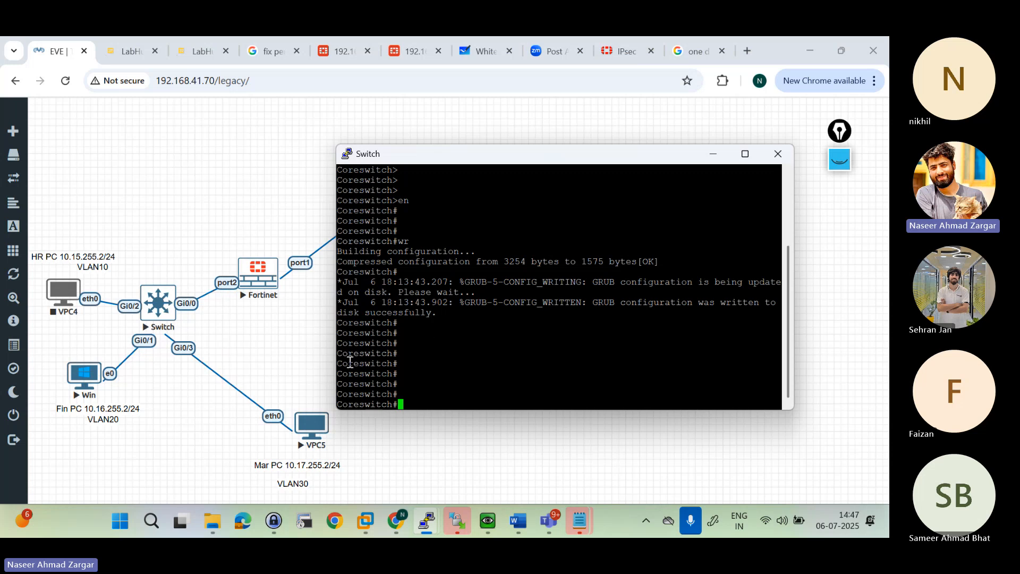
text(wr)
key(Return)
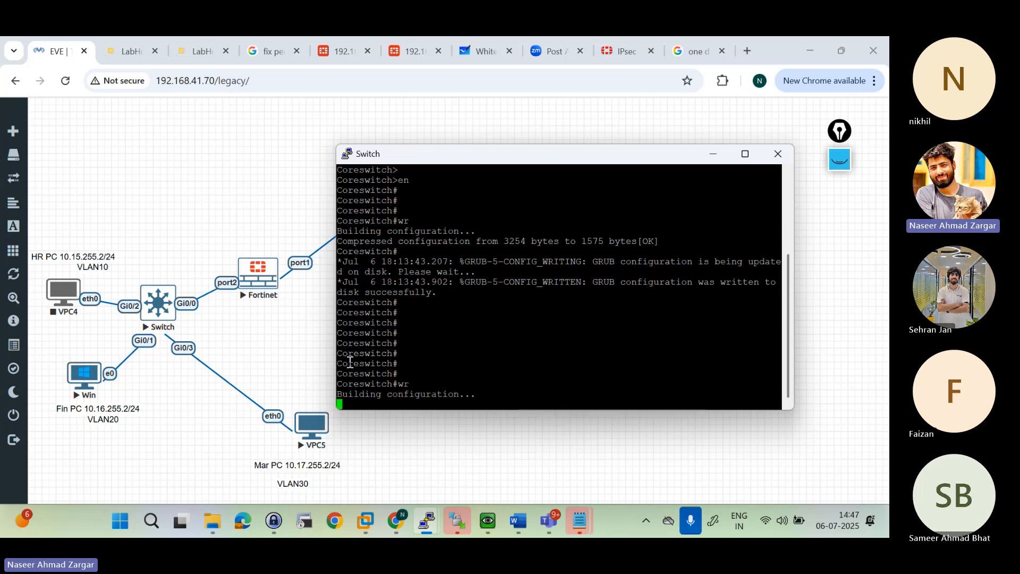
key(Return)
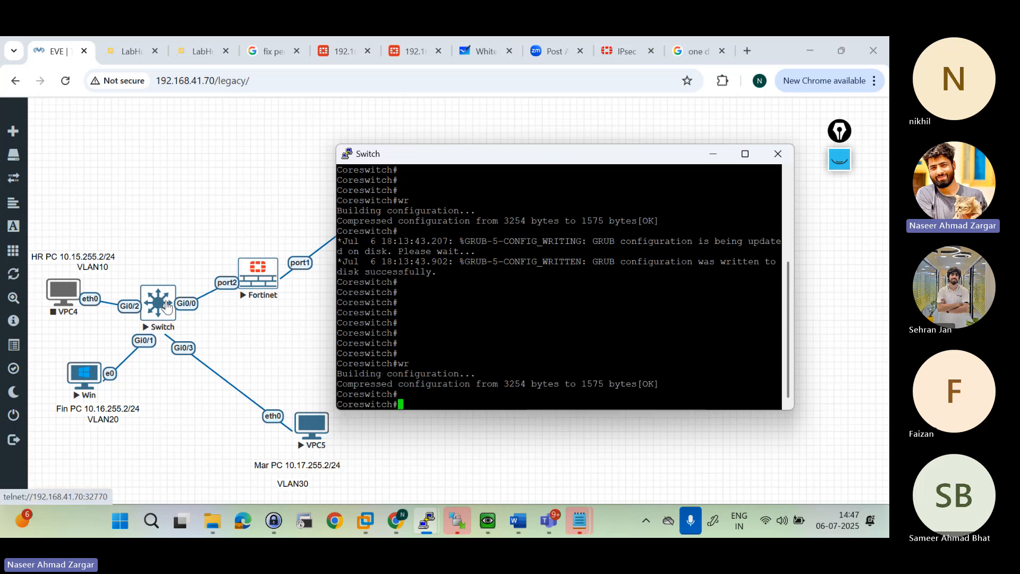
Step: Stop the Switch node, start VPC4, and start the Switch again
right_click(166, 306)
click(212, 330)
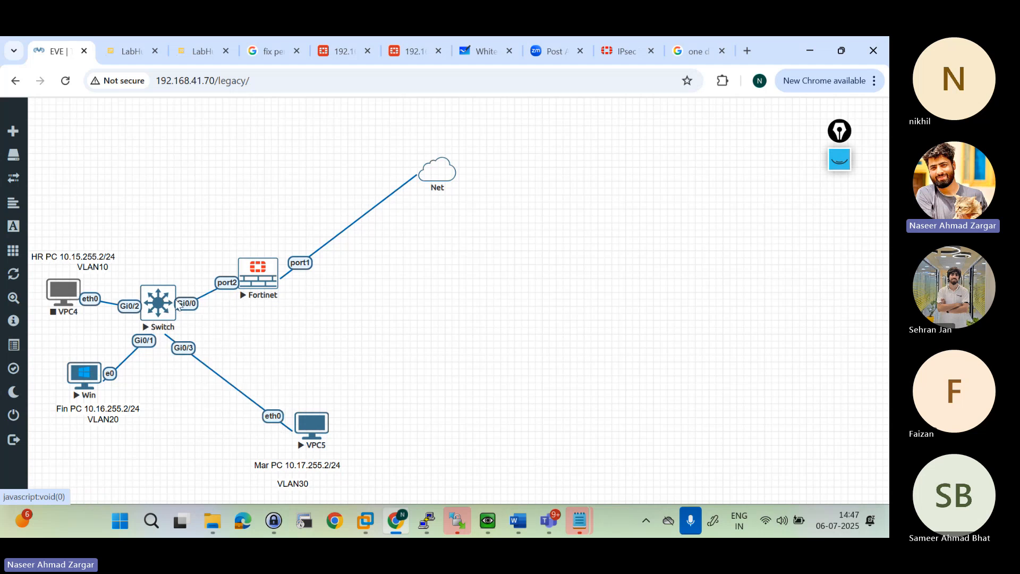
right_click(75, 291)
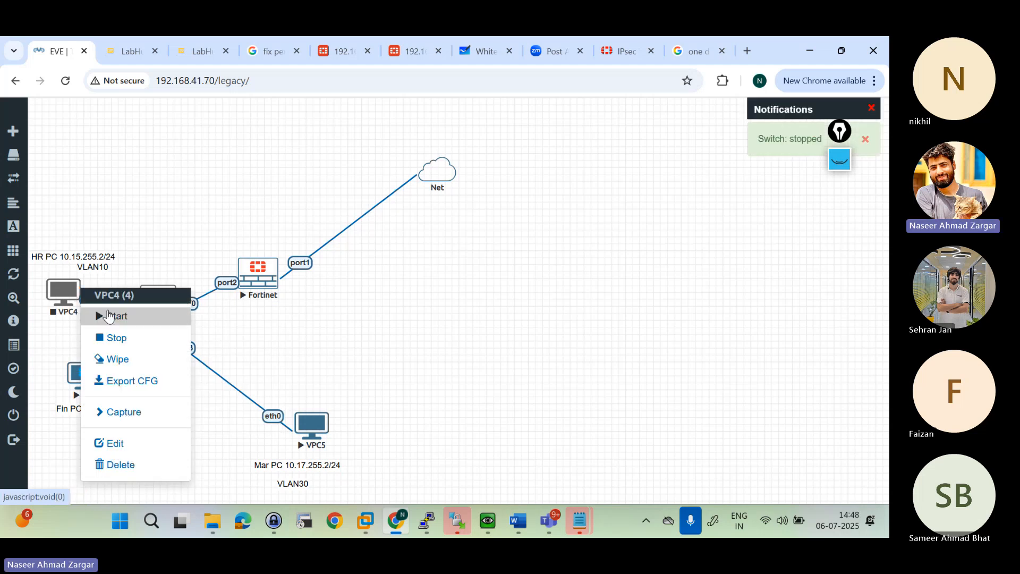
click(113, 315)
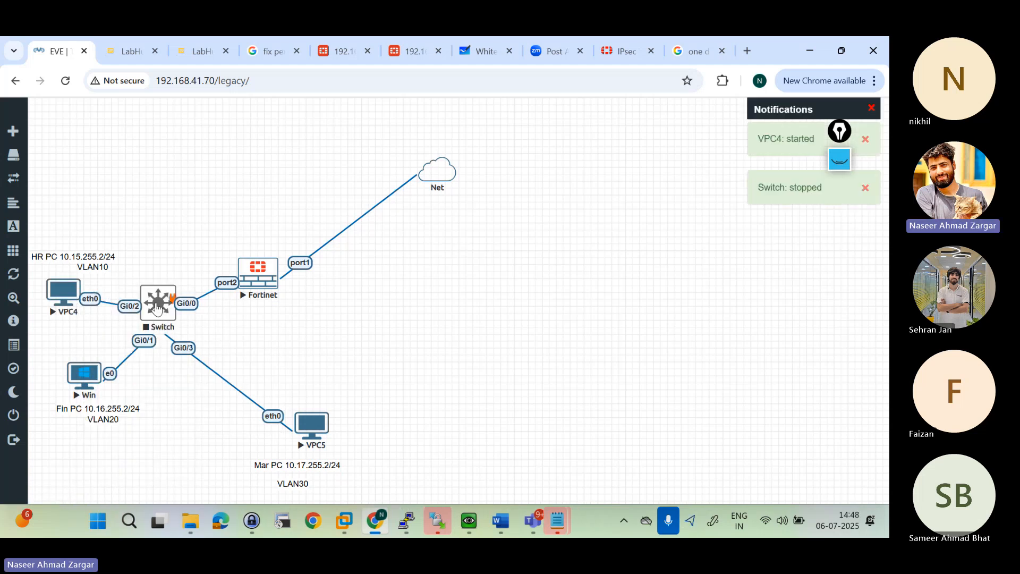
right_click(170, 305)
click(220, 344)
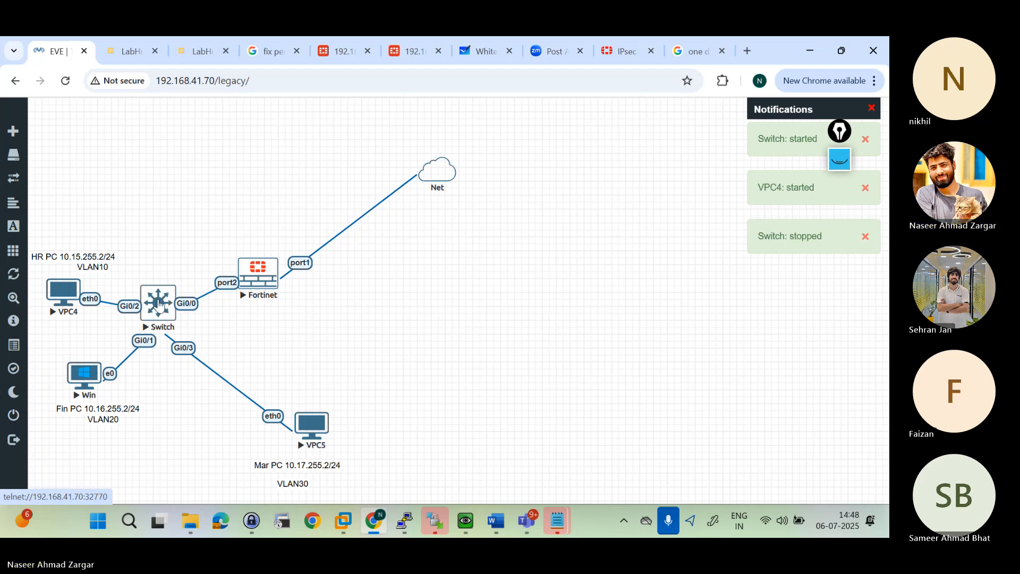
Step: Open the Switch node's console session and place its window clear of the switch and PC nodes
click(159, 304)
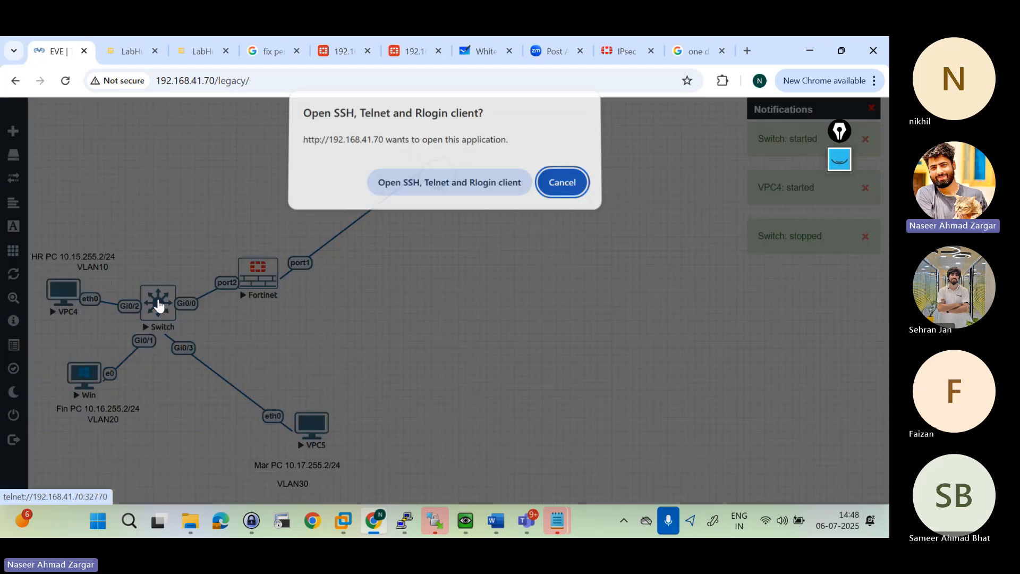
click(413, 186)
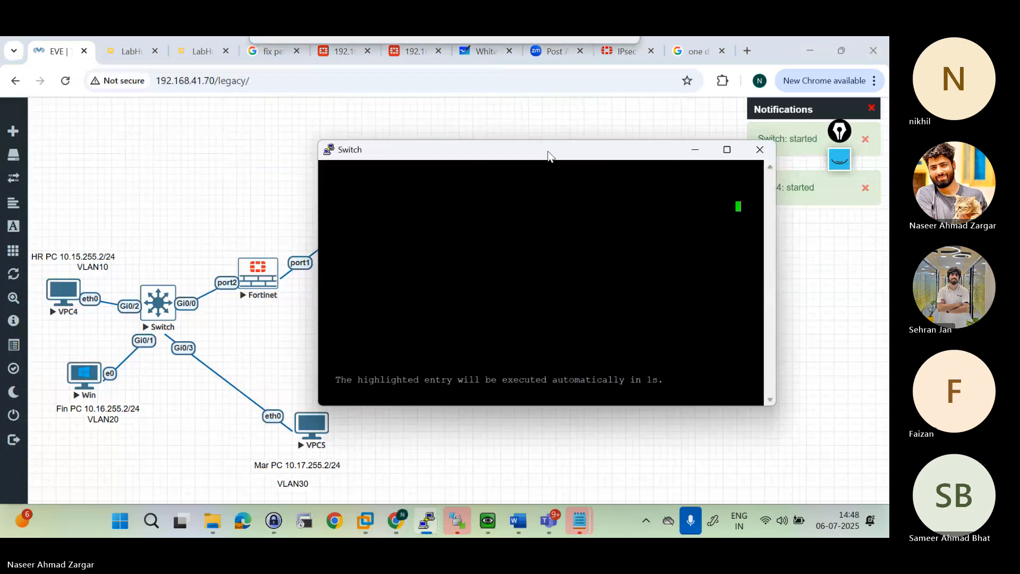
drag(548, 151, 549, 146)
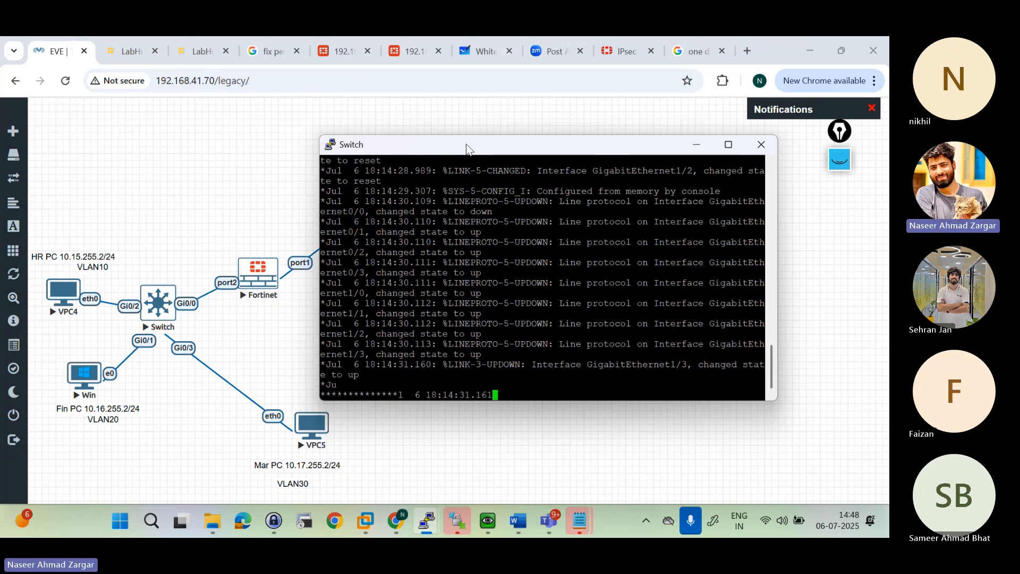
drag(466, 148, 532, 130)
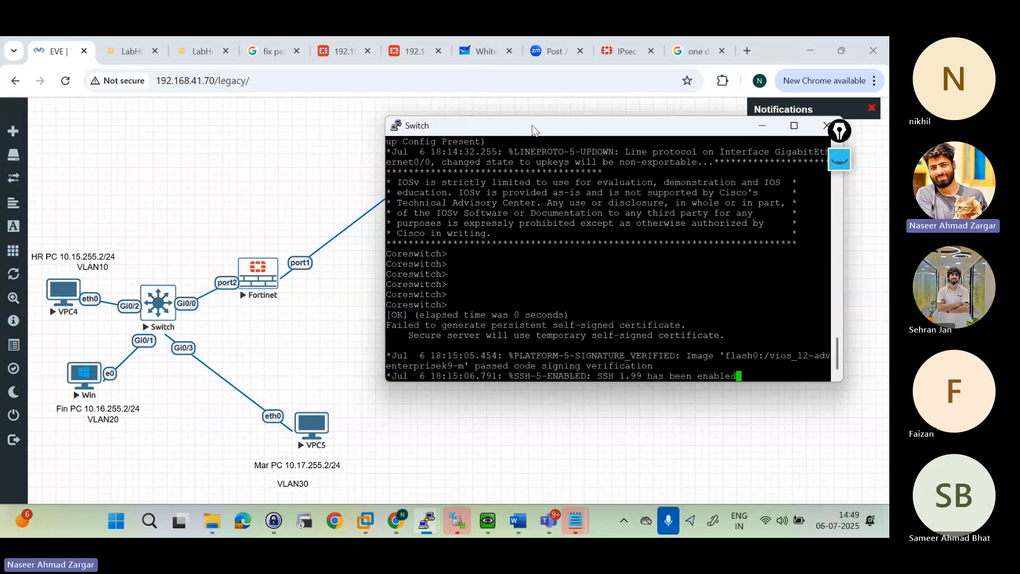
Step: Check the port status and VLAN assignments on Coreswitch with sh int status
key(Return)
key(Return)
key(Return)
key(Return)
key(Return)
key(Return)
text(s)
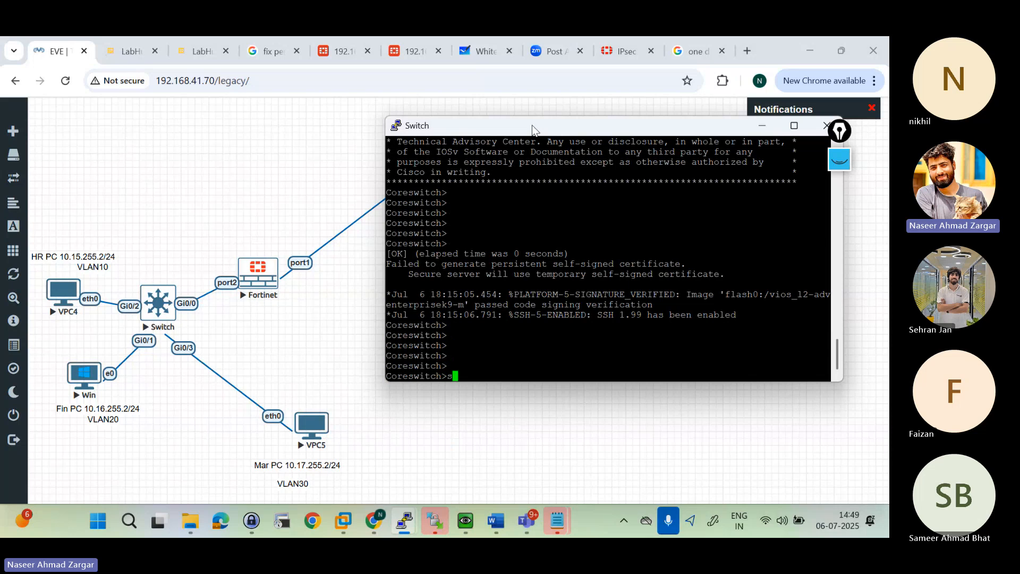
text(h int status)
key(Return)
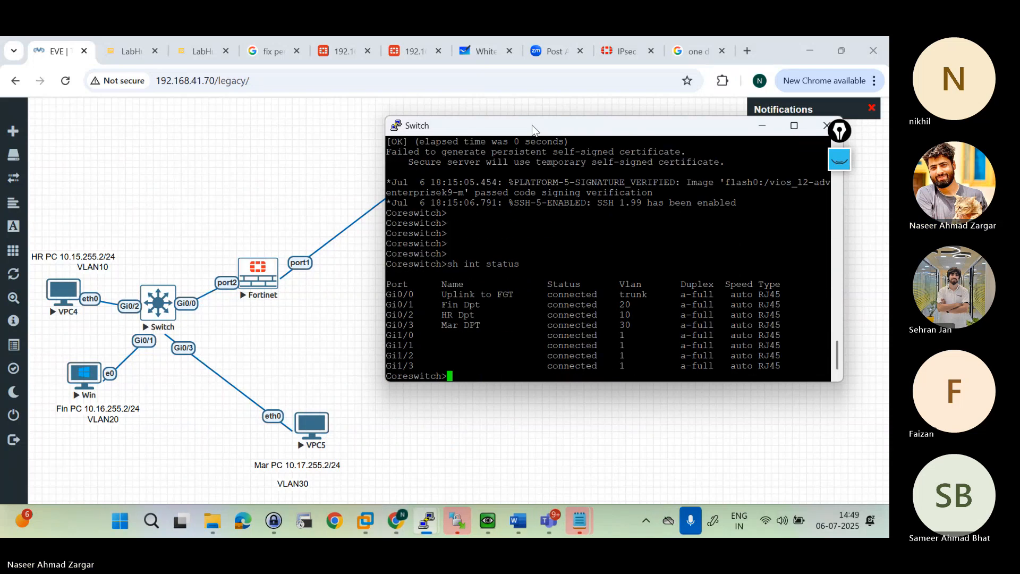
key(Return)
key(Return)
key(Return)
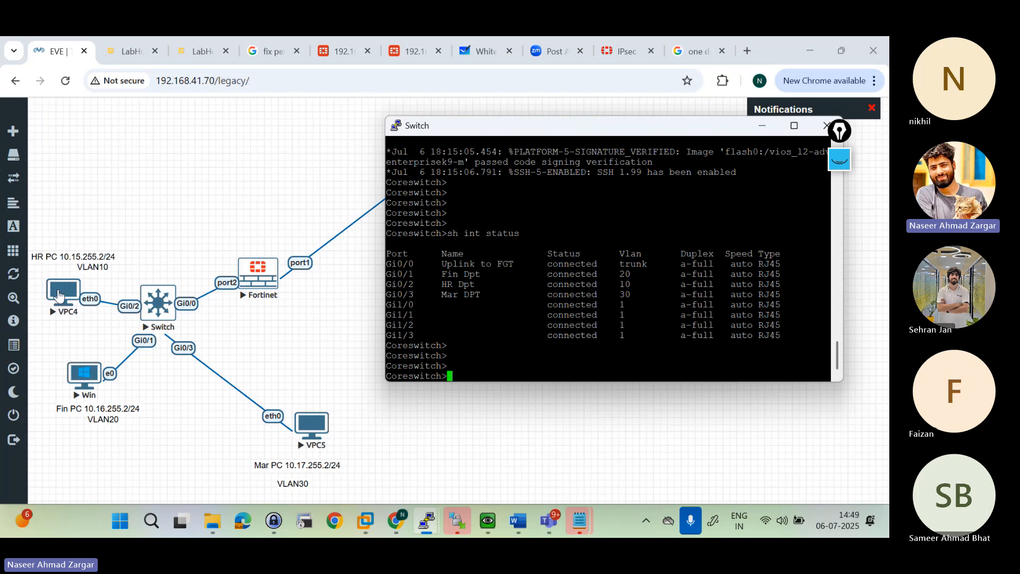
Step: Open the VPC4 console session and show its IP configuration with sh ip
click(59, 295)
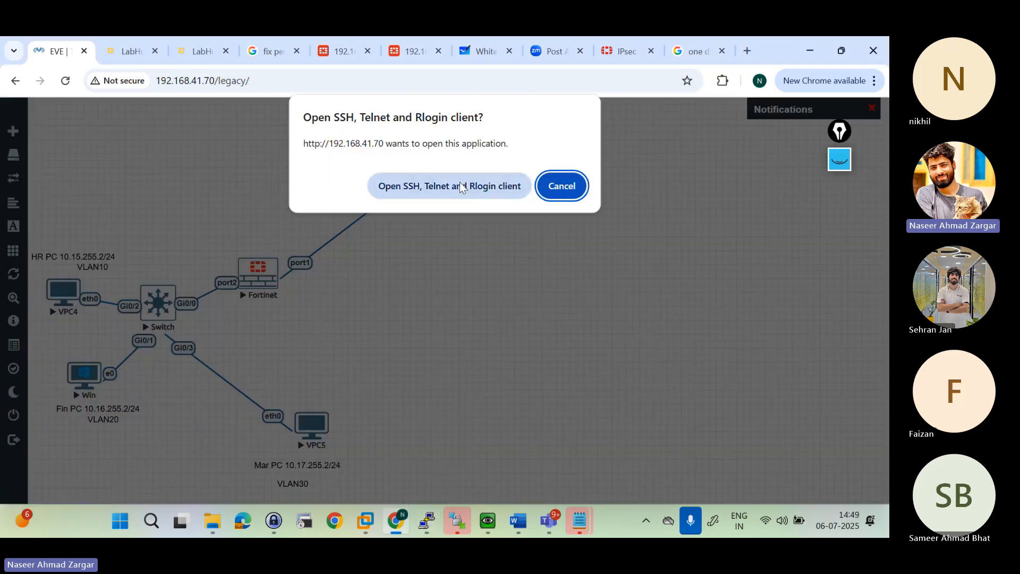
click(448, 184)
key(Return)
key(Return)
text(sh )
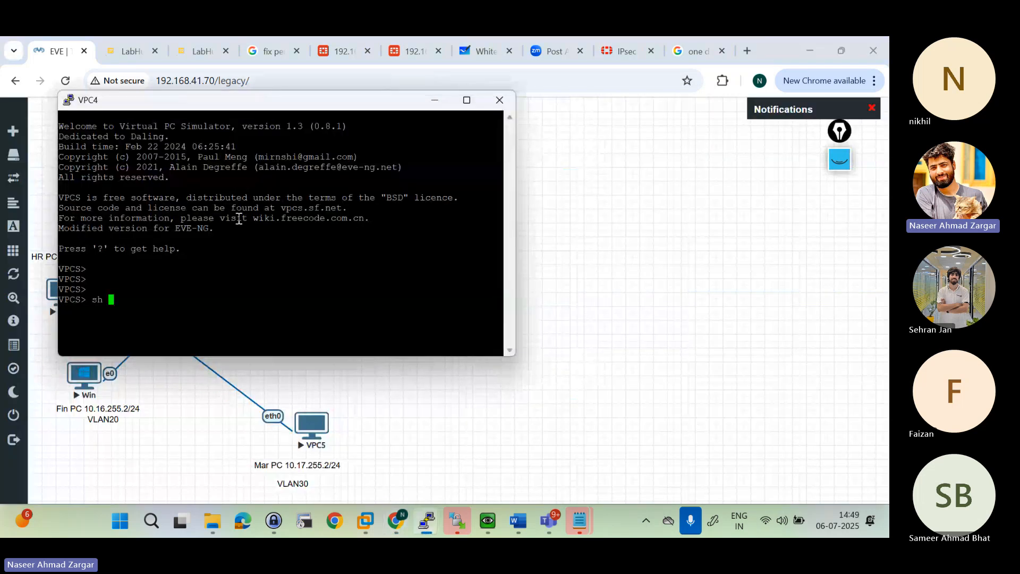
text(ip)
key(Return)
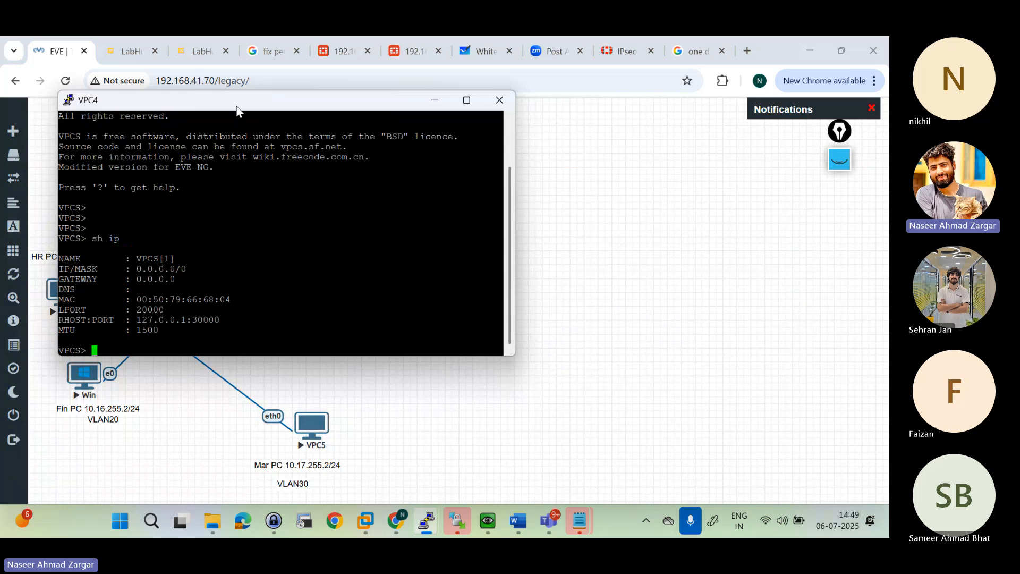
Step: Move the VPC4 console clear of the nodes, request an address with ip dhcp, and highlight the returned address and gateway
drag(236, 105, 608, 132)
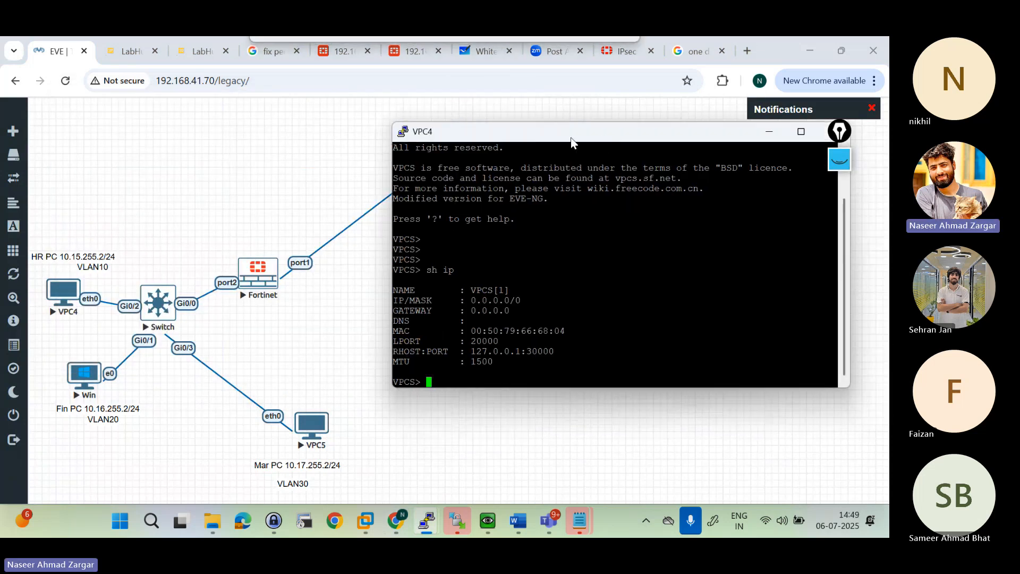
key(Return)
text(ip dhcp)
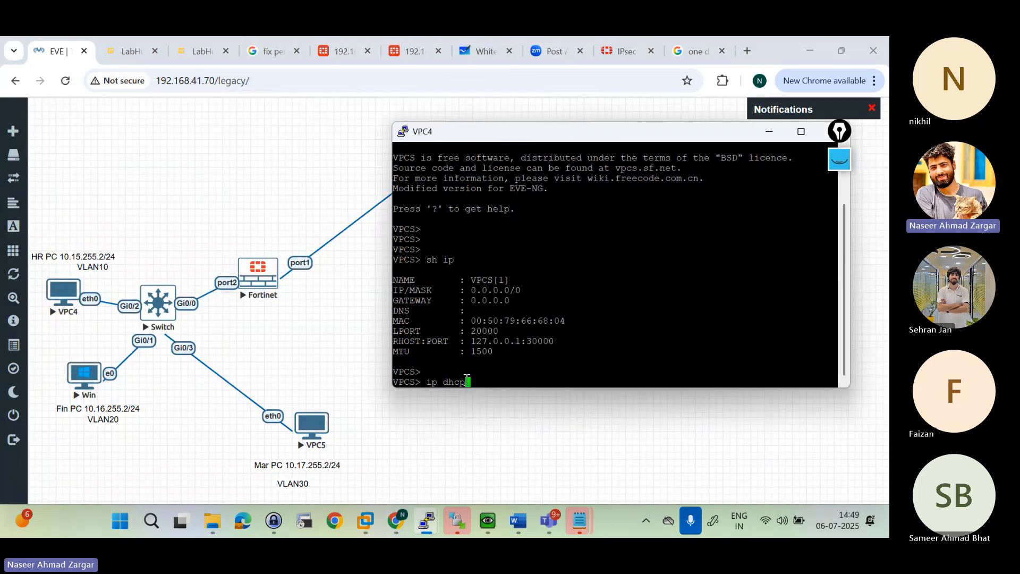
key(Return)
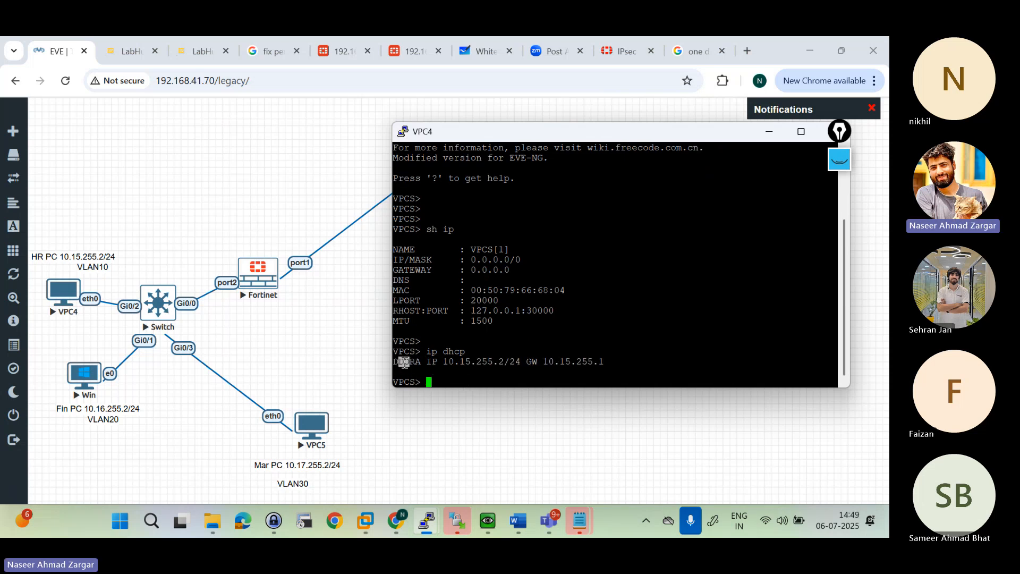
click(404, 363)
double_click(415, 362)
click(420, 362)
drag(438, 362, 619, 362)
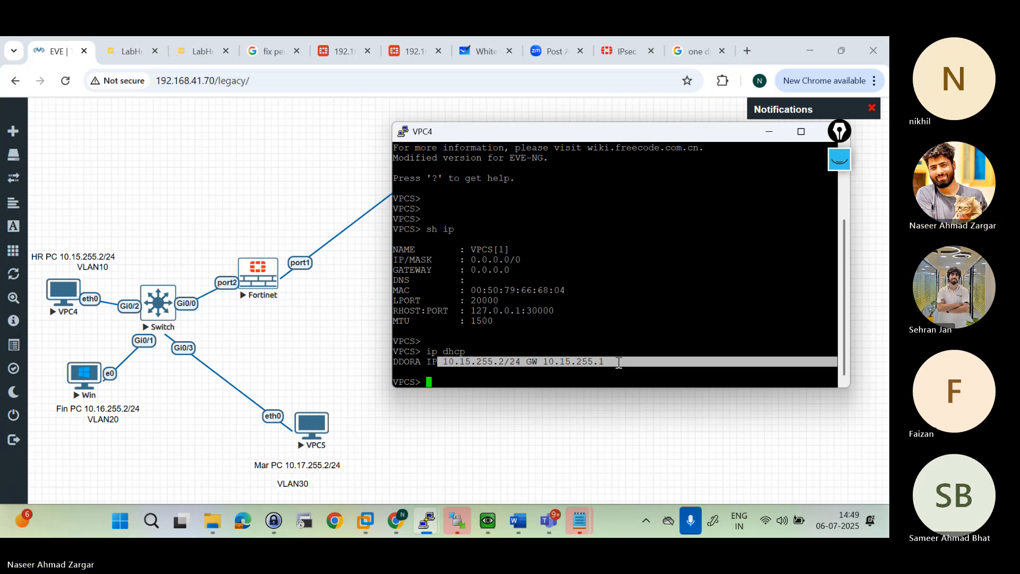
click(619, 363)
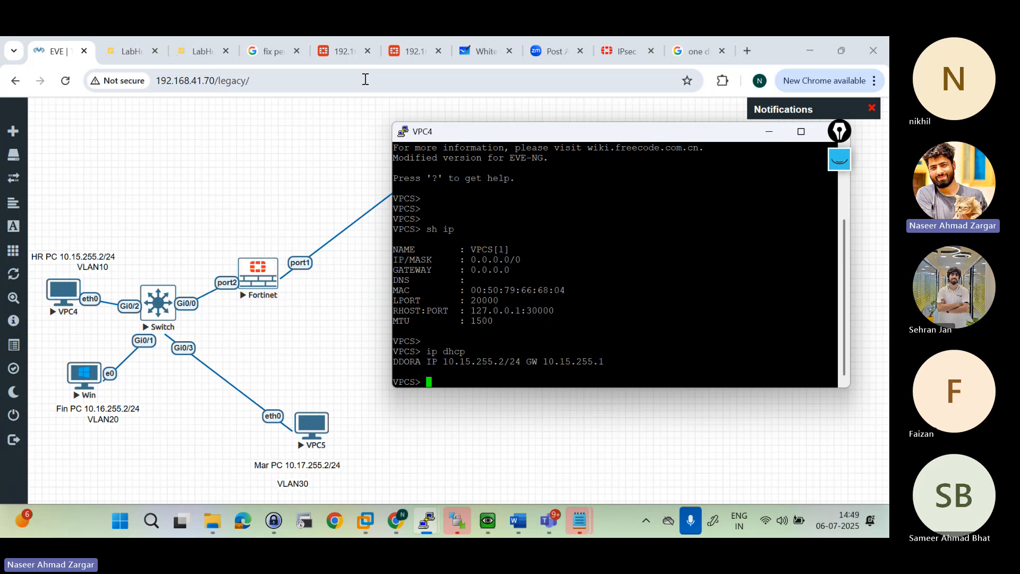
Step: Log in to the FortiGate web interface at 192.168.41.73 as admin with the account password, and postpone the FortiGate setup
click(340, 51)
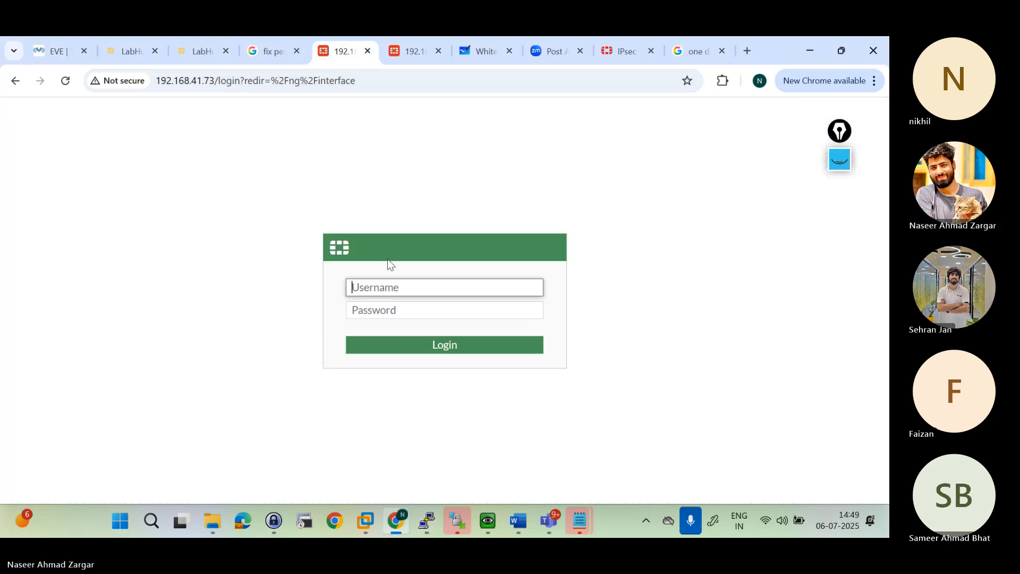
click(340, 58)
text(admin)
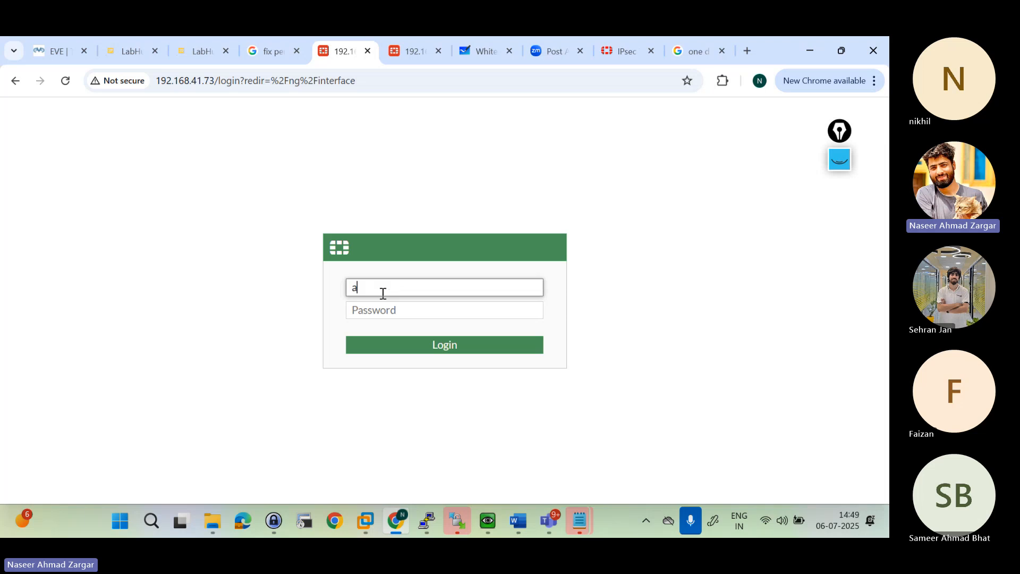
click(389, 310)
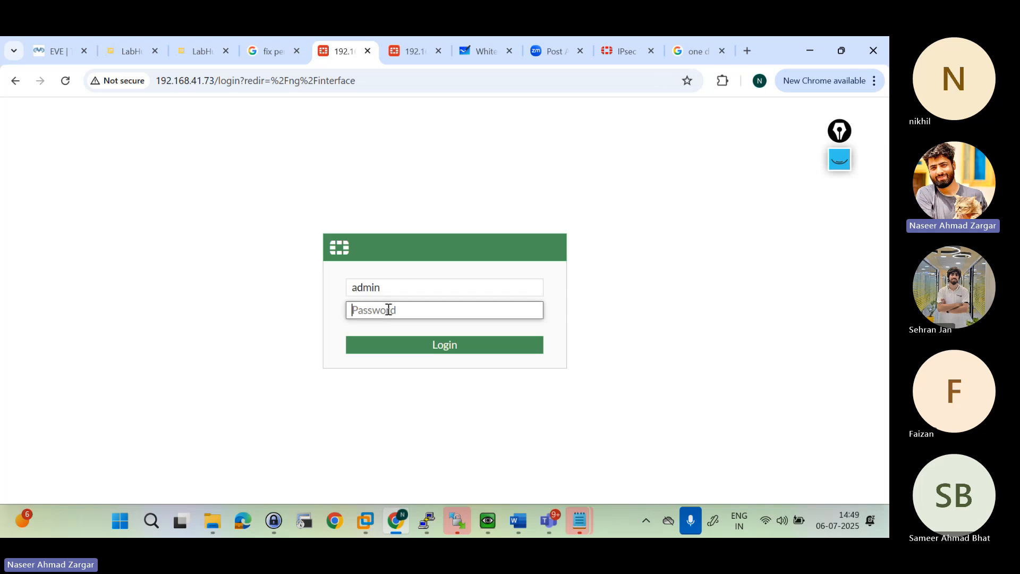
text(•••)
key(BackSpace)
key(BackSpace)
key(BackSpace)
text(•••)
key(Return)
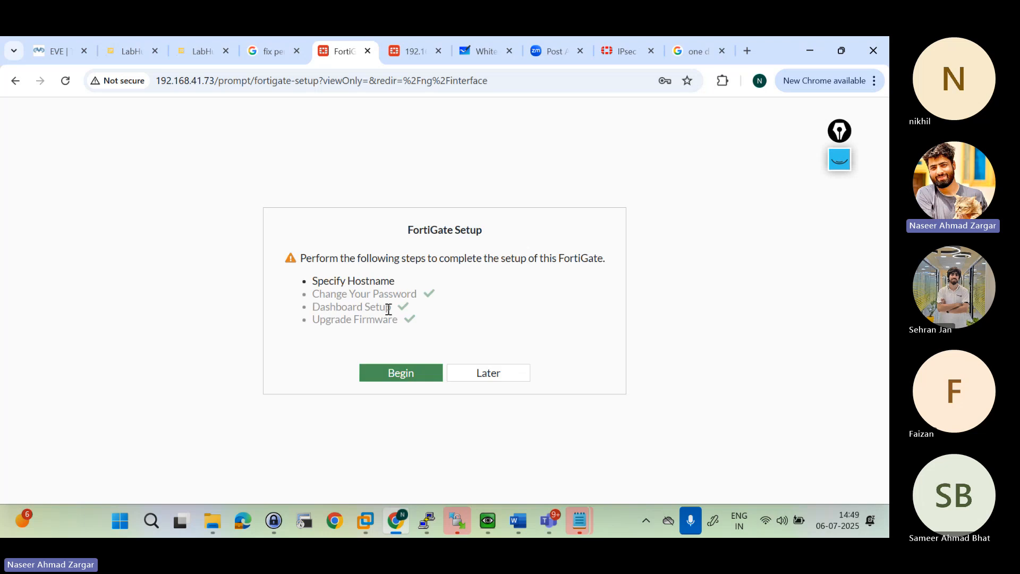
click(478, 378)
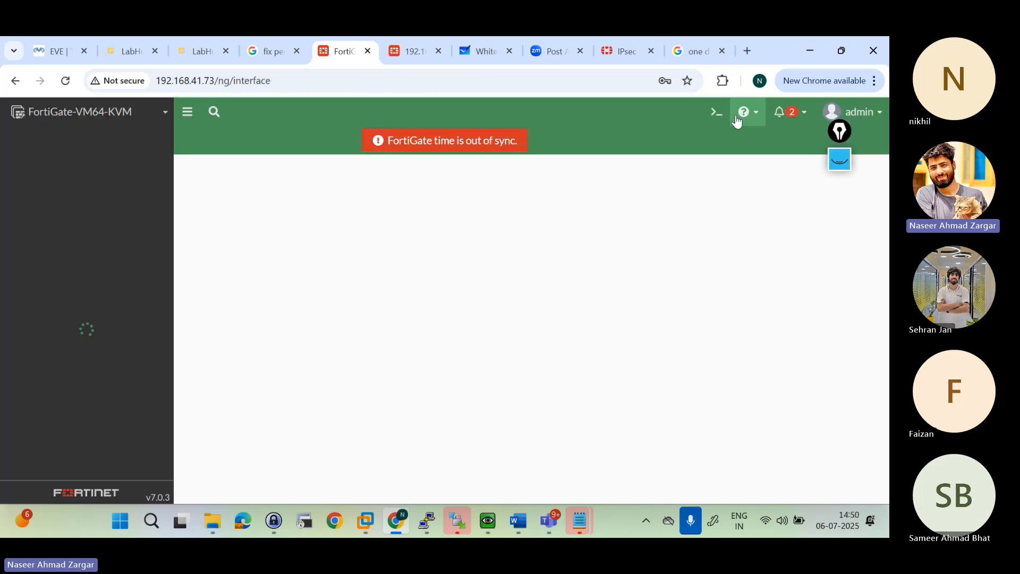
Step: Open the FortiGate CLI console and bring up its command prompt
click(716, 112)
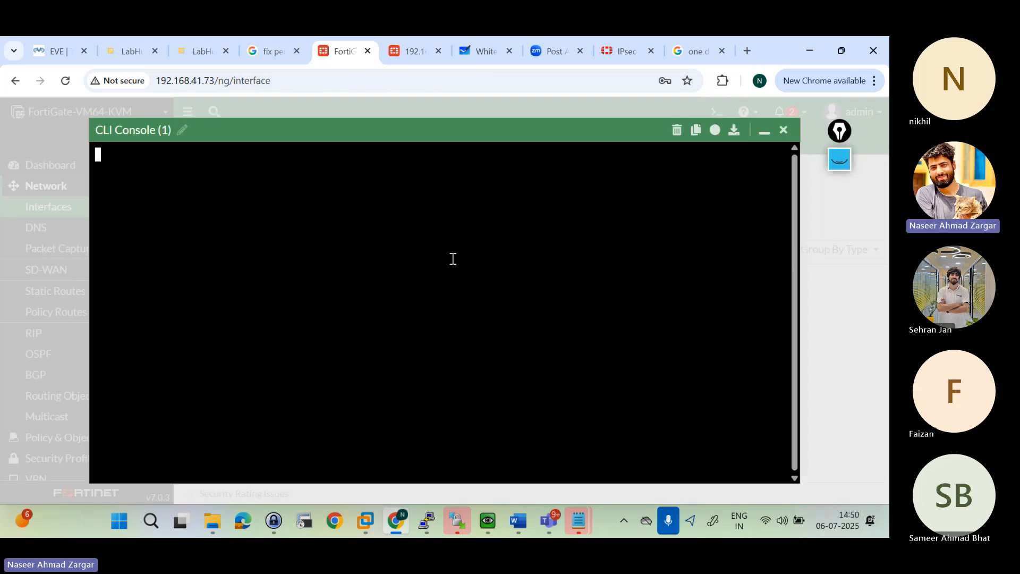
key(Return)
key(Return)
key(Return)
key(Return)
key(Return)
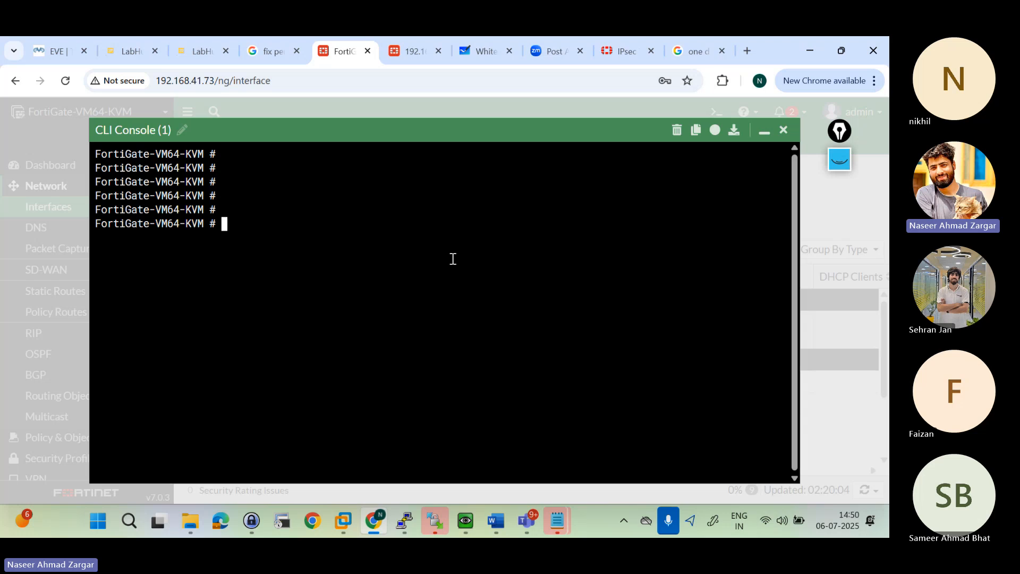
text(diag debug )
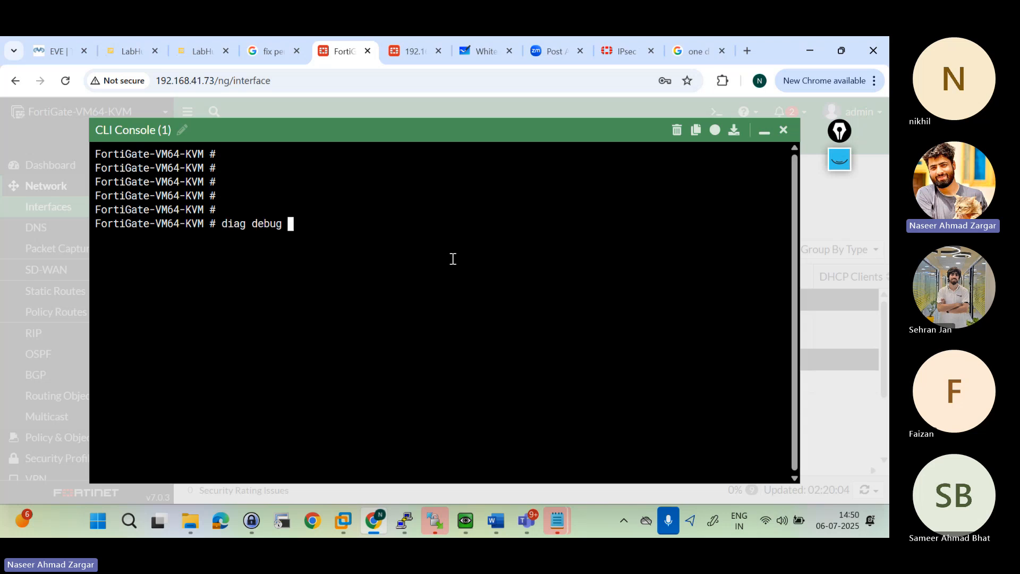
text(dhc)
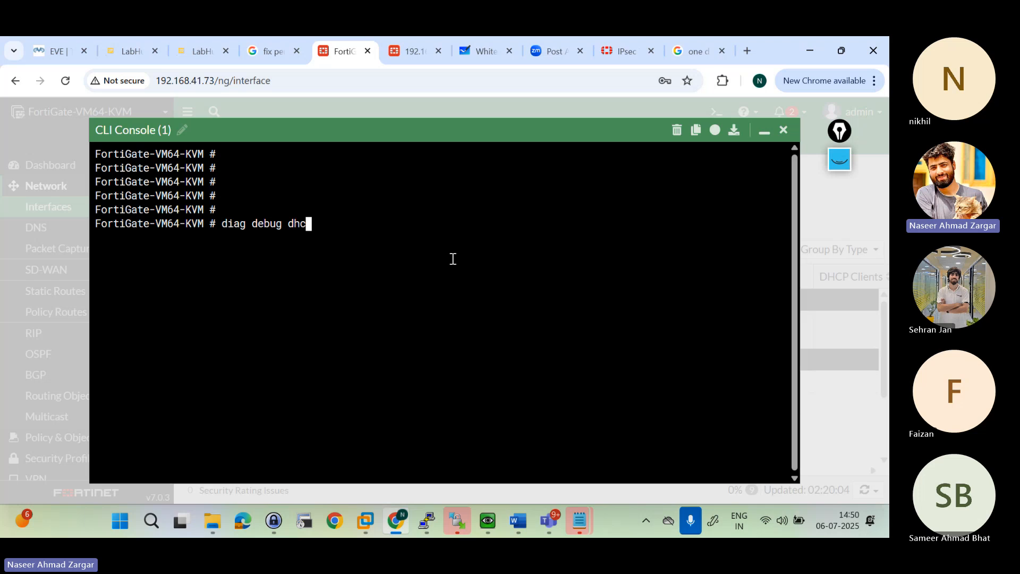
key(BackSpace)
key(BackSpace)
key(BackSpace)
text(dh)
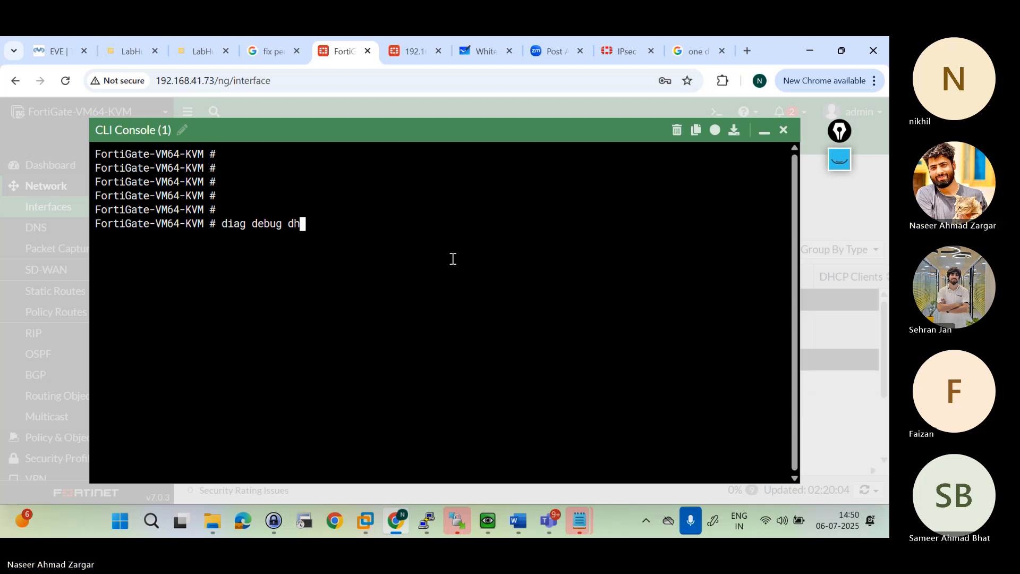
key(BackSpace)
key(BackSpace)
key(BackSpace)
key(BackSpace)
key(BackSpace)
key(BackSpace)
key(BackSpace)
key(BackSpace)
key(BackSpace)
key(BackSpace)
key(BackSpace)
key(BackSpace)
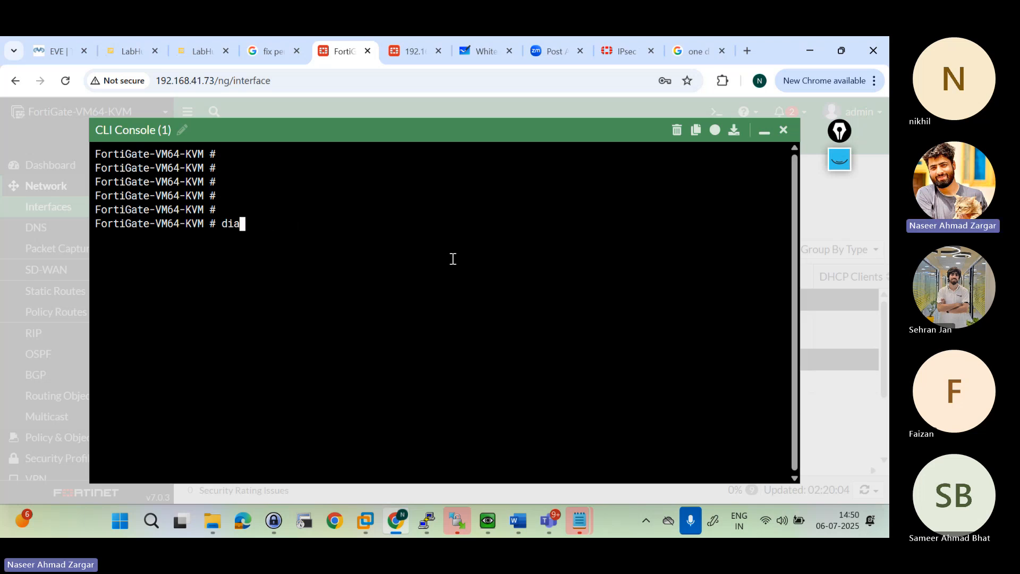
Step: Turn on DHCP server debugging in the CLI console with diag debug application dhcps -1
text(iag debug application dhcps)
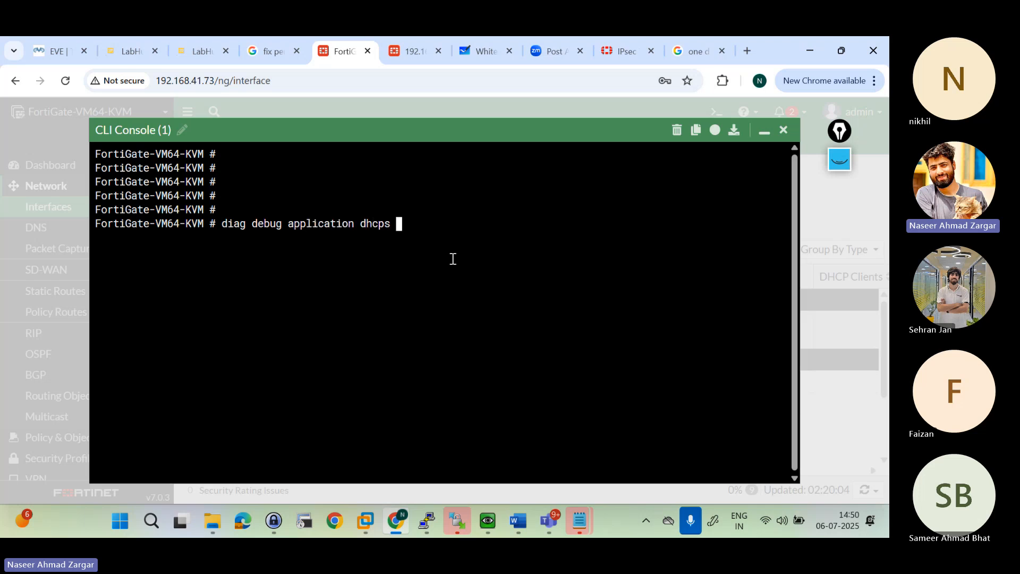
text( -1)
drag(222, 224, 247, 229)
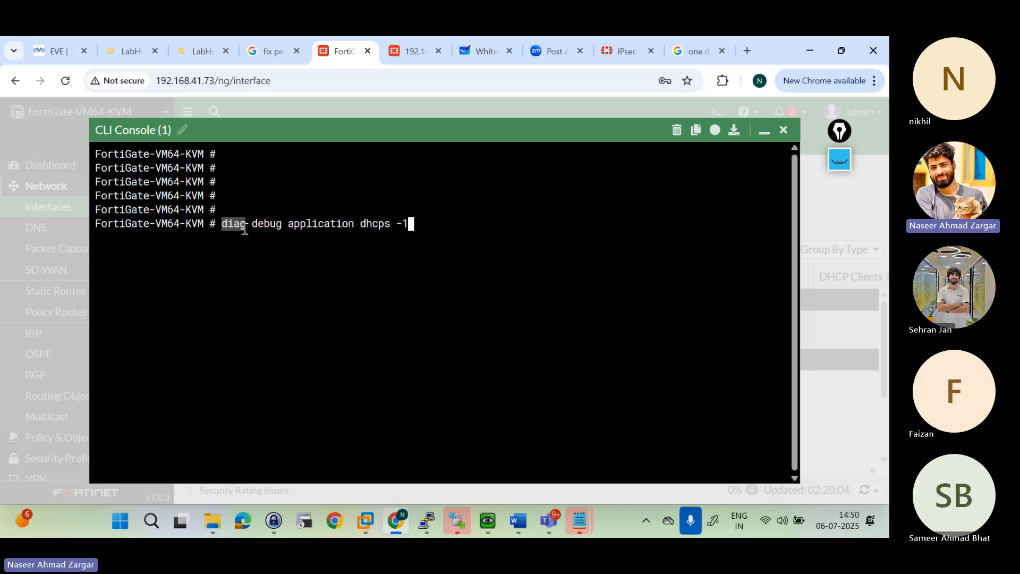
click(294, 224)
drag(295, 224, 353, 223)
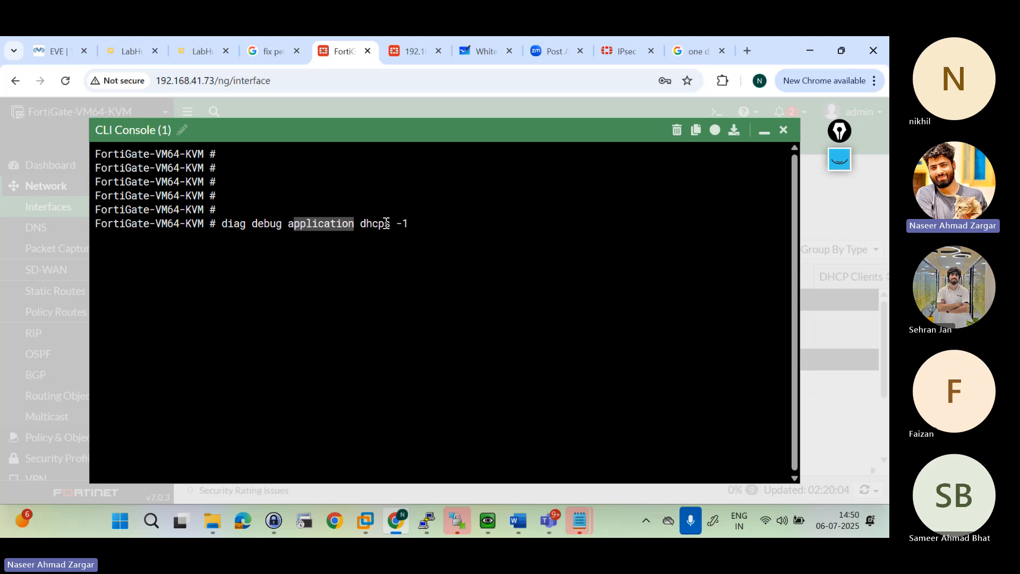
drag(392, 224, 368, 226)
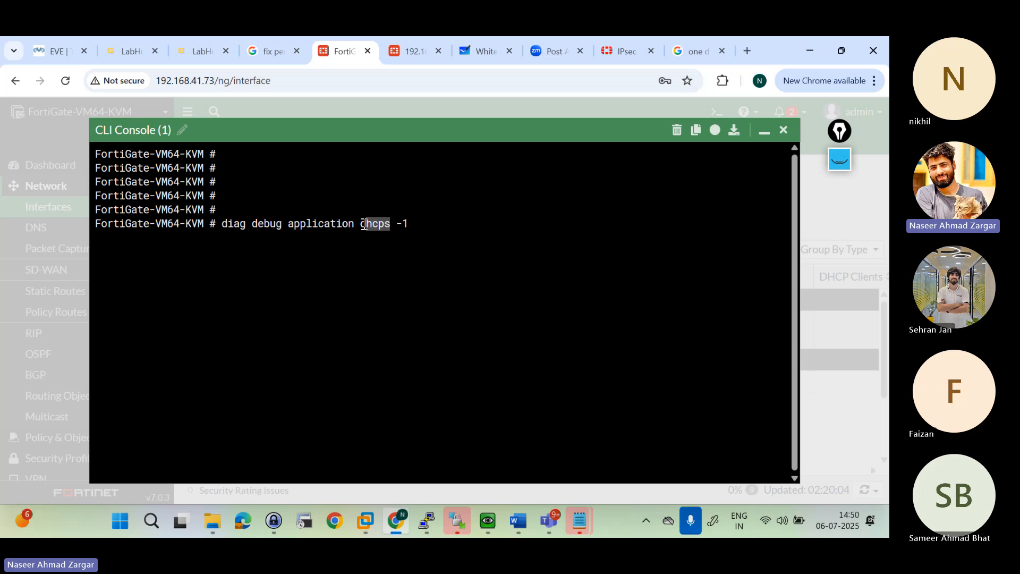
click(403, 224)
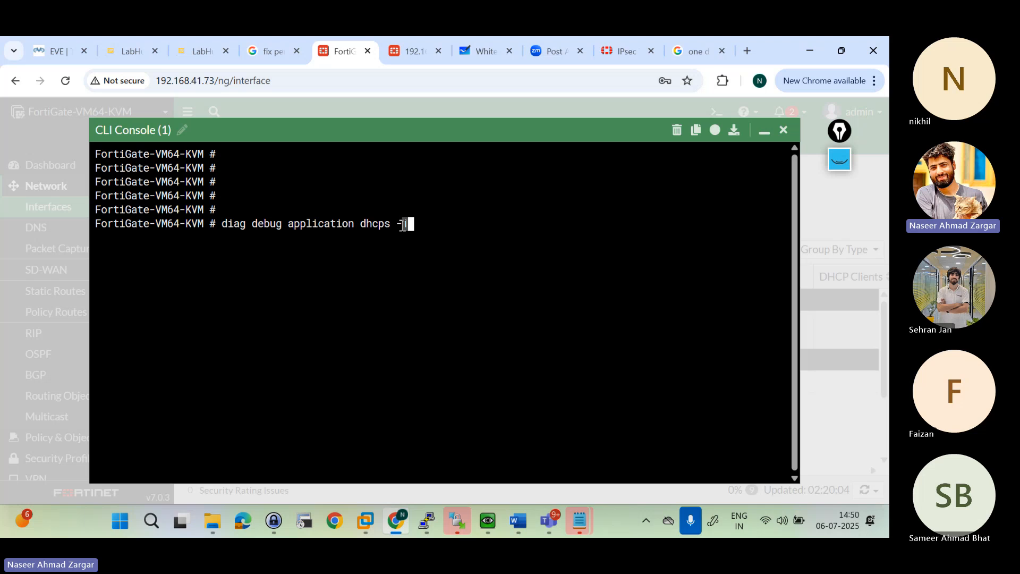
key(Return)
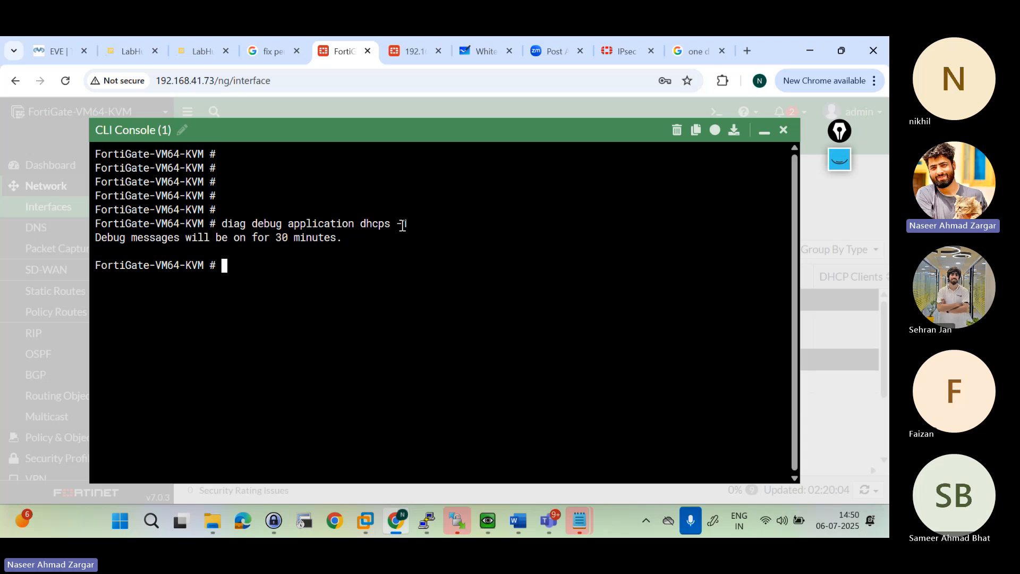
key(Return)
key(Return)
key(Return)
text(ai)
key(BackSpace)
key(BackSpace)
text(daig de)
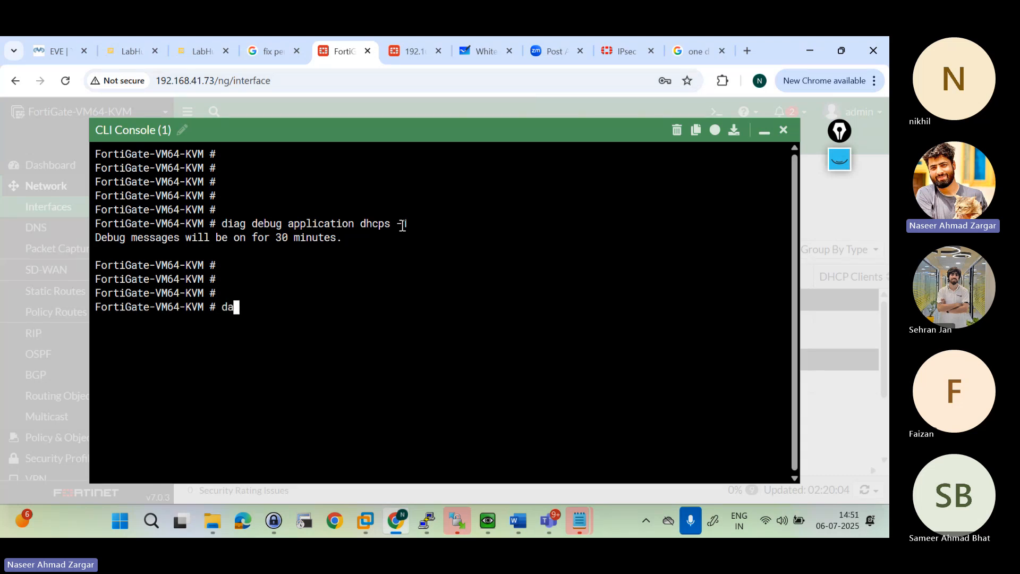
key(Tab)
key(BackSpace)
key(BackSpace)
key(BackSpace)
key(BackSpace)
key(BackSpace)
key(BackSpace)
key(BackSpace)
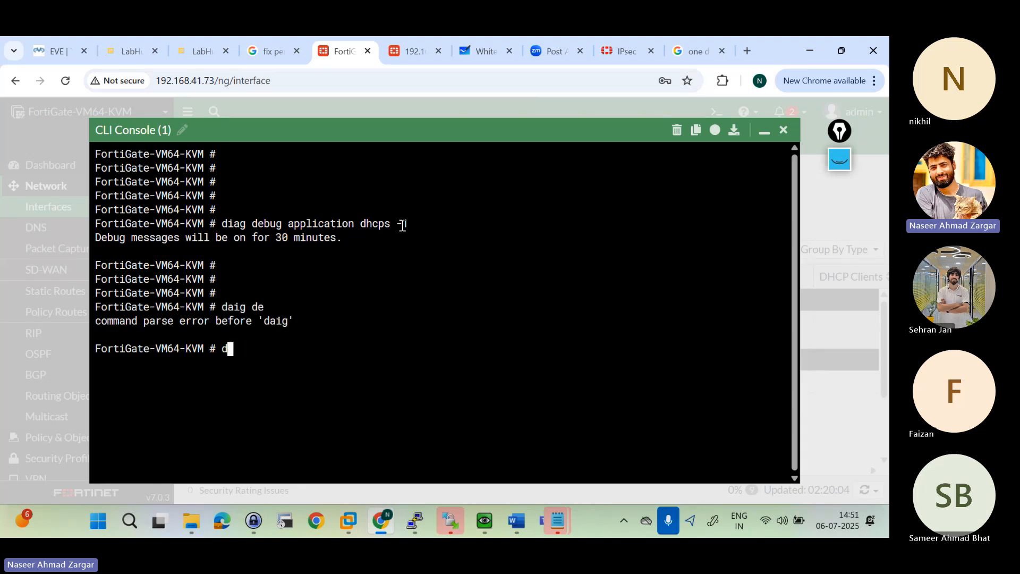
Step: Enable debug output in the FortiGate CLI console with diag debug en
text(diag debug en)
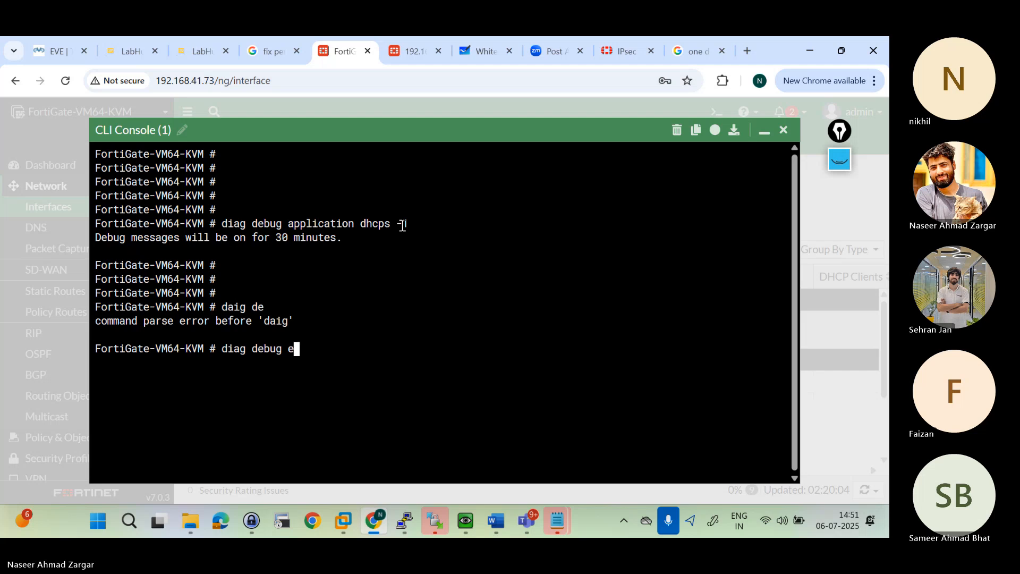
key(Return)
key(Return)
key(Return)
key(Return)
key(Return)
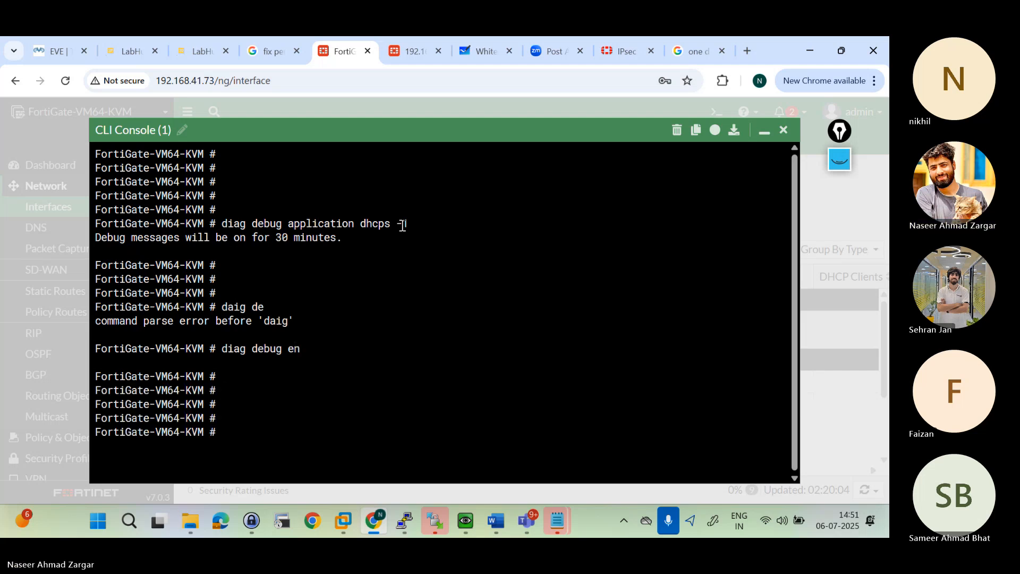
Step: Highlight the entered dhcps -1 and diag debug en commands in the CLI console for review, and move on to a fresh prompt
drag(301, 349, 228, 350)
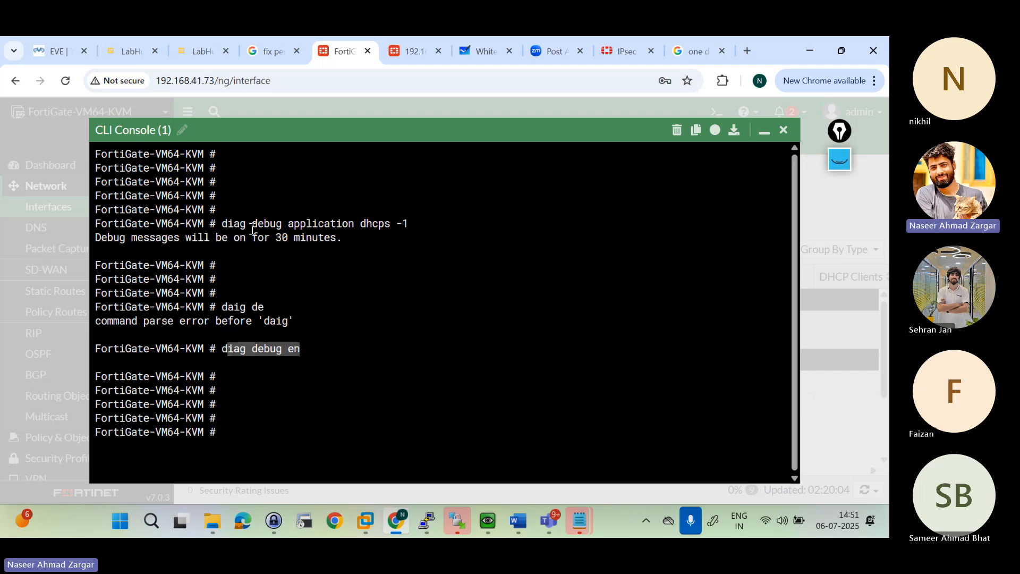
drag(252, 225, 393, 227)
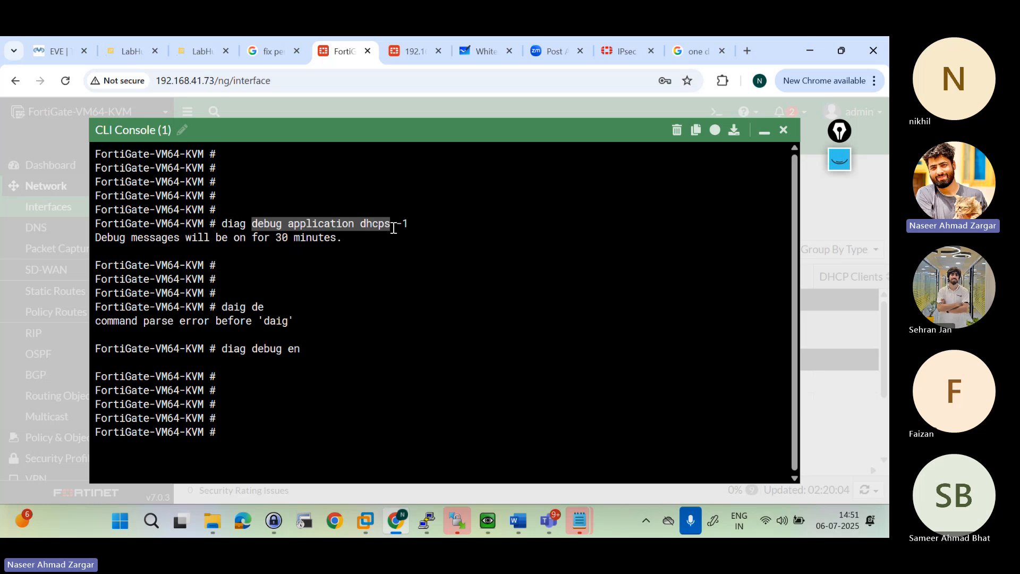
click(403, 224)
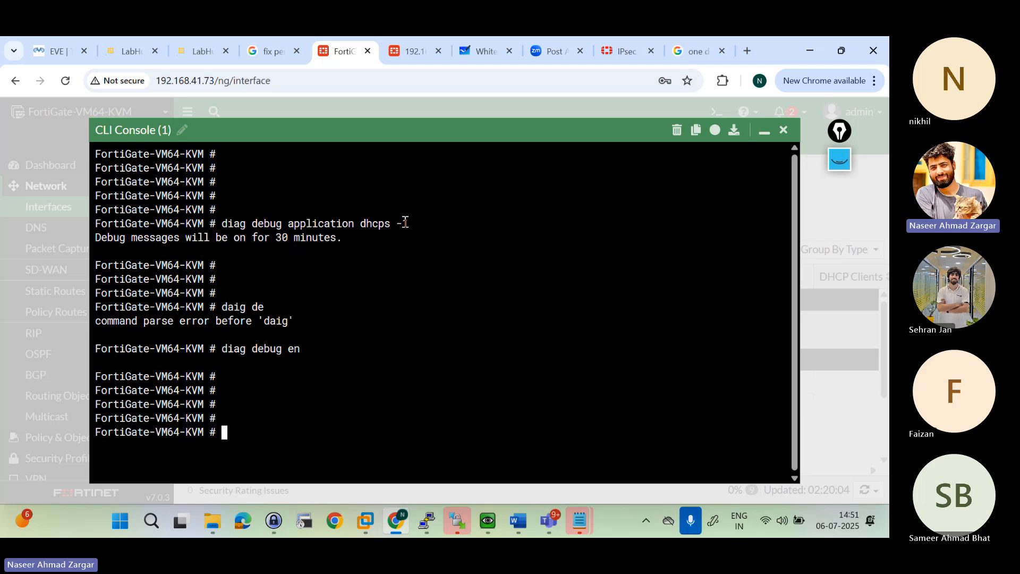
drag(299, 353, 221, 349)
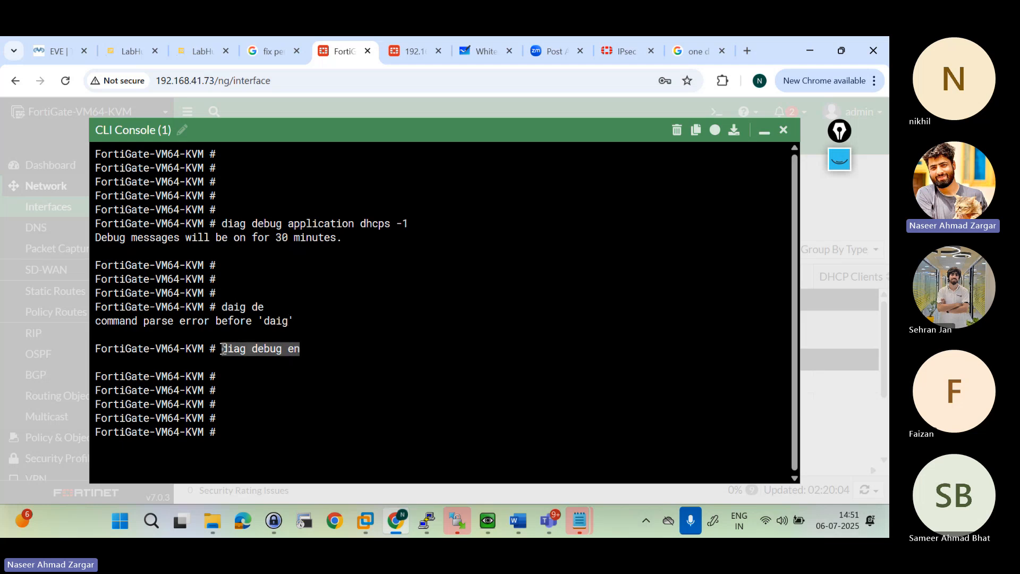
click(261, 411)
key(Return)
key(Return)
key(Return)
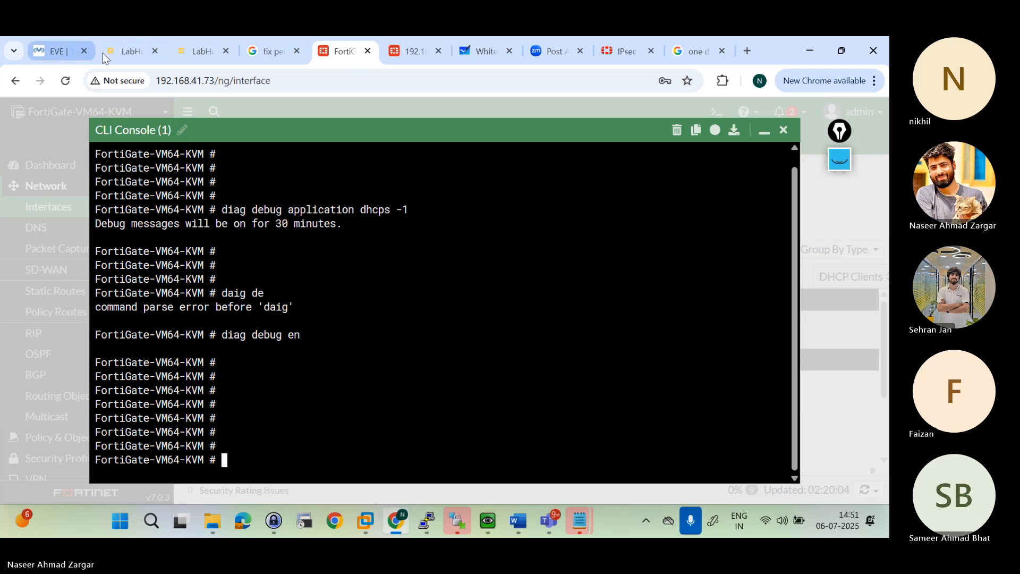
Step: Switch to the EVE-NG lab topology and bring up the VPC4 console at a fresh prompt
click(43, 53)
mouse_move(484, 522)
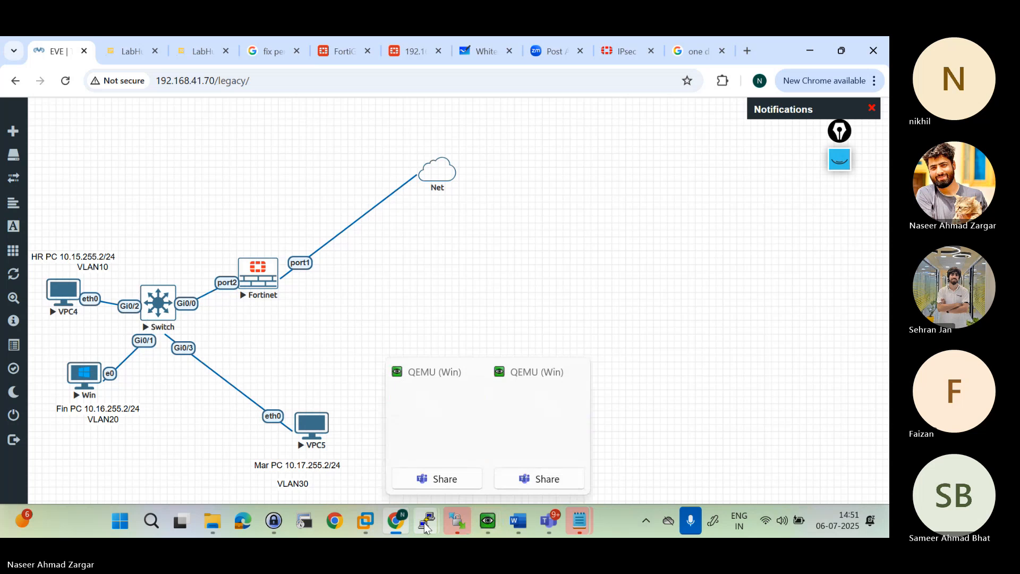
mouse_move(426, 520)
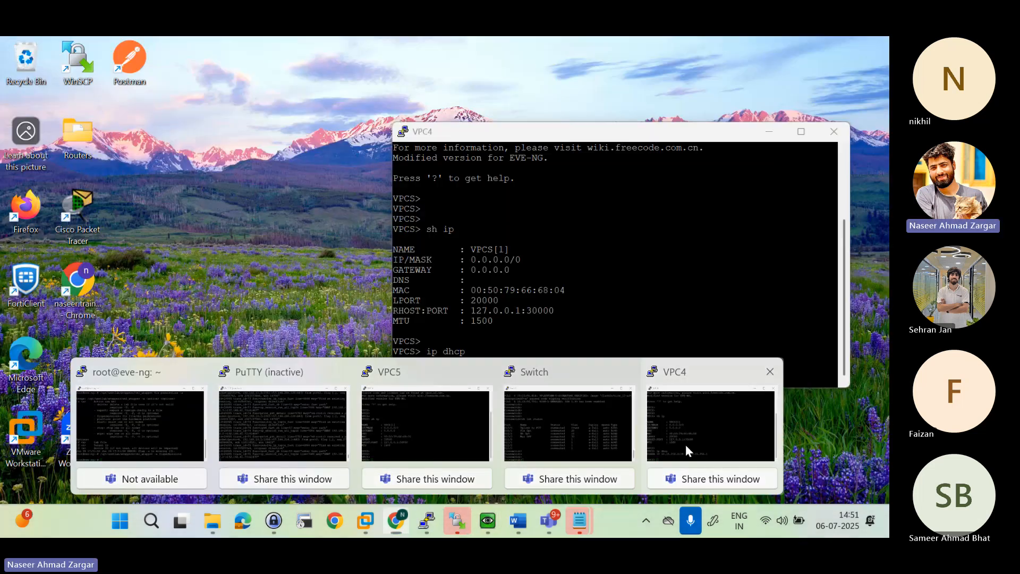
click(681, 458)
key(Return)
key(Return)
key(Return)
key(Return)
text(shu)
key(BackSpace)
key(BackSpace)
key(BackSpace)
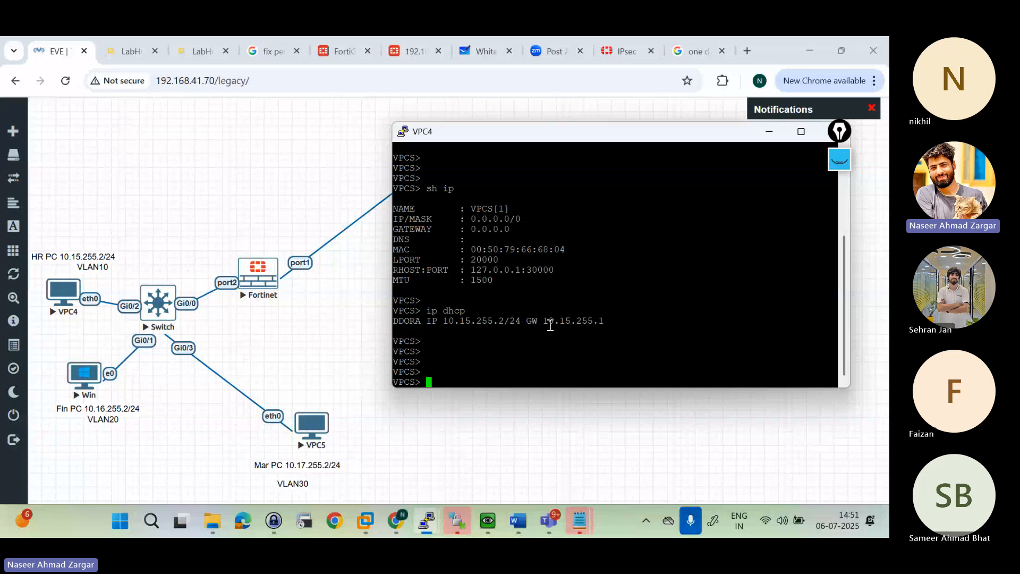
text(ip c)
key(BackSpace)
key(BackSpace)
key(BackSpace)
key(BackSpace)
text(d)
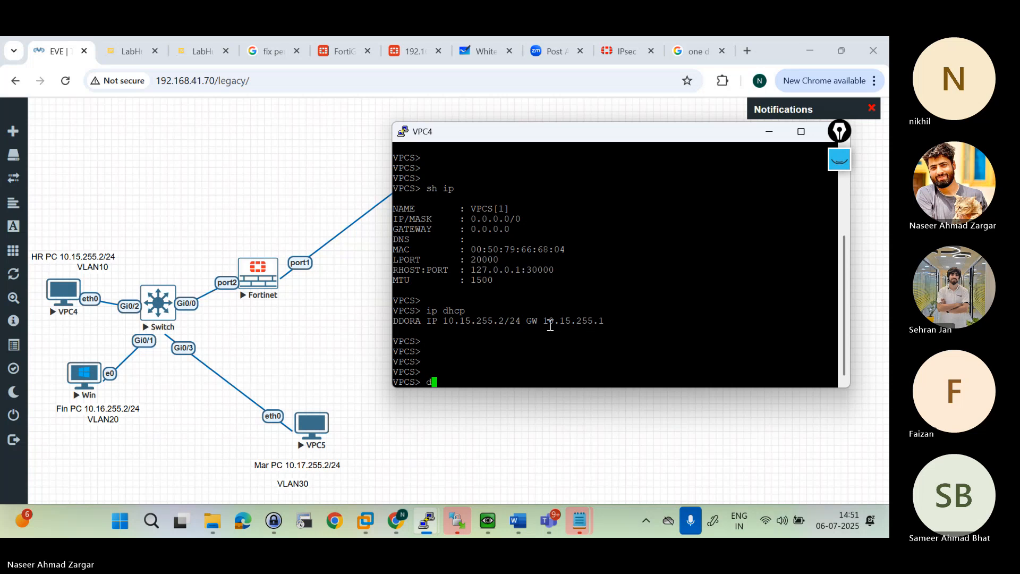
text(o sh)
key(BackSpace)
key(BackSpace)
key(BackSpace)
key(BackSpace)
key(BackSpace)
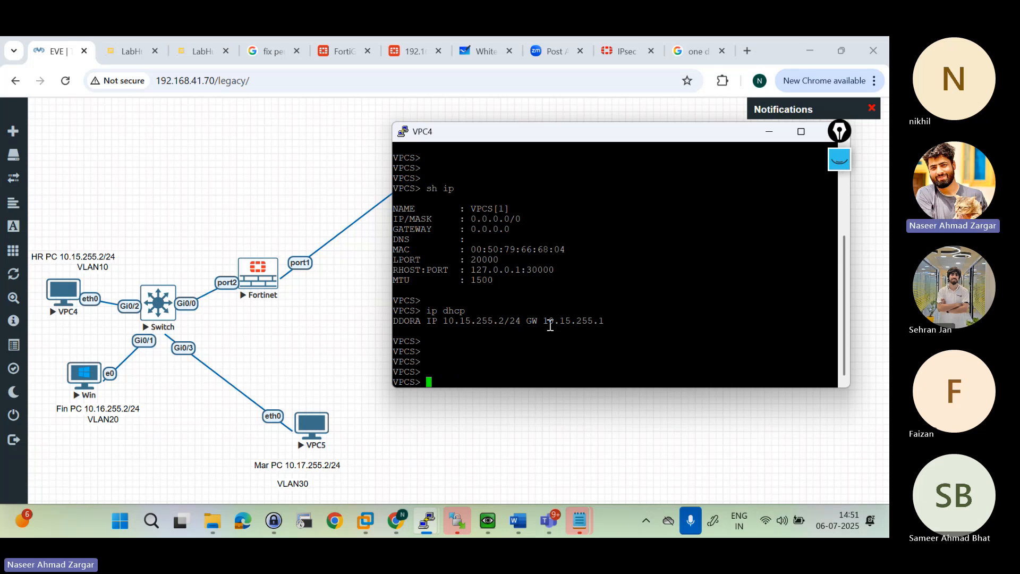
text(ip dhc)
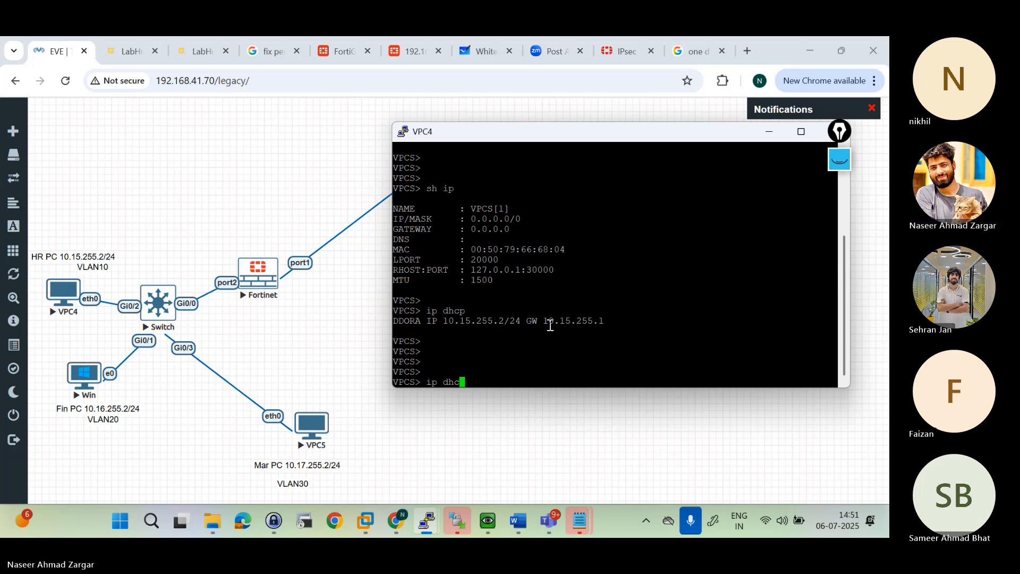
key(BackSpace)
key(BackSpace)
key(BackSpace)
key(BackSpace)
key(BackSpace)
key(BackSpace)
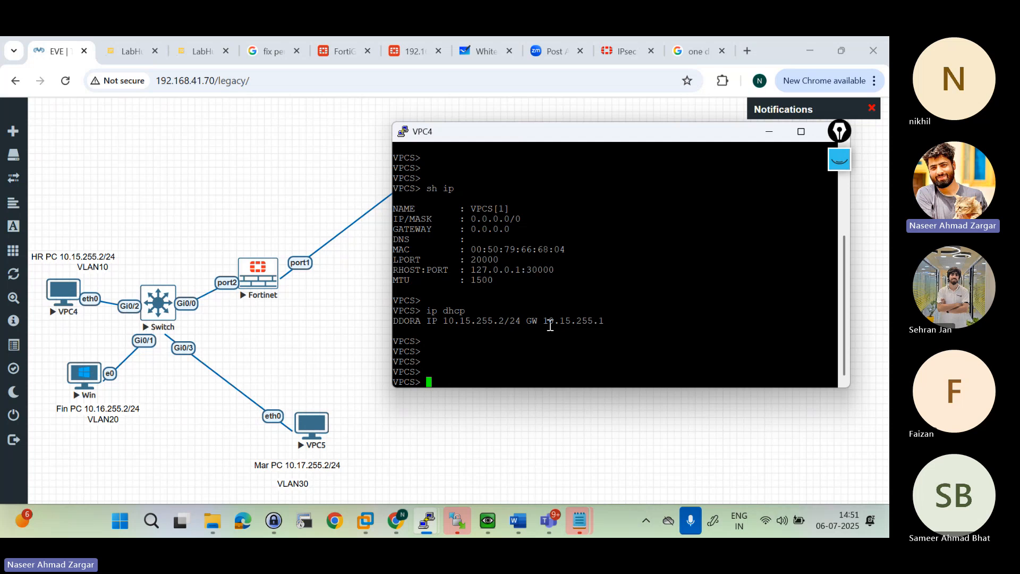
Step: Stop the VPC4 node in the lab topology
mouse_move(19, 374)
right_click(73, 295)
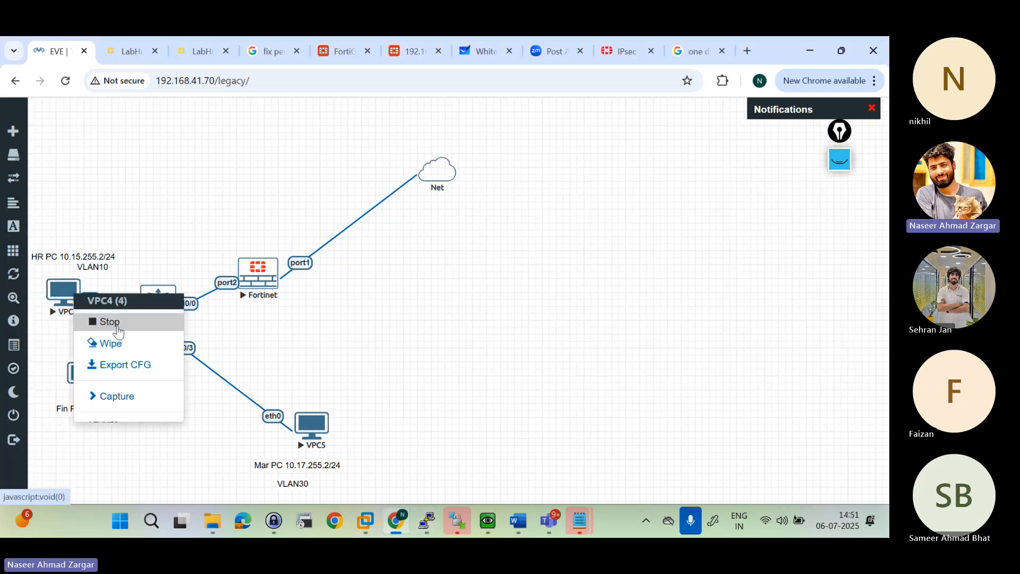
click(110, 322)
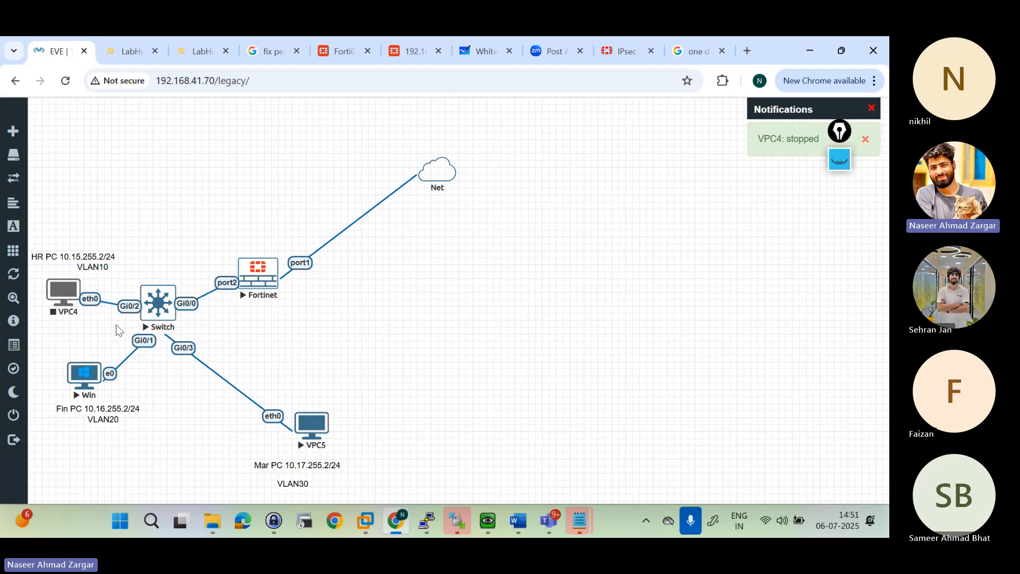
Step: Try to start the stopped VPC4 node, checking the FortiGate CLI console in between
right_click(68, 299)
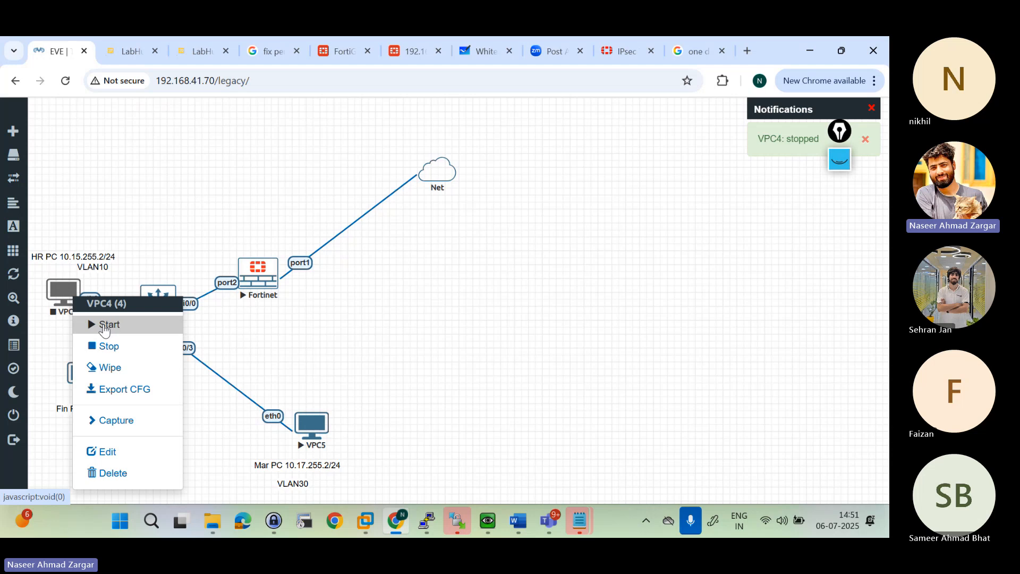
click(415, 51)
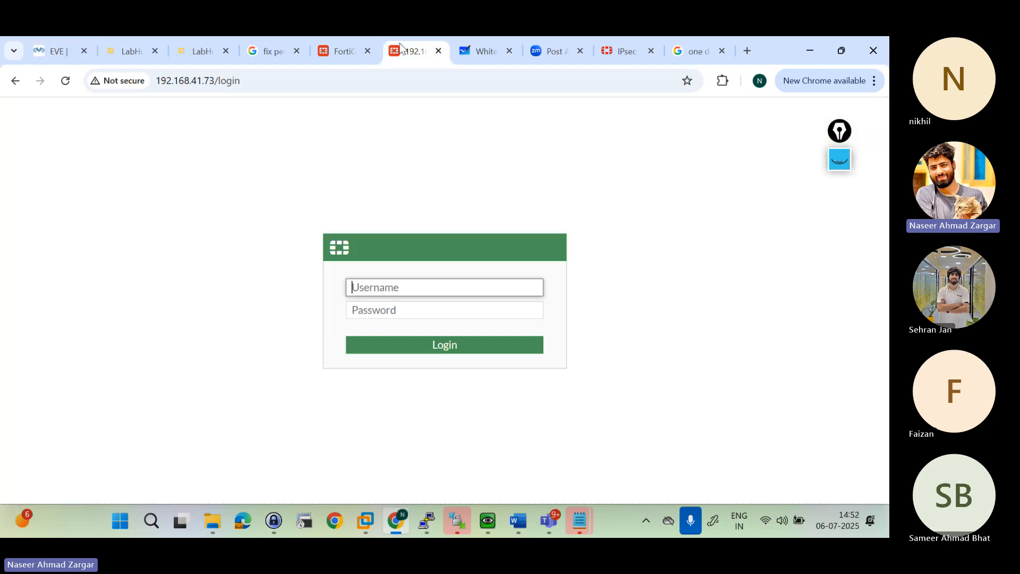
click(353, 50)
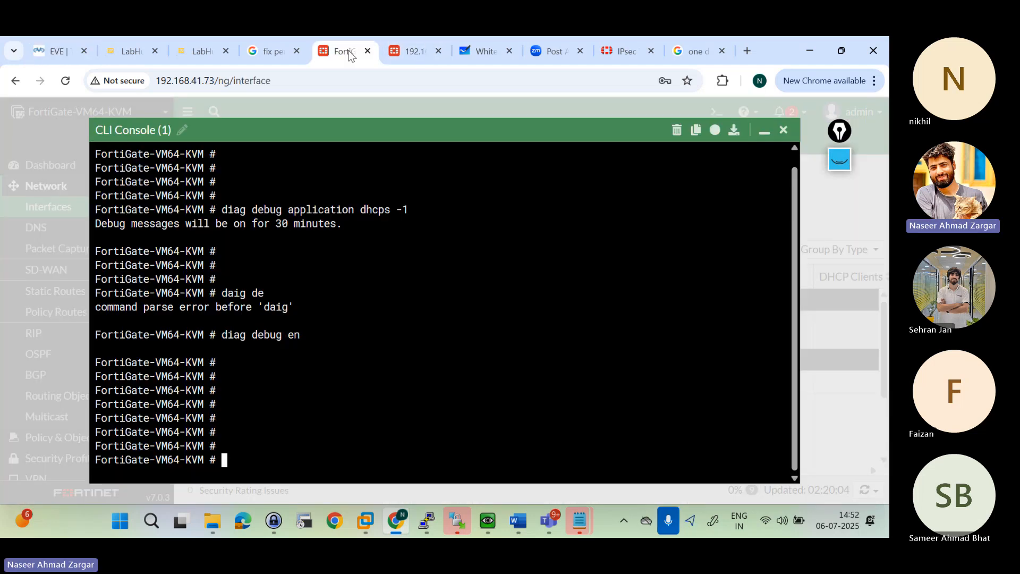
click(58, 51)
click(107, 344)
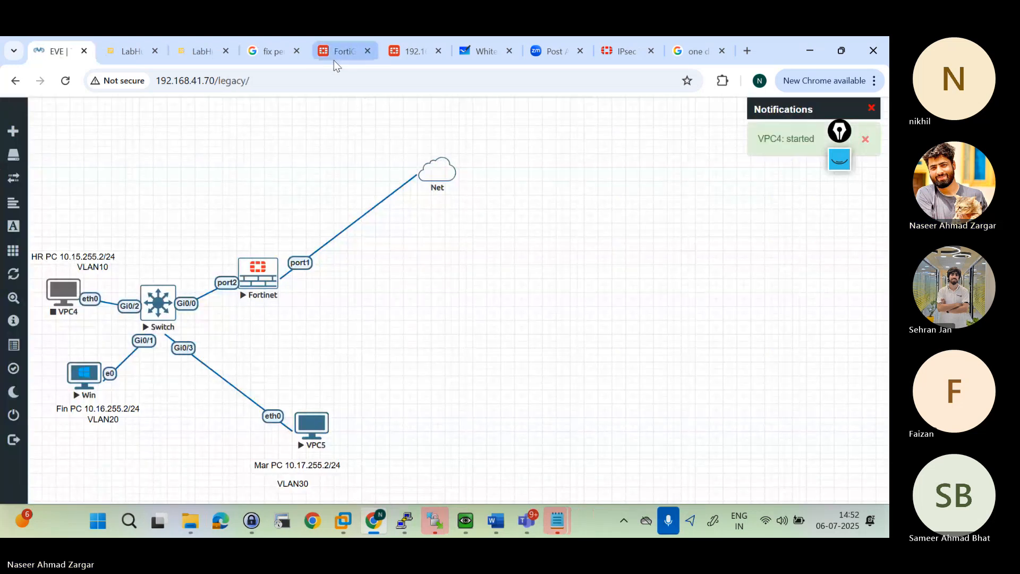
Step: Run diag debug en again in the FortiGate CLI console and advance to a fresh prompt
click(336, 60)
key(Up)
key(Return)
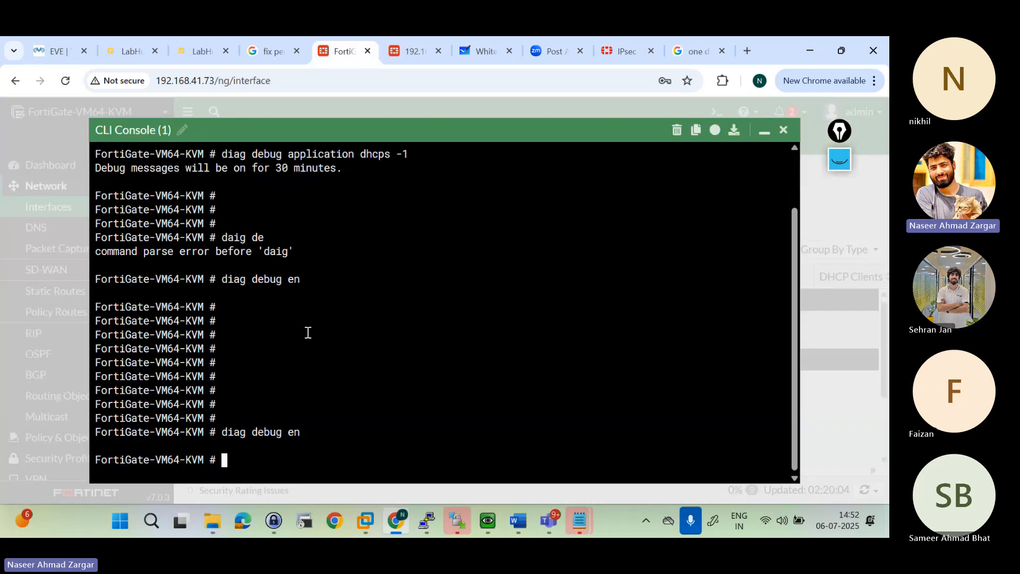
key(Return)
key(Return)
key(Return)
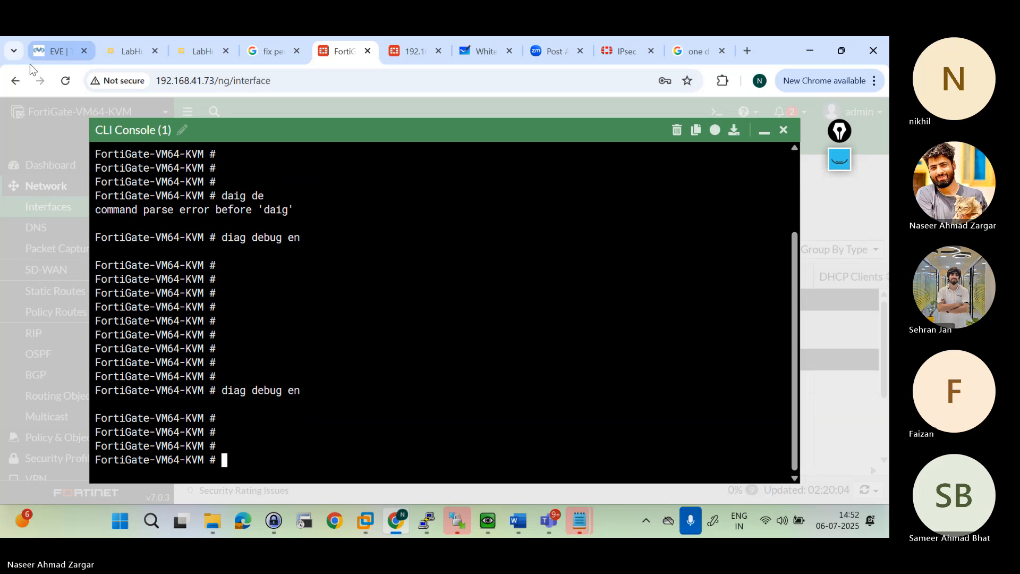
Step: Reload the lab topology page and retry starting the VPC4 node several times
click(30, 62)
click(108, 330)
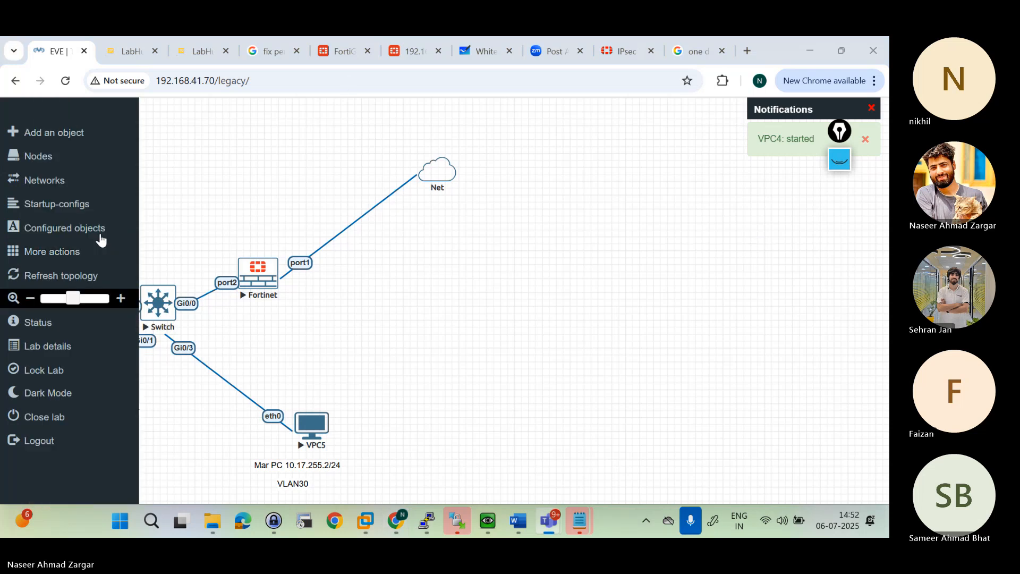
click(66, 82)
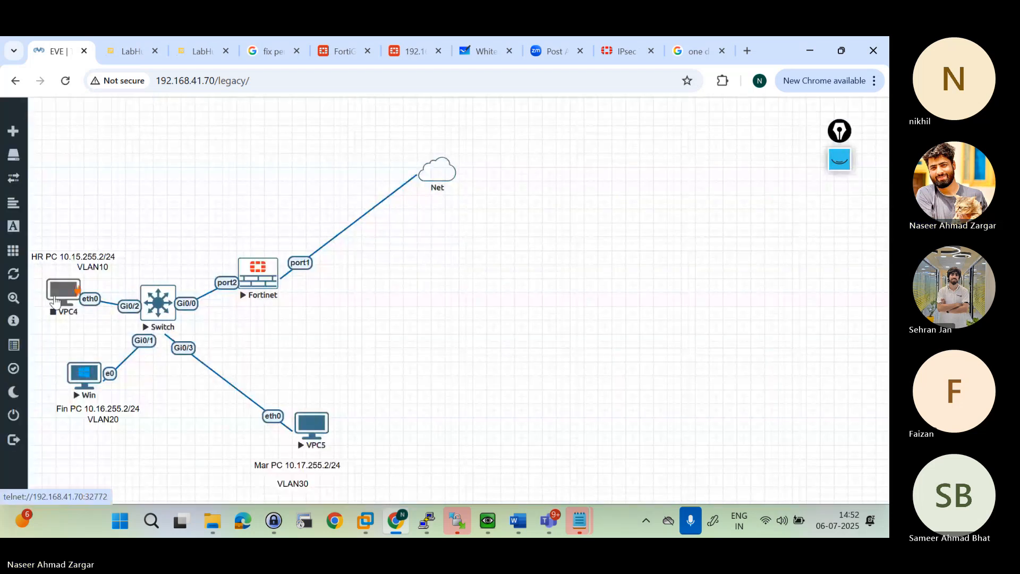
right_click(55, 301)
click(92, 323)
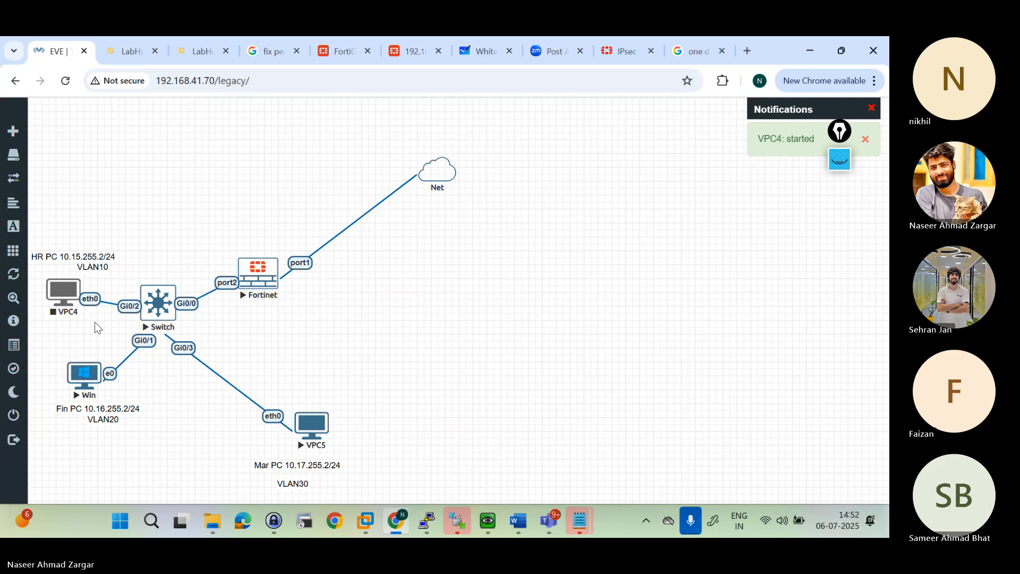
right_click(69, 301)
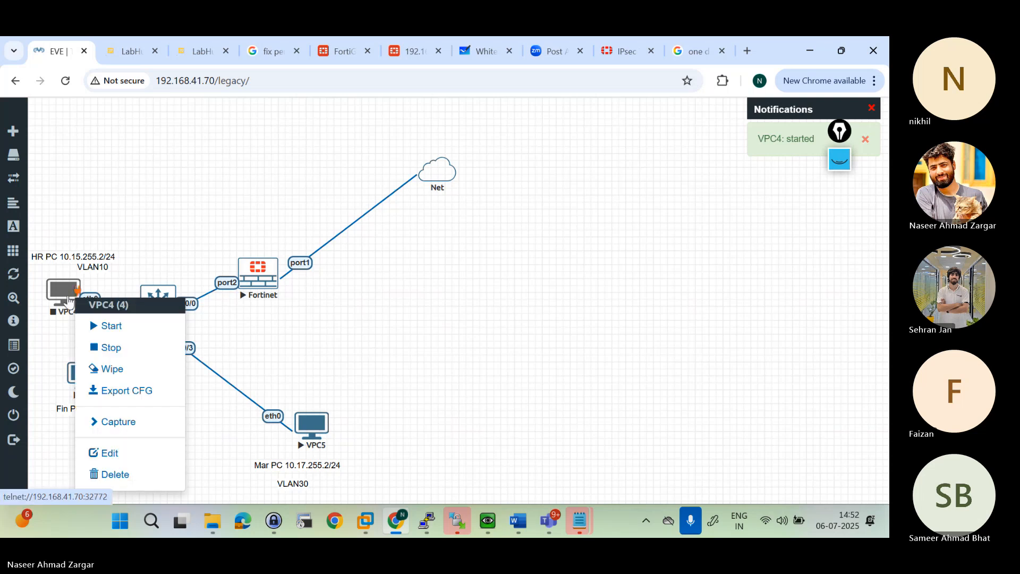
click(109, 326)
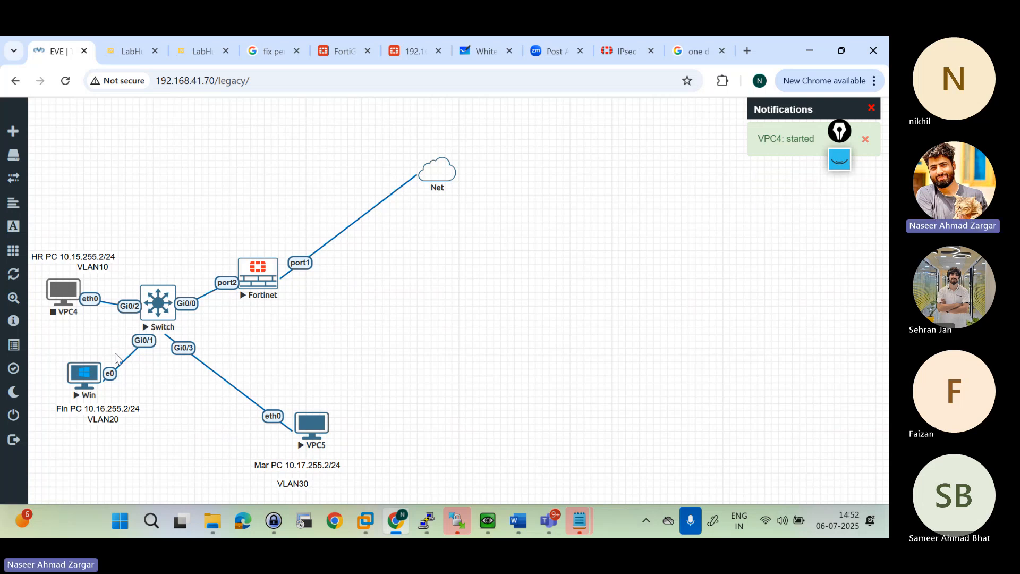
right_click(58, 289)
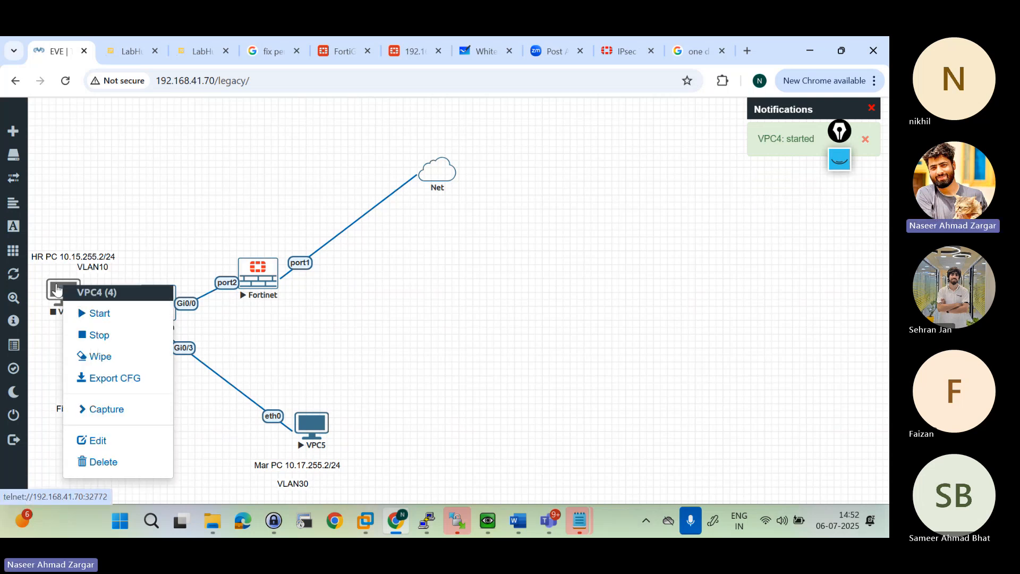
click(96, 313)
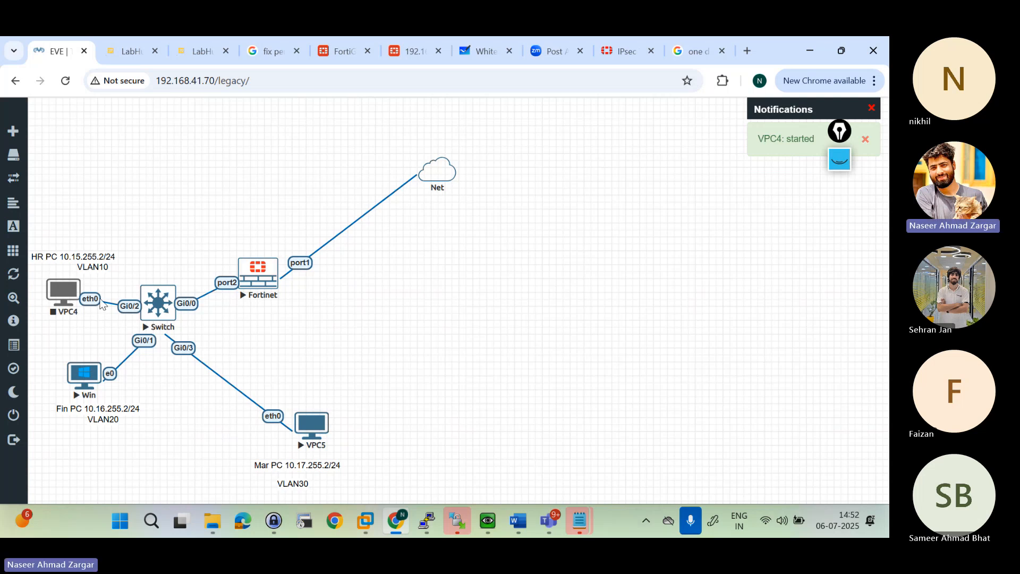
click(65, 81)
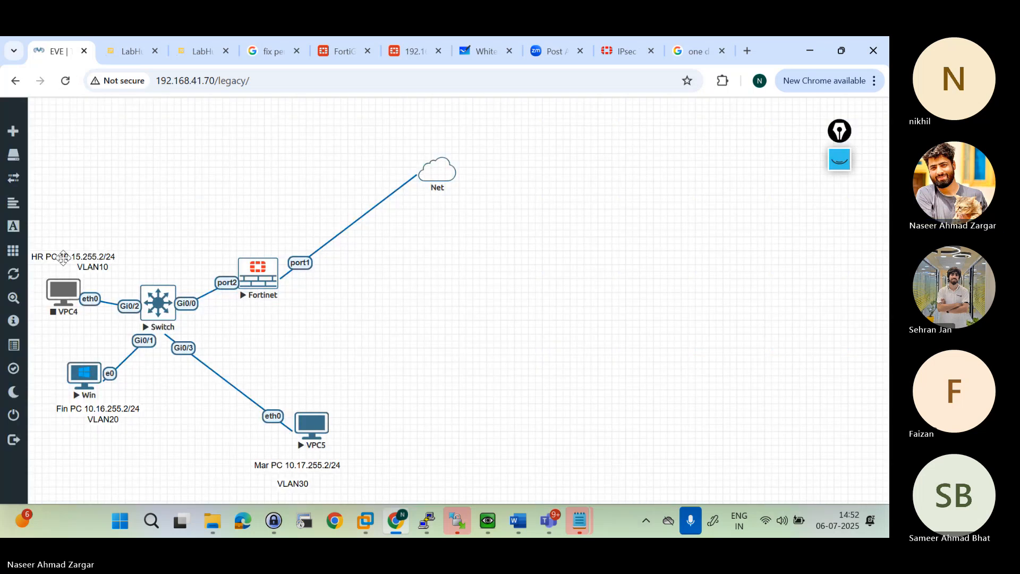
Step: Return to the FortiGate CLI console and add blank prompt lines below the debug command
click(329, 59)
key(Return)
key(Return)
key(Return)
key(Return)
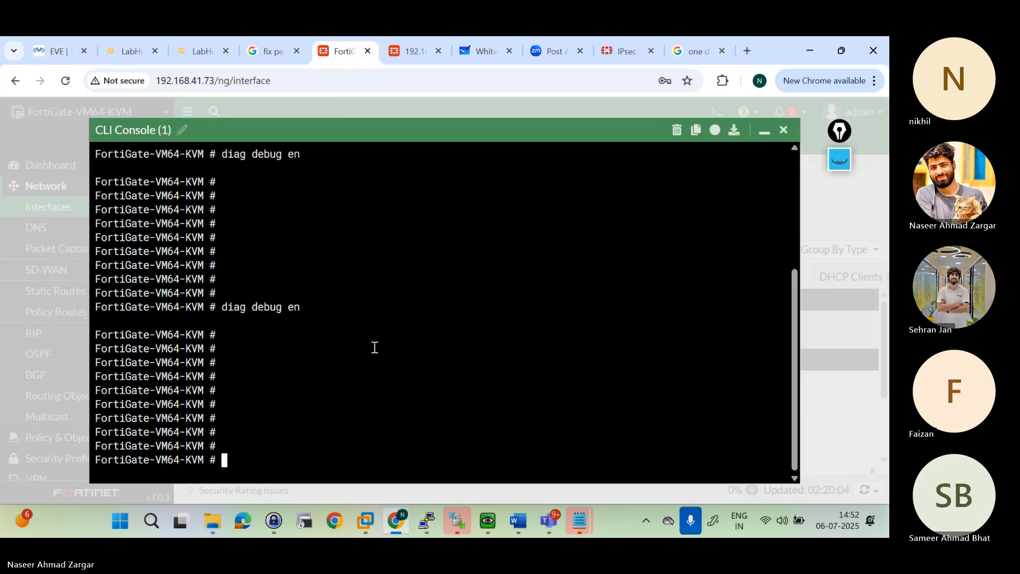
Step: Go back to the lab topology, stop the VPC4 node once more and start it again
click(61, 47)
right_click(65, 290)
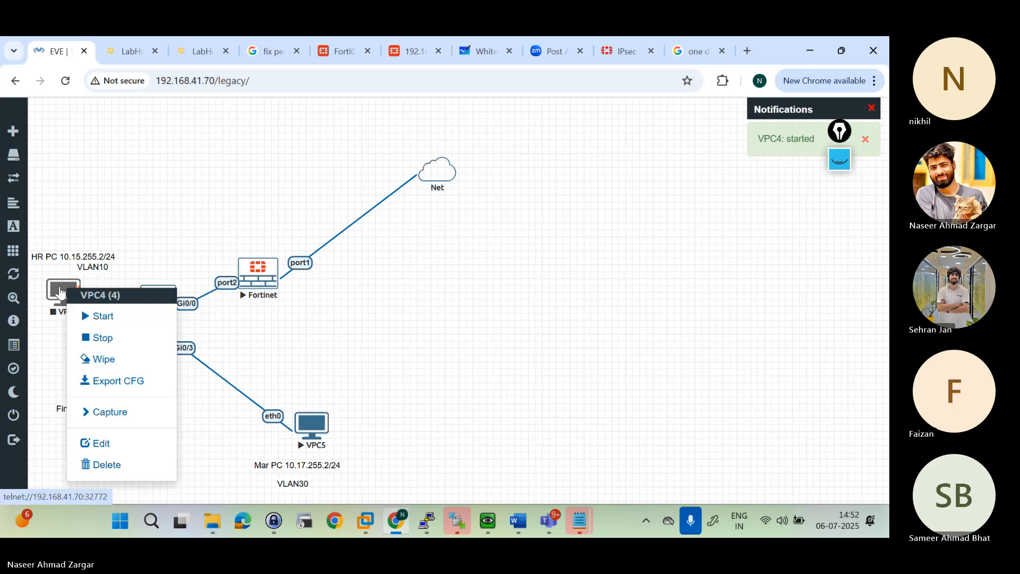
click(106, 339)
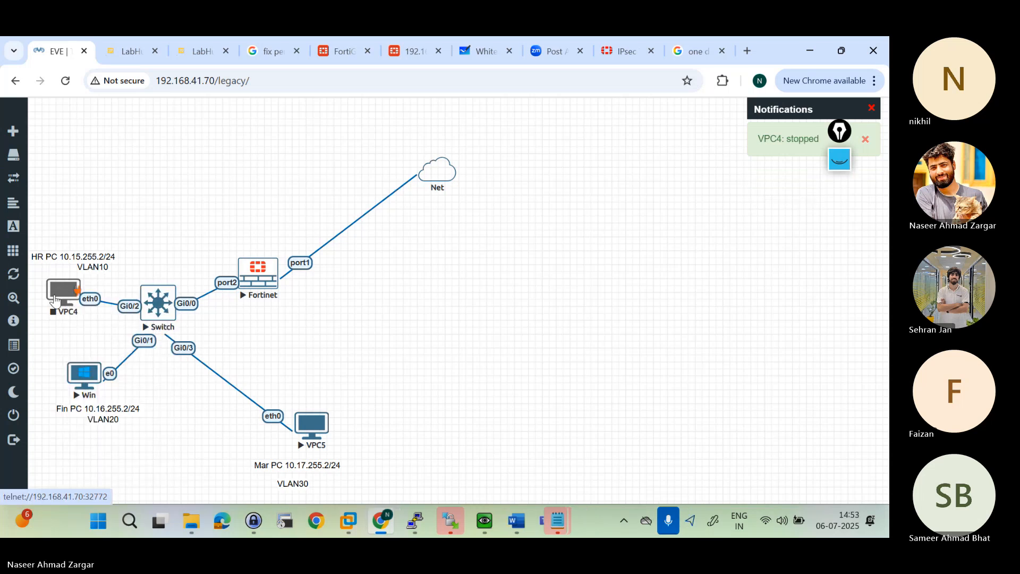
right_click(61, 298)
click(98, 330)
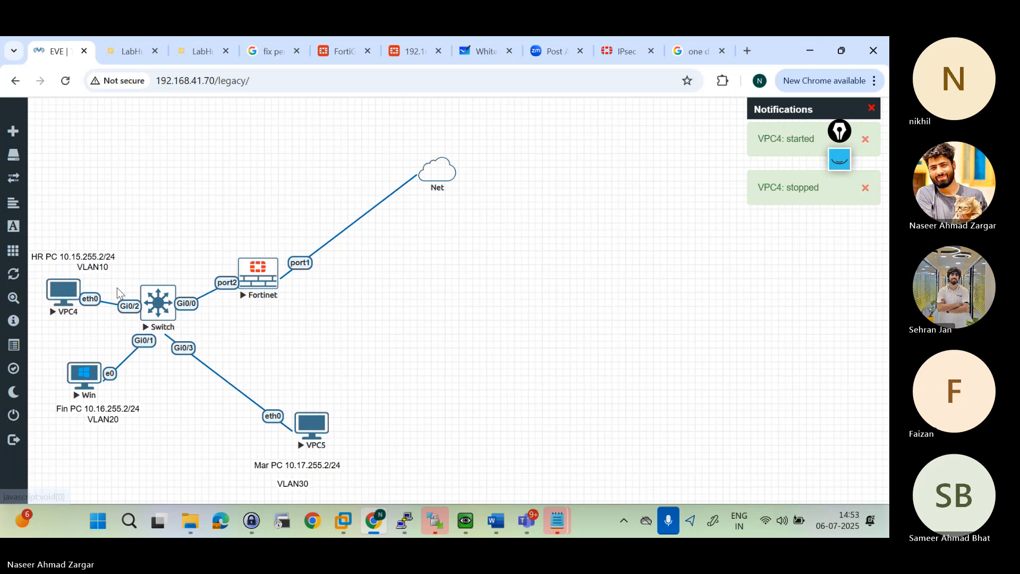
Step: Open the VPC4 console from the lab topology and display its IP settings with sh ip
click(69, 296)
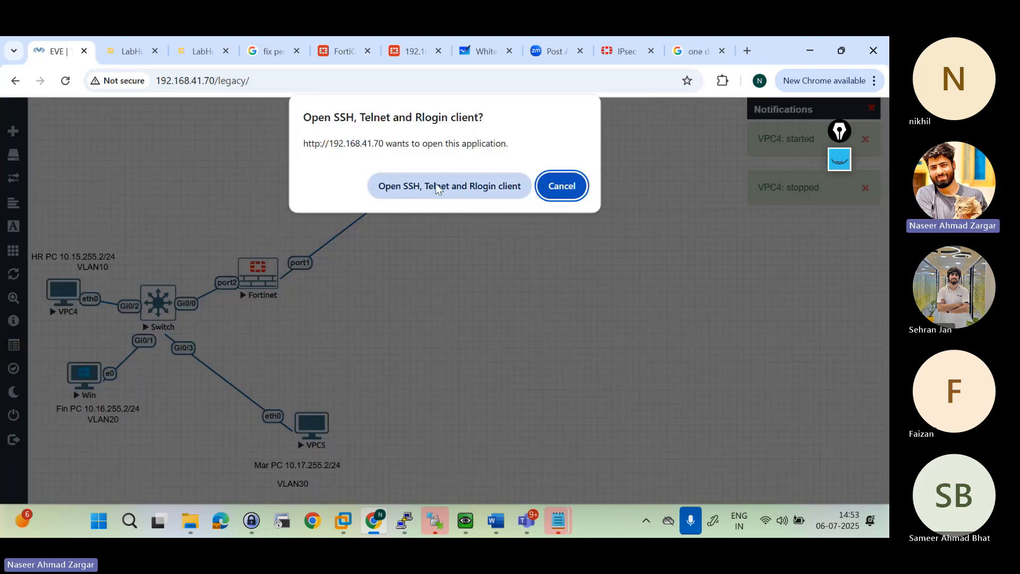
click(435, 185)
text(sh ip)
key(Return)
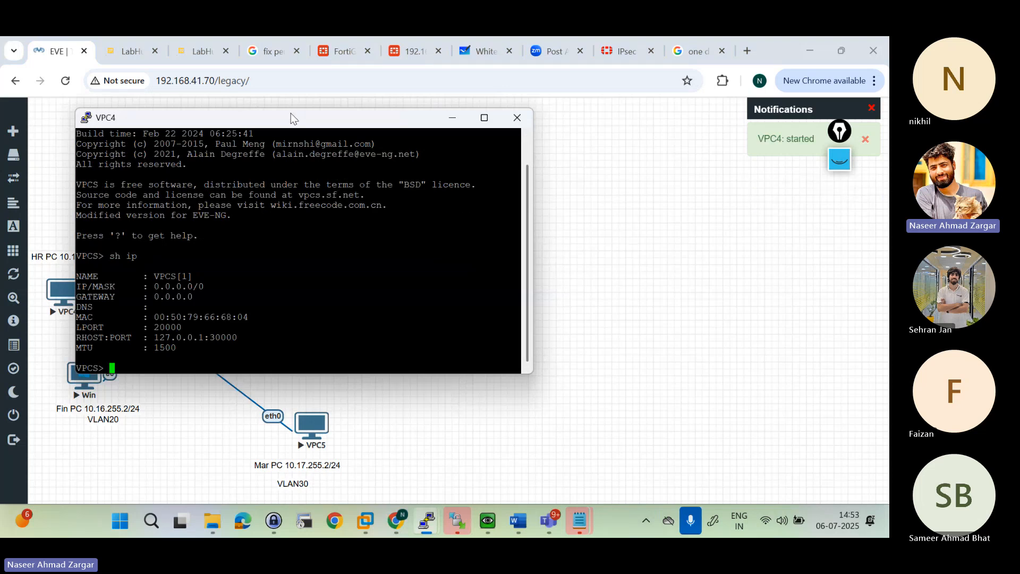
Step: Request an address for VPC4 from the DHCP server with the ip dhcp command
drag(291, 113, 477, 123)
text(ip dhc)
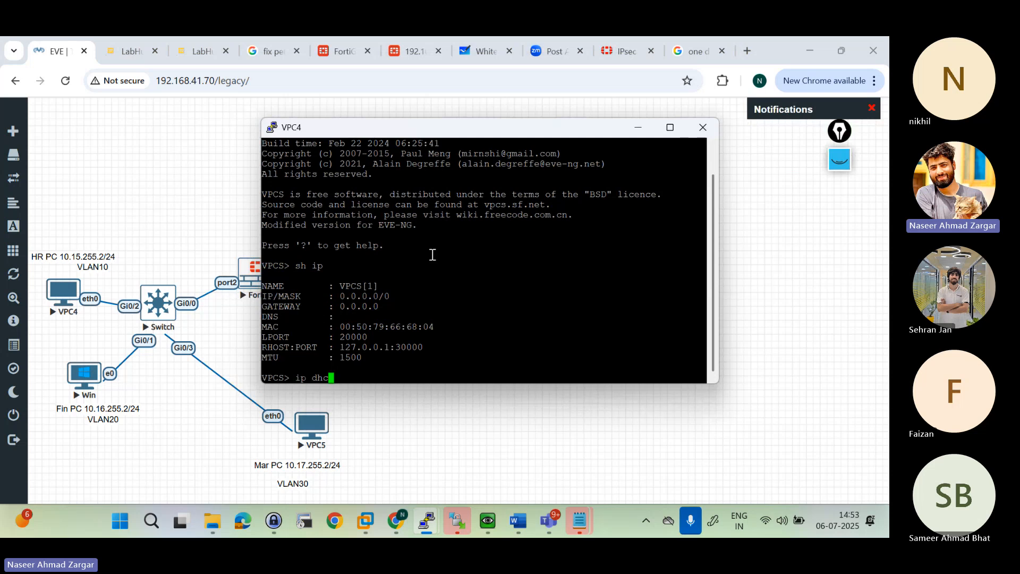
text(p)
key(Return)
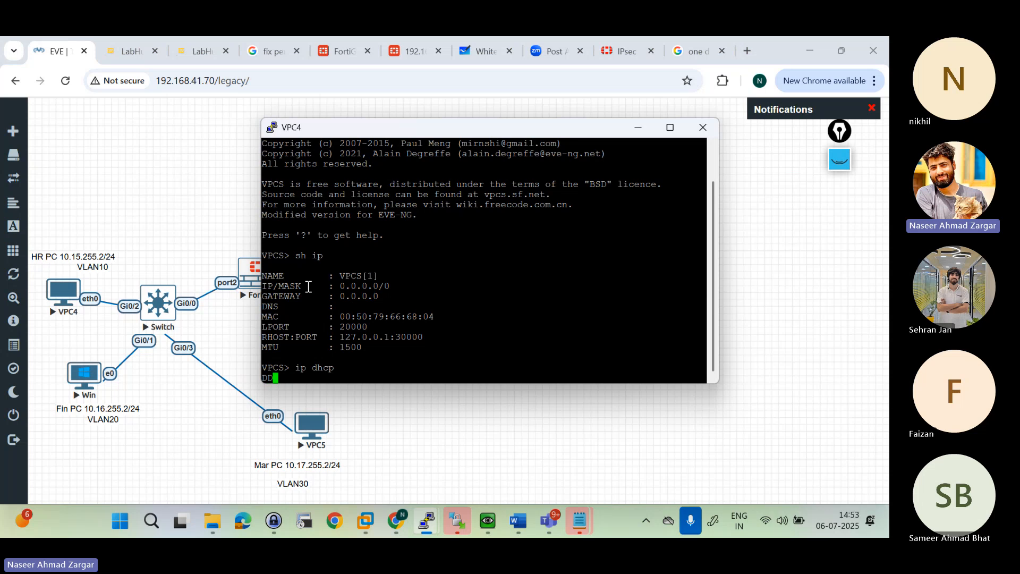
Step: Switch to the FortiGate CLI console and find the beginning of the DHCP debug output for VPC4's request
click(337, 44)
click(338, 48)
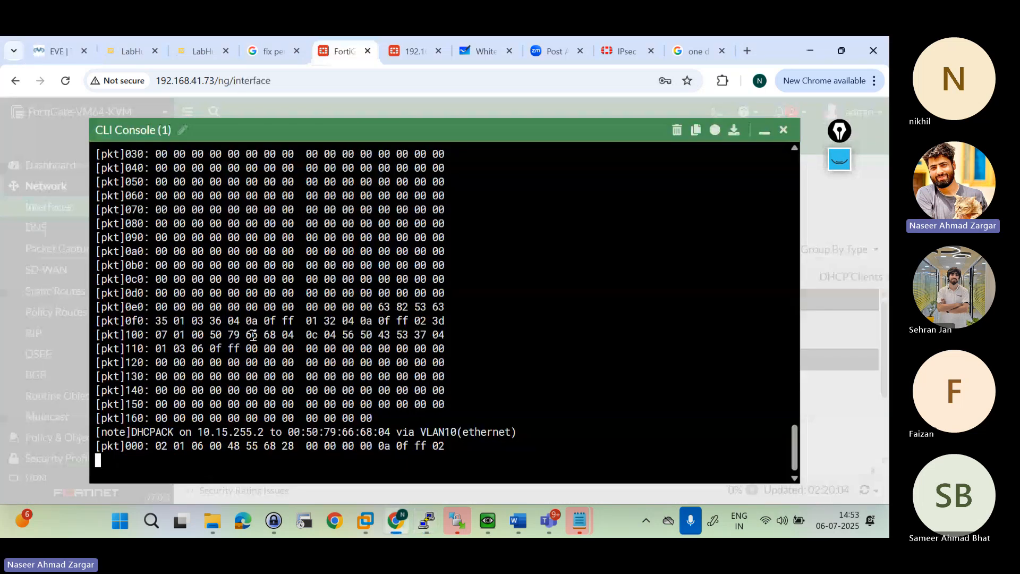
scroll(323, 430, up, 20)
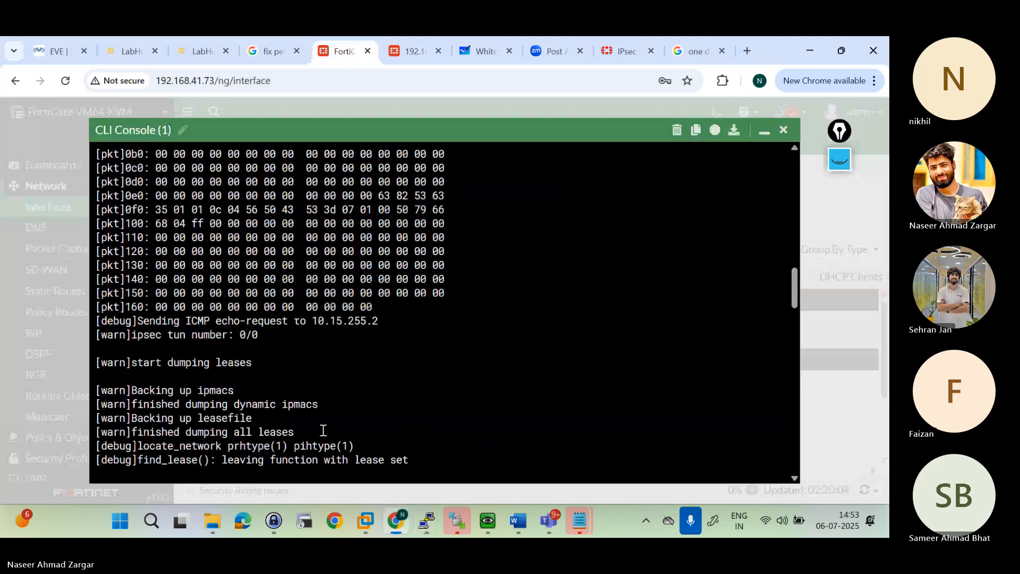
scroll(323, 430, down, 4)
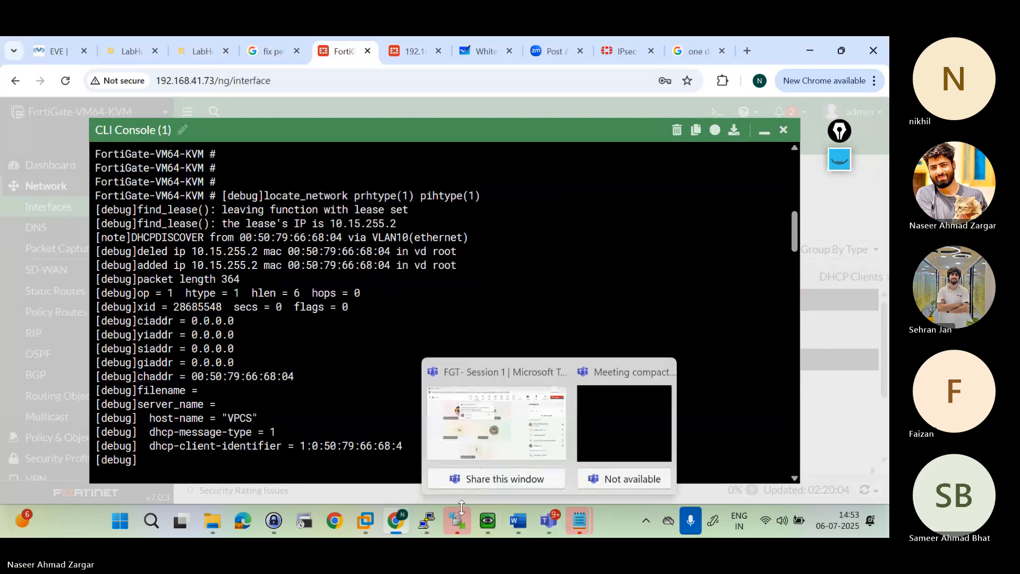
Step: Check the address leased to VPC4 in its PuTTY console, then return to the FortiGate debug output
mouse_move(427, 522)
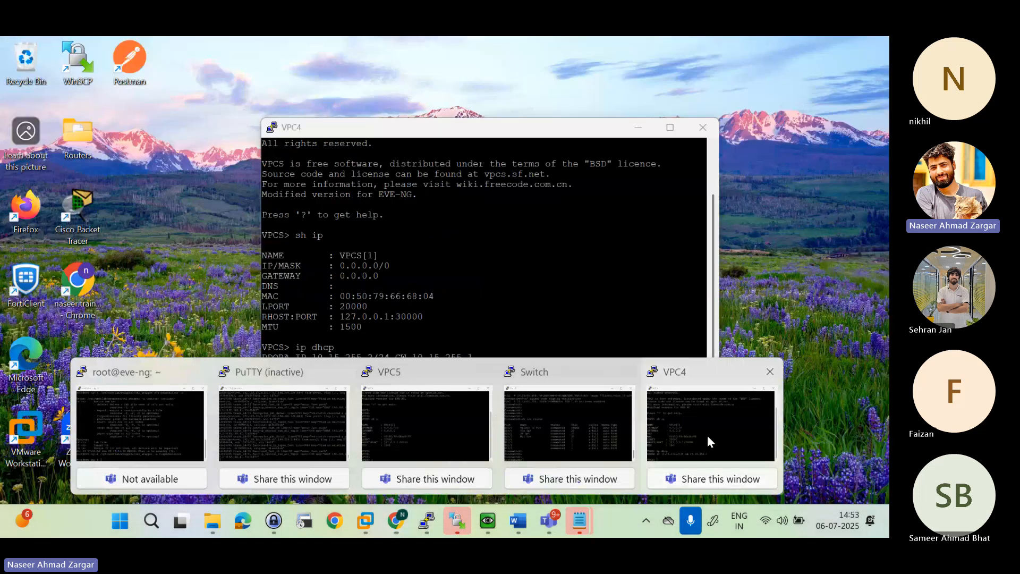
click(706, 435)
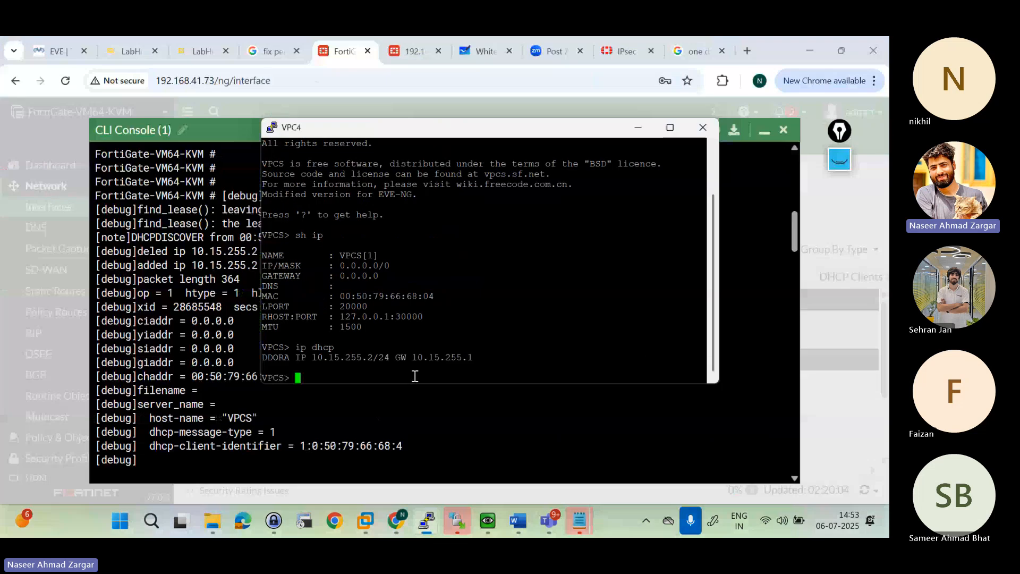
drag(363, 357, 343, 357)
click(343, 357)
click(234, 366)
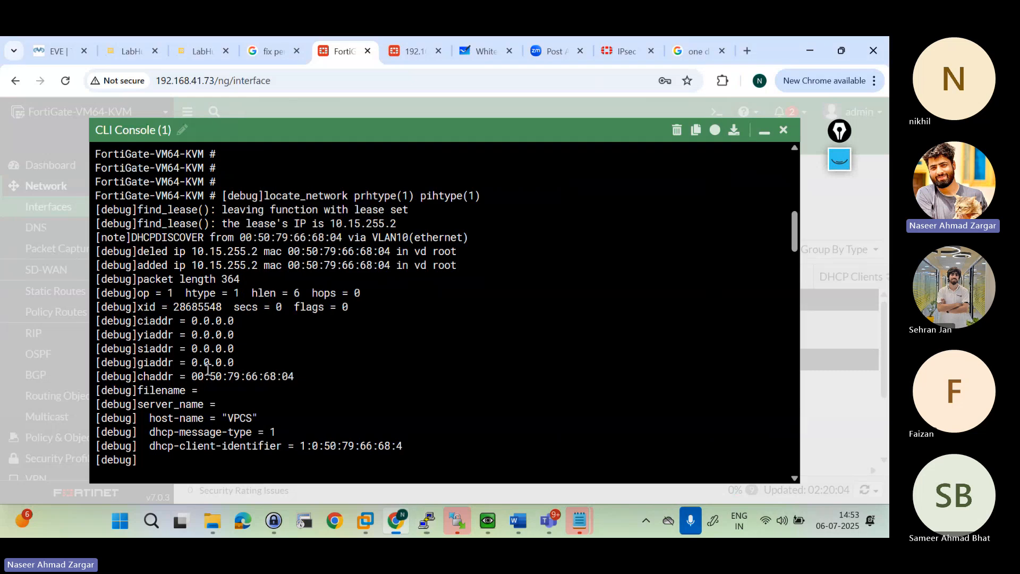
Step: Compare the client MAC address in the DHCPDISCOVER entry with the MAC address shown in the VPC4 console
scroll(259, 280, up, 1)
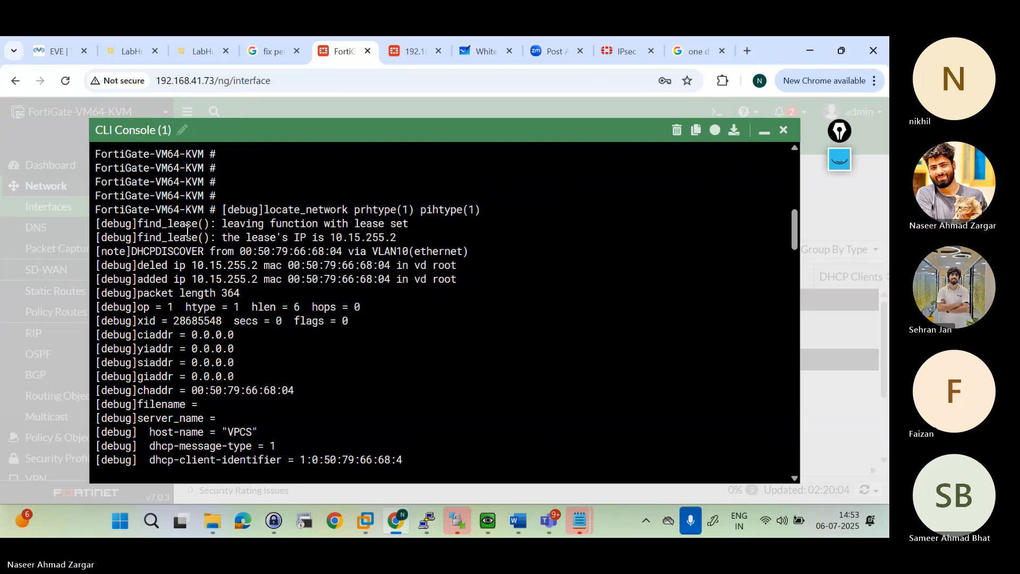
drag(192, 219, 261, 252)
click(261, 251)
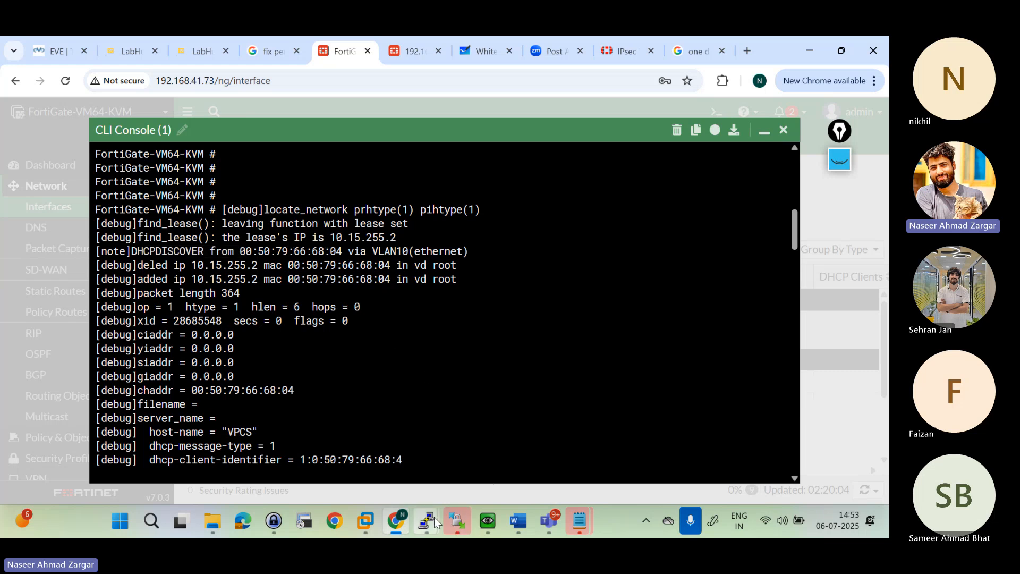
mouse_move(435, 523)
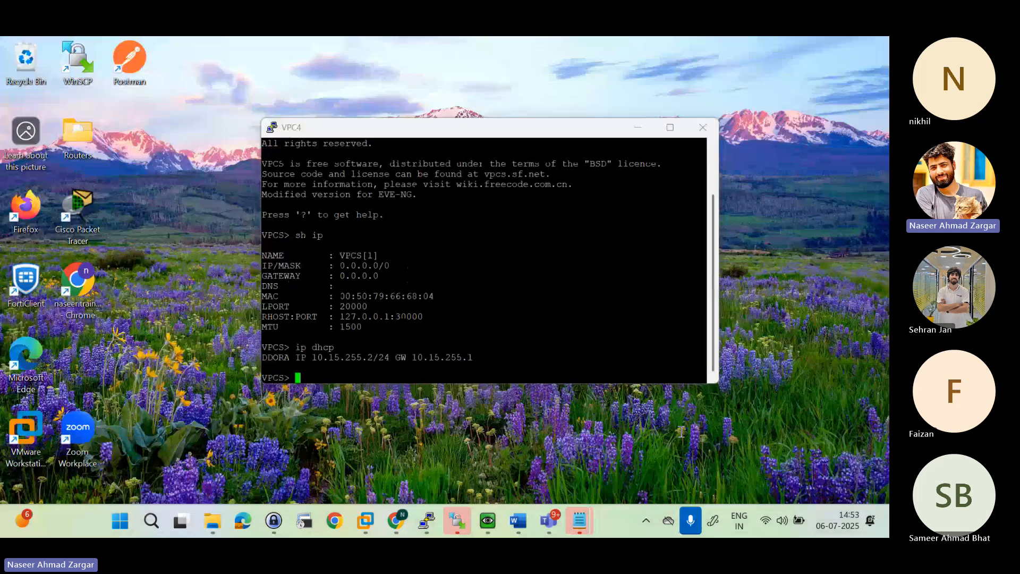
click(673, 431)
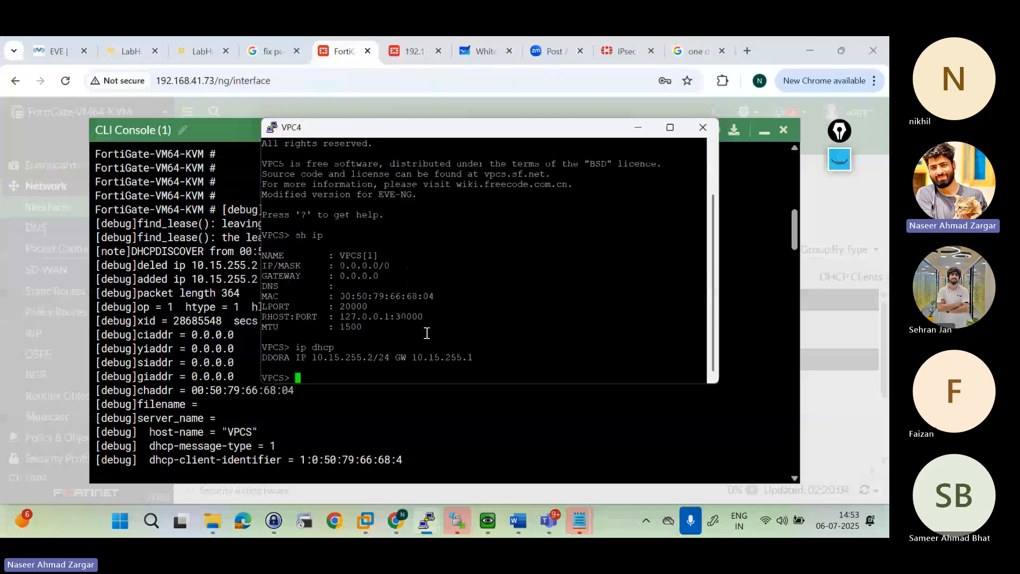
drag(338, 297, 256, 307)
click(120, 357)
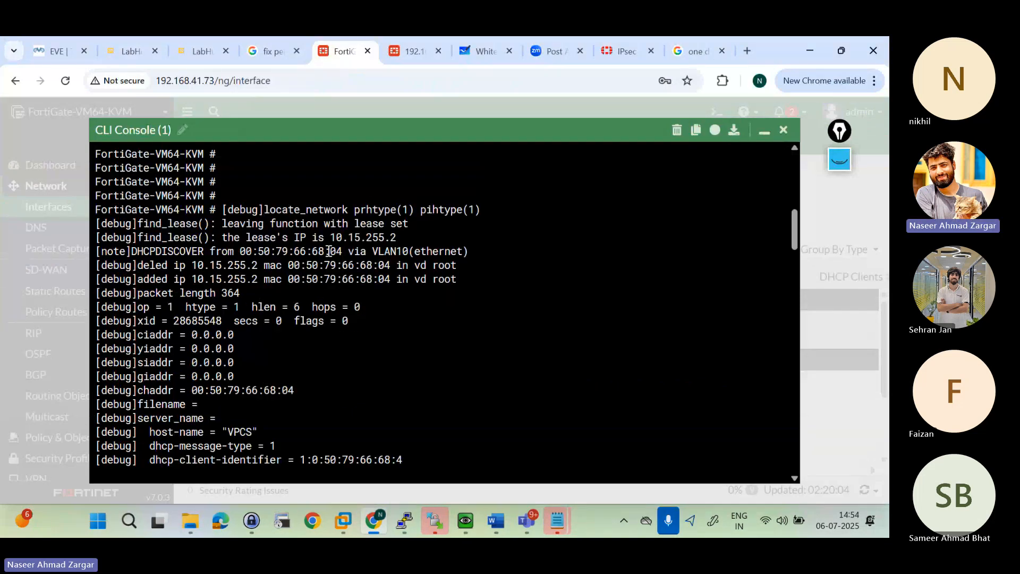
Step: Examine the VLAN interface, lease line and packet fields of the DHCPDISCOVER message in the debug output
drag(375, 252, 465, 251)
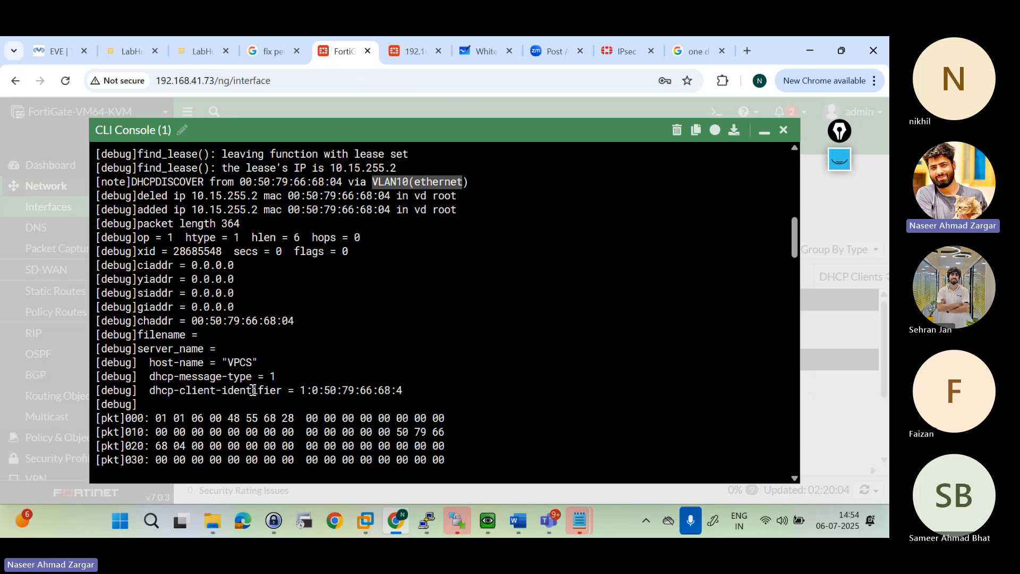
scroll(253, 390, down, 1)
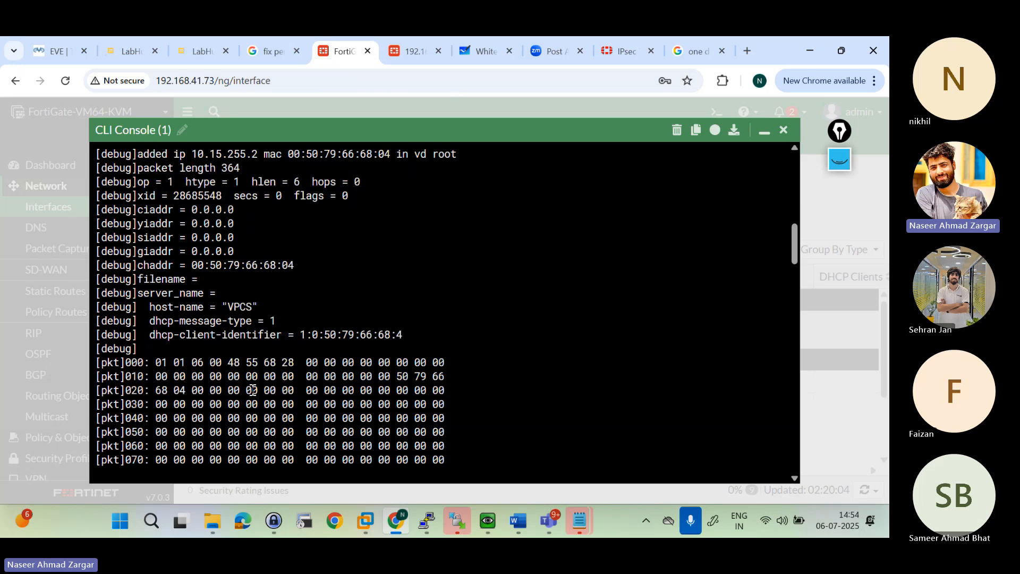
scroll(253, 390, up, 1)
scroll(253, 390, down, 2)
scroll(253, 389, up, 1)
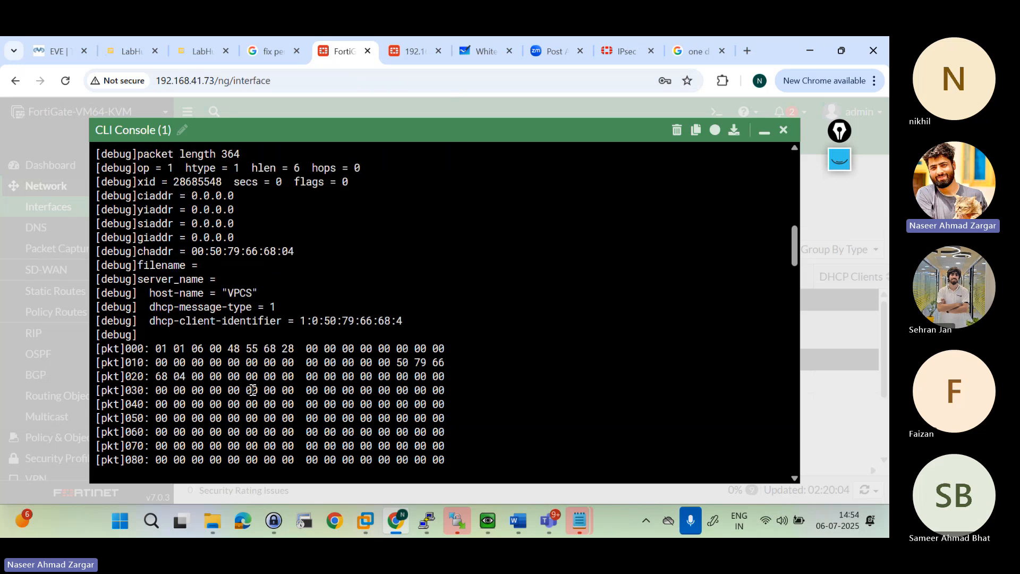
scroll(253, 390, up, 3)
drag(137, 237, 192, 252)
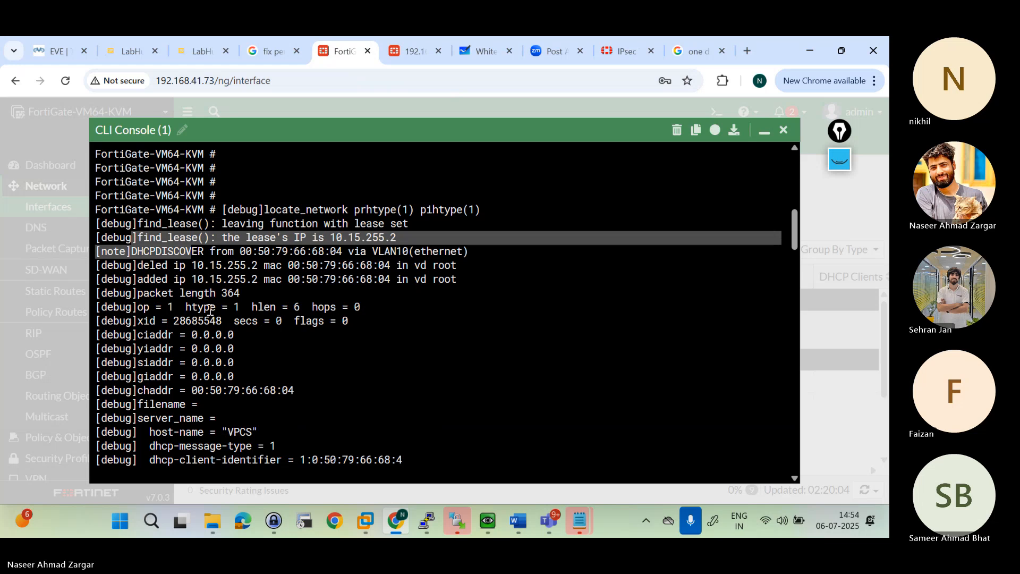
Step: Examine the ICMP echo-request entry that follows the DHCPDISCOVER packet dump, highlighting its text
scroll(210, 311, down, 8)
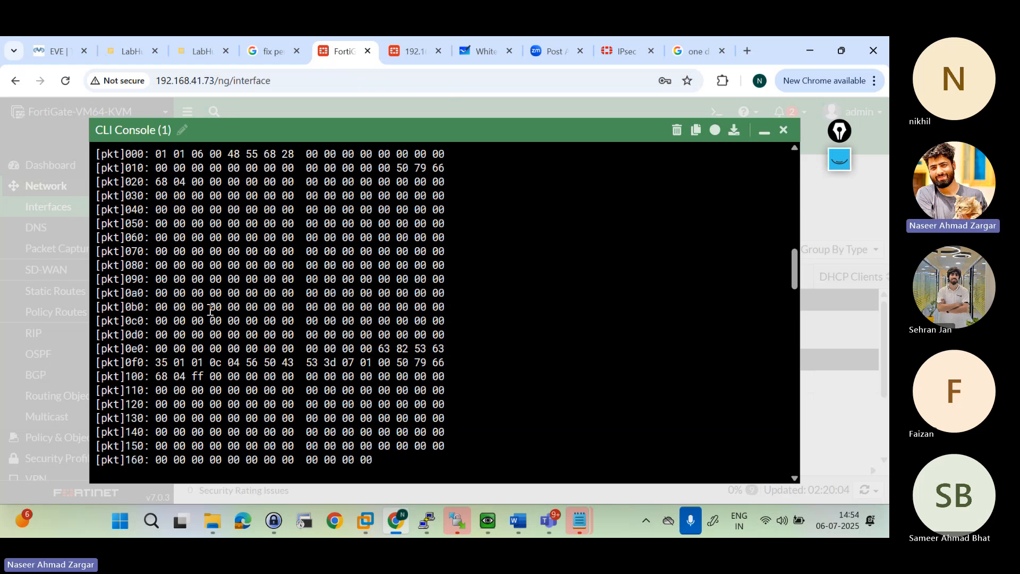
scroll(210, 311, down, 4)
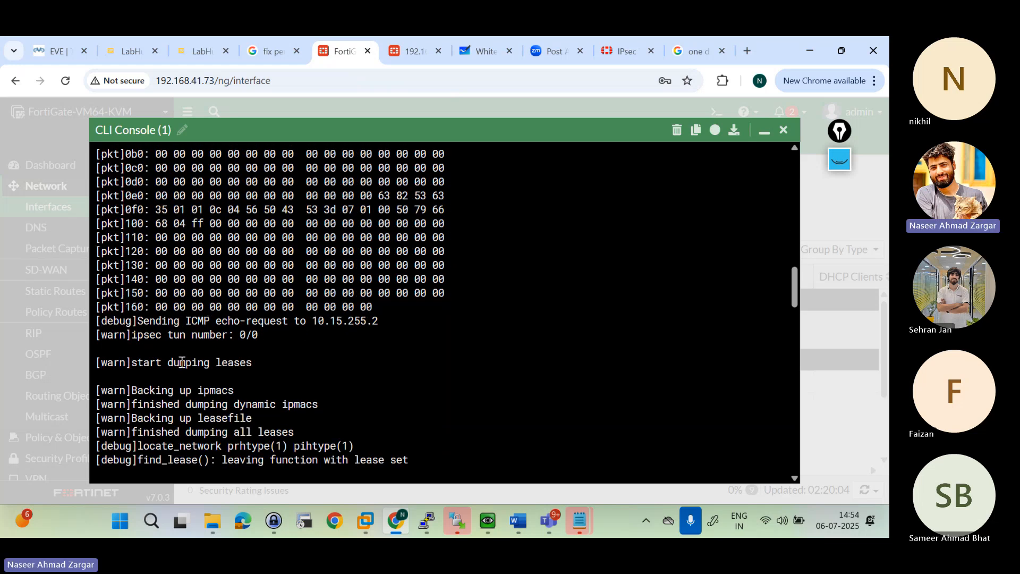
drag(121, 328, 376, 321)
click(182, 323)
drag(183, 322, 402, 322)
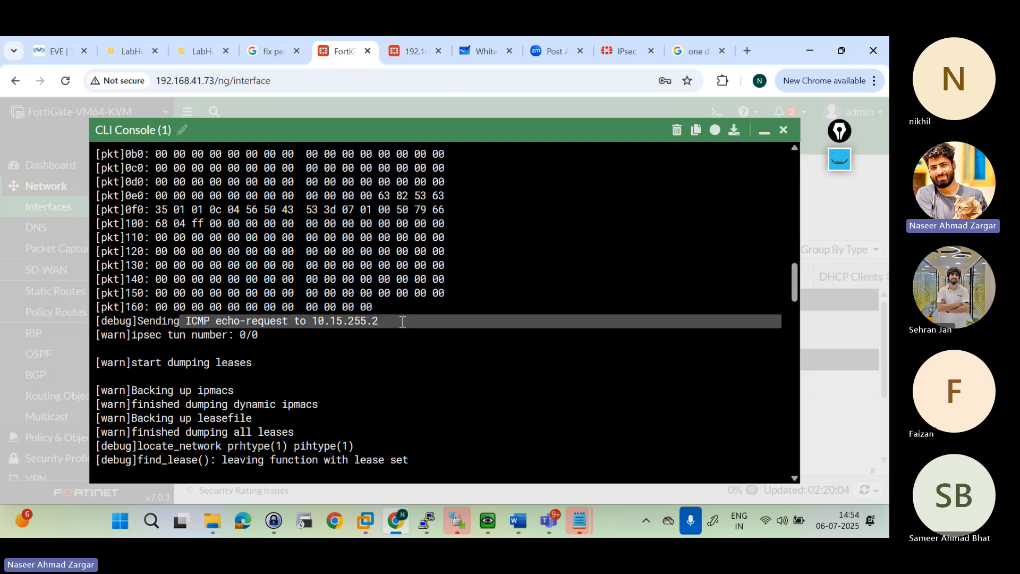
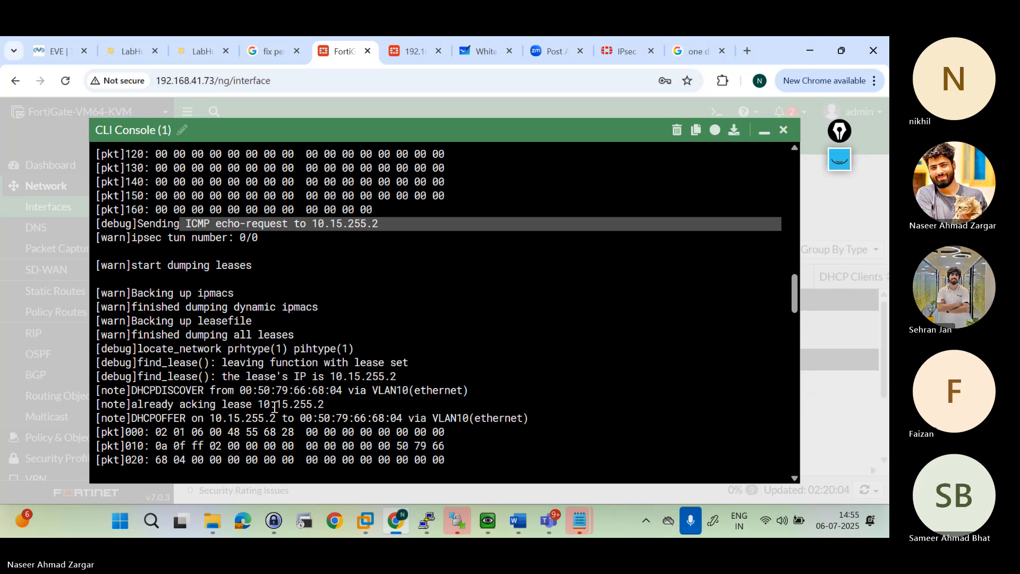
Step: Examine the DHCPOFFER entry for VLAN10 and the ICMP echo-request entry before it in the debug output
drag(114, 420, 429, 421)
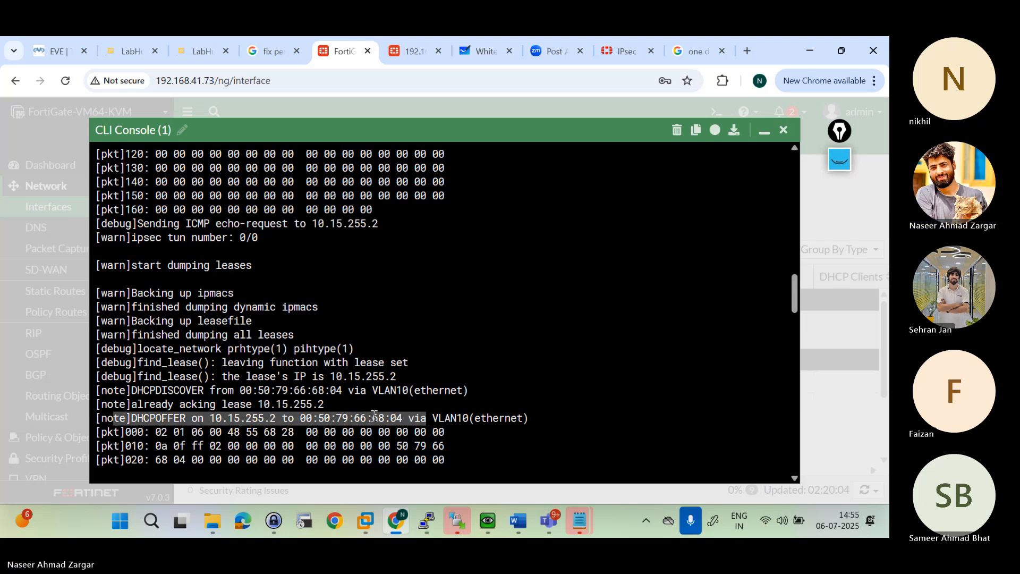
click(212, 421)
drag(148, 418, 266, 418)
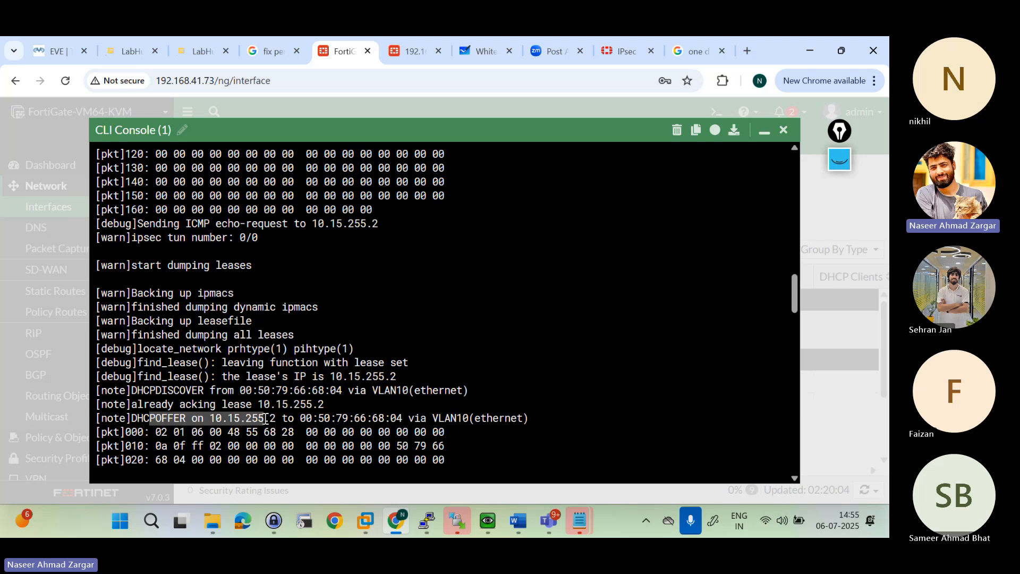
click(420, 414)
scroll(419, 417, down, 4)
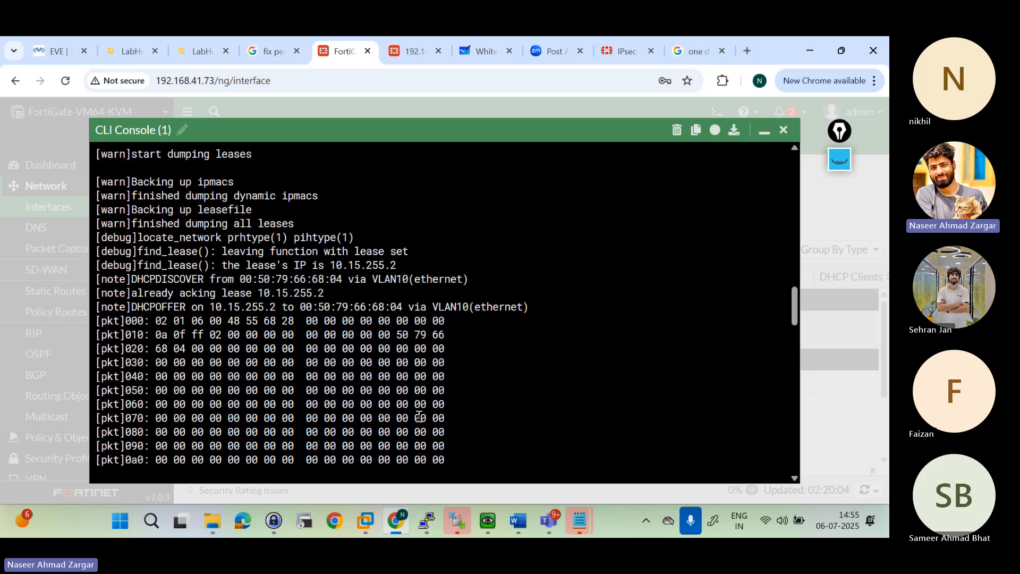
drag(155, 308, 276, 314)
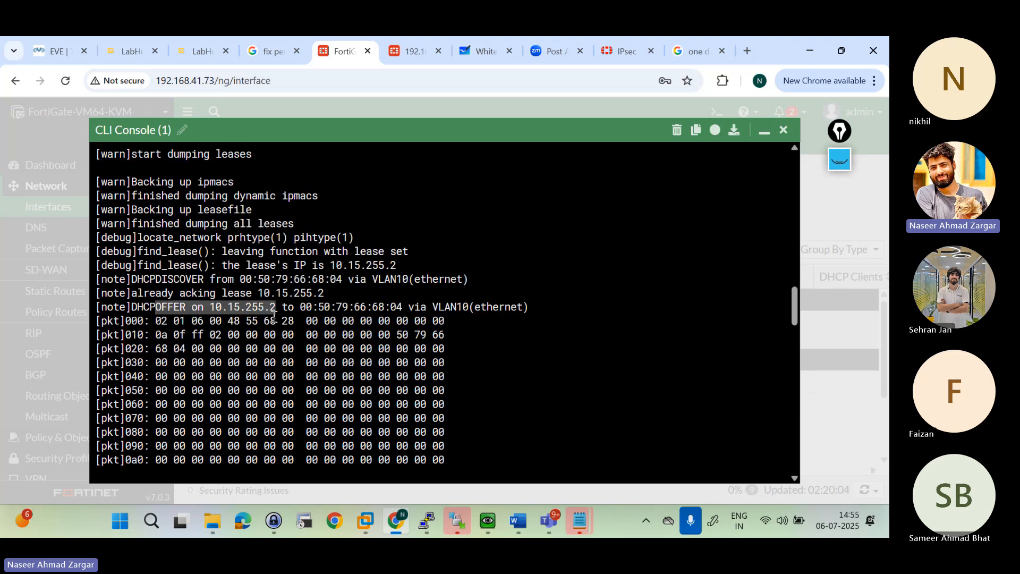
scroll(273, 315, up, 4)
drag(137, 293, 356, 293)
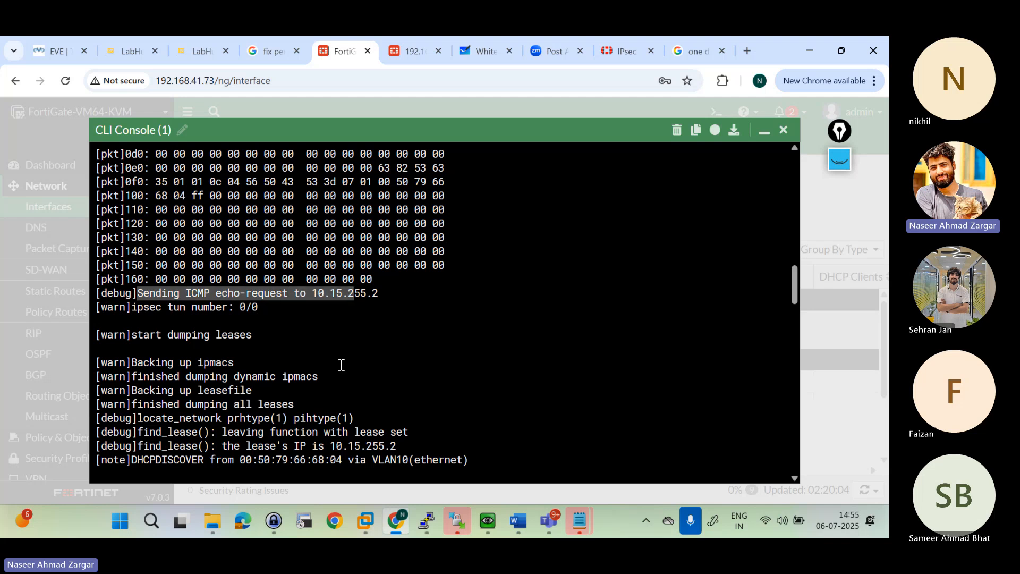
scroll(341, 365, down, 6)
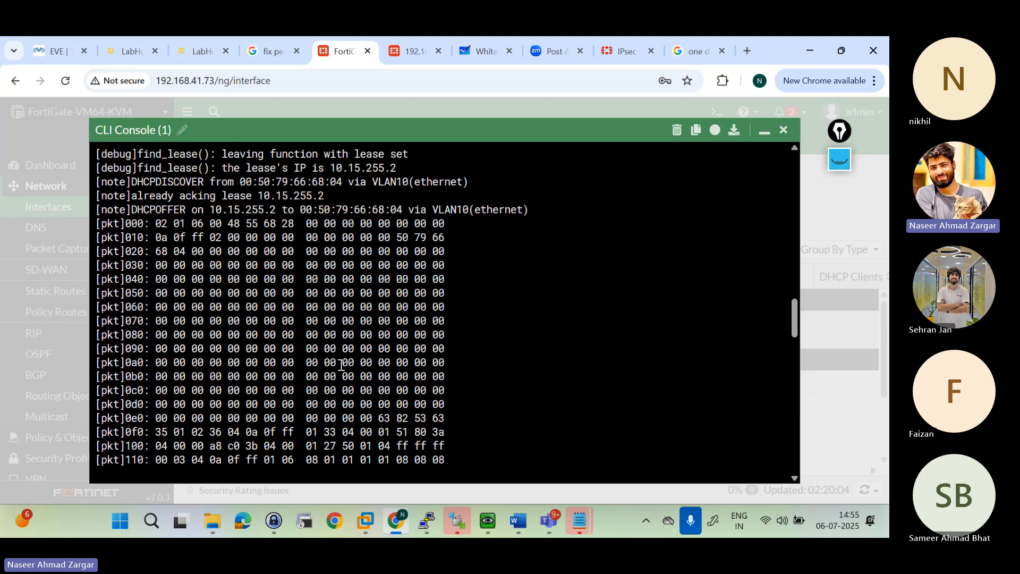
Step: Examine the DHCPREQUEST entry and its packet fields, checking VPC4 in the EVE-NG topology in between
scroll(341, 365, down, 4)
drag(131, 432, 217, 432)
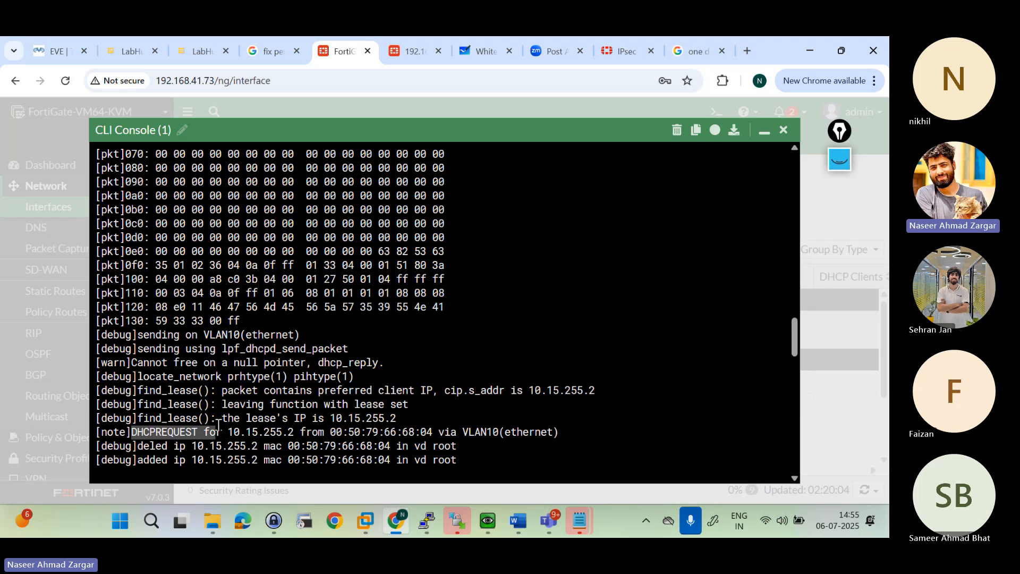
click(50, 46)
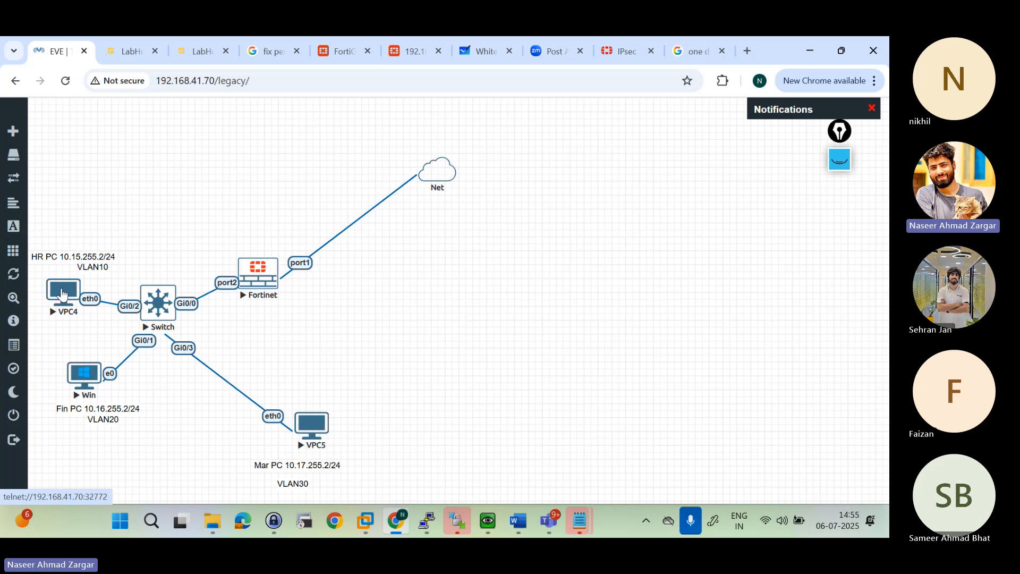
click(412, 52)
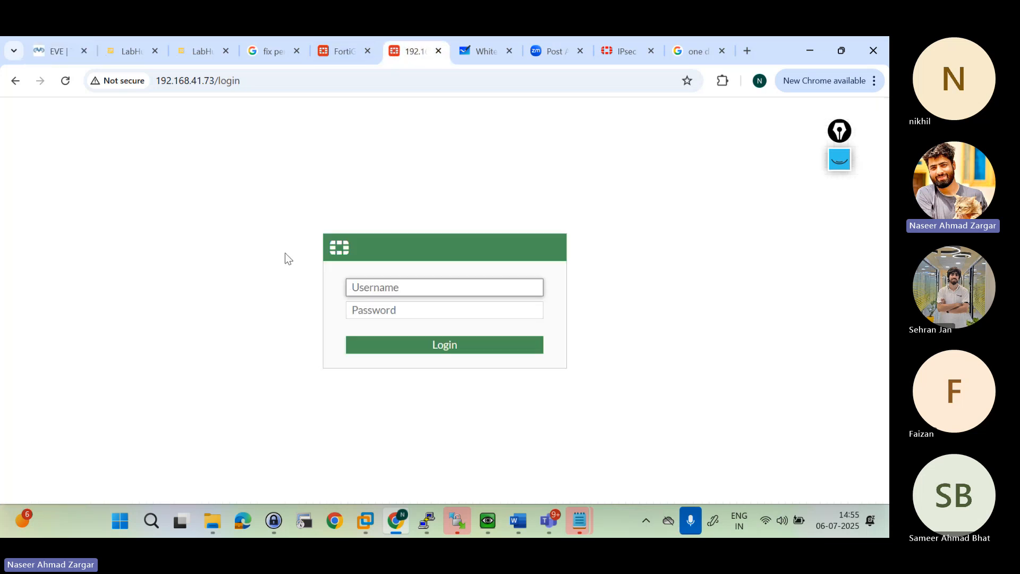
click(336, 47)
scroll(164, 449, down, 2)
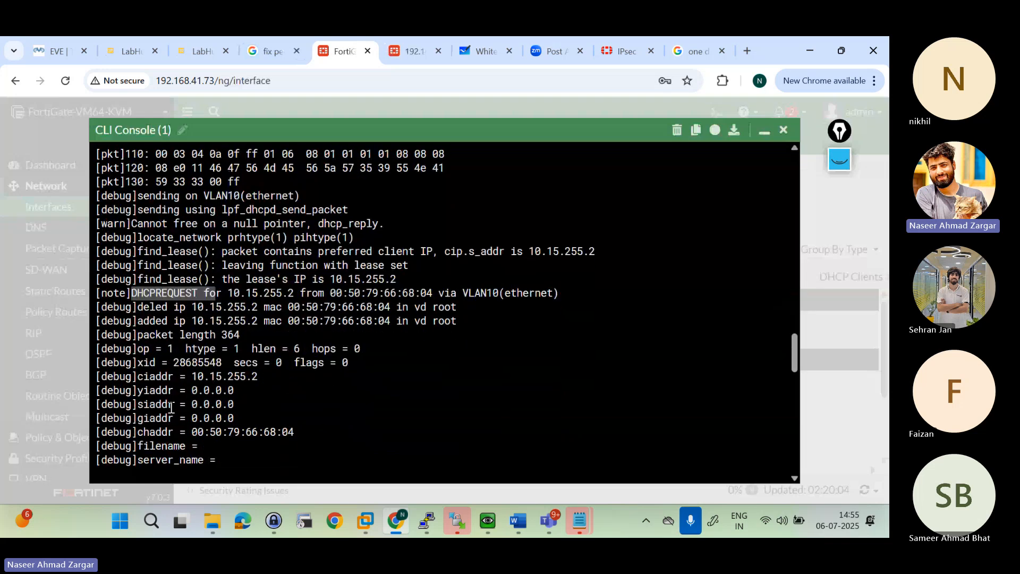
click(147, 292)
scroll(181, 431, down, 7)
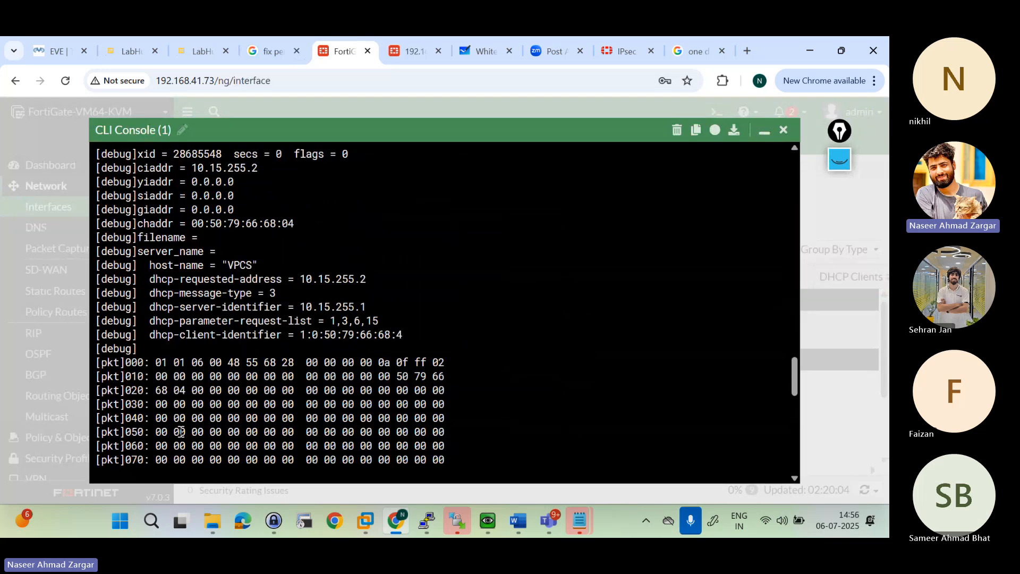
Step: Examine the DHCPACK entry for VLAN10, then go to the end of the debug output and bring up a fresh CLI prompt
scroll(182, 431, down, 2)
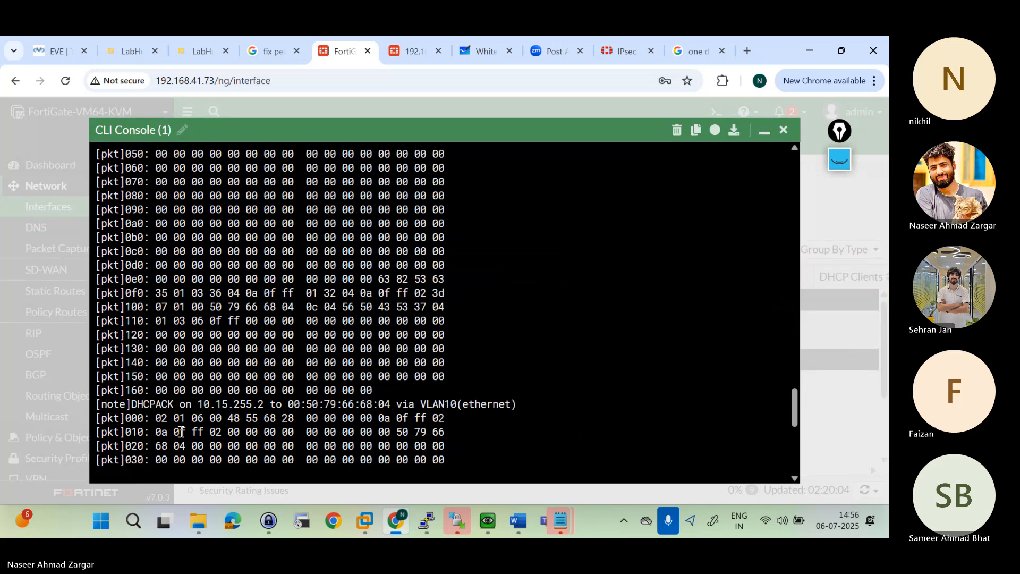
drag(120, 392, 433, 392)
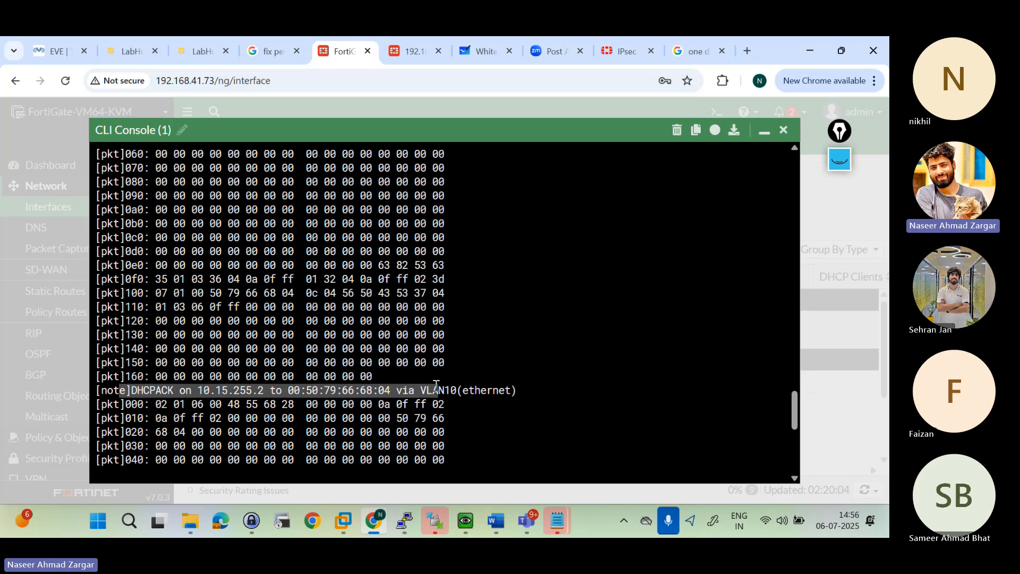
click(487, 392)
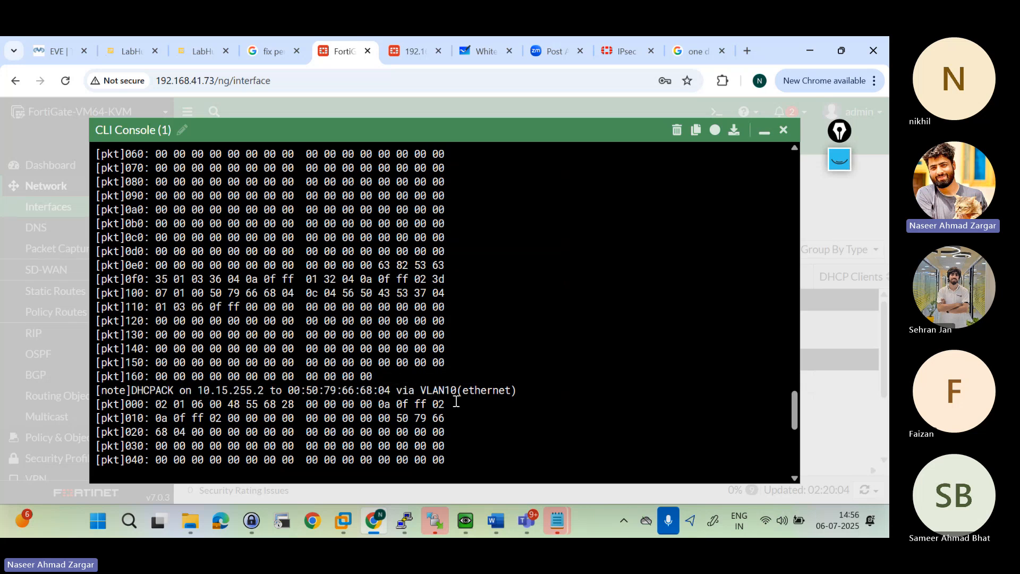
scroll(467, 399, down, 4)
scroll(456, 401, down, 4)
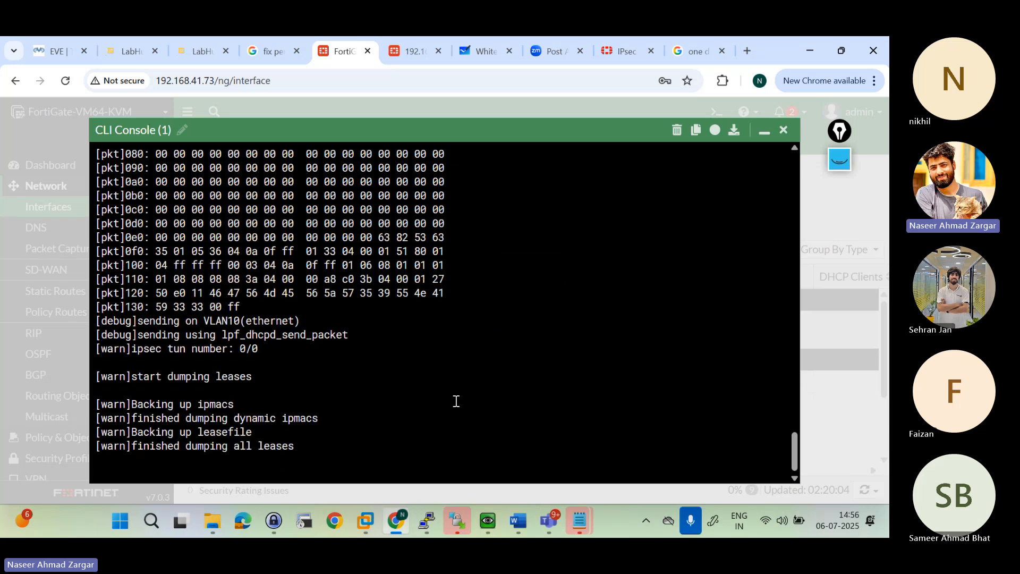
key(Return)
key(Return)
key(Return)
key(Return)
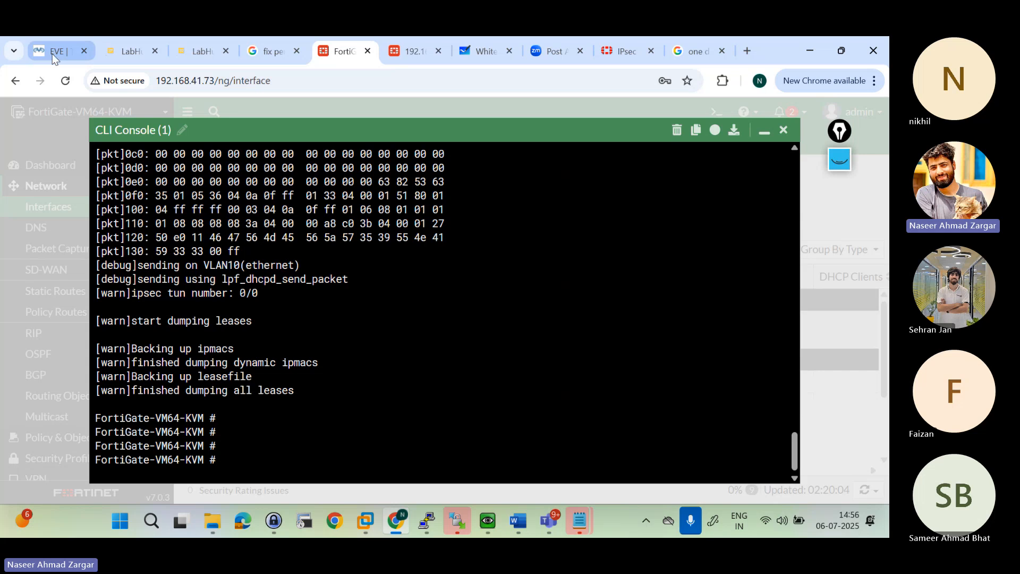
click(52, 53)
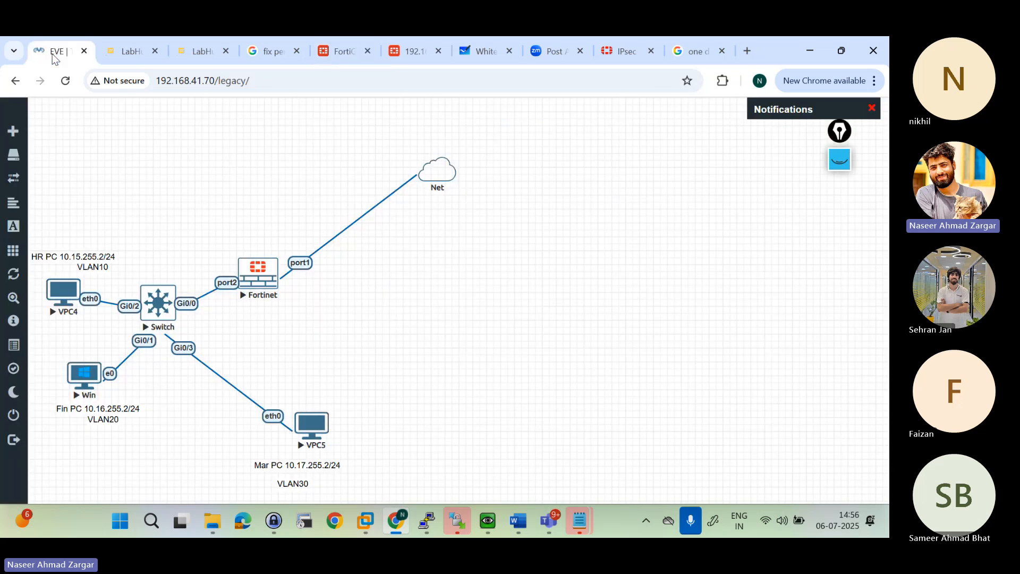
click(405, 58)
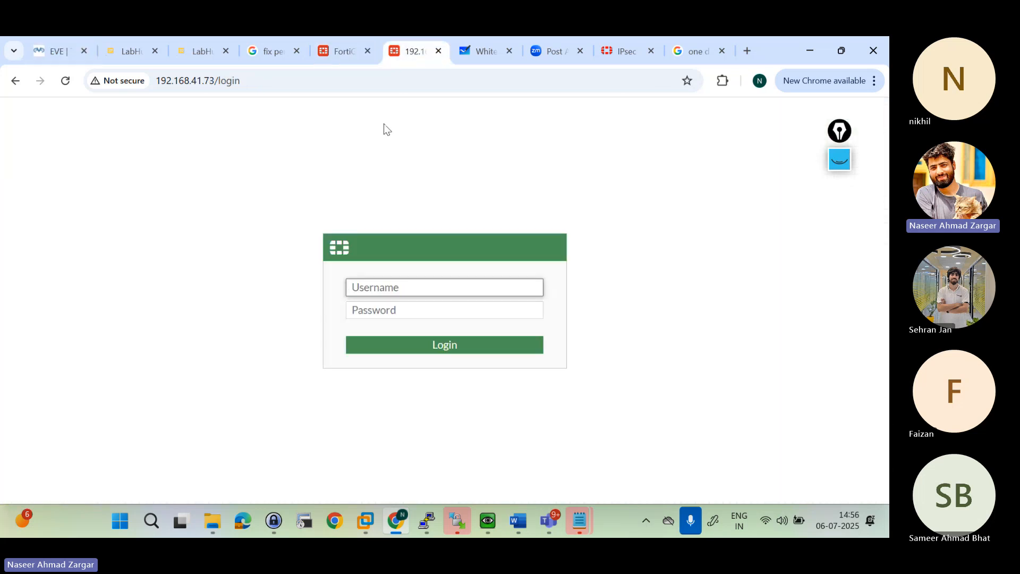
click(340, 51)
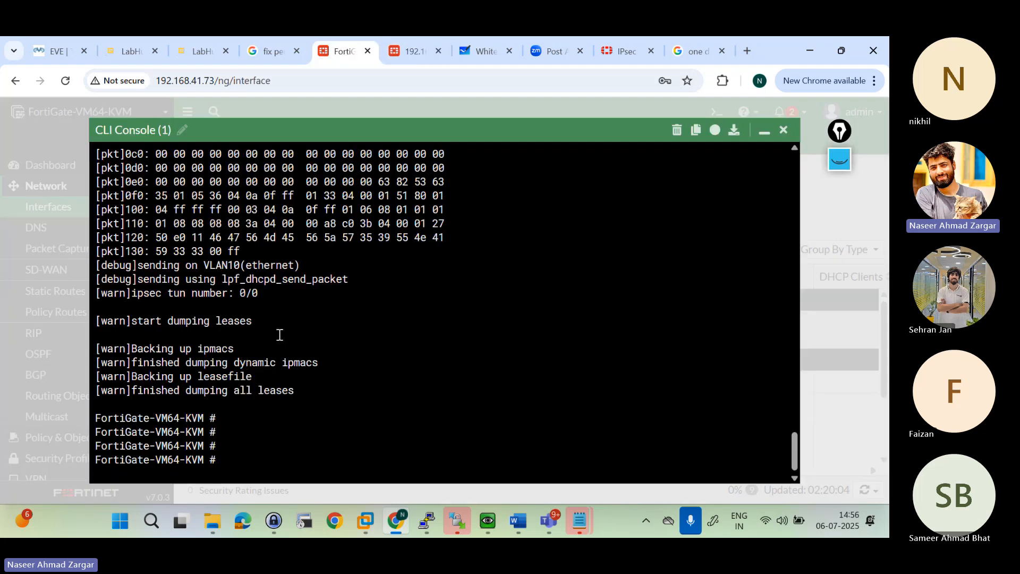
Step: Close the CLI console and open the HR (VLAN10) interface under LAN (port2) for editing
click(782, 134)
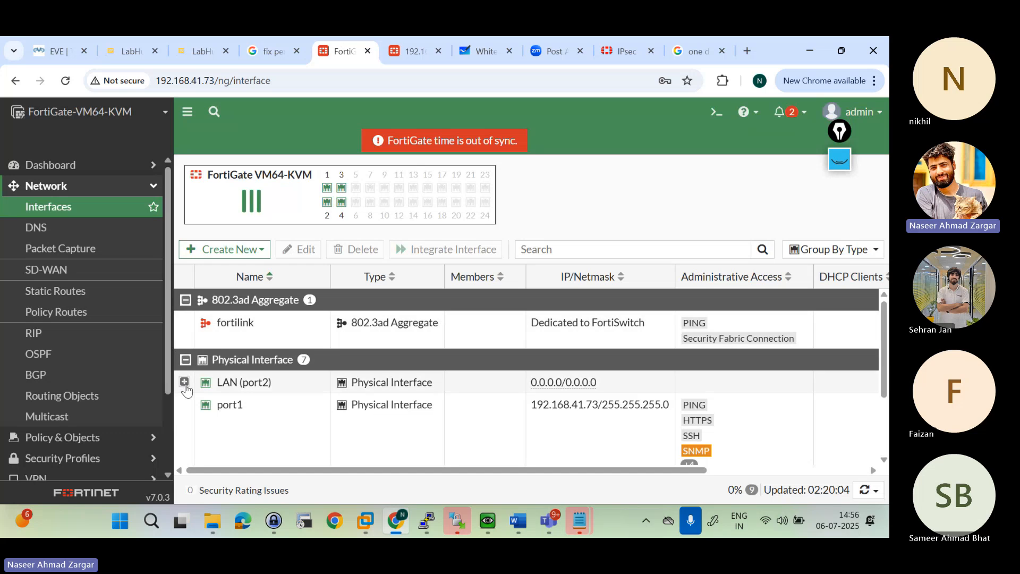
click(184, 382)
scroll(279, 367, down, 5)
scroll(279, 364, up, 2)
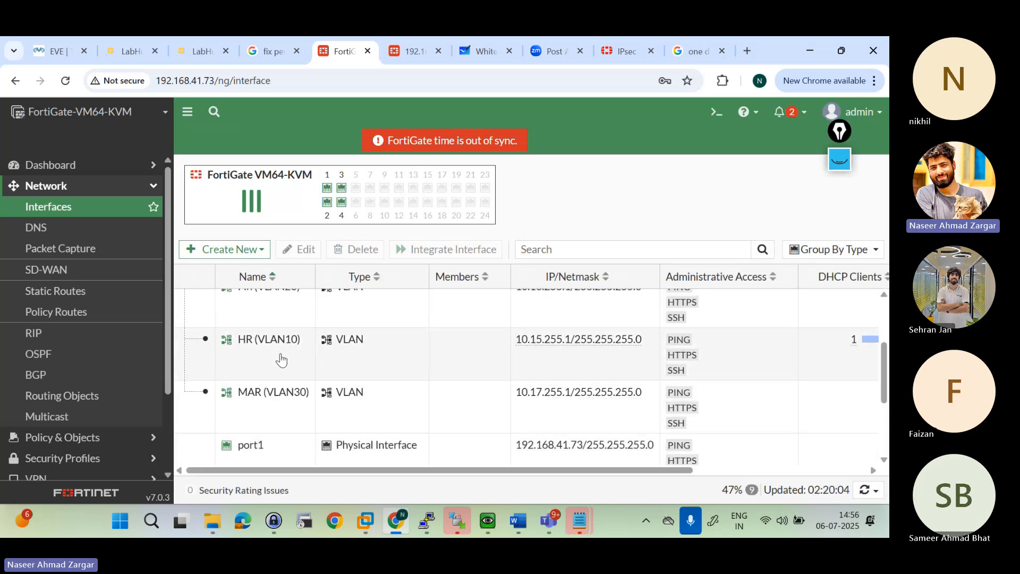
double_click(276, 364)
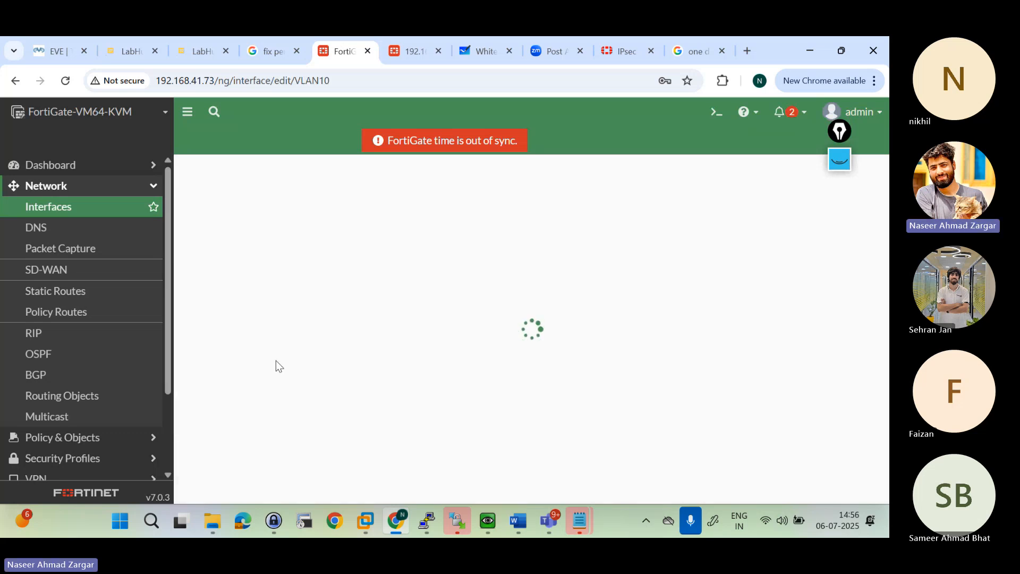
Step: Expand the advanced DHCP server settings of VLAN10 and locate the IP Address Assignment Rules section
scroll(276, 365, down, 10)
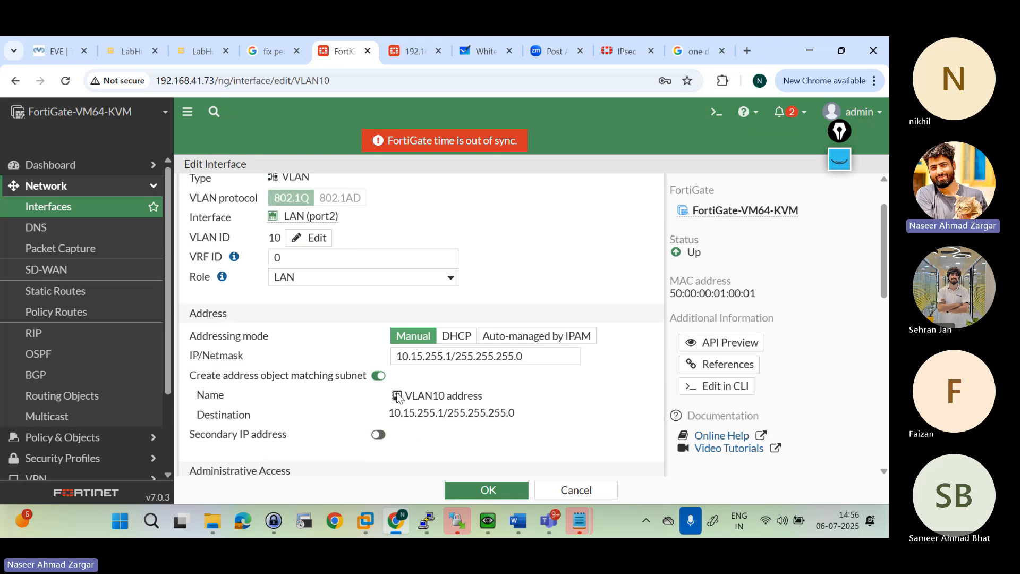
scroll(399, 398, up, 3)
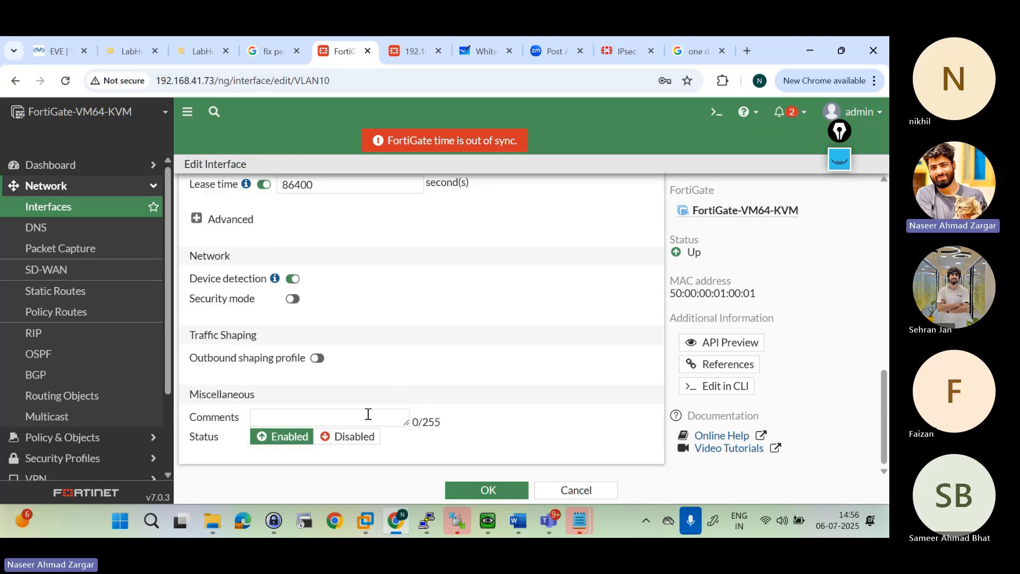
scroll(336, 349, up, 10)
scroll(336, 349, down, 5)
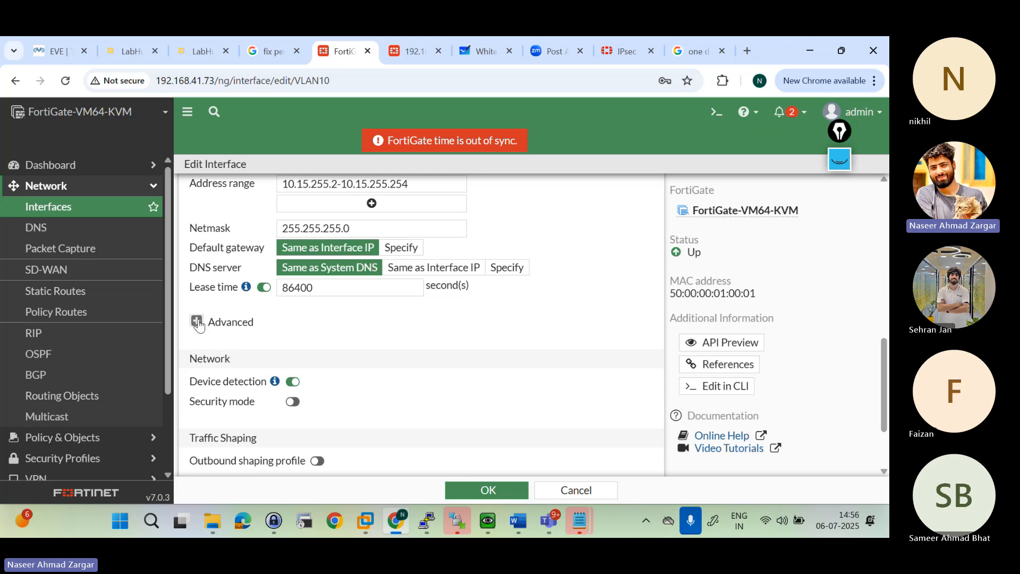
click(197, 321)
scroll(420, 342, down, 10)
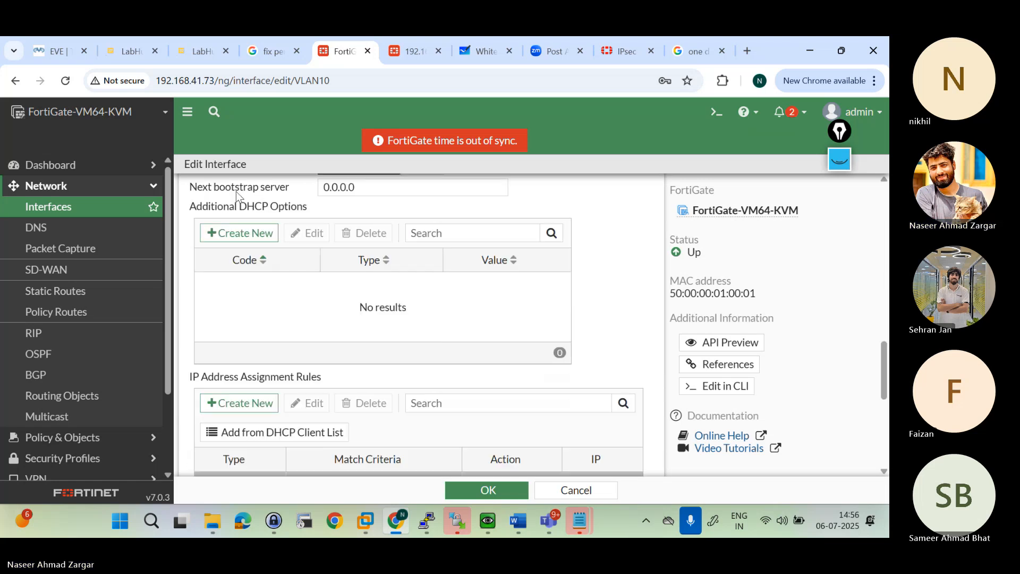
drag(200, 234, 325, 242)
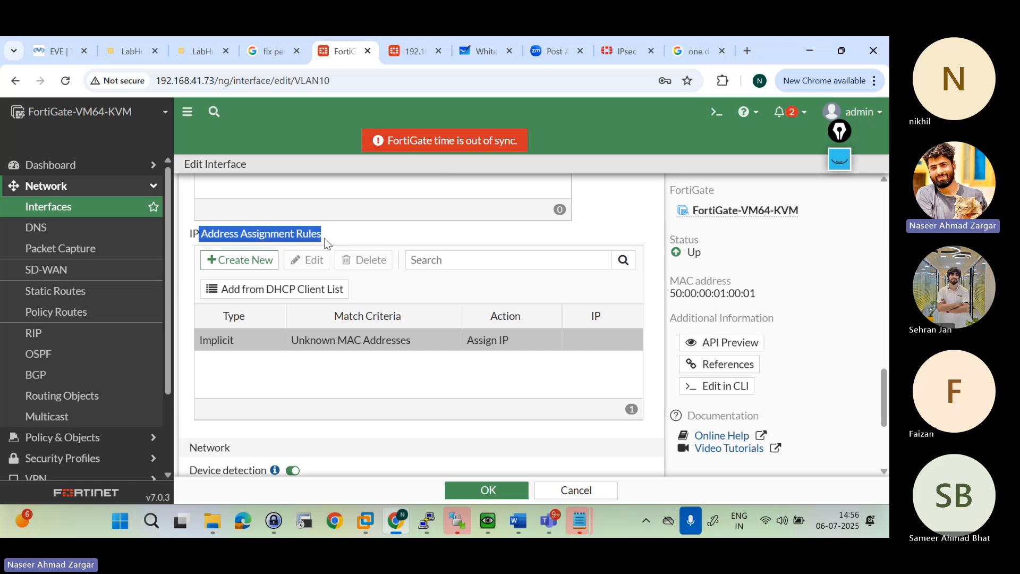
click(192, 231)
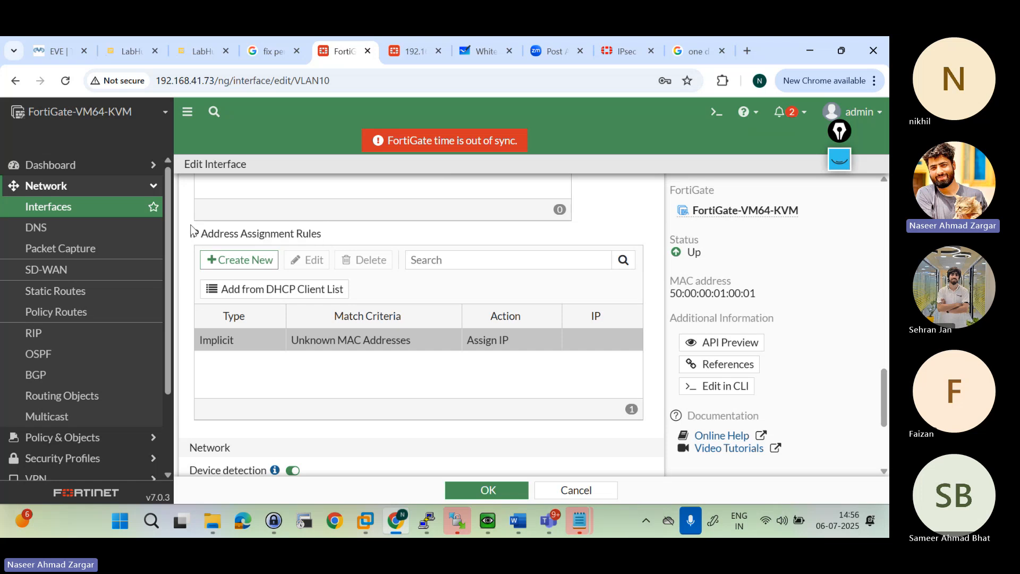
Step: Start a new MAC Address assignment rule and enter VPC4's MAC address 00:50:79:66:68:04, copied from its PuTTY console
click(245, 264)
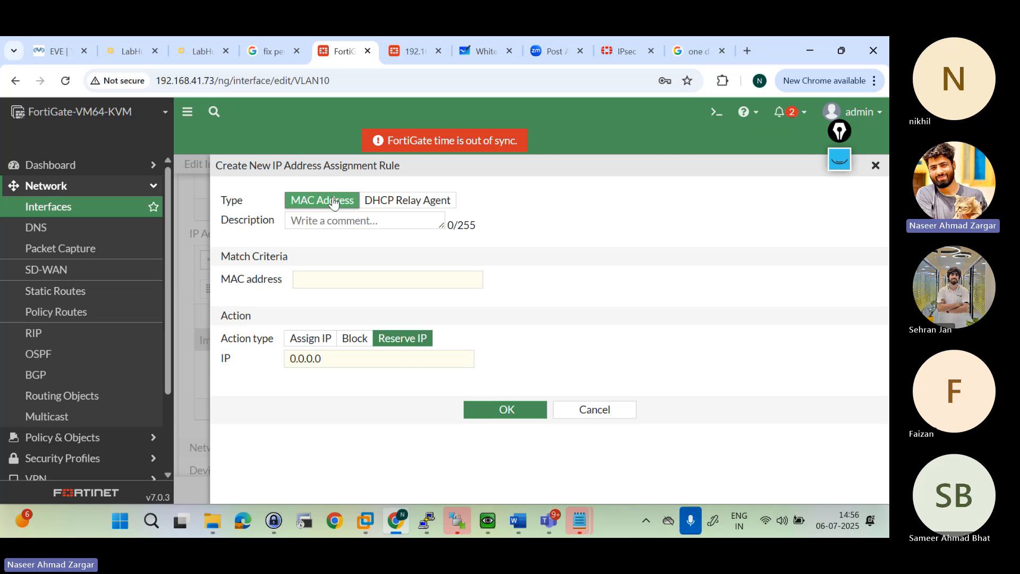
click(329, 278)
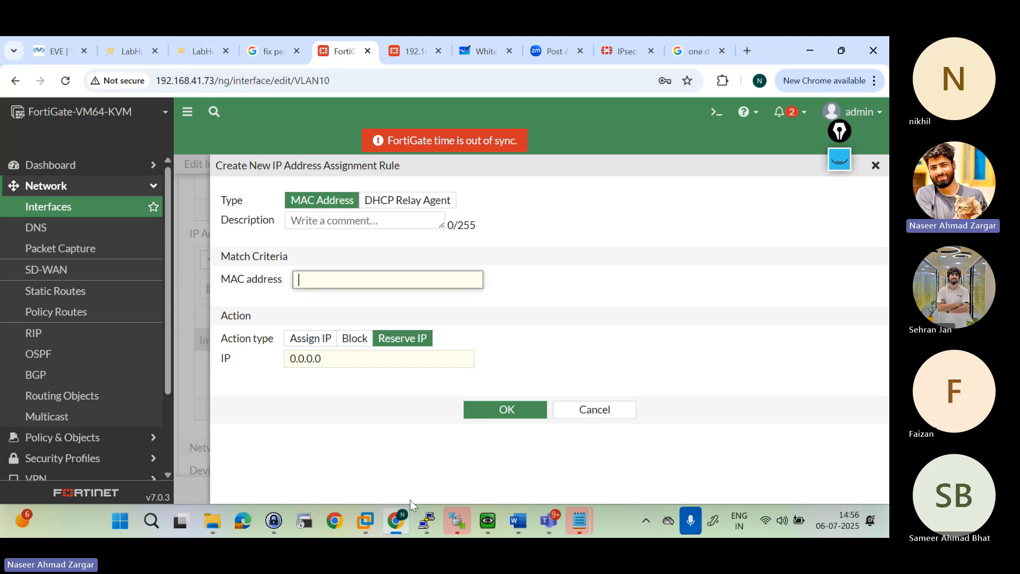
mouse_move(432, 527)
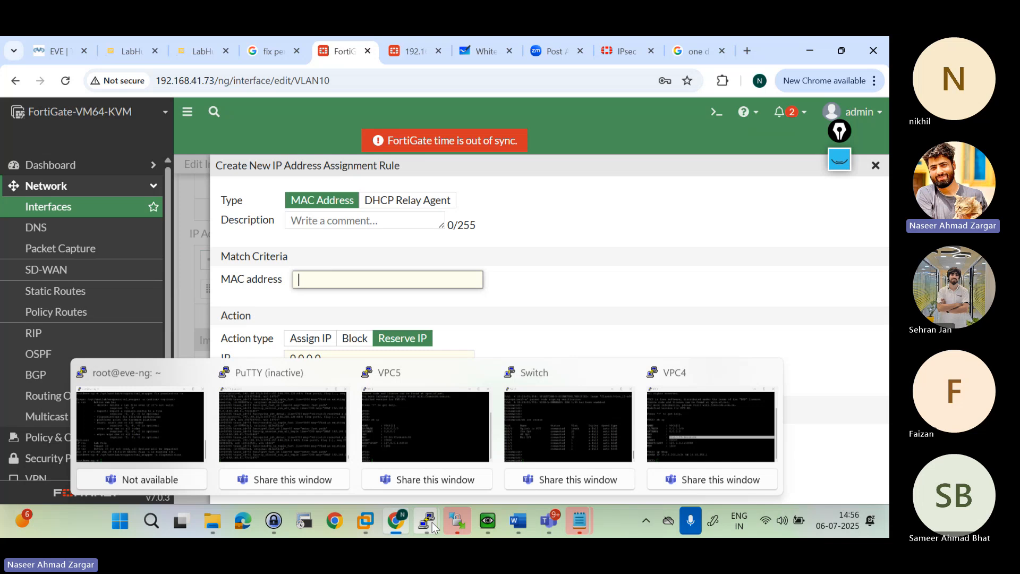
click(700, 444)
drag(335, 296, 435, 296)
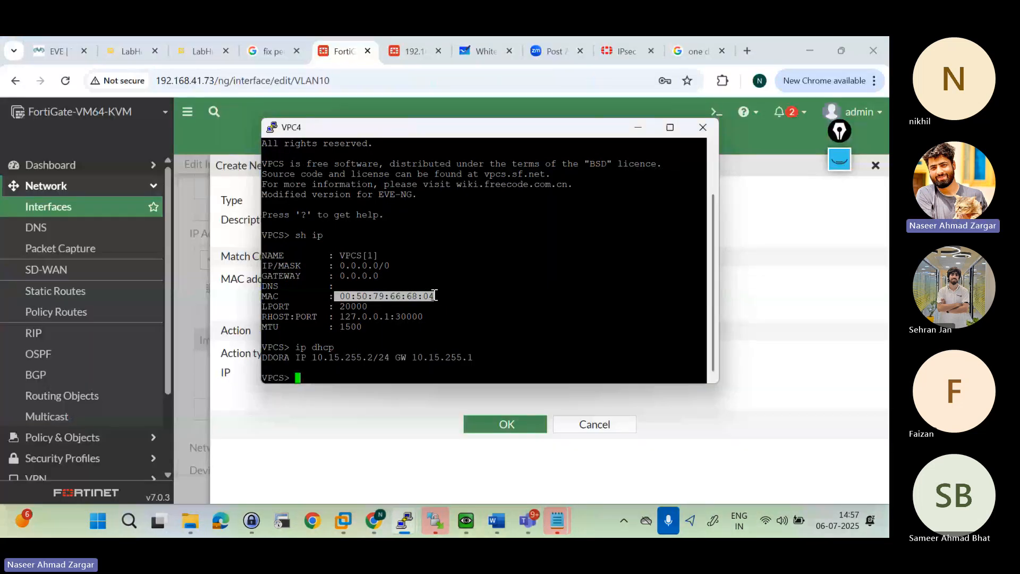
click(240, 308)
click(353, 276)
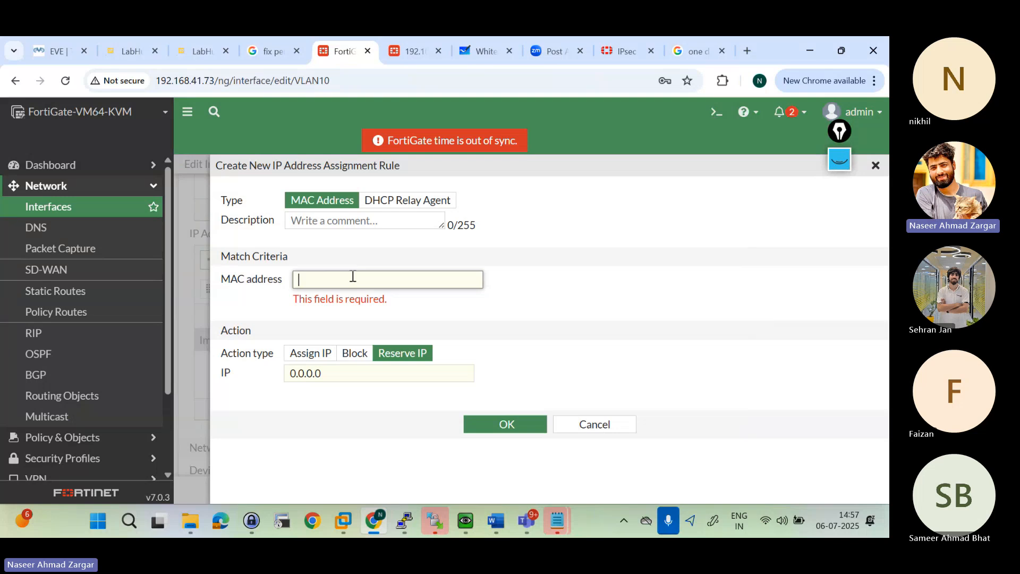
text(00:50:79:66:68:04)
Step: Reserve IP 10.15.255.100 for MAC address 00:50:79:66:68:04 and confirm the new assignment rule
click(327, 361)
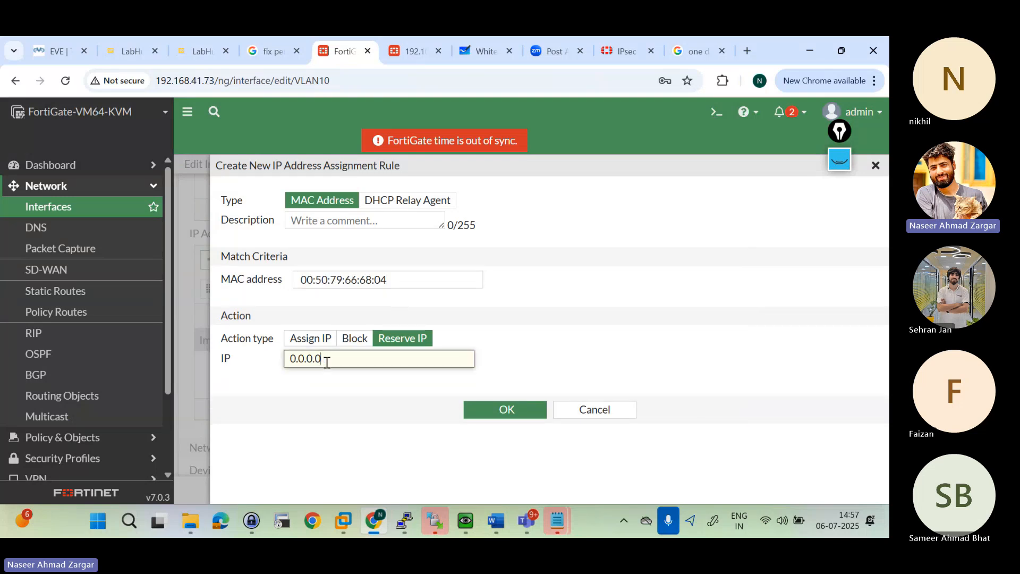
key(ctrl+a)
key(BackSpace)
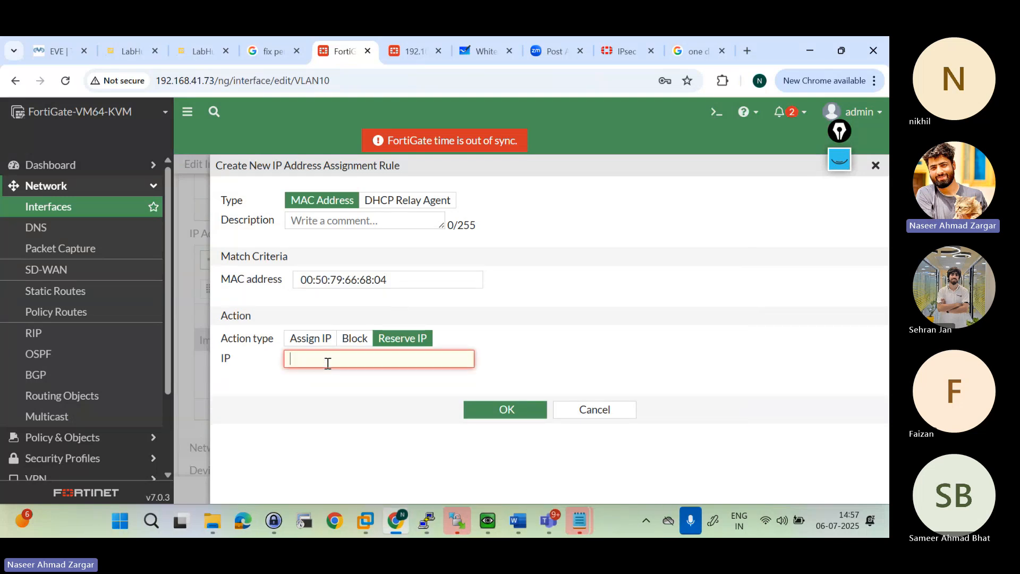
text(10.15.255.100)
click(431, 406)
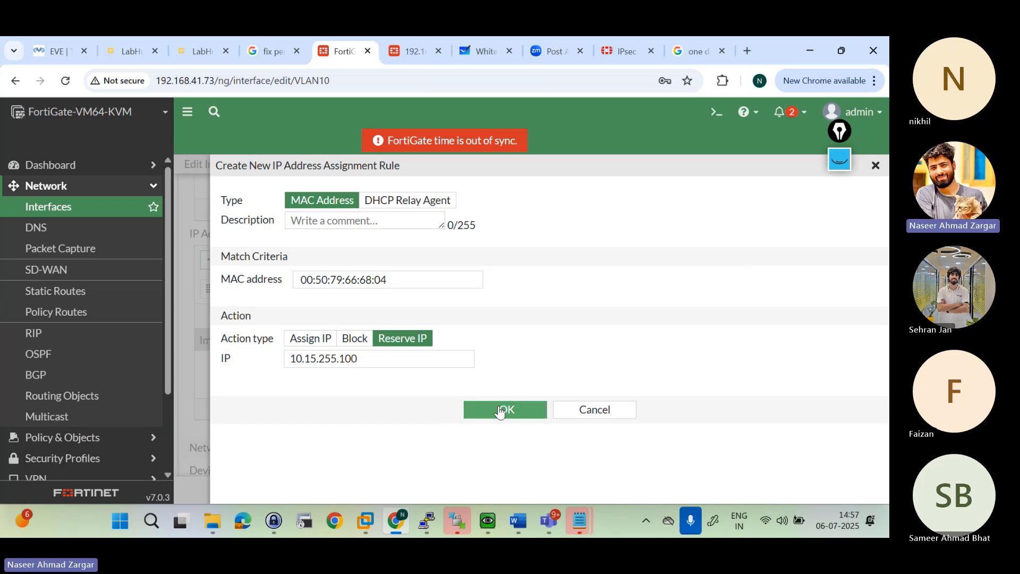
click(504, 414)
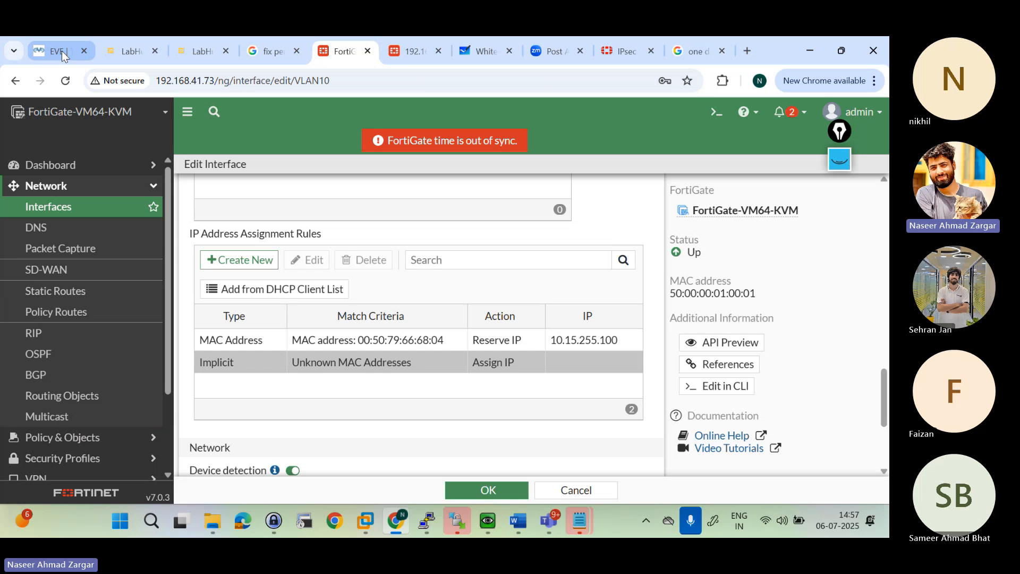
Step: Switch to the EVE-NG topology, stop and start VPC4, and reload the lab page
click(61, 50)
right_click(53, 300)
click(96, 339)
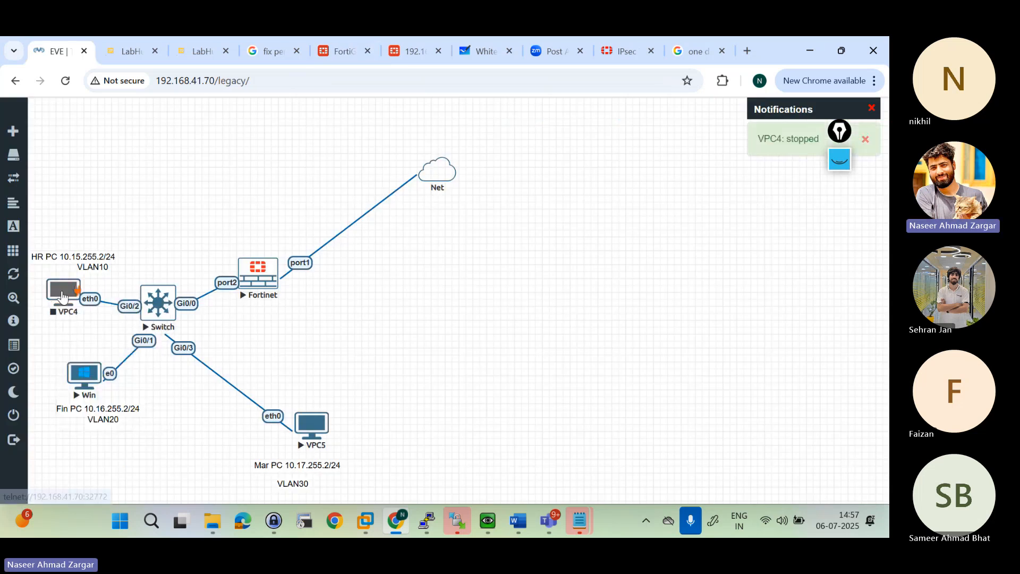
right_click(63, 295)
click(98, 327)
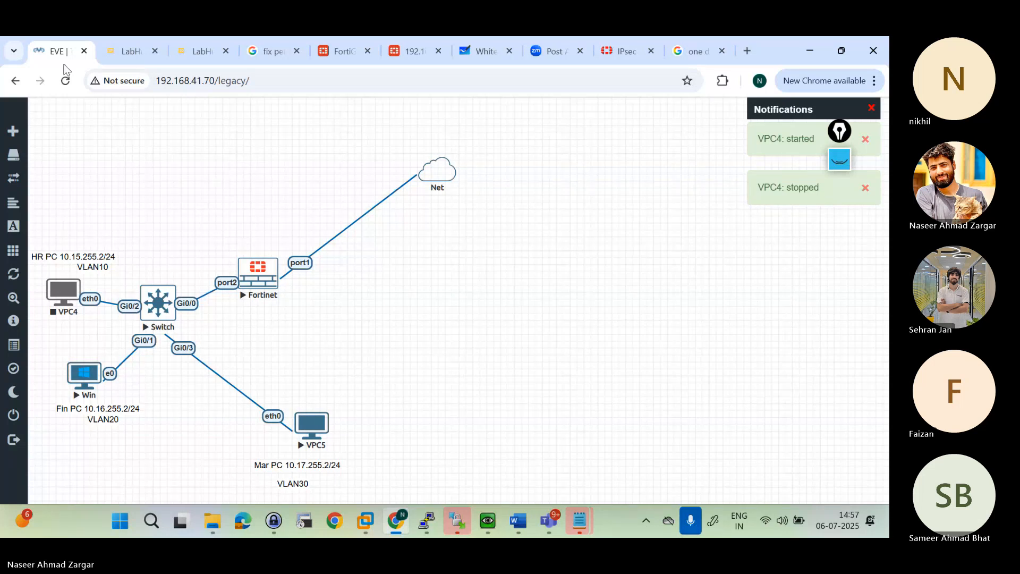
click(65, 81)
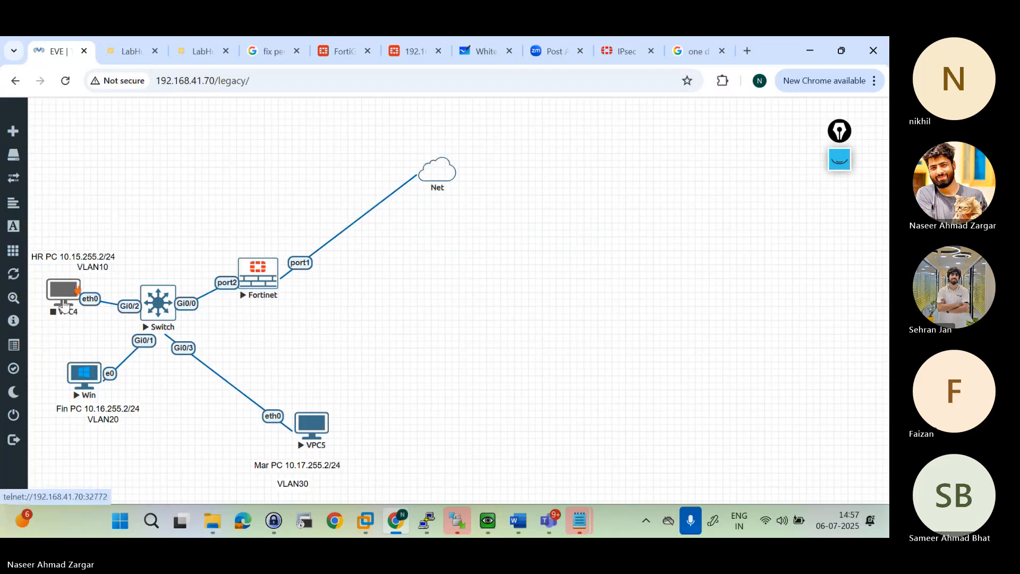
Step: Try cycling VPC4 between stopped and started again, ending with a stop and a reload of the lab page
right_click(71, 302)
click(98, 351)
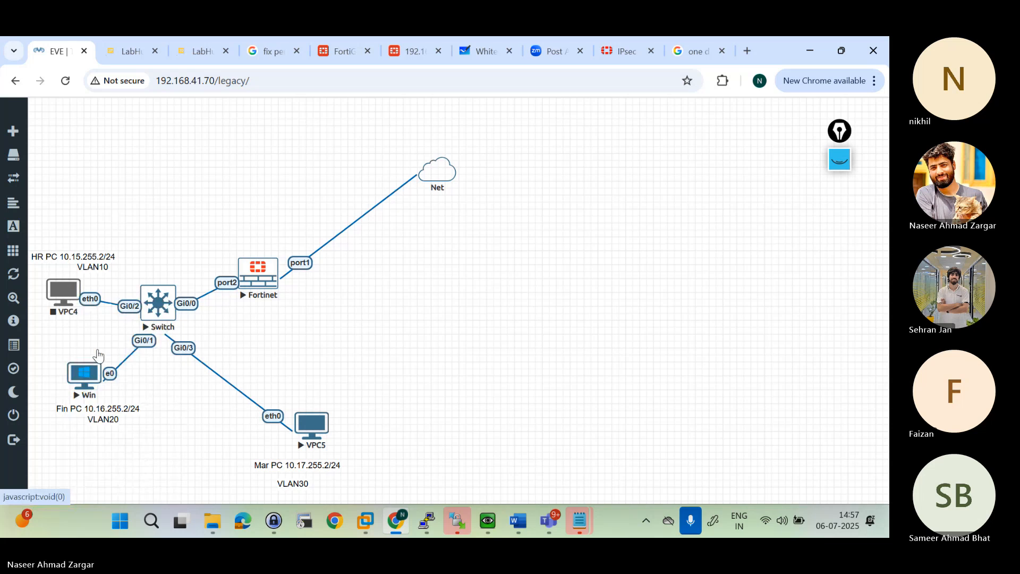
right_click(69, 298)
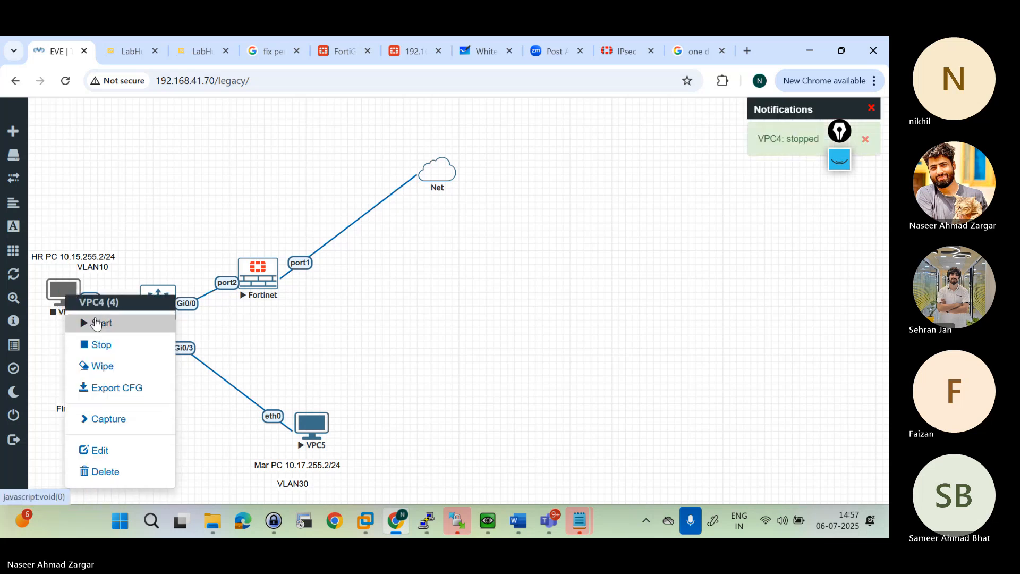
click(96, 322)
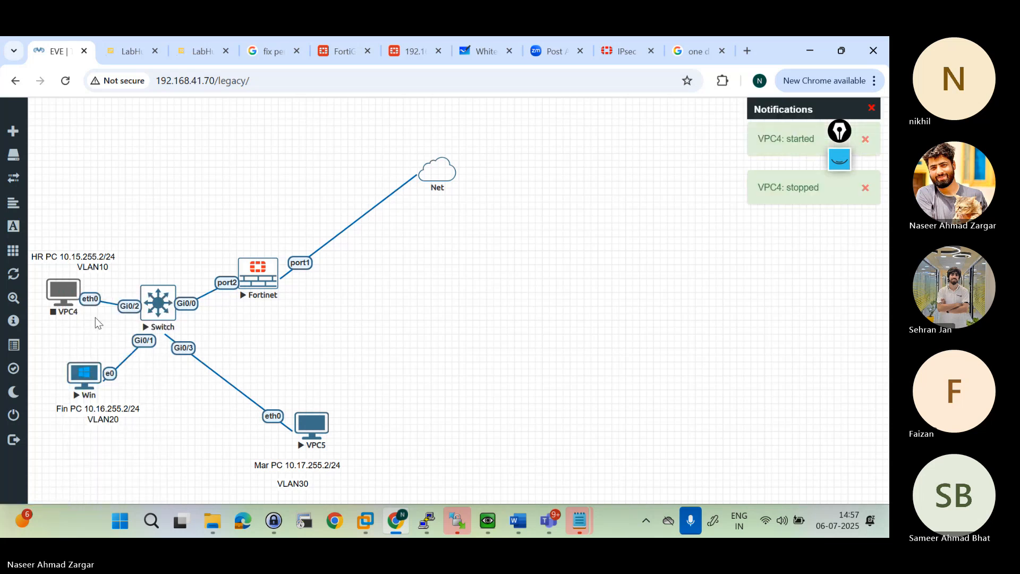
right_click(63, 299)
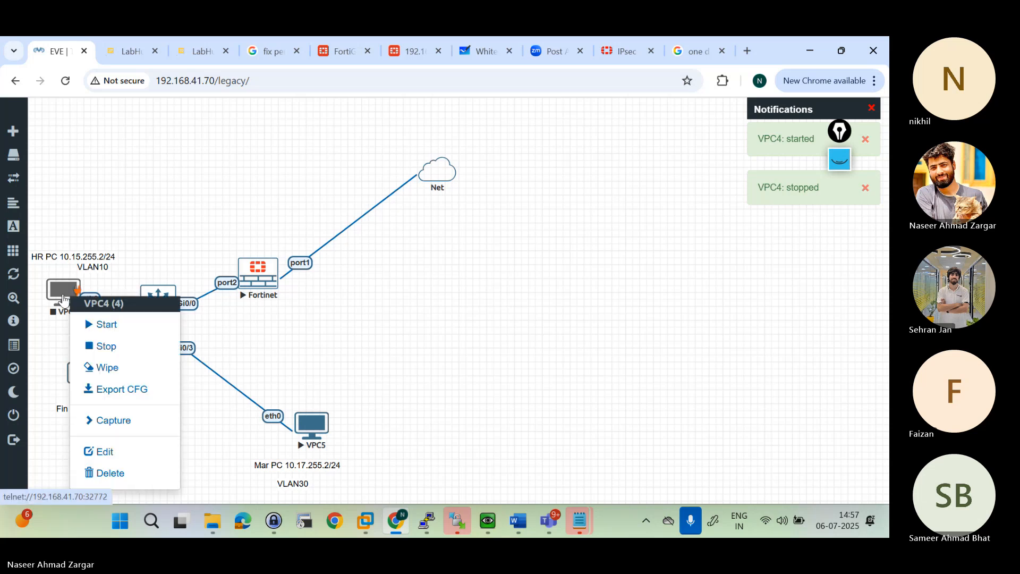
click(105, 346)
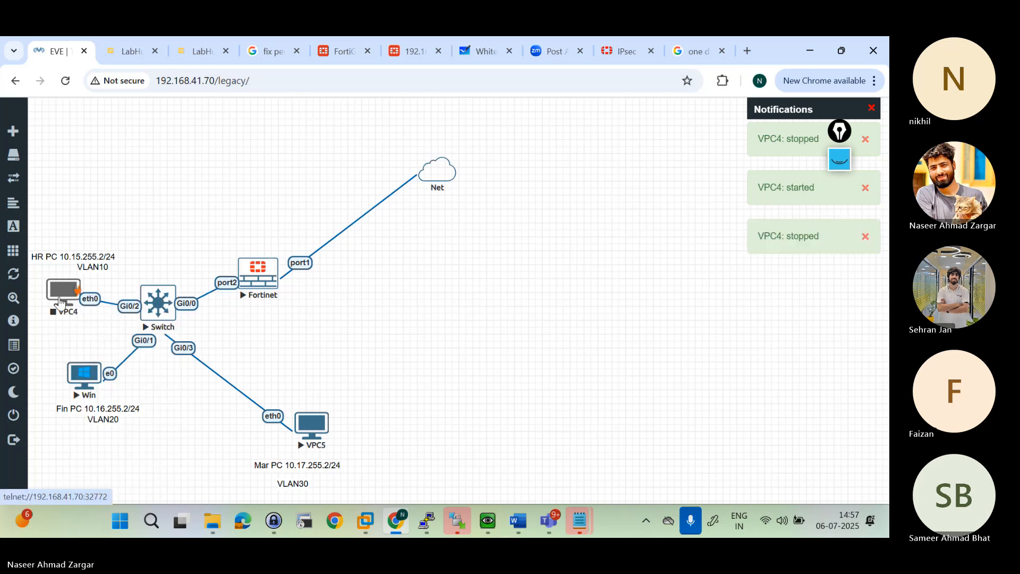
right_click(60, 303)
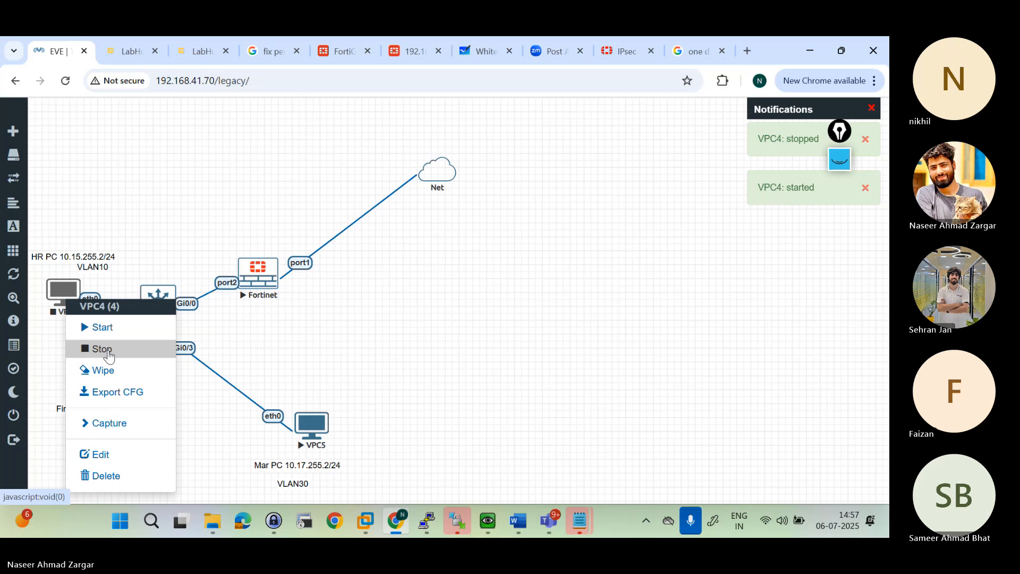
click(108, 351)
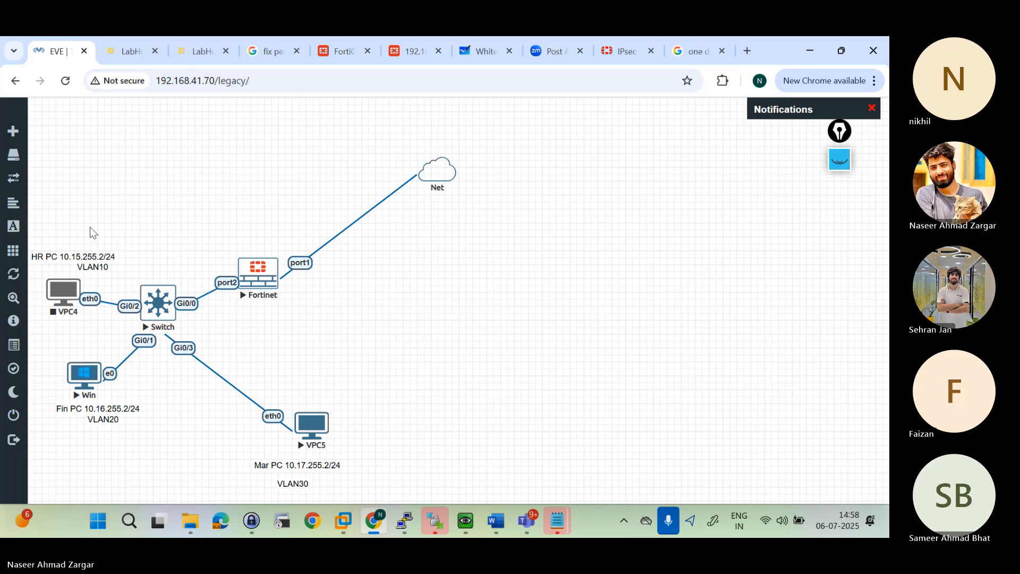
click(64, 80)
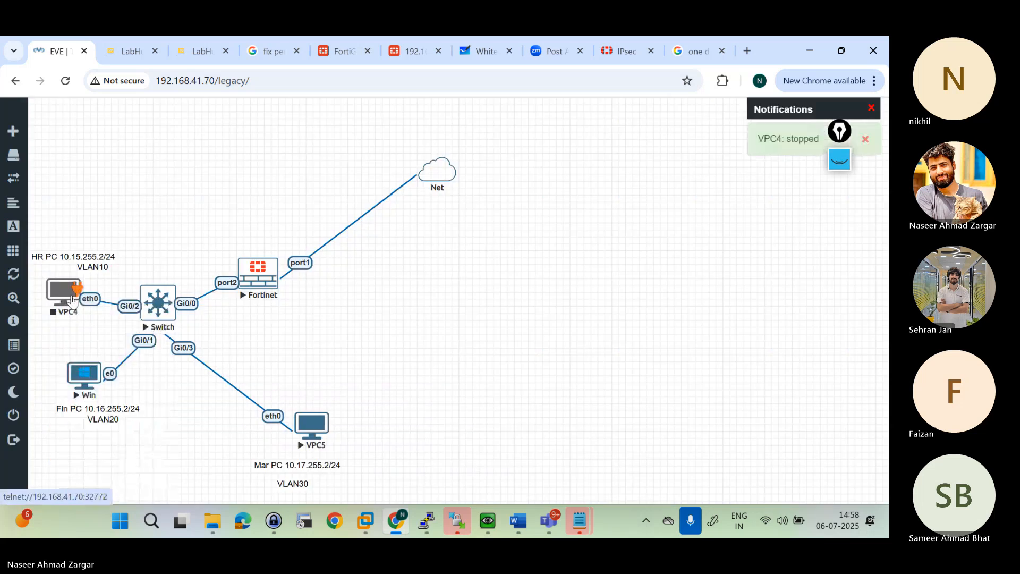
Step: Start VPC4, reload the lab page, and start the node once more
right_click(74, 298)
click(114, 325)
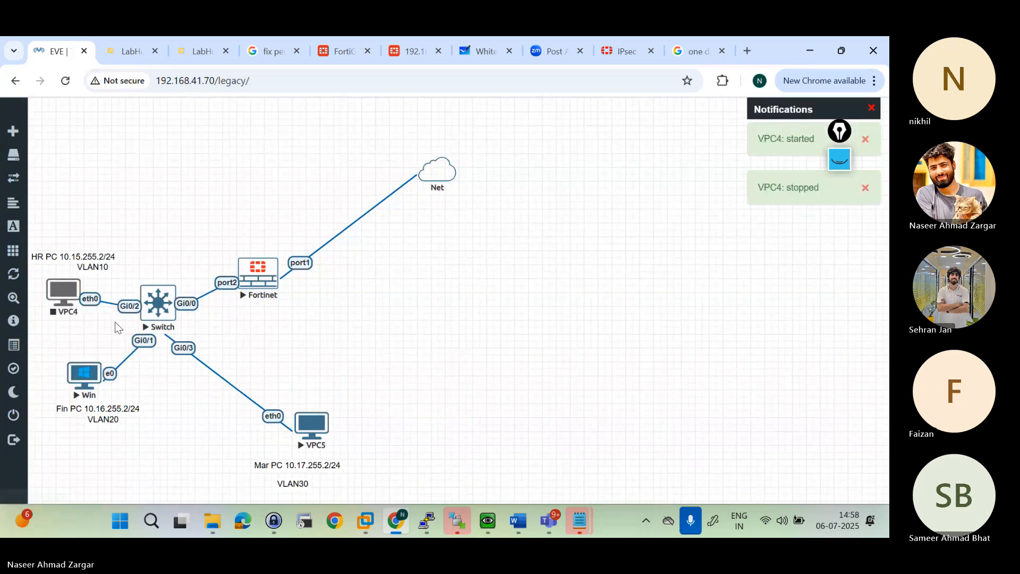
right_click(74, 298)
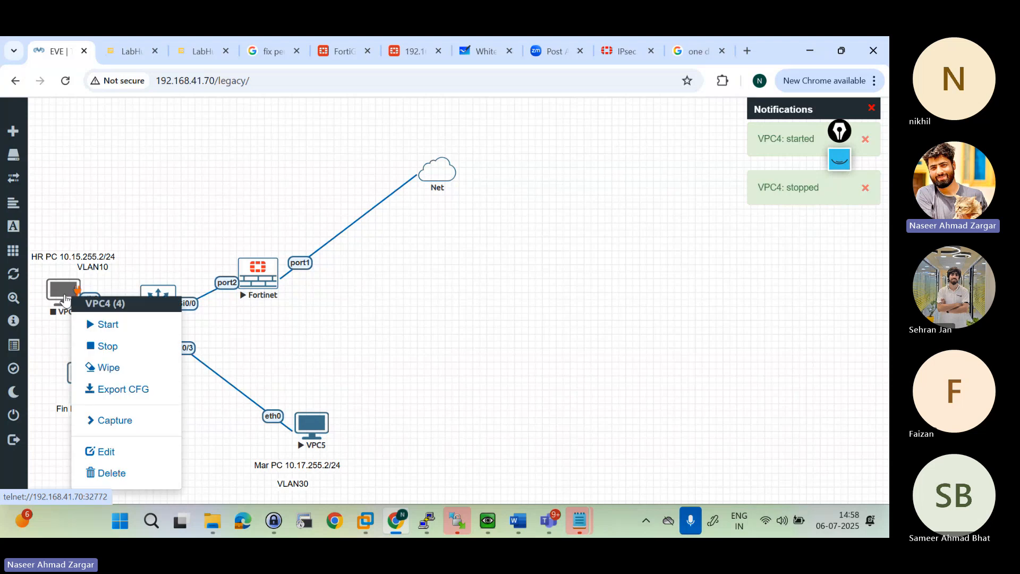
click(106, 325)
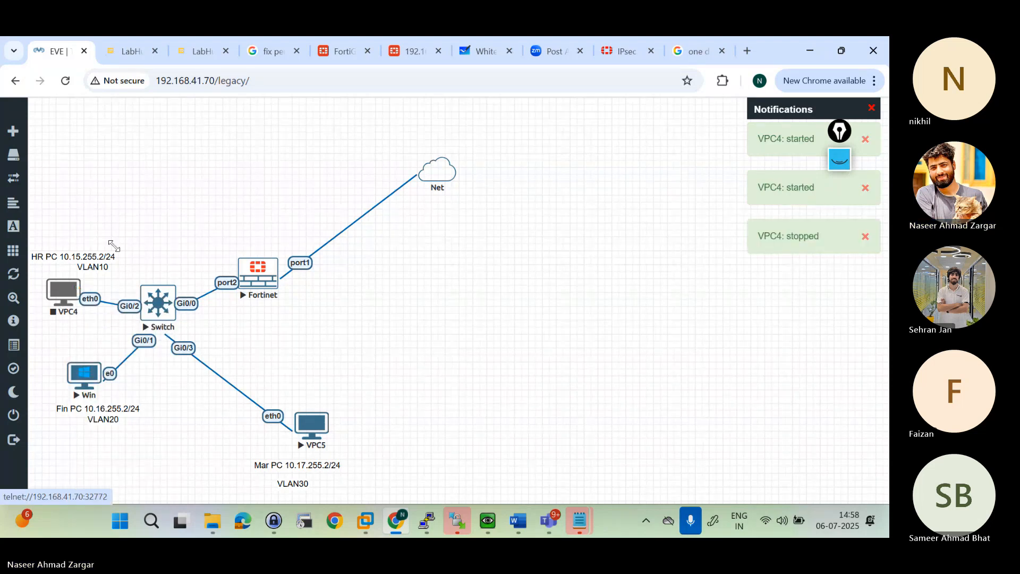
click(65, 81)
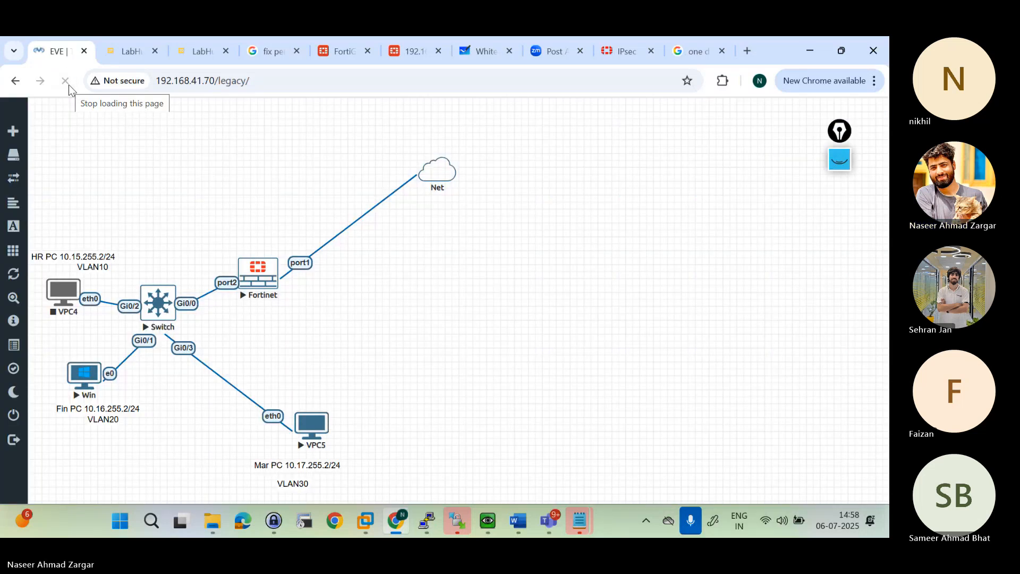
right_click(75, 294)
click(98, 317)
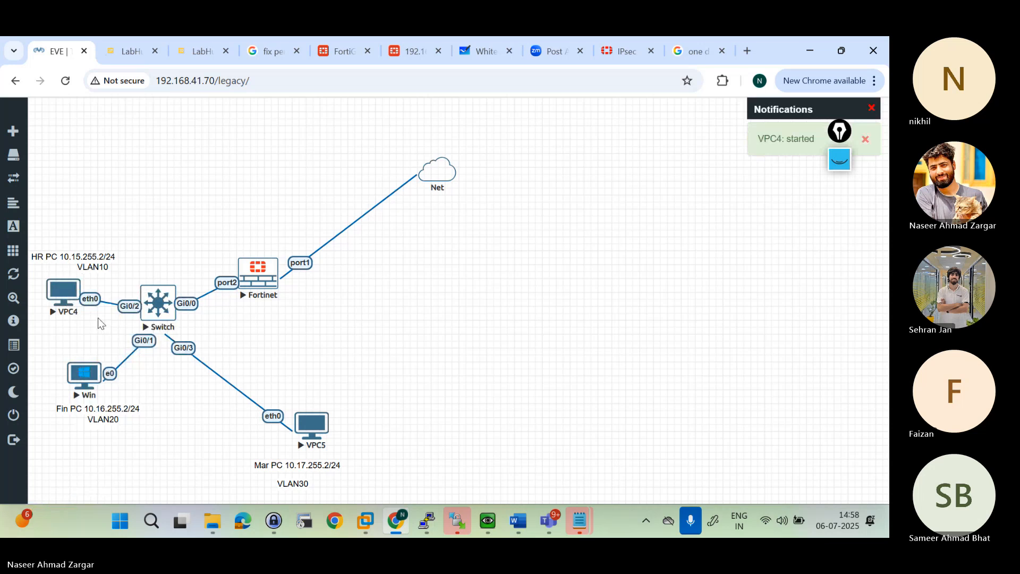
Step: Open VPC4's console in the Telnet client and display its current IP configuration with "sh ip"
click(58, 301)
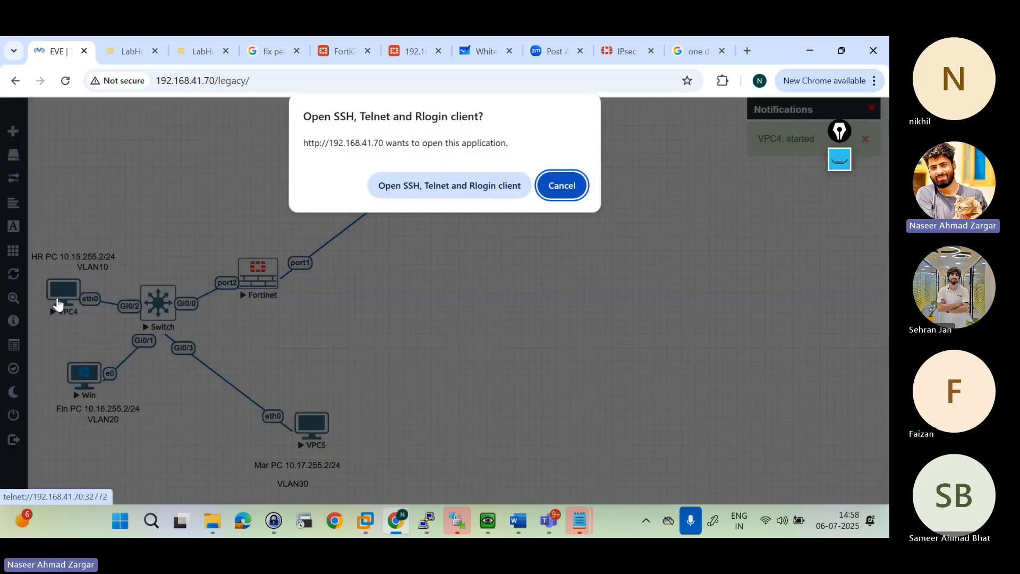
click(409, 190)
text(ip)
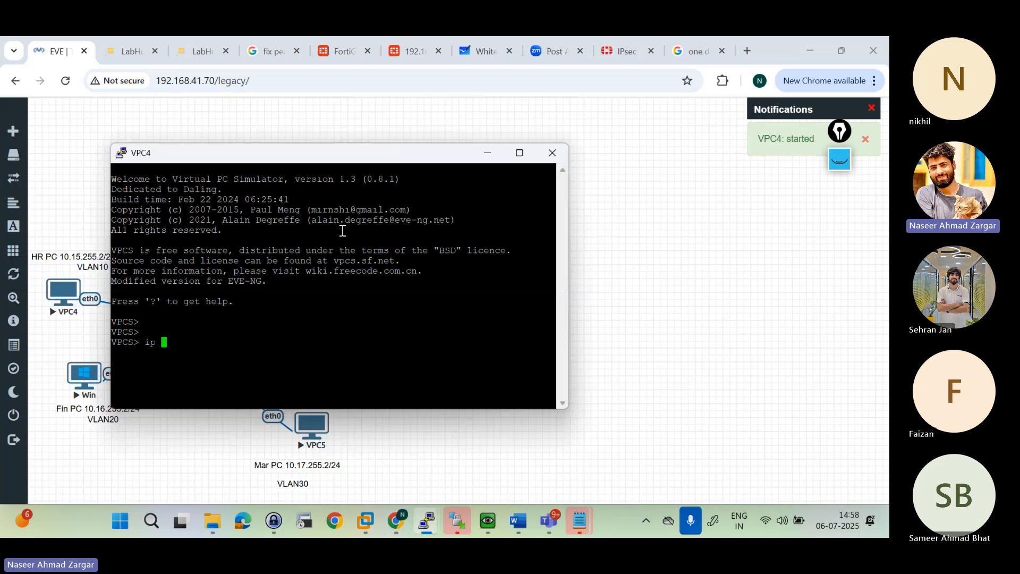
key(BackSpace)
key(BackSpace)
key(BackSpace)
text(sh ip)
key(Return)
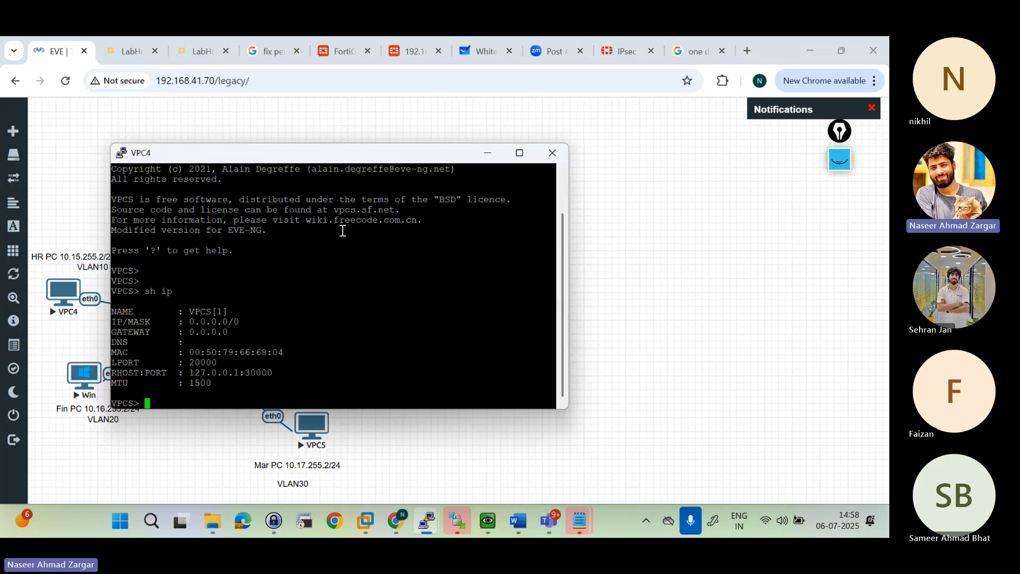
key(Return)
key(Return)
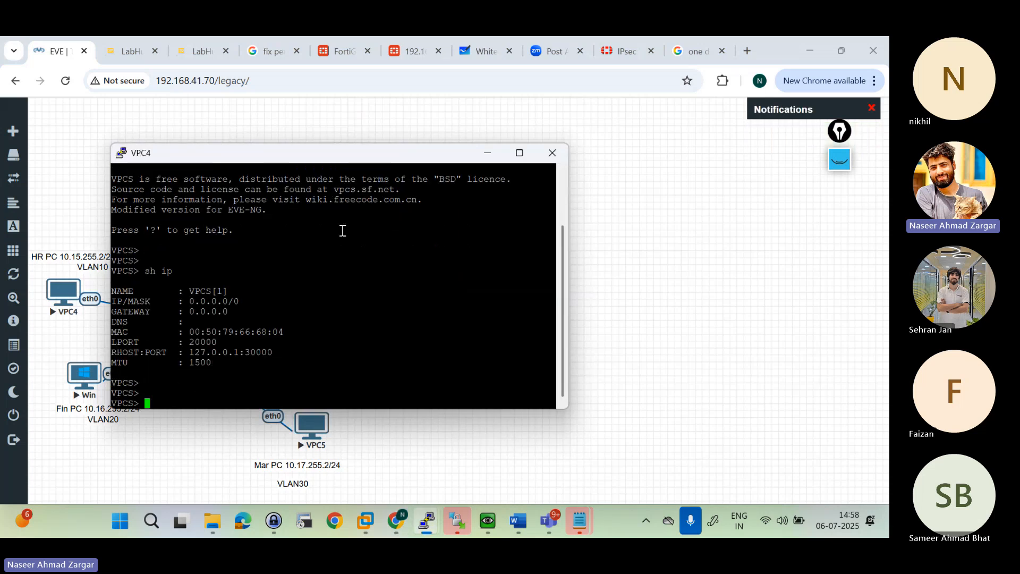
Step: Return to the FortiGate interface editor and save VLAN10 with its new IP reservation rule
click(341, 47)
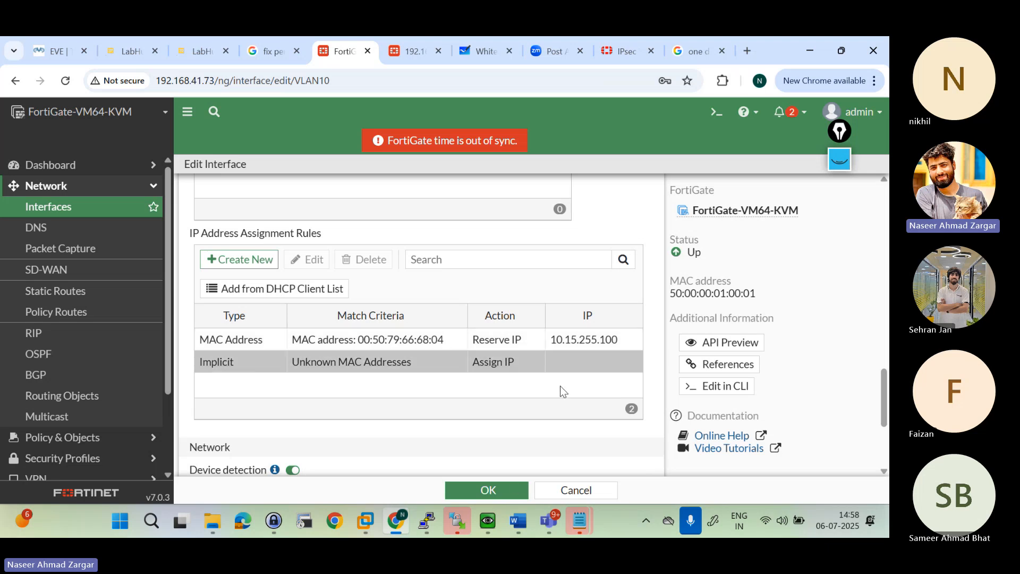
click(496, 492)
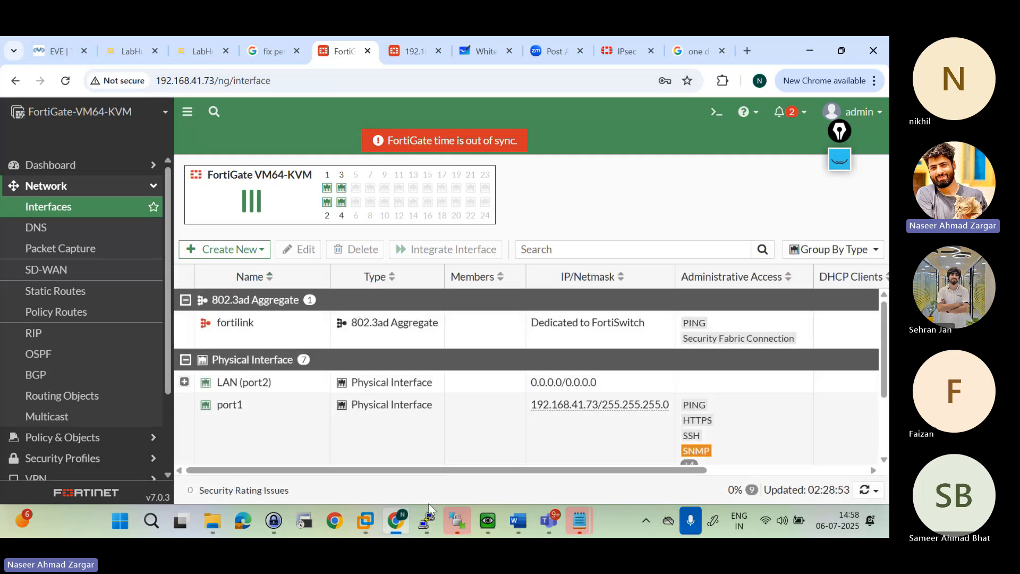
Step: Request an address on VPC4 with "ip dhcp" and highlight the assigned IP and gateway in its console
mouse_move(433, 522)
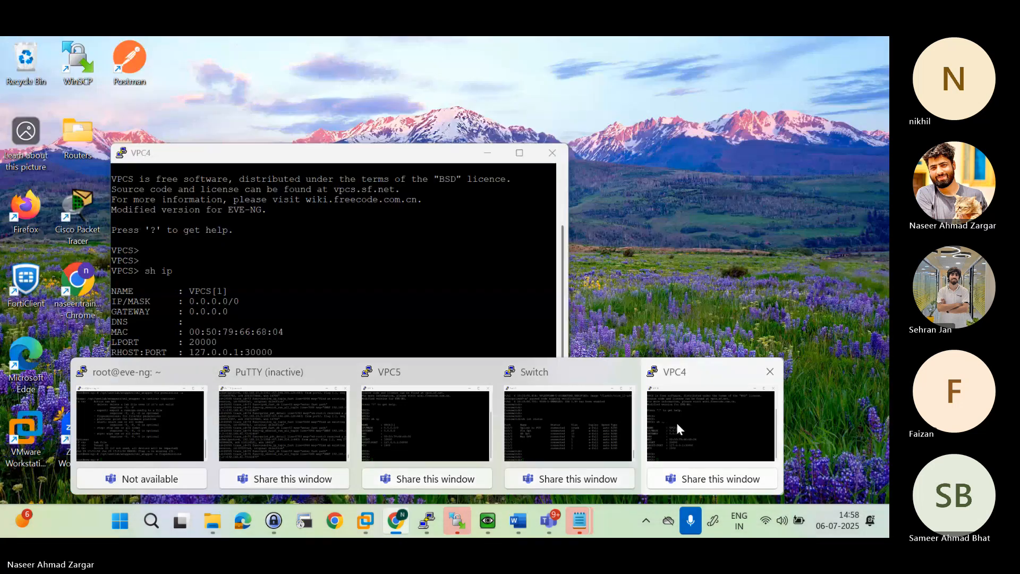
click(677, 422)
key(BackSpace)
key(BackSpace)
key(BackSpace)
key(BackSpace)
key(BackSpace)
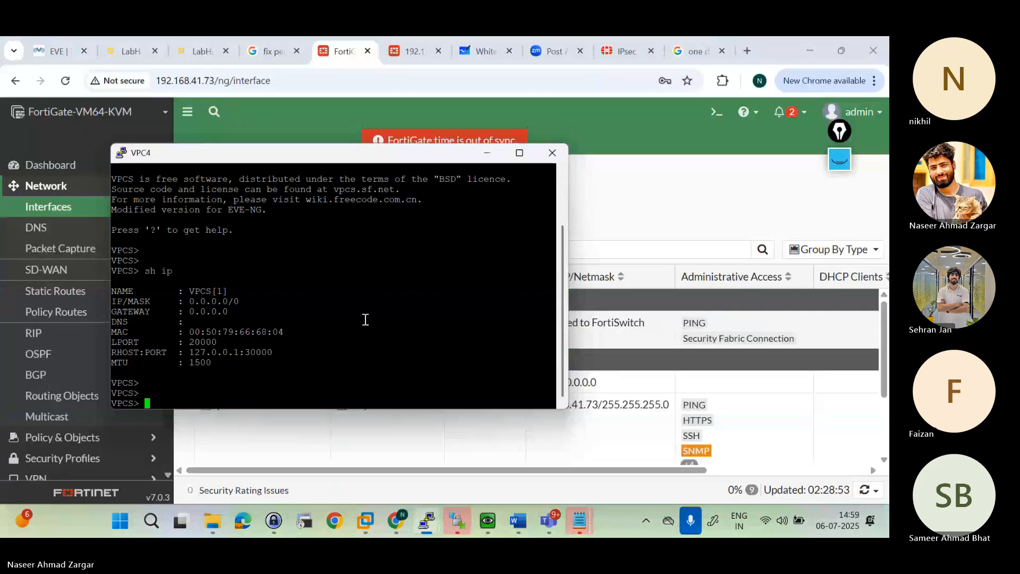
text(ip dhcp)
key(Return)
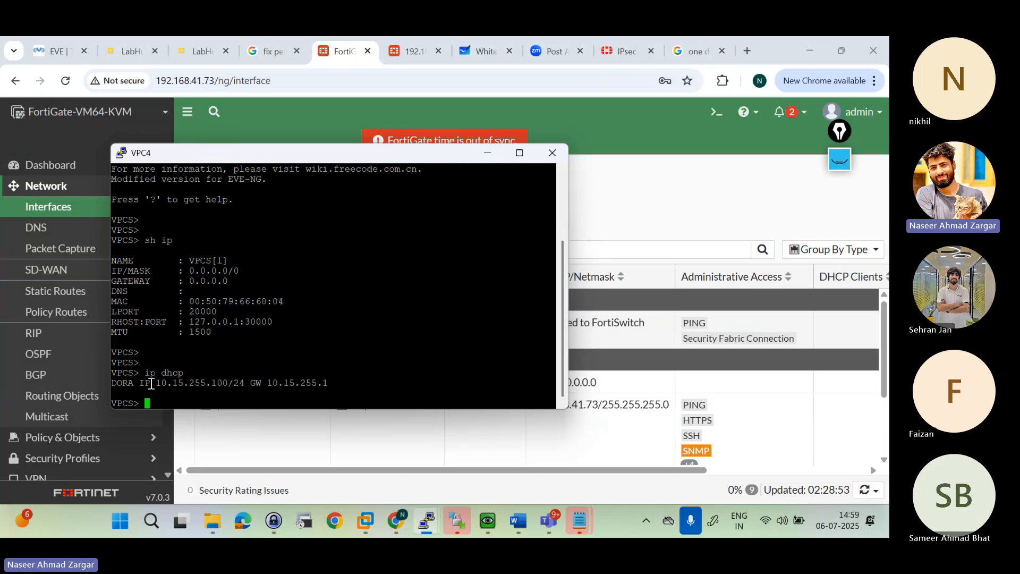
drag(152, 384, 337, 392)
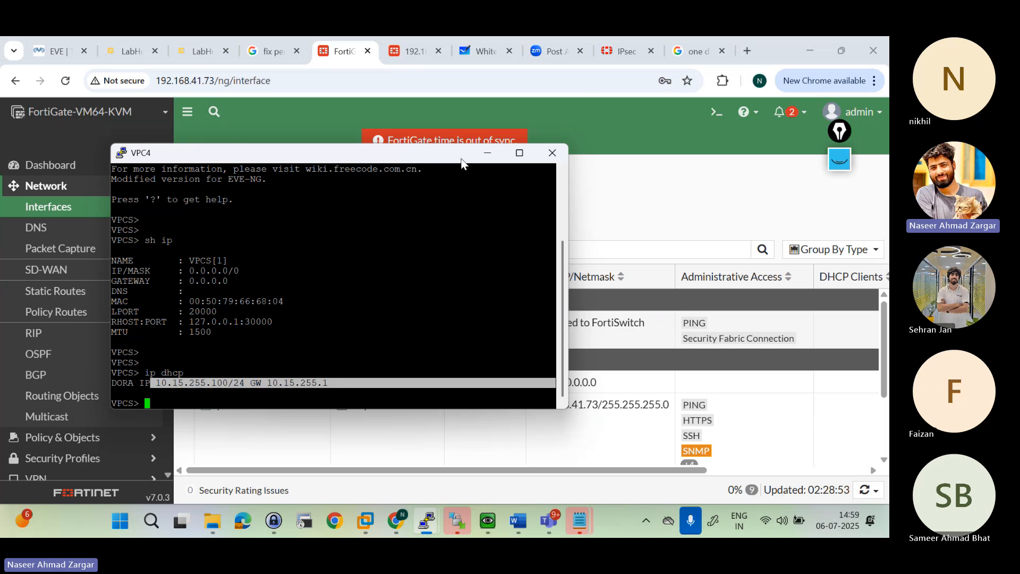
click(717, 119)
key(Return)
key(Return)
key(Return)
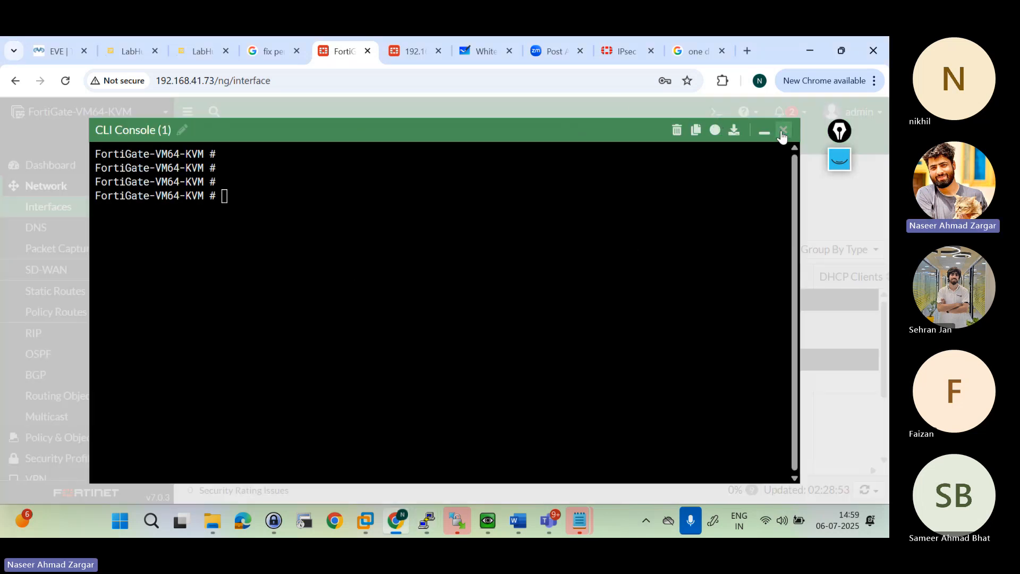
click(782, 132)
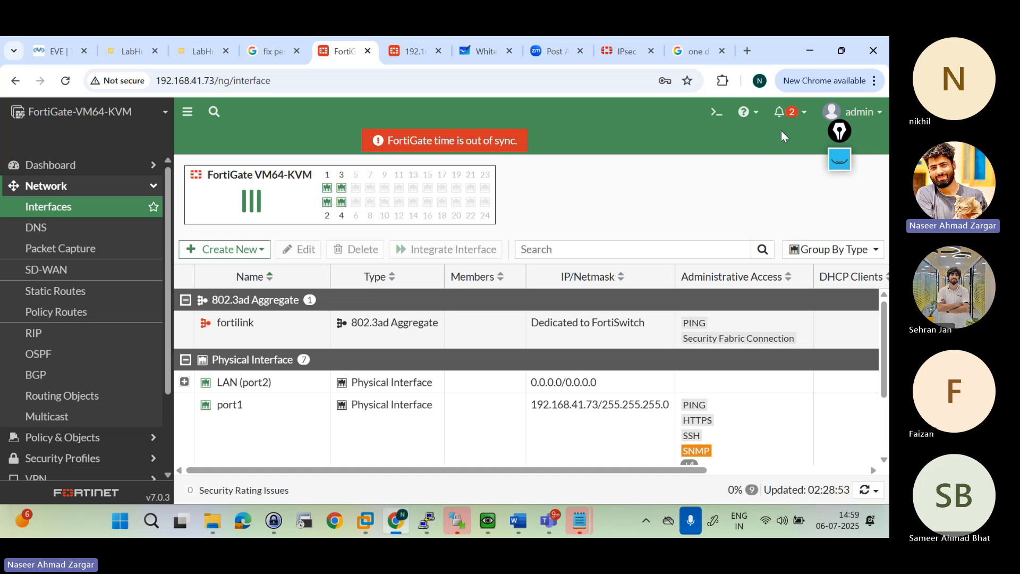
Step: Expand LAN (port2) in the FortiGate interface list and look through its VLANs and the remaining interfaces
click(184, 382)
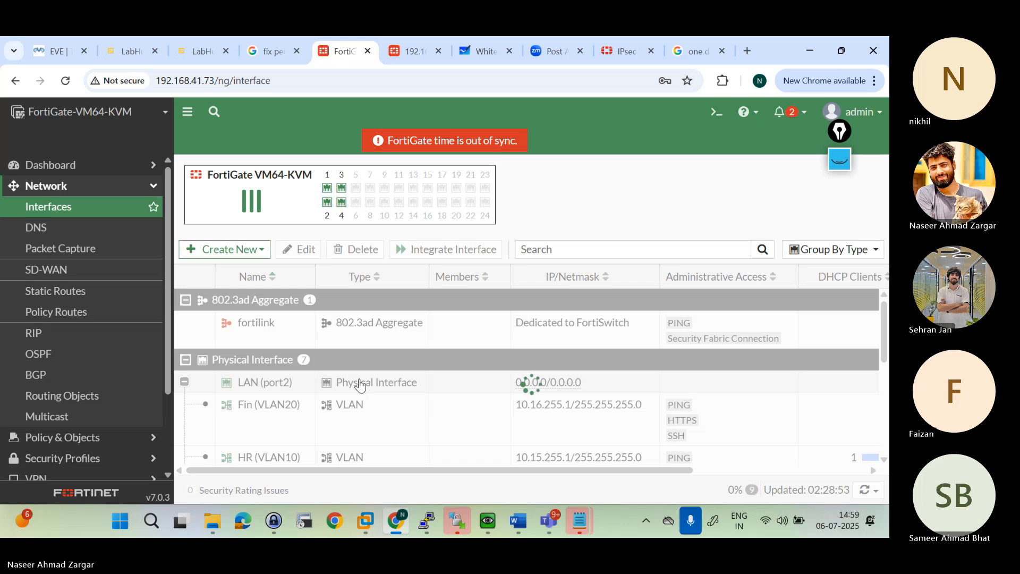
scroll(360, 385, down, 5)
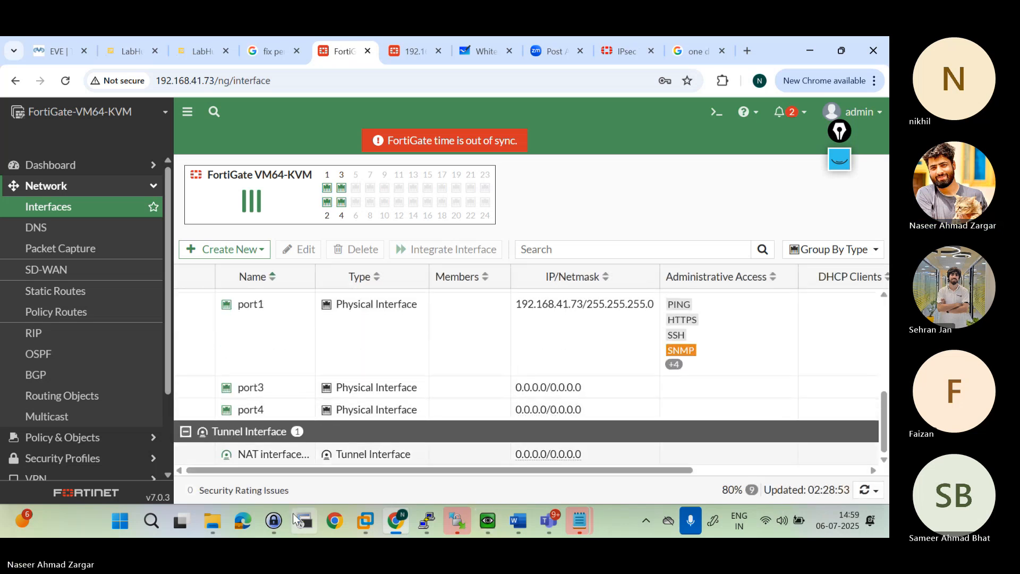
Step: Switch to Notepad and start a new note with the heading "- DORA process"
click(579, 521)
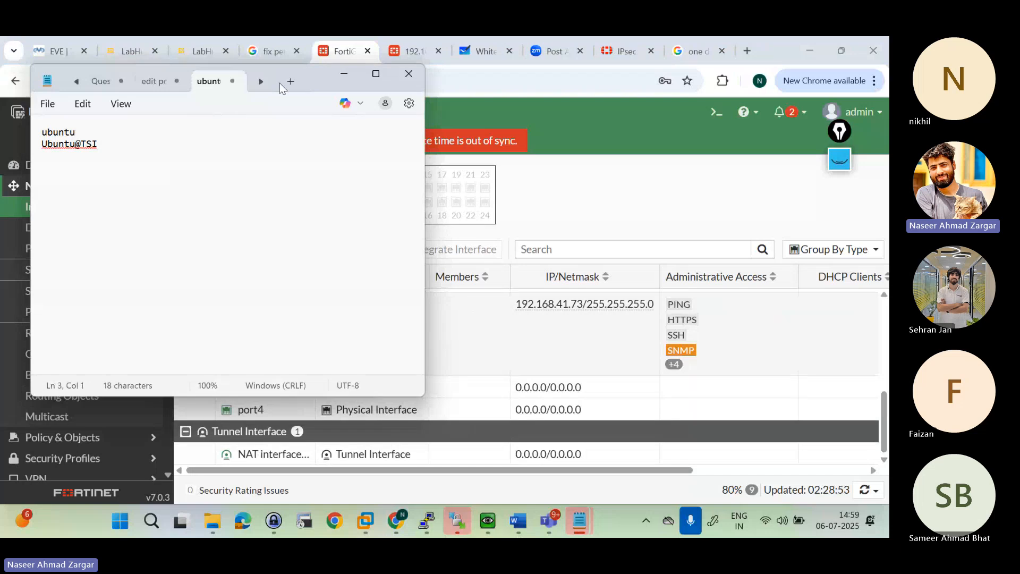
click(290, 82)
text(- )
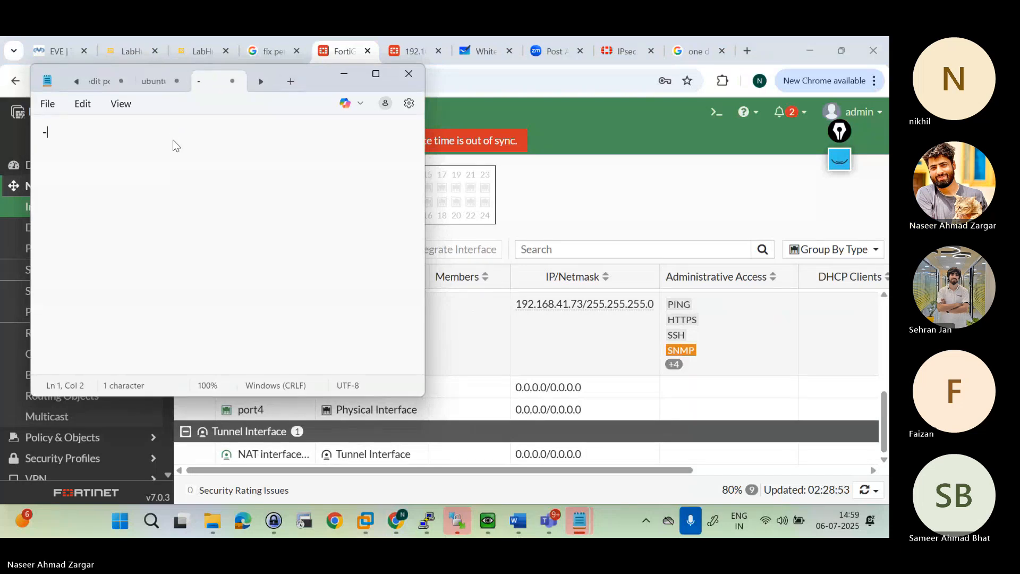
text(DO)
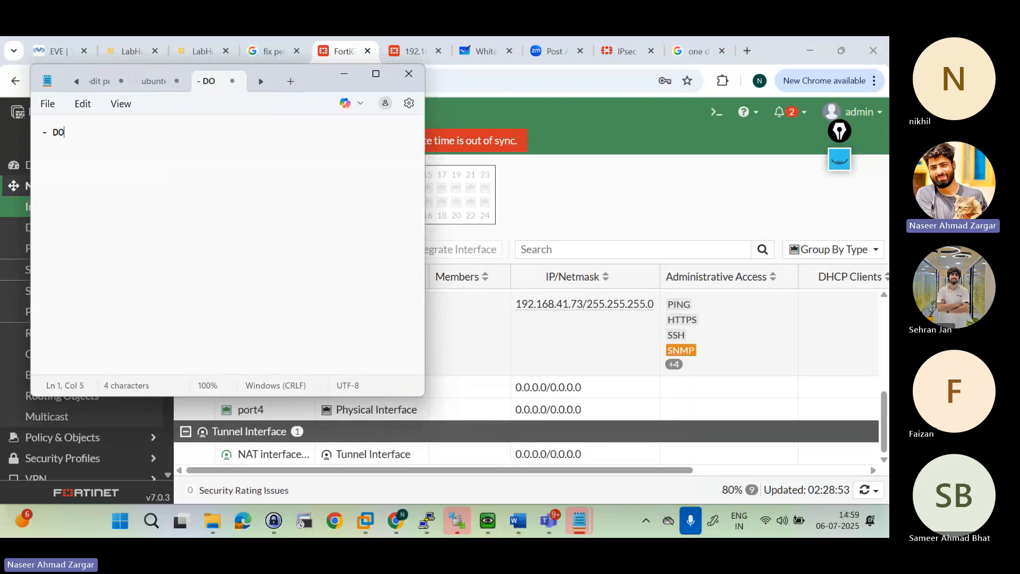
text(RA)
key(BackSpace)
text(A process)
key(Return)
Step: Add "Discover" on its own line below the DORA process heading
text(DIscov)
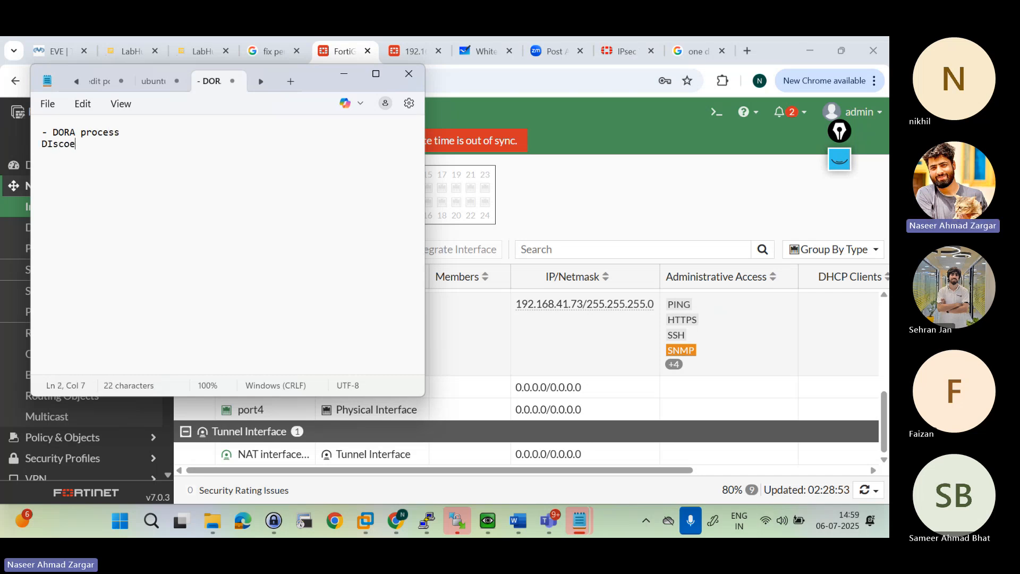
key(BackSpace)
key(BackSpace)
key(BackSpace)
key(BackSpace)
key(BackSpace)
text(i)
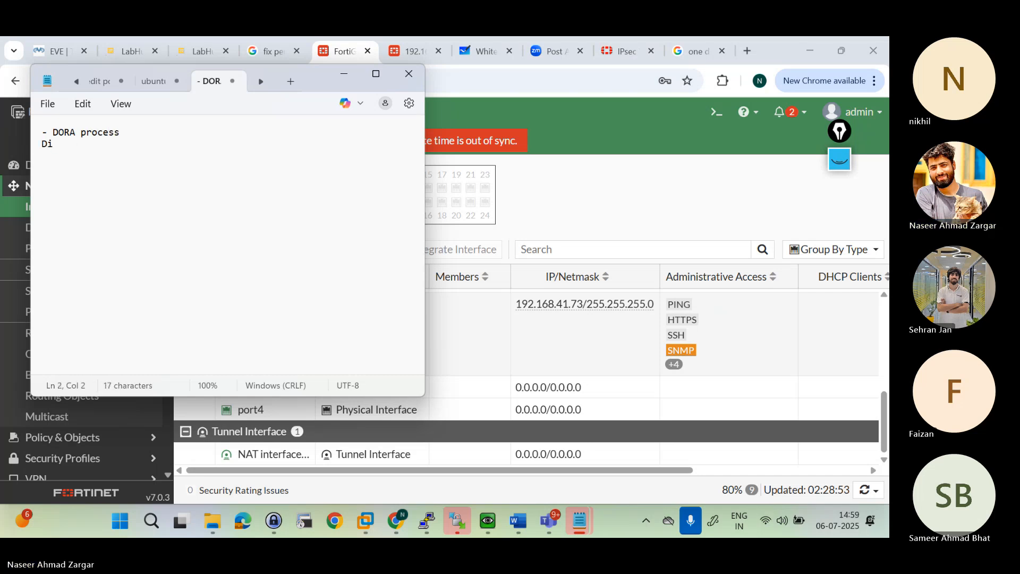
text(scoverOf)
key(BackSpace)
key(BackSpace)
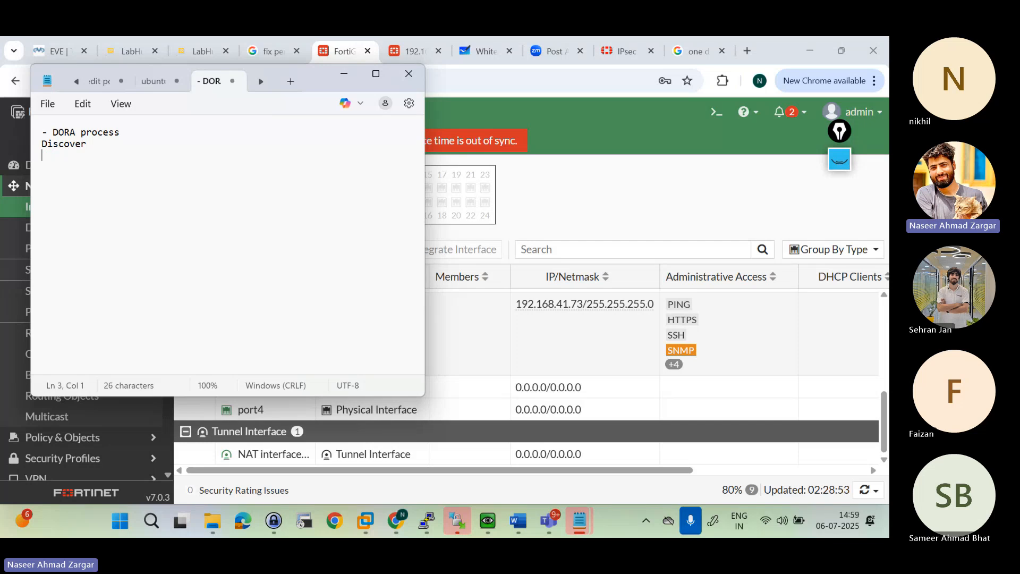
Step: Write "-ICMP happening on the Server" under Discover, followed by a line reading "Offer"
text(-ICM)
text(P happening on )
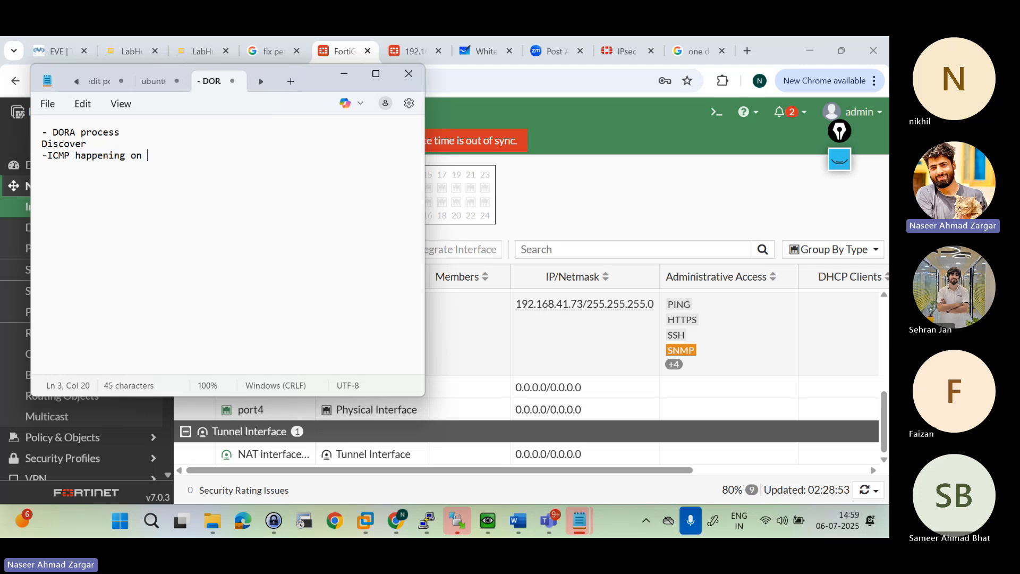
text(the Server)
key(Return)
text(Offer)
key(Return)
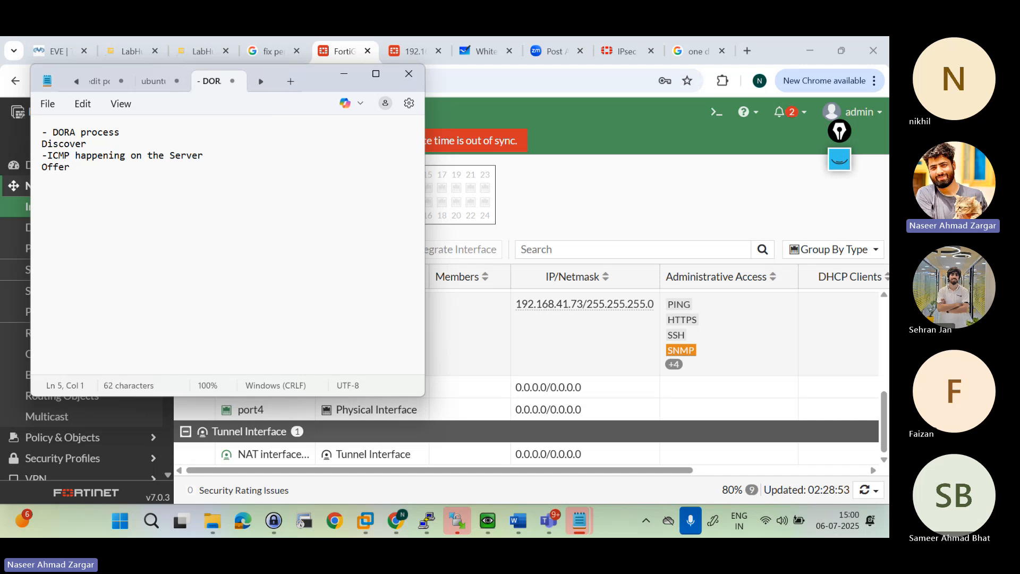
Step: Write "-Garp (Arp probe)" on the line under Offer
text(---)
key(BackSpace)
key(BackSpace)
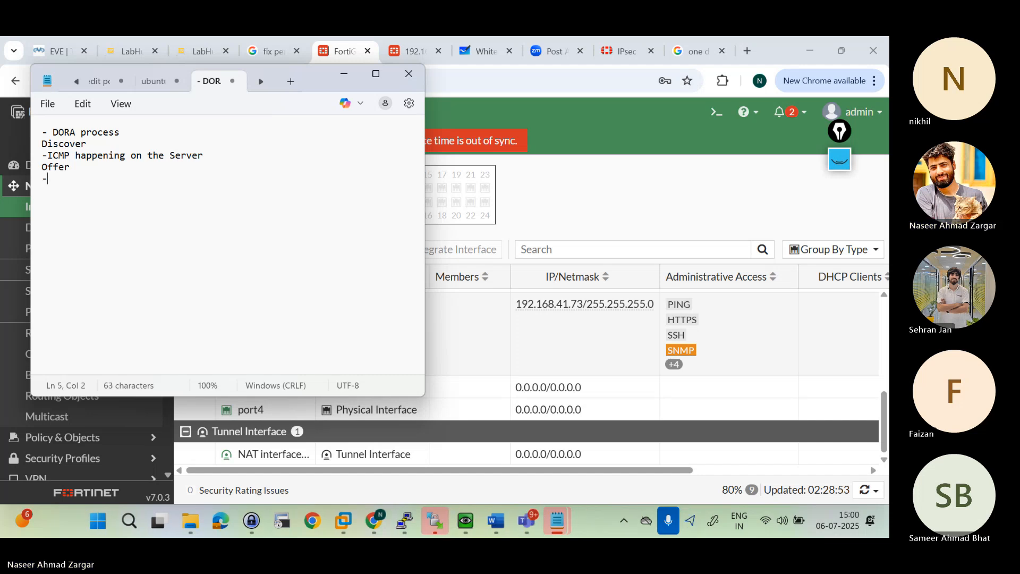
text(G)
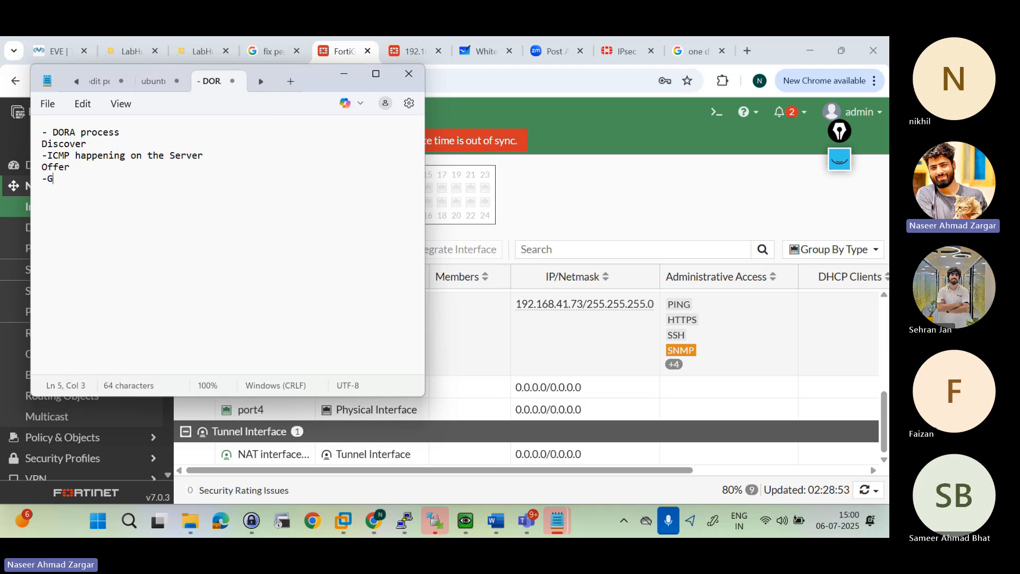
text(arp (Pro)
key(BackSpace)
key(BackSpace)
key(BackSpace)
text(Apr)
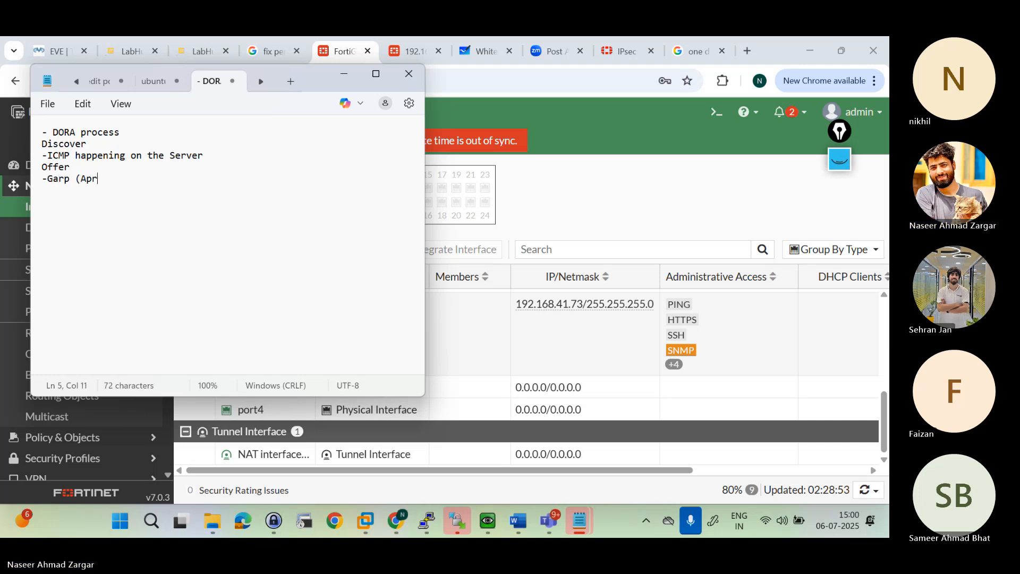
key(BackSpace)
key(BackSpace)
text(rp probe)
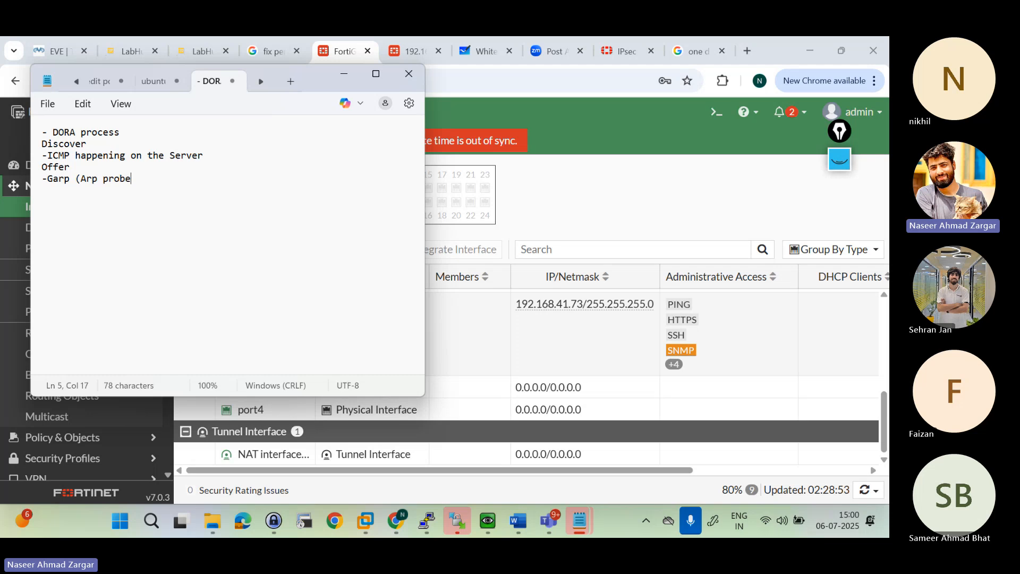
text())
key(Return)
Step: Complete the DORA list with the lines "Request" and "Ack", and put a dashed separator below it
text(Request )
text(Ack)
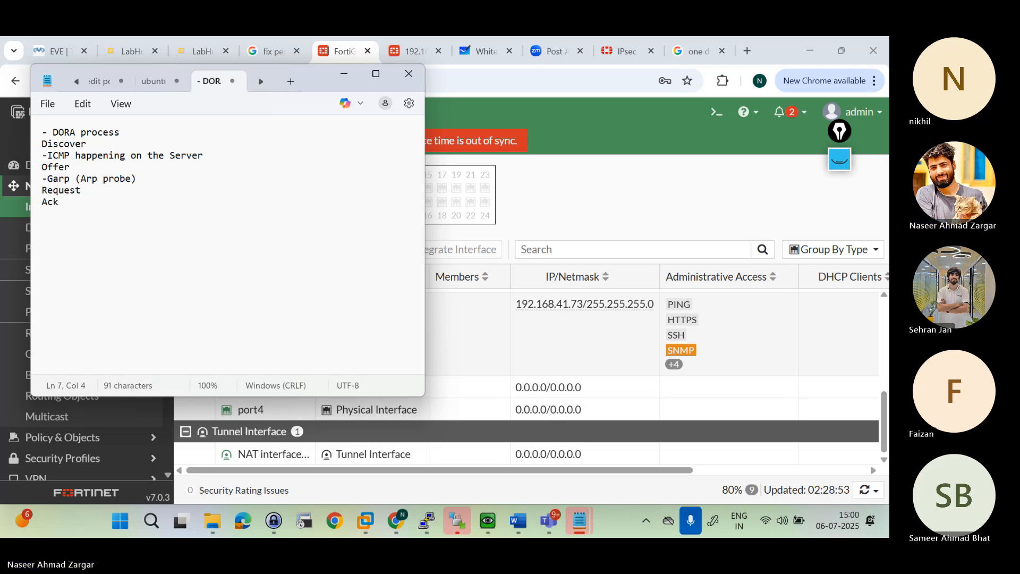
key(Return)
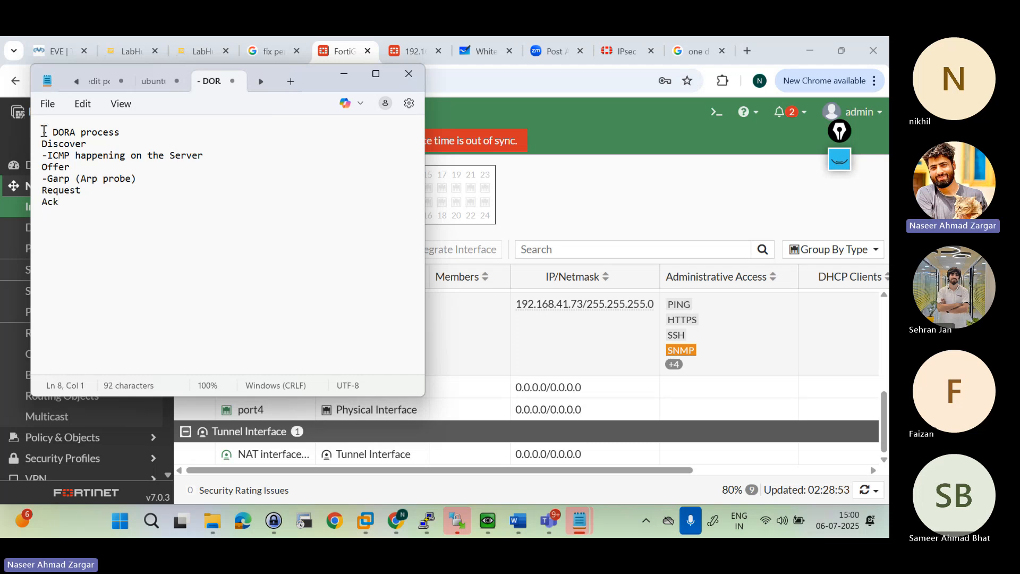
key(Return)
text(----------------------)
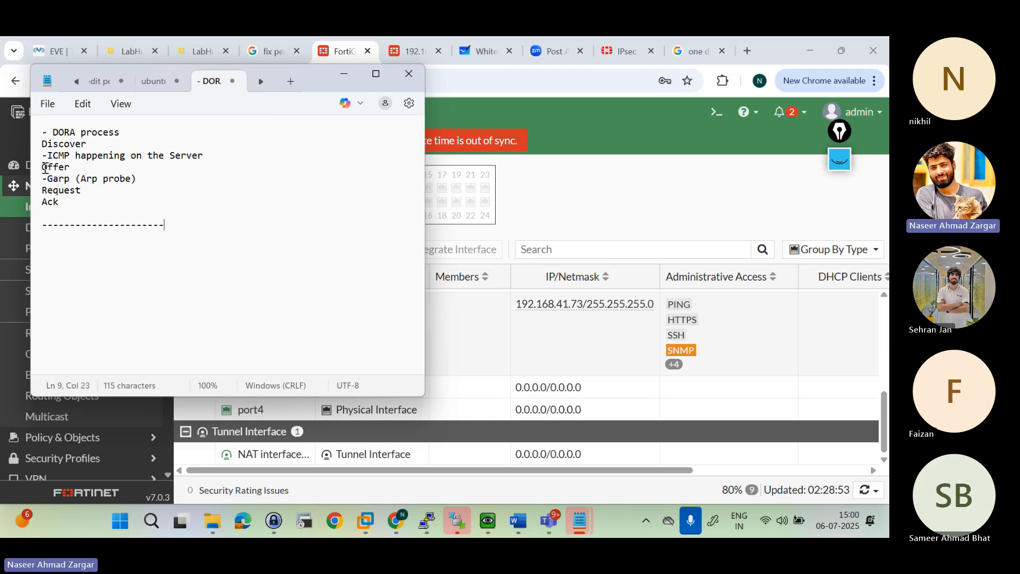
drag(53, 190, 60, 149)
click(60, 149)
click(139, 244)
Step: Write the task "Block a MAC address from getting an IP address." below the dashed separator
click(166, 224)
key(Return)
text(B)
text(lick)
key(BackSpace)
key(BackSpace)
key(BackSpace)
key(BackSpace)
text(ock a MAC )
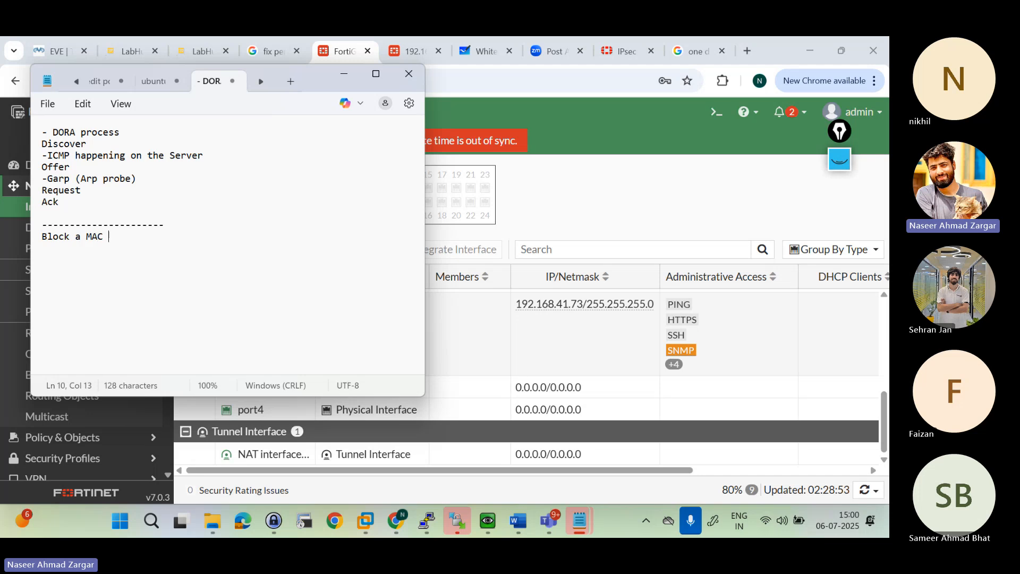
text(address from )
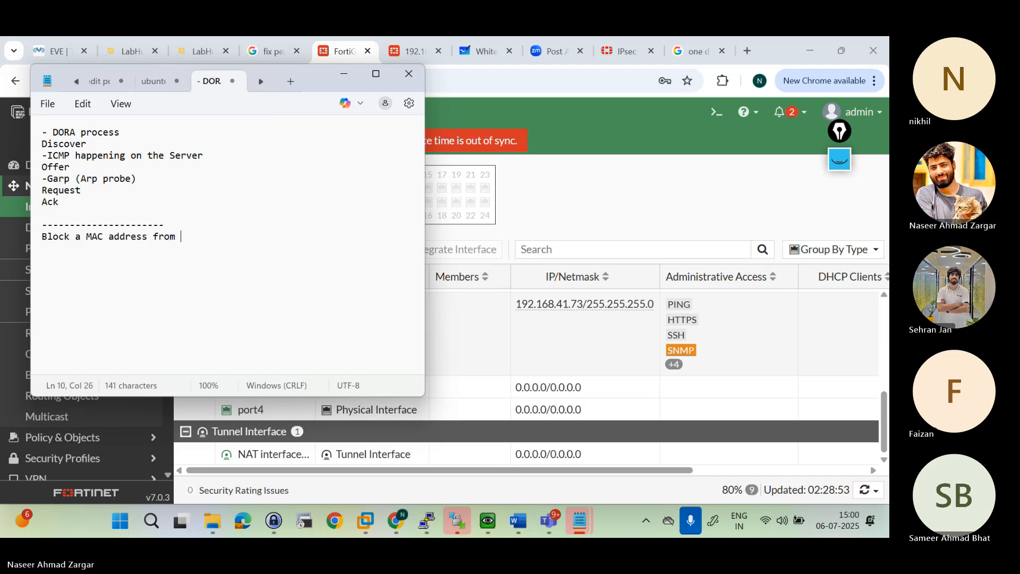
text(getting an IP ad)
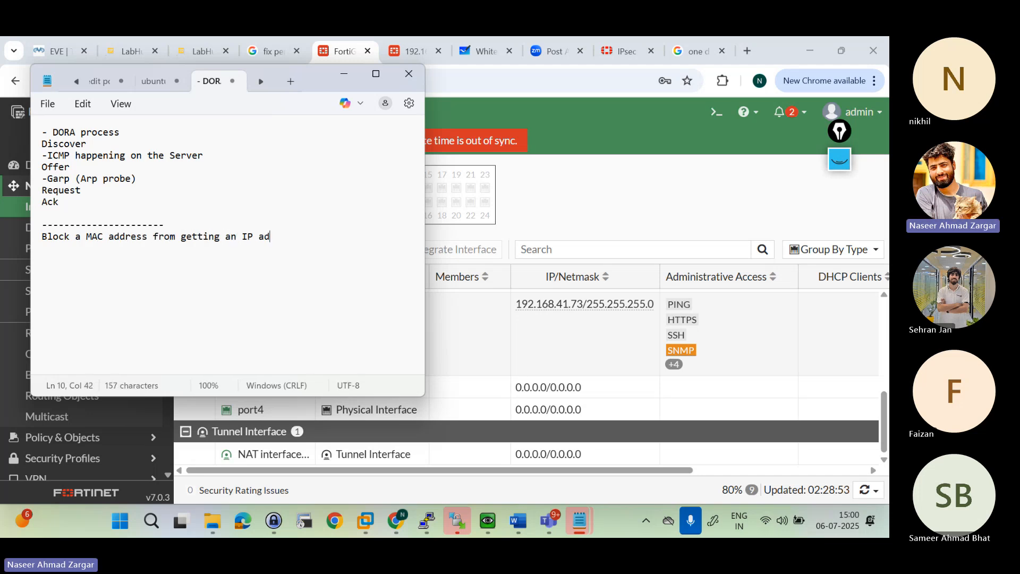
text(dress)
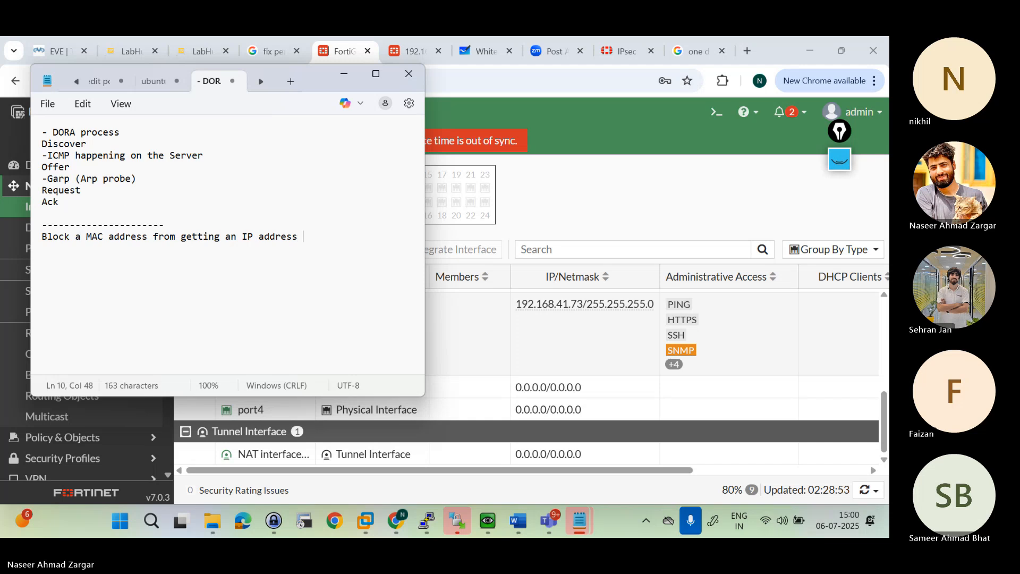
text(.)
key(Return)
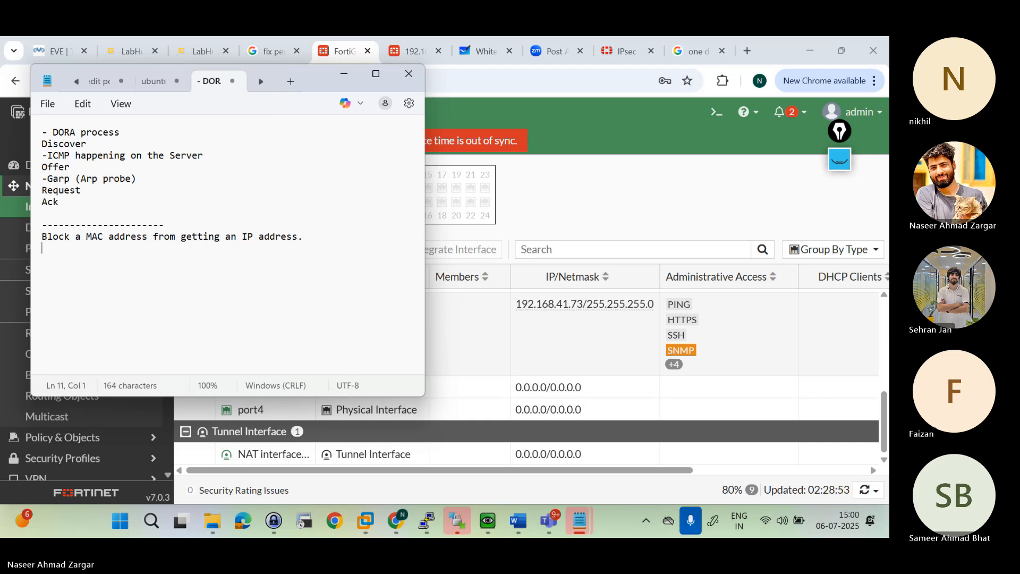
Step: Return to the browser and bring up the EVE-NG lab topology
click(543, 138)
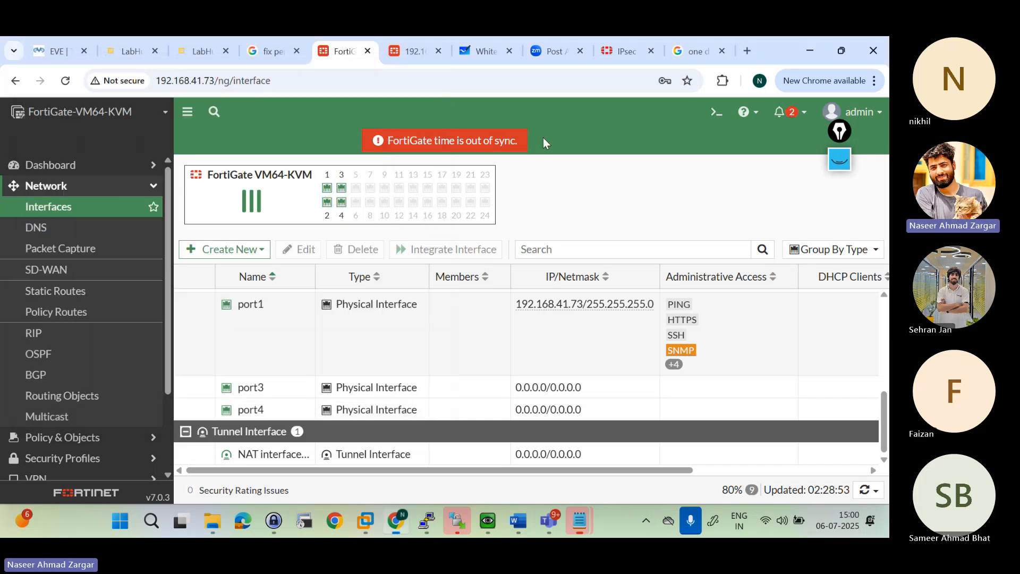
click(40, 63)
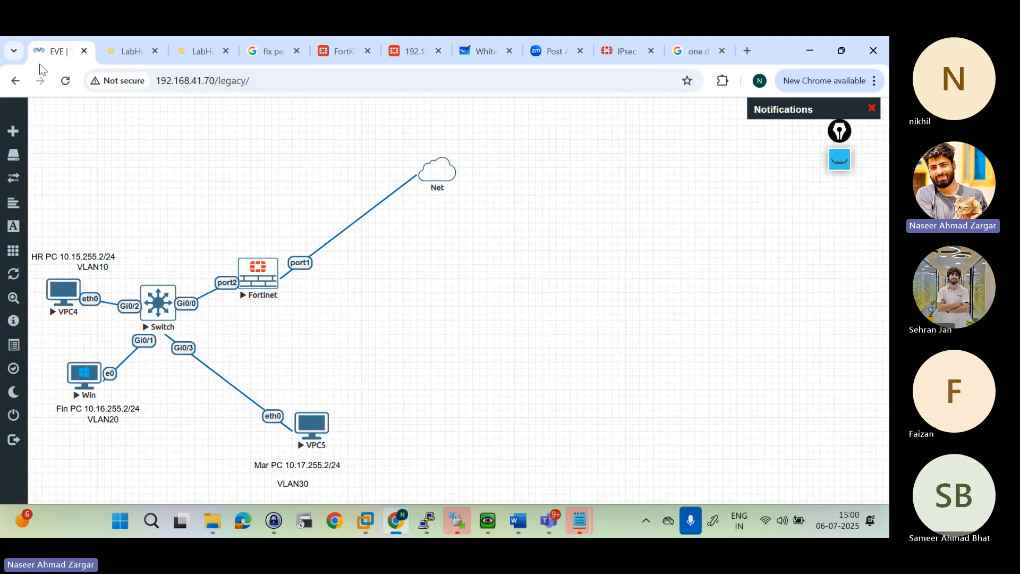
mouse_move(117, 371)
Step: Switch to the FGT- Session 1 meeting in Microsoft Teams, dismiss the recording notice and stop the recording
mouse_move(547, 521)
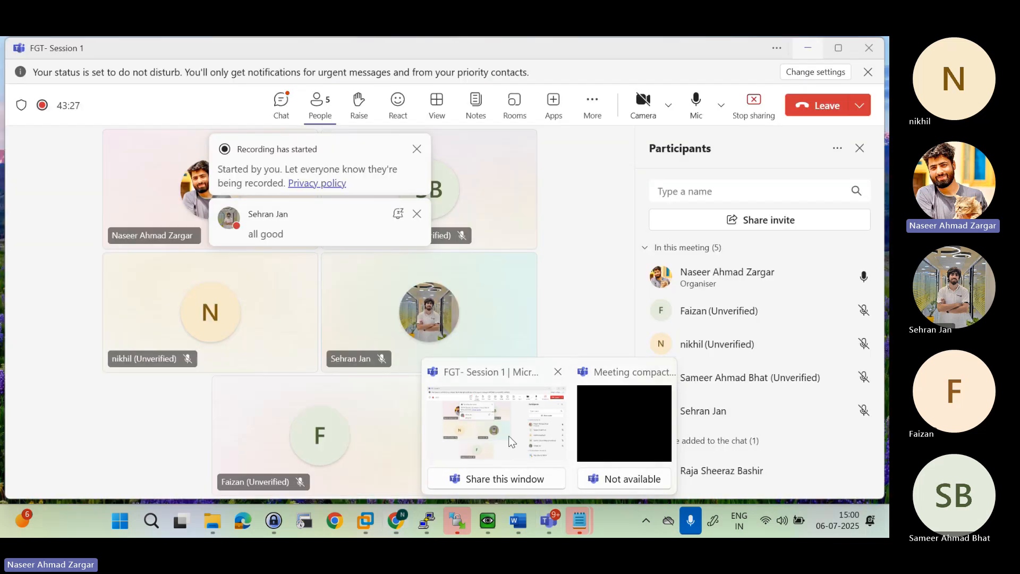
click(510, 441)
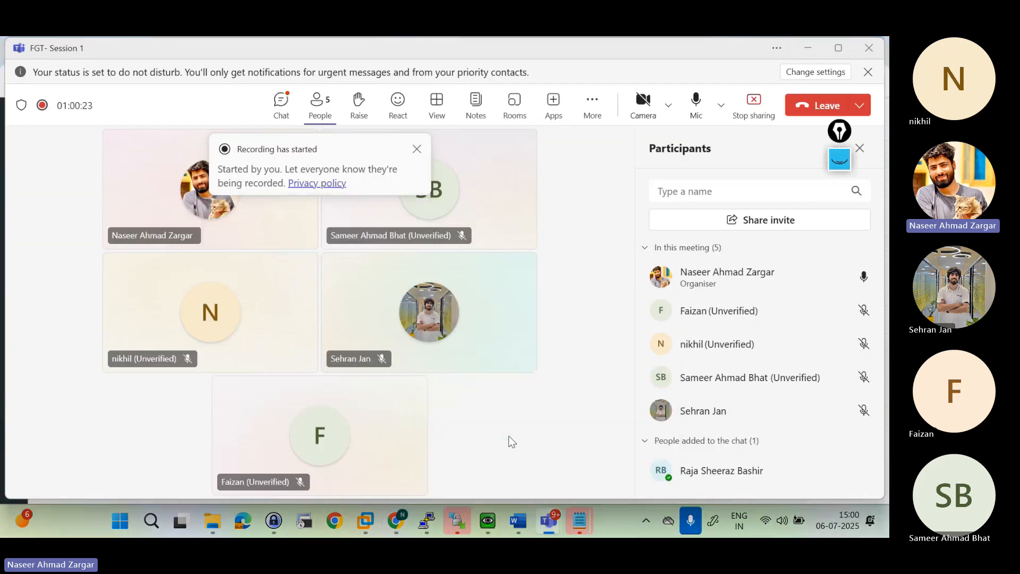
click(416, 150)
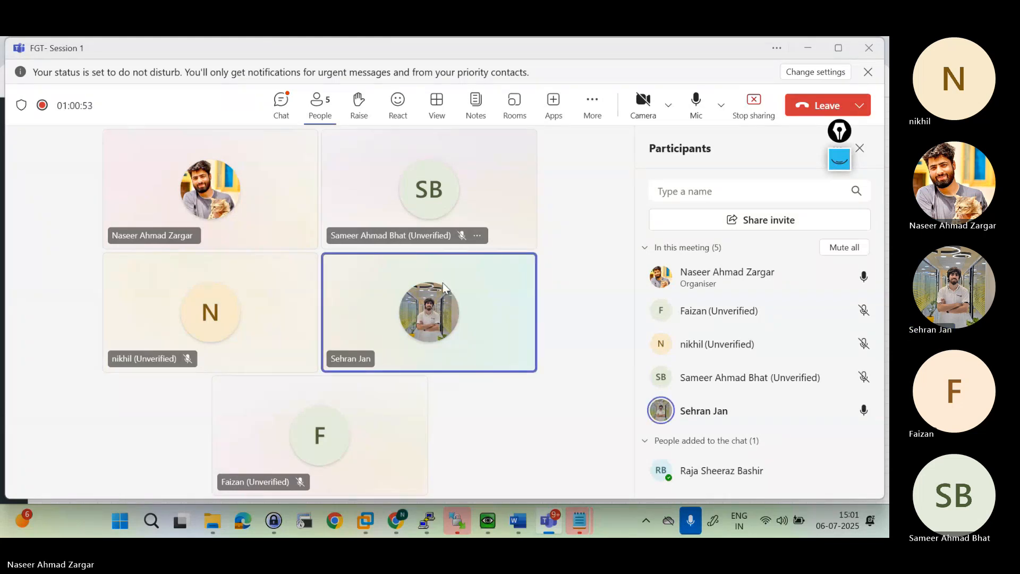
click(592, 104)
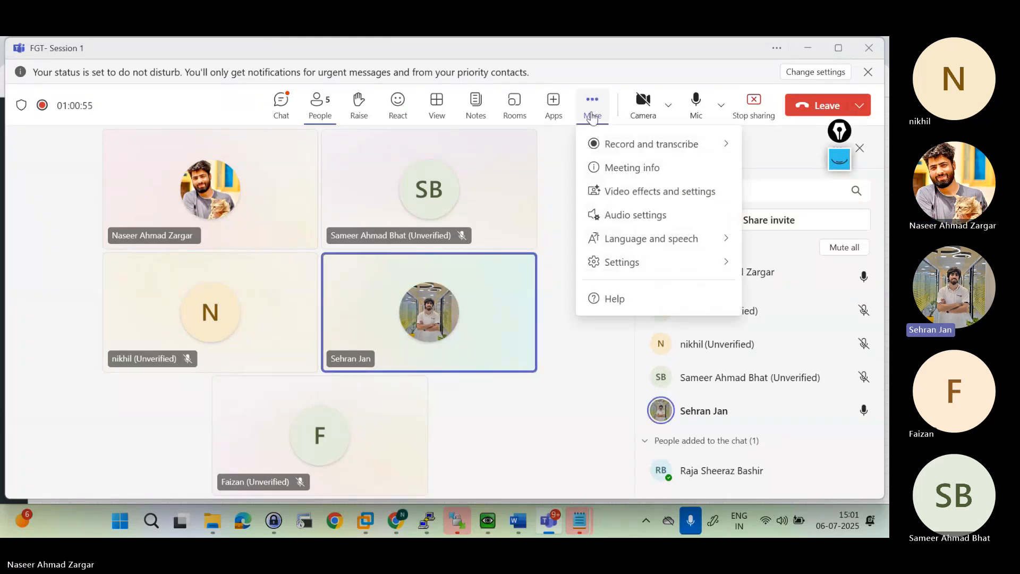
mouse_move(599, 142)
click(485, 152)
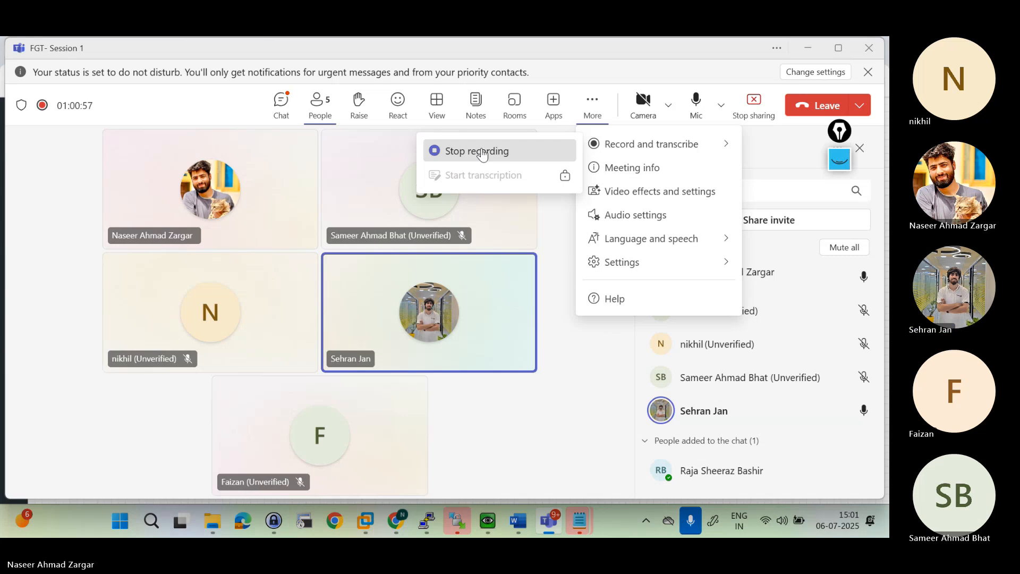